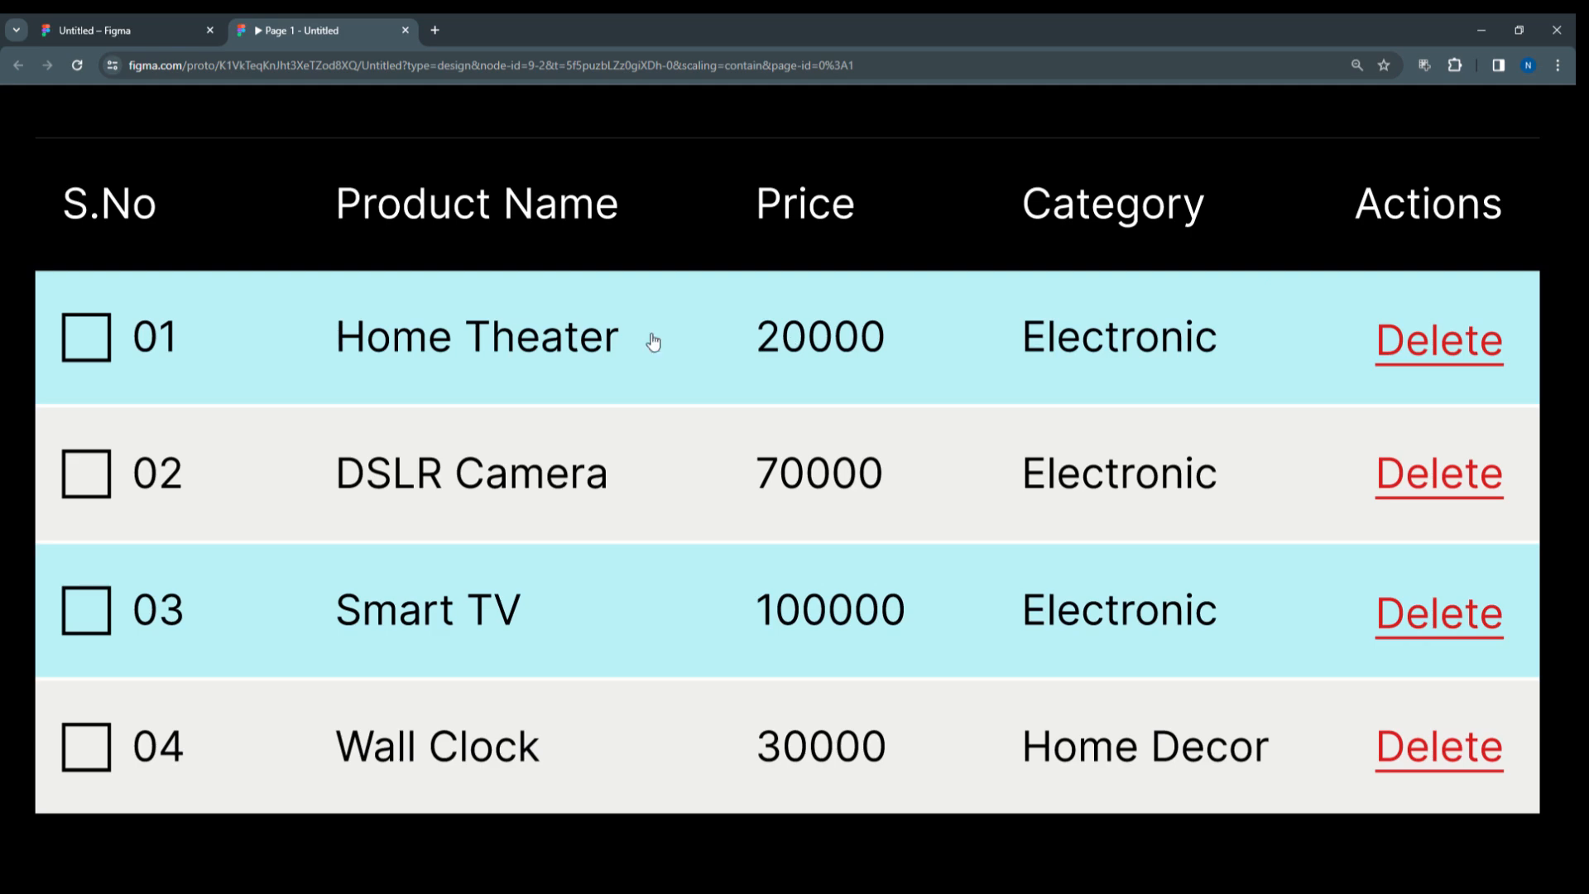
Test selecting and deselecting the Home Theater, Wall Clock and Smart TV rows in the prototype table.
click(652, 363)
click(646, 364)
click(517, 718)
click(518, 719)
click(517, 718)
click(517, 718)
click(519, 614)
click(518, 614)
Test deleting the Home Theater row, first unselected and again with it selected, dismissing the message each time.
click(1427, 354)
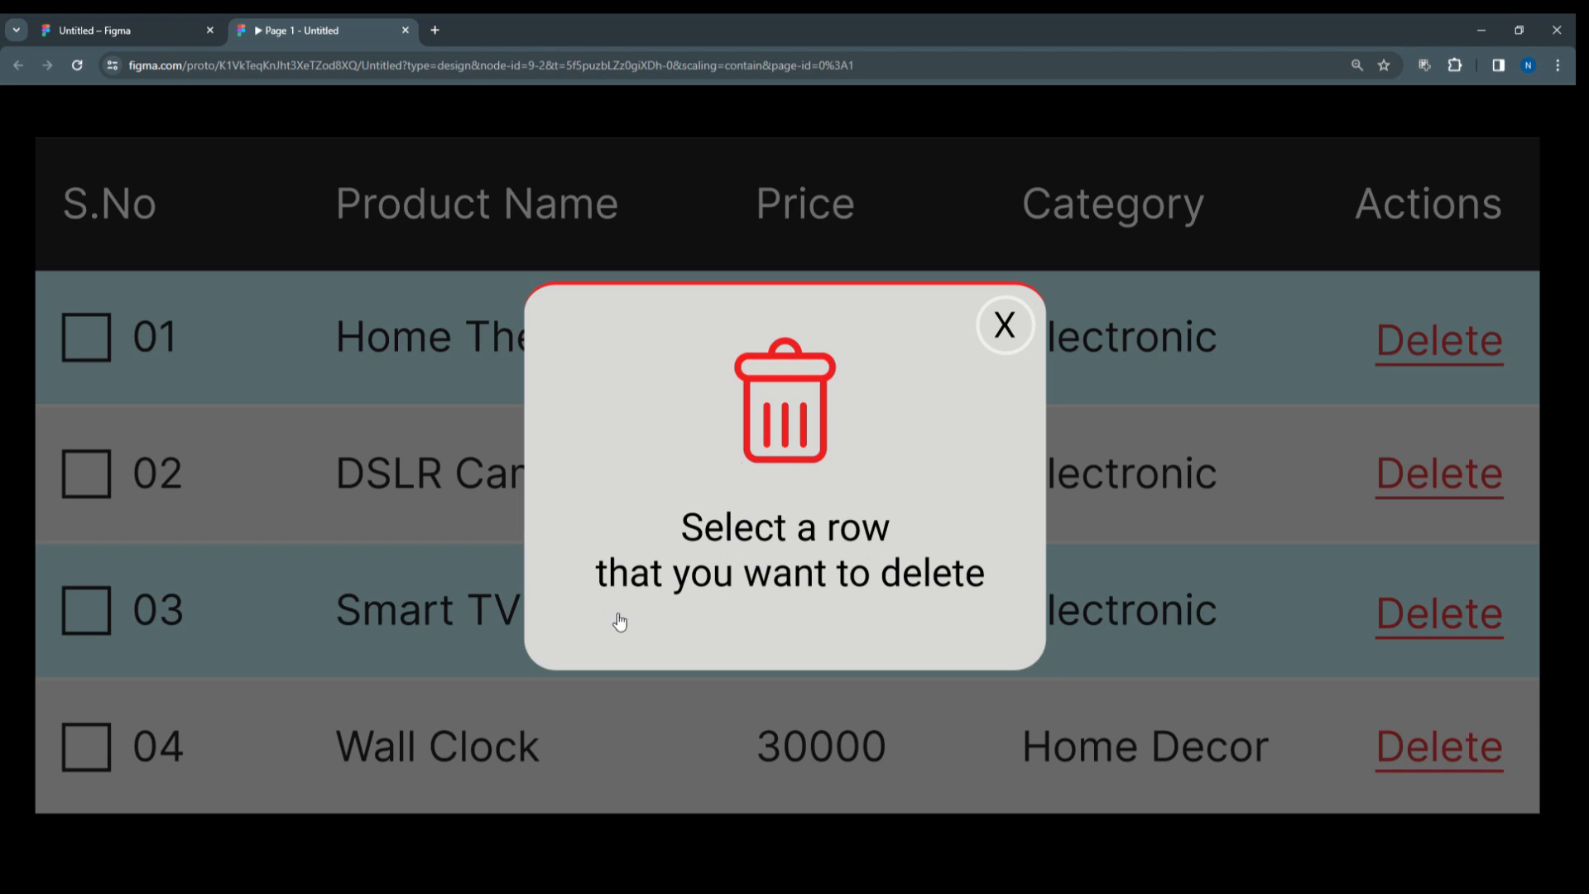
click(1003, 316)
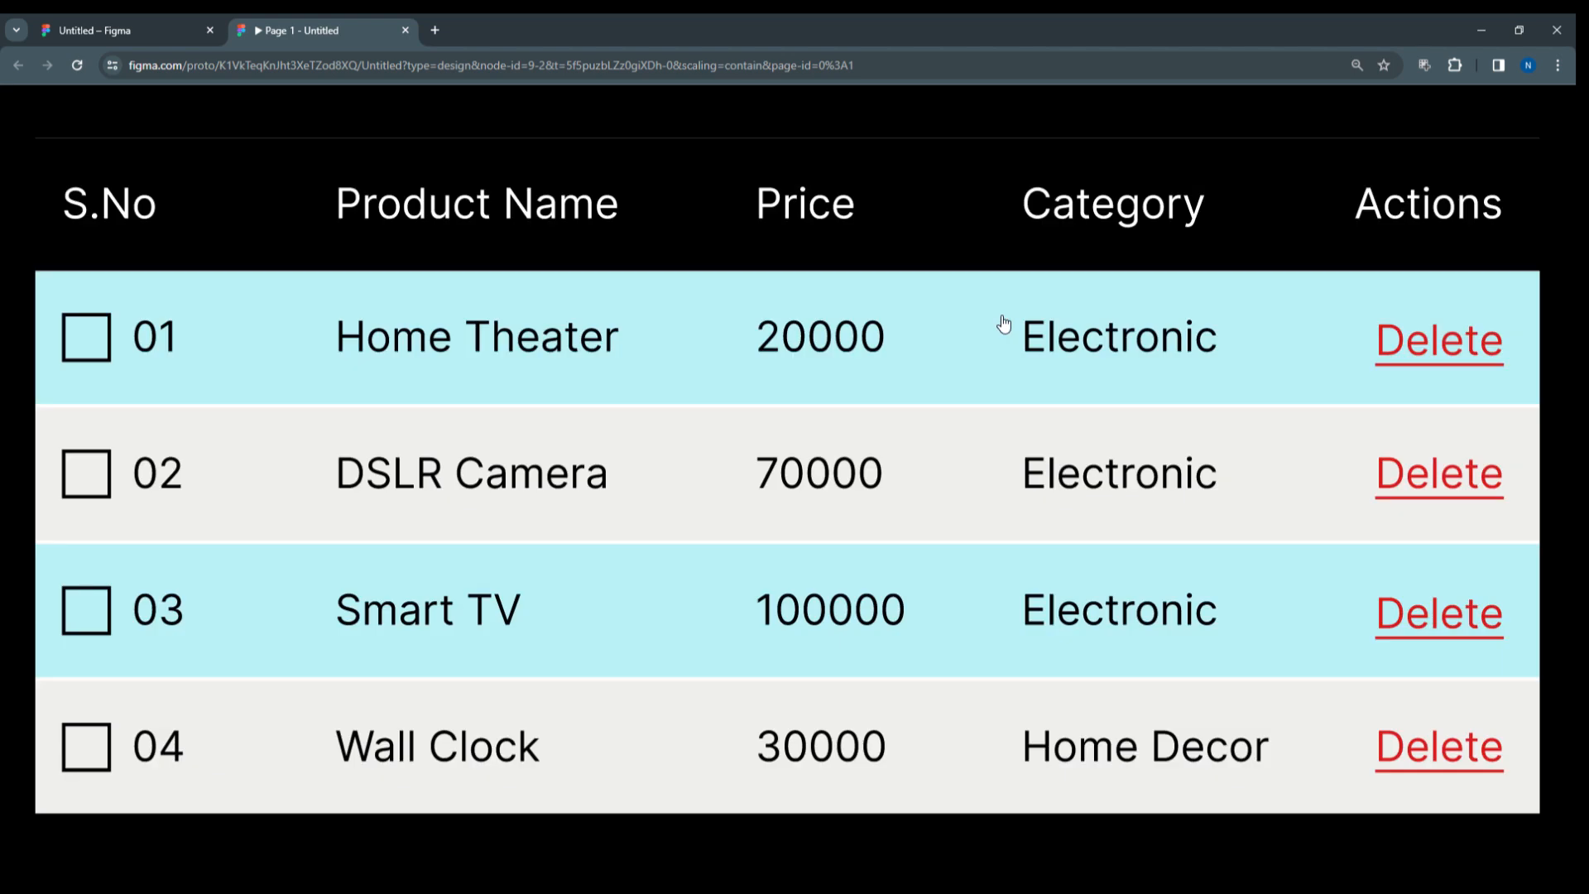
click(403, 335)
click(1432, 356)
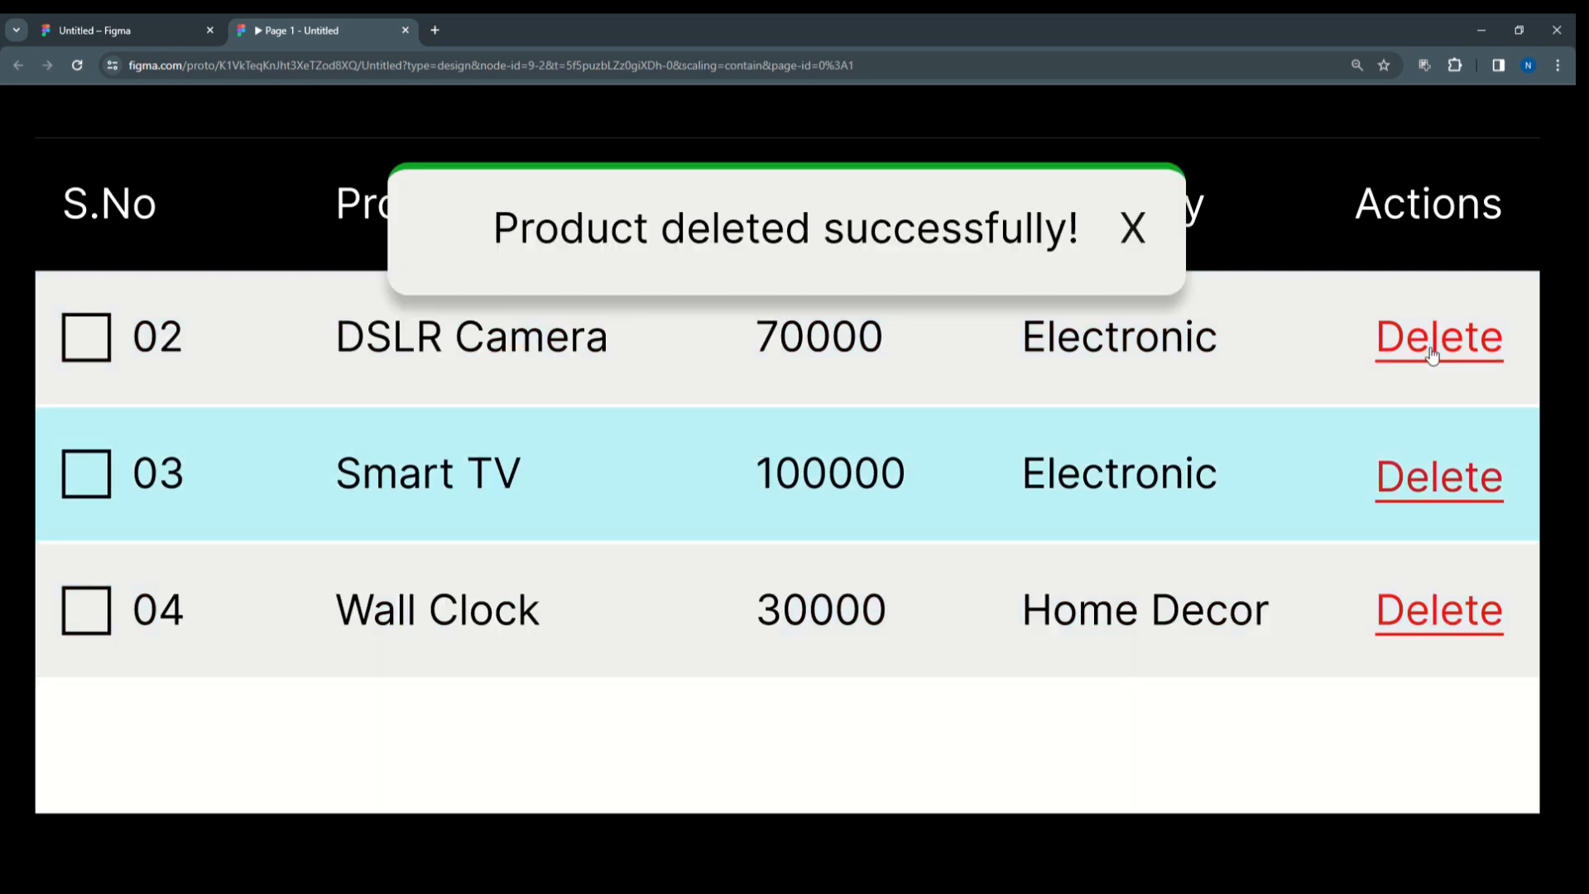
click(1126, 236)
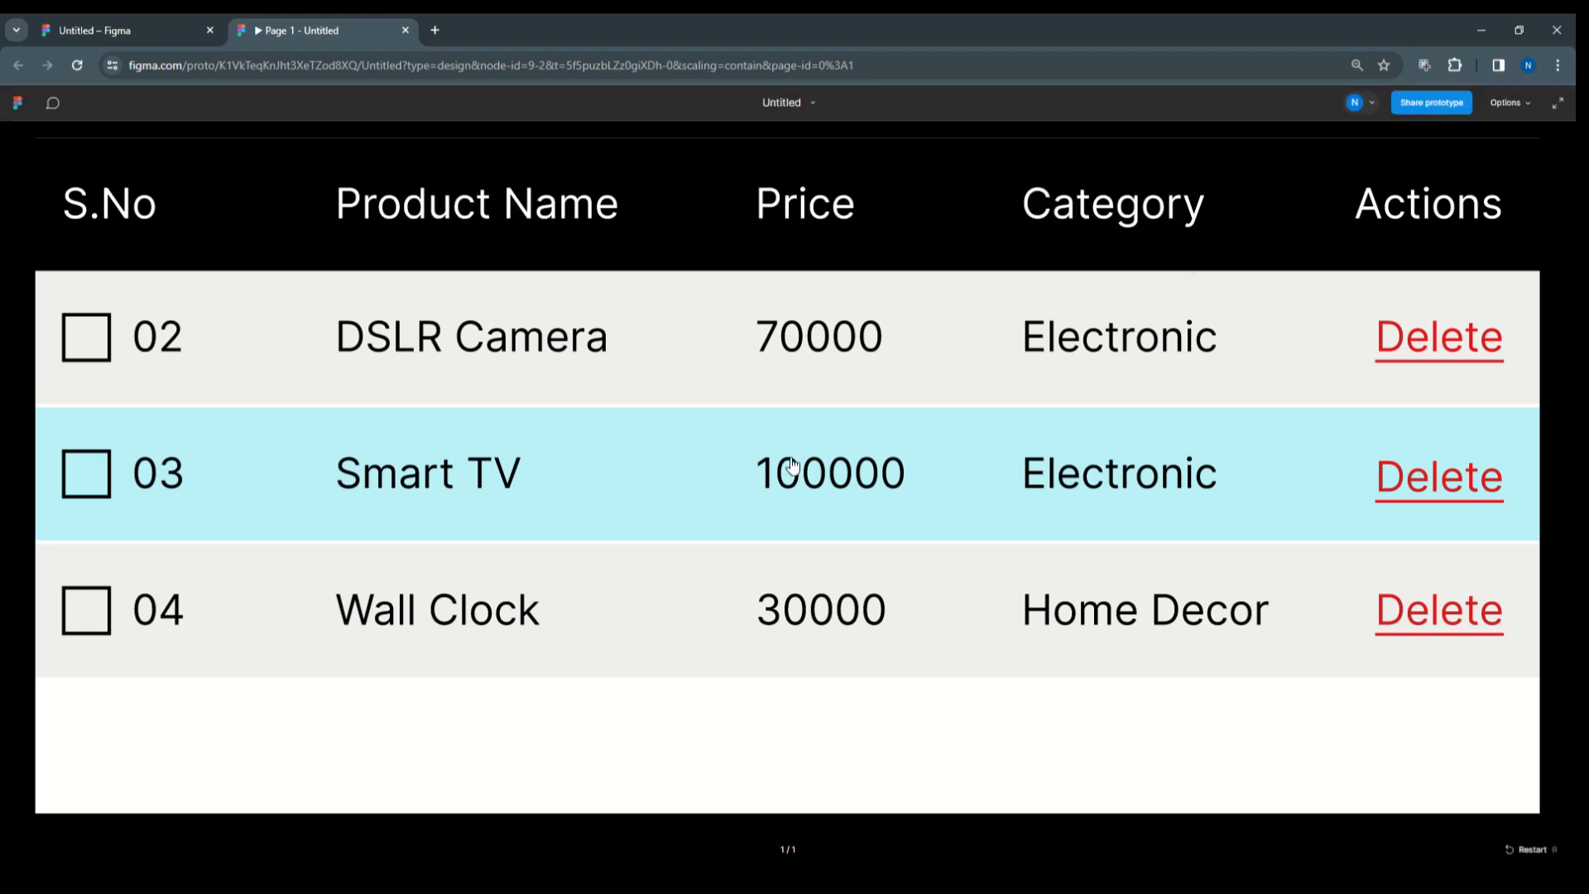
Test deleting the DSLR Camera row, first after deselecting it and again with it selected, closing each message.
click(428, 346)
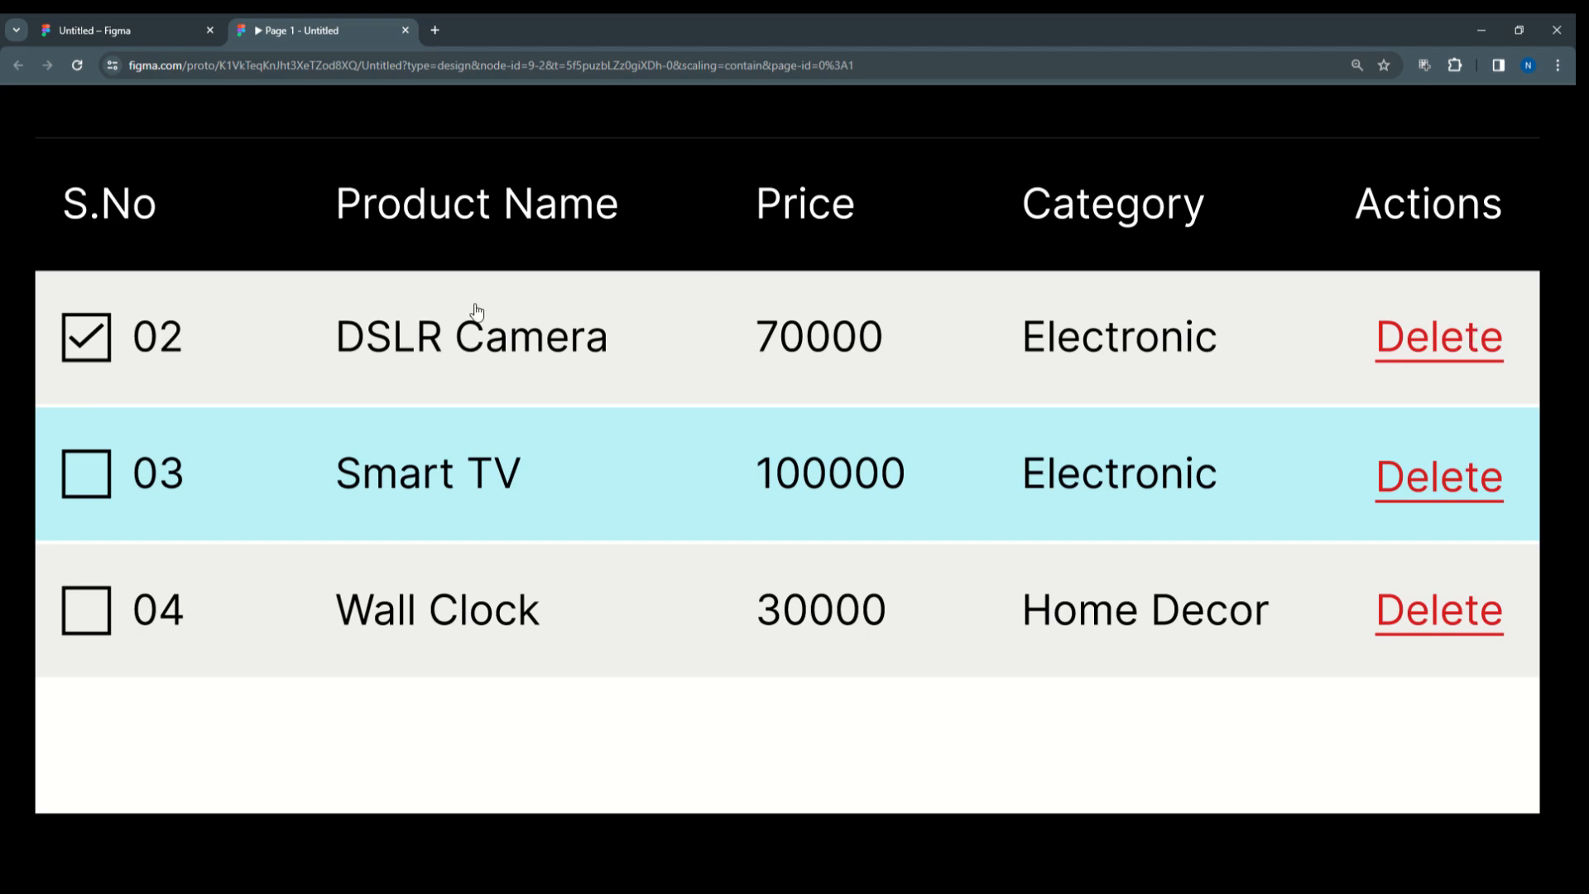
click(405, 346)
click(1448, 349)
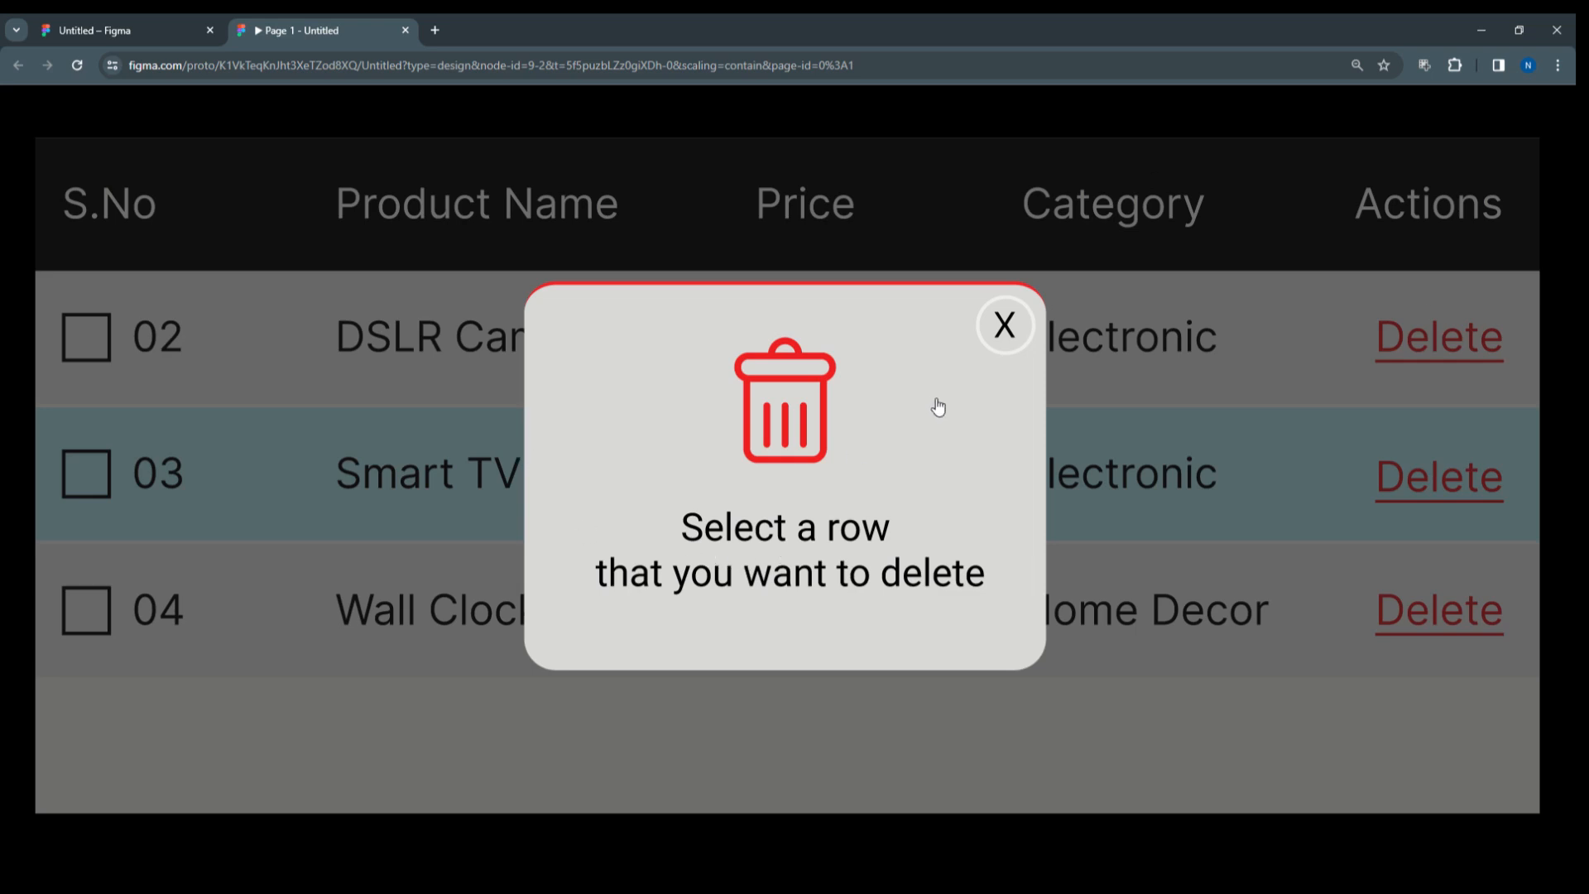
click(1004, 343)
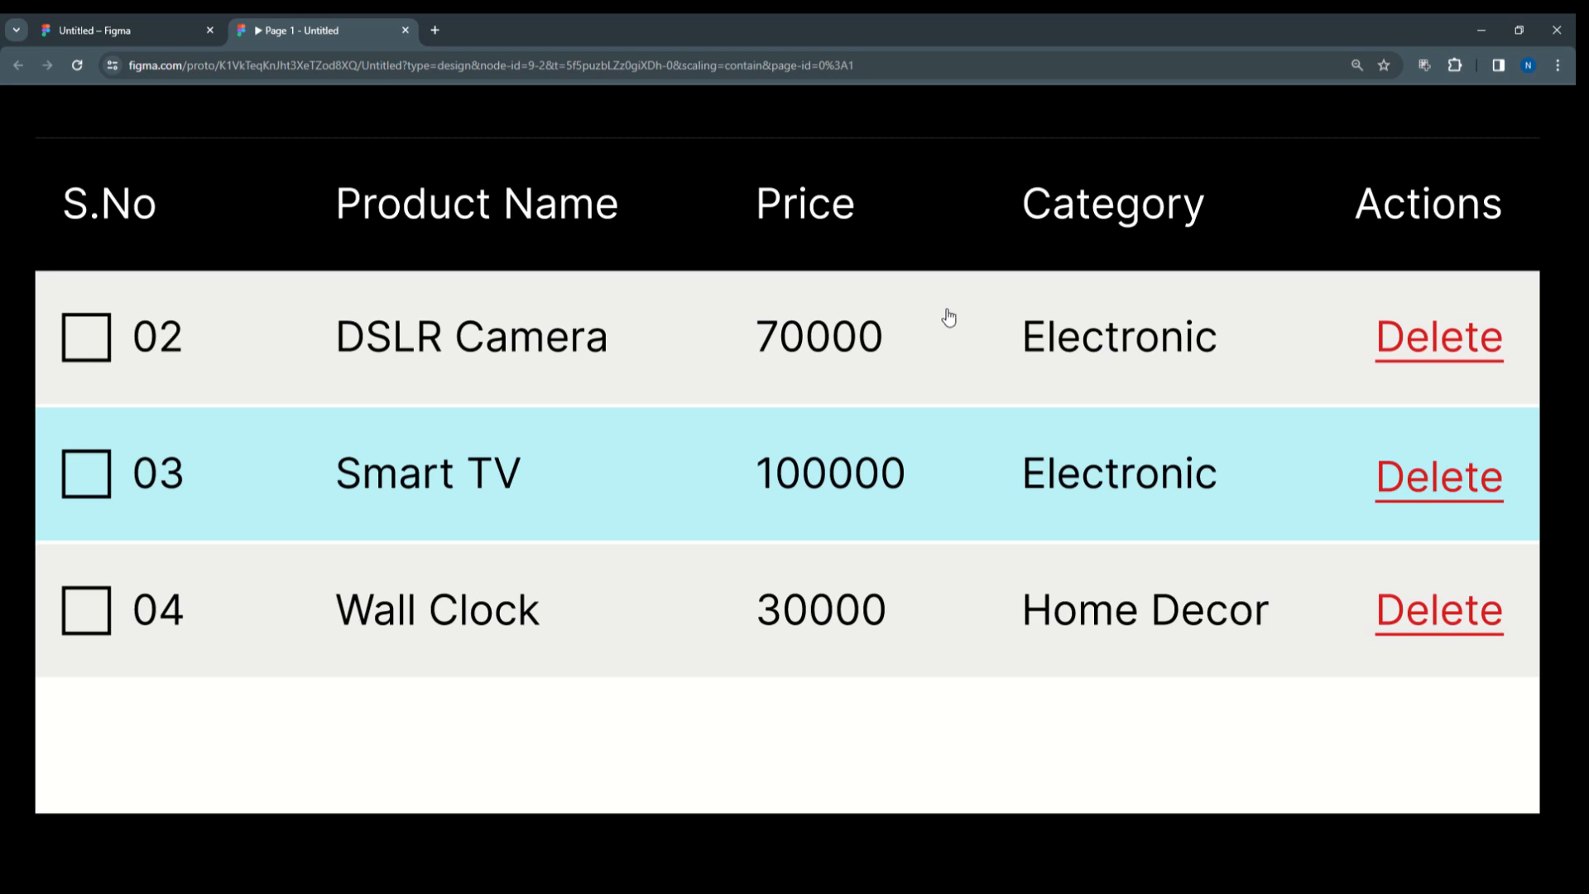
click(419, 350)
click(1438, 352)
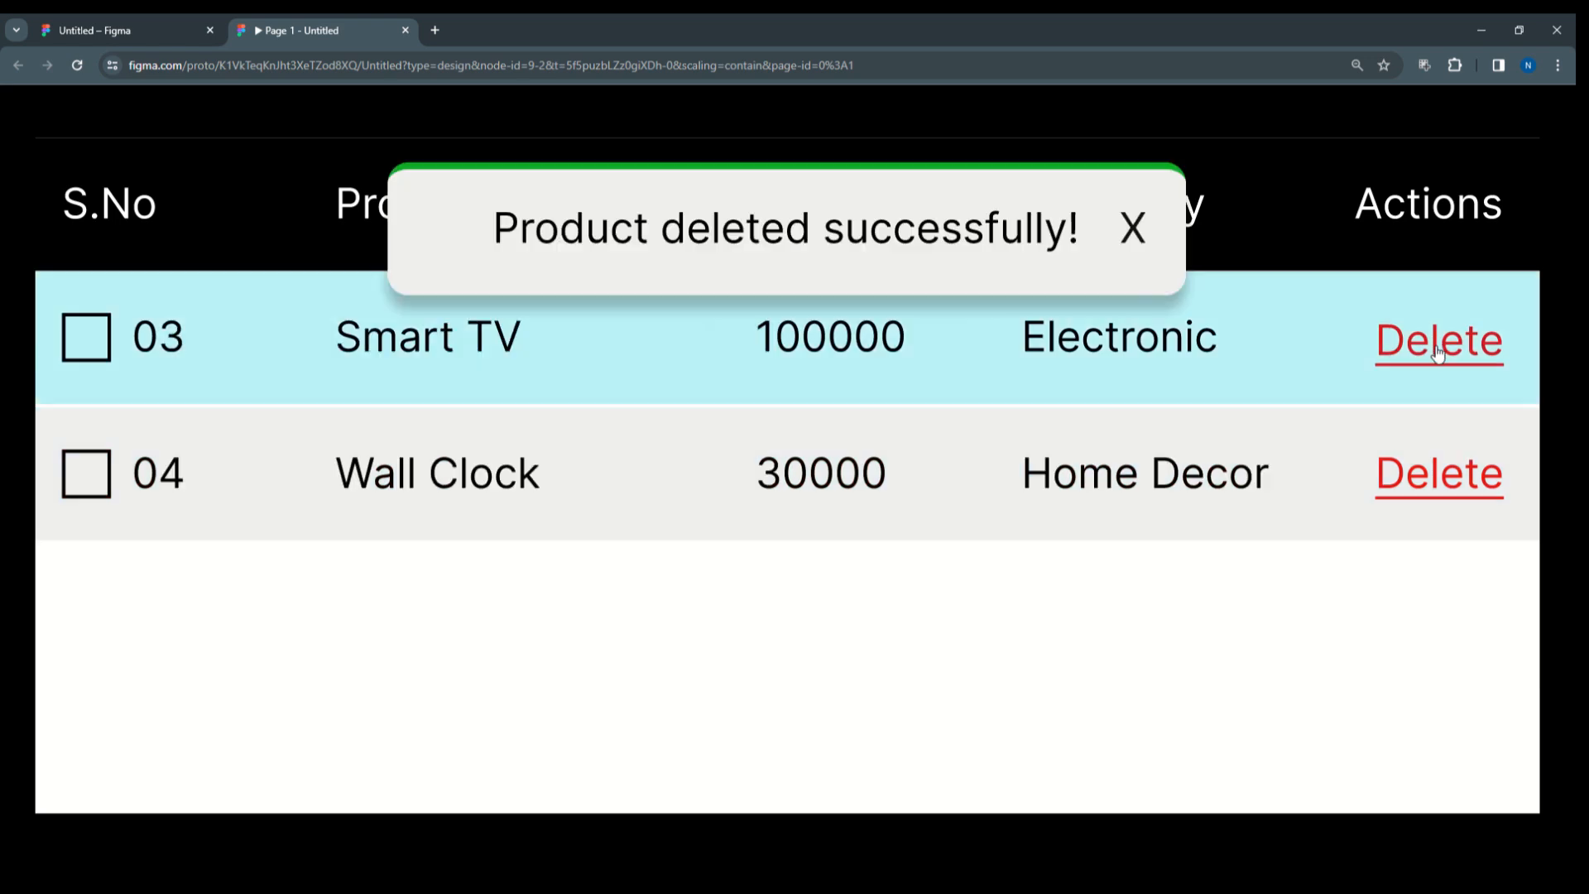
click(1131, 228)
Select and delete the Smart TV row and the Wall Clock row in the prototype, closing each message.
click(491, 346)
click(1477, 346)
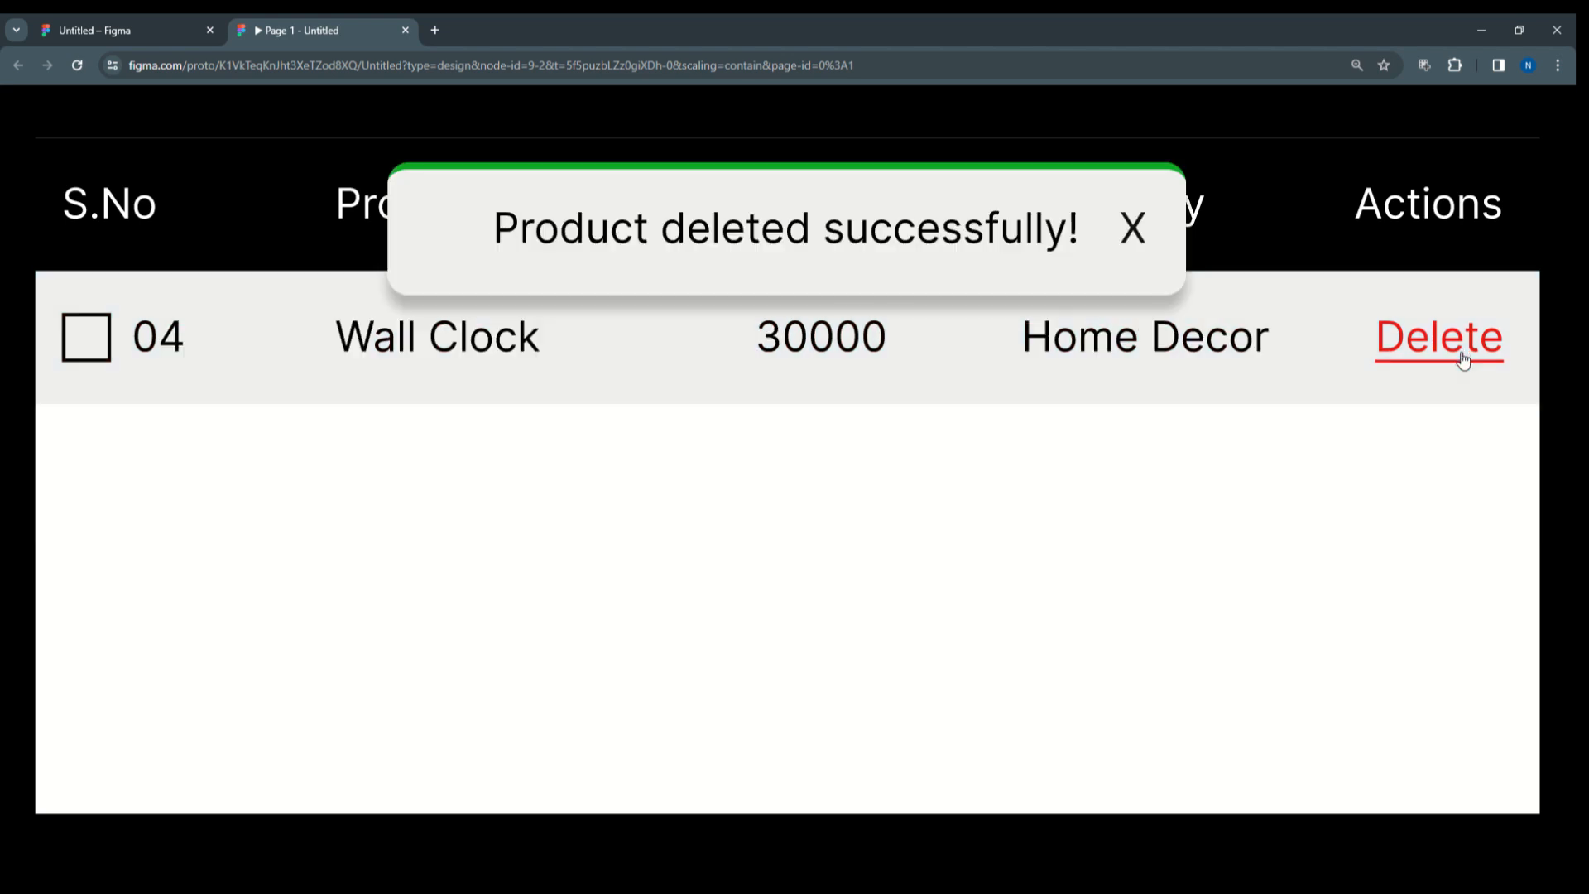
click(1132, 222)
click(522, 349)
click(1475, 356)
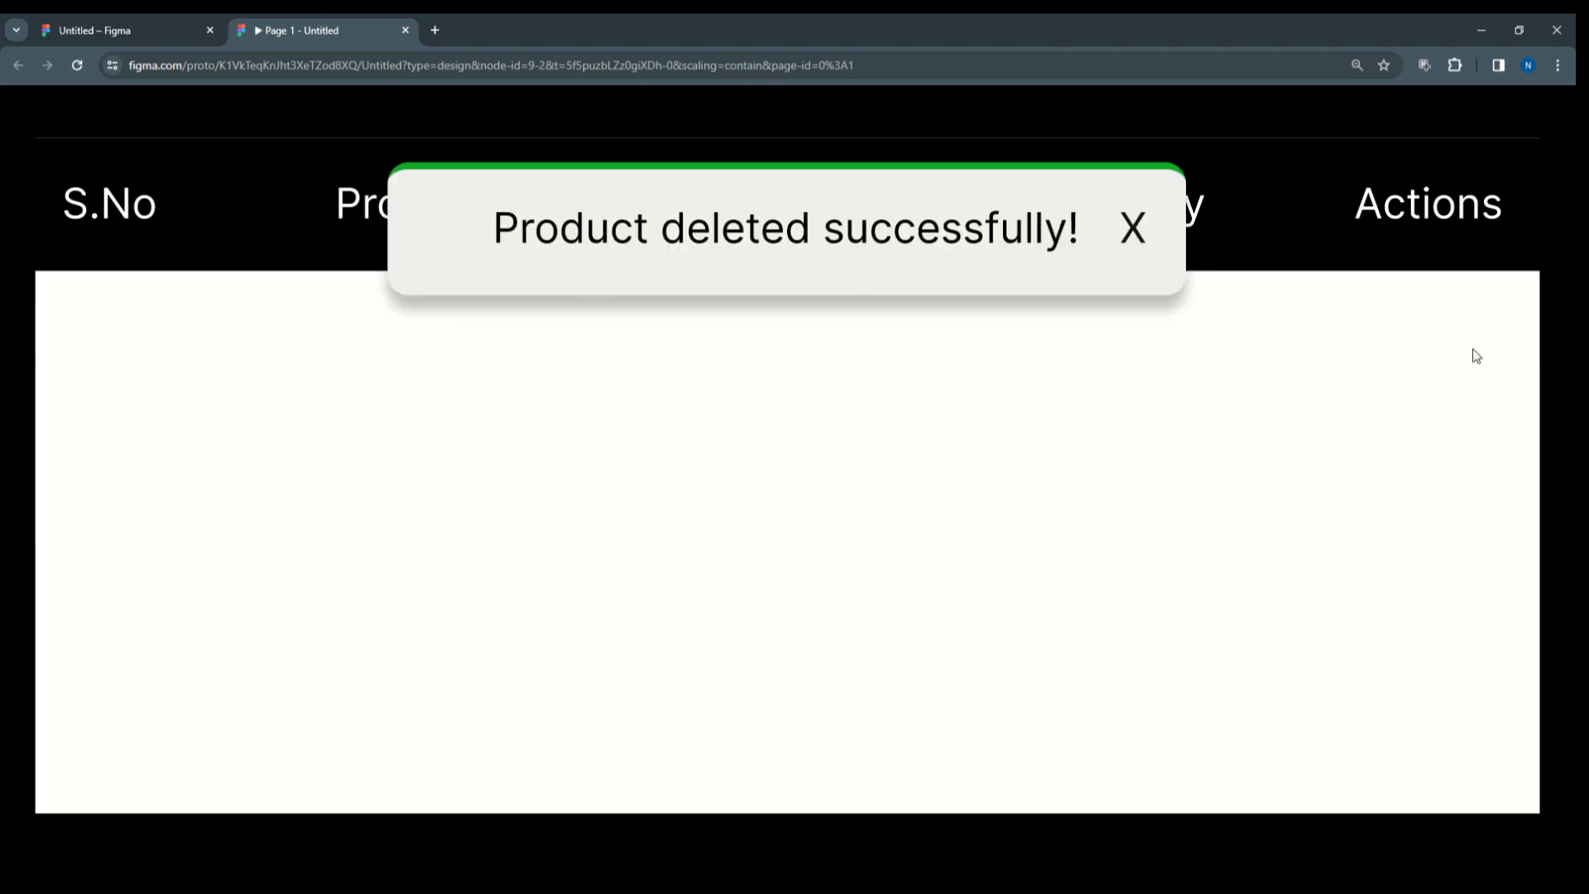
click(1136, 228)
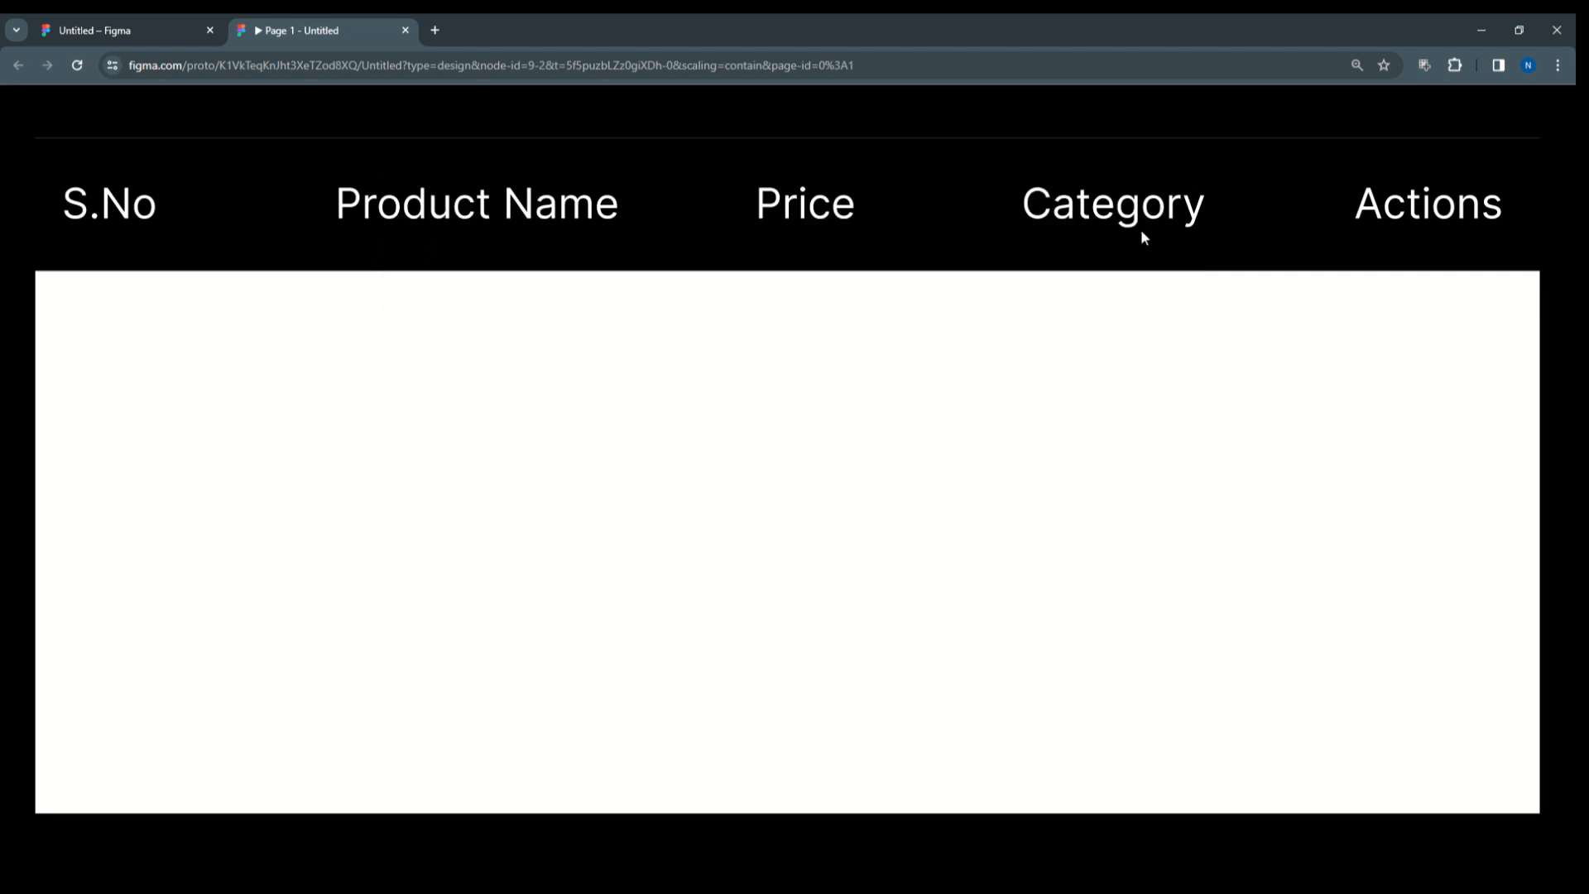
View the finished table in the design file, and reload the prototype to restore its rows.
click(97, 28)
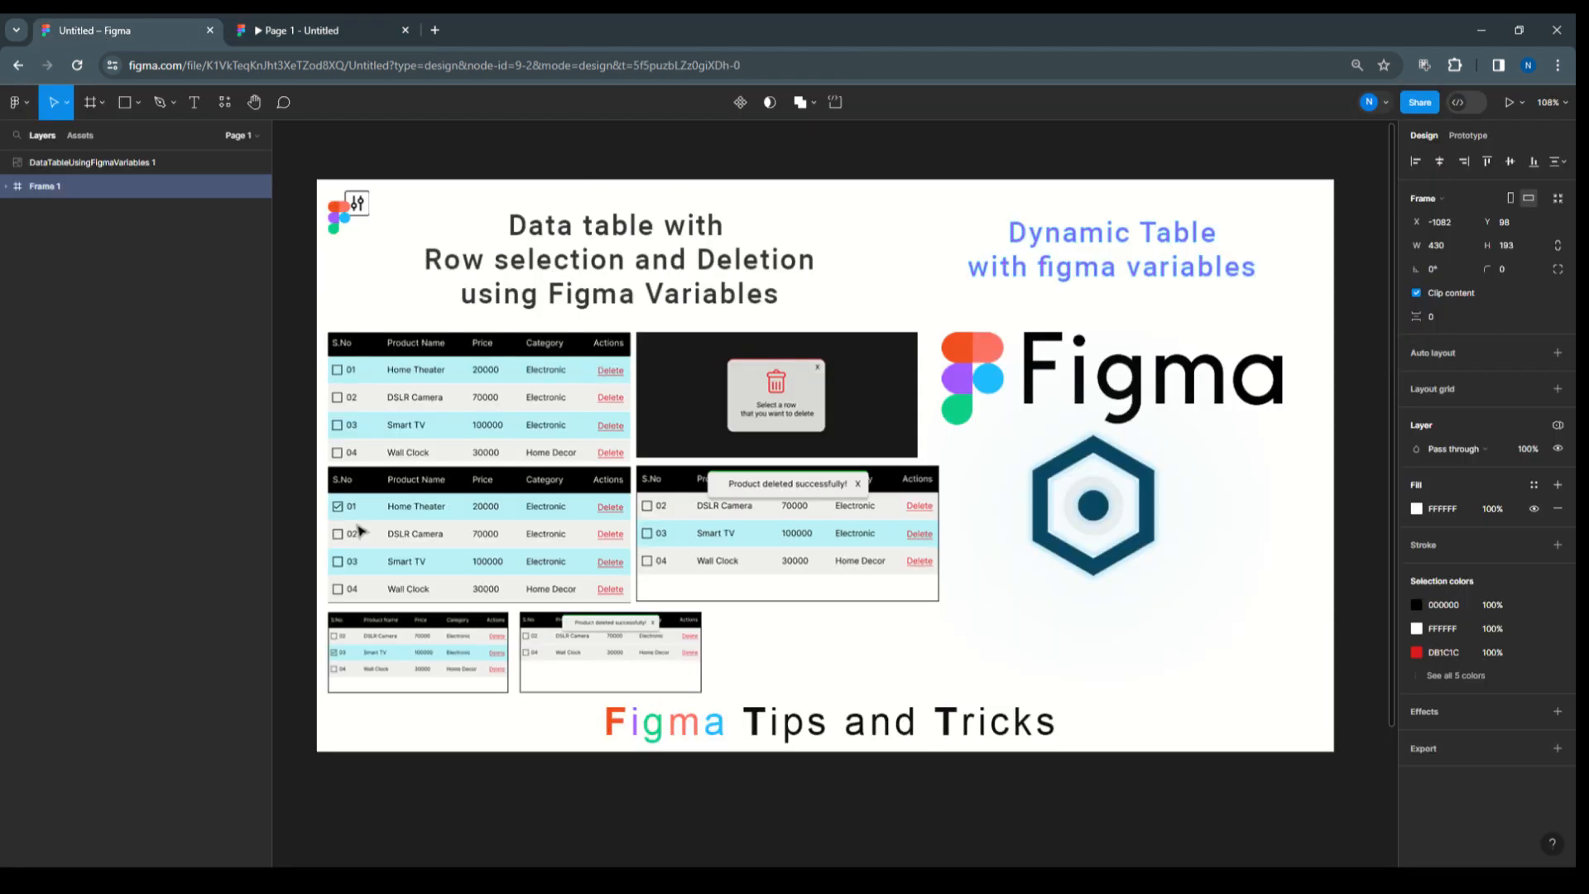
scroll(484, 362, down, 3)
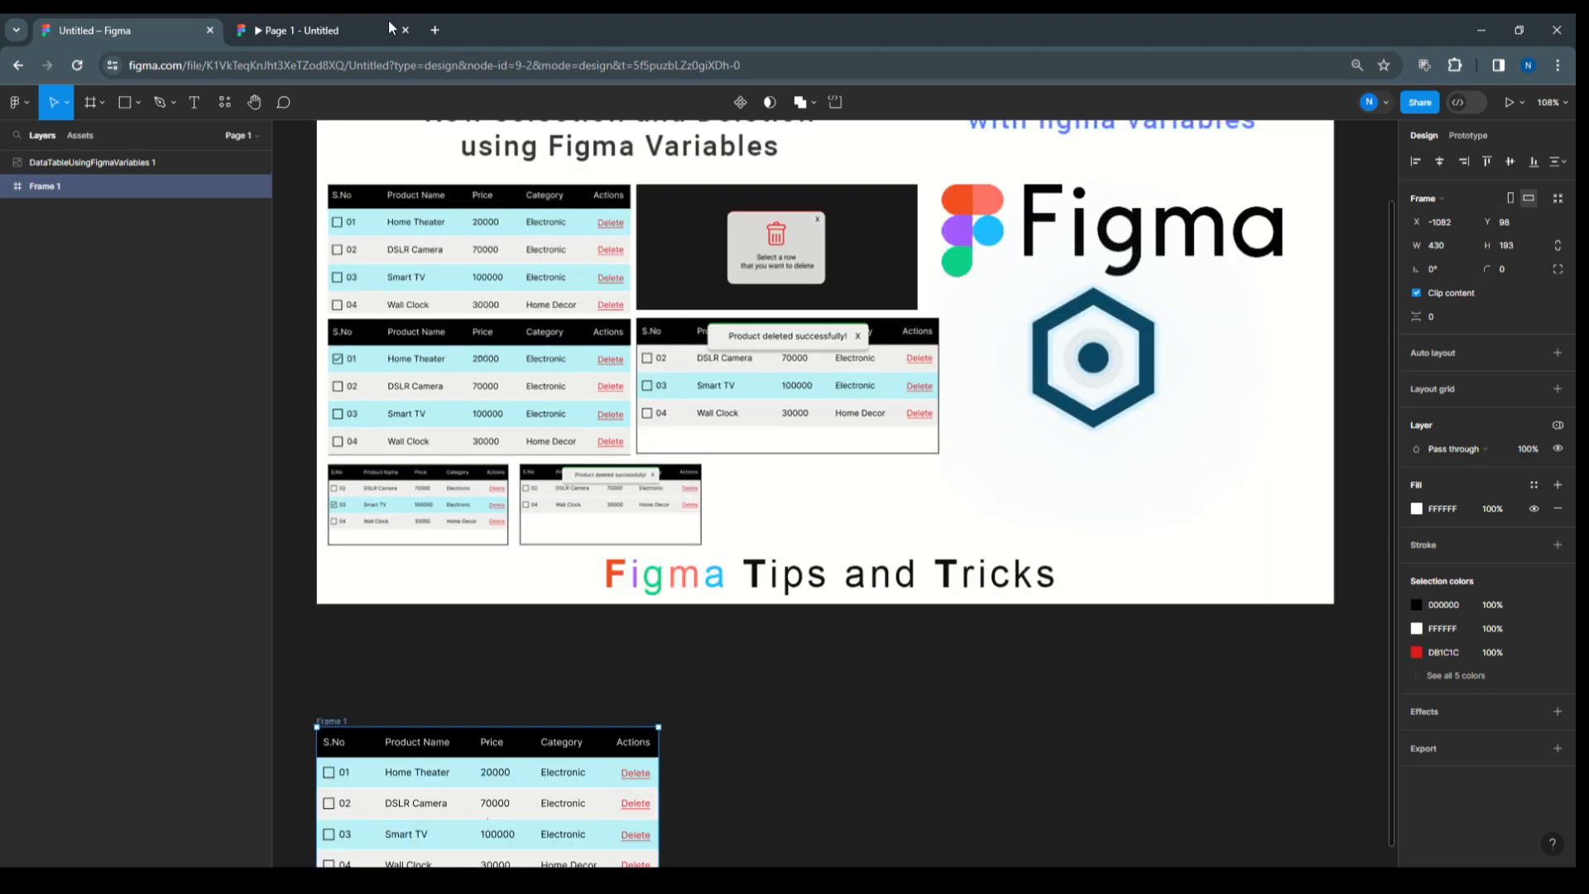
click(230, 38)
click(77, 66)
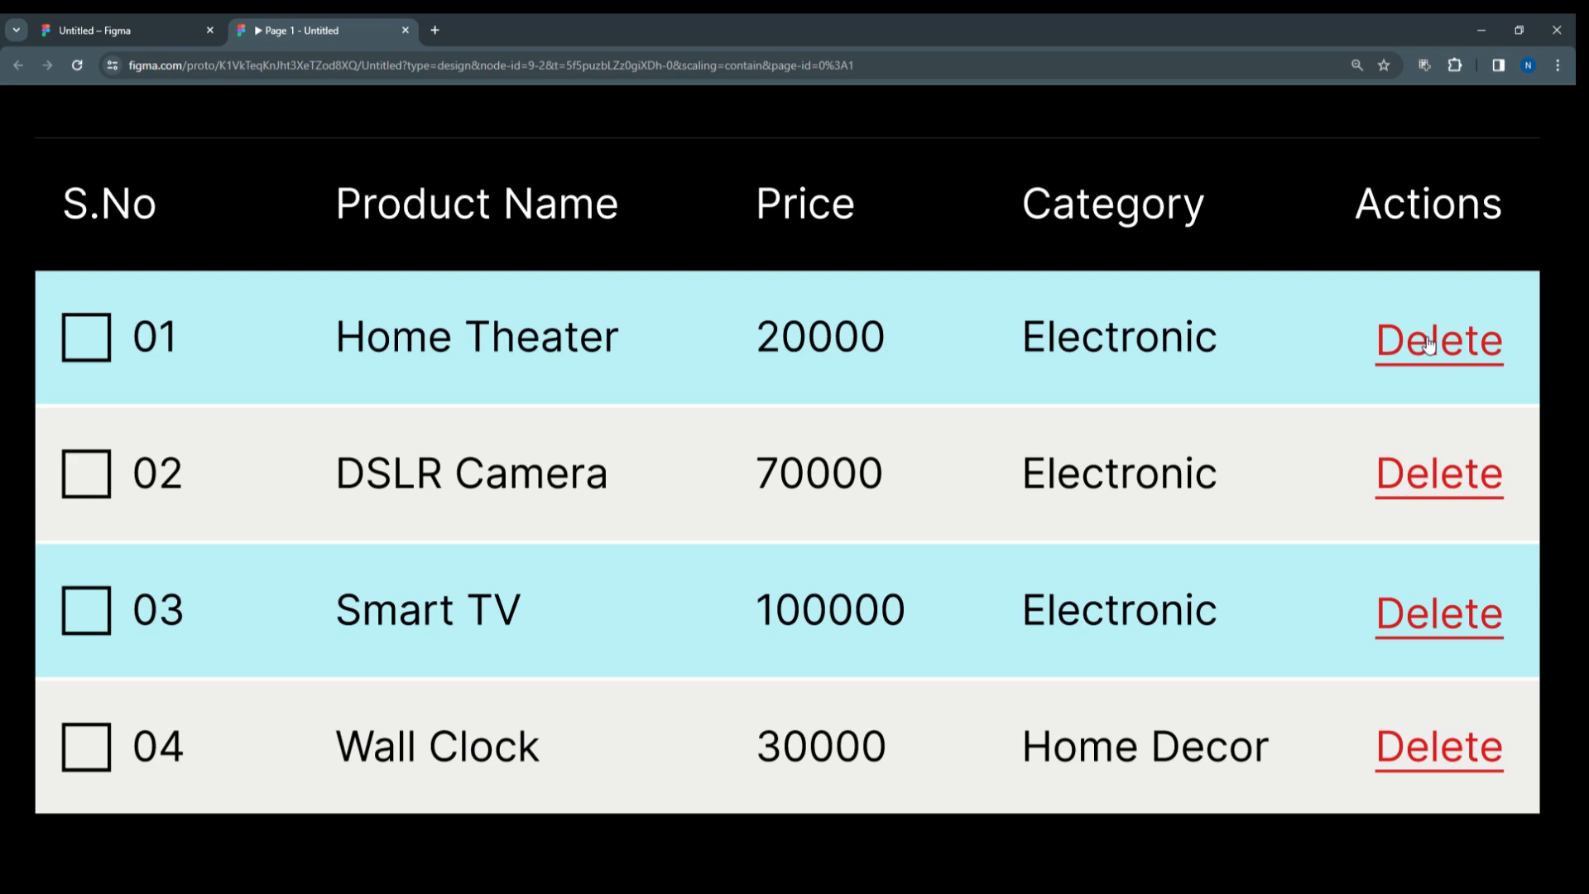
Return to the design file and draw a new frame of about 976 × 527 beside the reference image.
click(123, 37)
scroll(689, 492, up, 4)
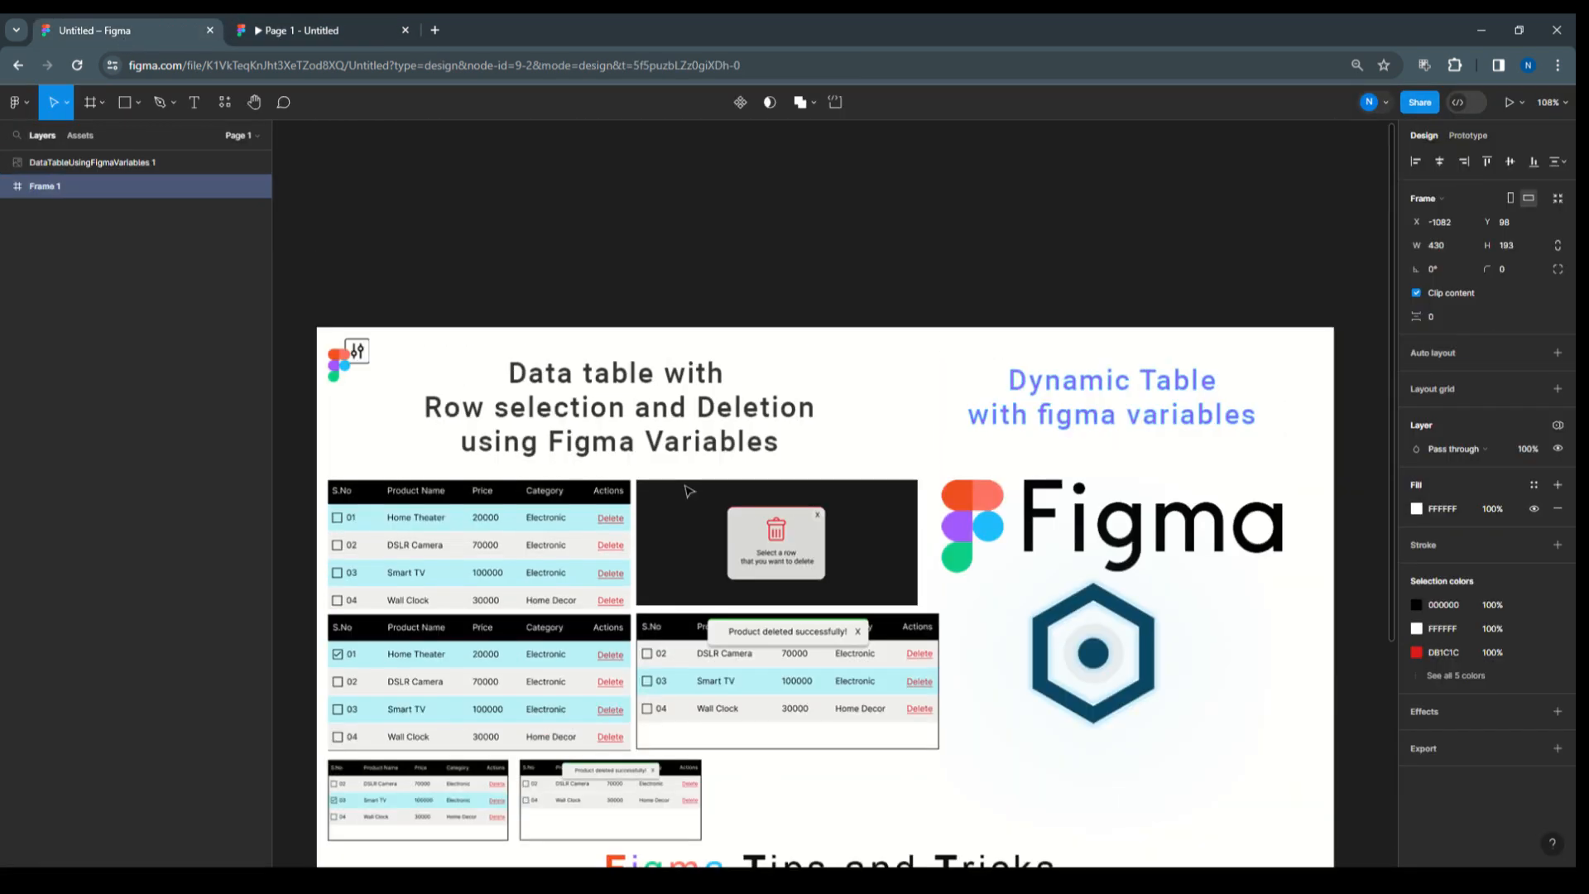
key(shift+1)
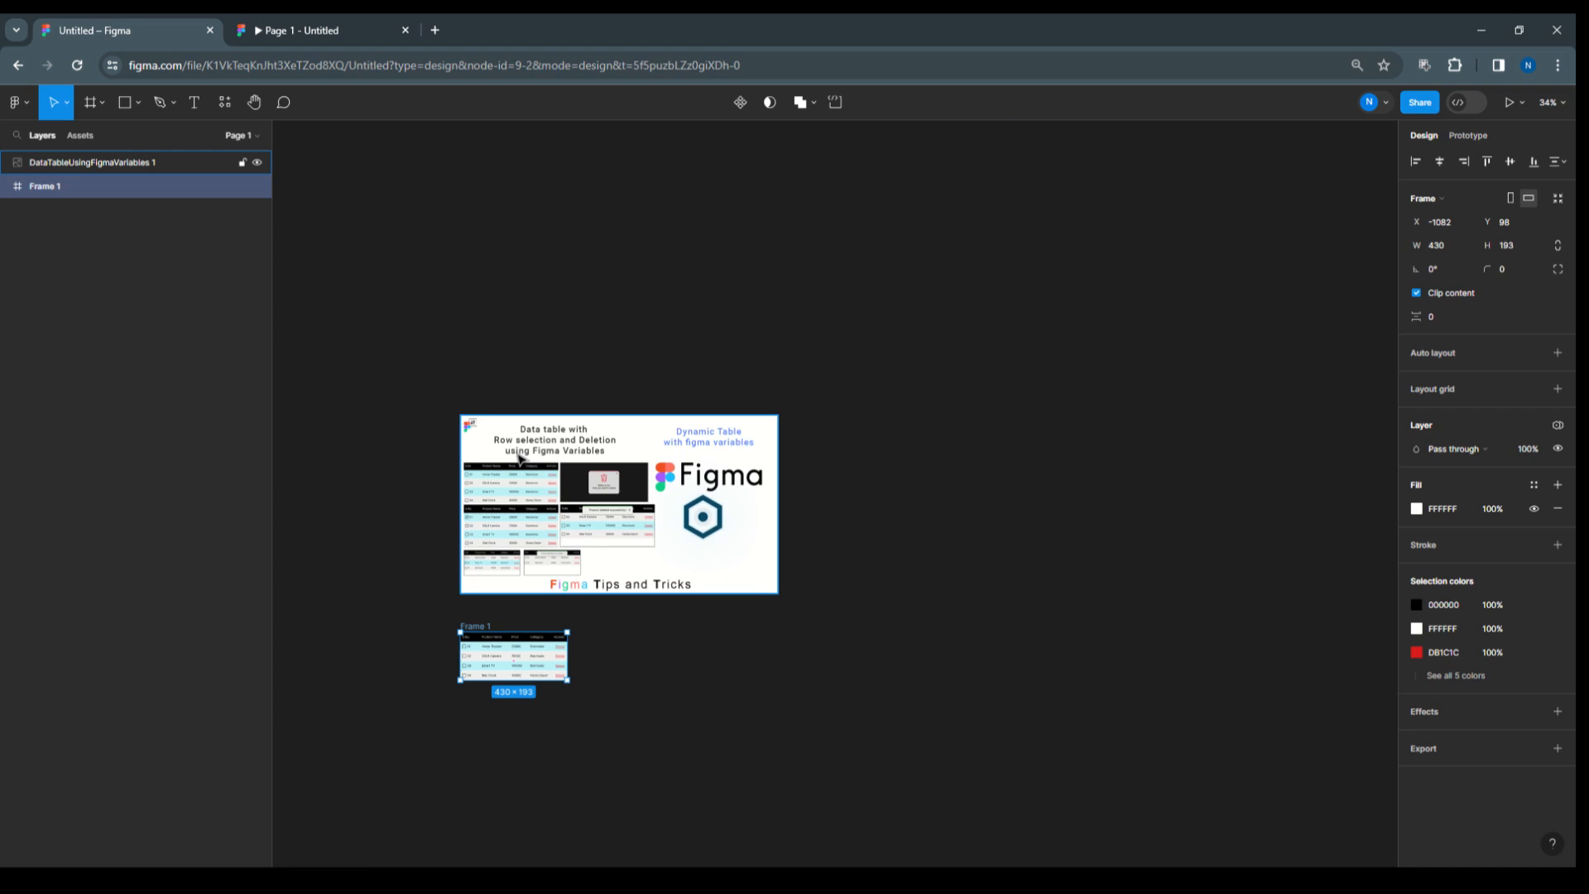
click(102, 102)
click(83, 136)
drag(843, 418, 1085, 546)
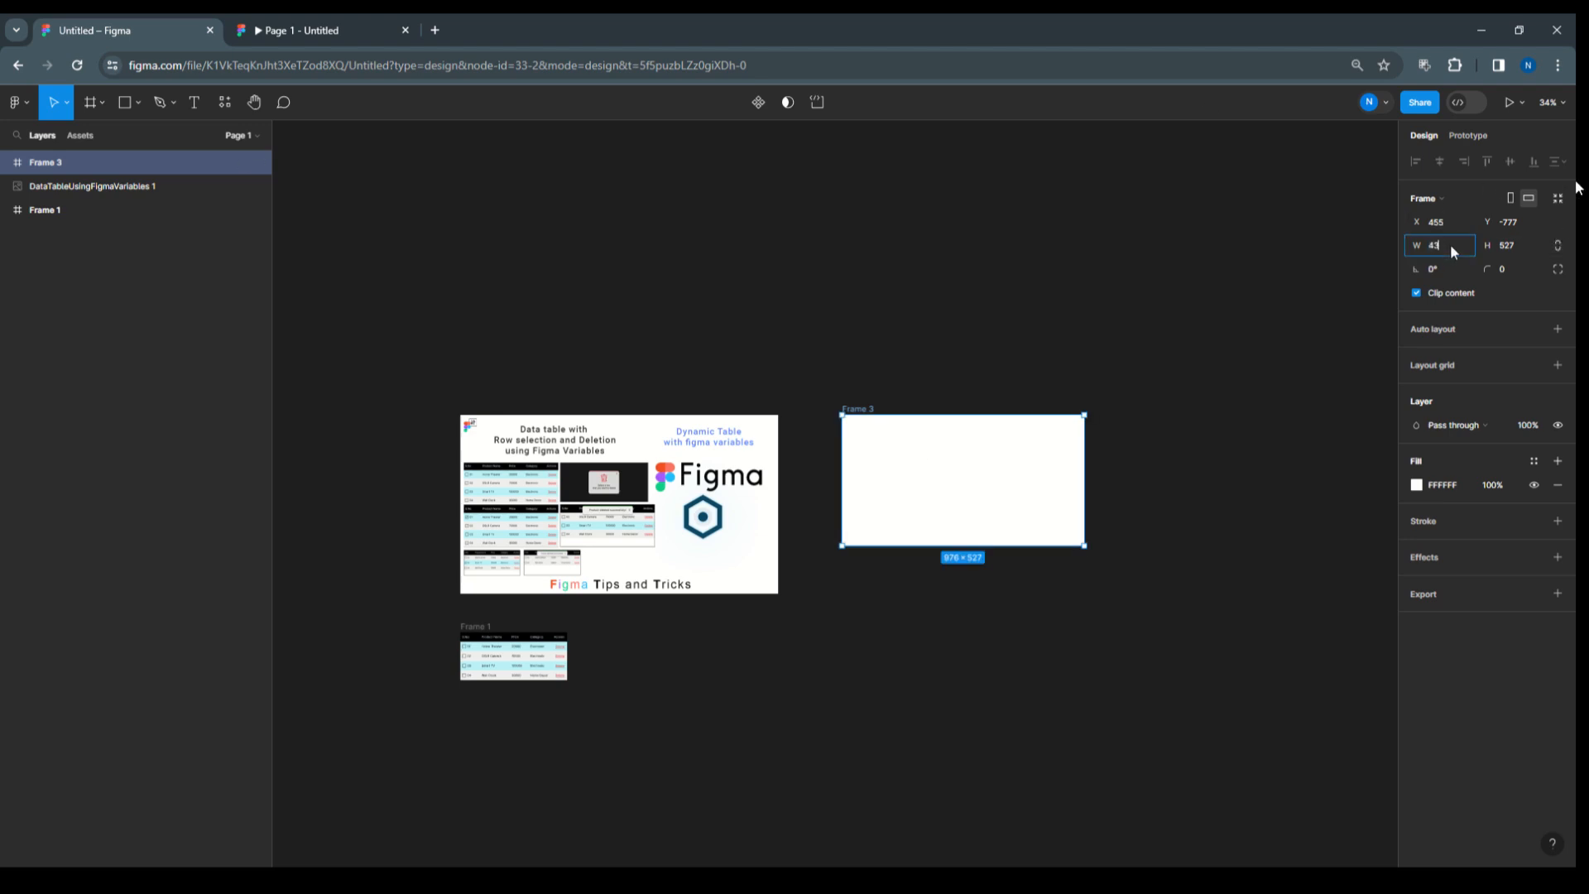
Resize the new frame to a width of 430 and a height of 193.
key(Tab)
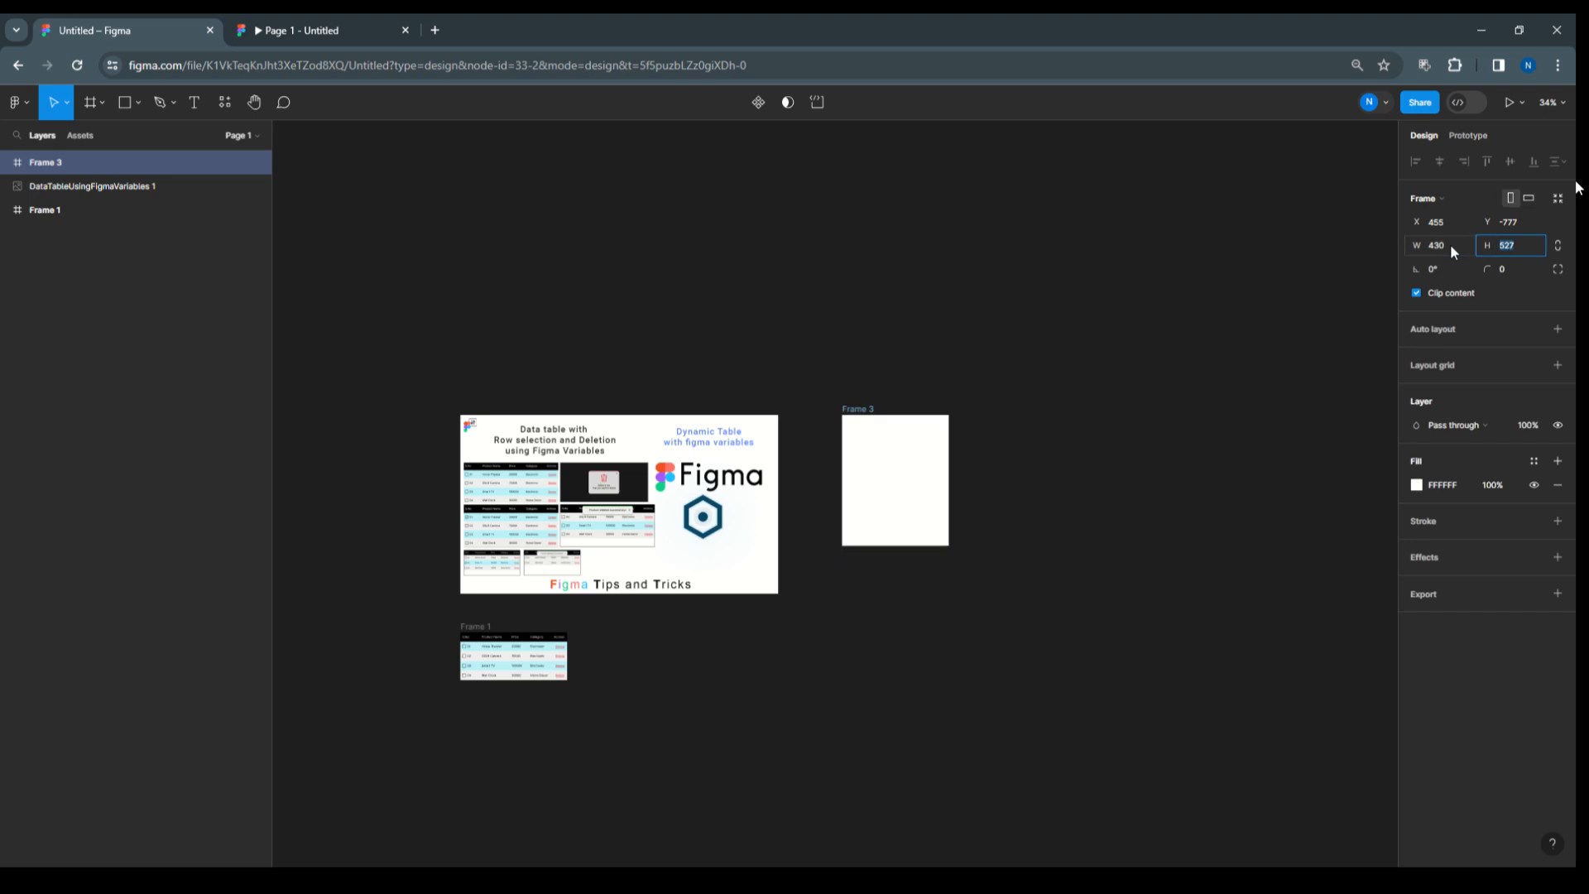
text(19)
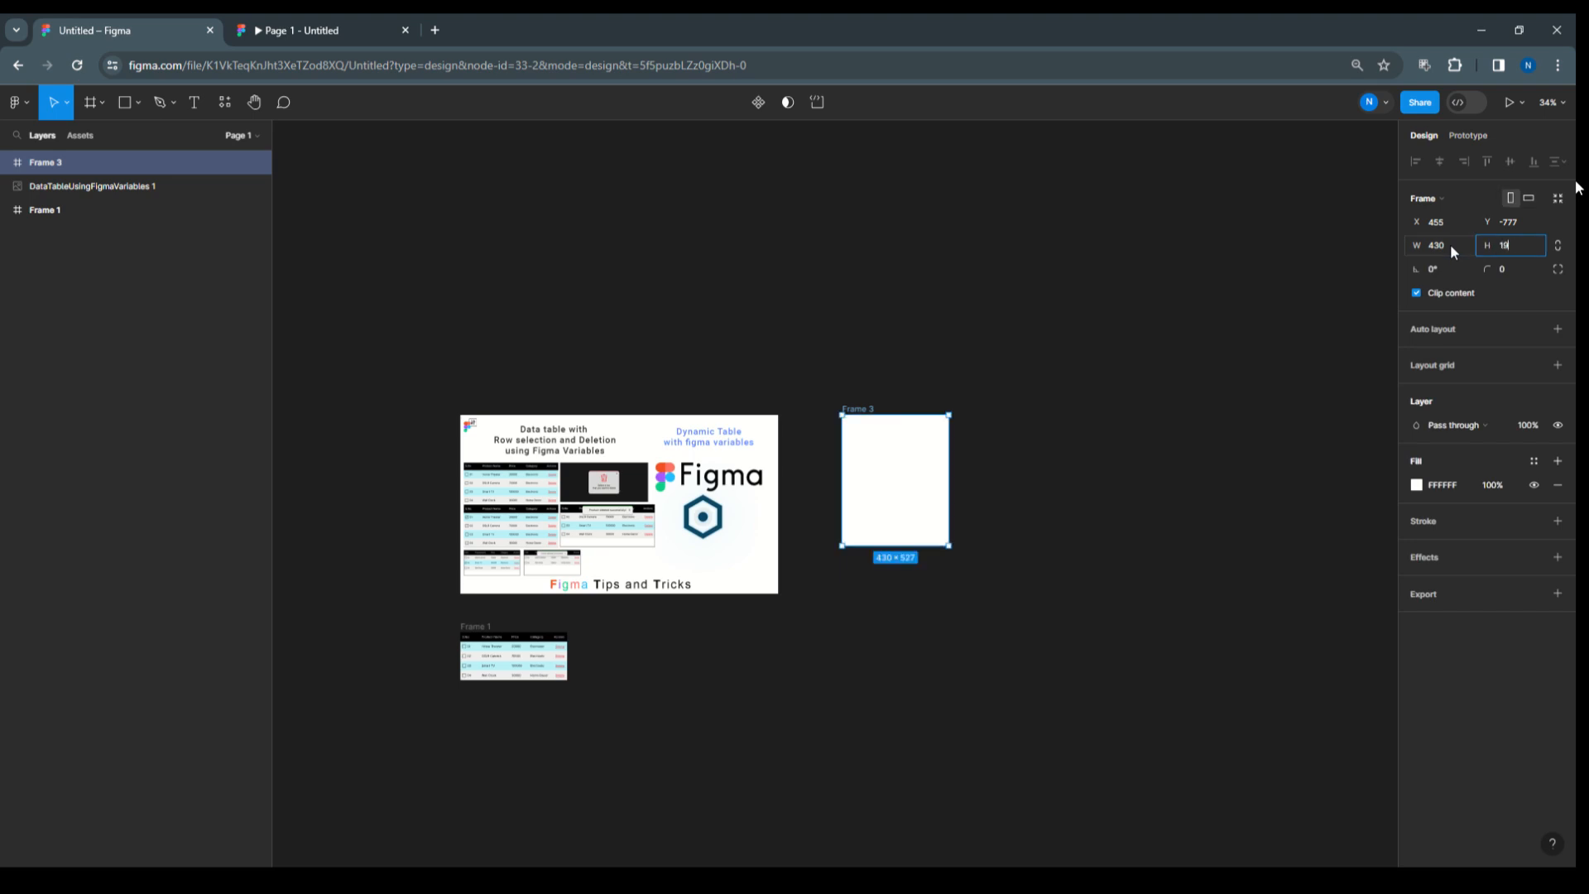
text(3)
key(Return)
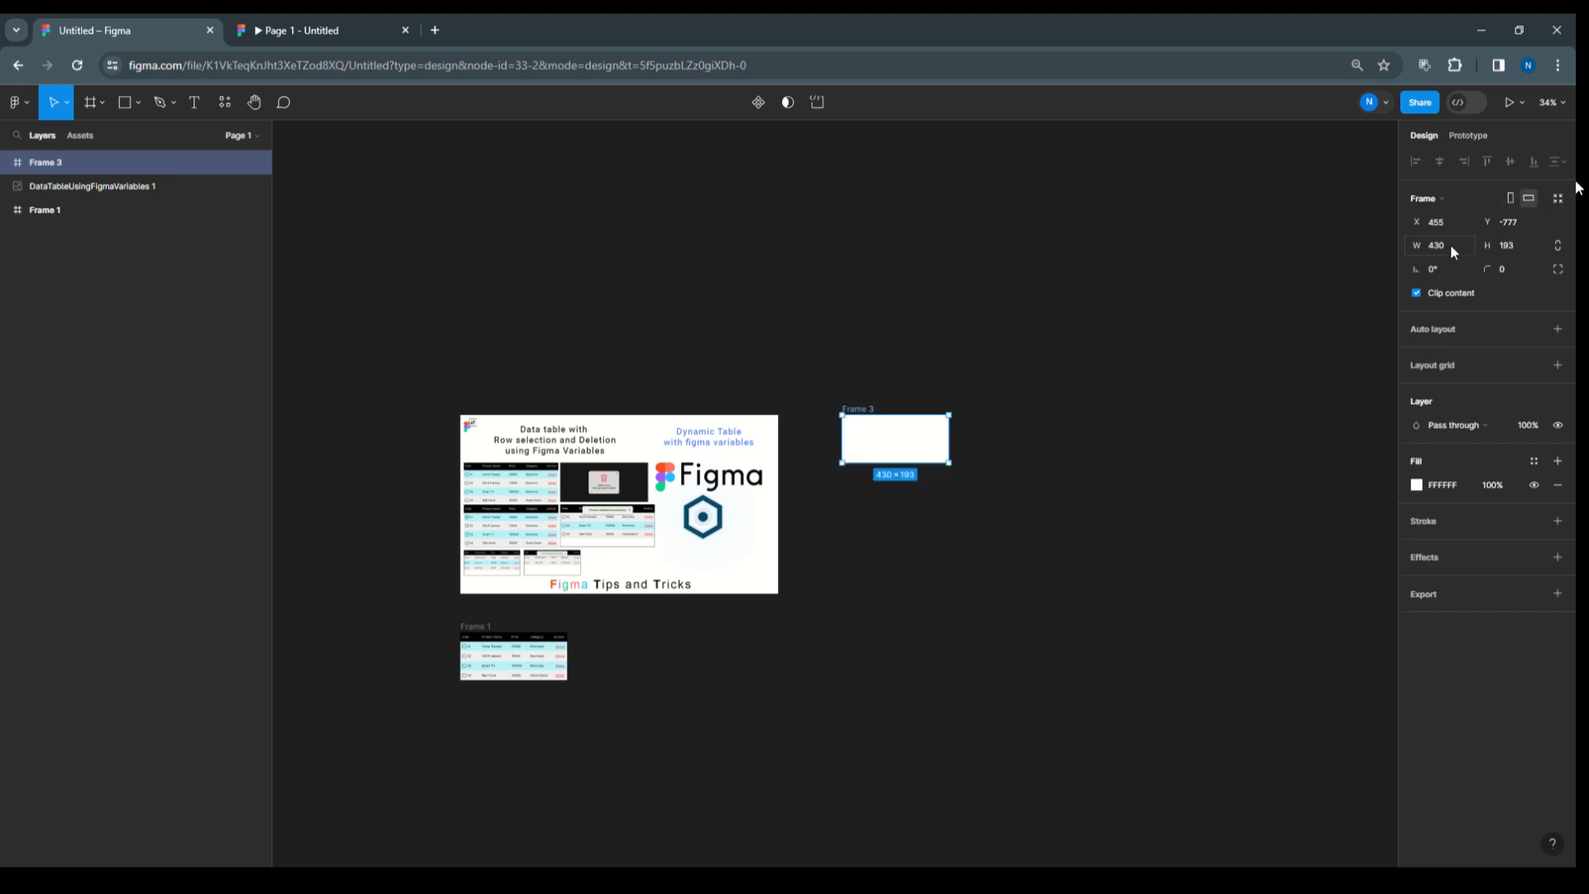
Draw a full-width rectangle along the upper edge of the new frame and set its height to 38.
key(shift+2)
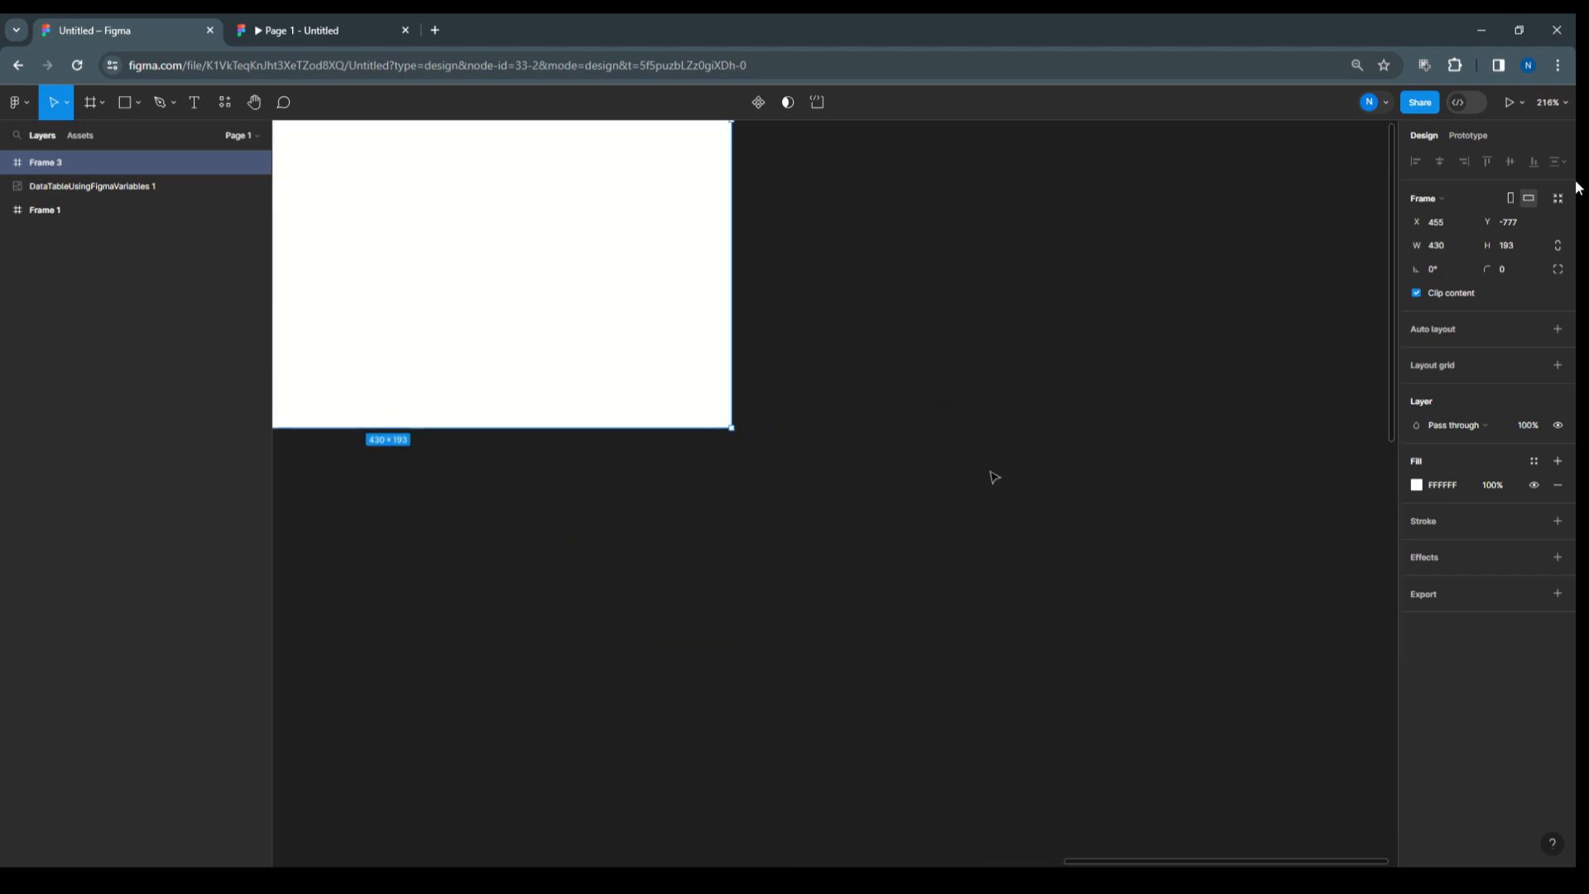
scroll(369, 217, up, 5)
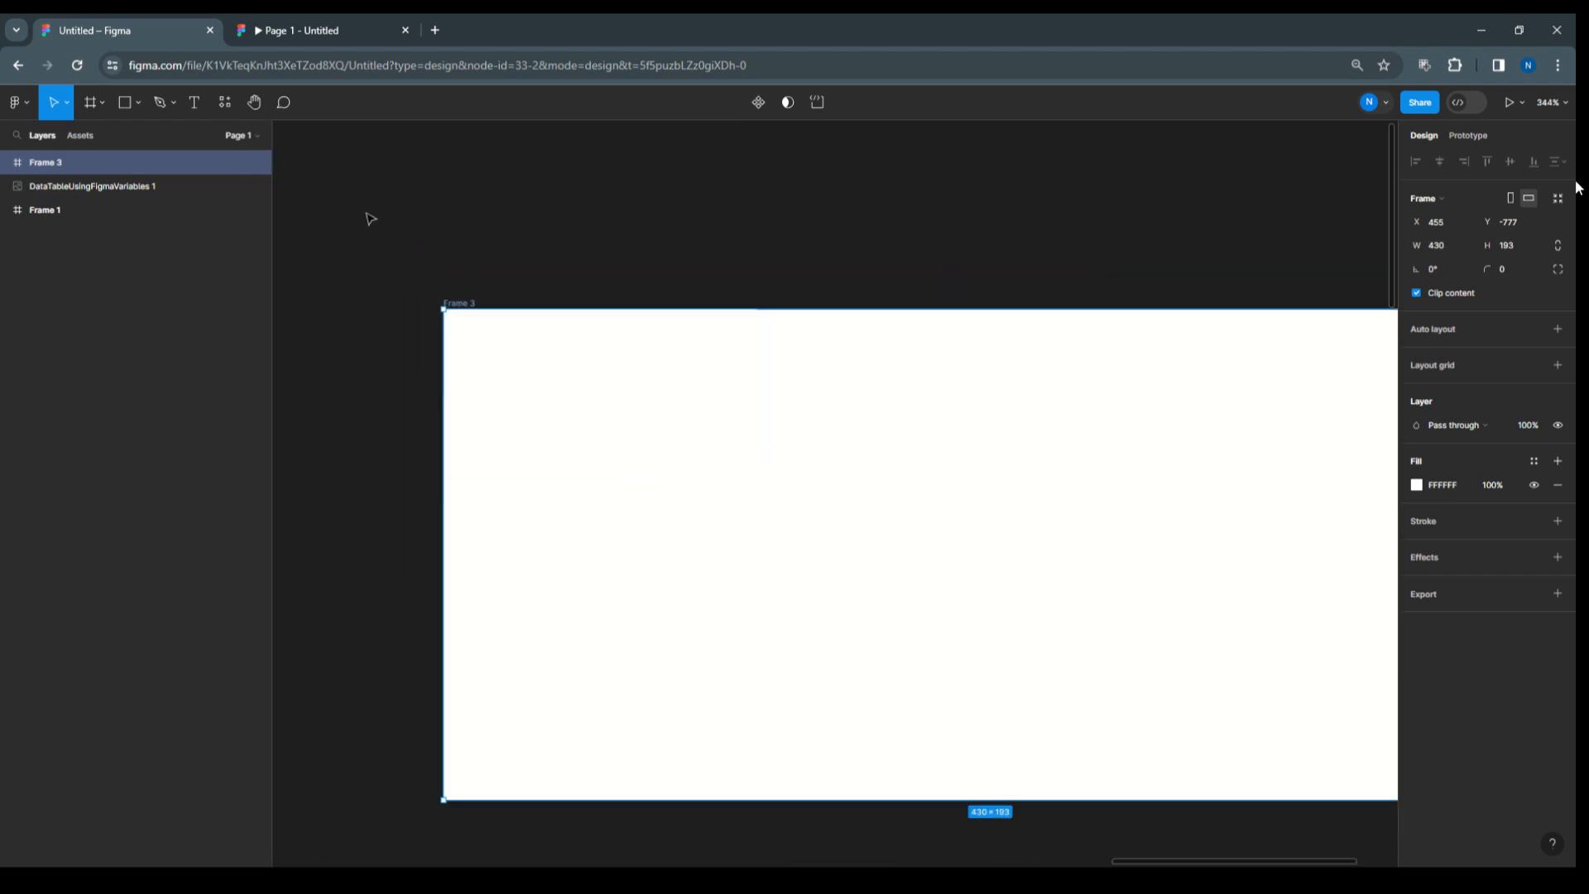
scroll(538, 362, down, 1)
drag(961, 454, 841, 358)
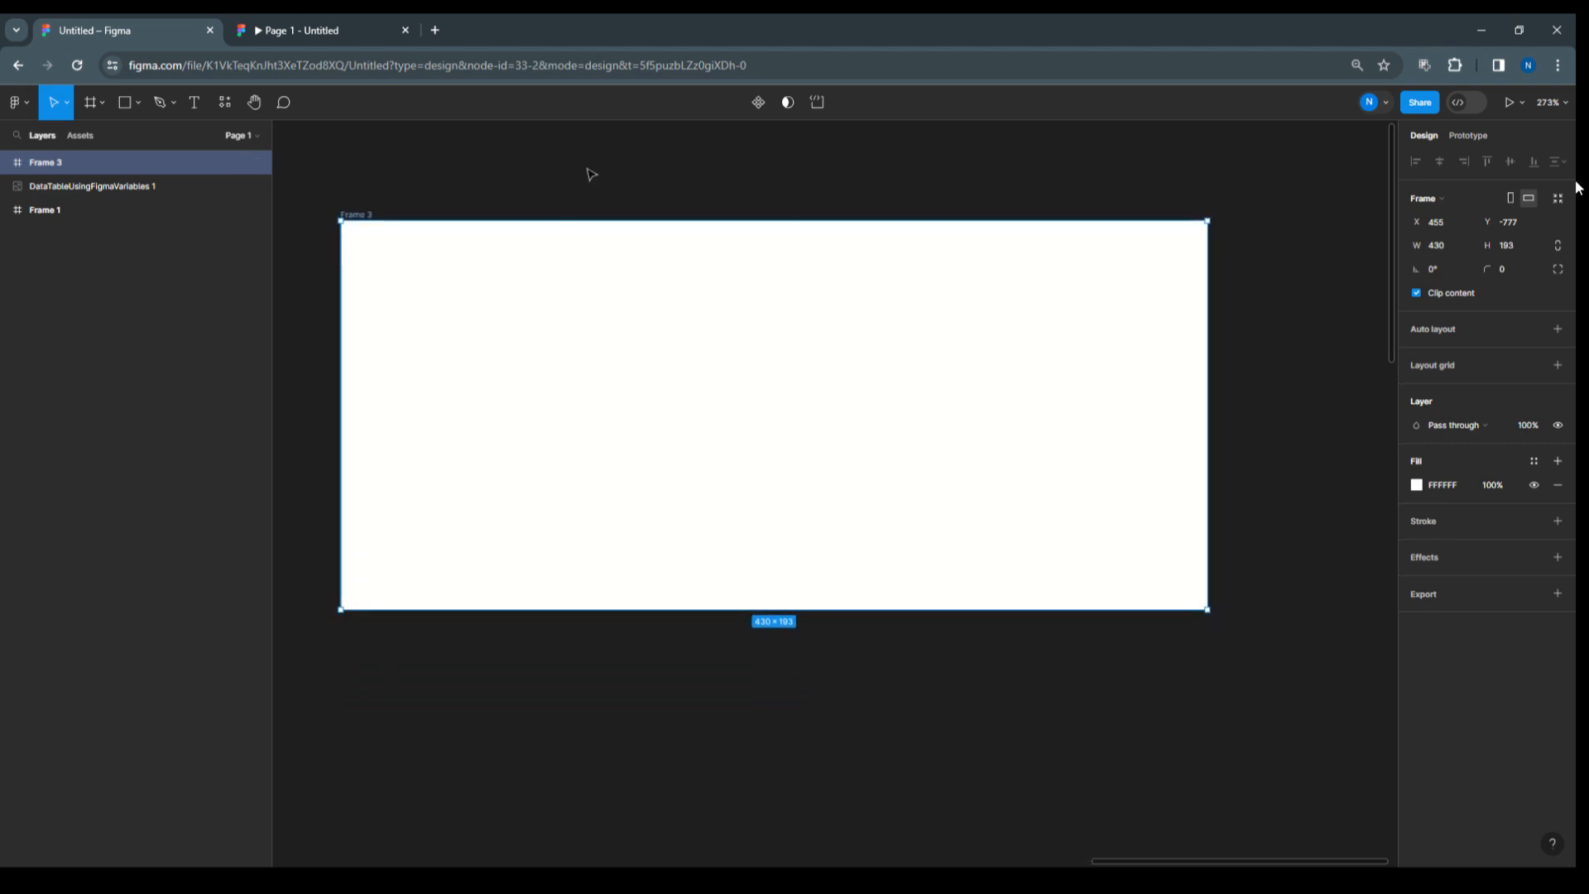
click(307, 137)
click(136, 106)
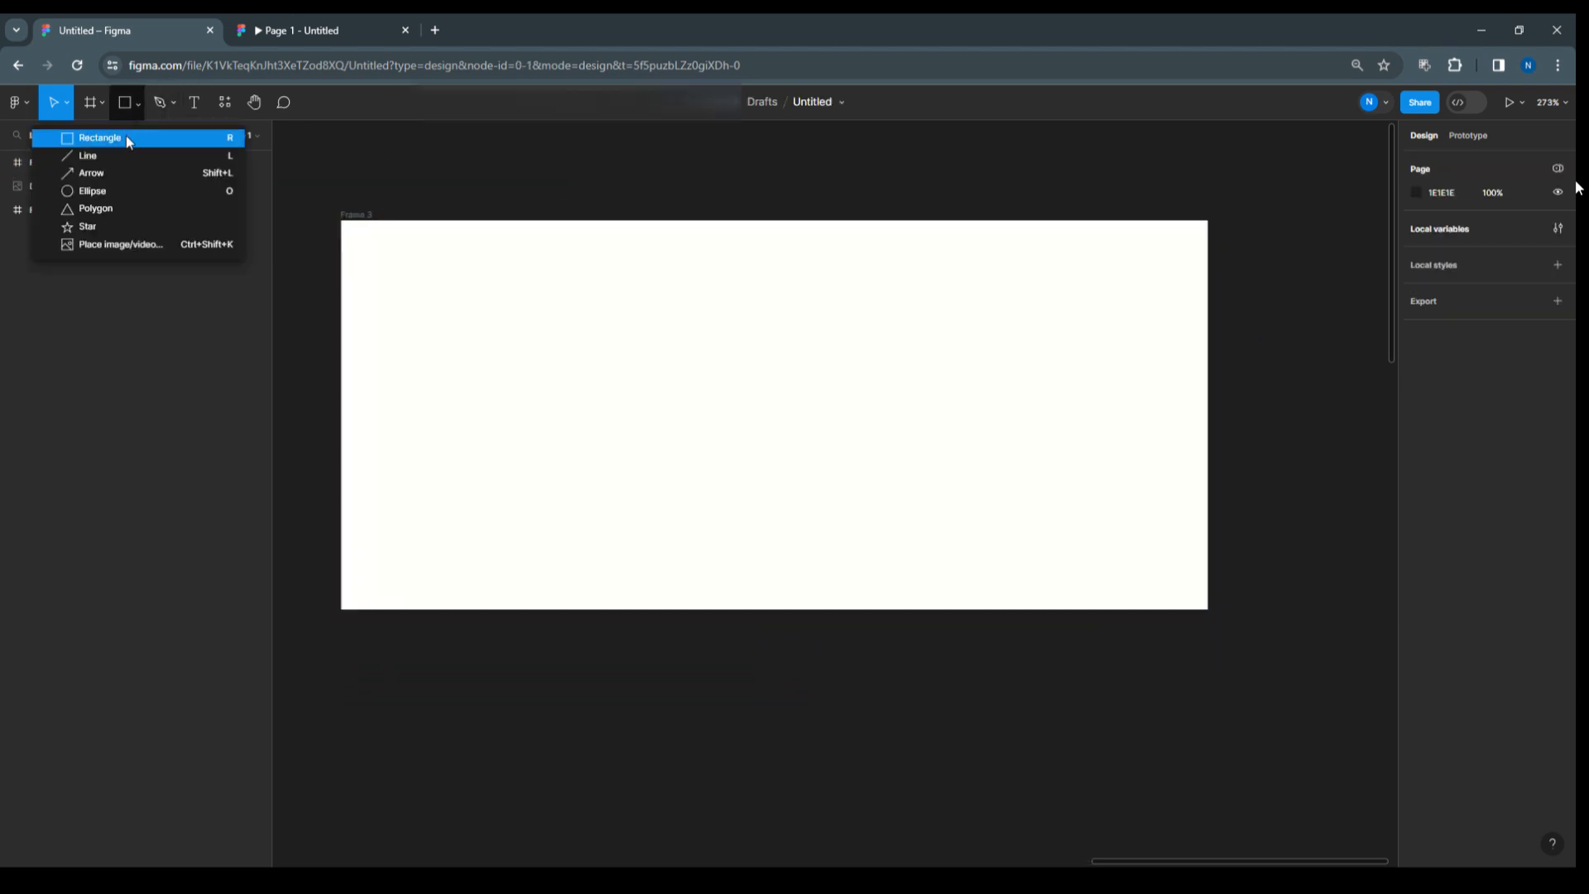
click(100, 137)
click(136, 107)
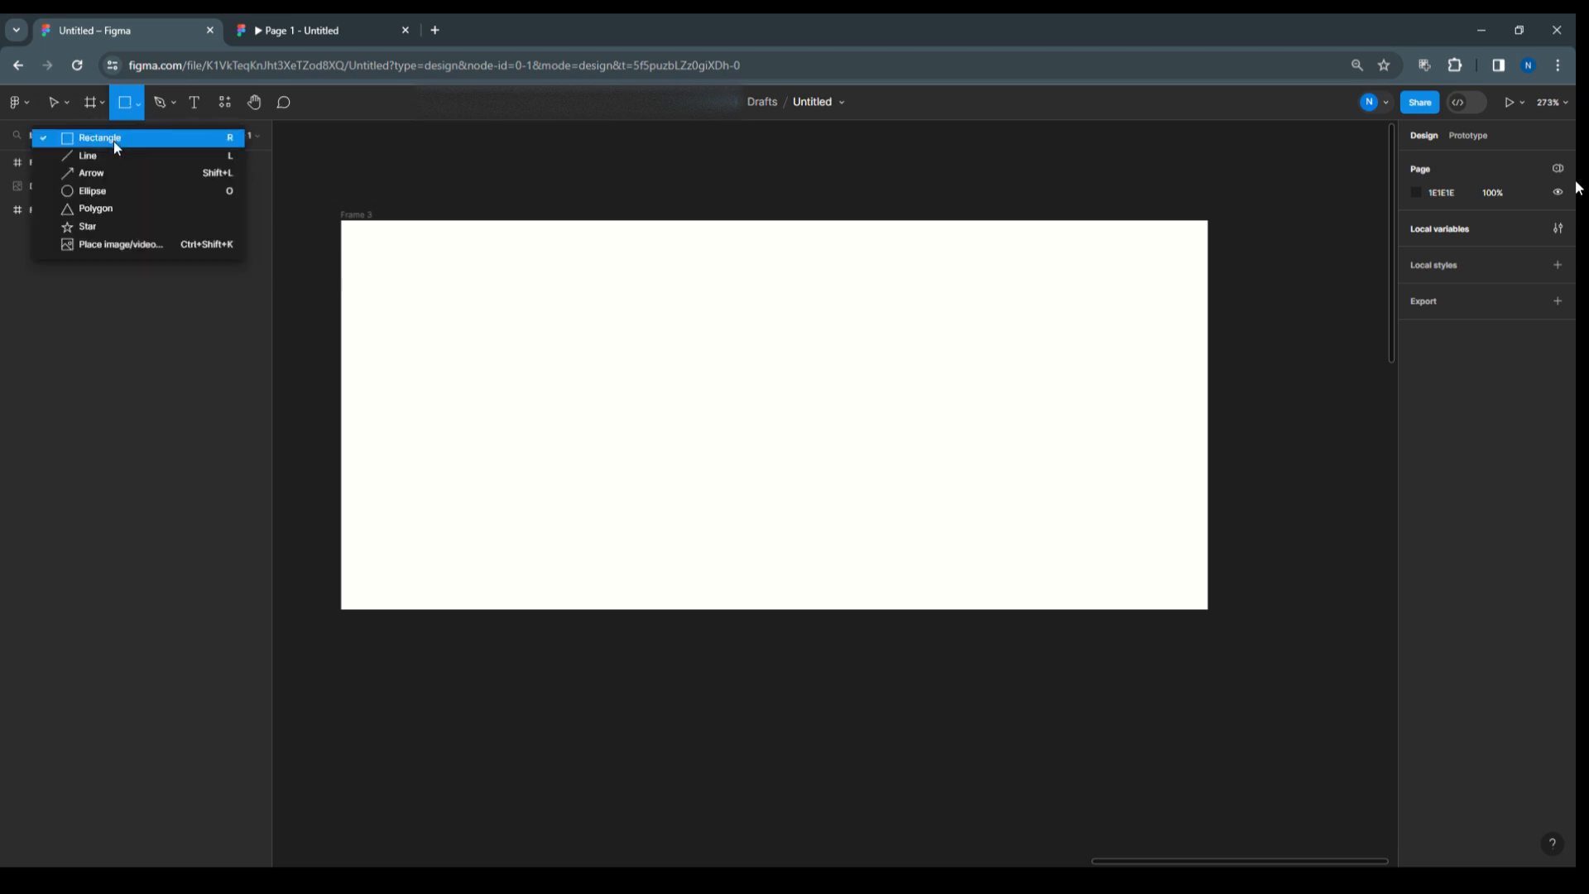
mouse_move(338, 221)
mouse_down()
mouse_move(561, 298)
mouse_move(1206, 289)
mouse_up()
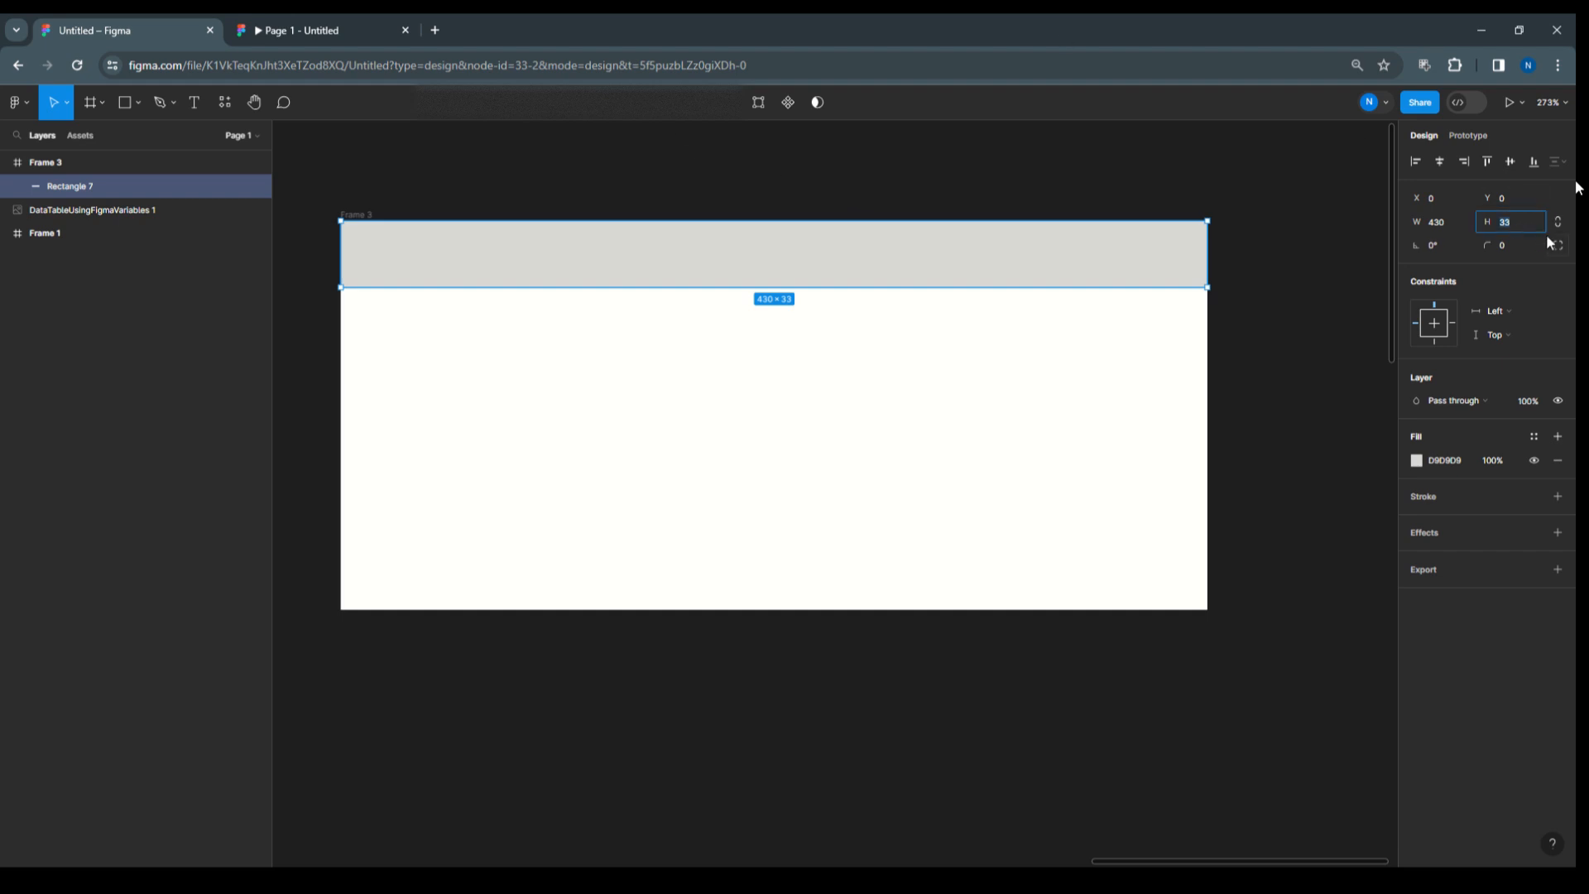
text(38)
key(Return)
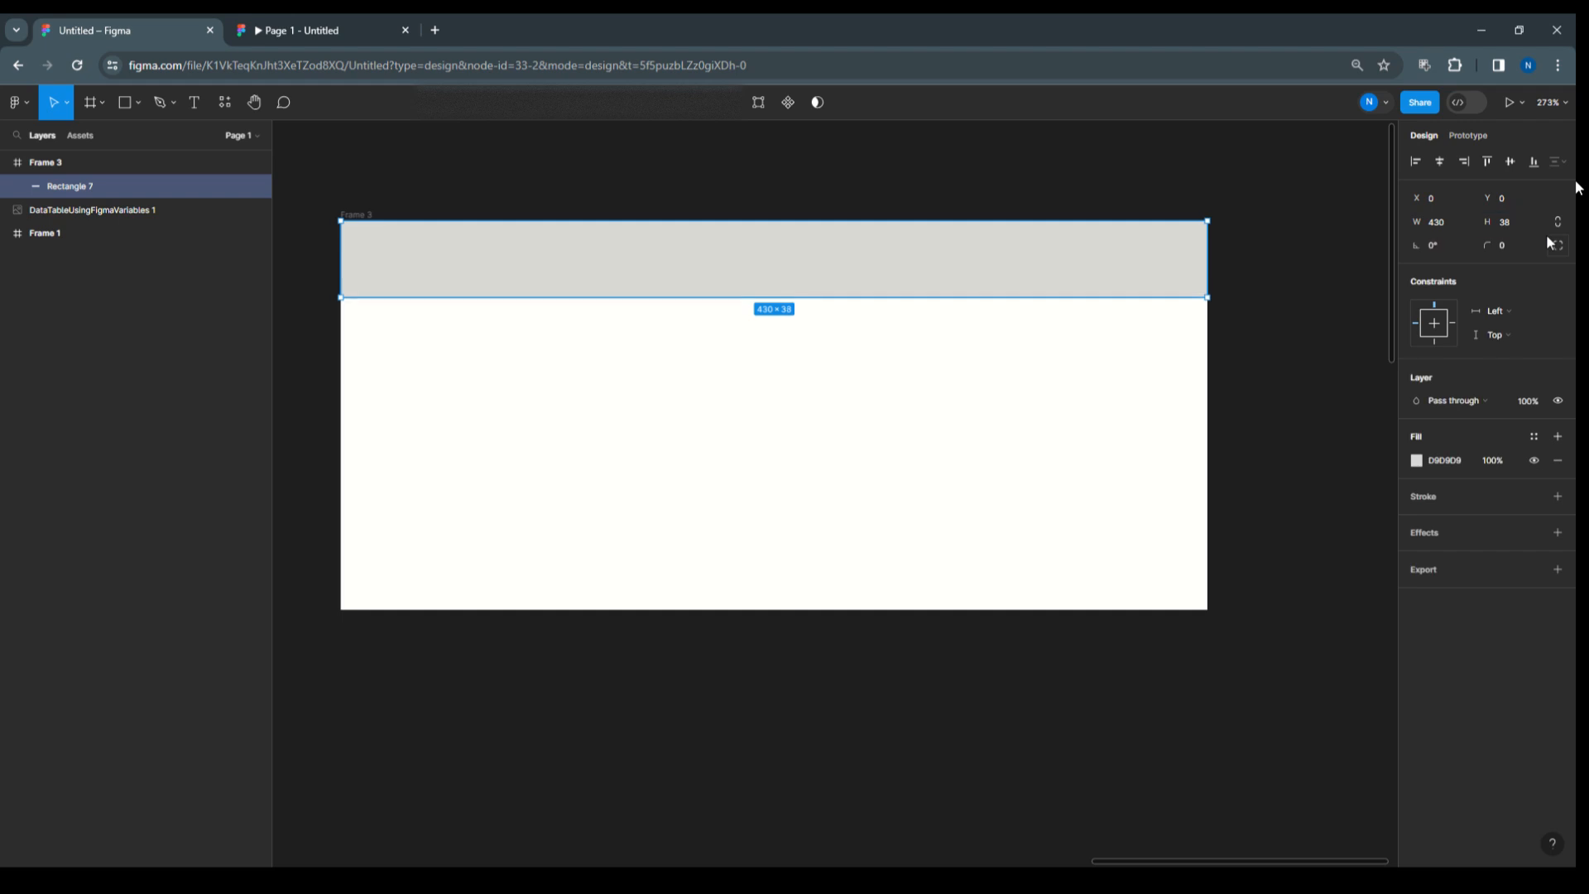
Fill the header rectangle with black (000000) from the document colors.
click(1314, 239)
click(1100, 263)
click(1417, 462)
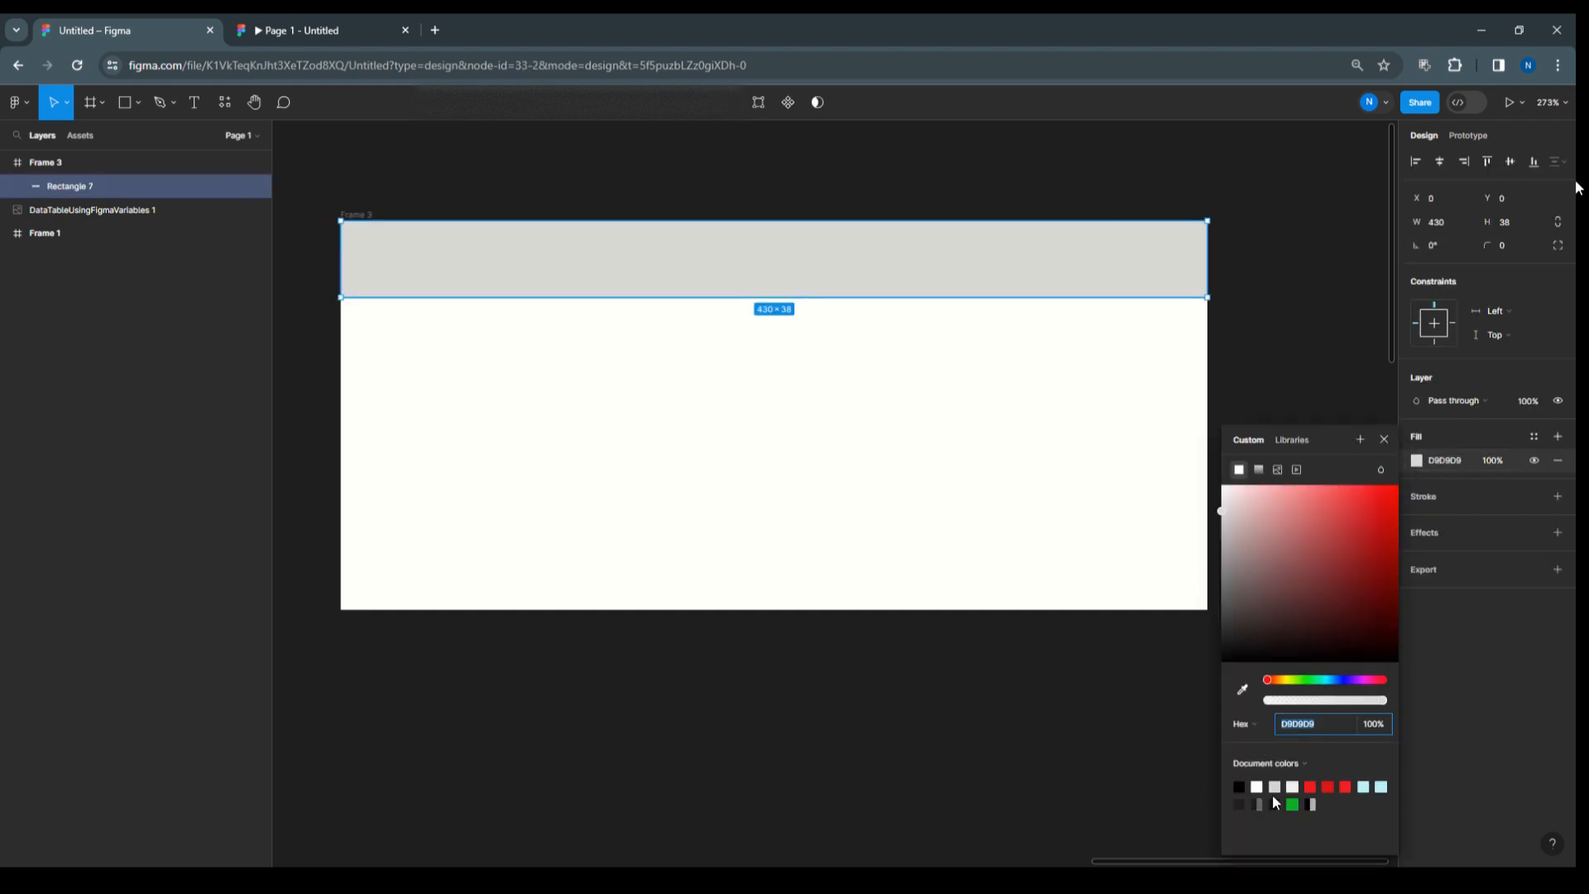
click(1240, 787)
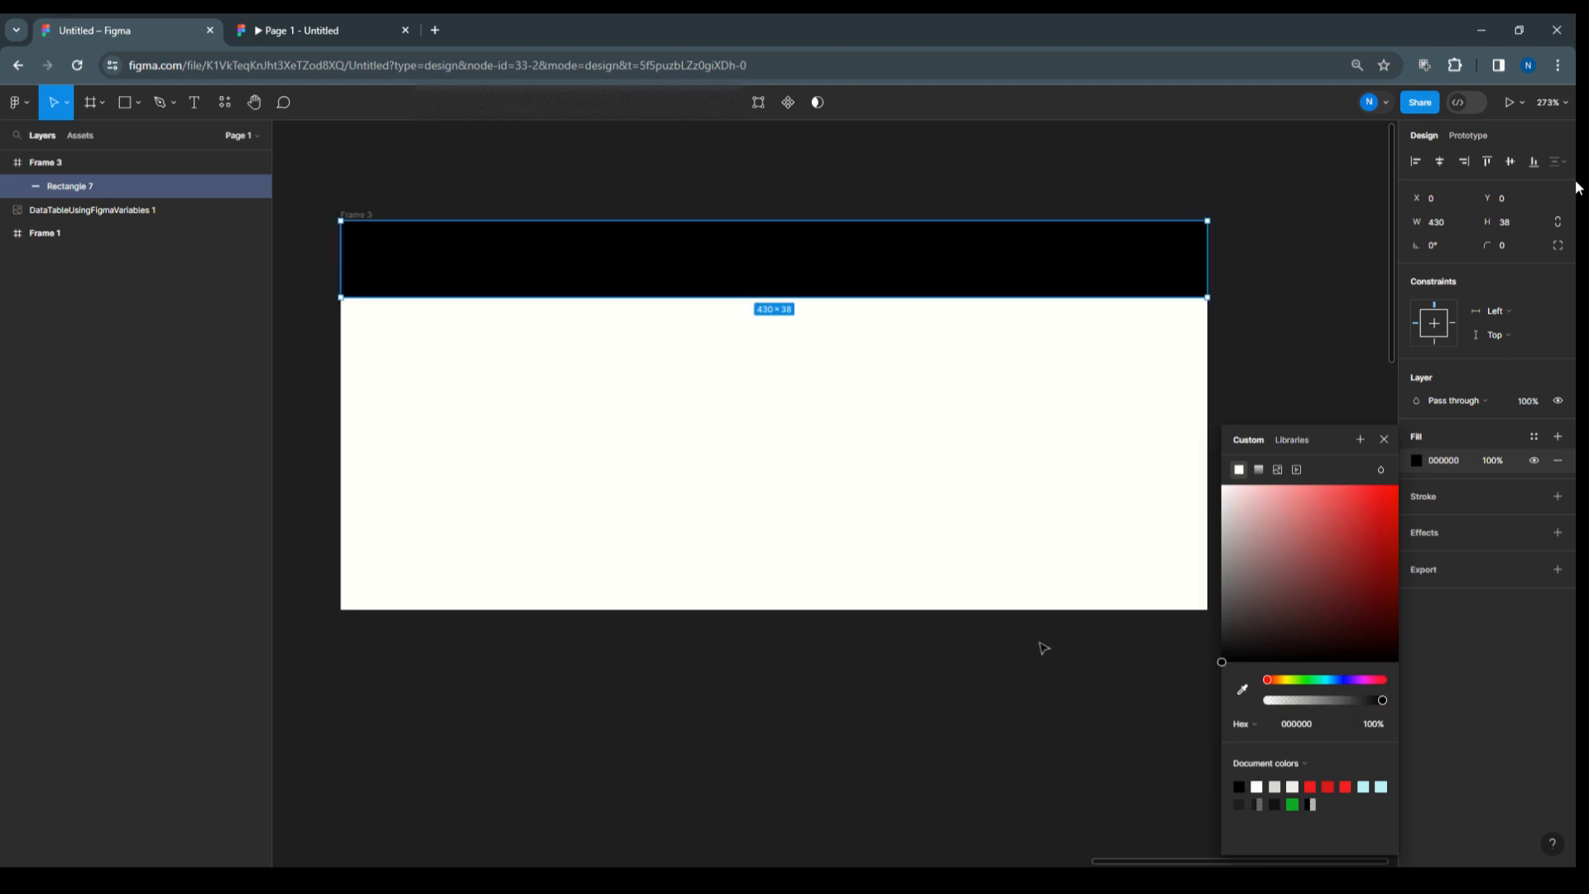
click(1299, 345)
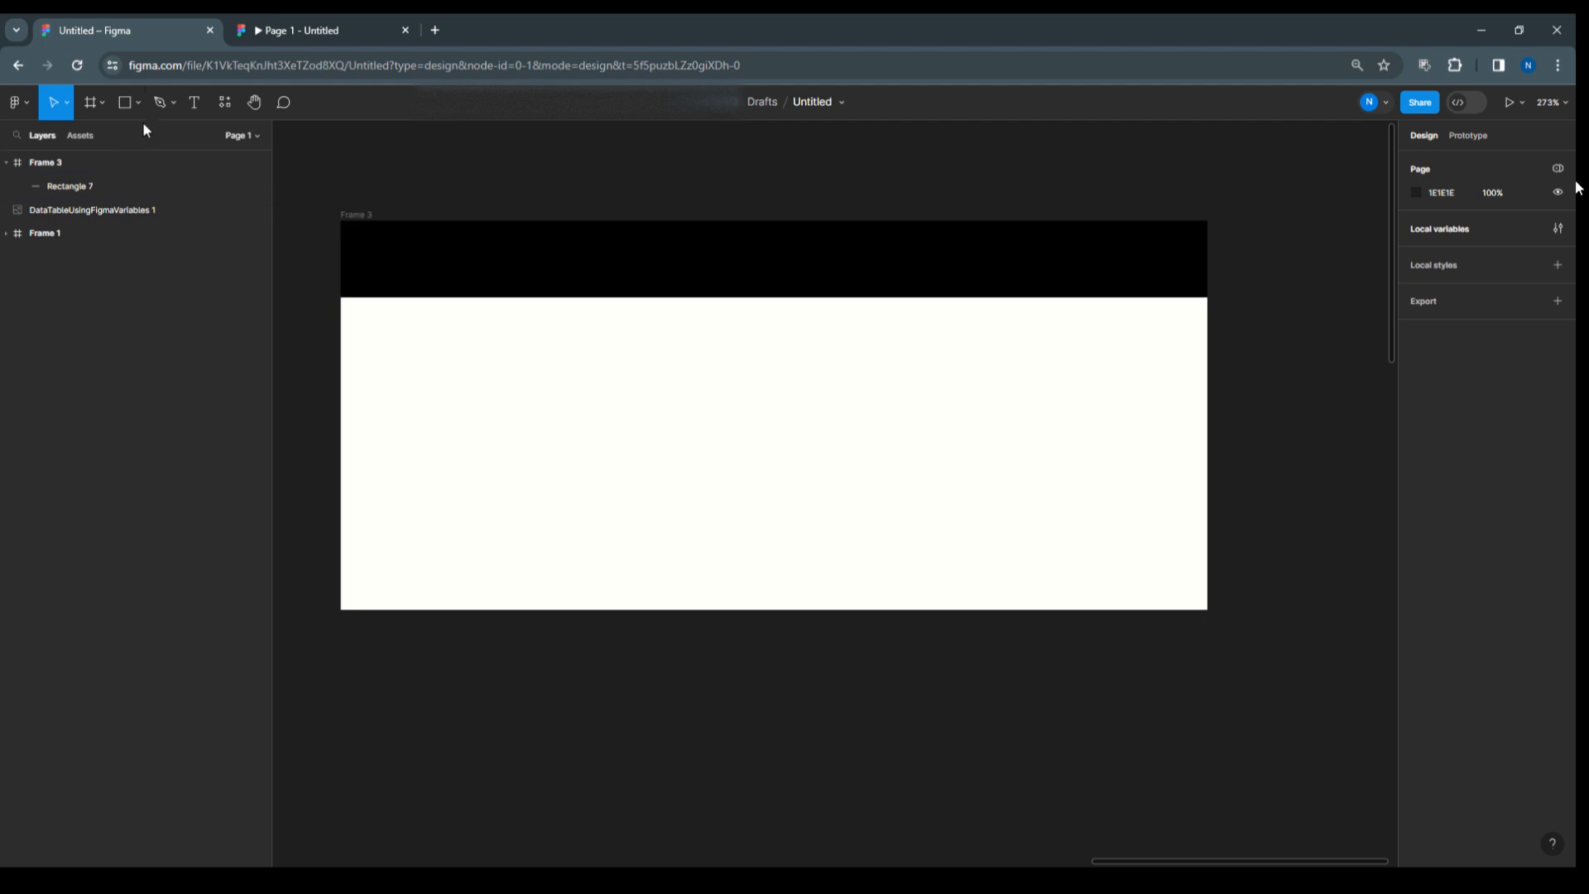
Add the text "S.No." near the left end of the black header rectangle.
click(191, 108)
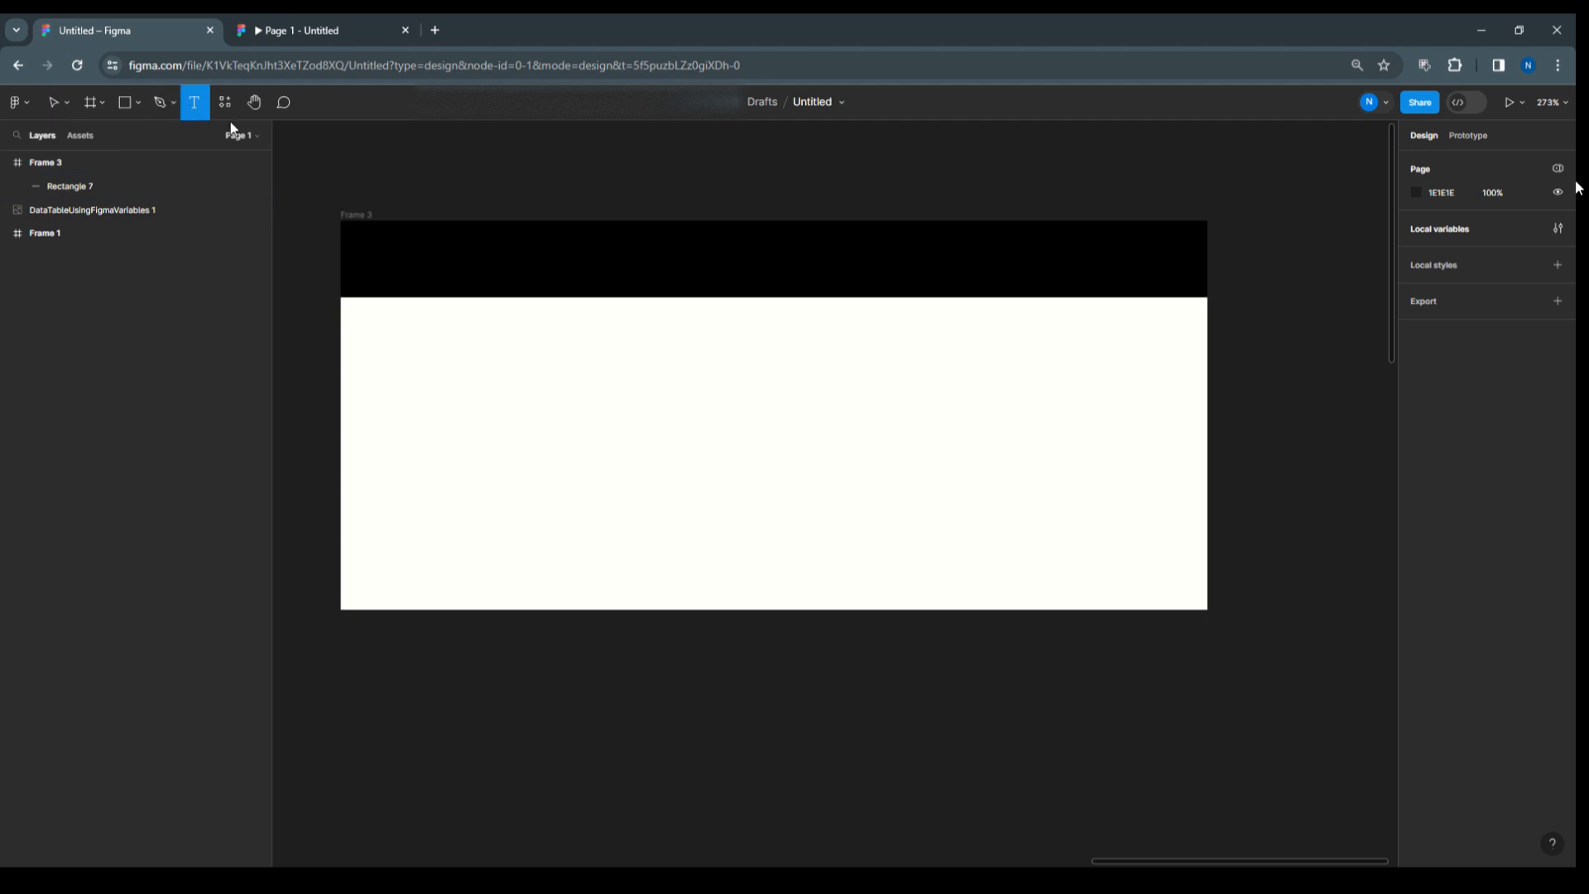
click(368, 259)
text(S)
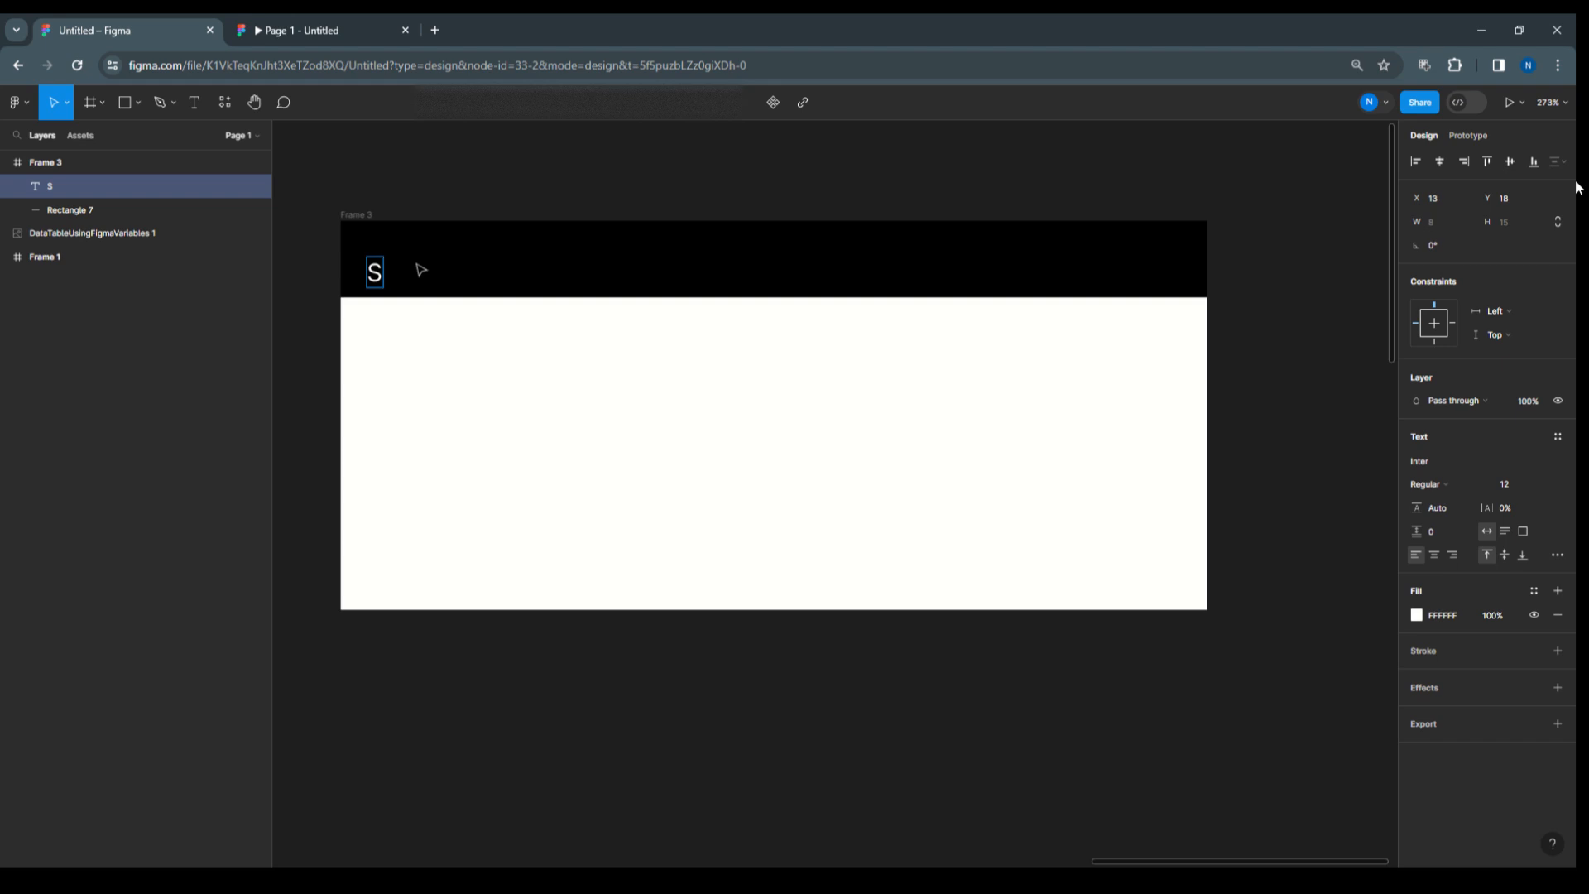
text(.No.)
key(Escape)
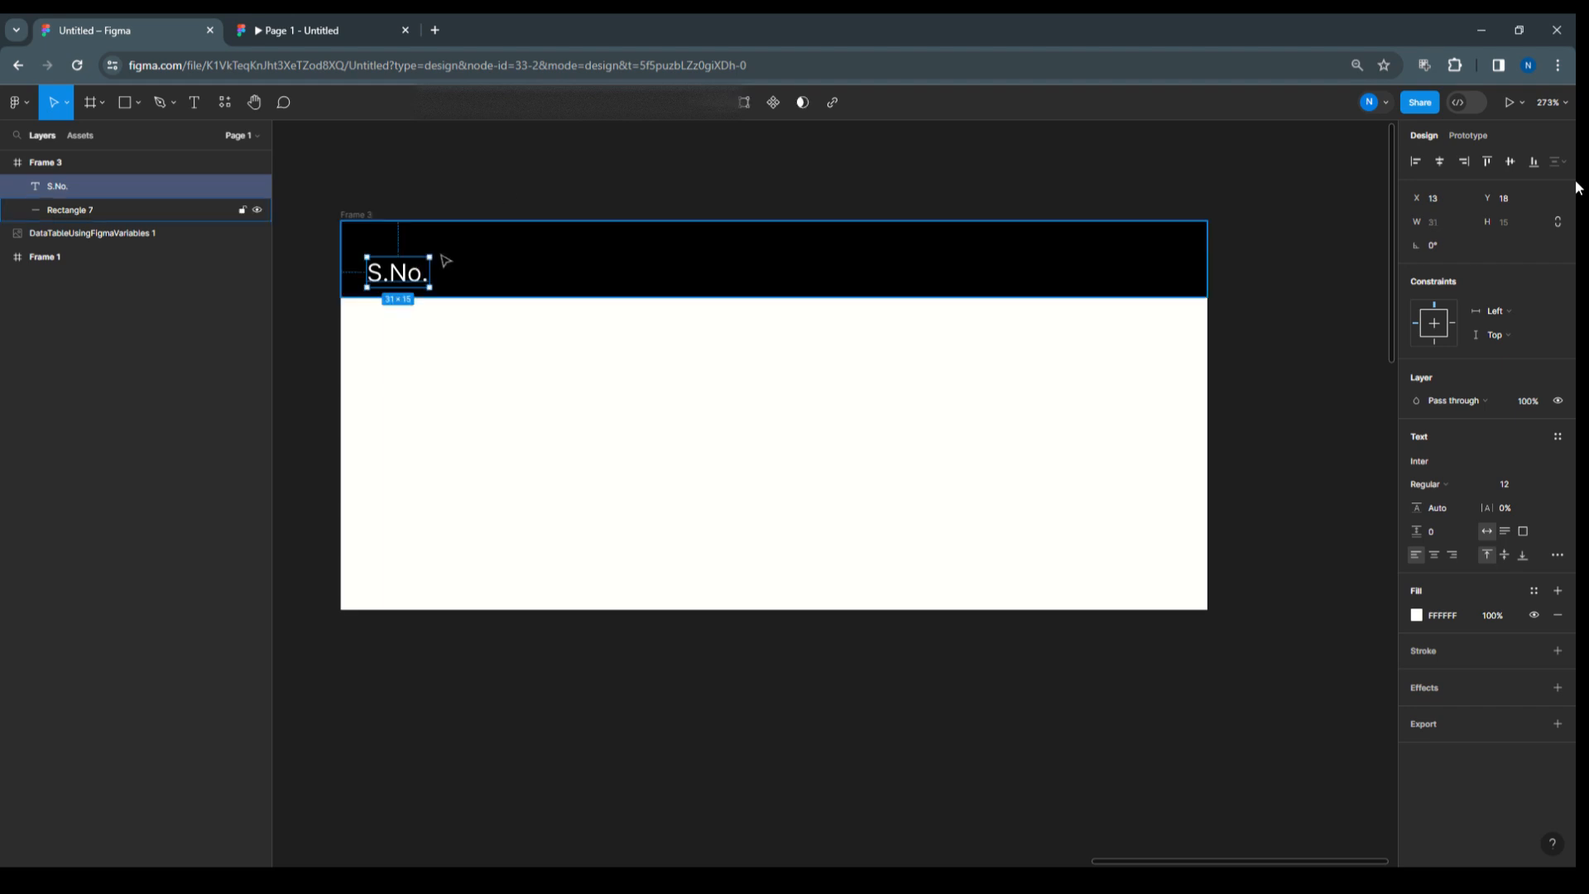
Vertically center the "S.No." text on the black header rectangle.
click(485, 249)
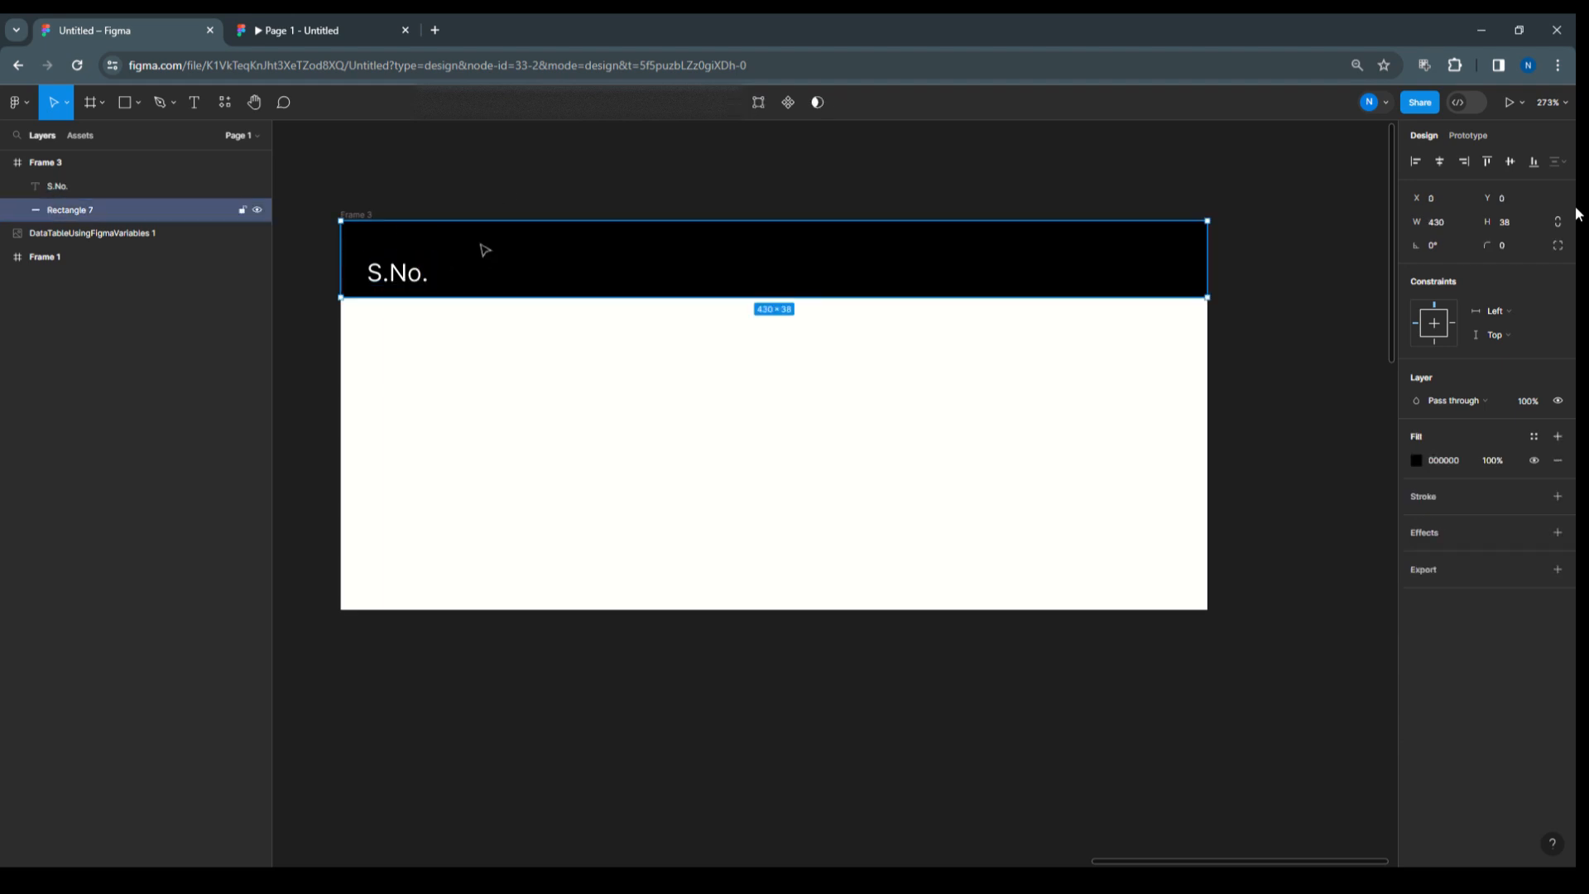
shift+click(66, 186)
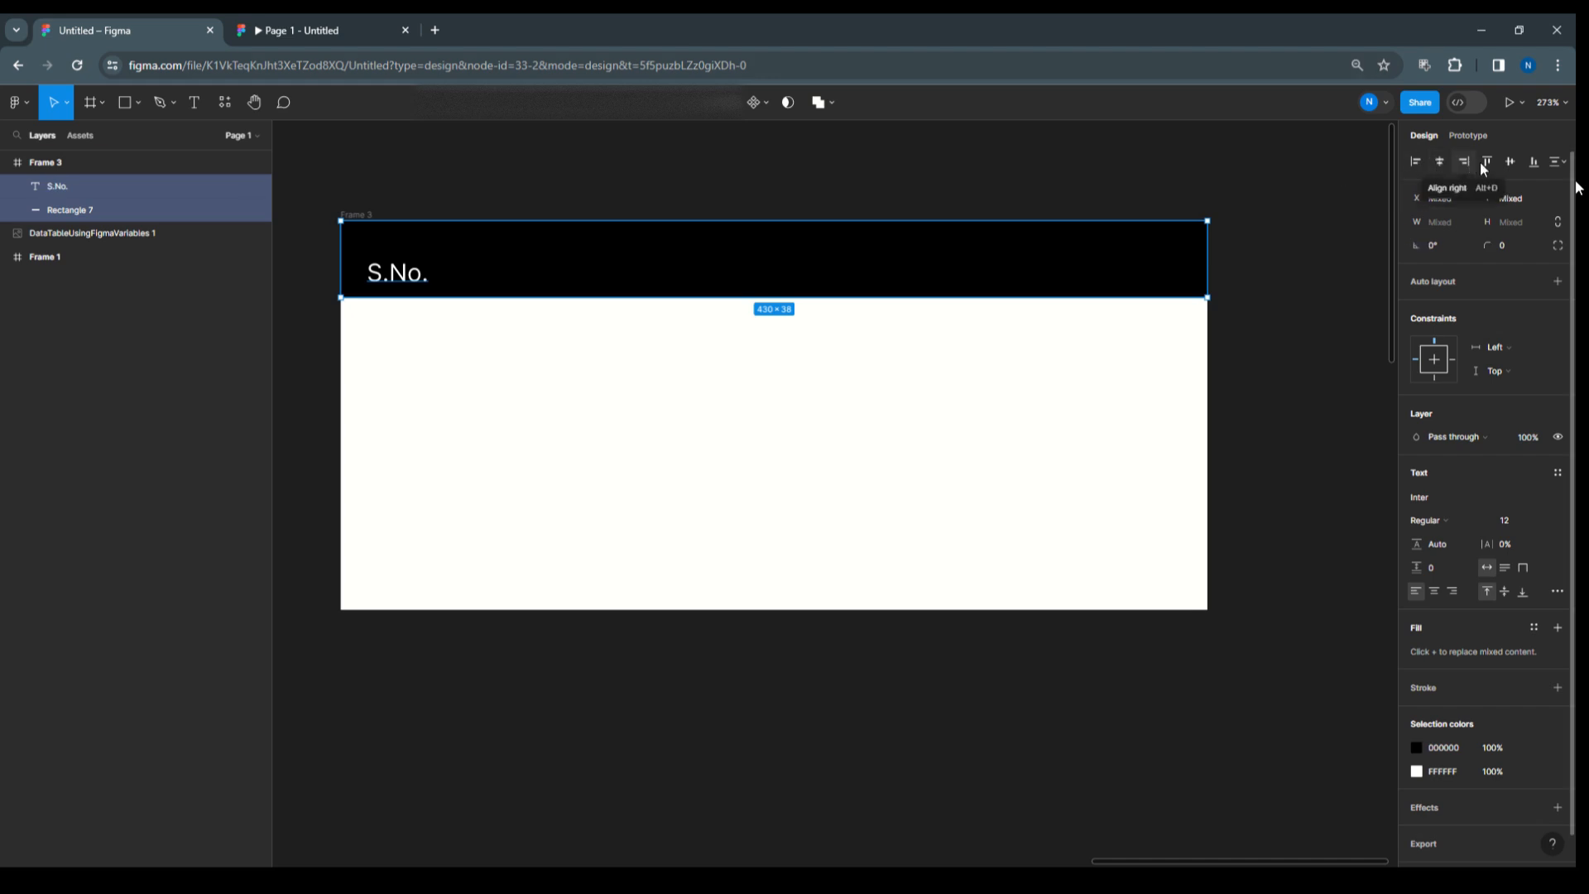
click(1509, 162)
Set the X position of the "S.No." text to 10.
click(381, 265)
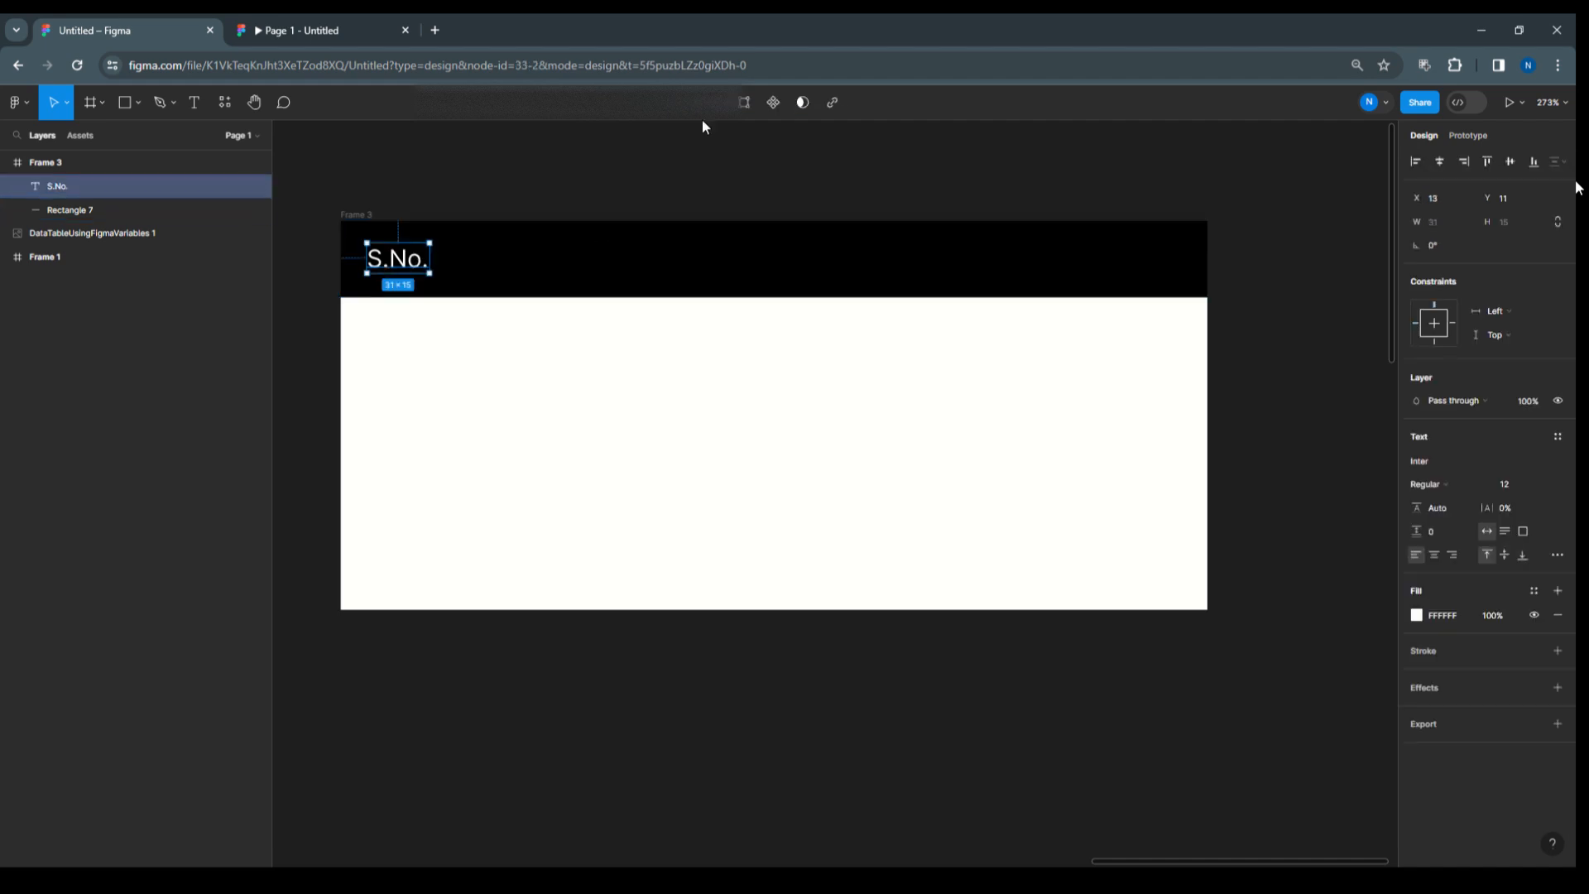
key(Down)
key(Down)
key(Down)
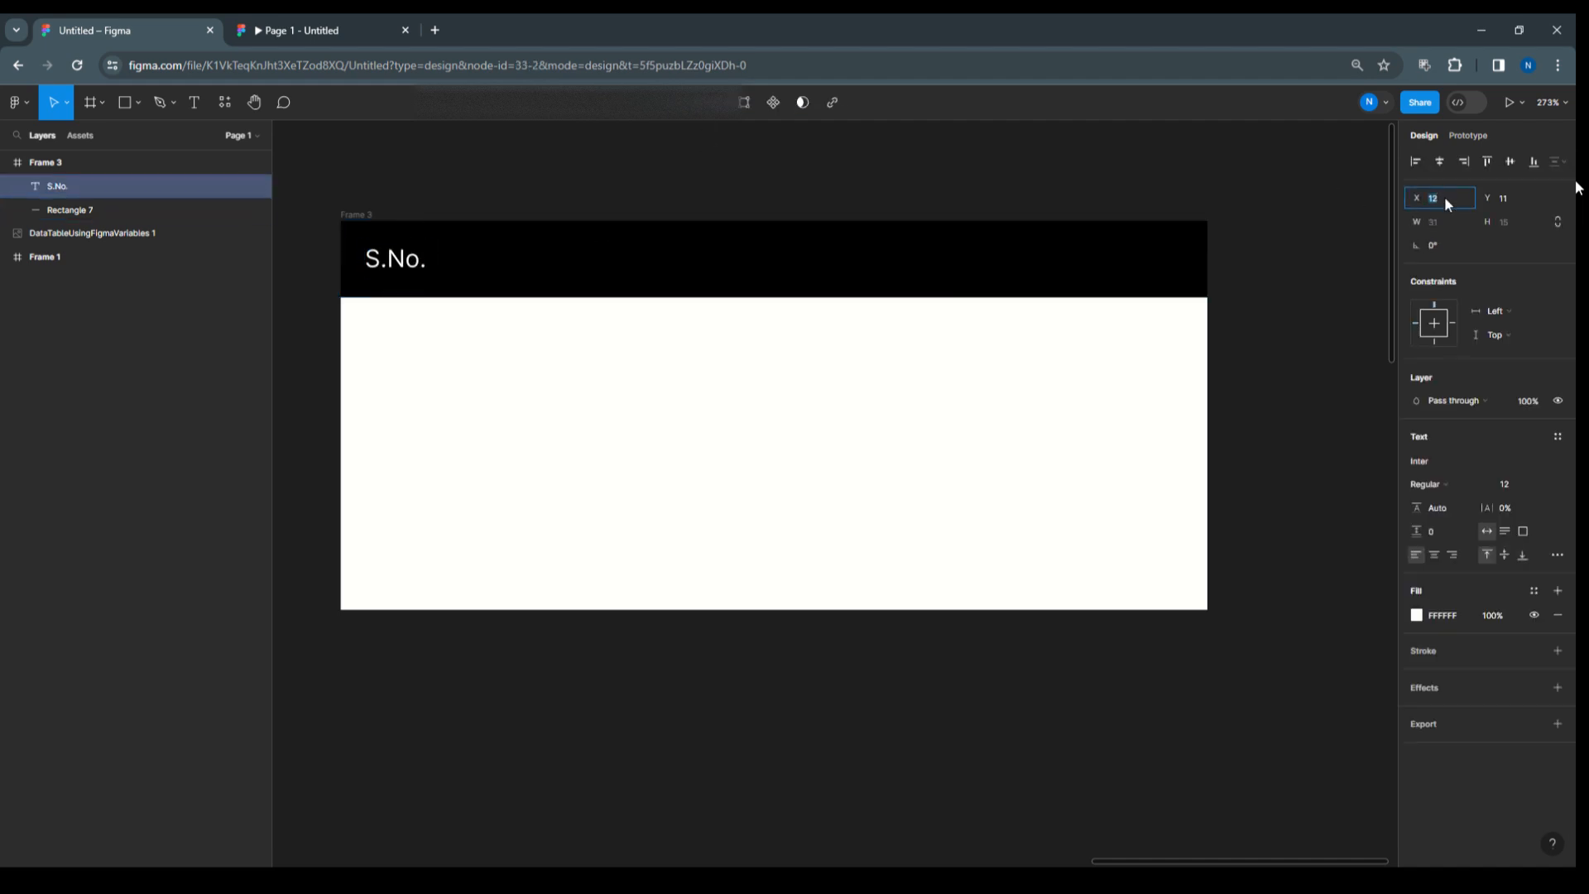
click(543, 166)
Duplicate the "S.No." label beside the original, change the copy's text to "Product Name" and place it at X 51.
click(392, 263)
drag(393, 263, 474, 264)
key(Return)
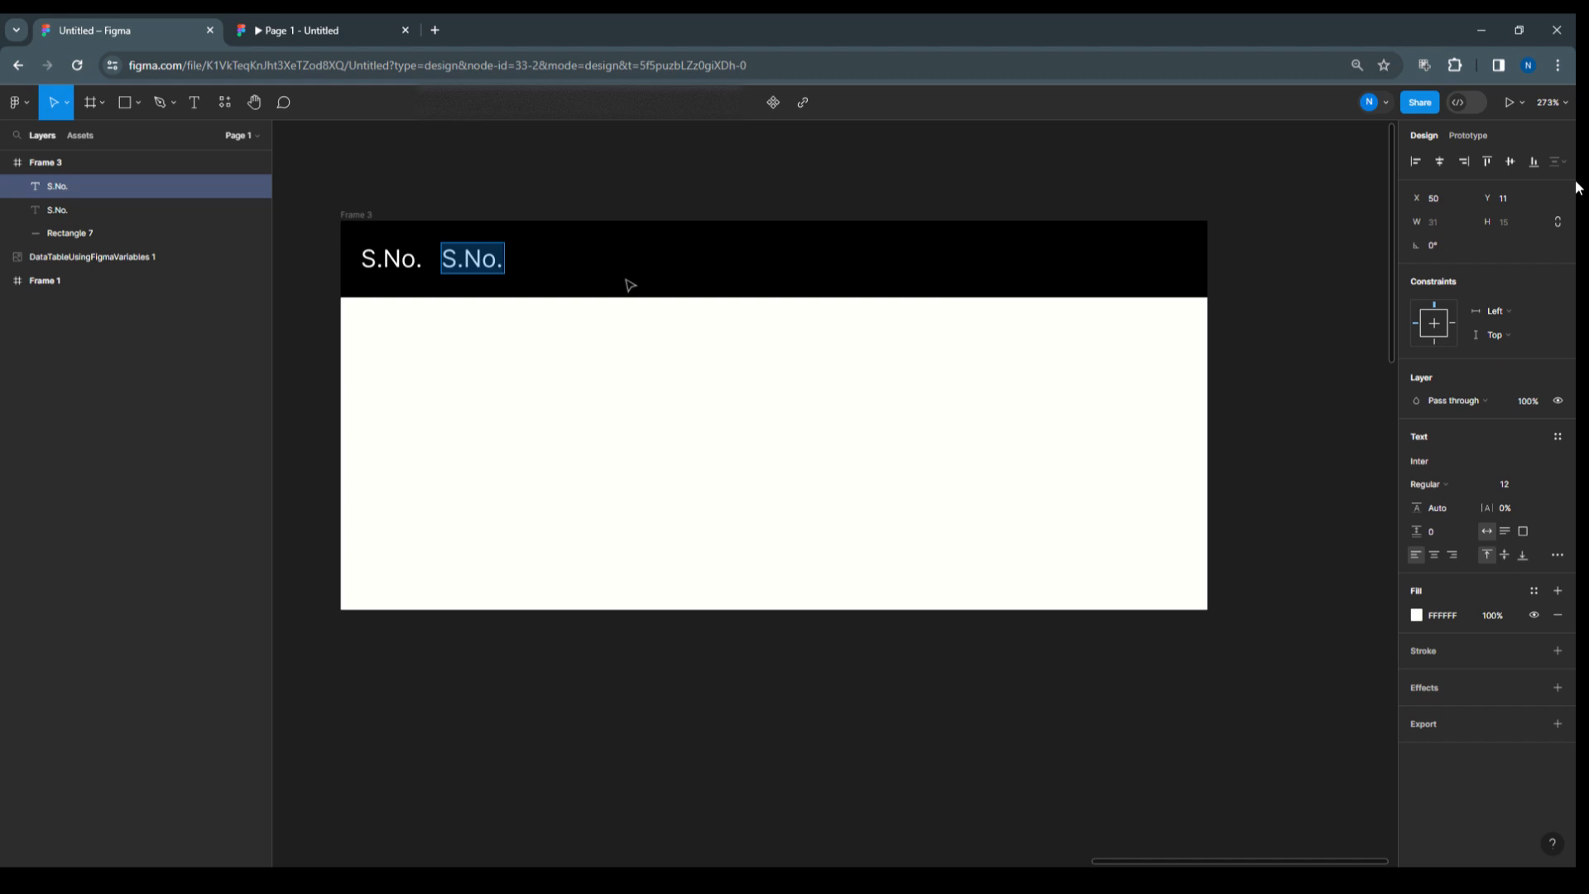
text(Pro)
text(d)
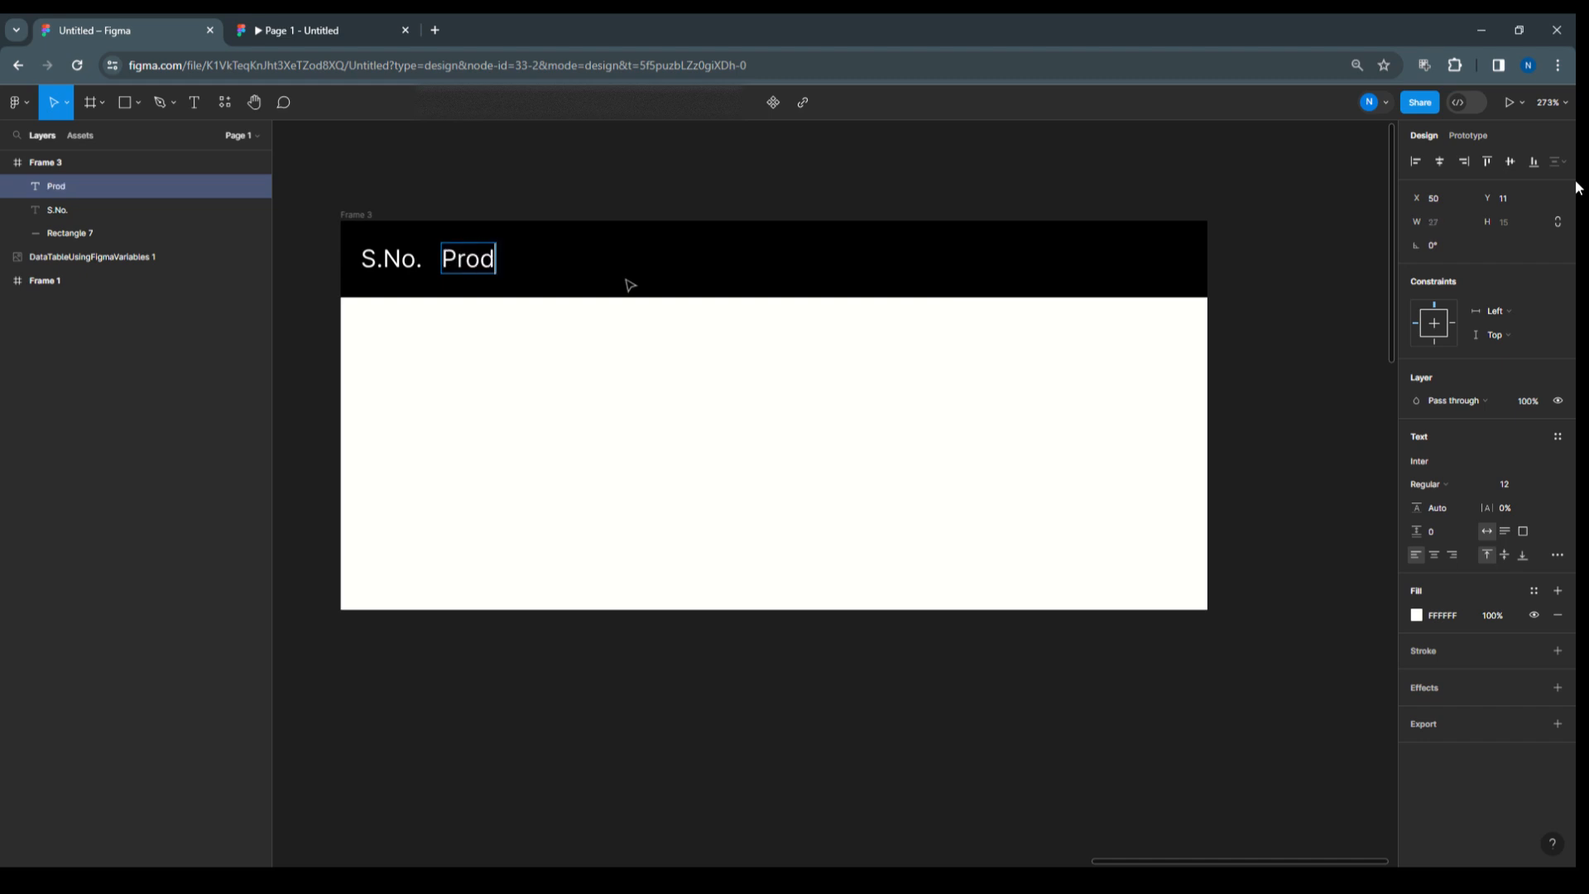
text(uct Name)
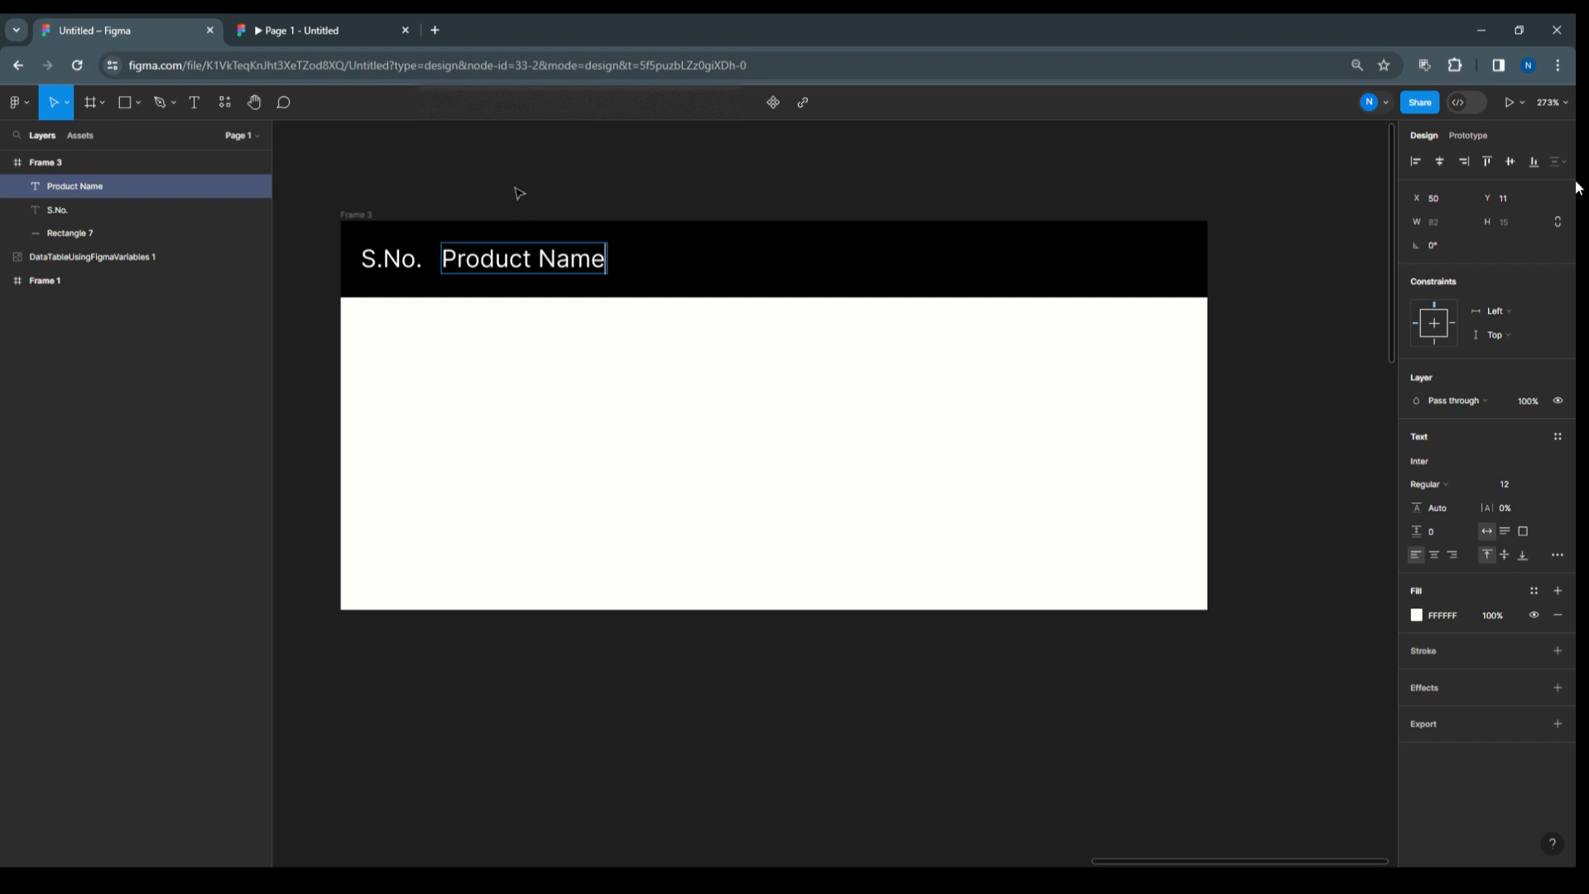
key(Escape)
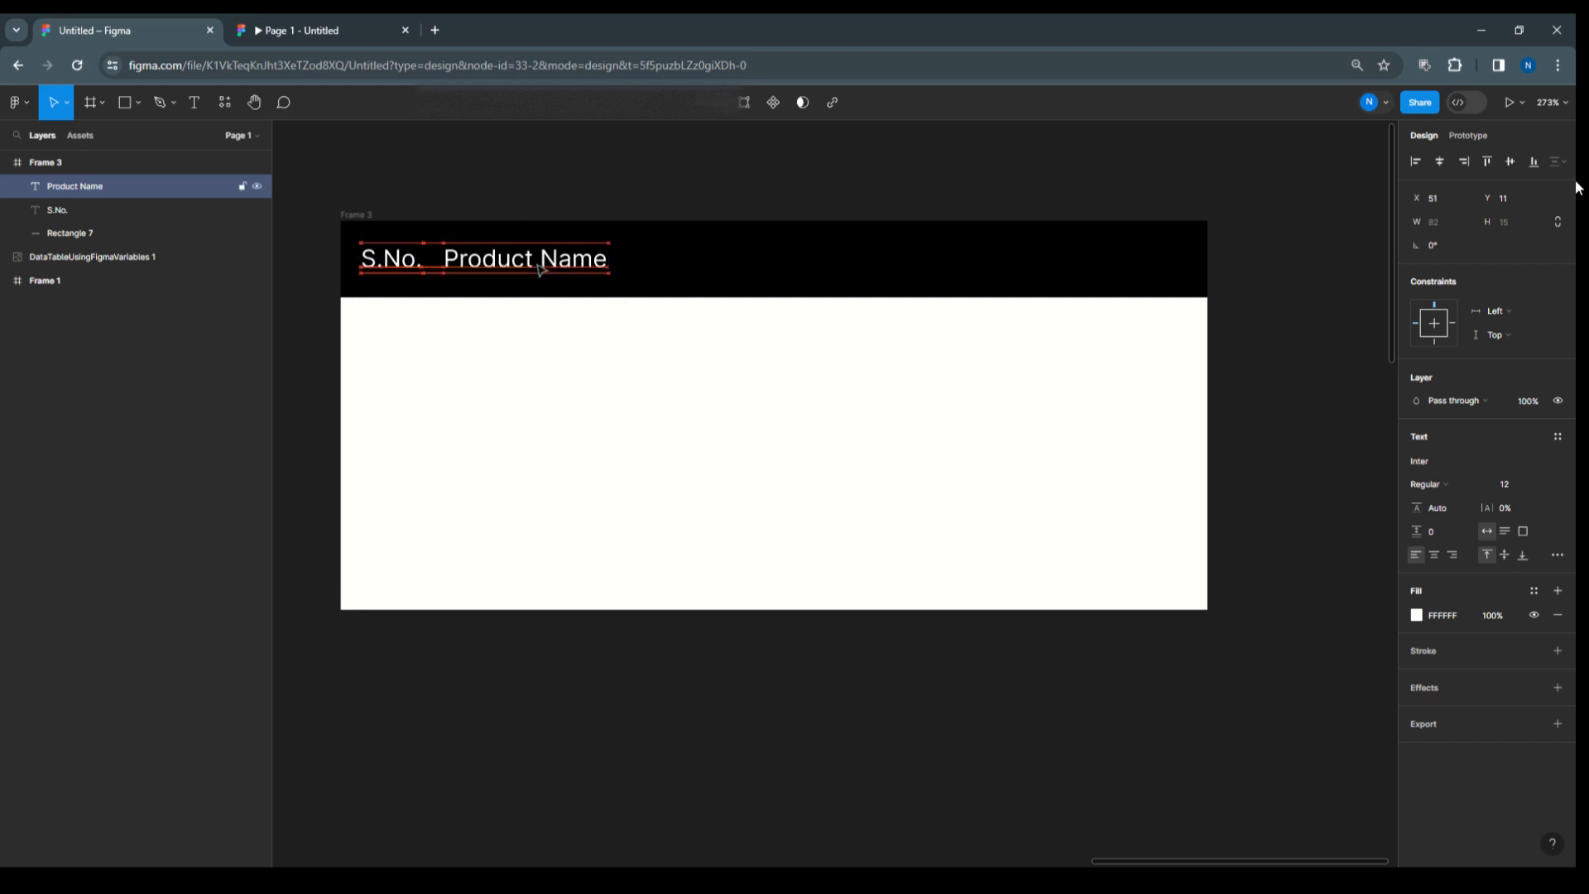
key(Right)
Duplicate the "Product Name" label beside the original, place the copy at X 143 and change its text to "Price".
drag(539, 269, 704, 269)
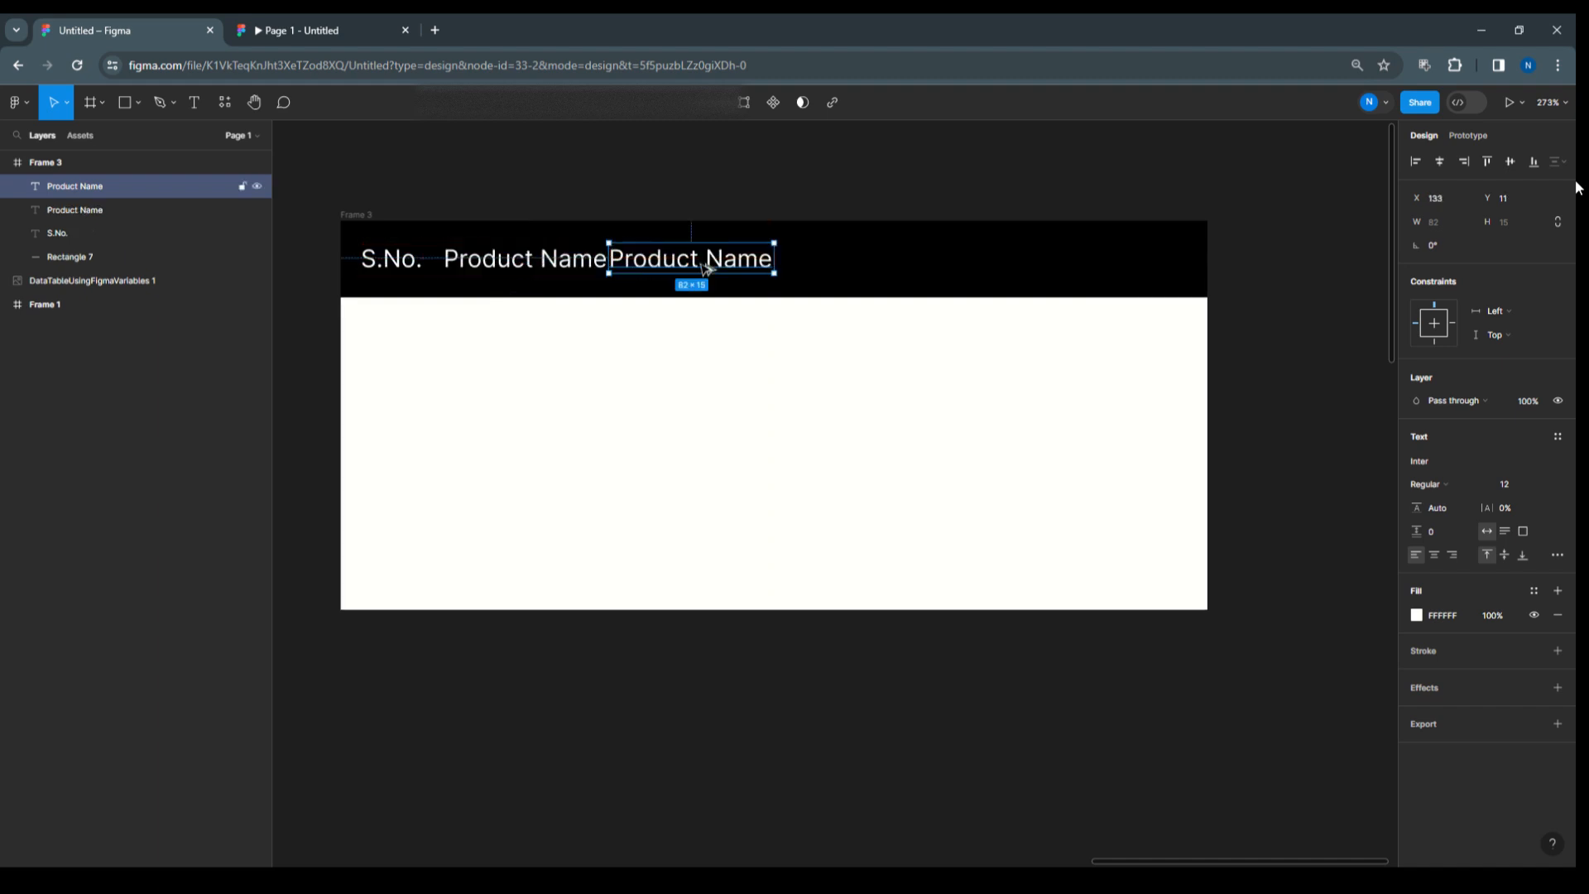
key(shift+Right)
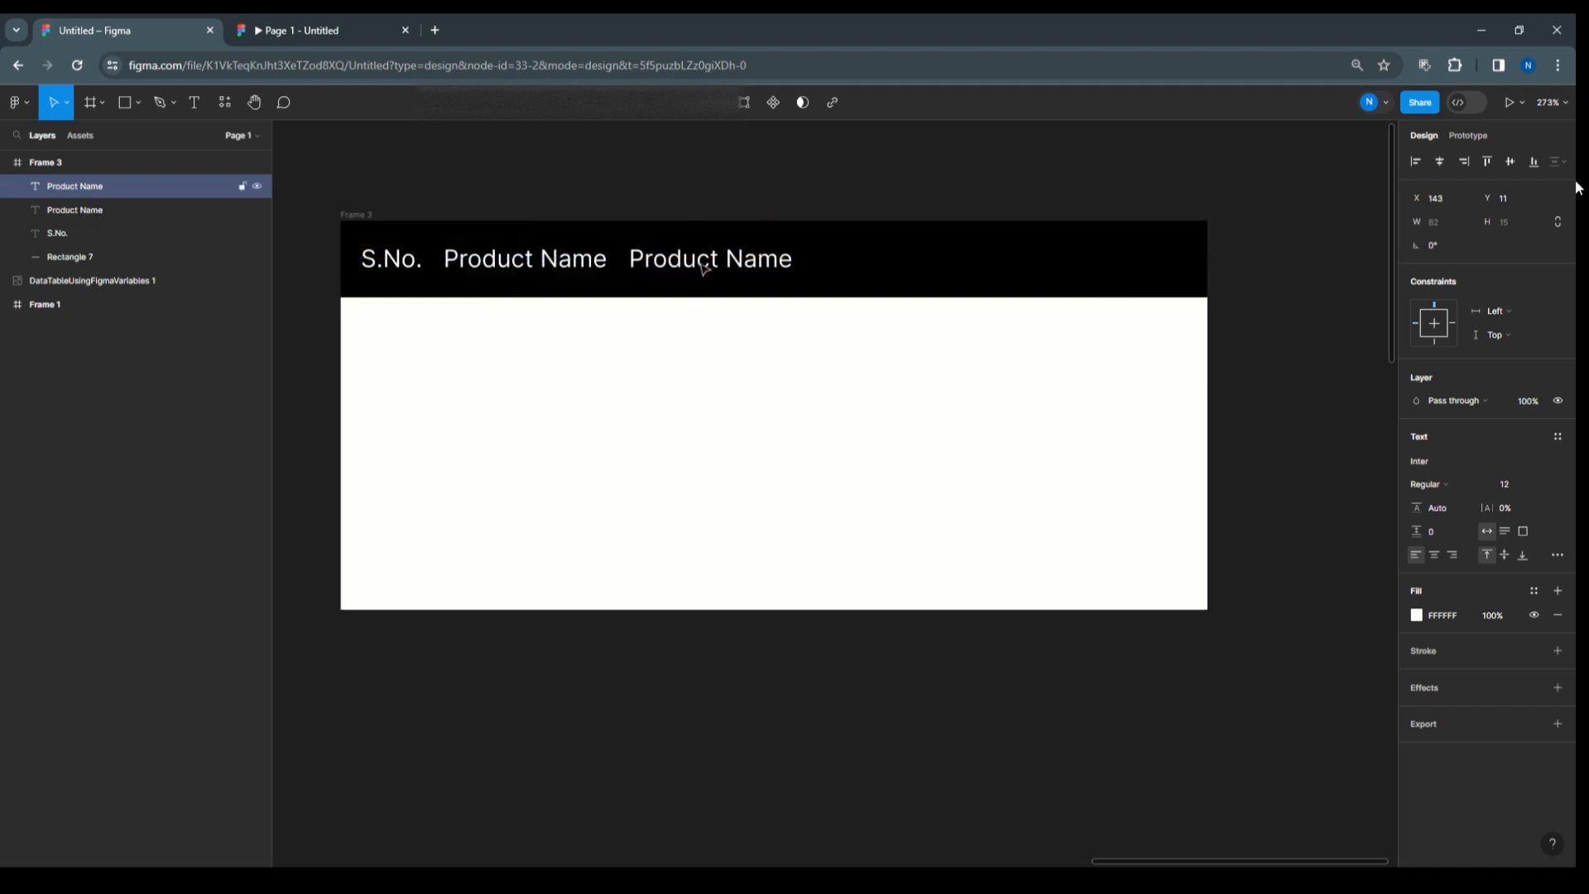
double_click(704, 267)
text(Price)
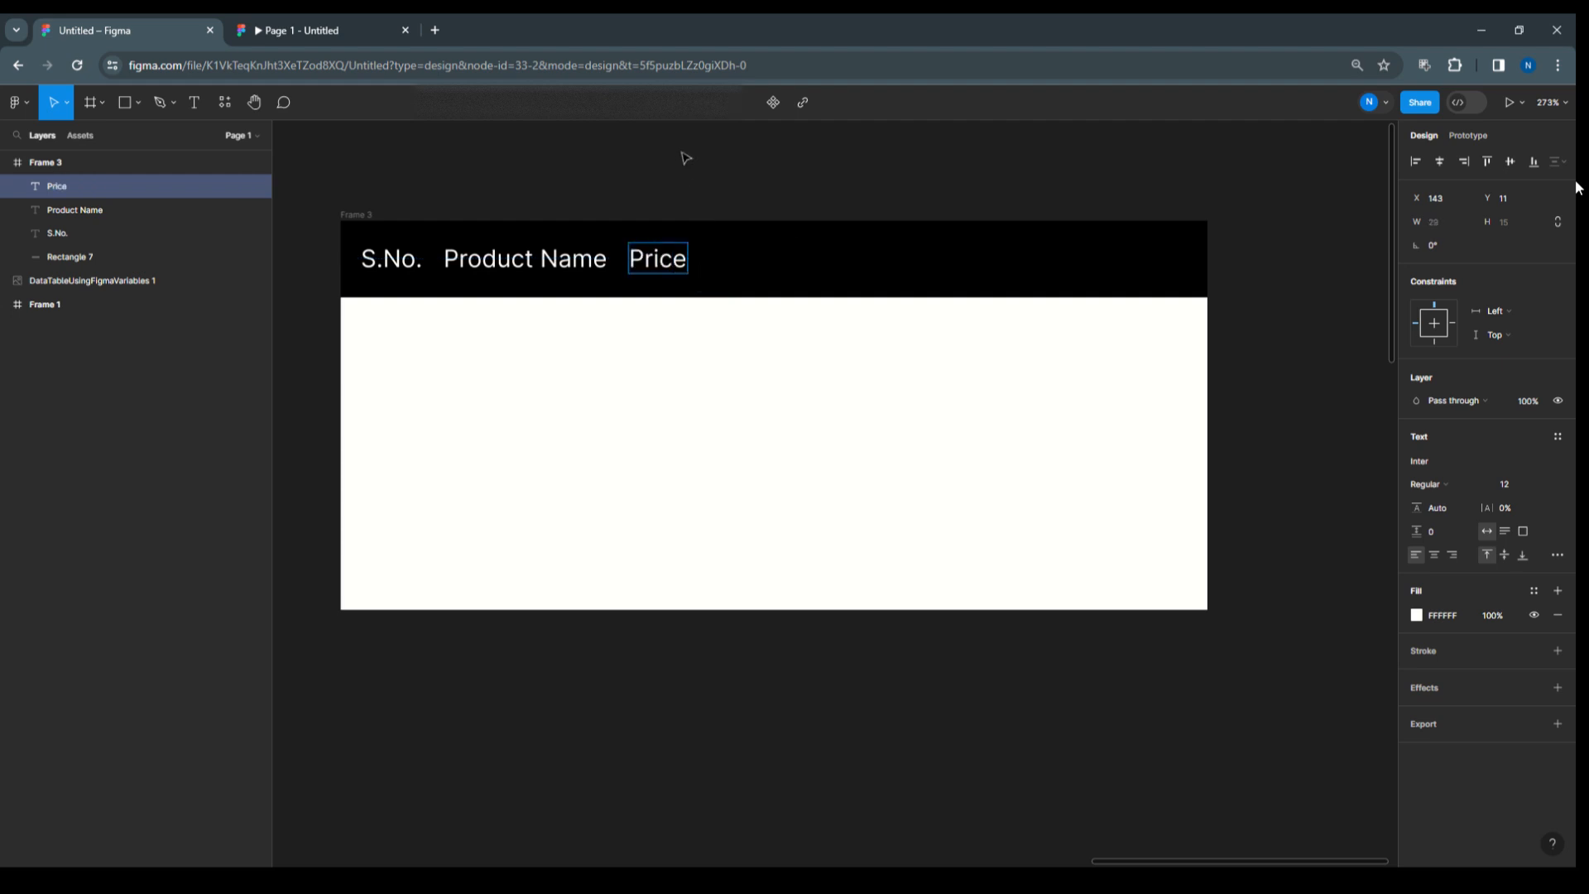
key(Escape)
Duplicate the "Price" label beside the original at X 182 and open the copy's text for editing.
drag(677, 270, 755, 272)
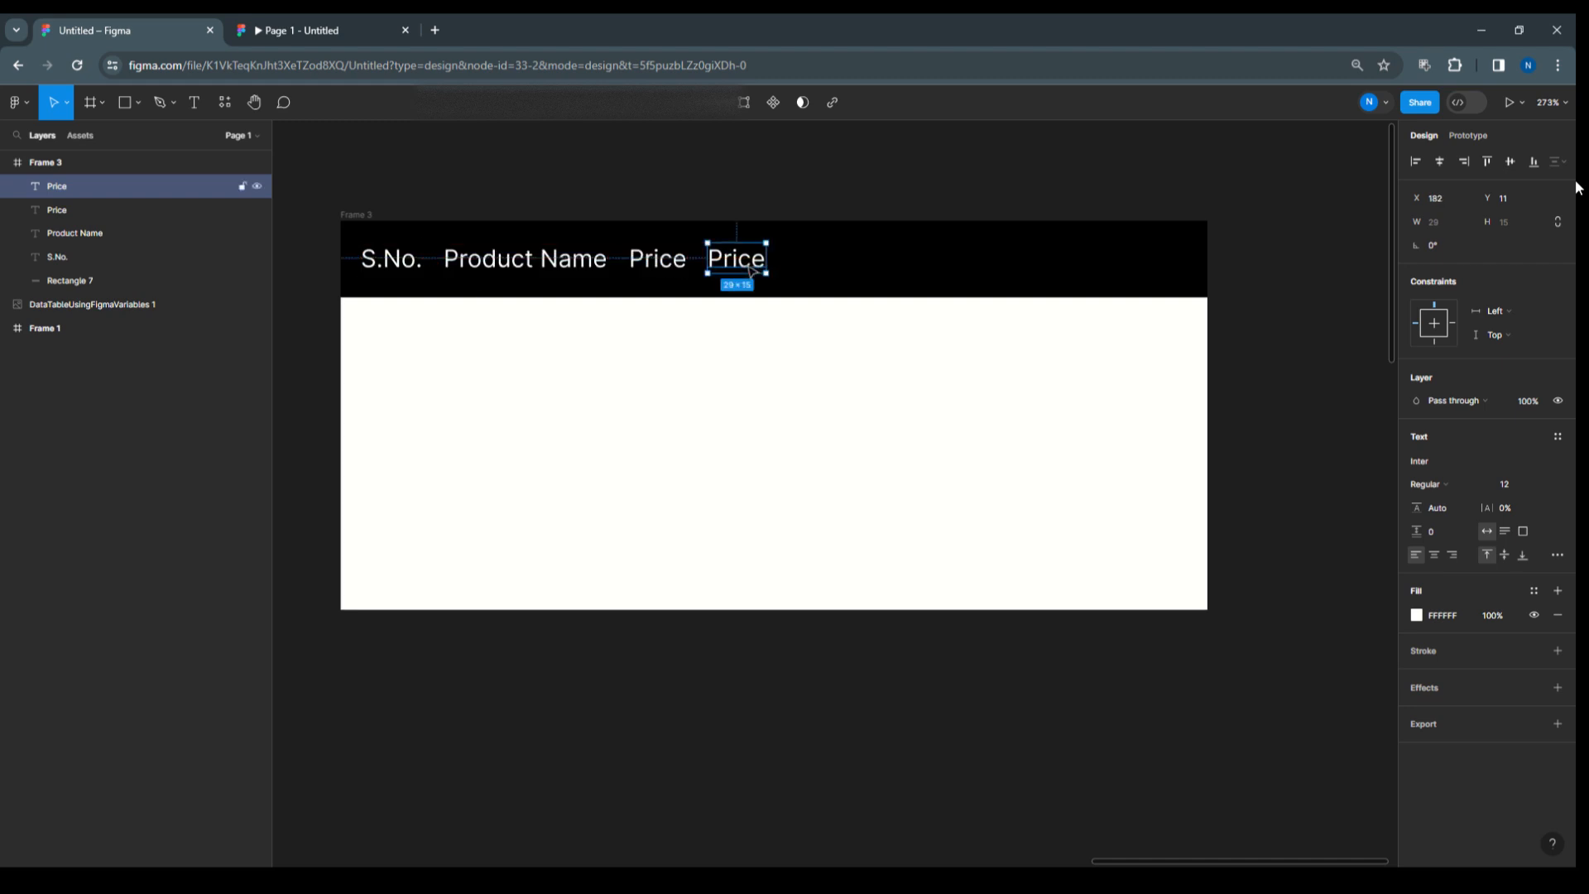
double_click(752, 271)
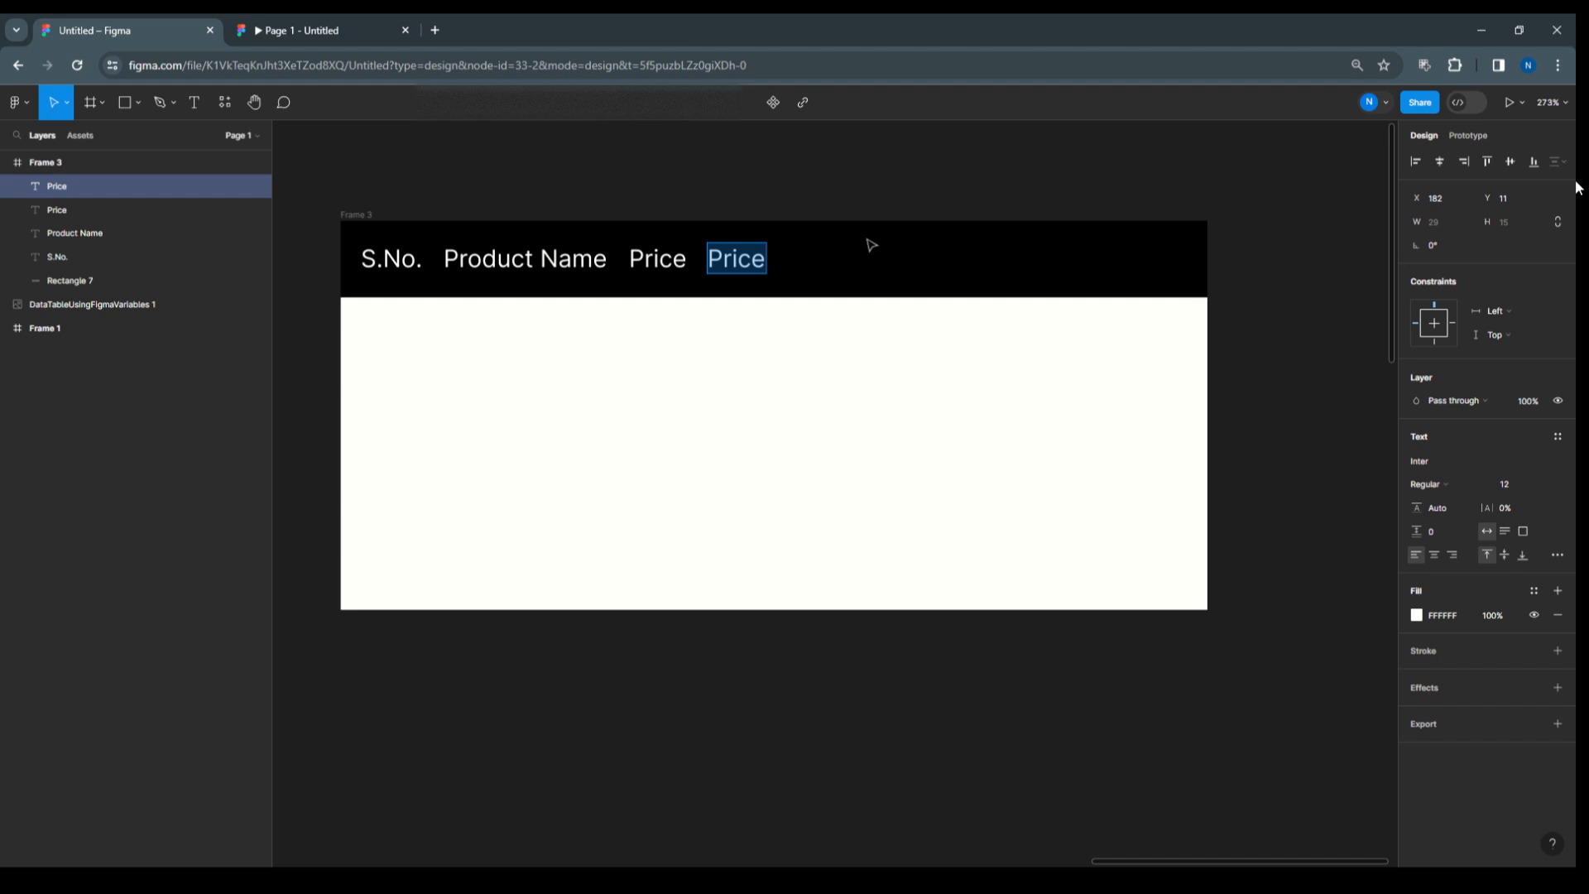
text(S)
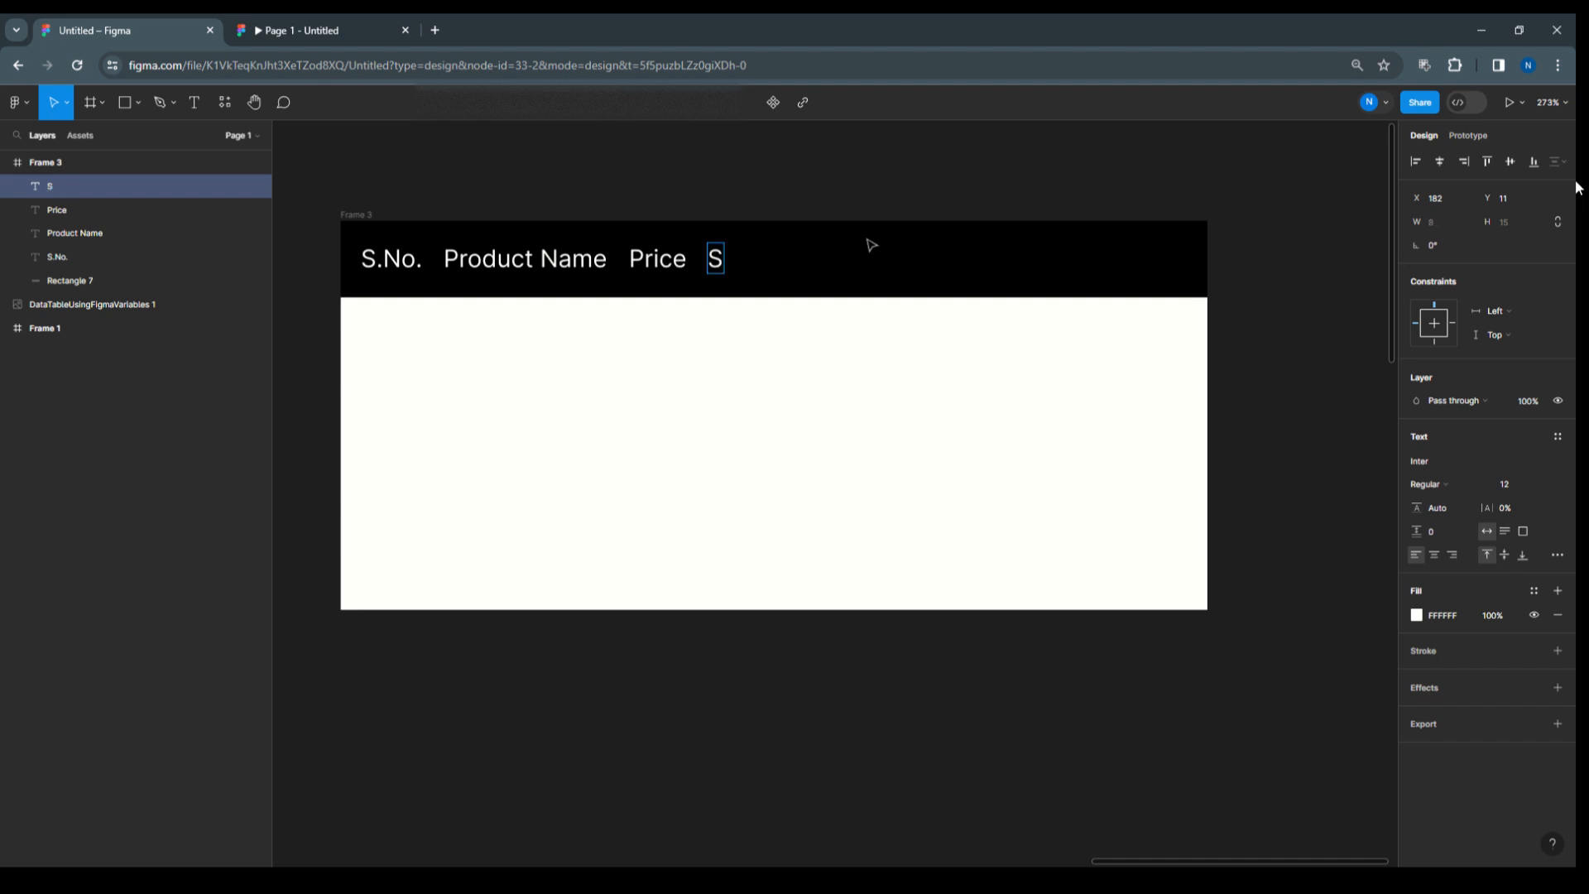
key(BackSpace)
text(Check)
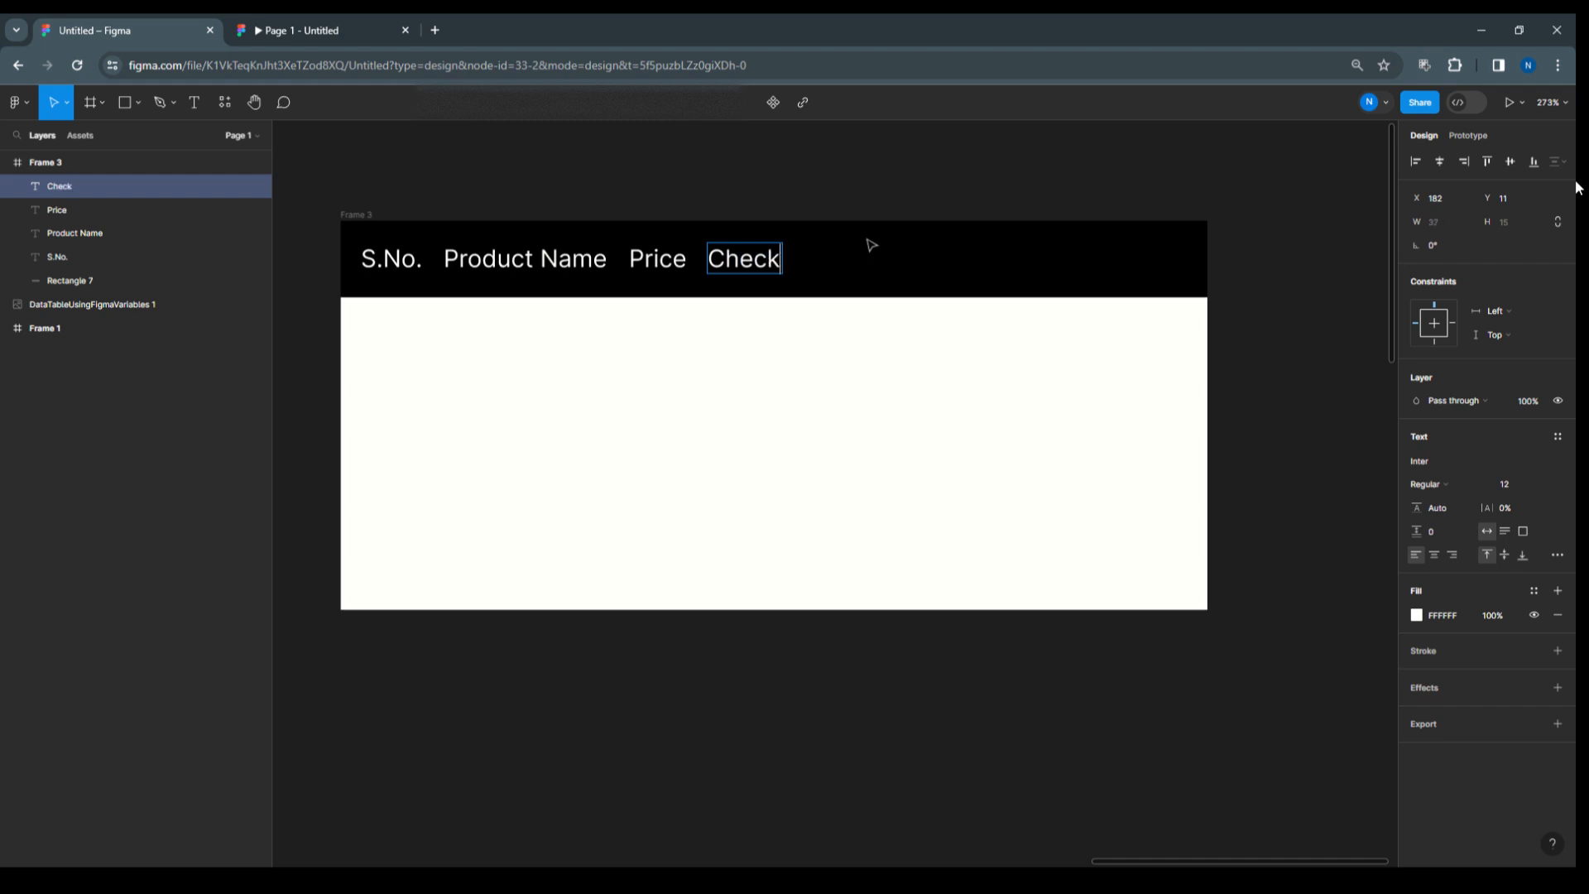
key(BackSpace)
key(BackSpace)
key(BackSpace)
key(BackSpace)
key(BackSpace)
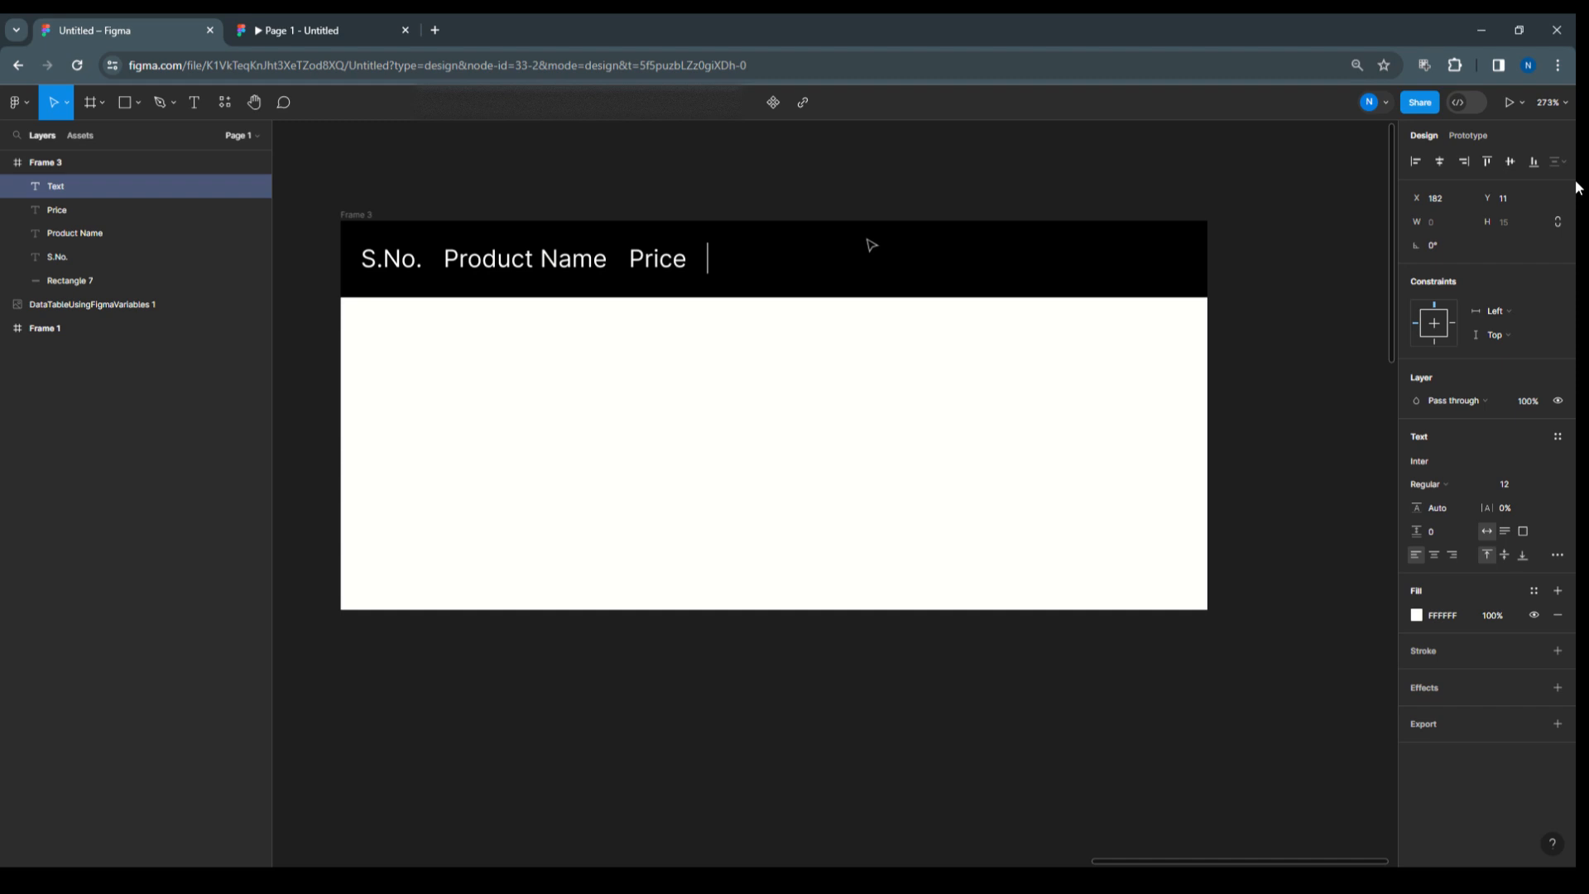
Enter "Discount" as the text of the fourth header label.
text(Discount)
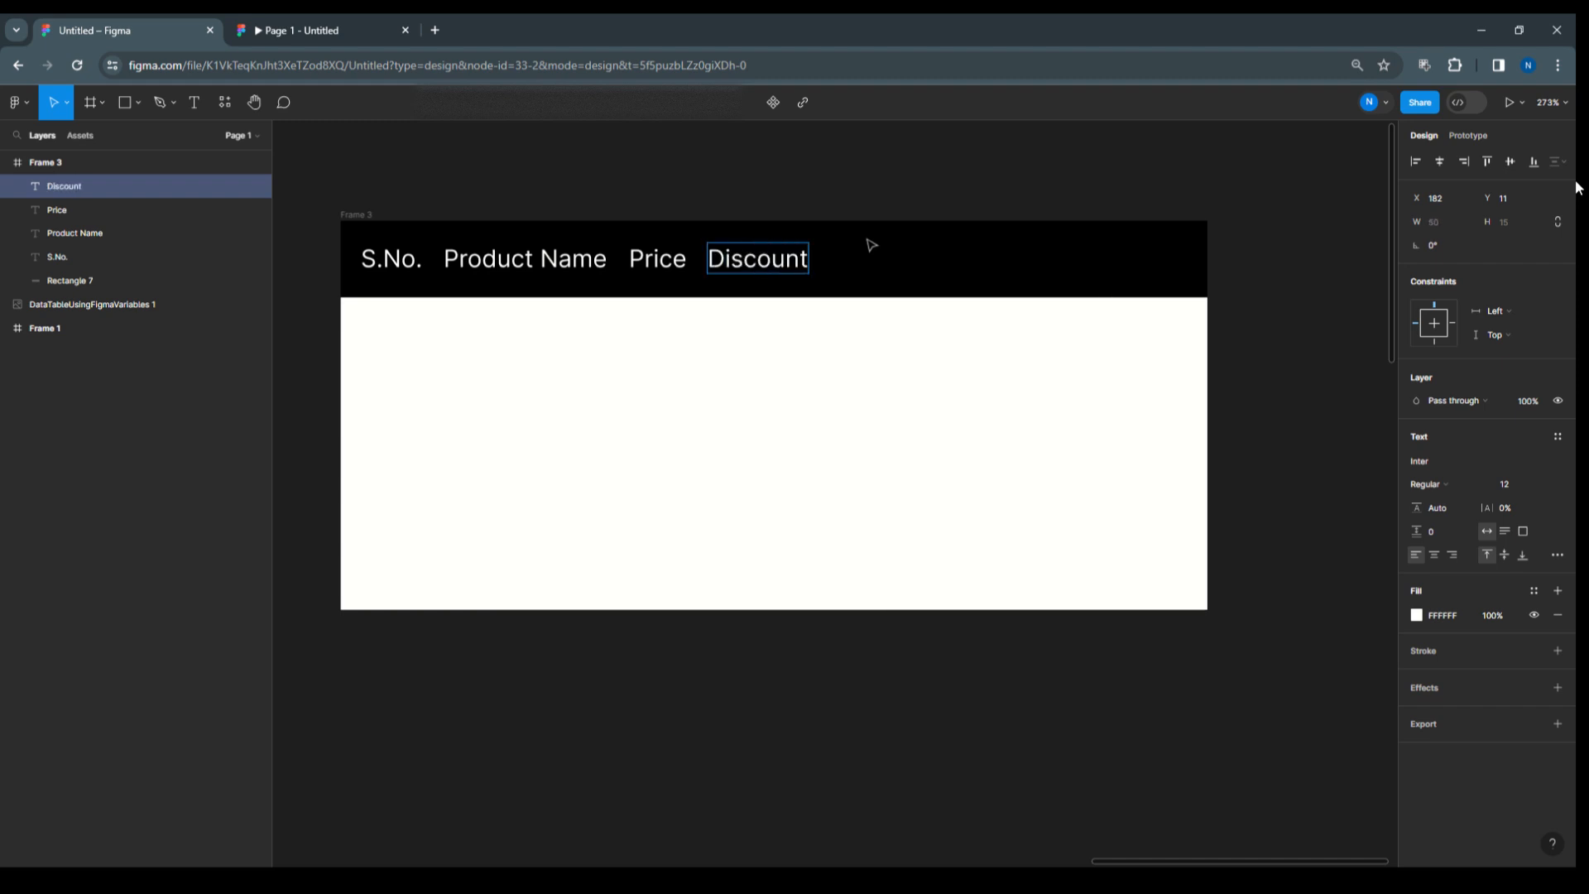
key(Escape)
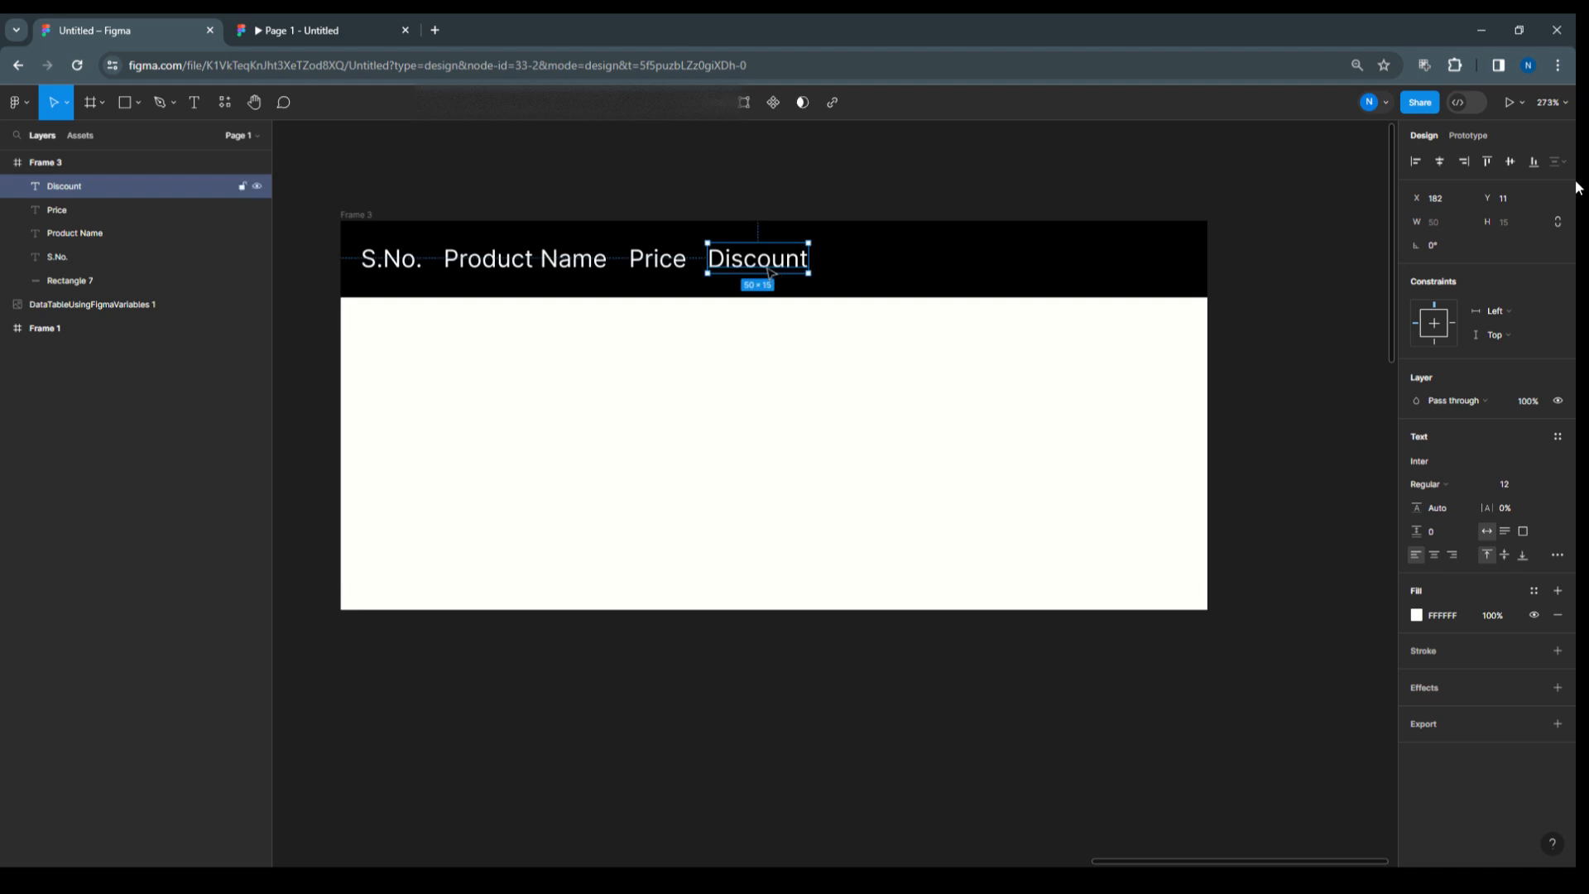
Duplicate the "Discount" label beside the original, change the copy's text to "Action" and place it at X 242.
drag(770, 273, 874, 272)
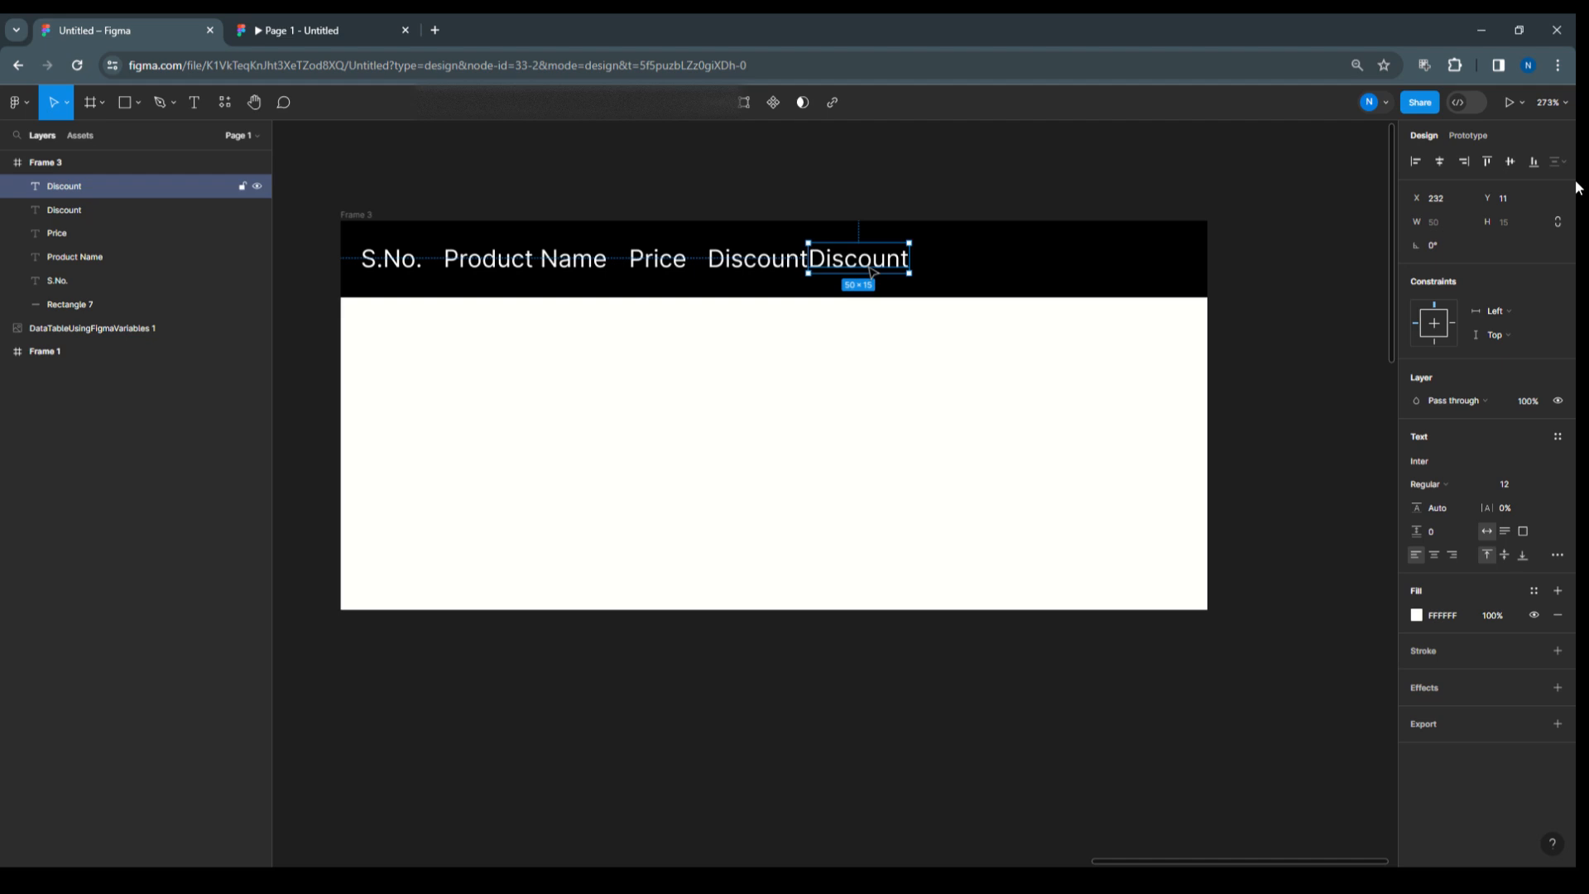
double_click(873, 271)
text(Action)
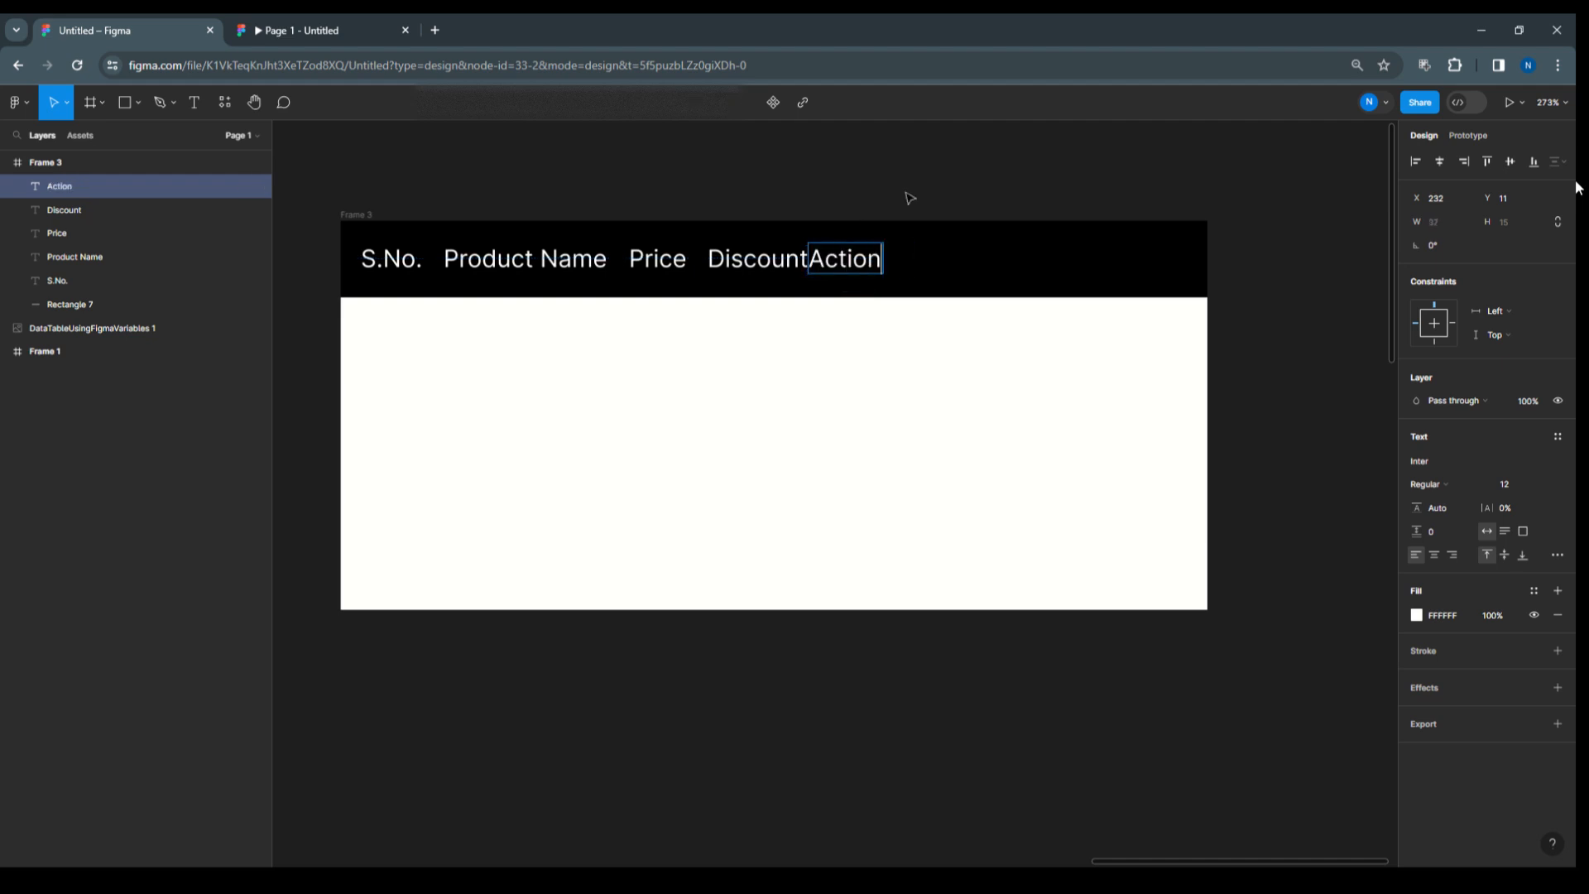
key(Escape)
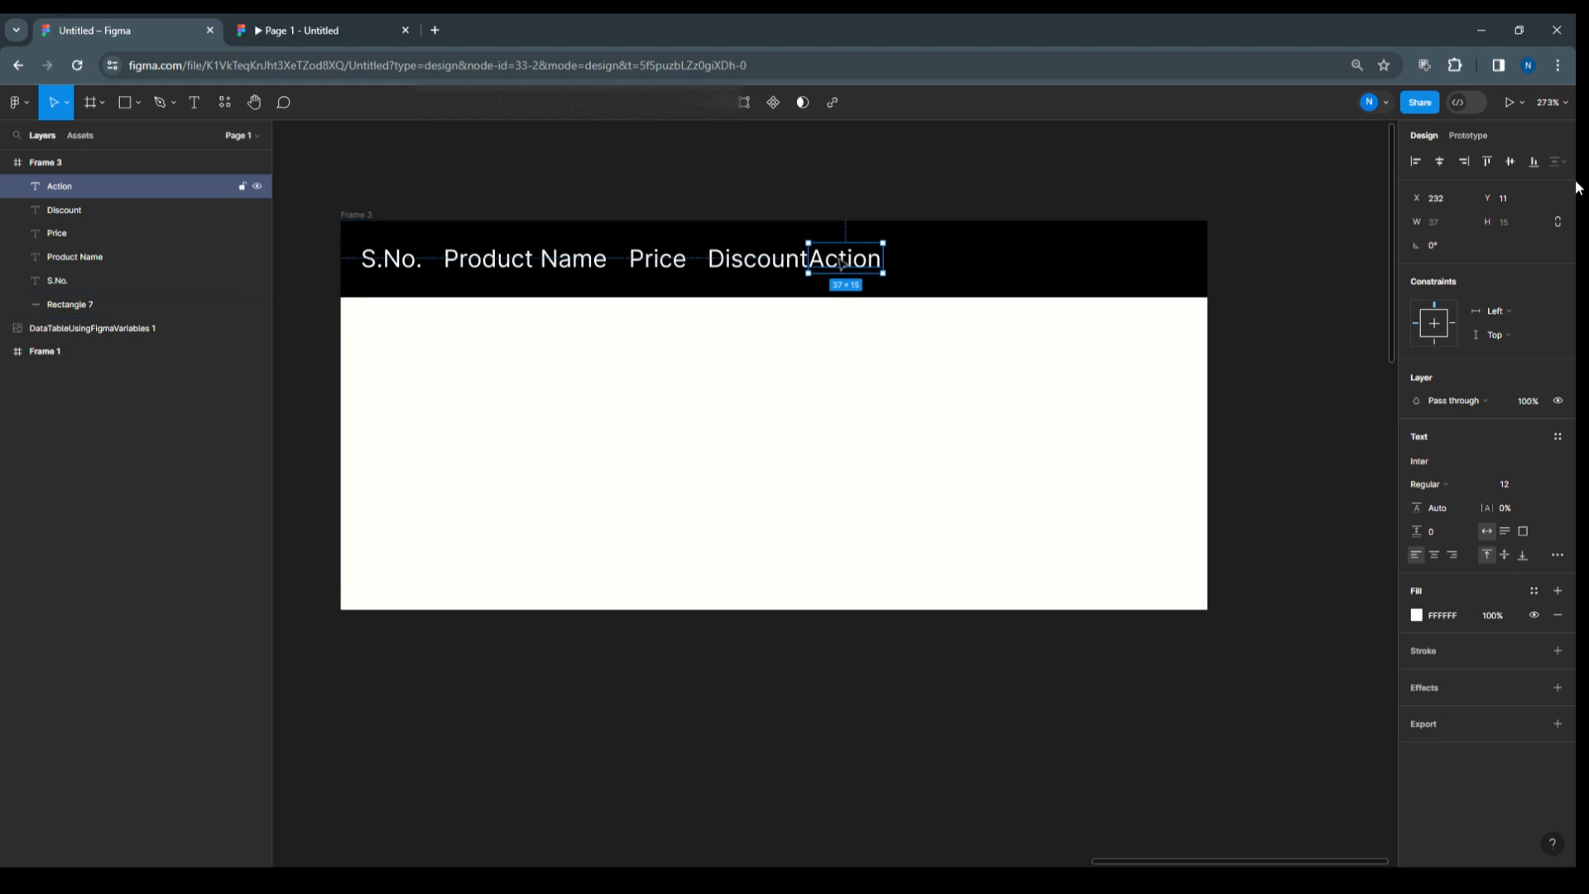
key(shift+Right)
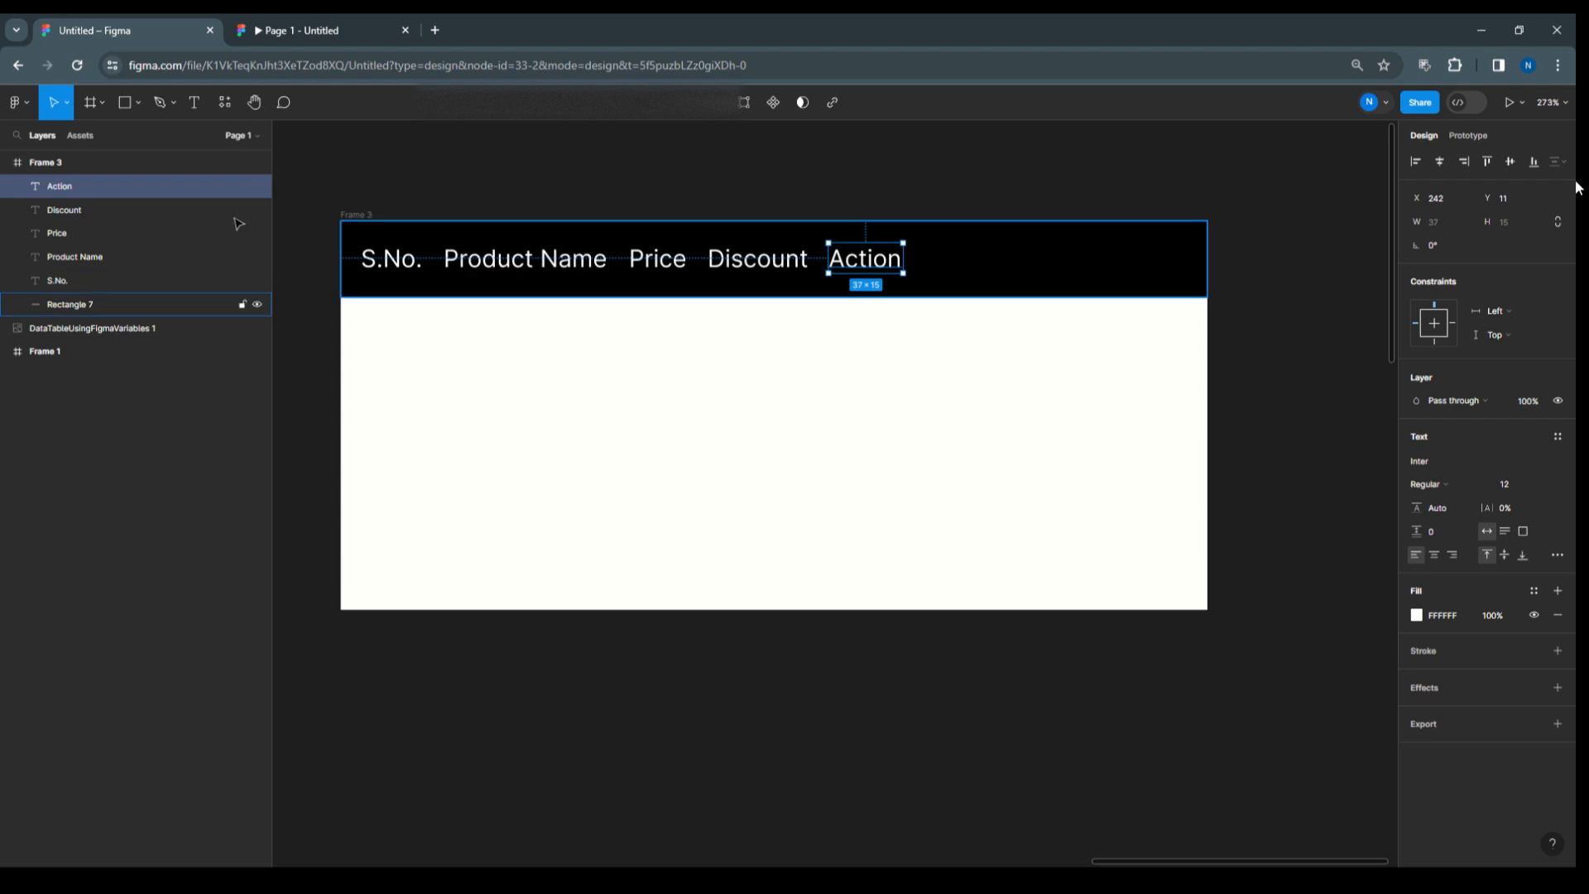
Group the five header labels from "S.No." to "Action" and name the group TH.
click(63, 281)
shift+click(82, 256)
shift+click(76, 235)
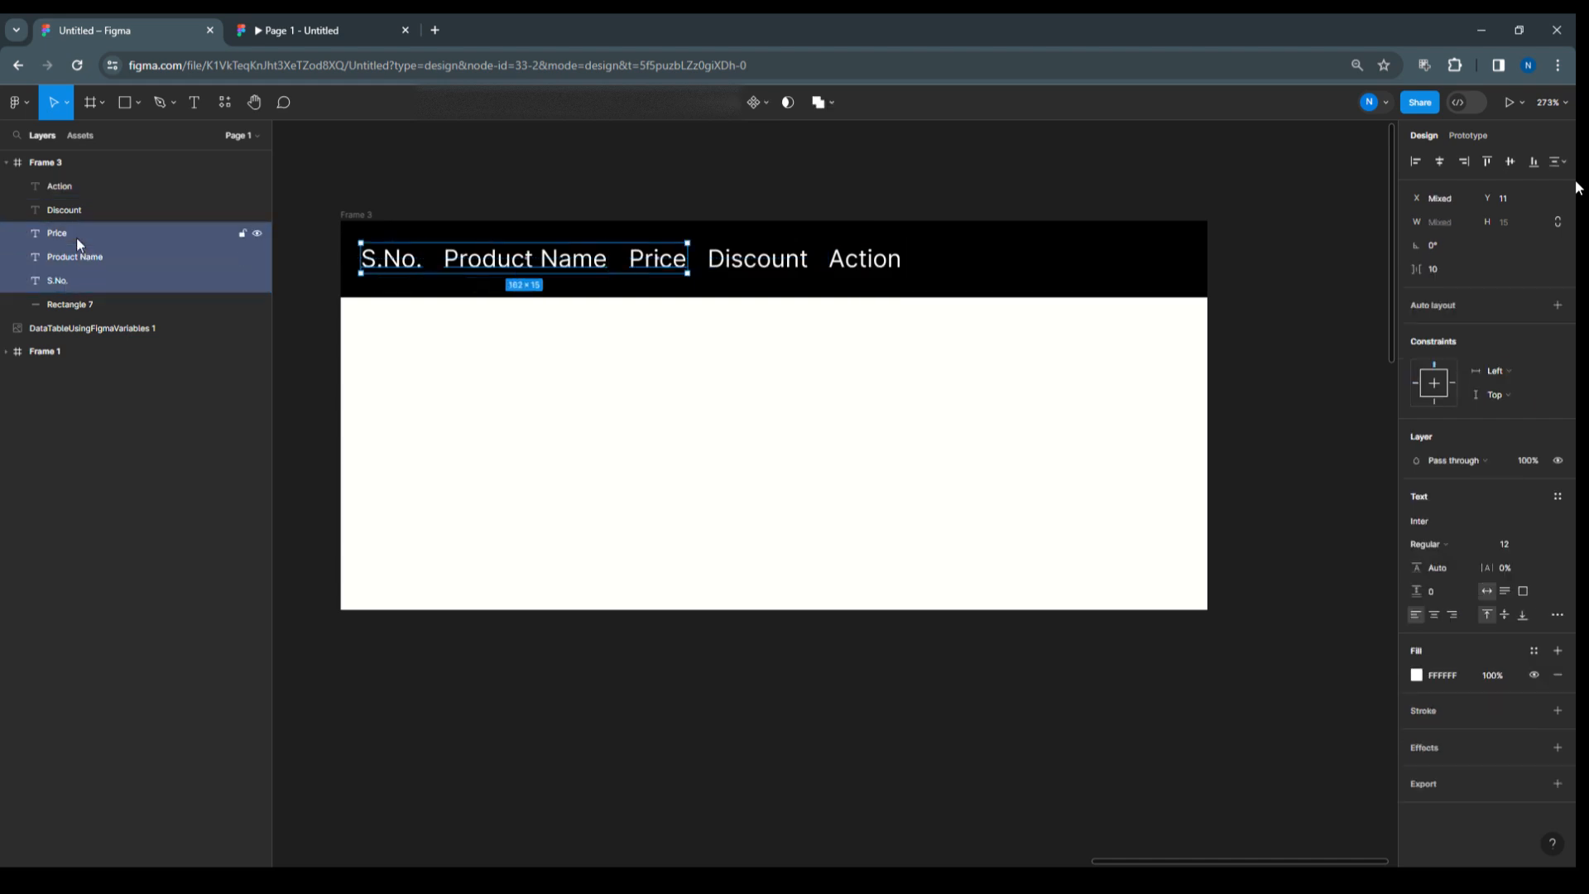
shift+click(76, 212)
shift+click(77, 186)
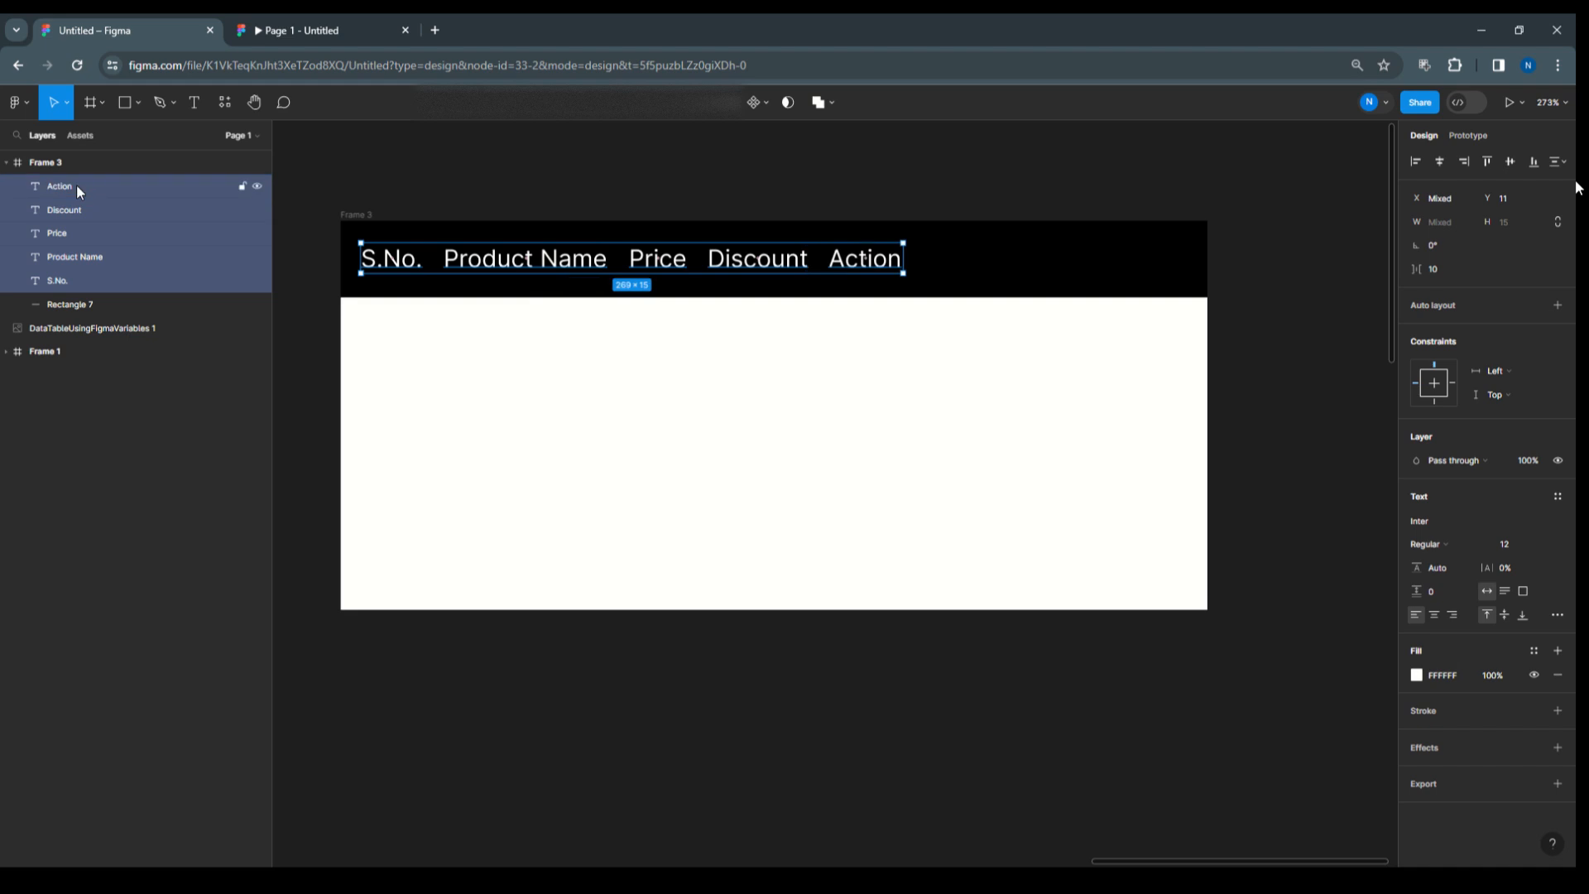
key(ctrl+g)
double_click(69, 194)
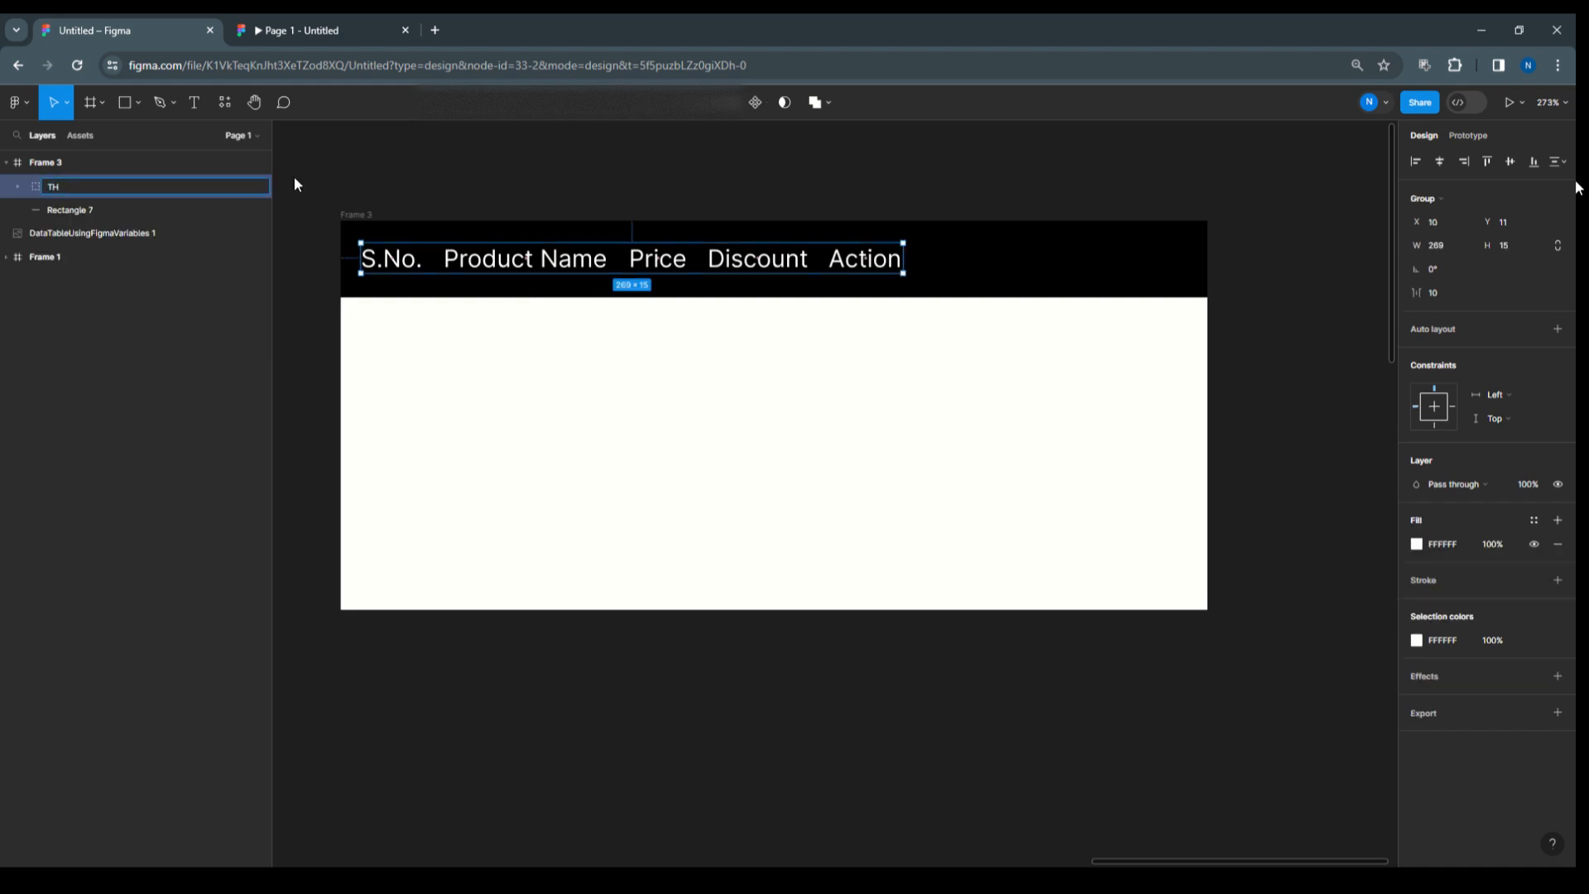
click(400, 174)
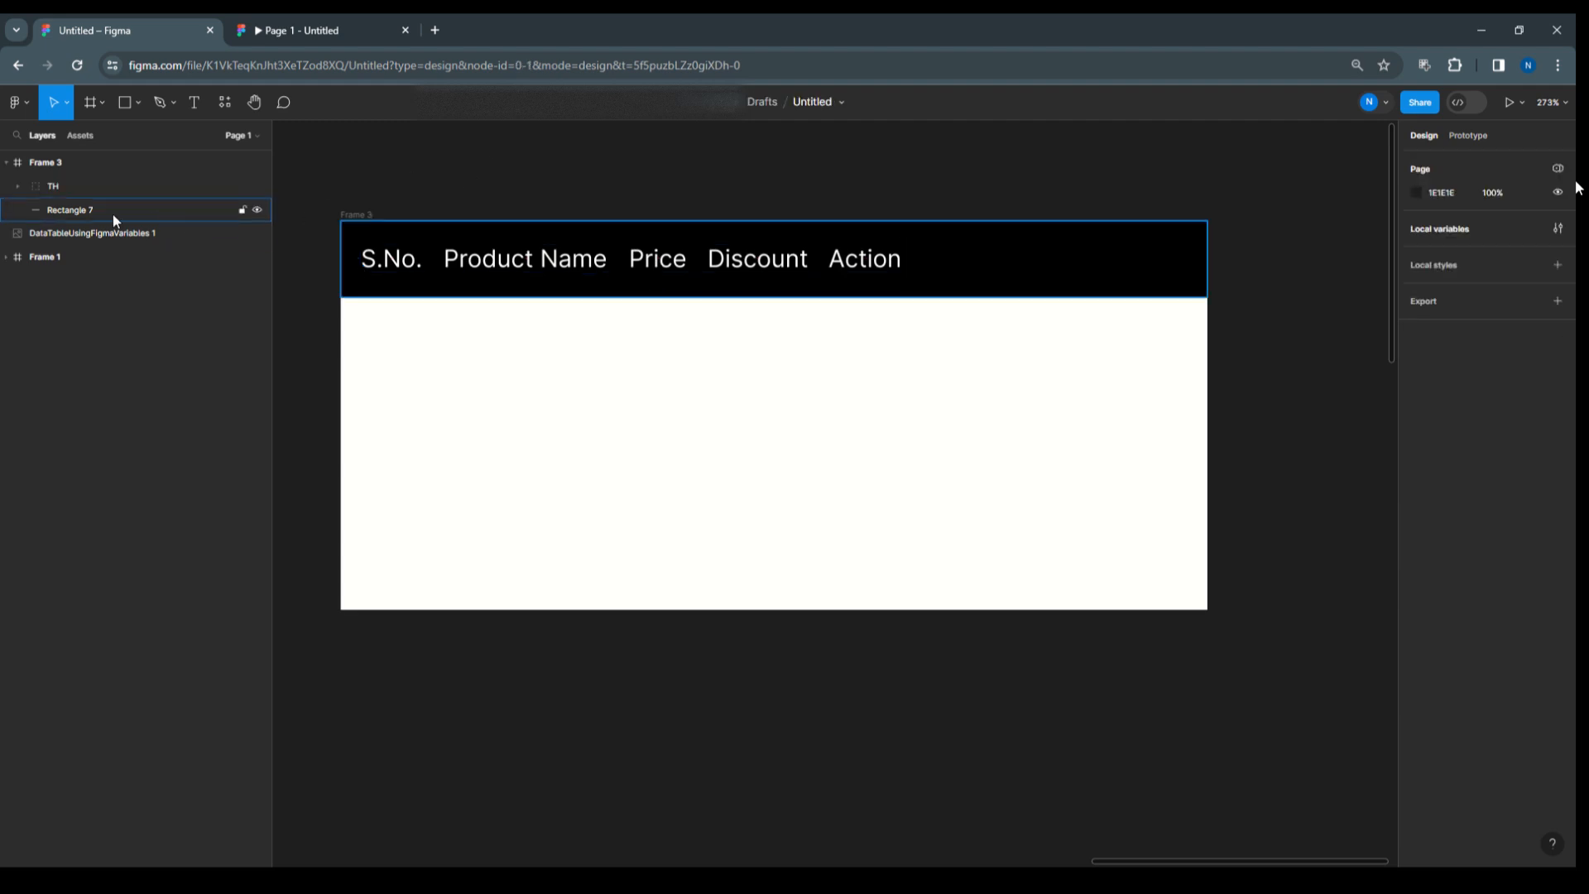
click(83, 212)
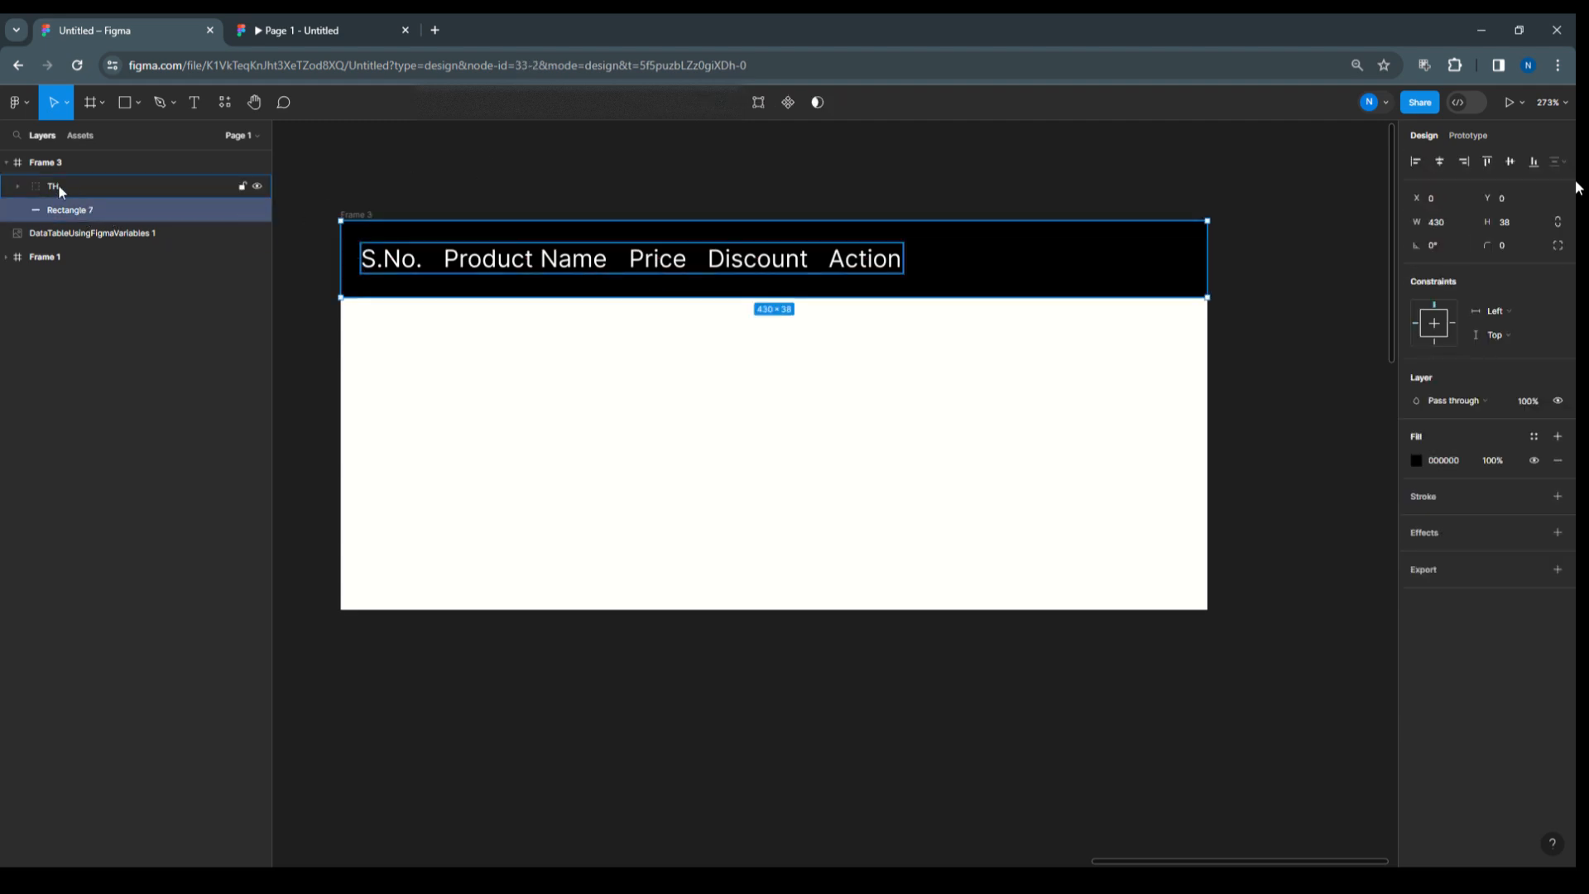
shift+click(60, 191)
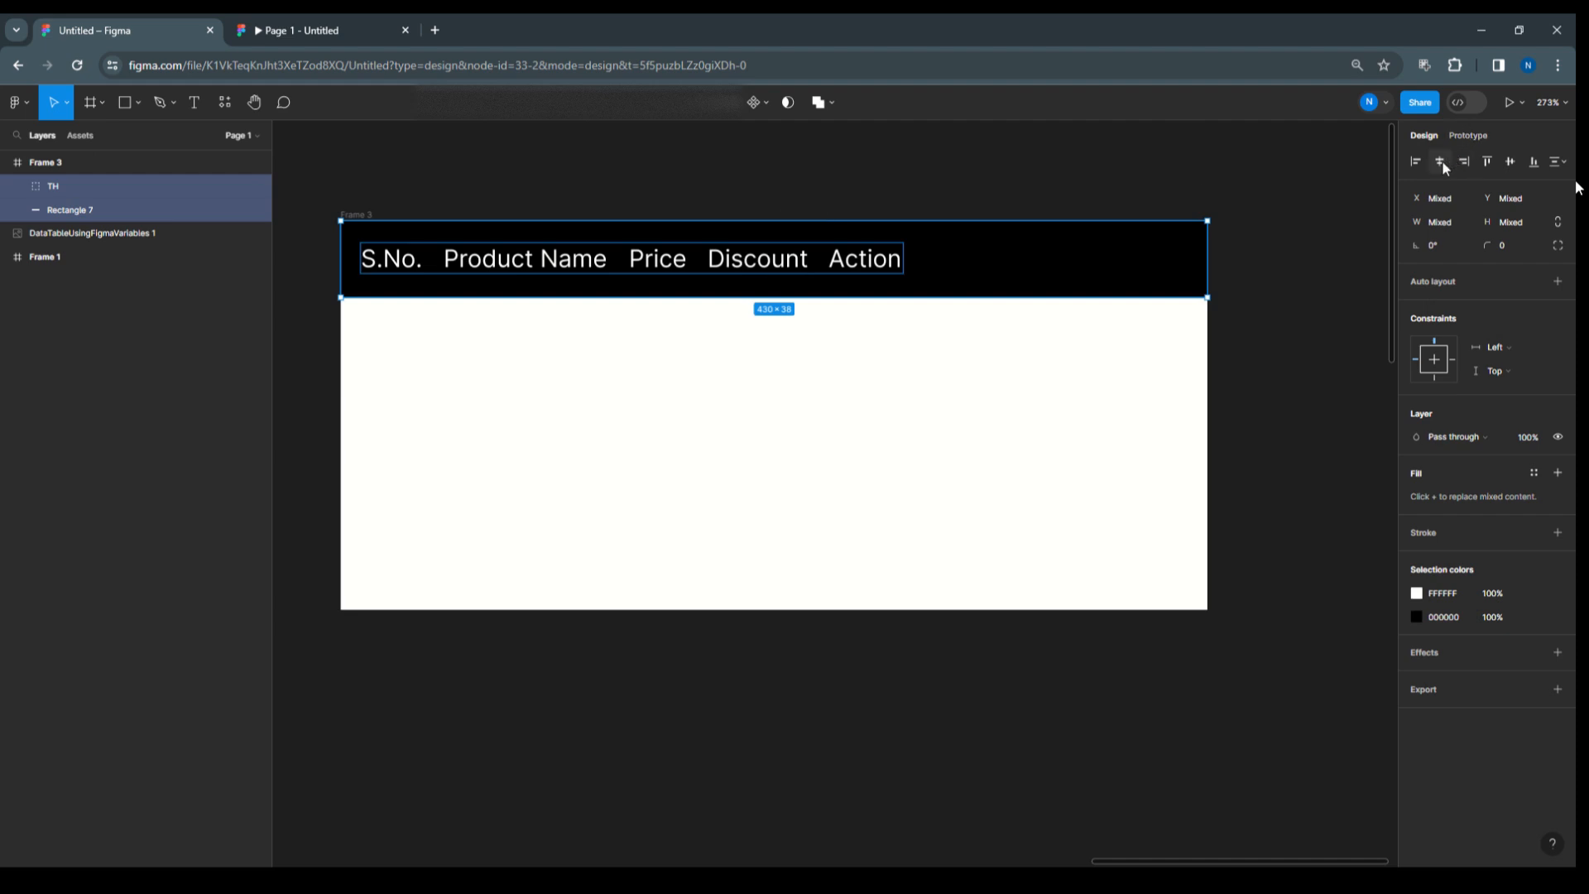
click(735, 164)
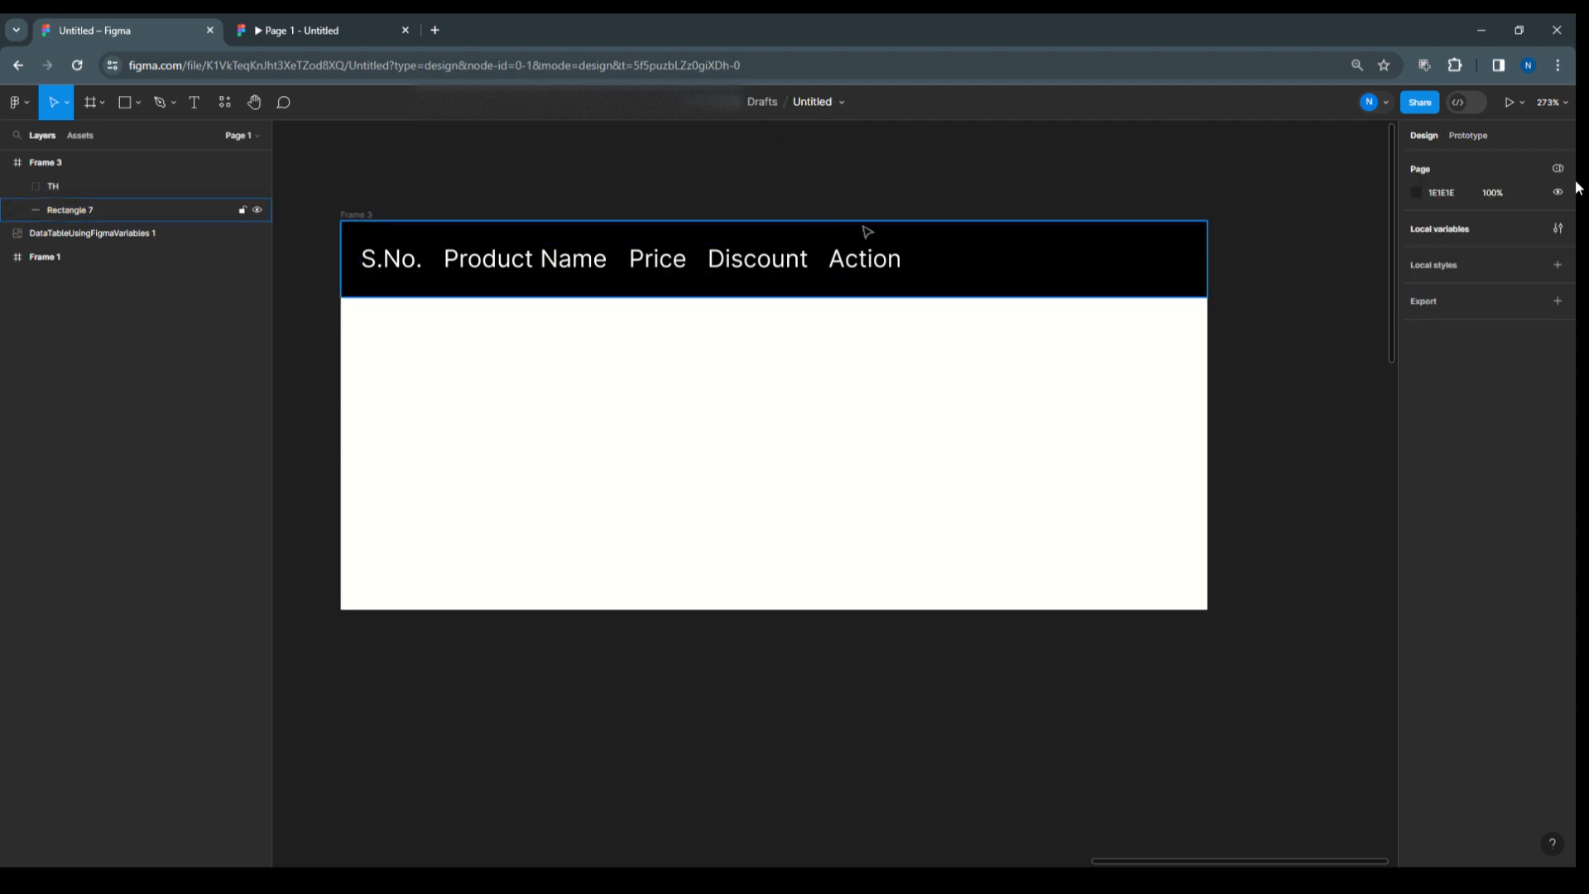
Widen the TH group to about 412 so the labels spread across the header rectangle.
click(785, 263)
drag(906, 263, 1191, 279)
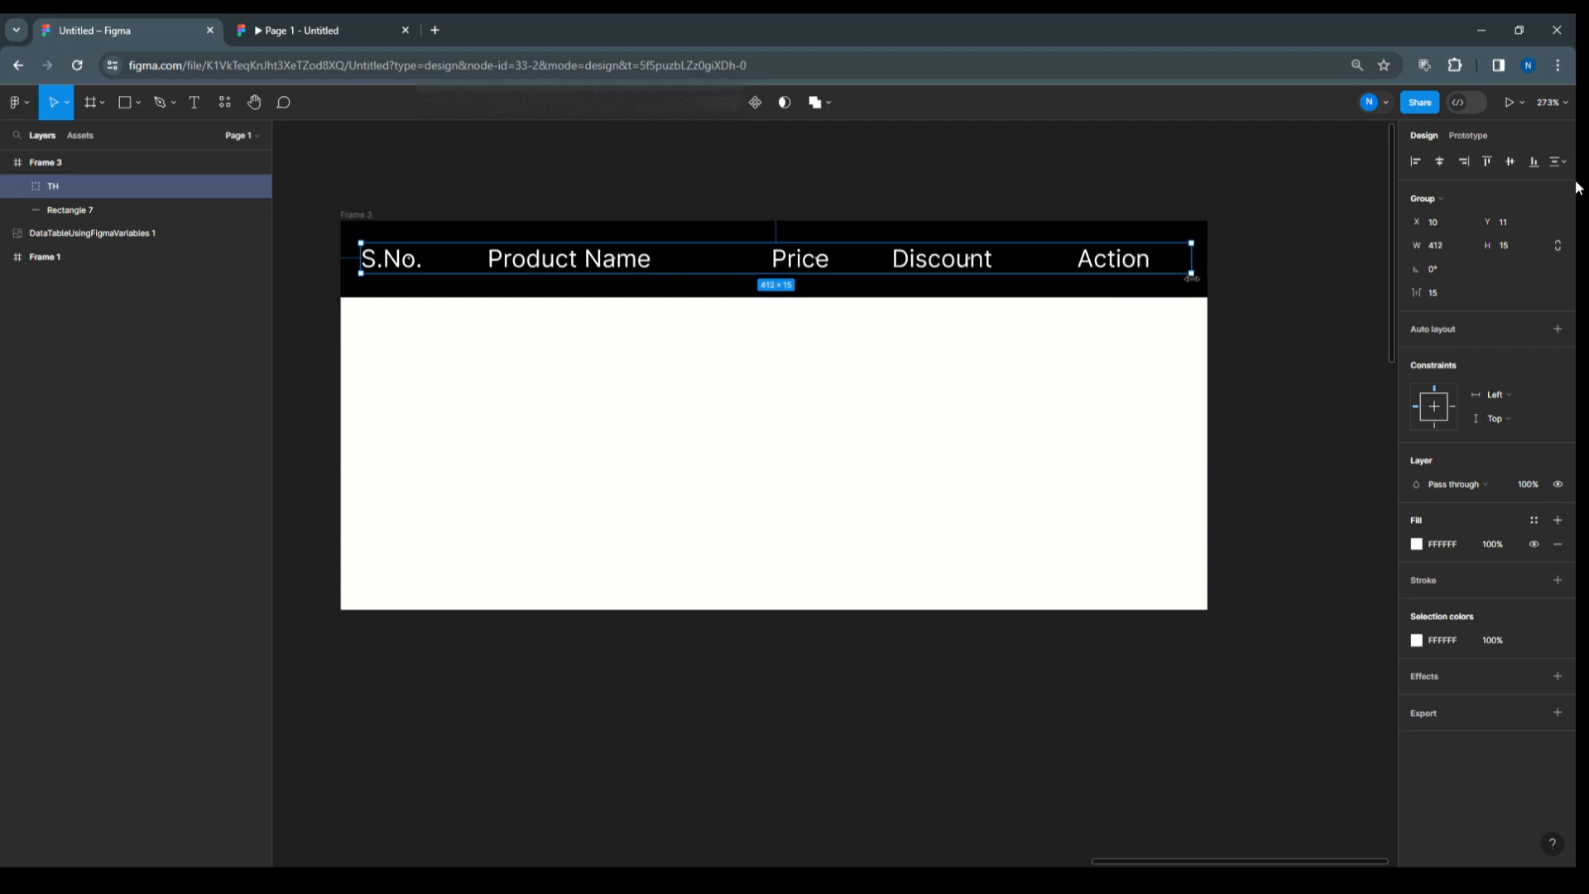
click(1094, 178)
Center the TH group horizontally on the black header rectangle.
click(401, 299)
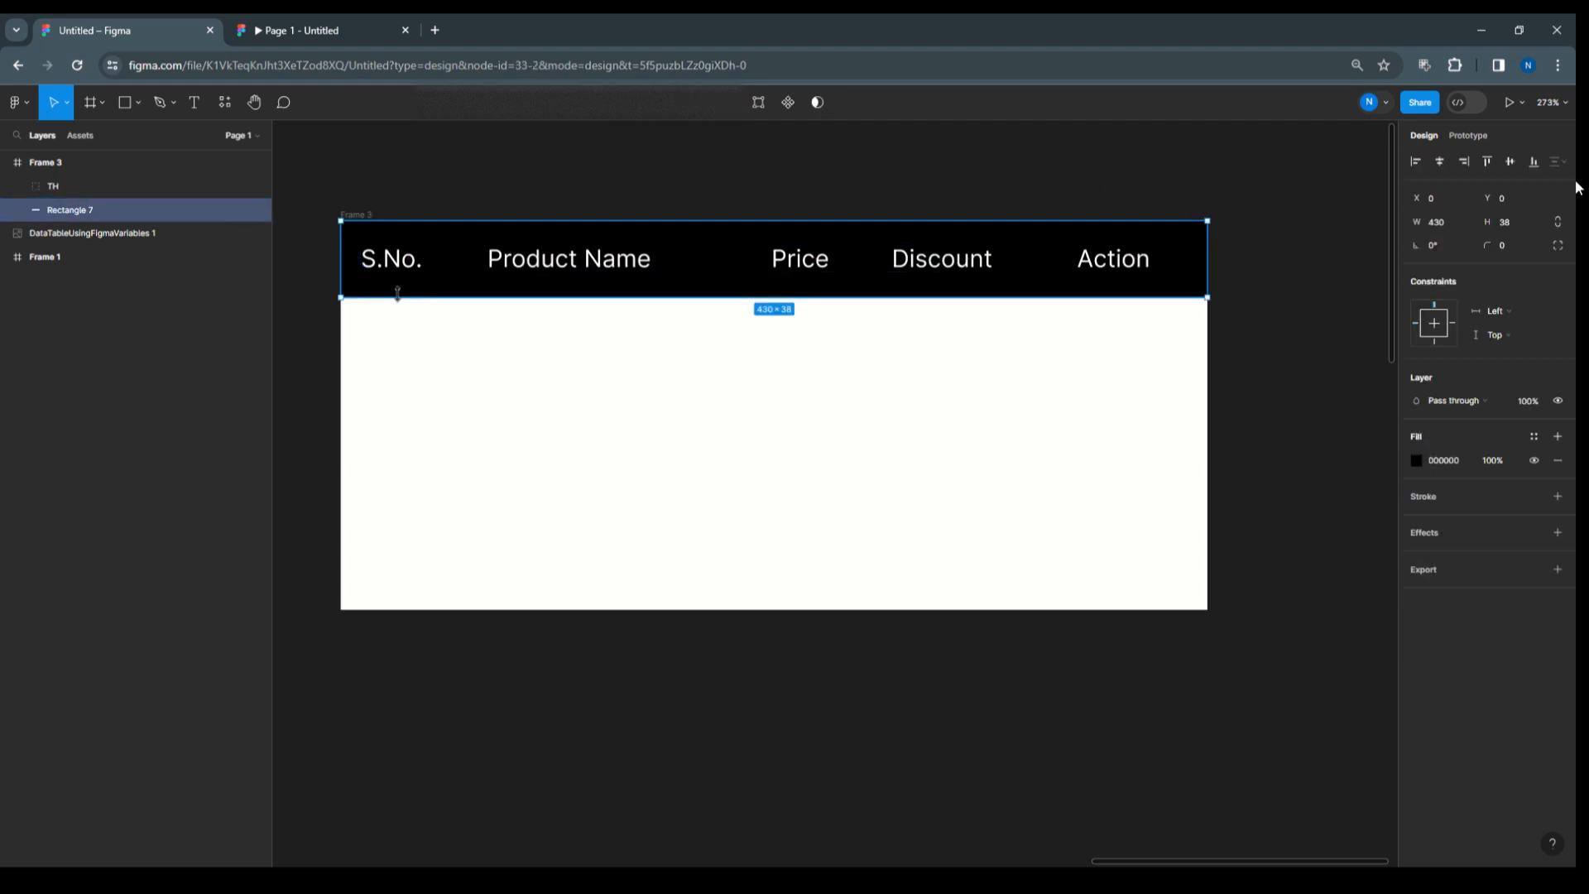
shift+click(66, 185)
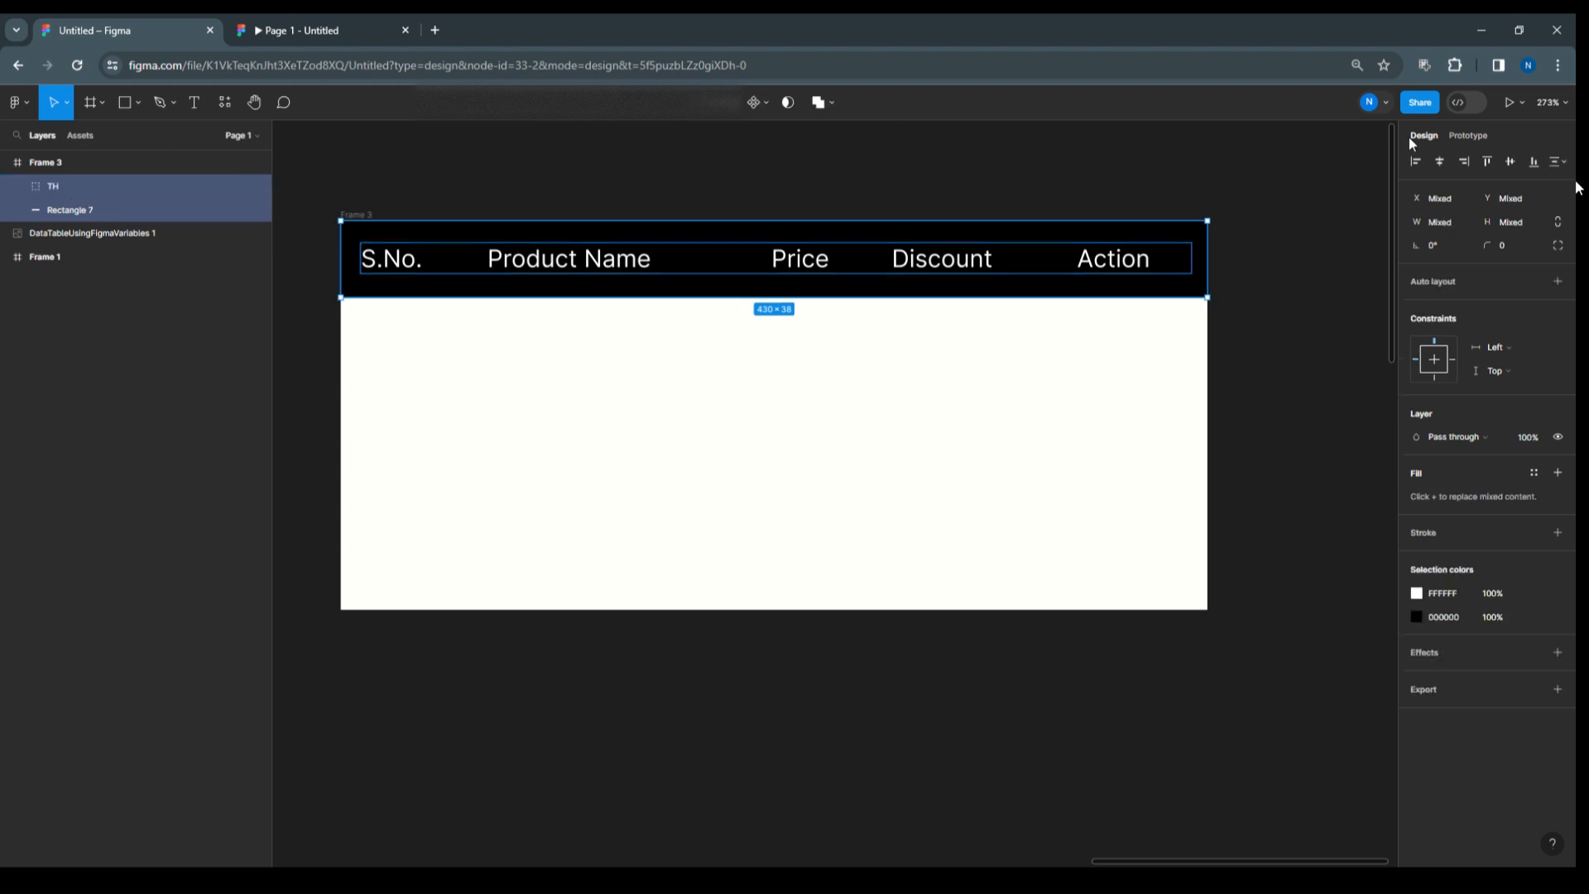
click(1440, 162)
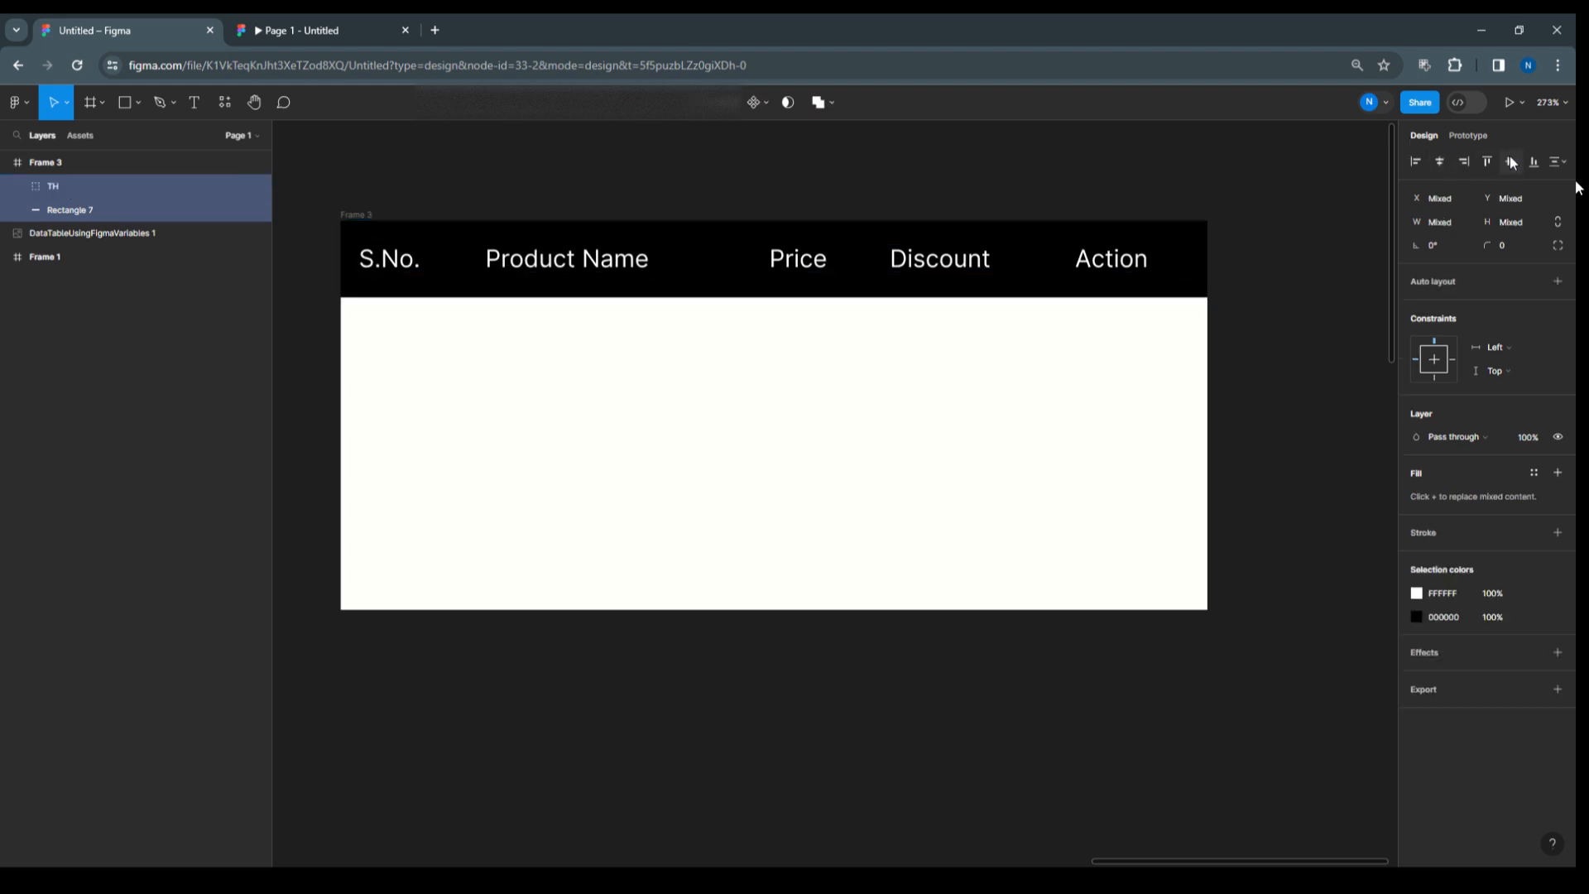
click(649, 160)
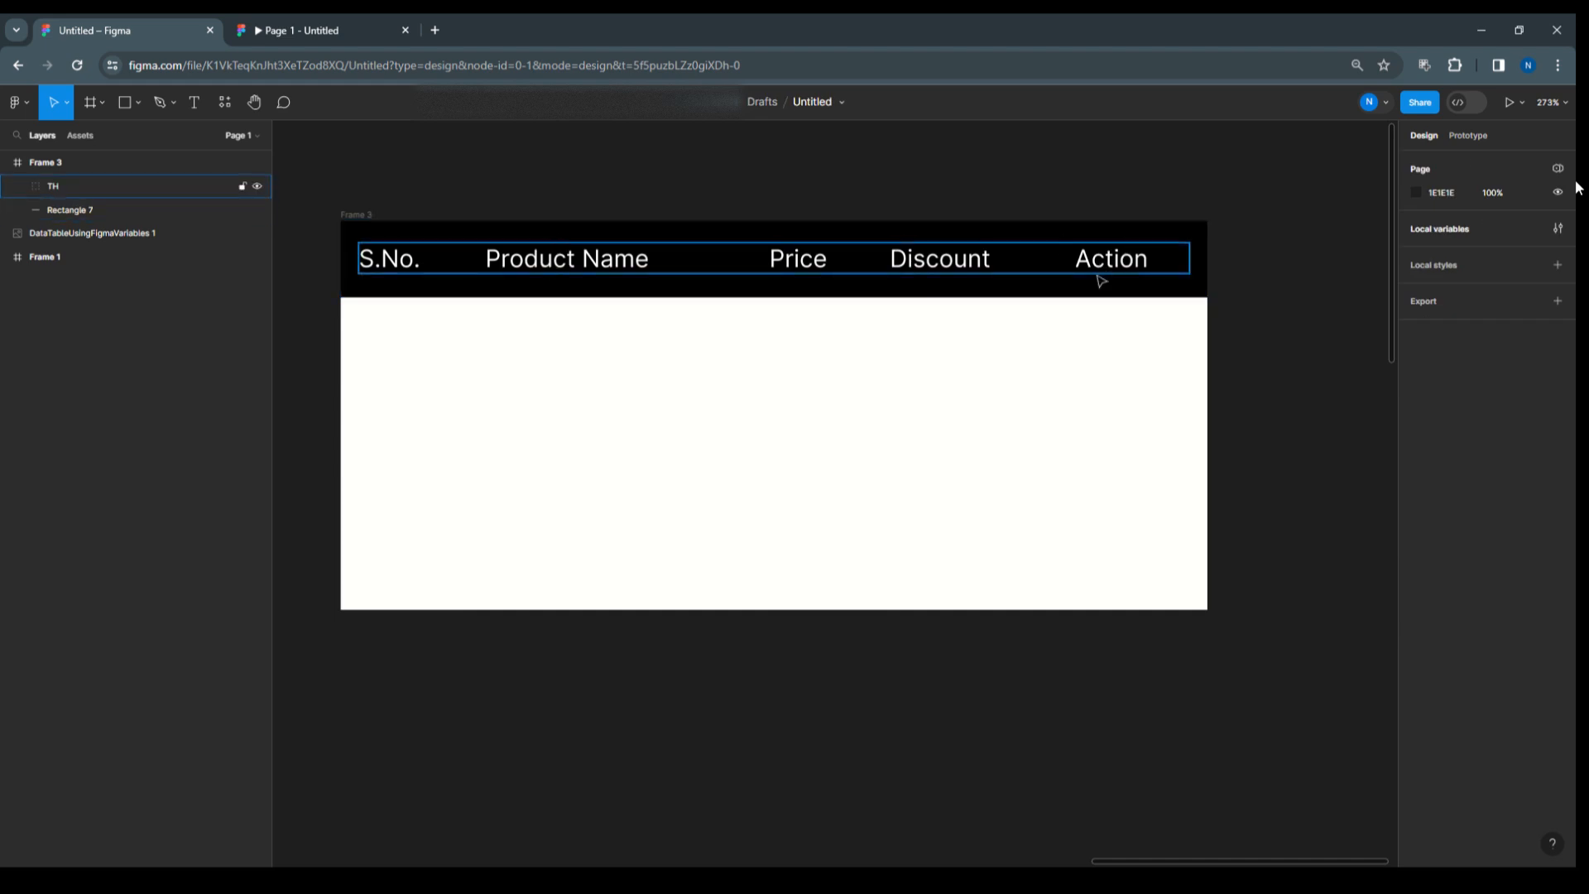
Narrow the TH group to a width of about 408 from its right edge.
click(1185, 263)
drag(1189, 263, 1181, 263)
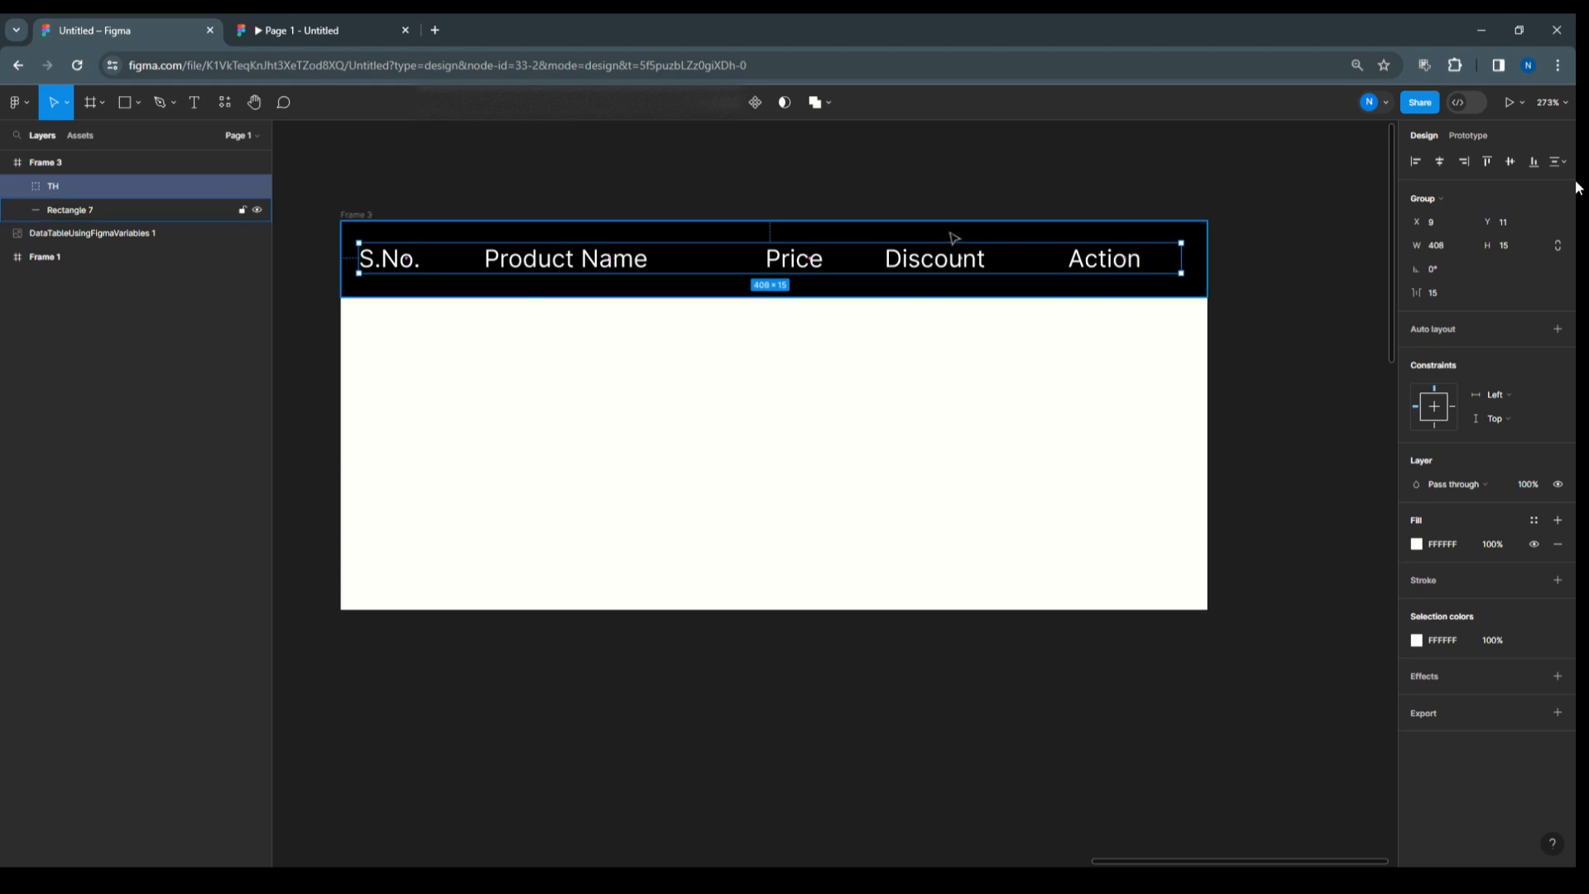
Align the TH group and the black header rectangle on their horizontal and vertical centers.
click(63, 209)
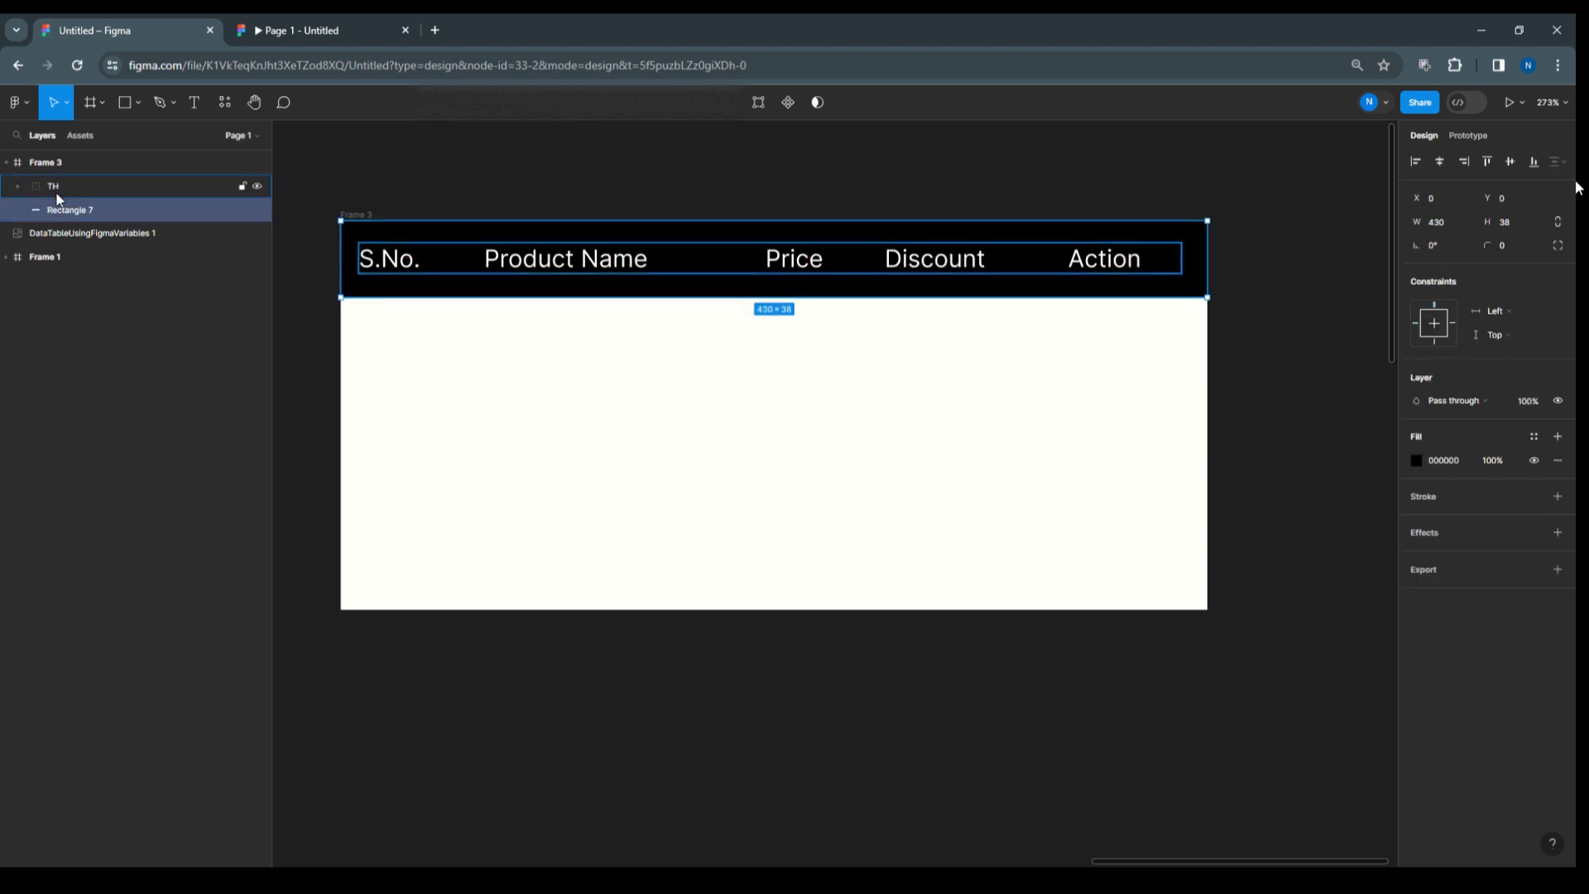
shift+click(58, 190)
click(1442, 163)
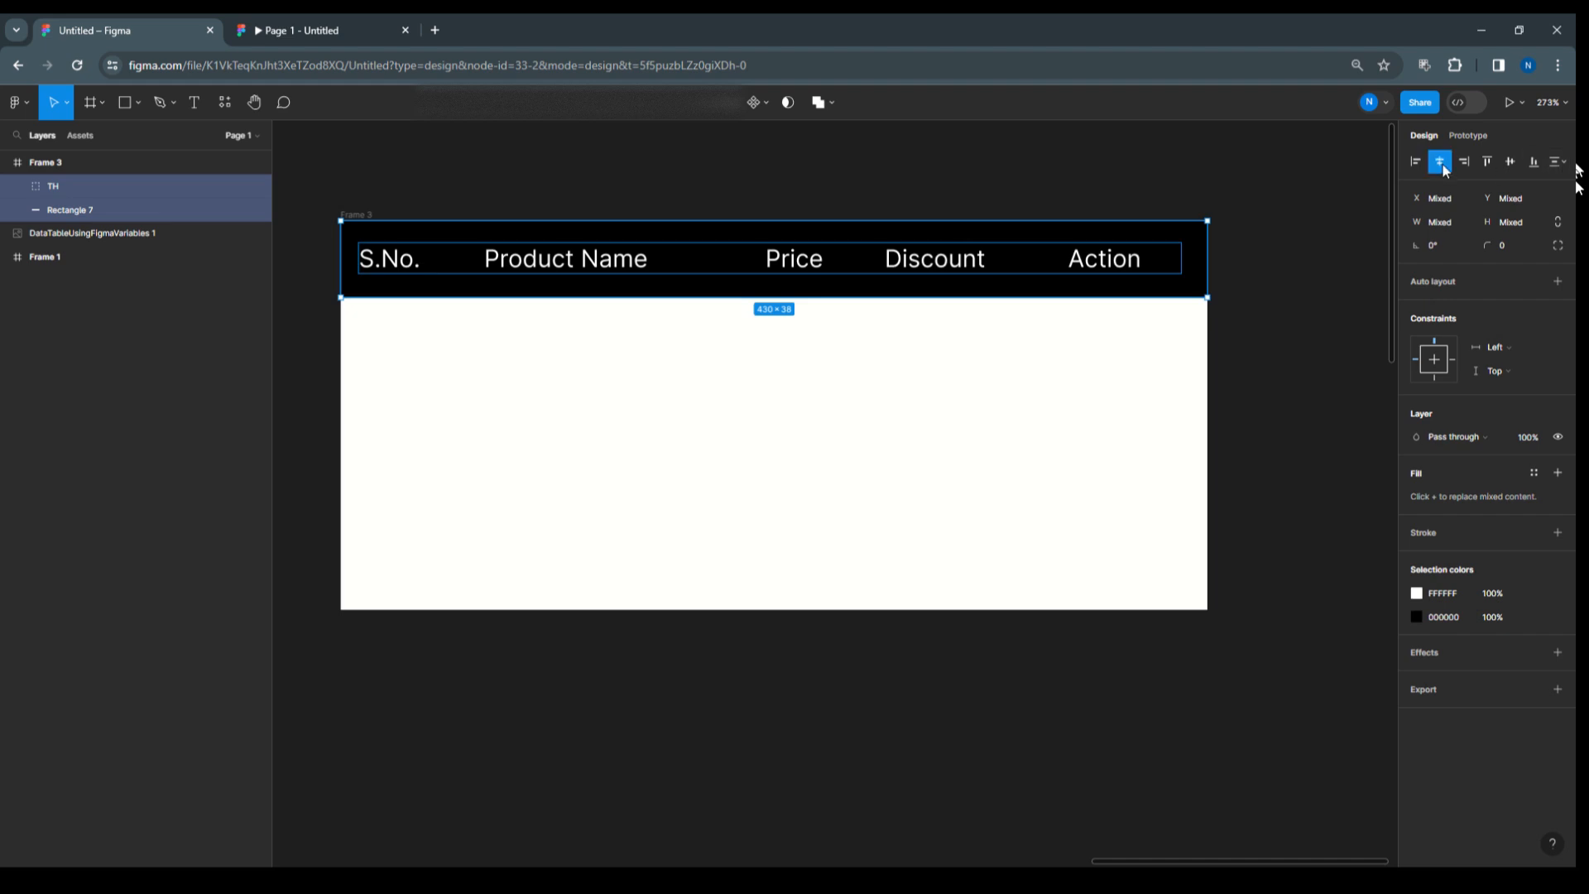
click(1512, 162)
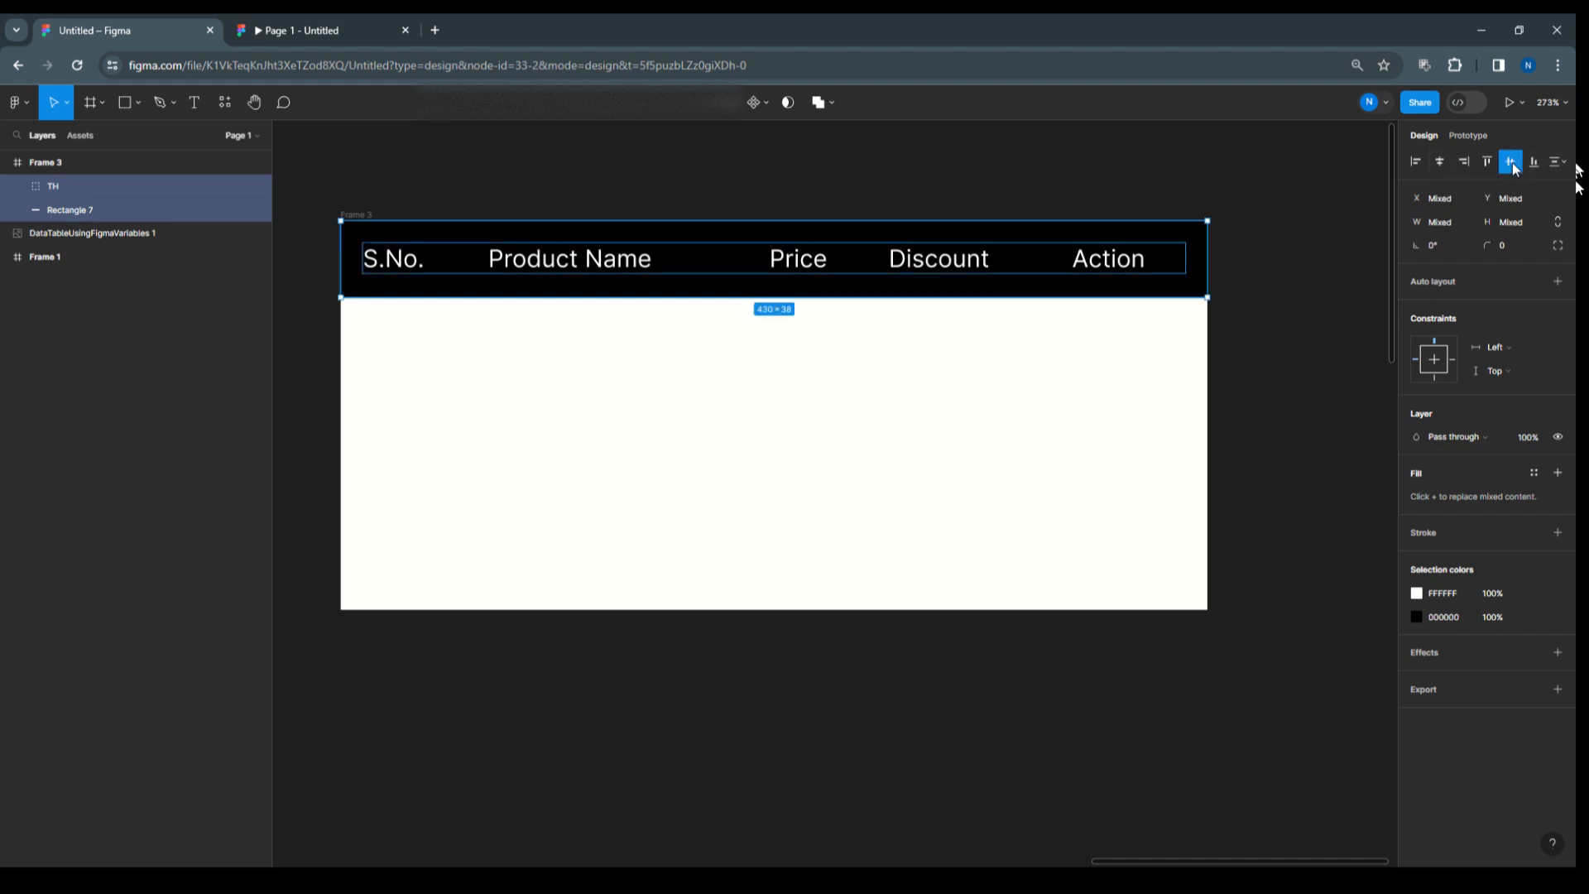
click(908, 162)
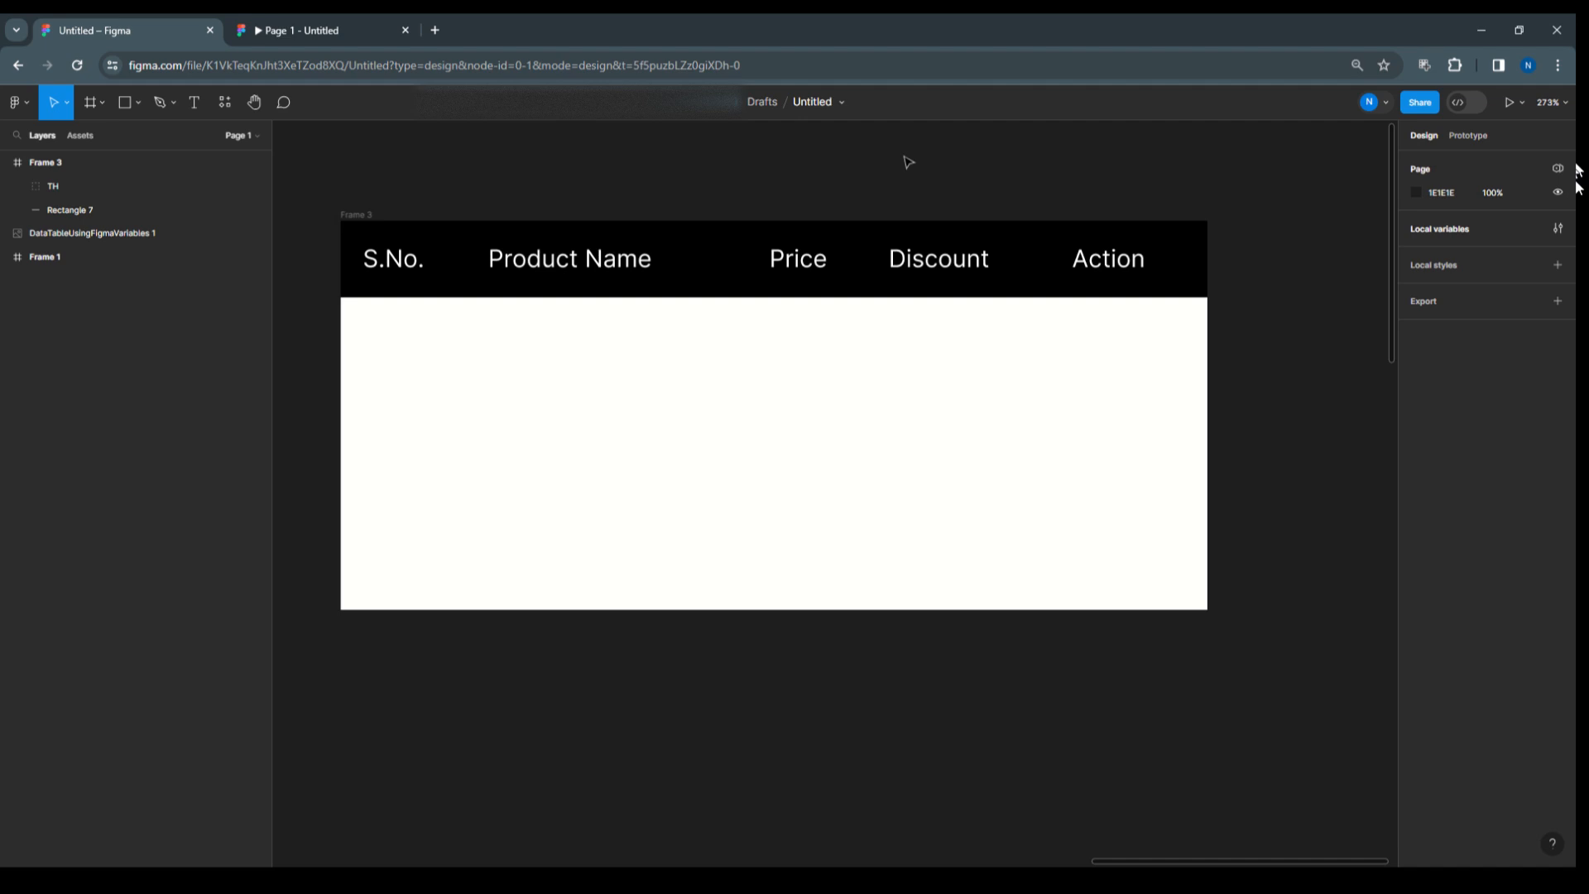
Shift the Price label in the header slightly toward Product Name, keeping it on the same line.
click(779, 267)
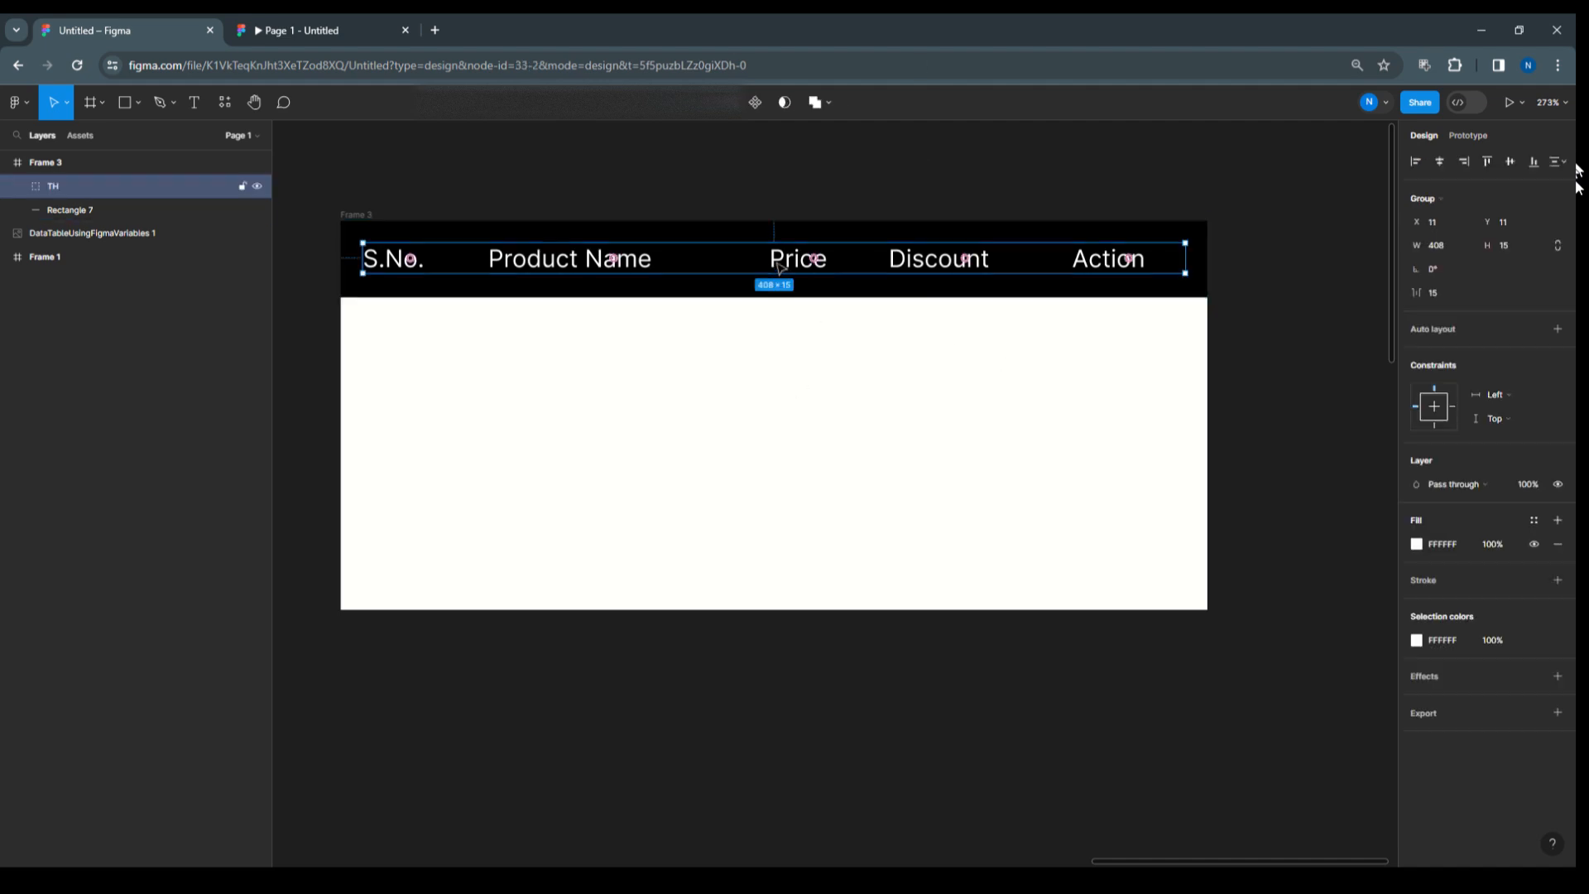
double_click(780, 267)
drag(797, 266, 767, 267)
click(905, 181)
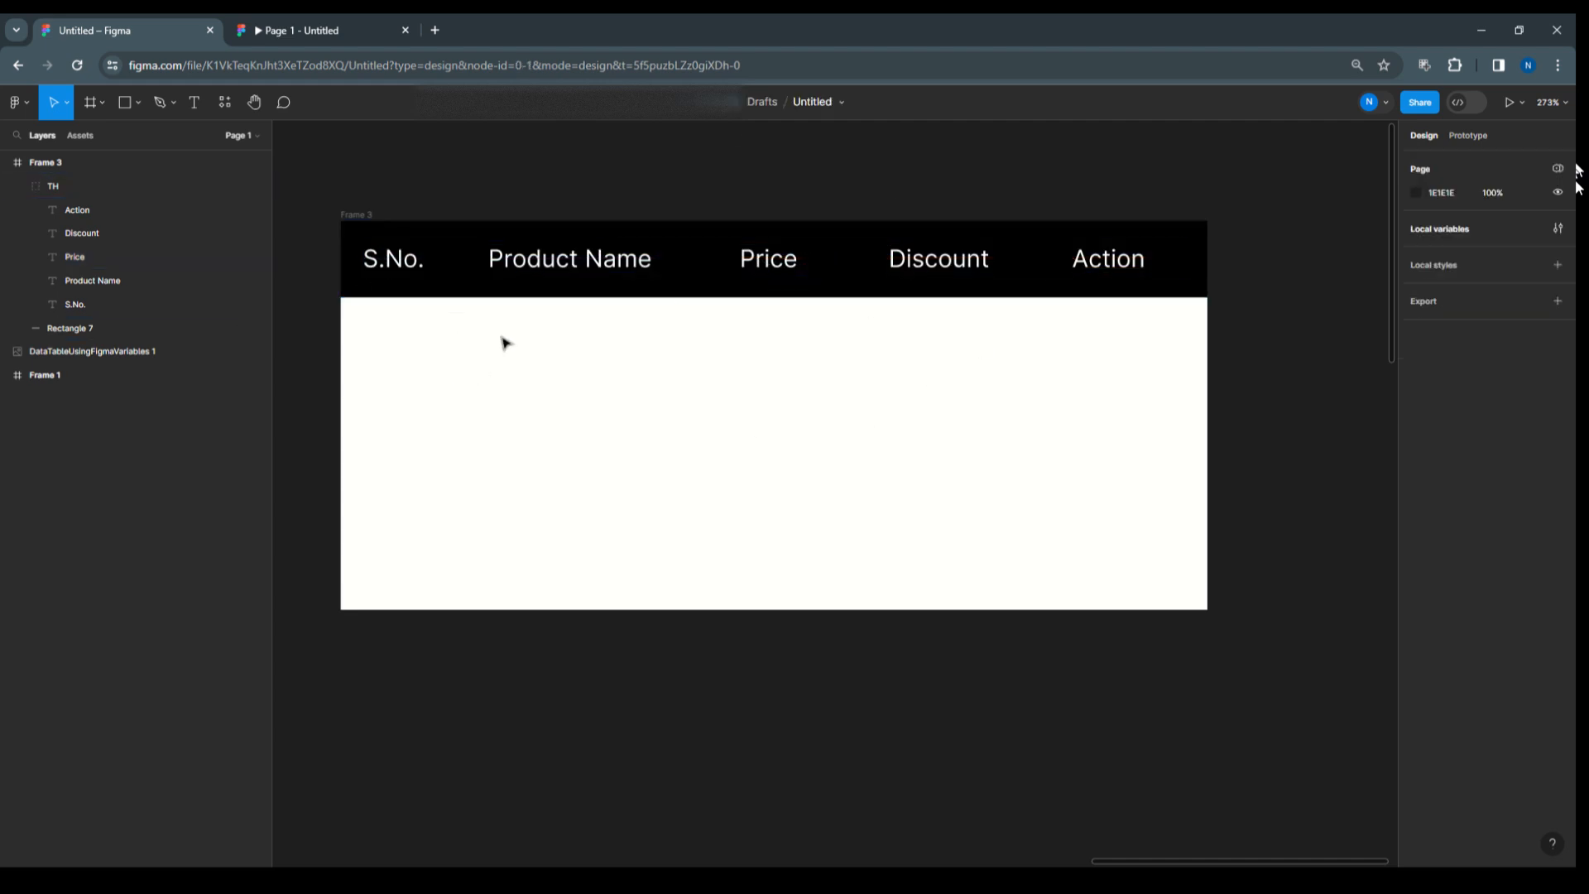
Move the black Rectangle 7 into the TH group, beneath all the header labels, and collapse the group.
click(17, 187)
click(64, 212)
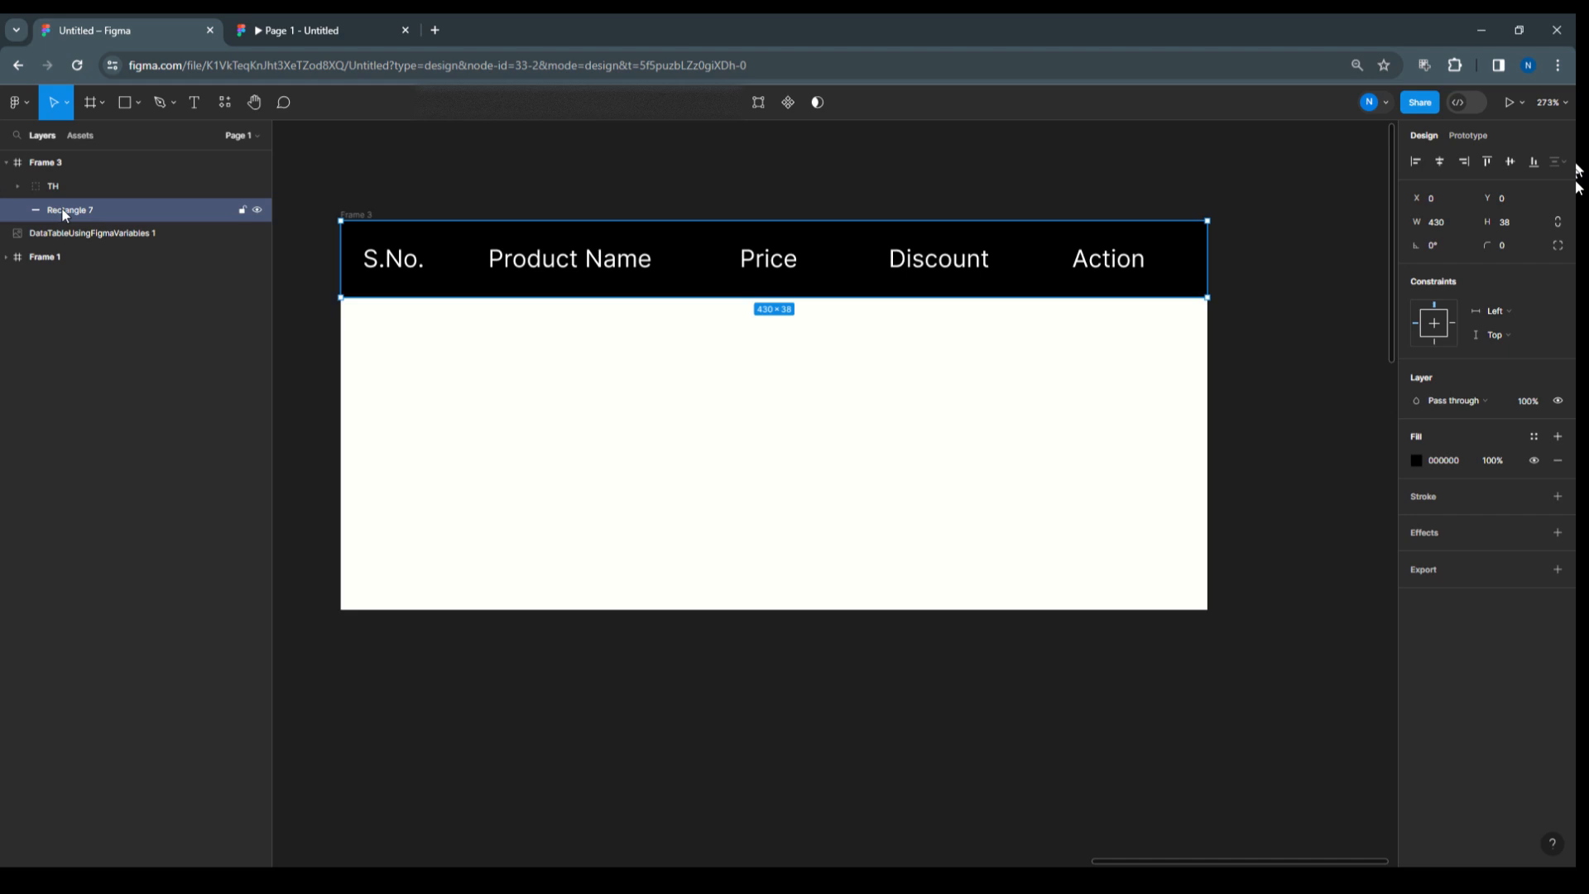
drag(66, 213, 86, 330)
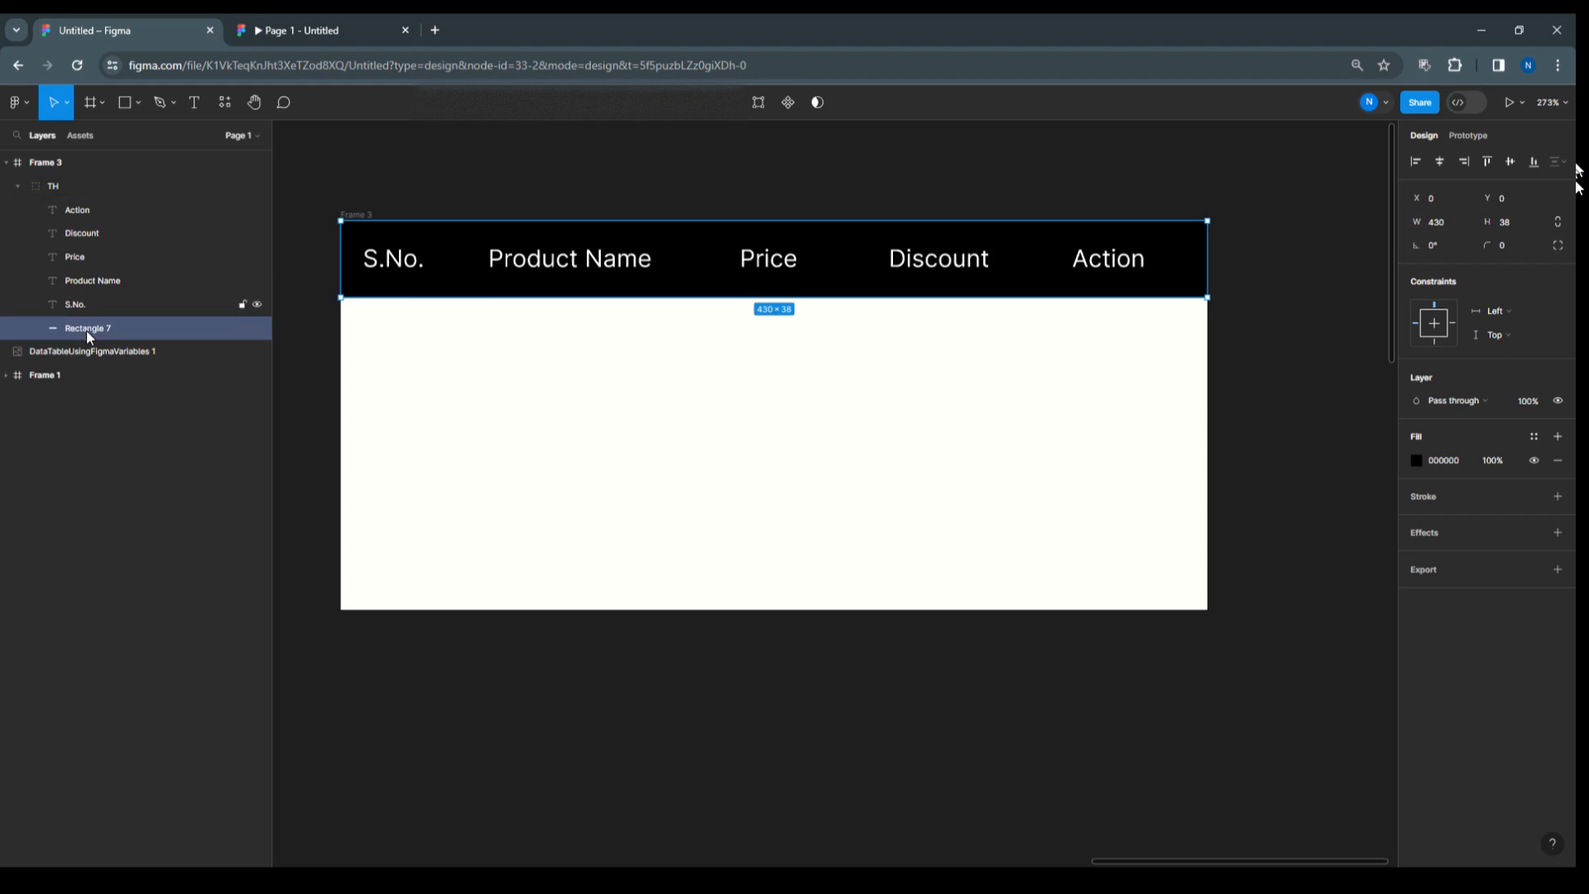
click(18, 186)
click(857, 184)
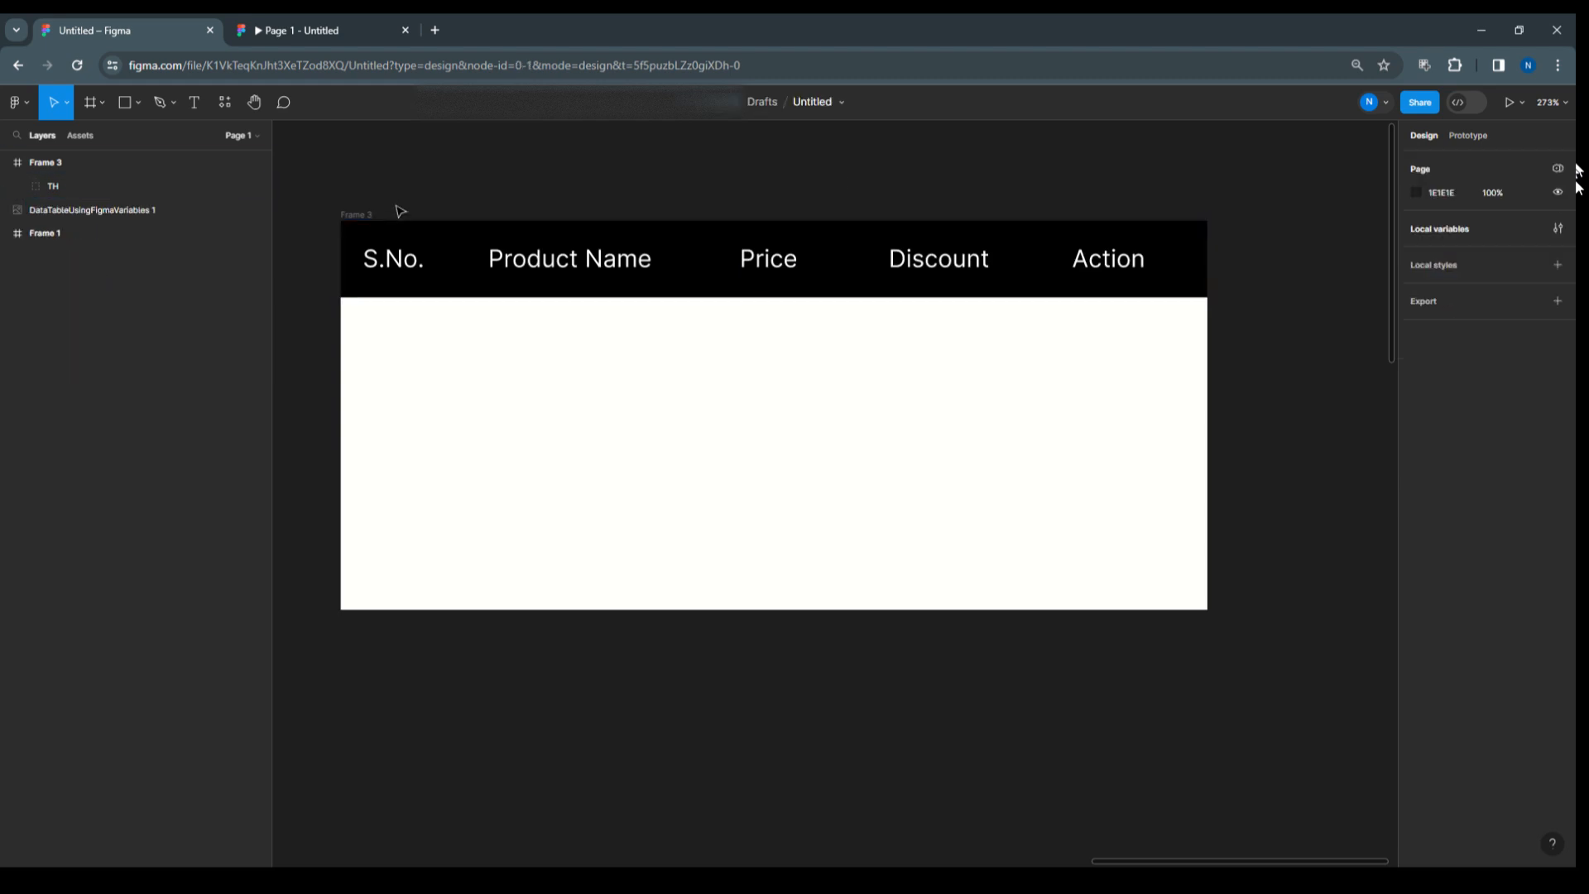
Duplicate the TH group directly below the header row, leaving a 1 px gap so the copy sits at Y 39.
click(412, 255)
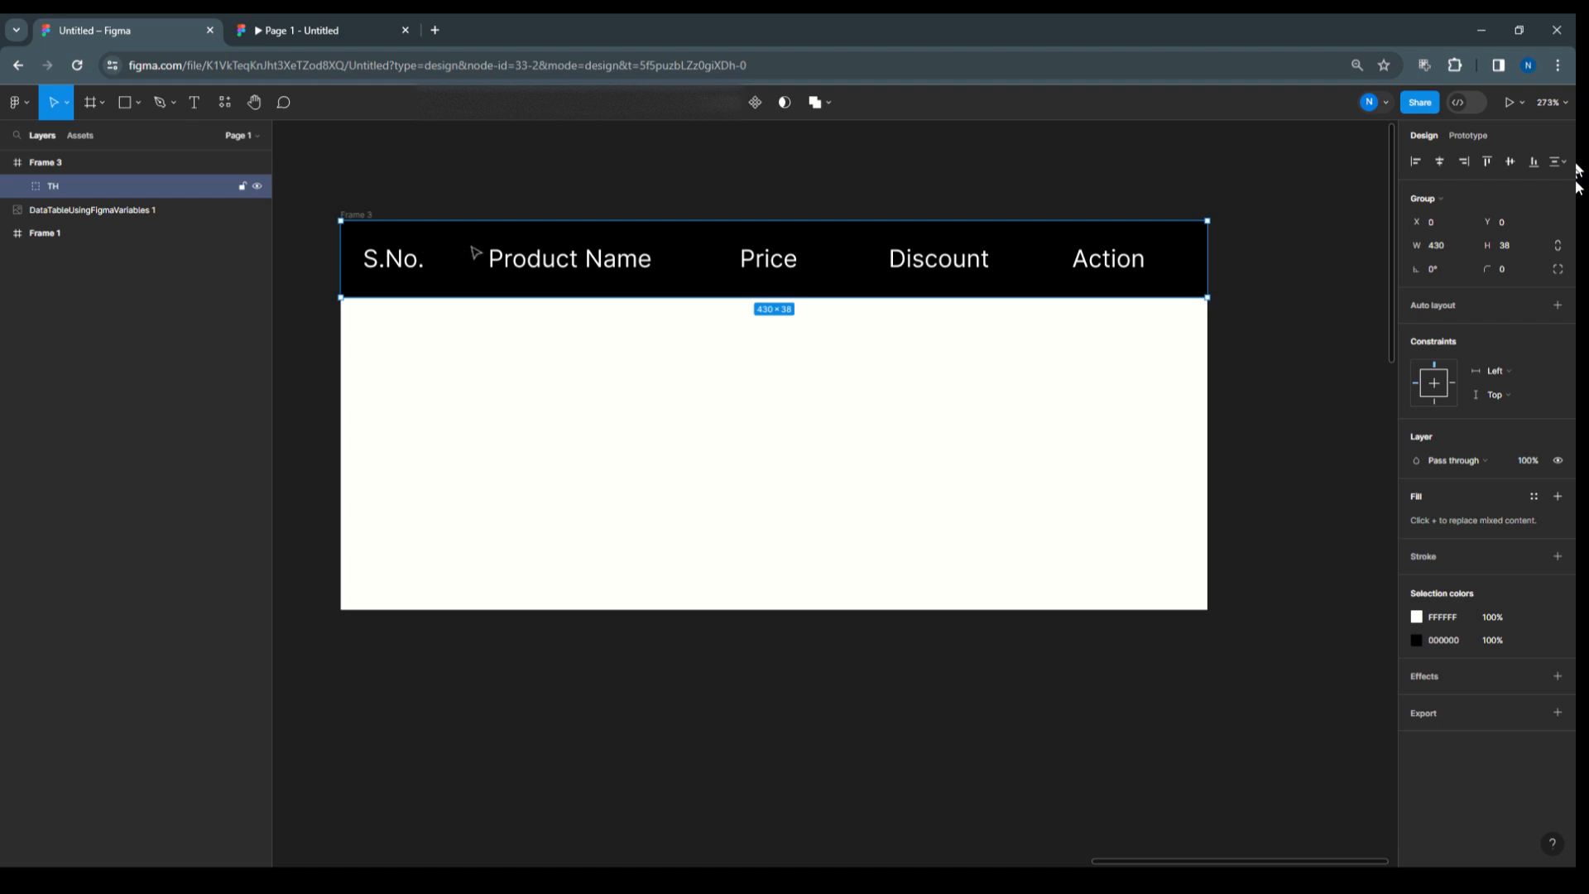
drag(478, 252, 478, 328)
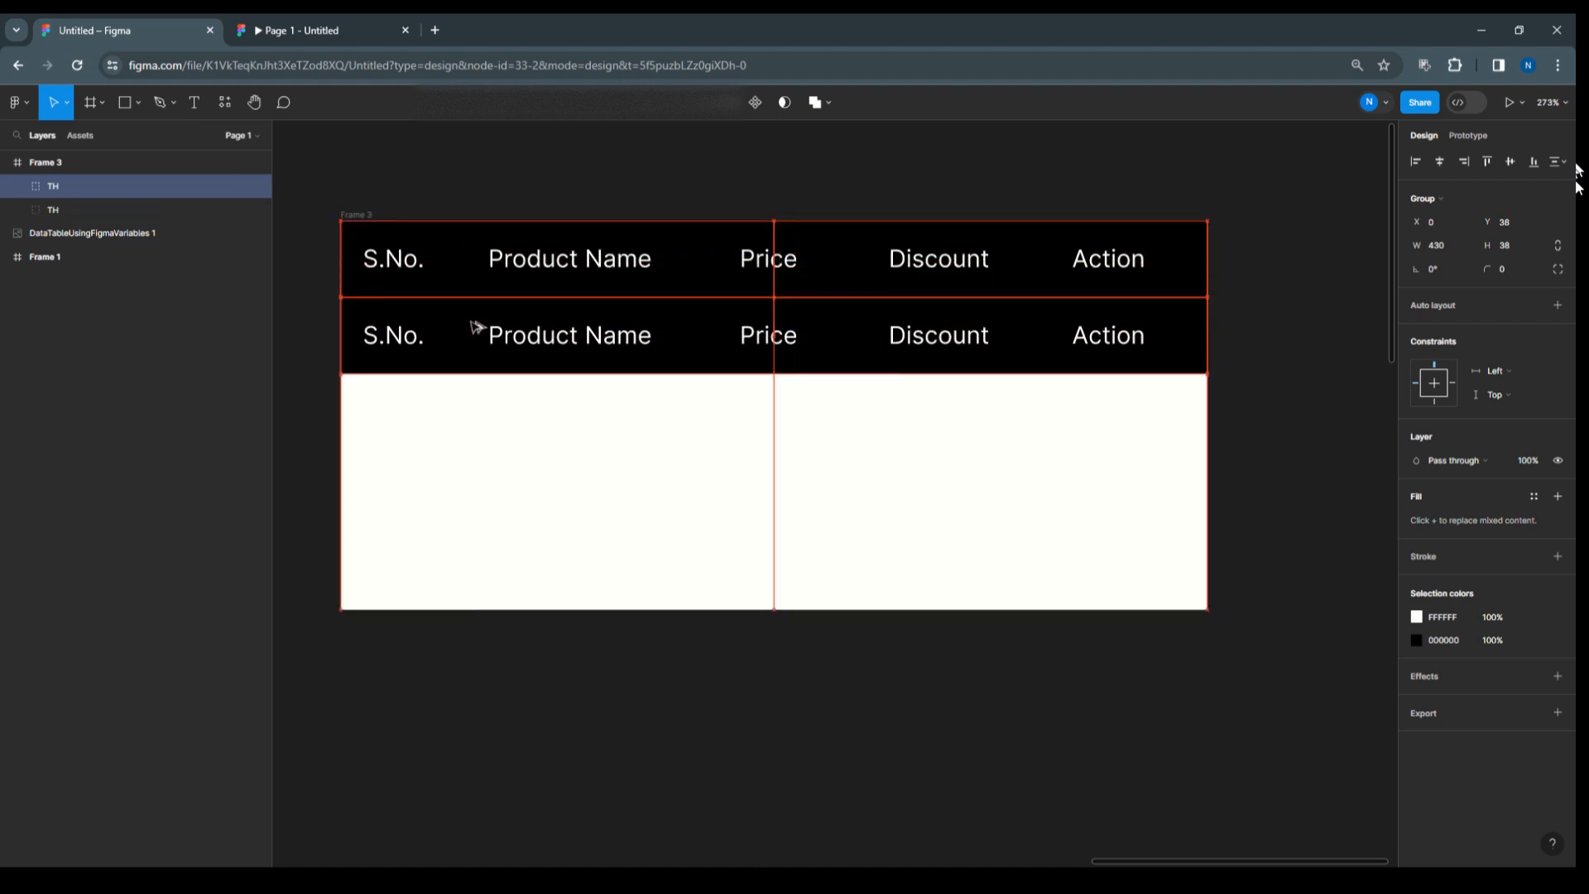
click(653, 170)
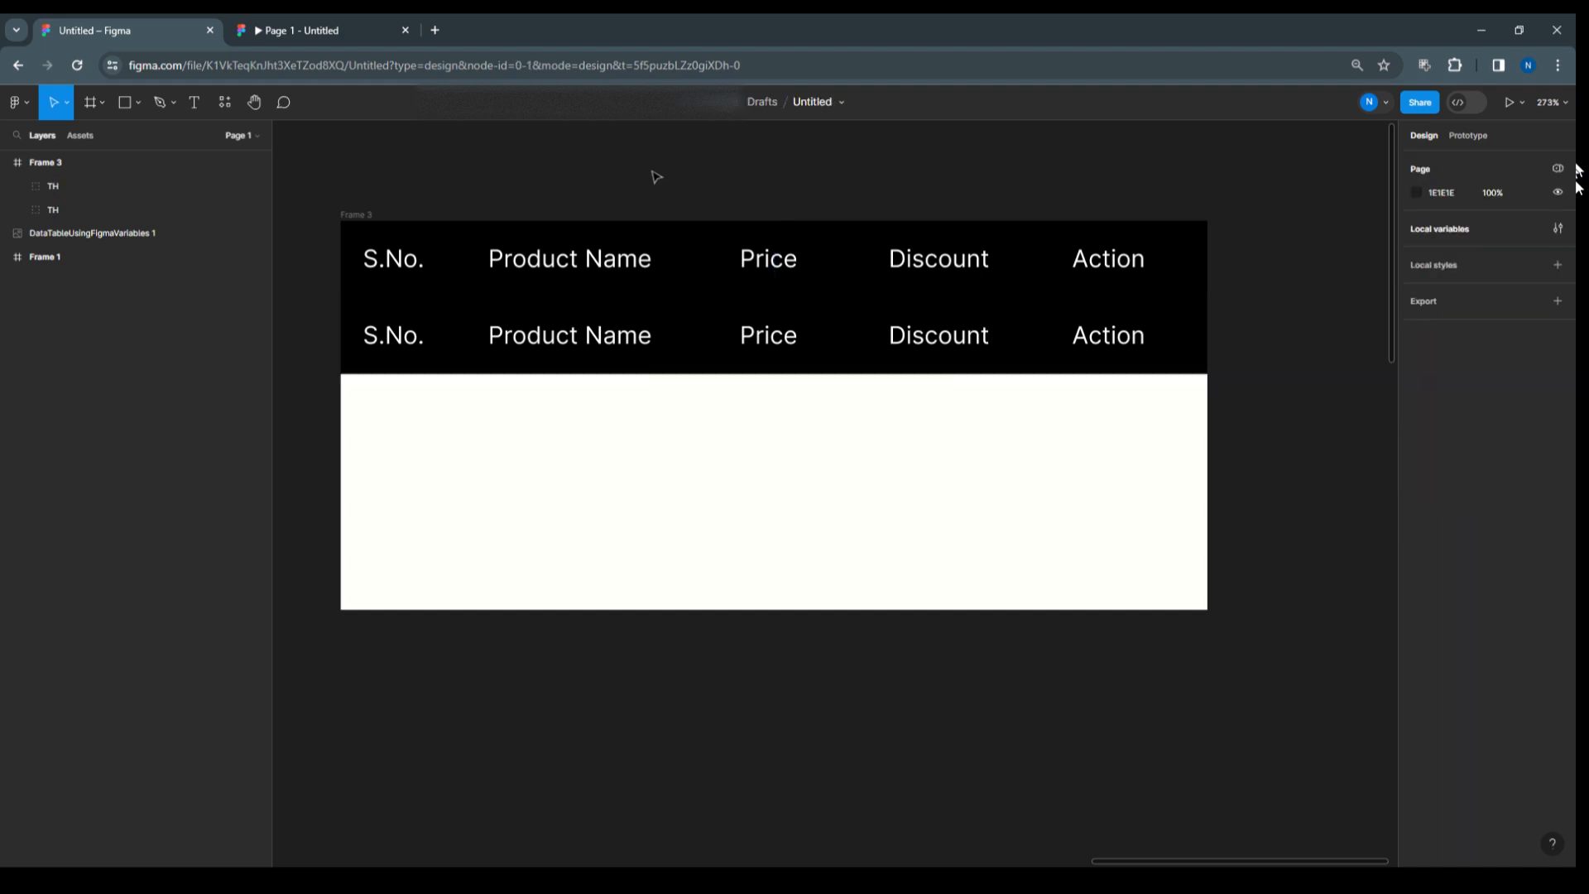
click(697, 332)
drag(698, 332, 696, 334)
click(650, 184)
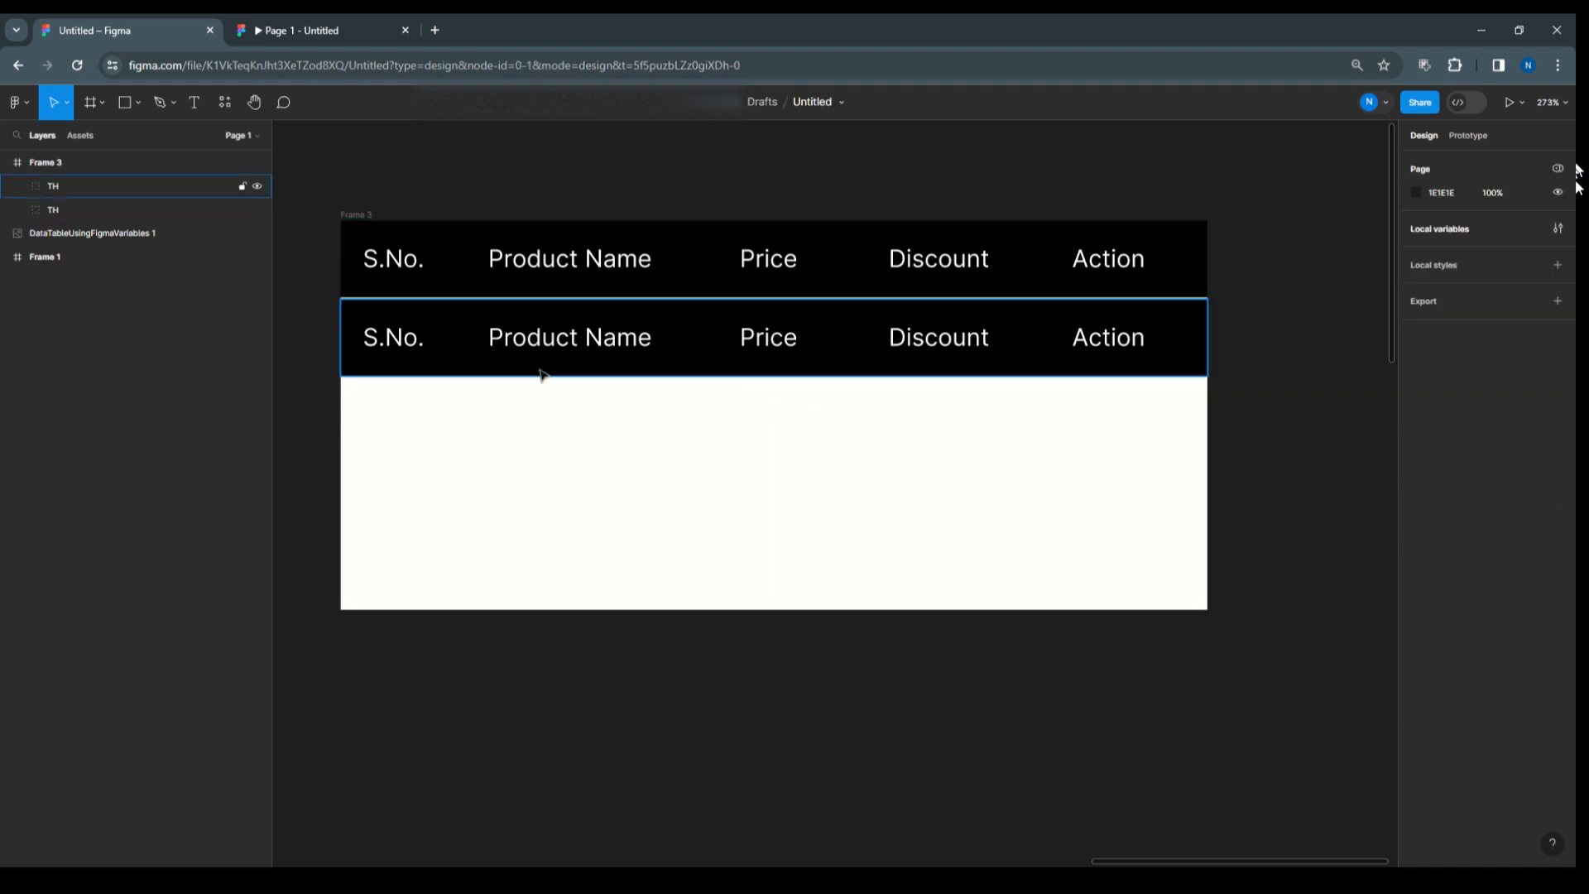
Rename the duplicated group below the header as Row1.
click(451, 324)
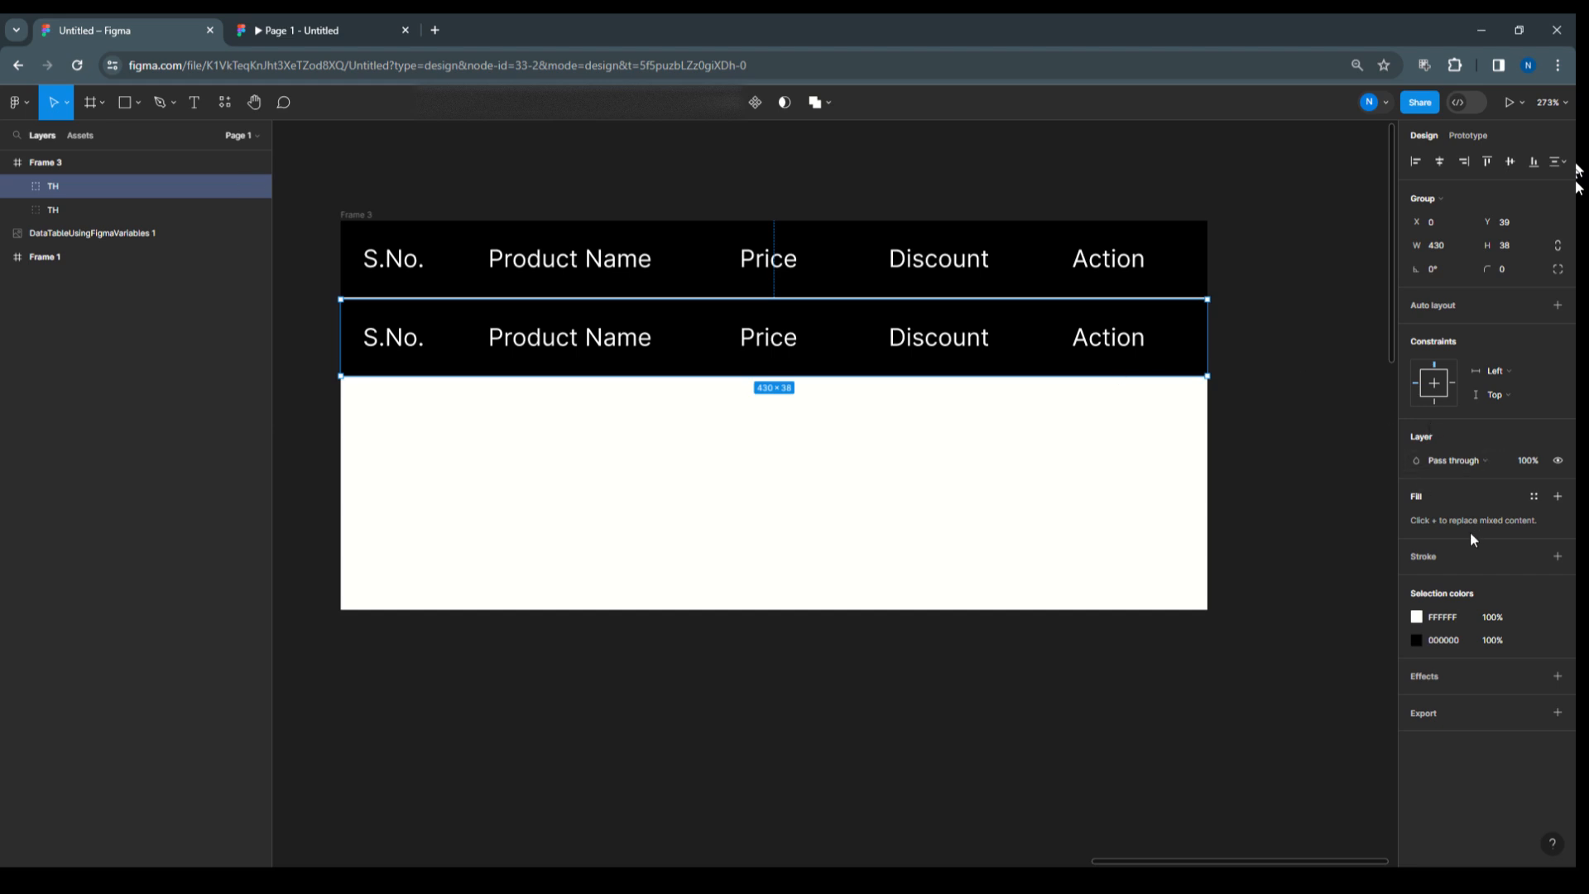
double_click(84, 187)
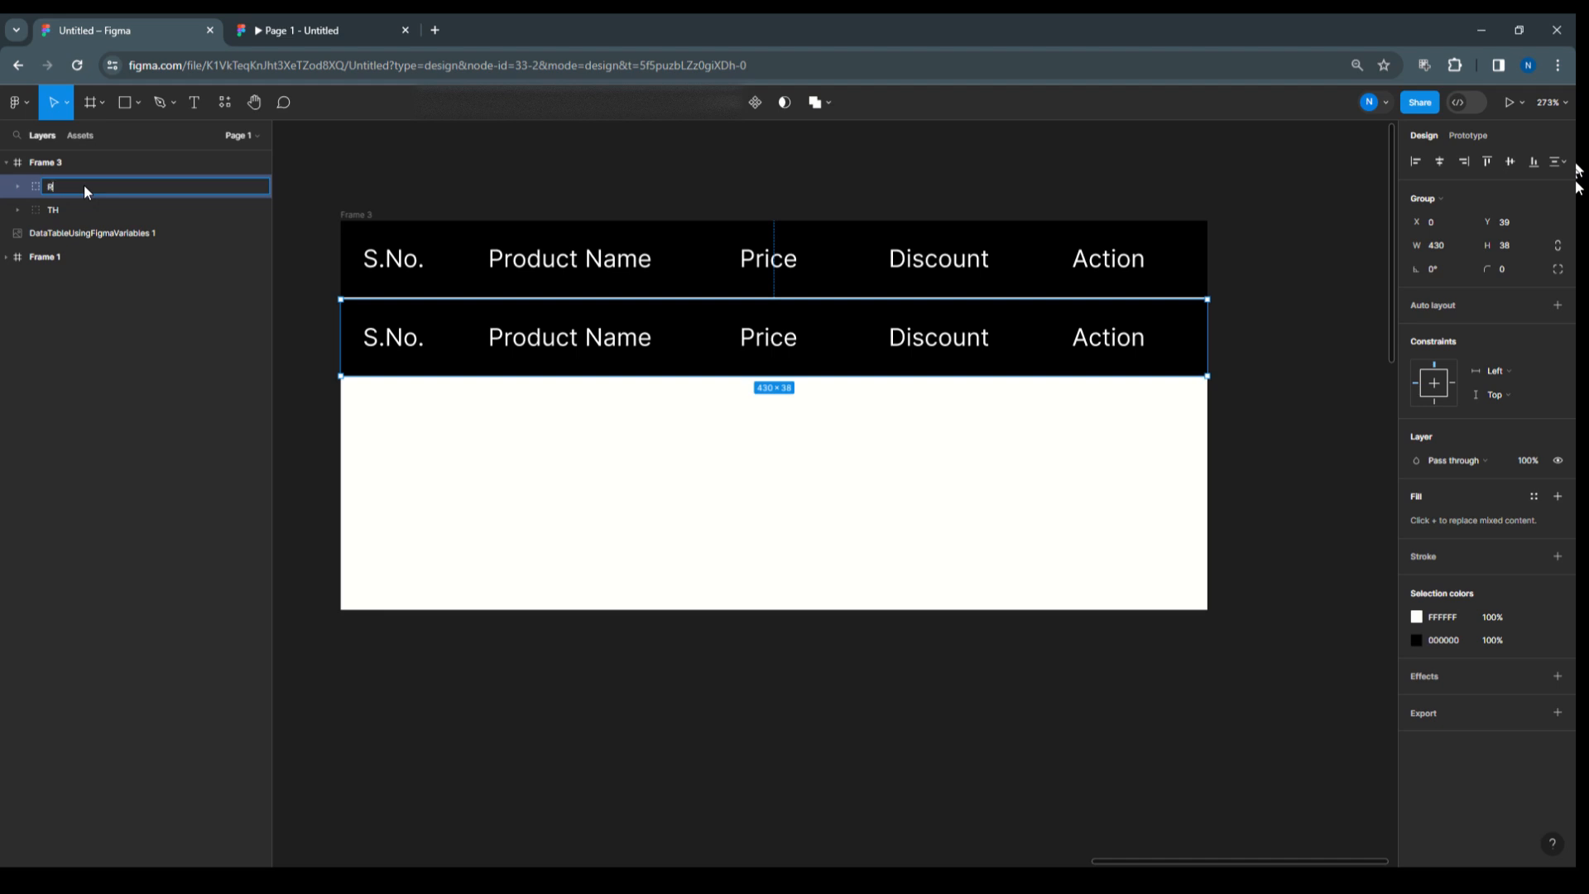
text(Row1)
click(588, 172)
Change the fill of the rectangle inside Row1 to the light grey D9D9D9 from the document colors.
click(523, 319)
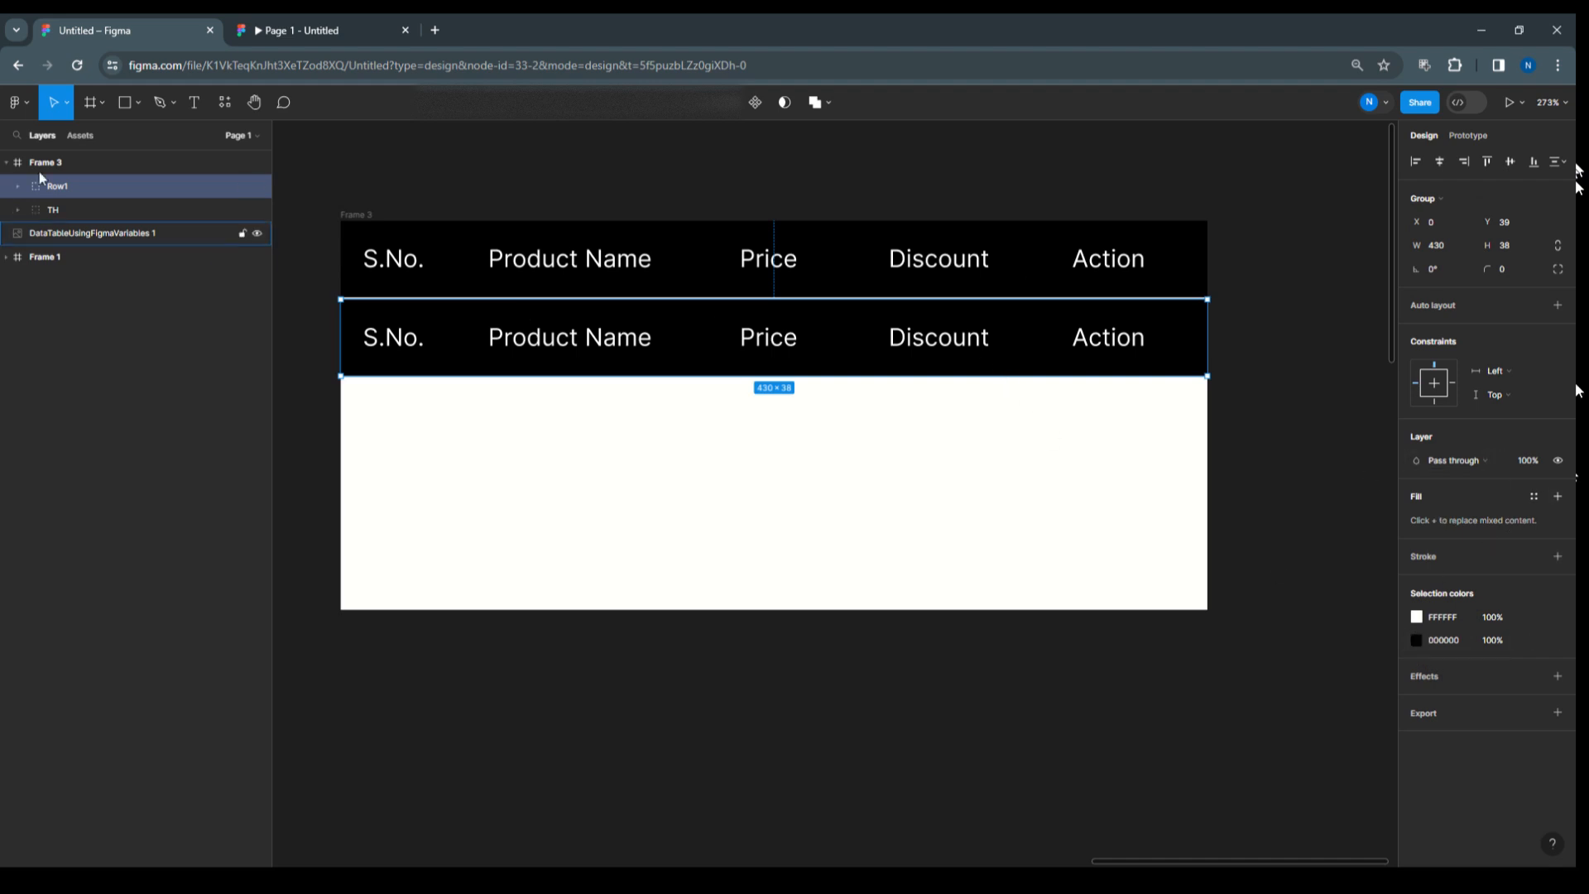
click(17, 188)
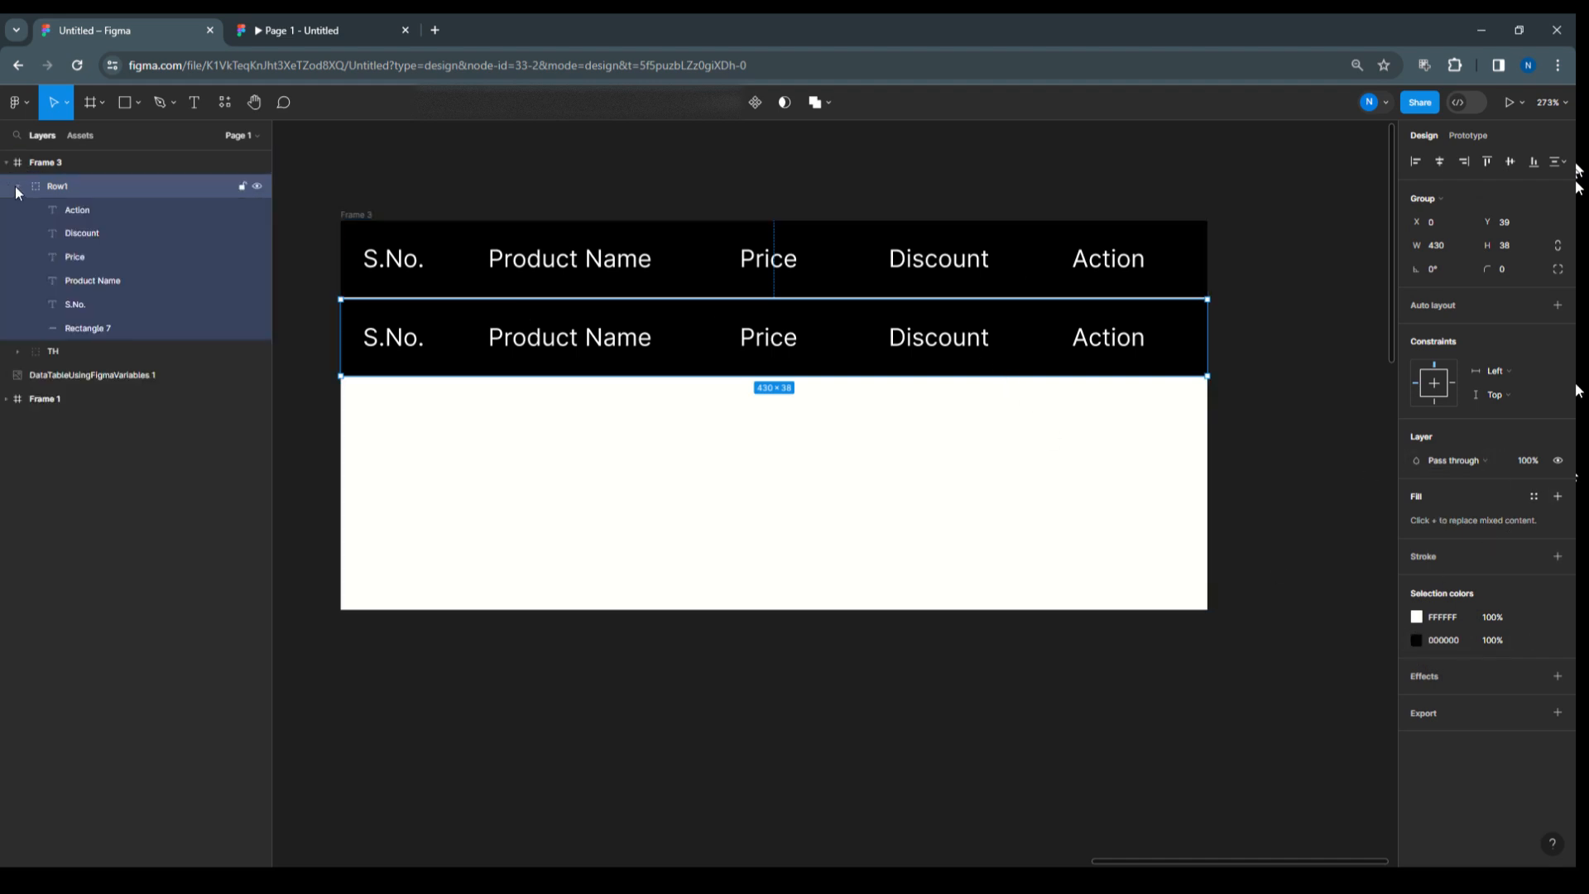
click(103, 328)
click(1416, 460)
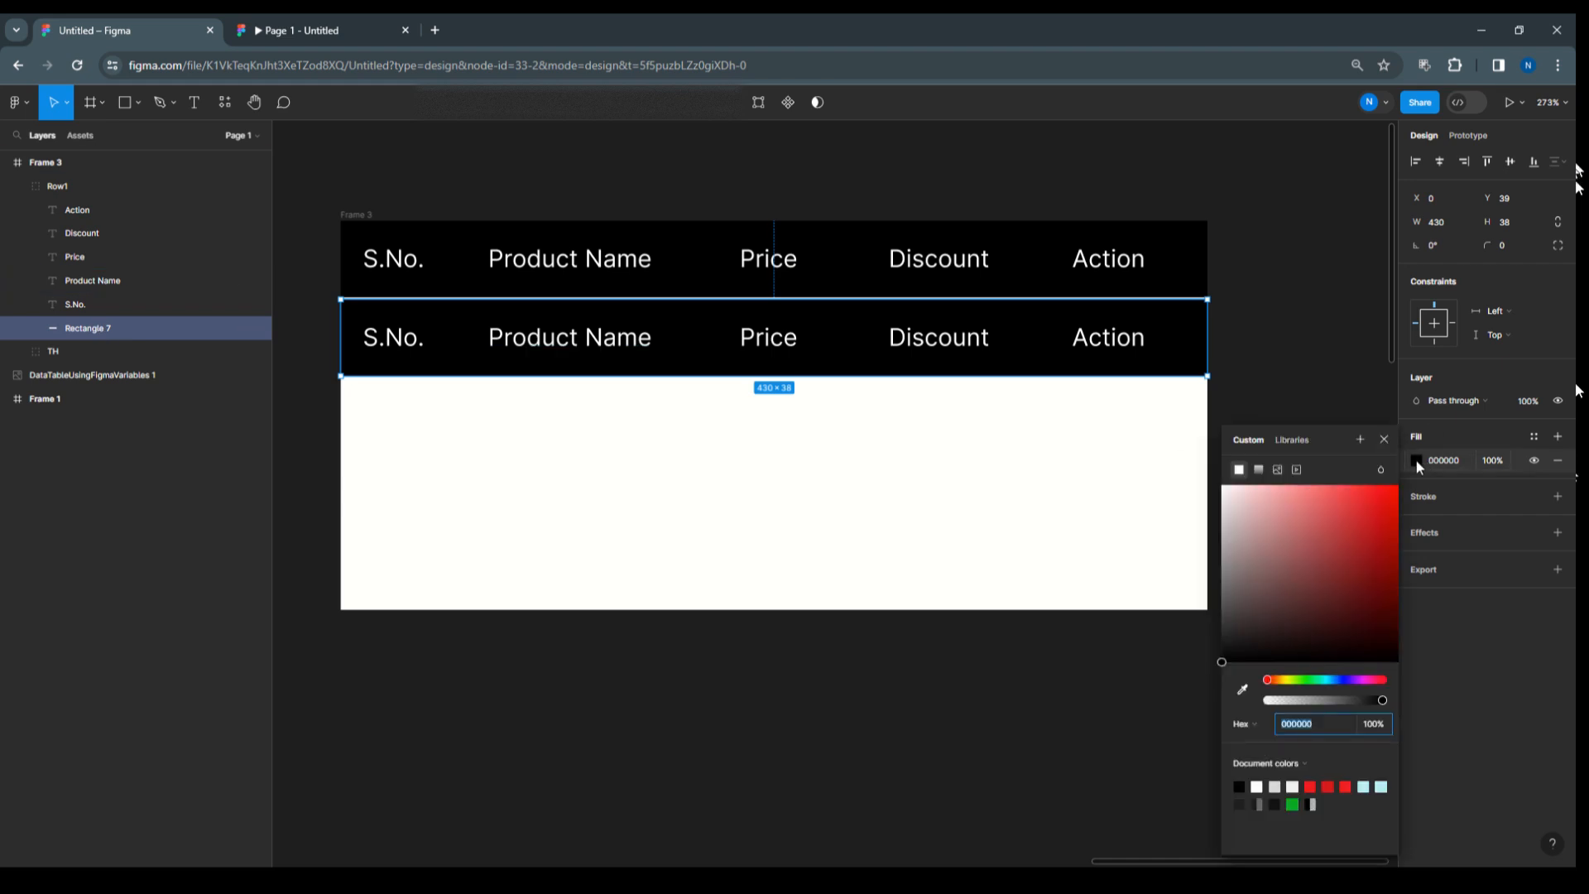
click(1275, 786)
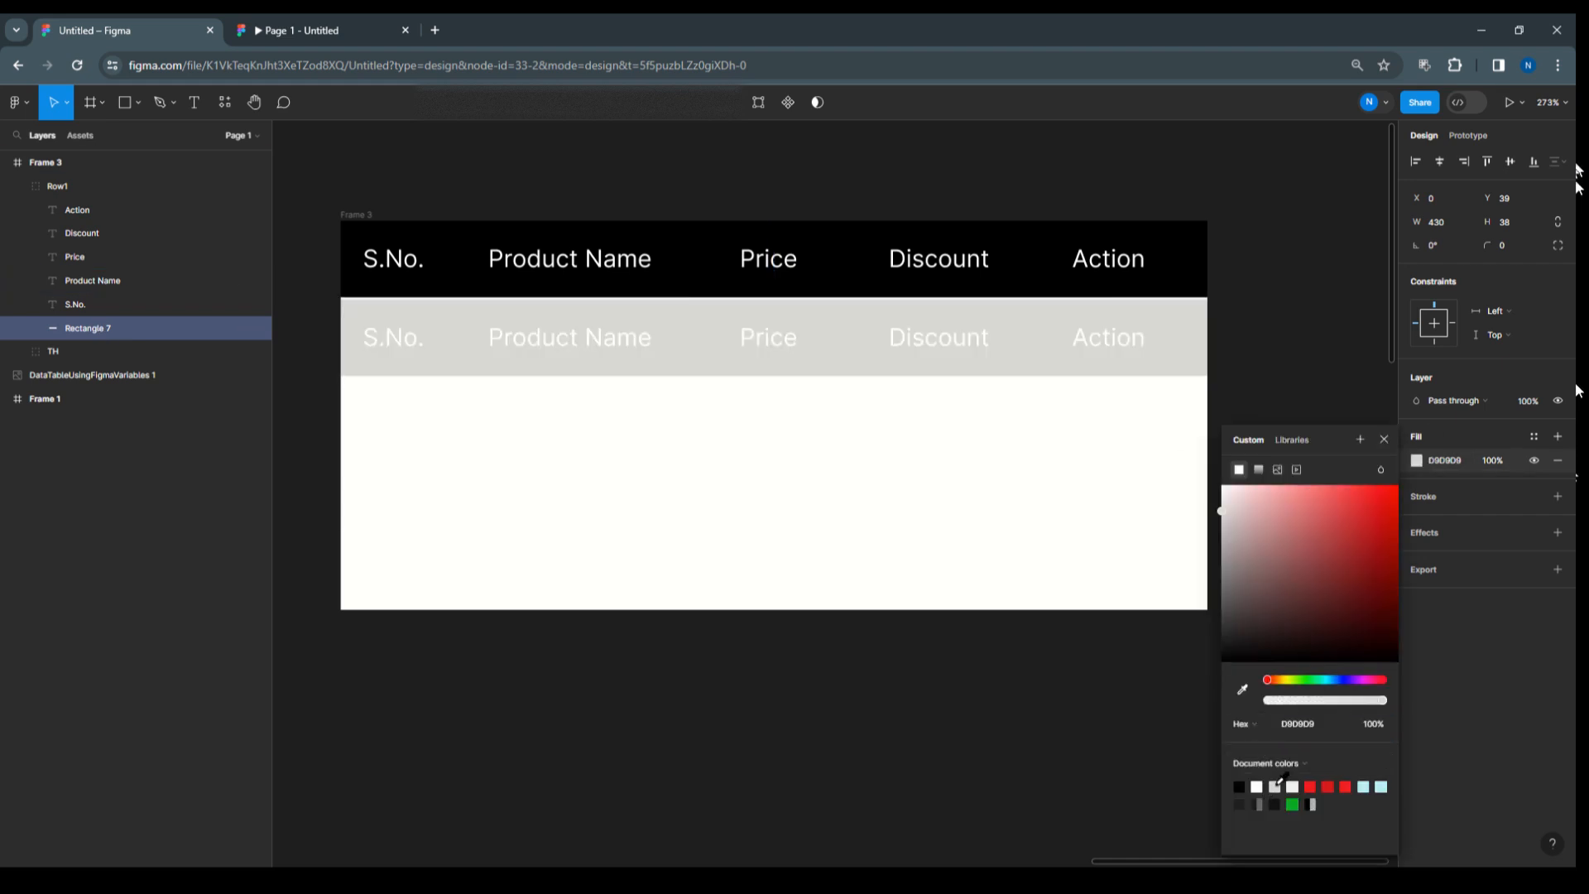
Set the font size of all five Row1 labels, from S.No. to Action, to 9.
click(76, 300)
shift+click(78, 280)
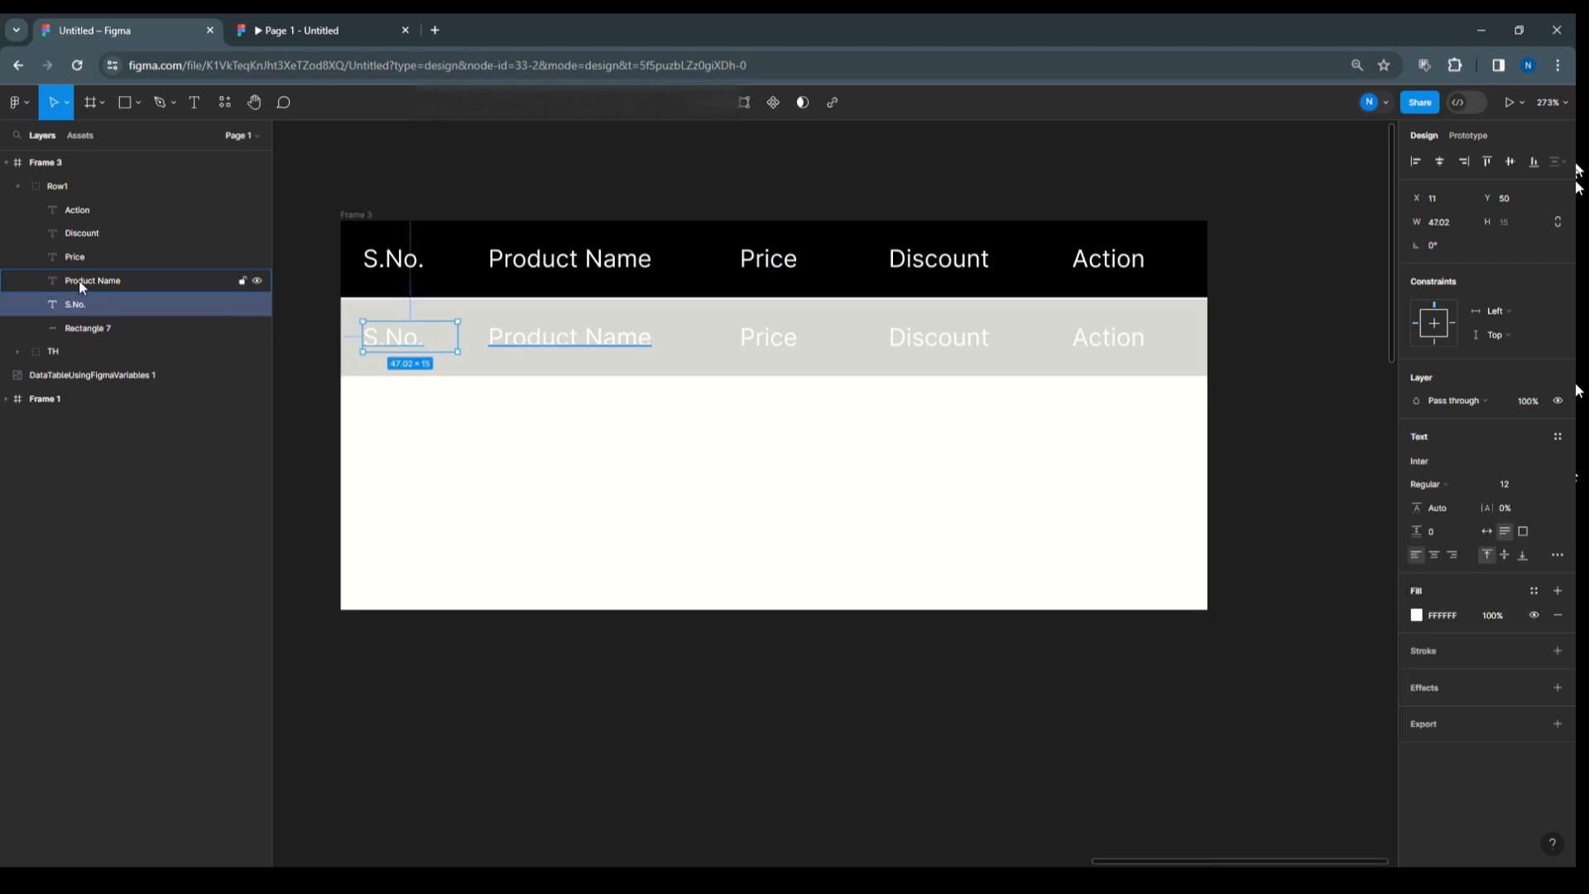
shift+click(78, 255)
shift+click(84, 232)
shift+click(85, 210)
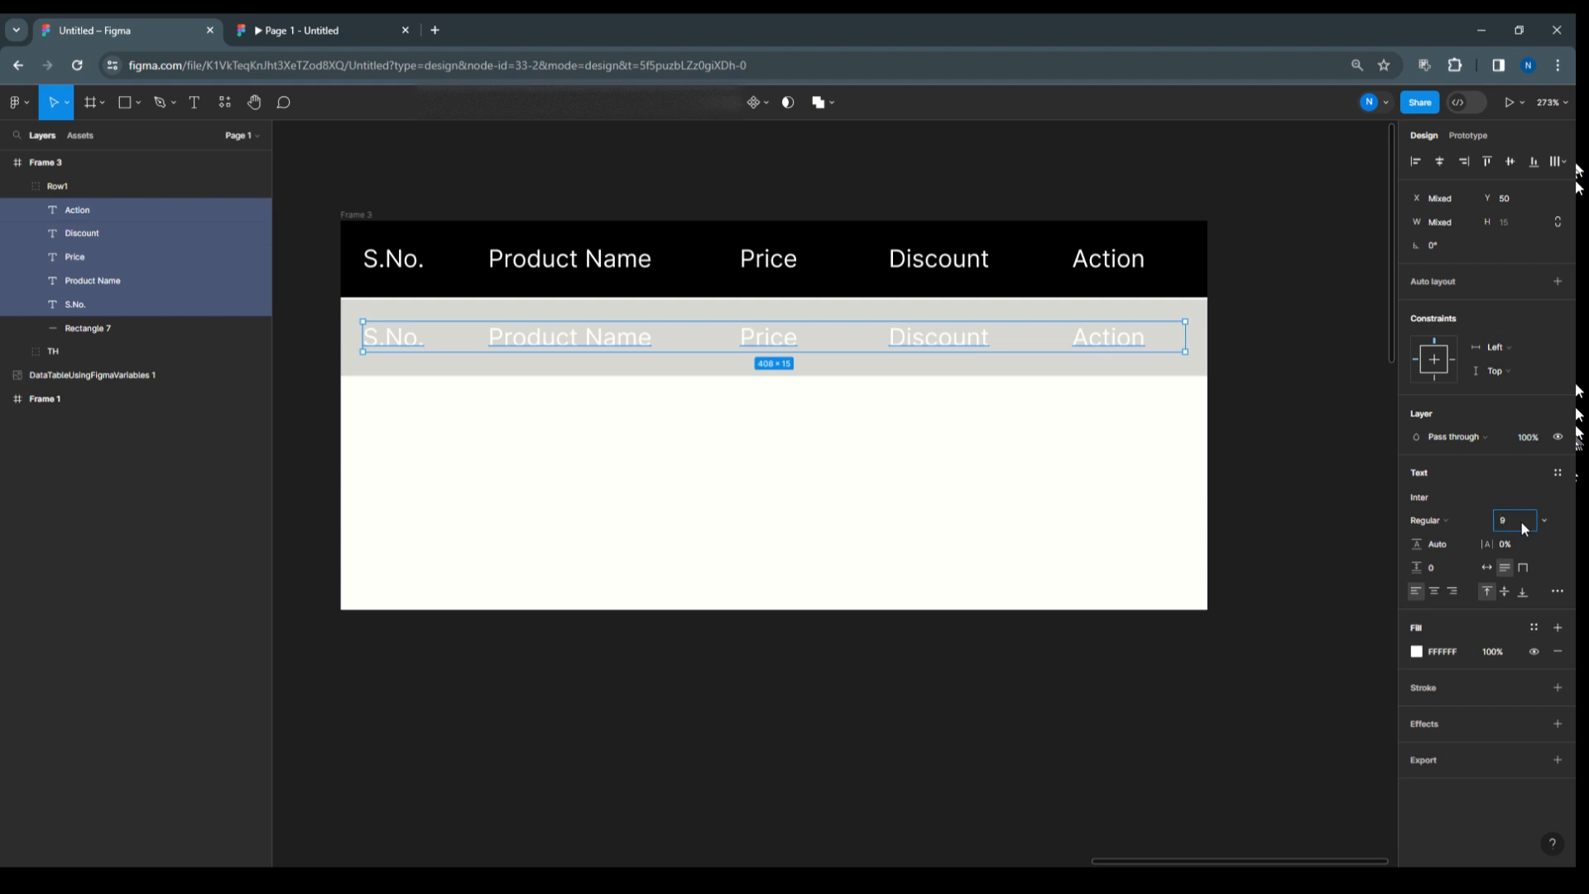
click(1378, 486)
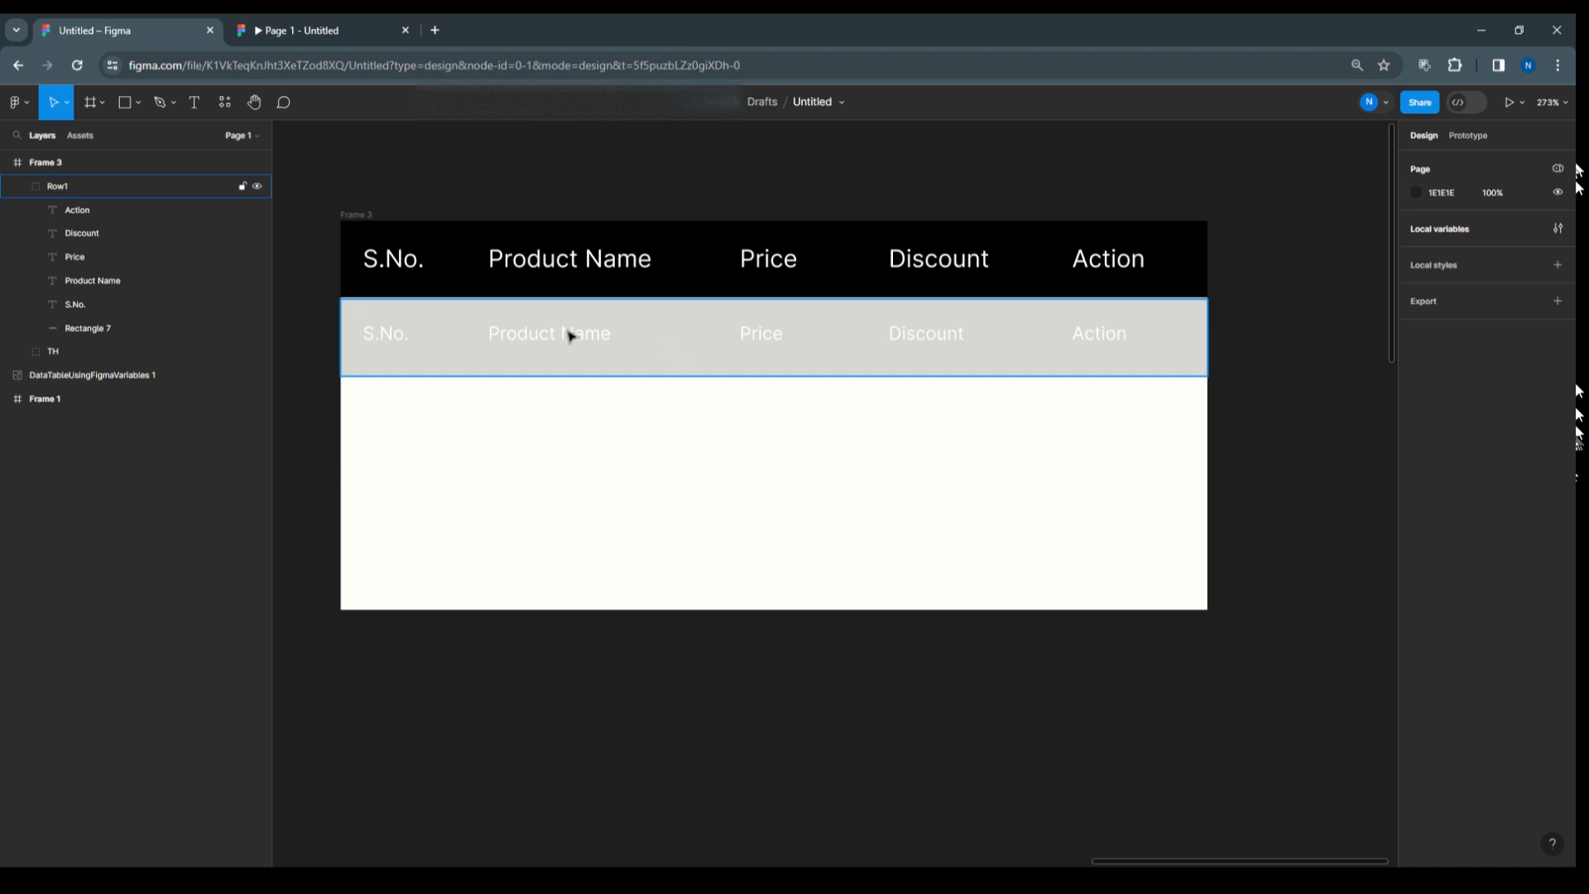
Change the fill of all five Row1 text labels to black, 000000.
click(79, 303)
shift+click(87, 281)
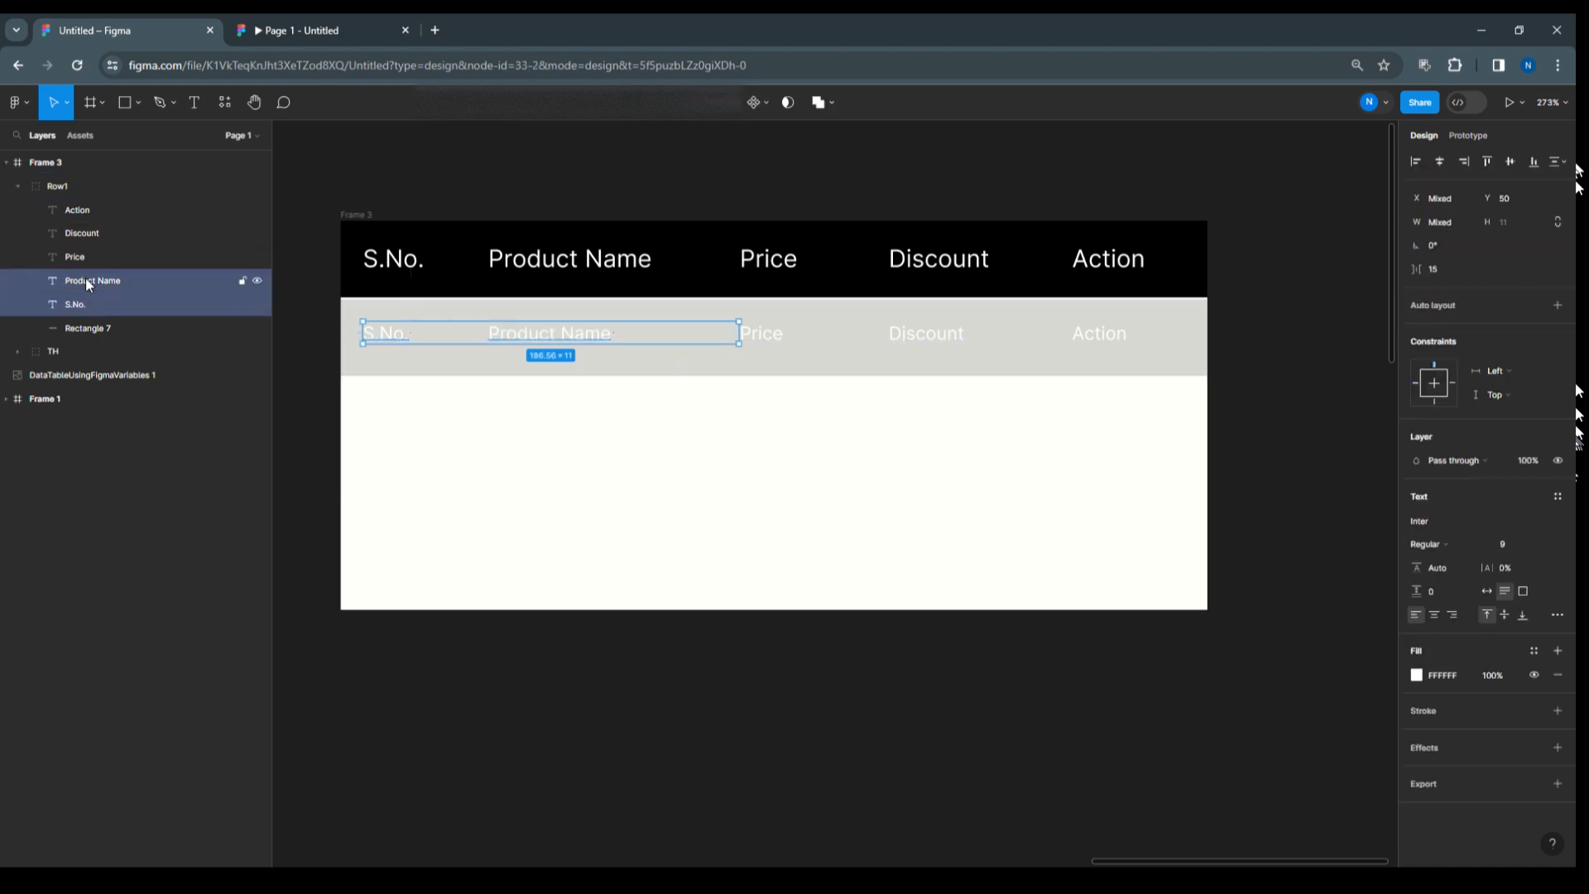
shift+click(82, 259)
shift+click(84, 235)
shift+click(87, 211)
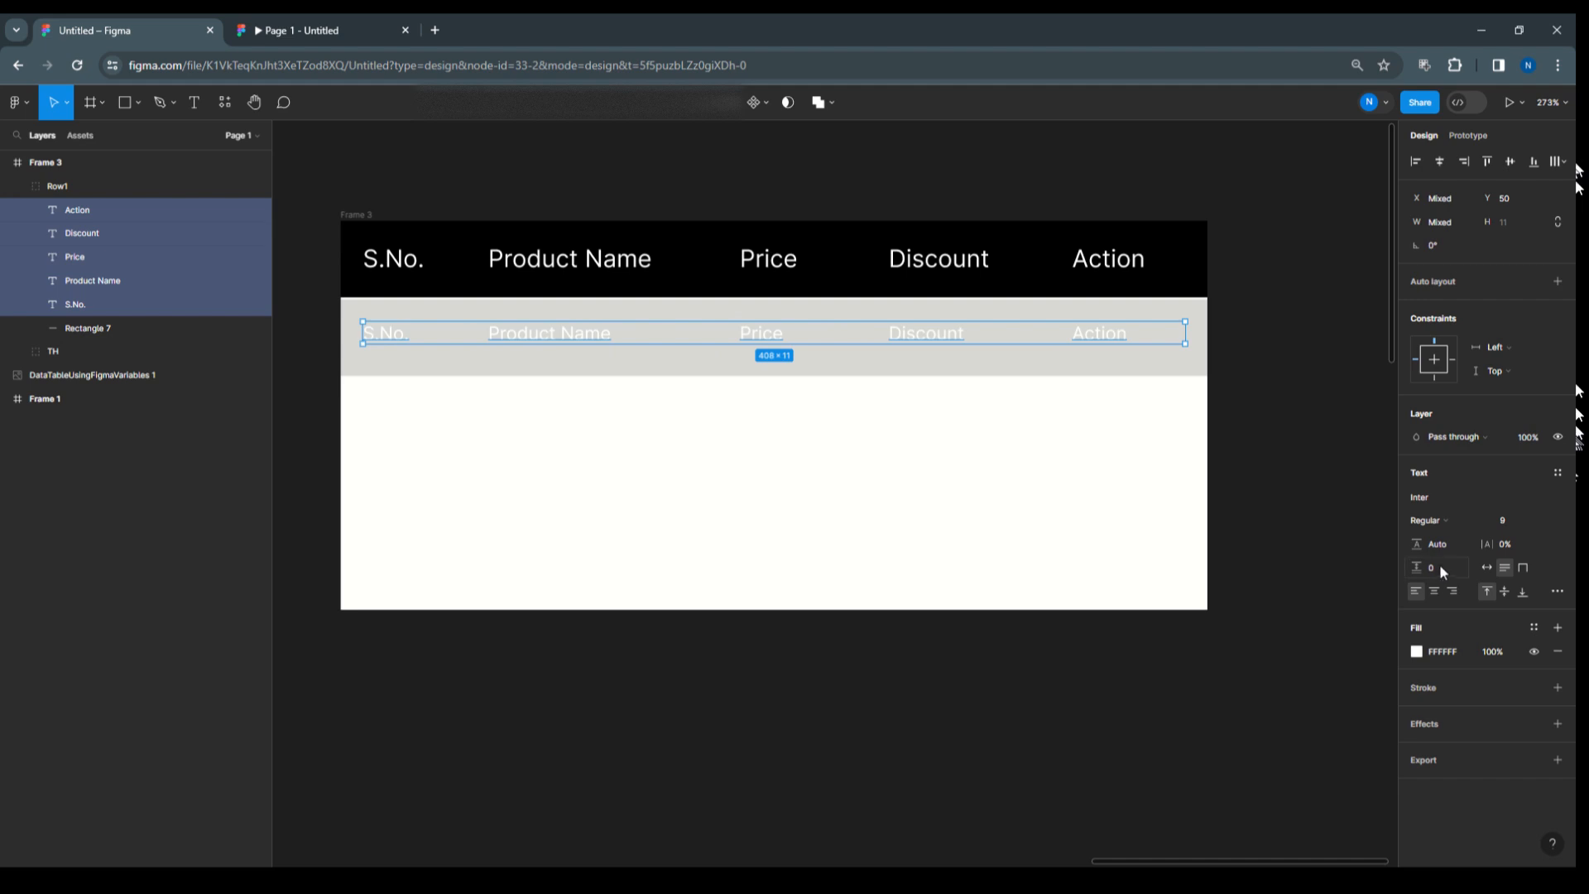
click(1420, 653)
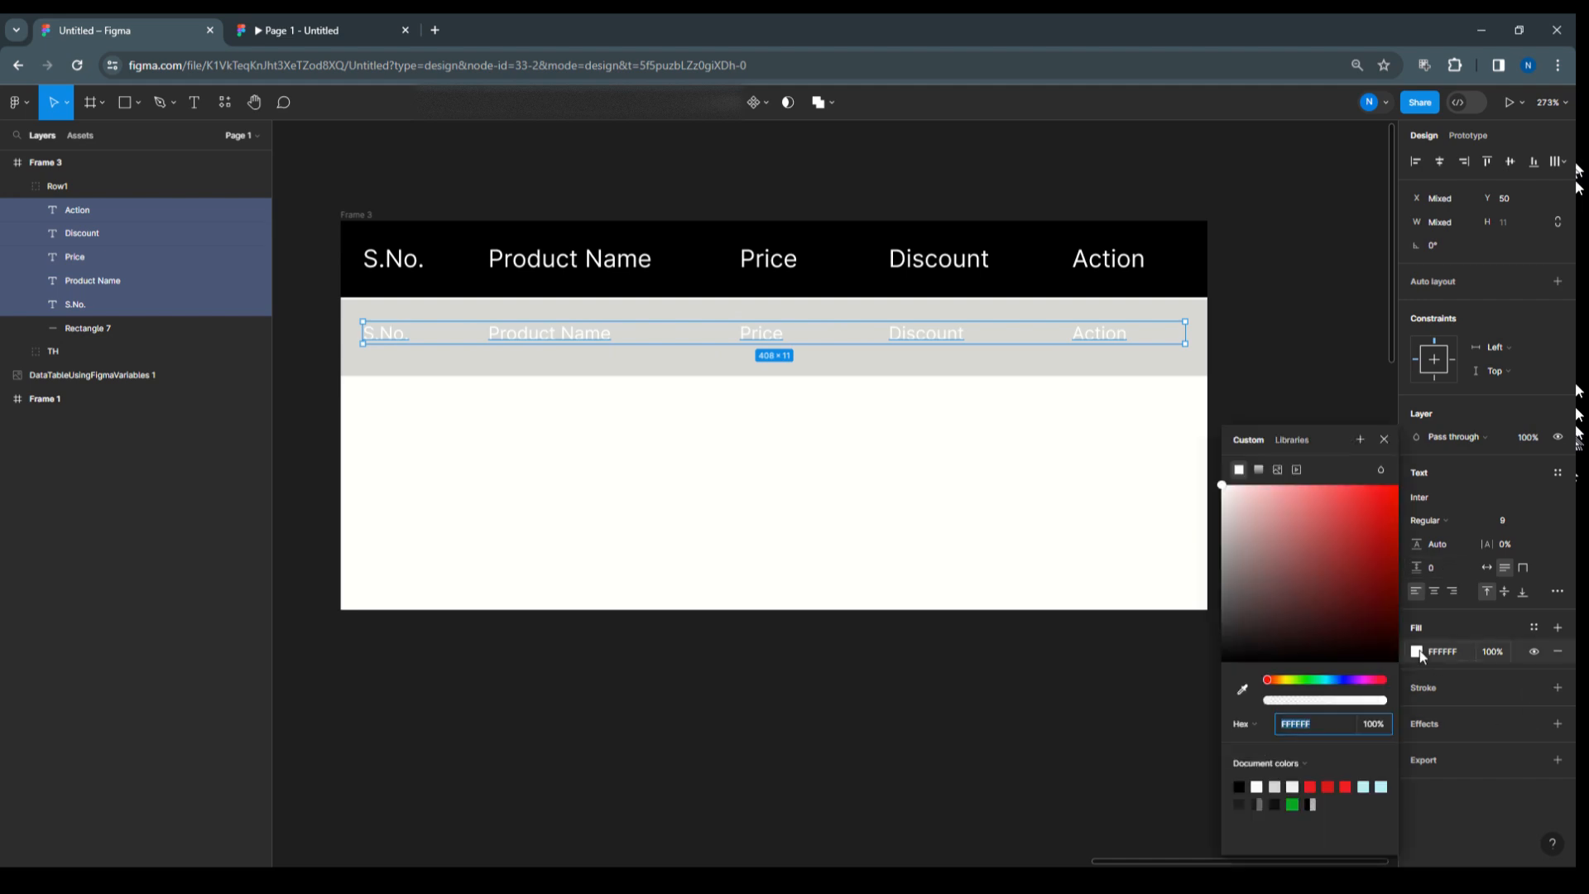
click(1241, 786)
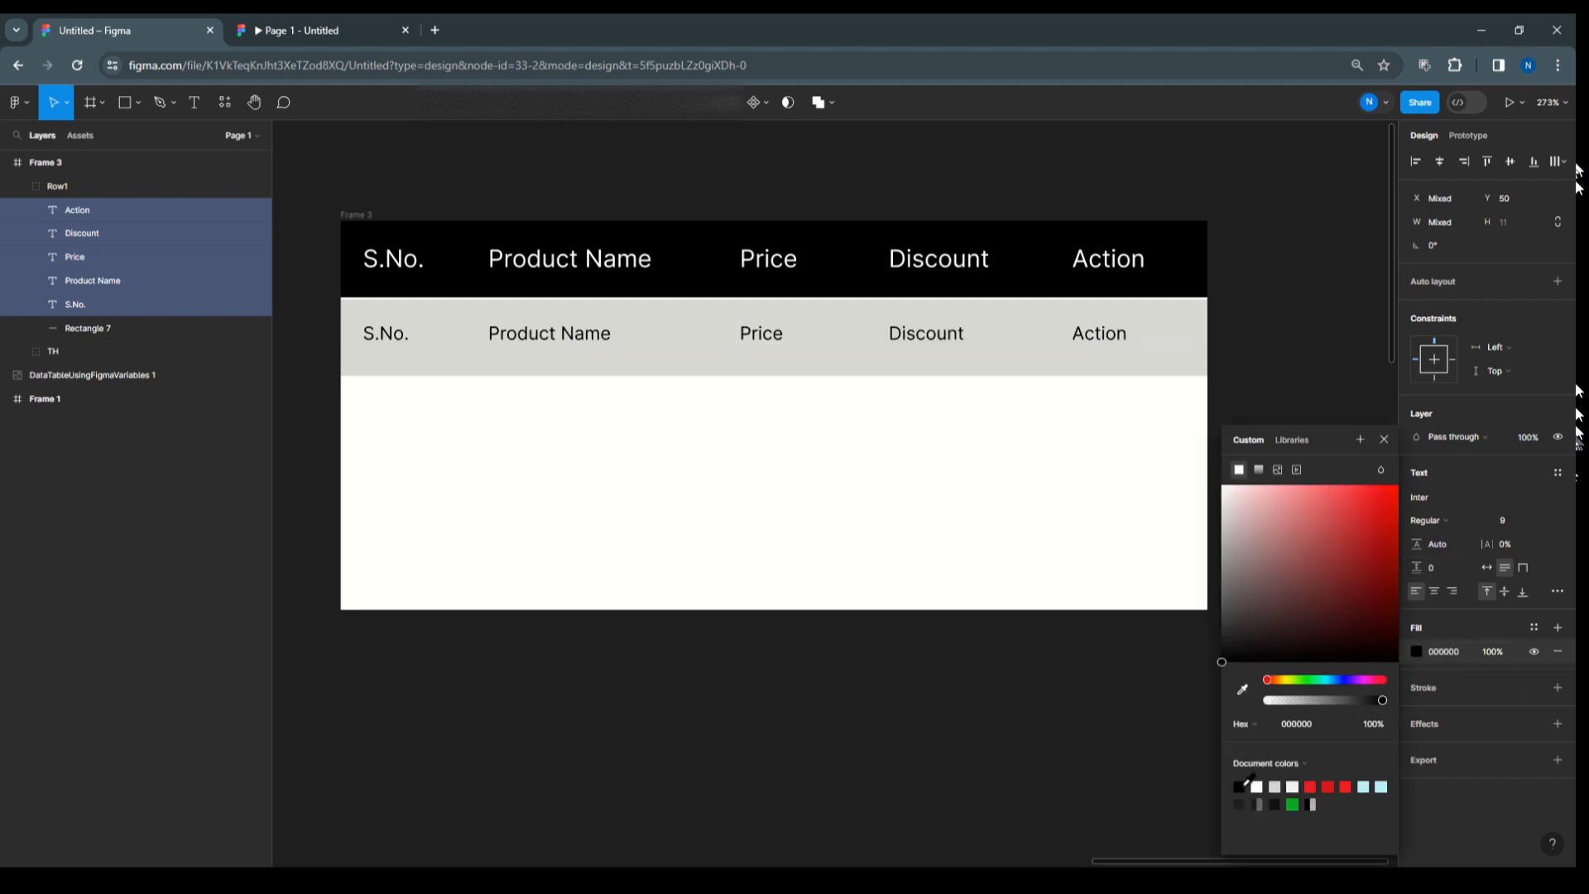
click(968, 652)
click(480, 354)
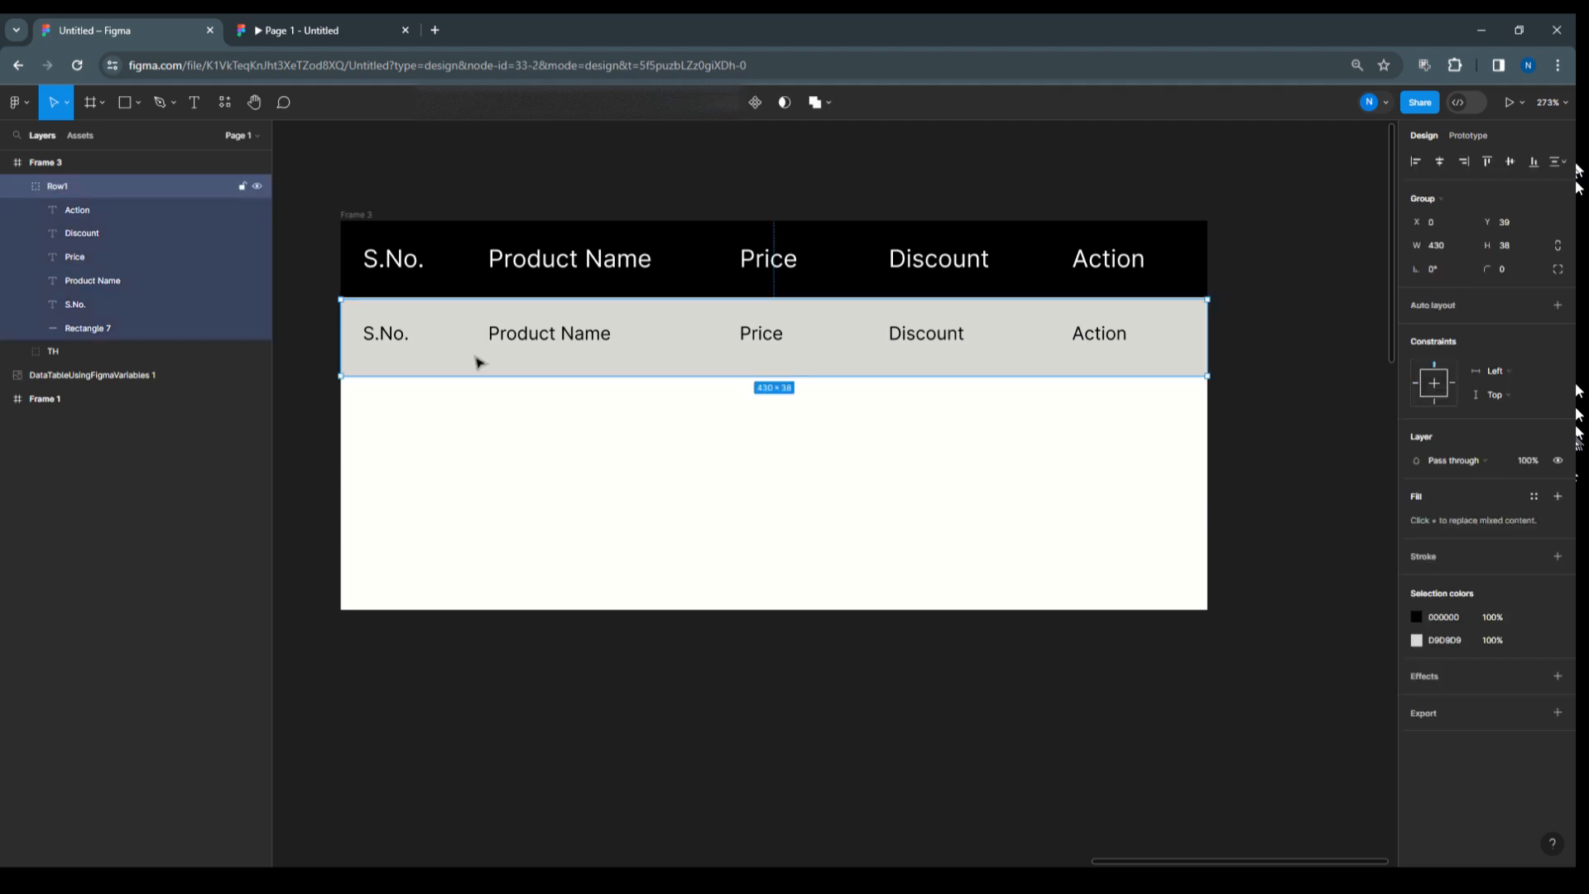
click(72, 325)
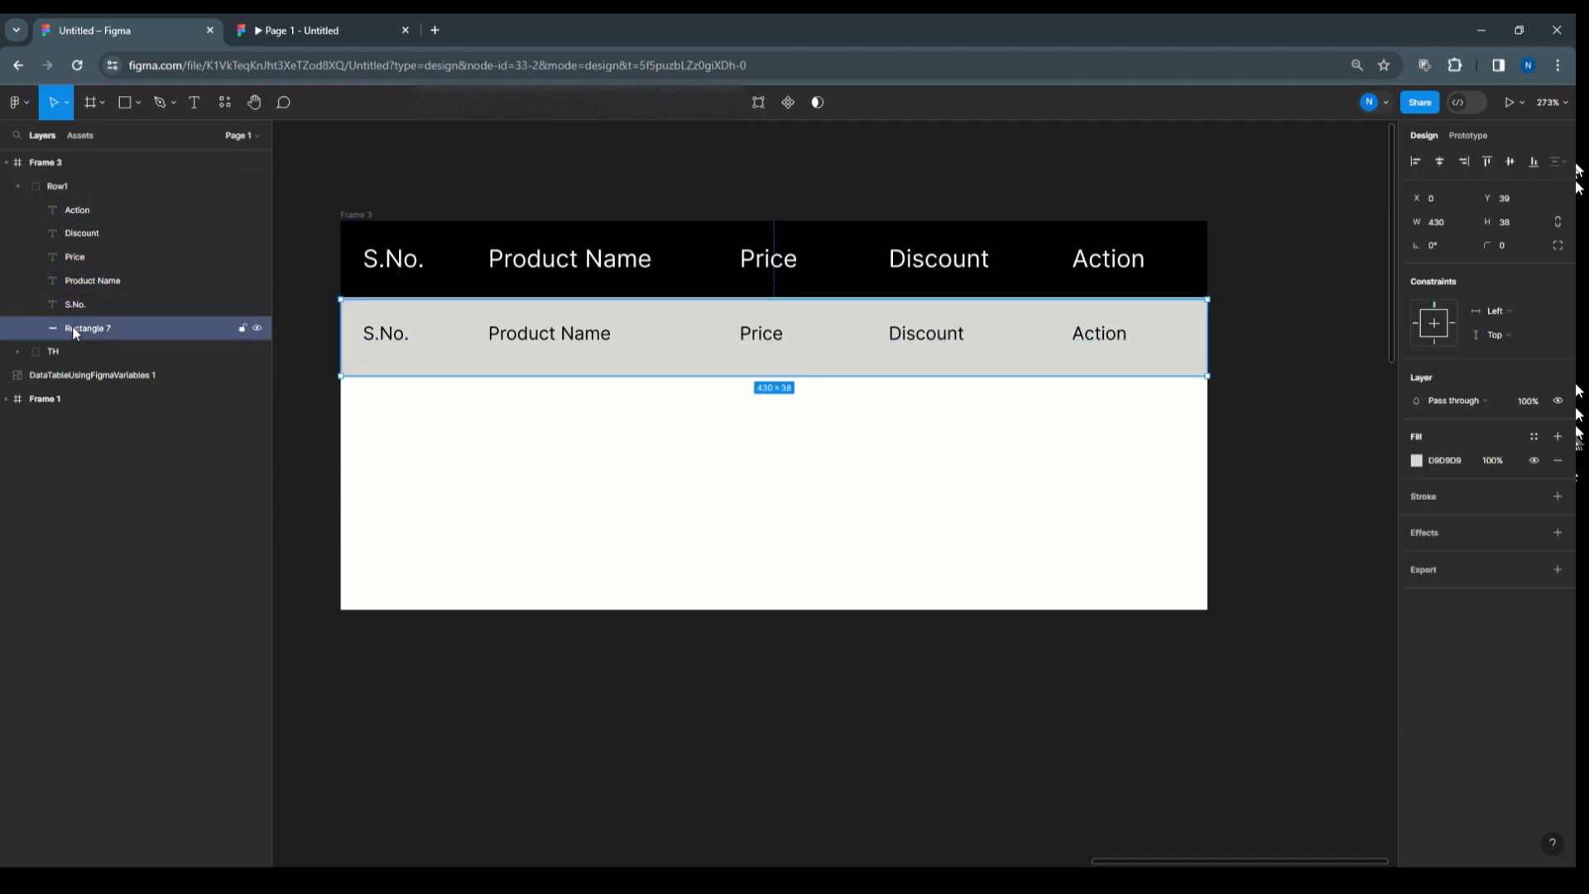
shift+click(76, 306)
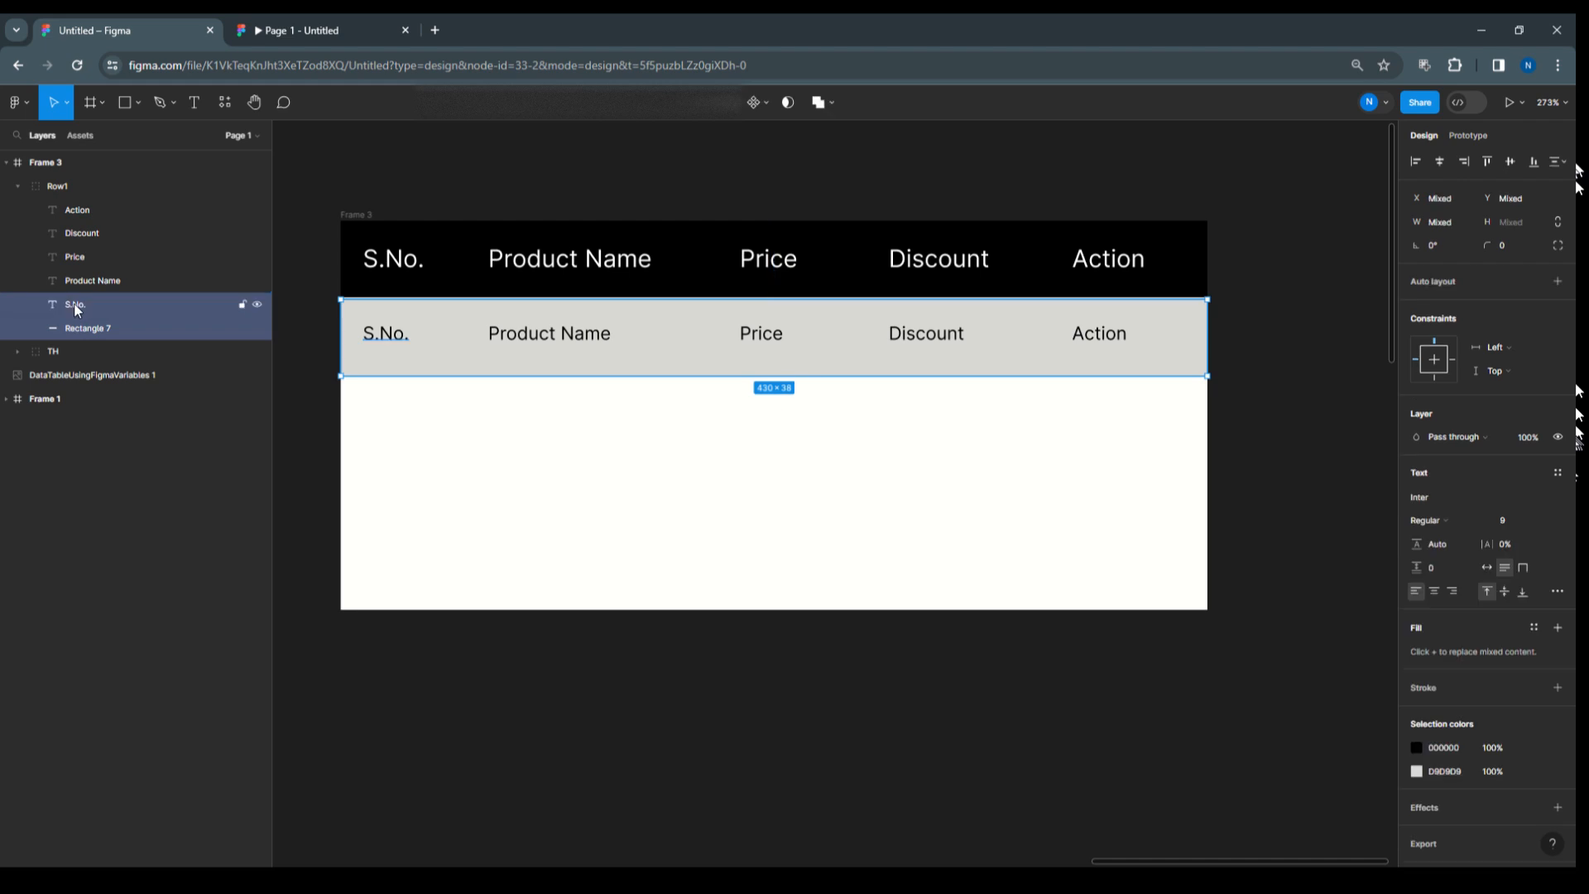
shift+click(77, 285)
shift+click(78, 260)
shift+click(81, 235)
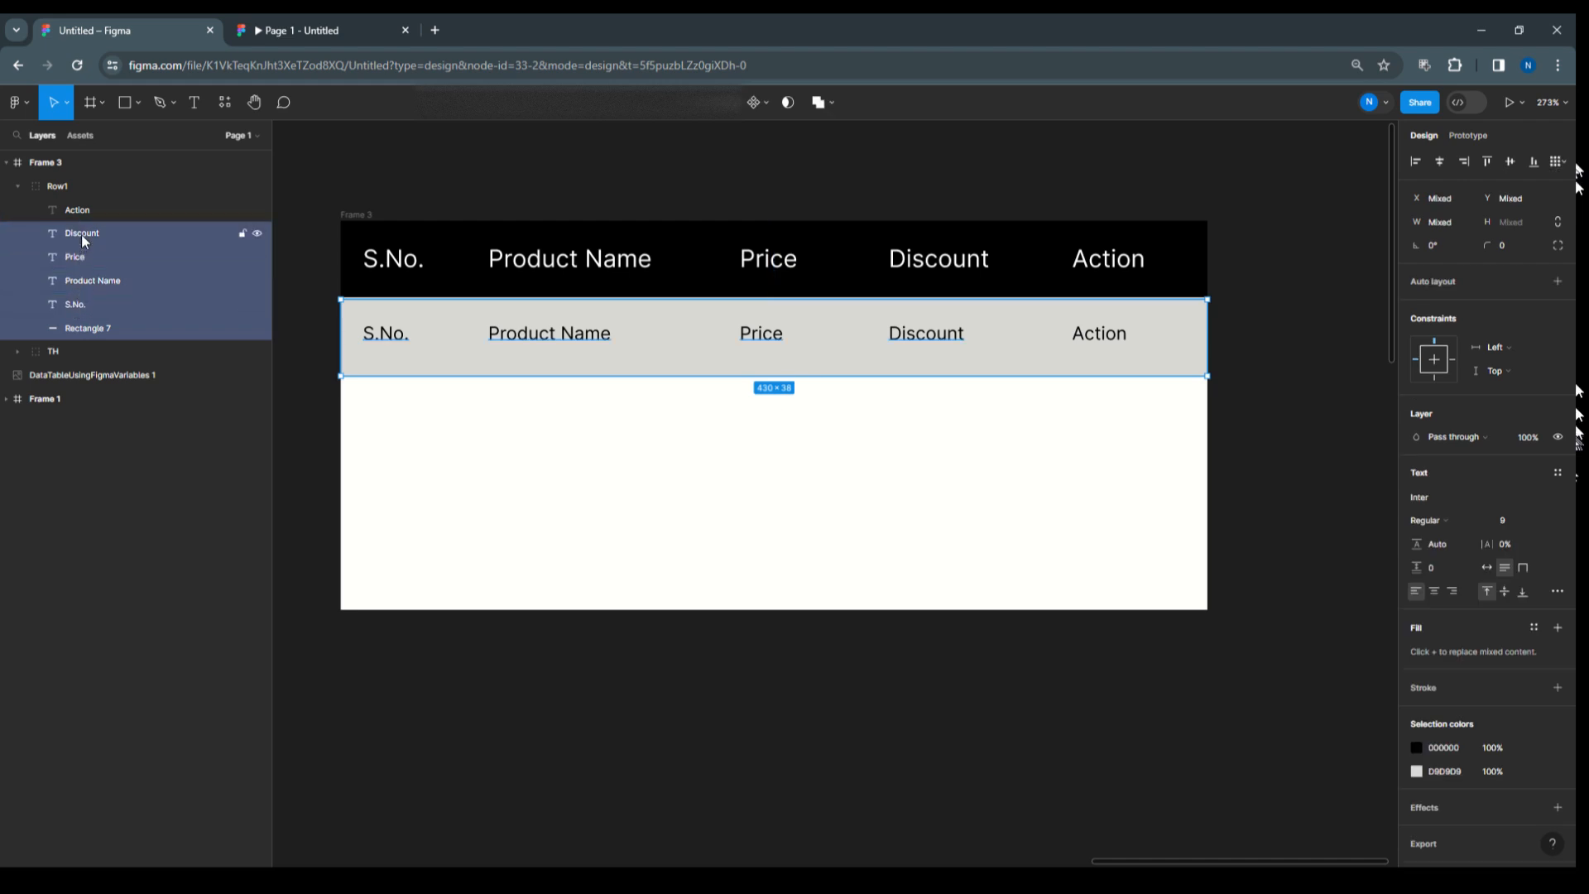
shift+click(81, 211)
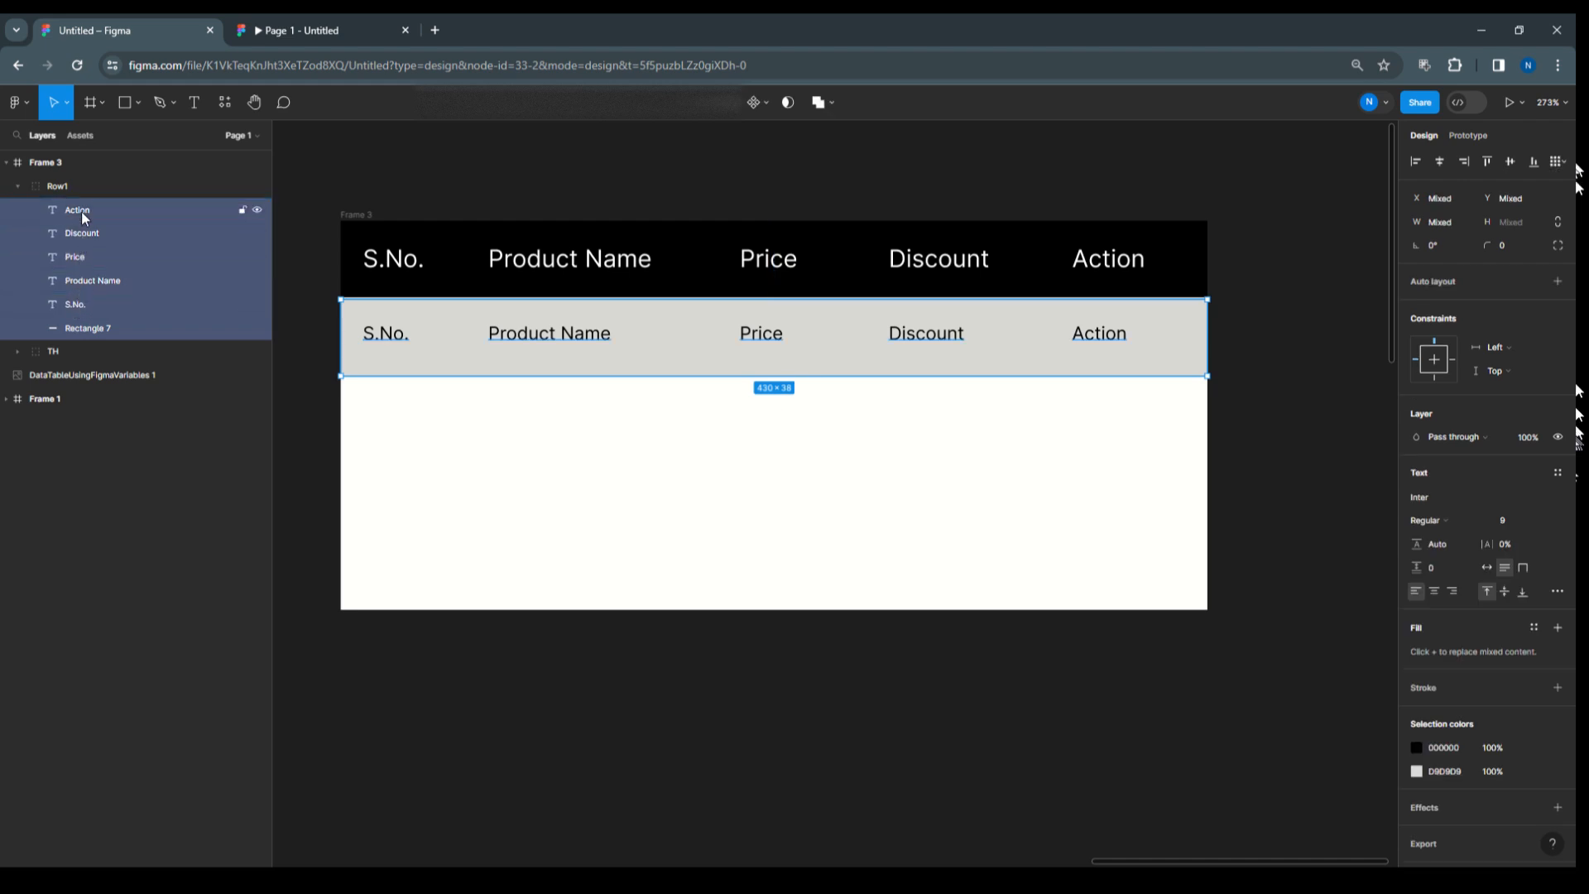
Move Rectangle 7 out of the Row1 group, directly beneath it in the layer order, and collapse the group.
click(78, 328)
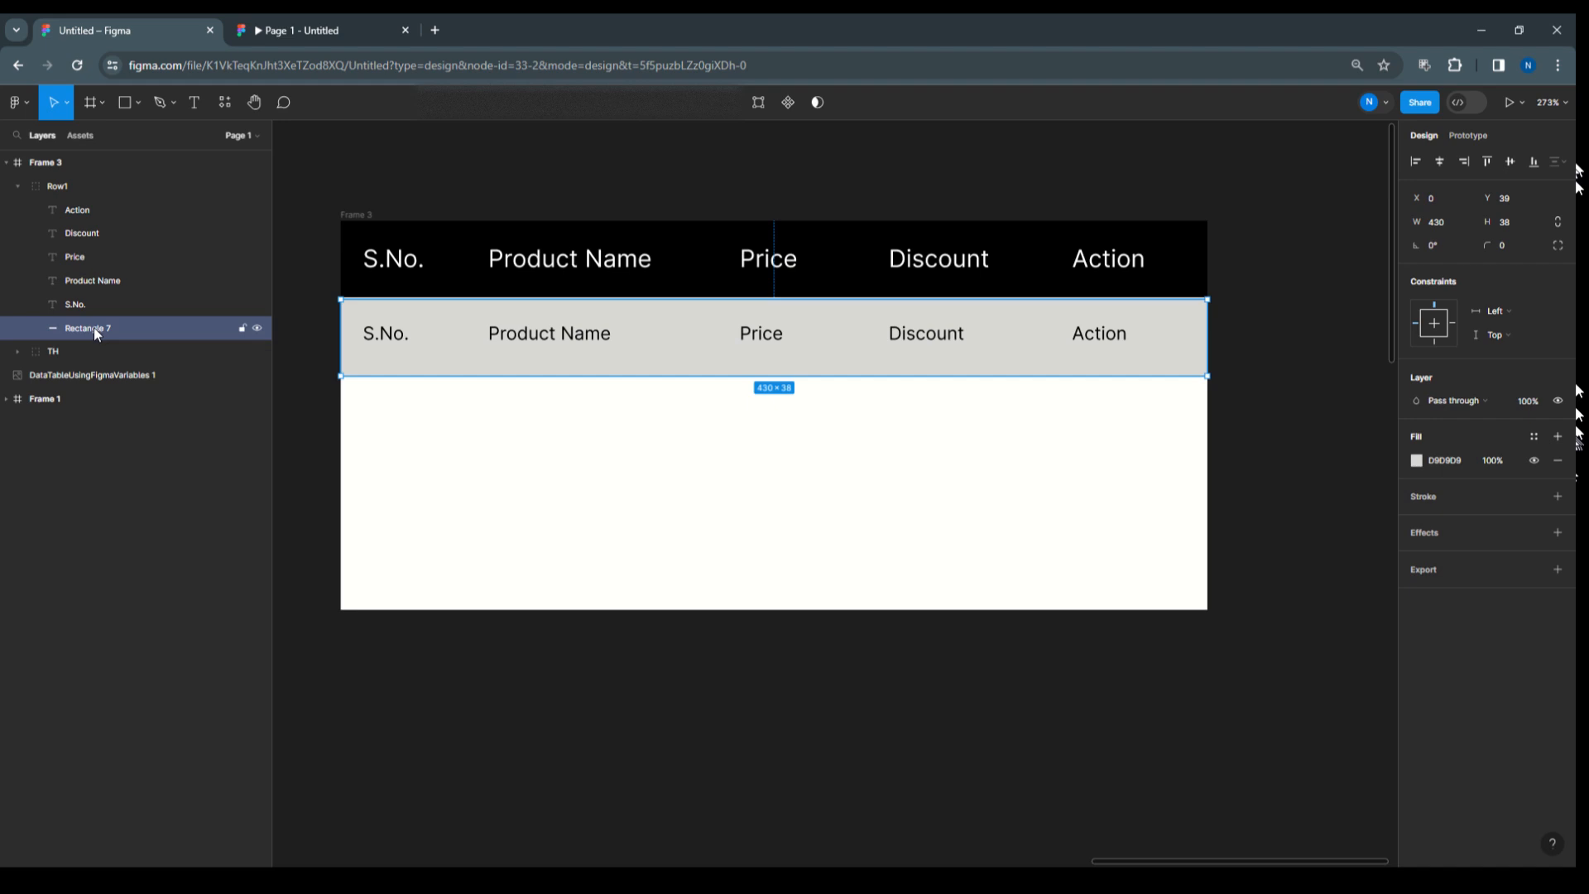
drag(93, 327, 23, 331)
click(38, 186)
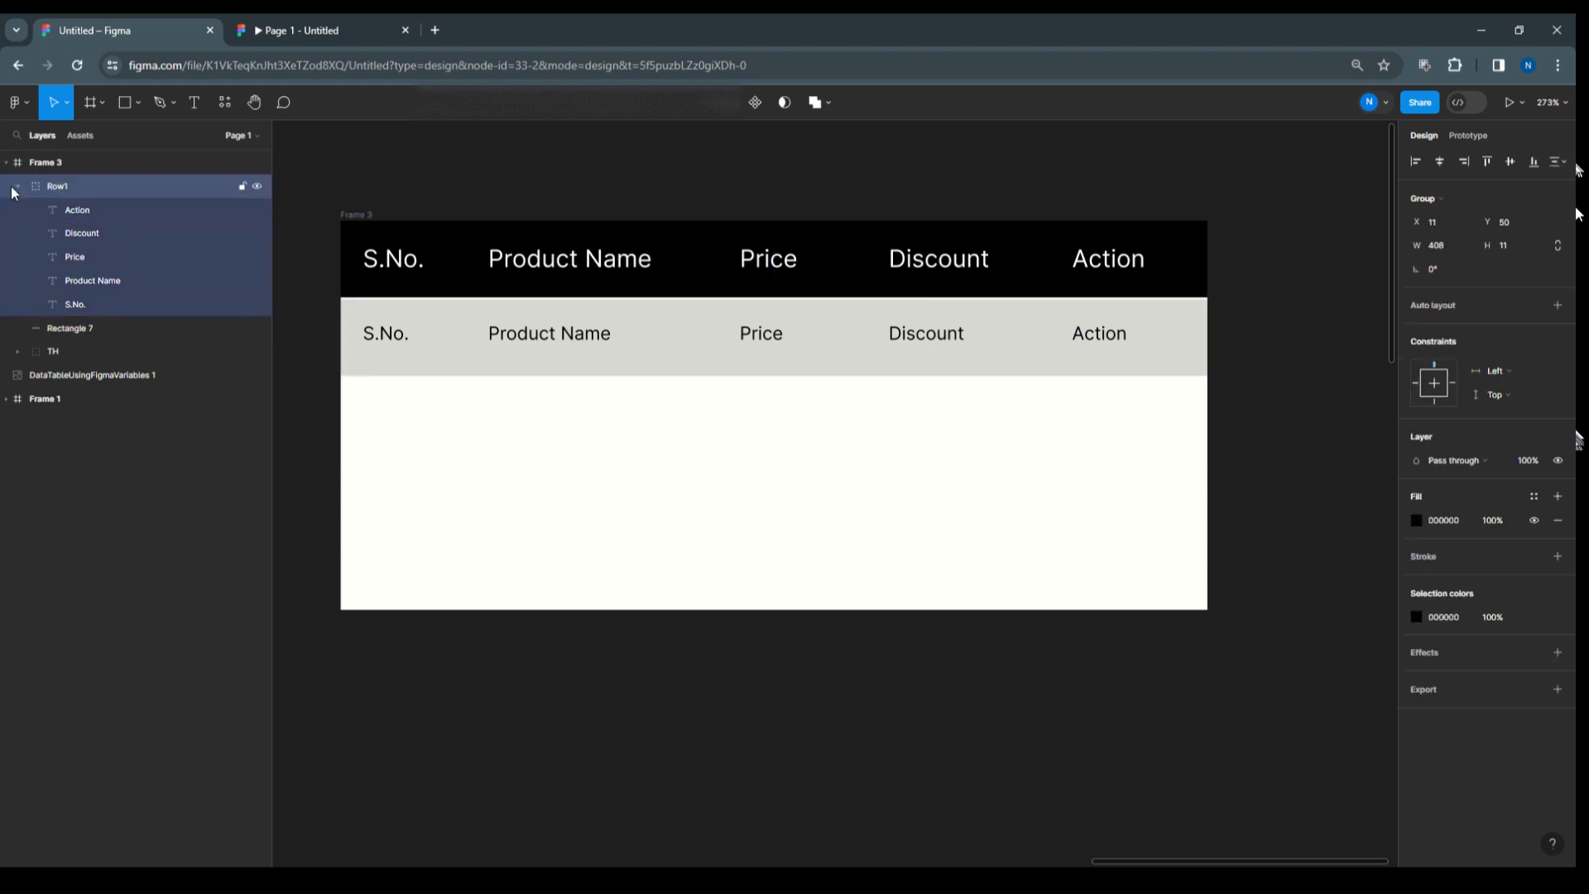
click(14, 187)
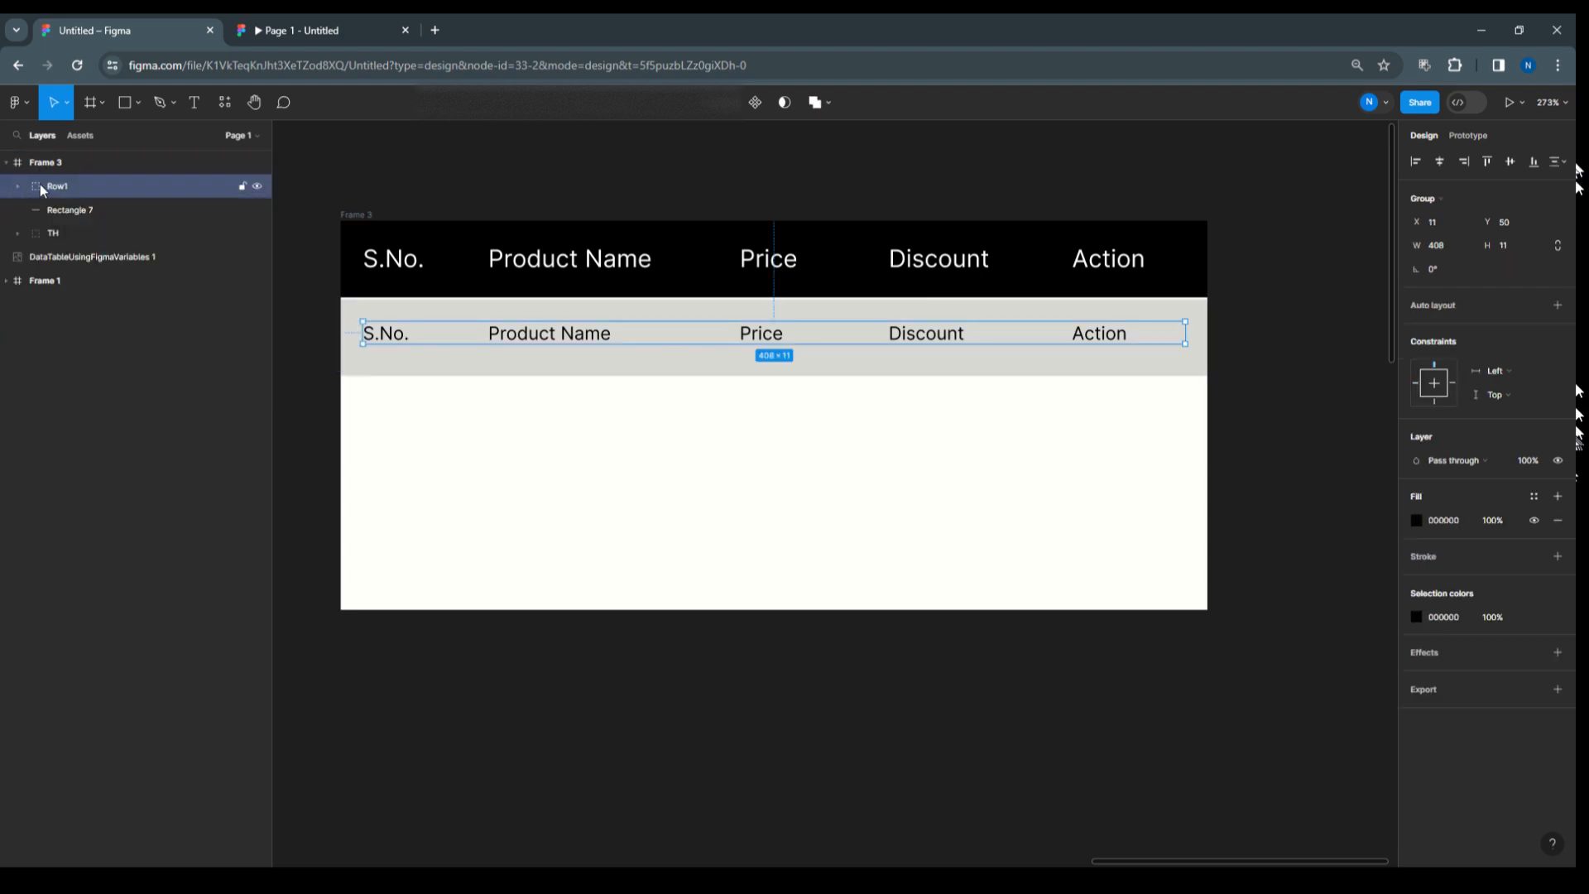
Align the Row1 label group and Rectangle 7 on their horizontal and vertical centers.
shift+click(77, 207)
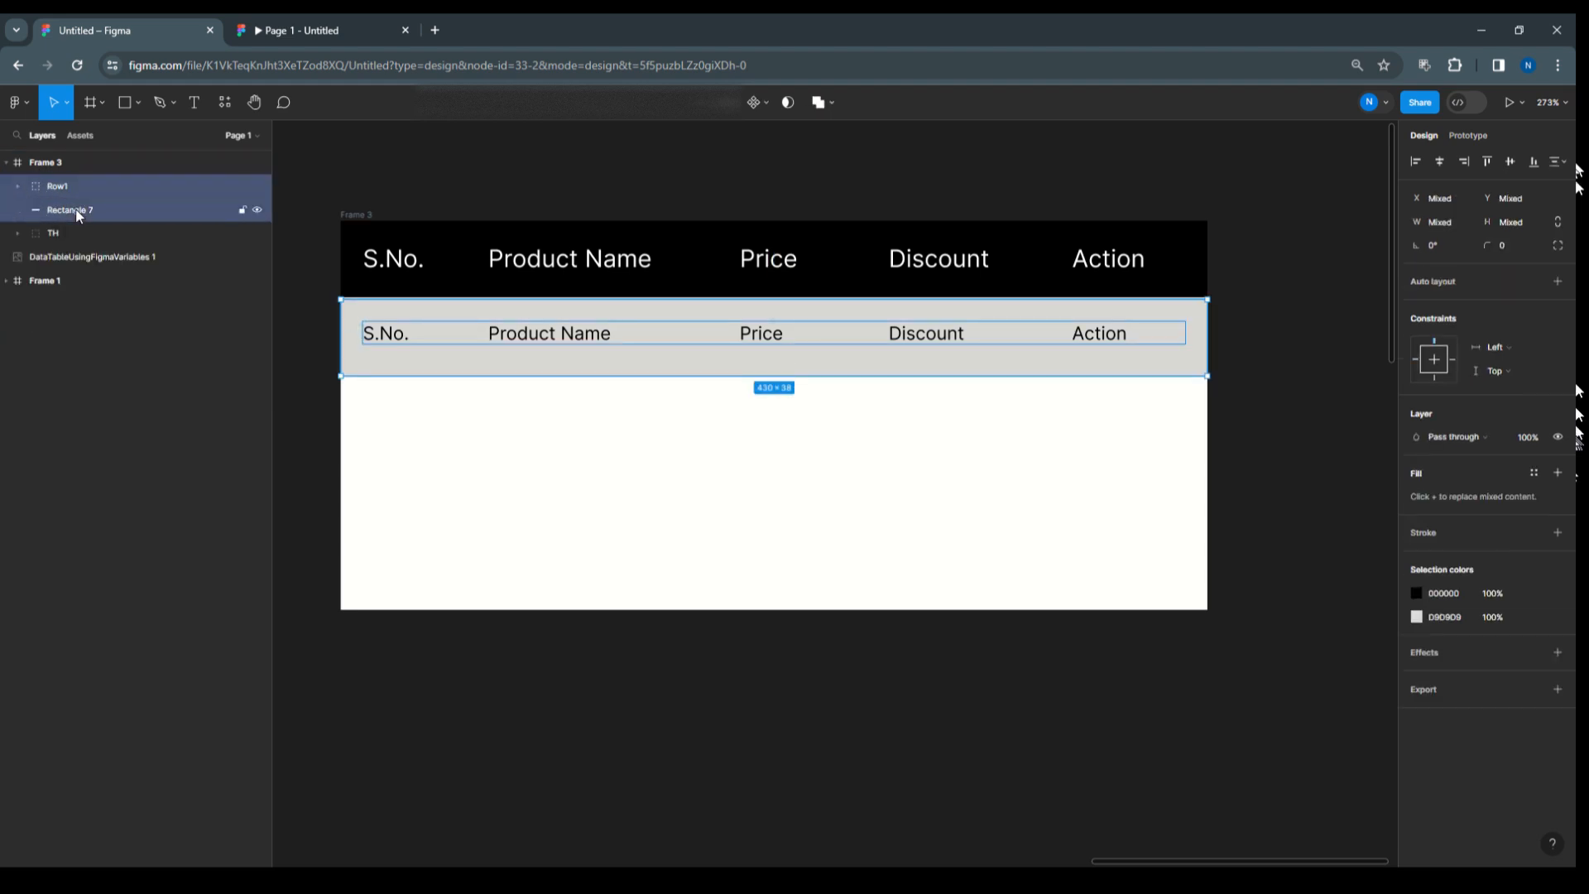
click(1448, 159)
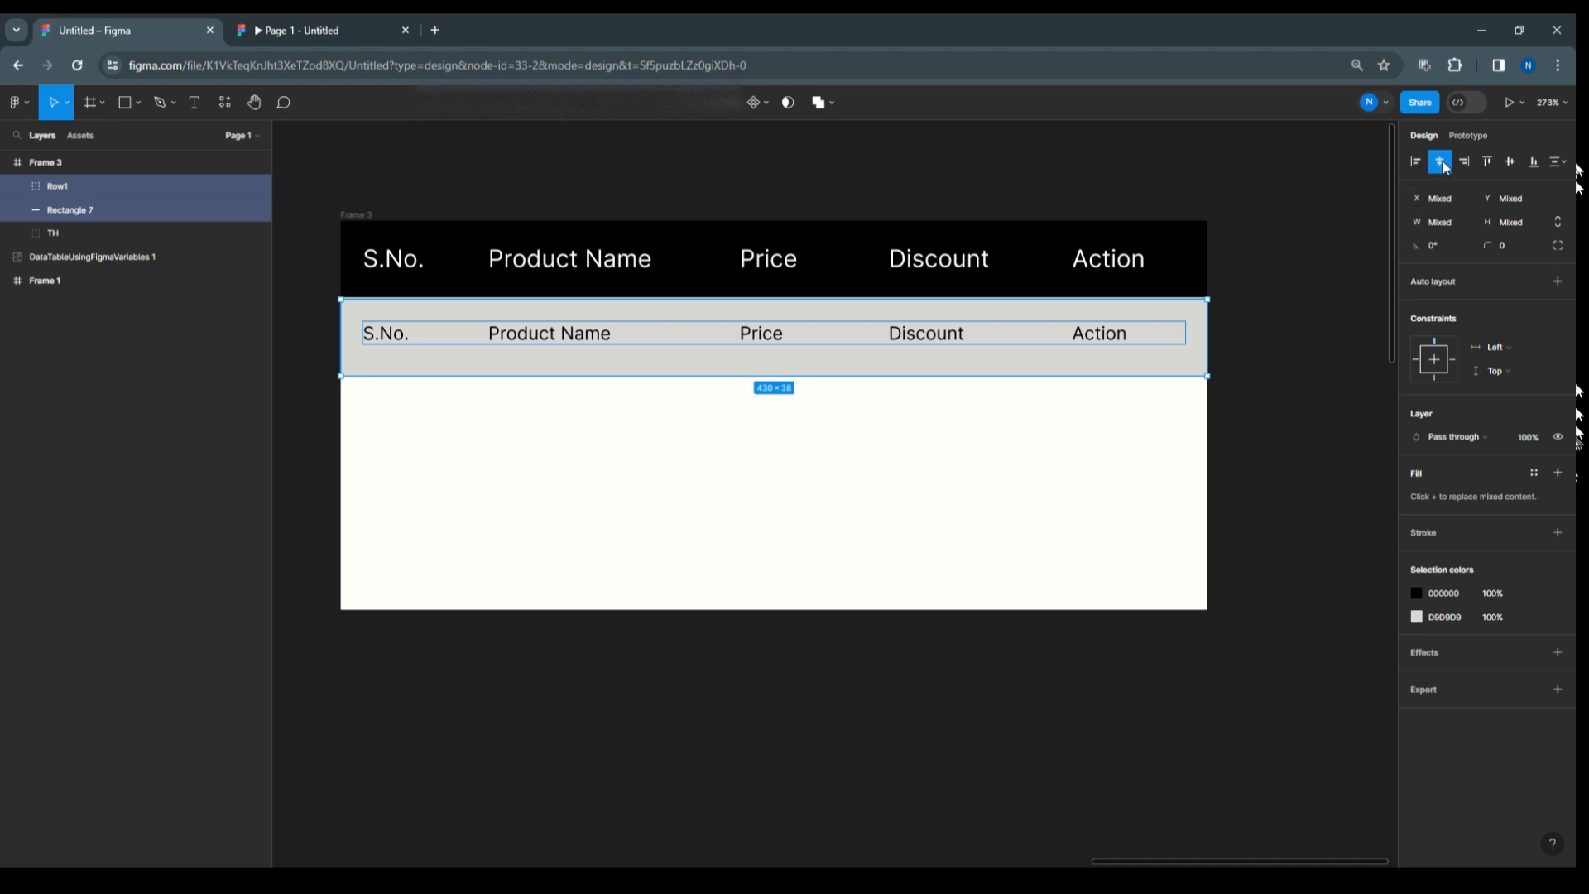
click(1515, 162)
click(1233, 343)
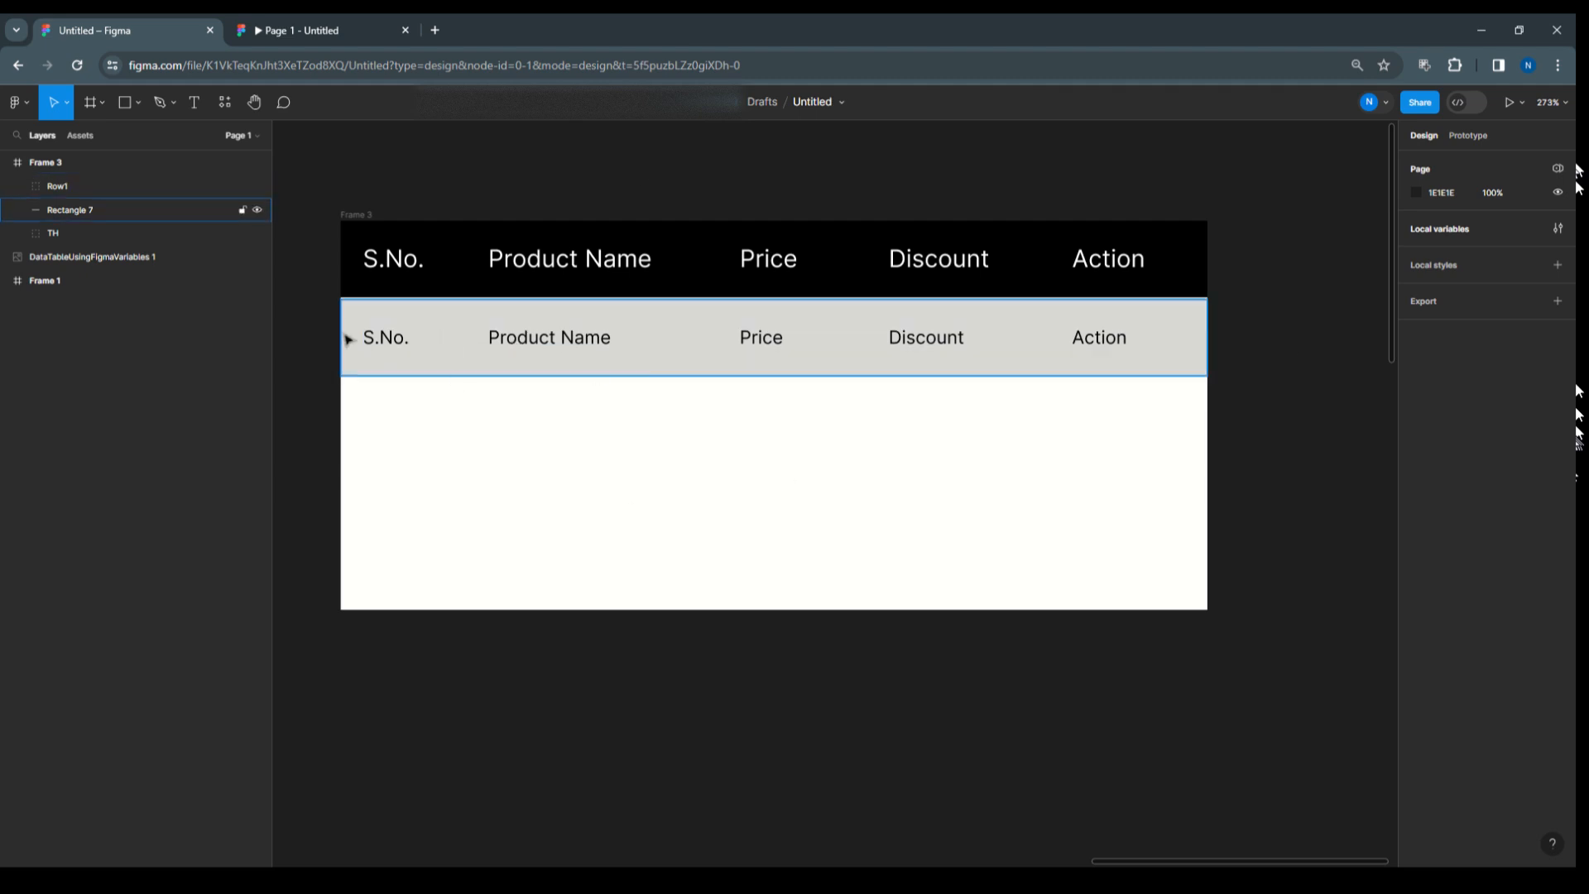
Move Rectangle 7 back into the Row1 group below the text labels and collapse the group.
click(19, 187)
drag(72, 329, 107, 312)
click(18, 187)
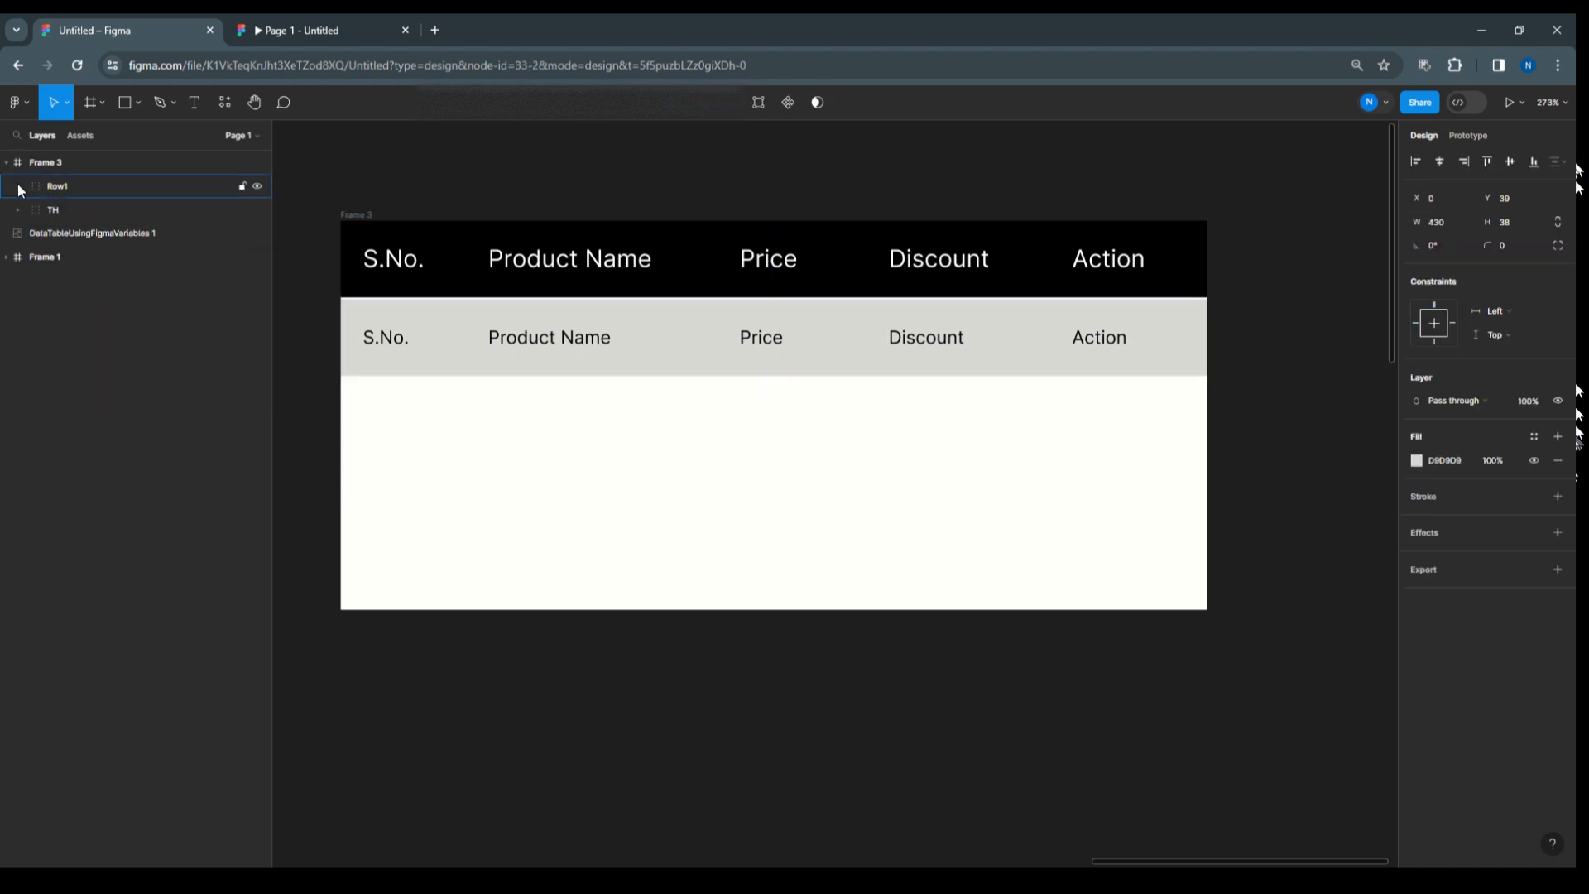
click(1288, 329)
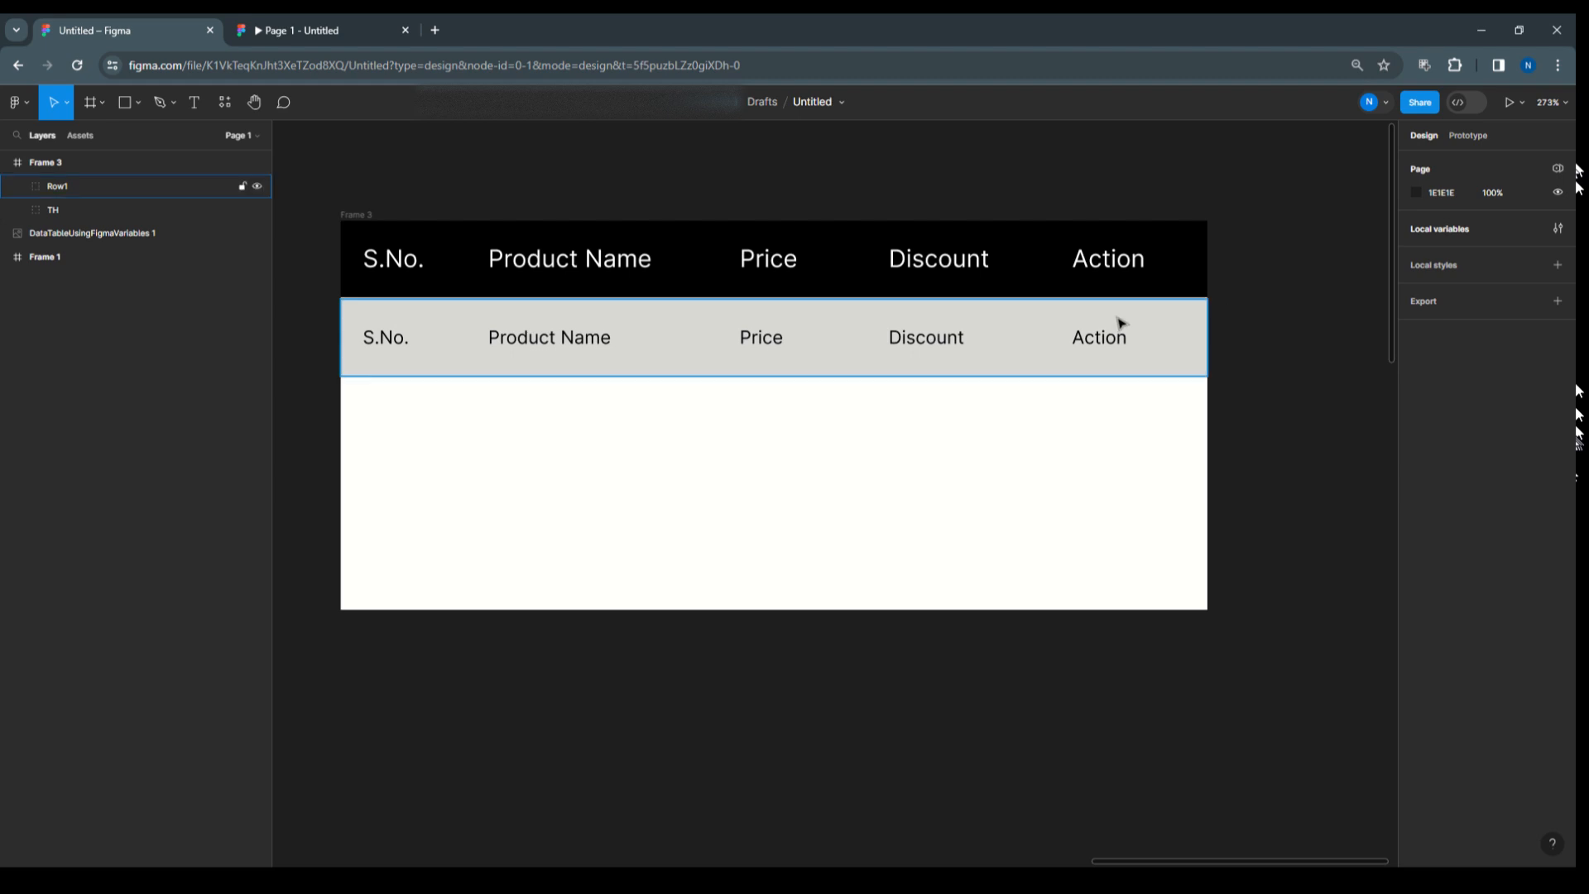
click(1179, 350)
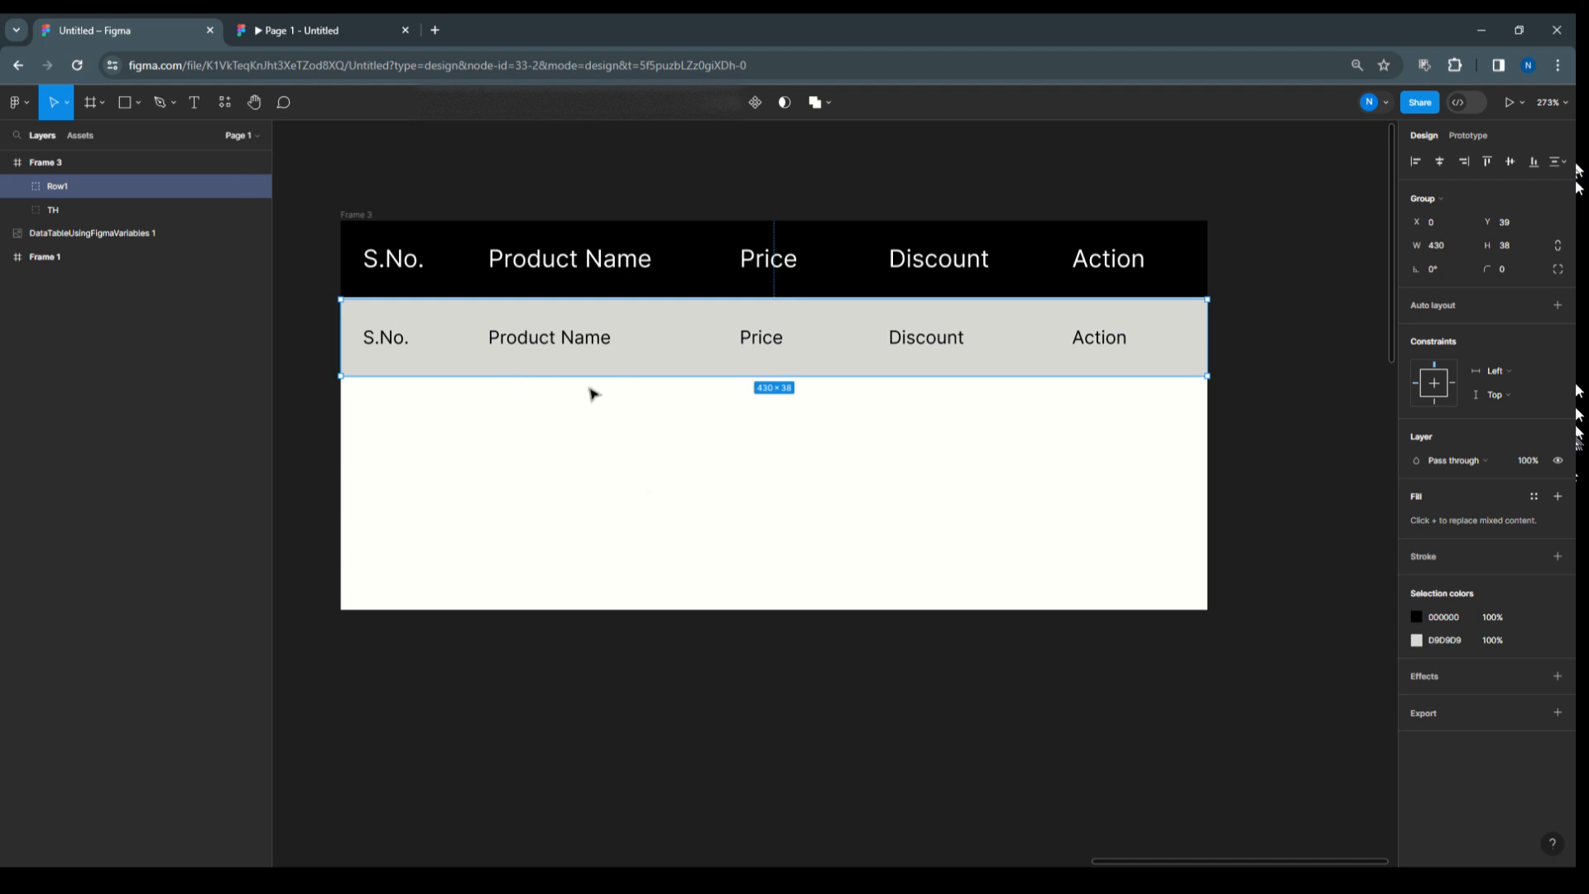
click(1310, 211)
Create a new local variable collection named DataTable.
click(1475, 228)
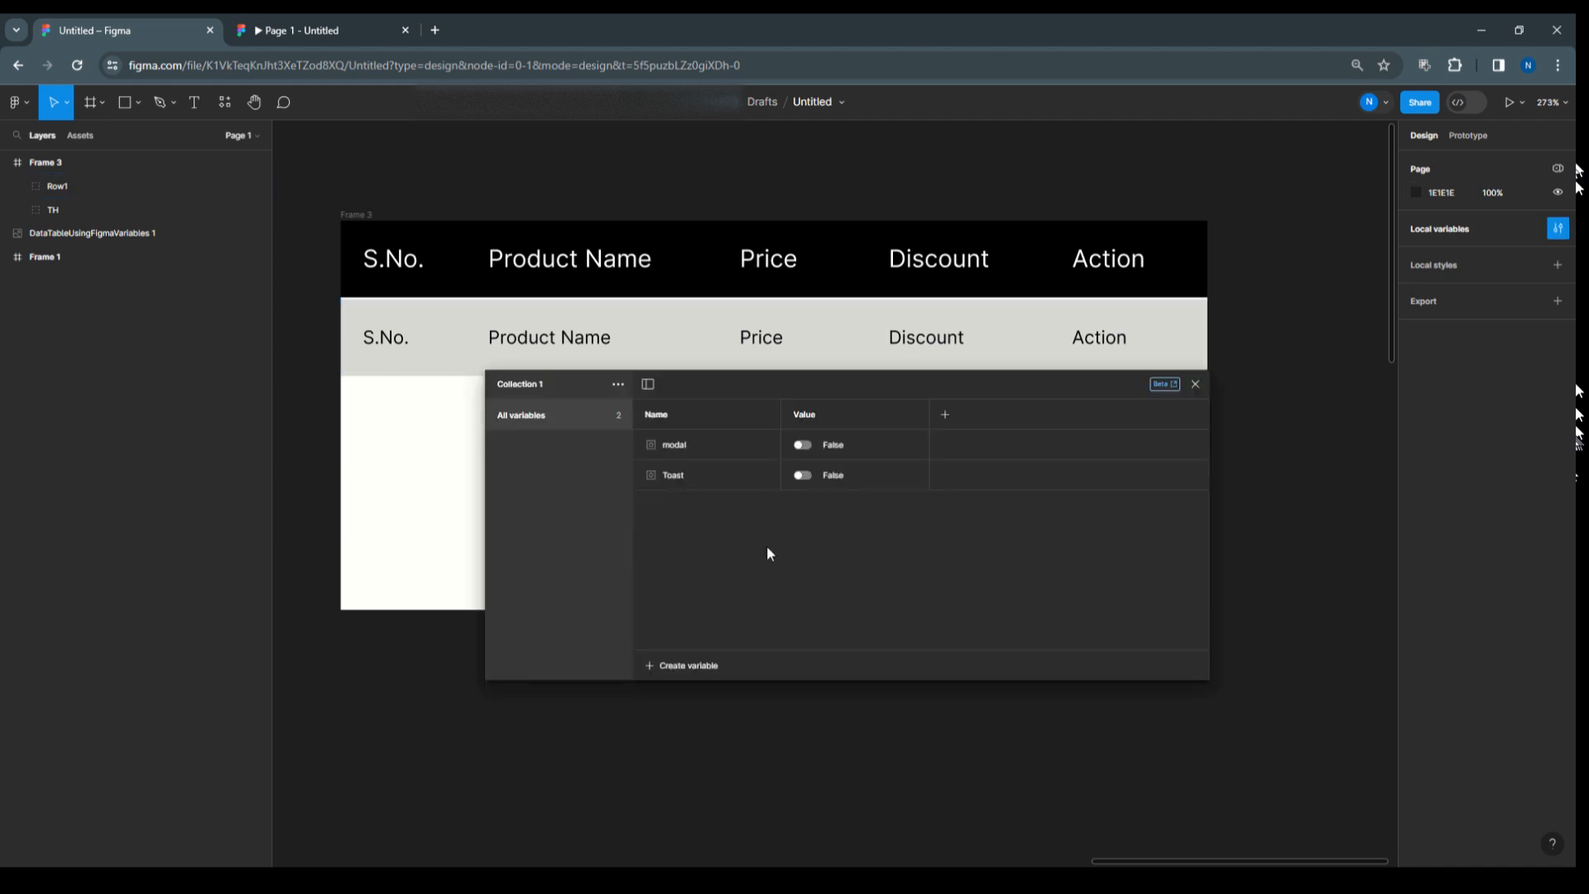
click(619, 384)
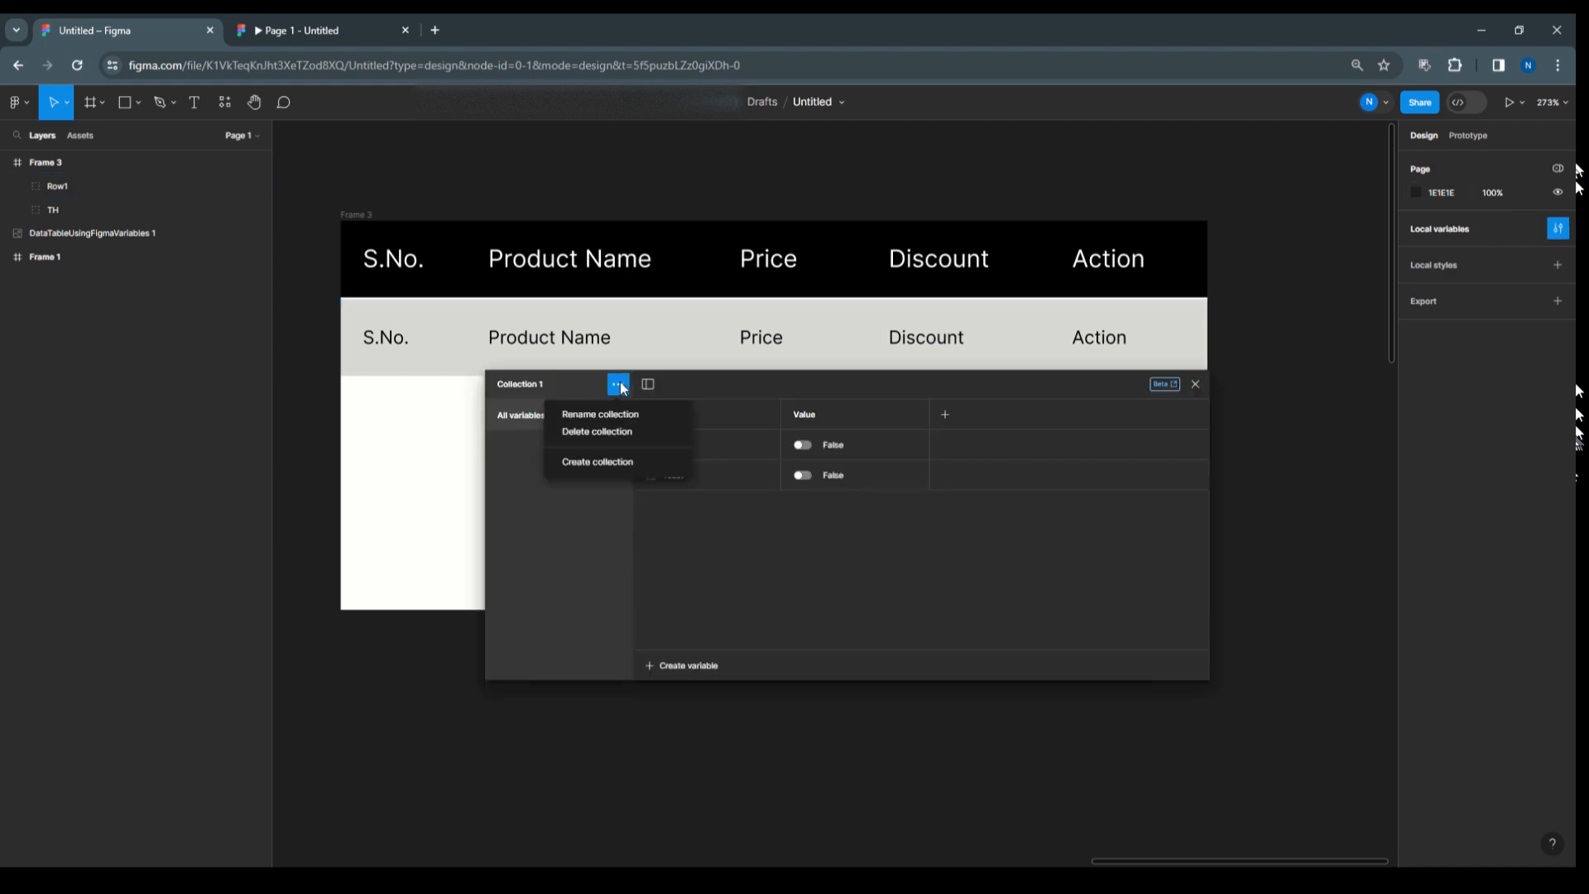
click(616, 462)
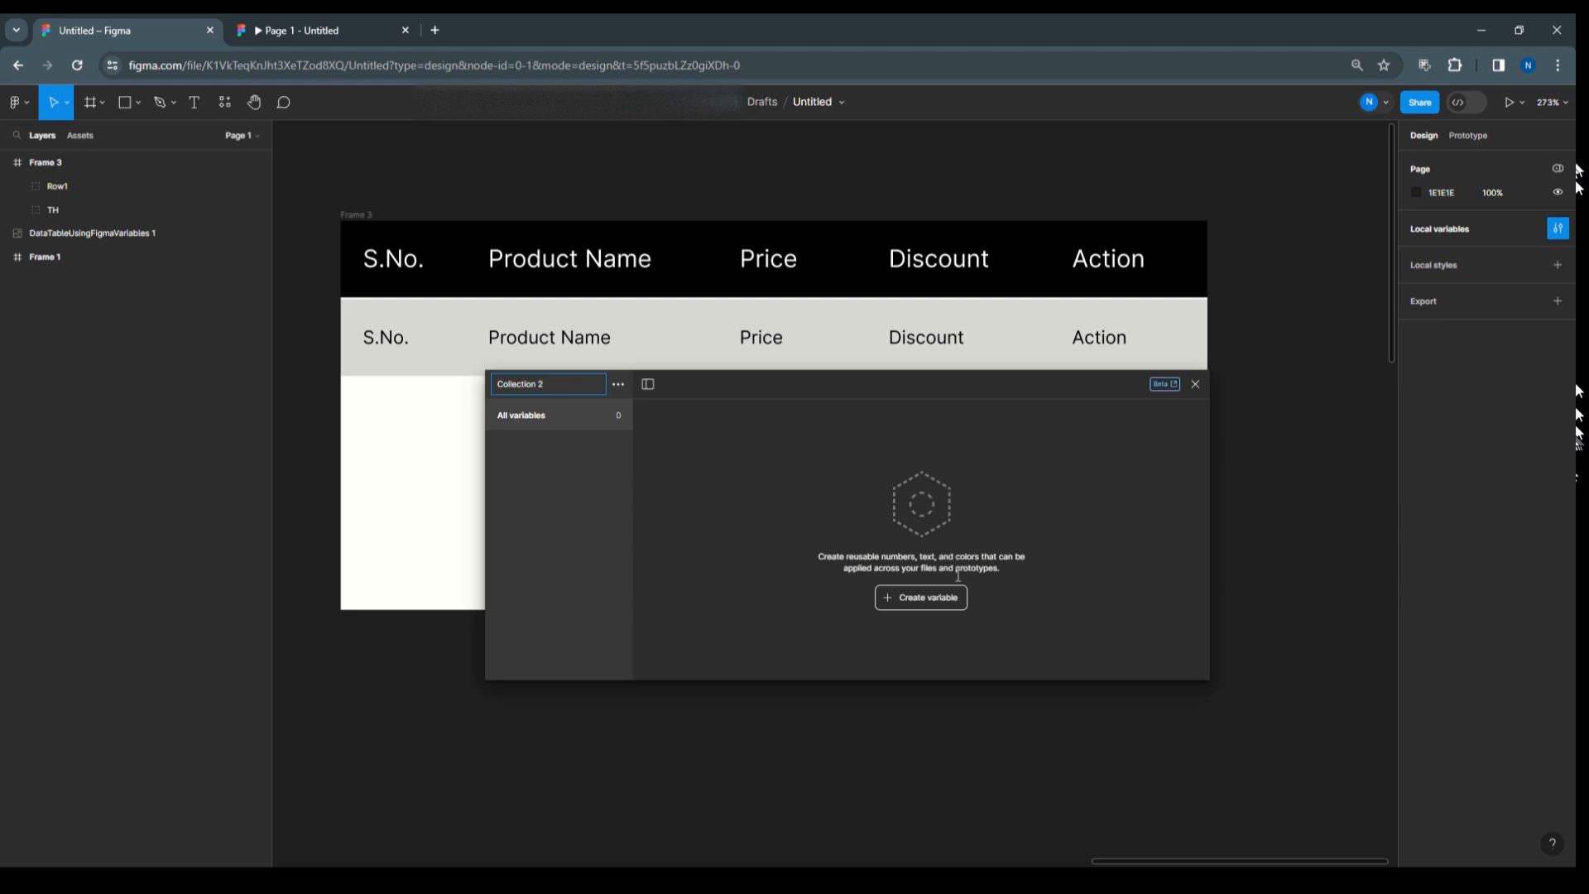
drag(560, 387, 479, 387)
text(DataTable)
Create a string variable named SNo with the value 1 in the DataTable collection.
click(922, 594)
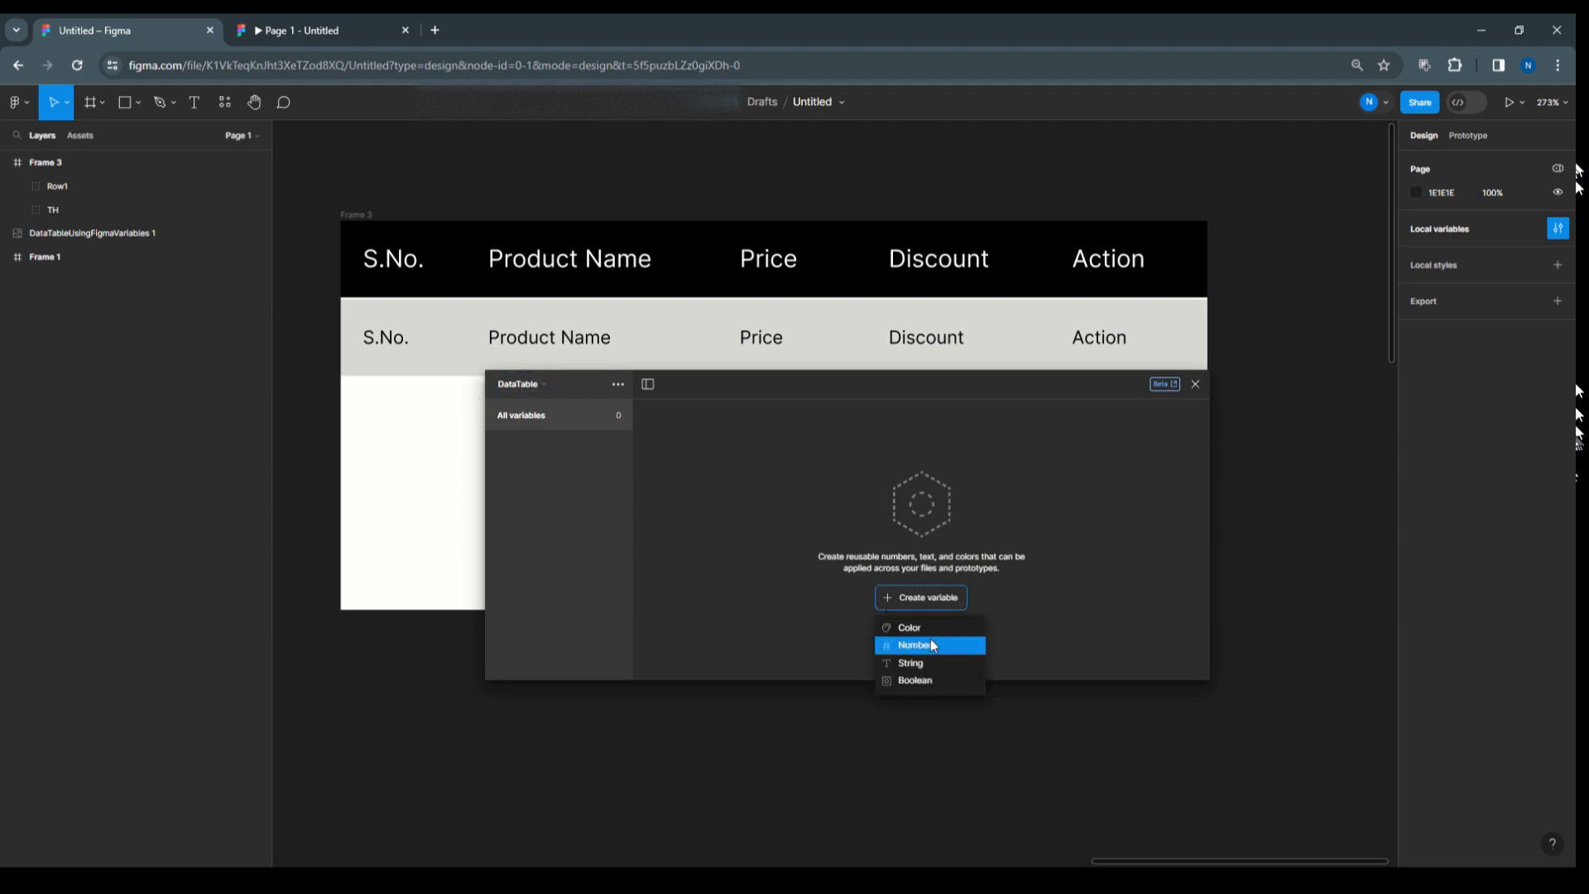
click(932, 662)
drag(723, 396, 677, 441)
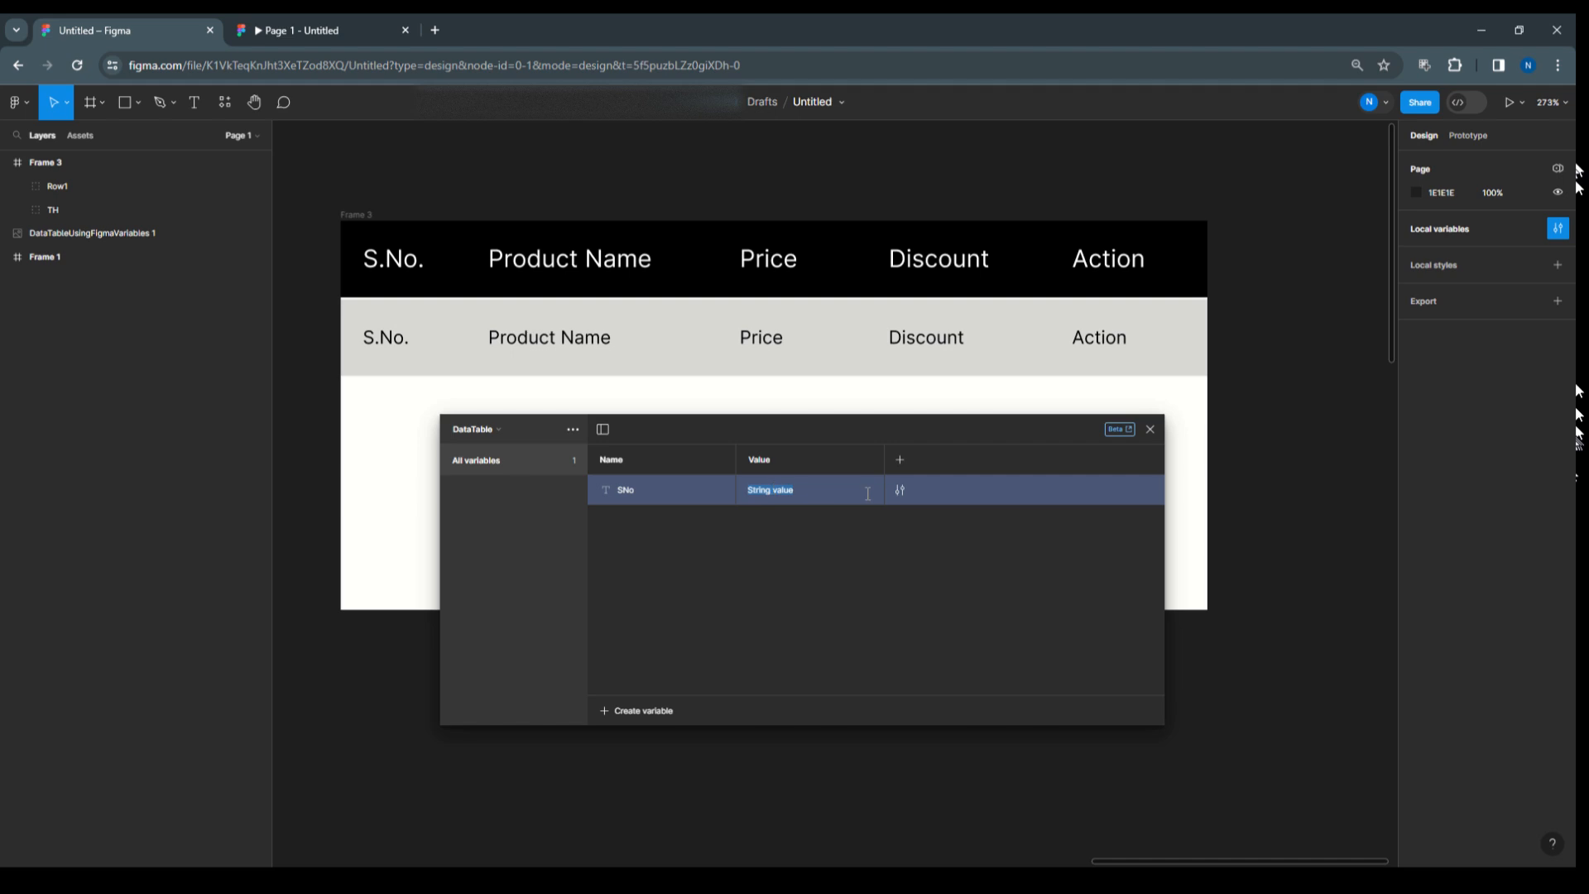
text(1)
Duplicate the SNo variable, name the copy ProductName and set its value to Chair.
right_click(634, 485)
click(671, 532)
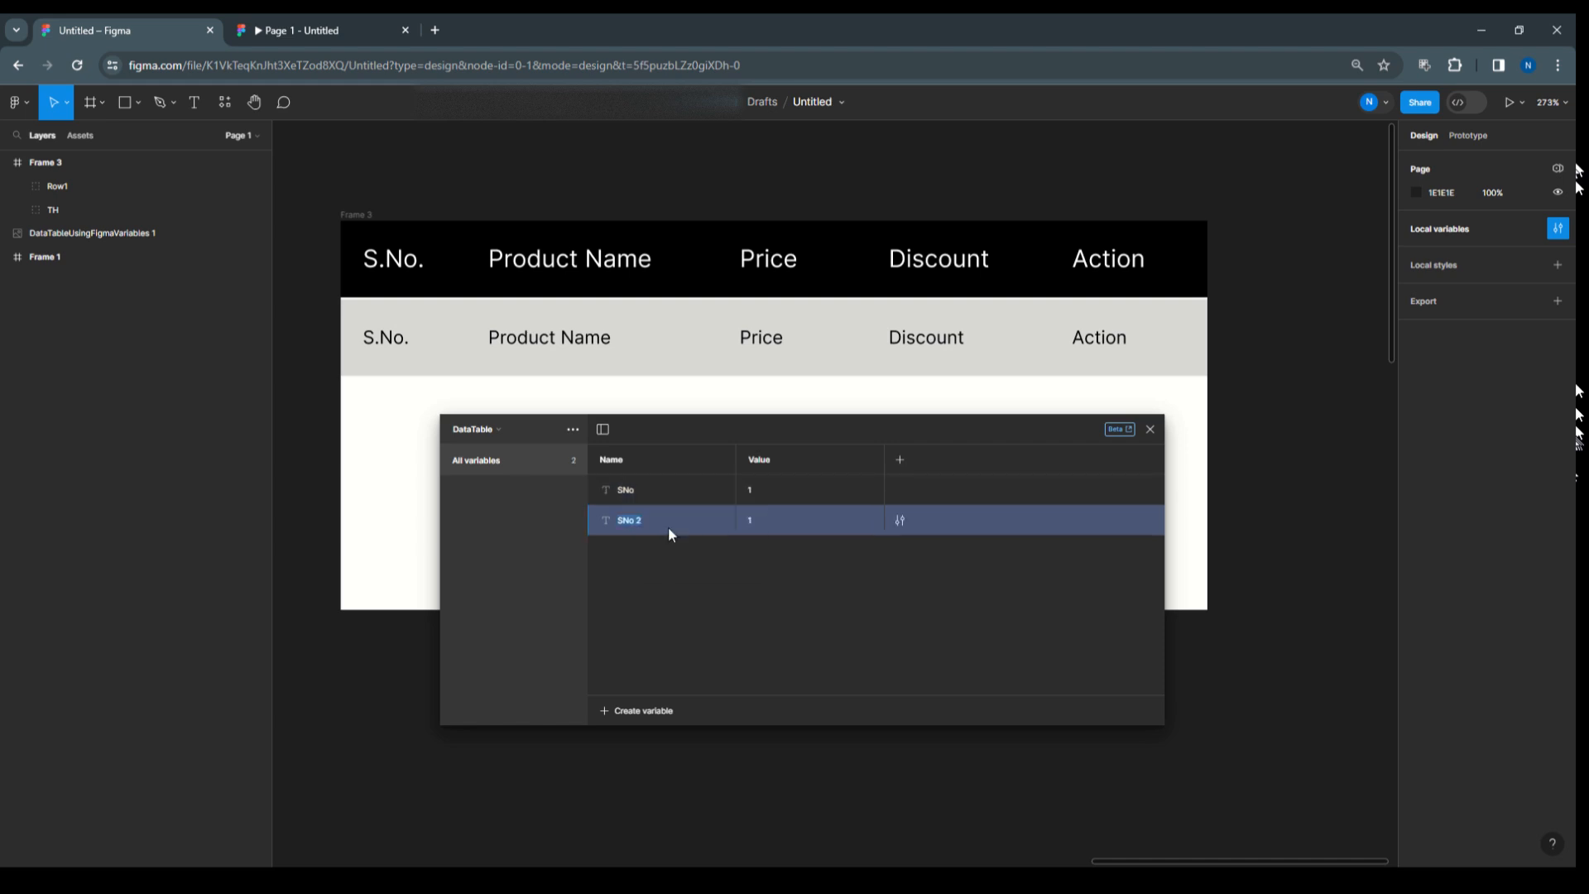
text(Product)
text(Cha)
text(ir)
Duplicate the ProductName variable, name the copy Price and set its value to 500.
right_click(701, 525)
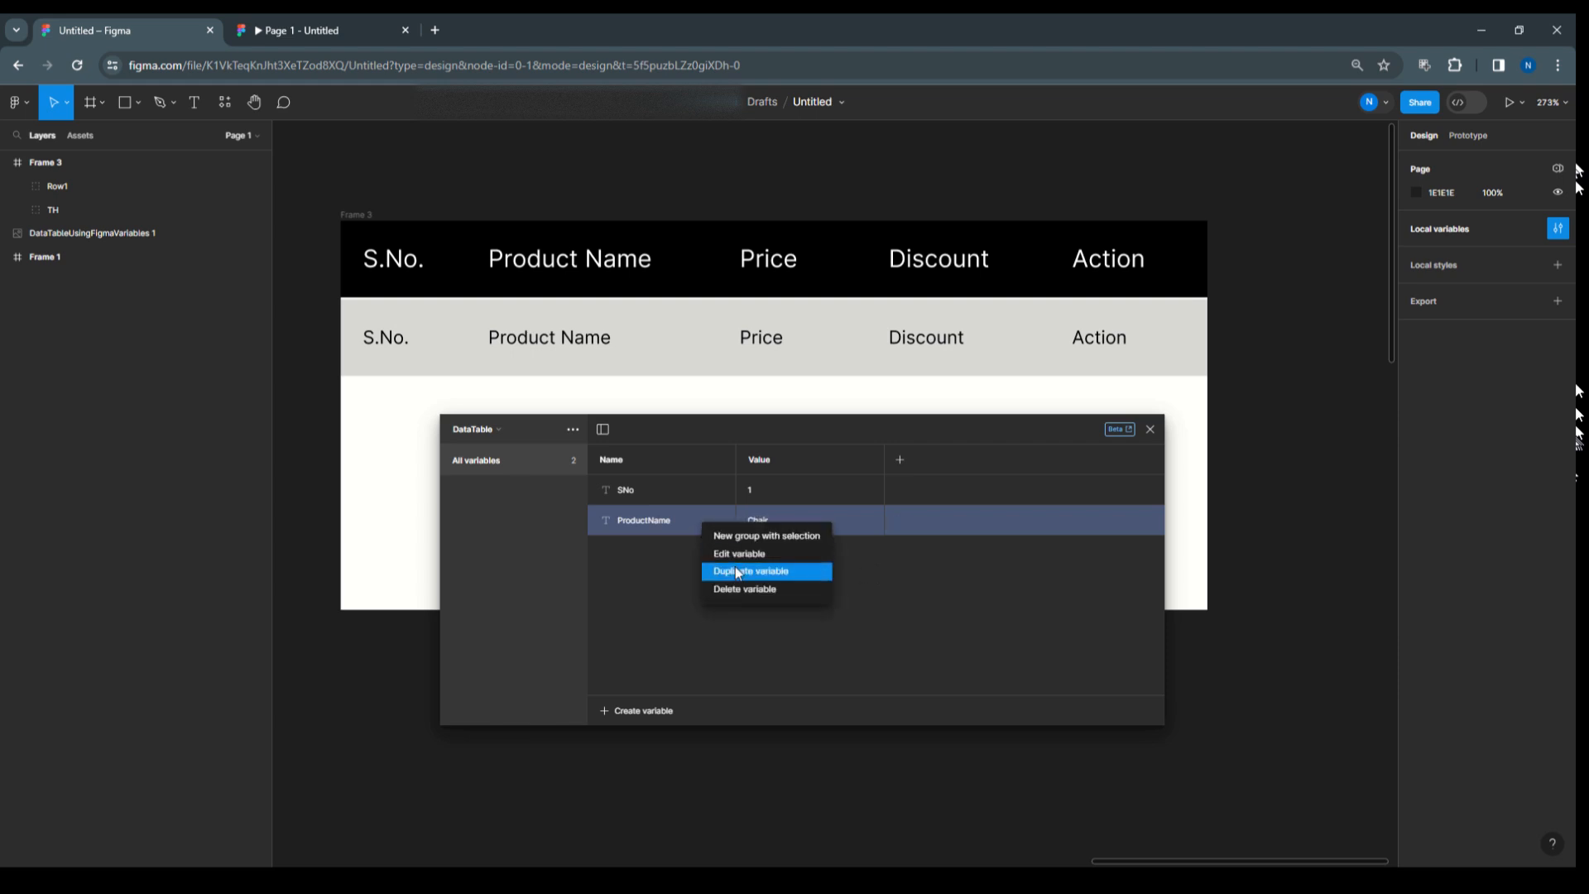
click(736, 571)
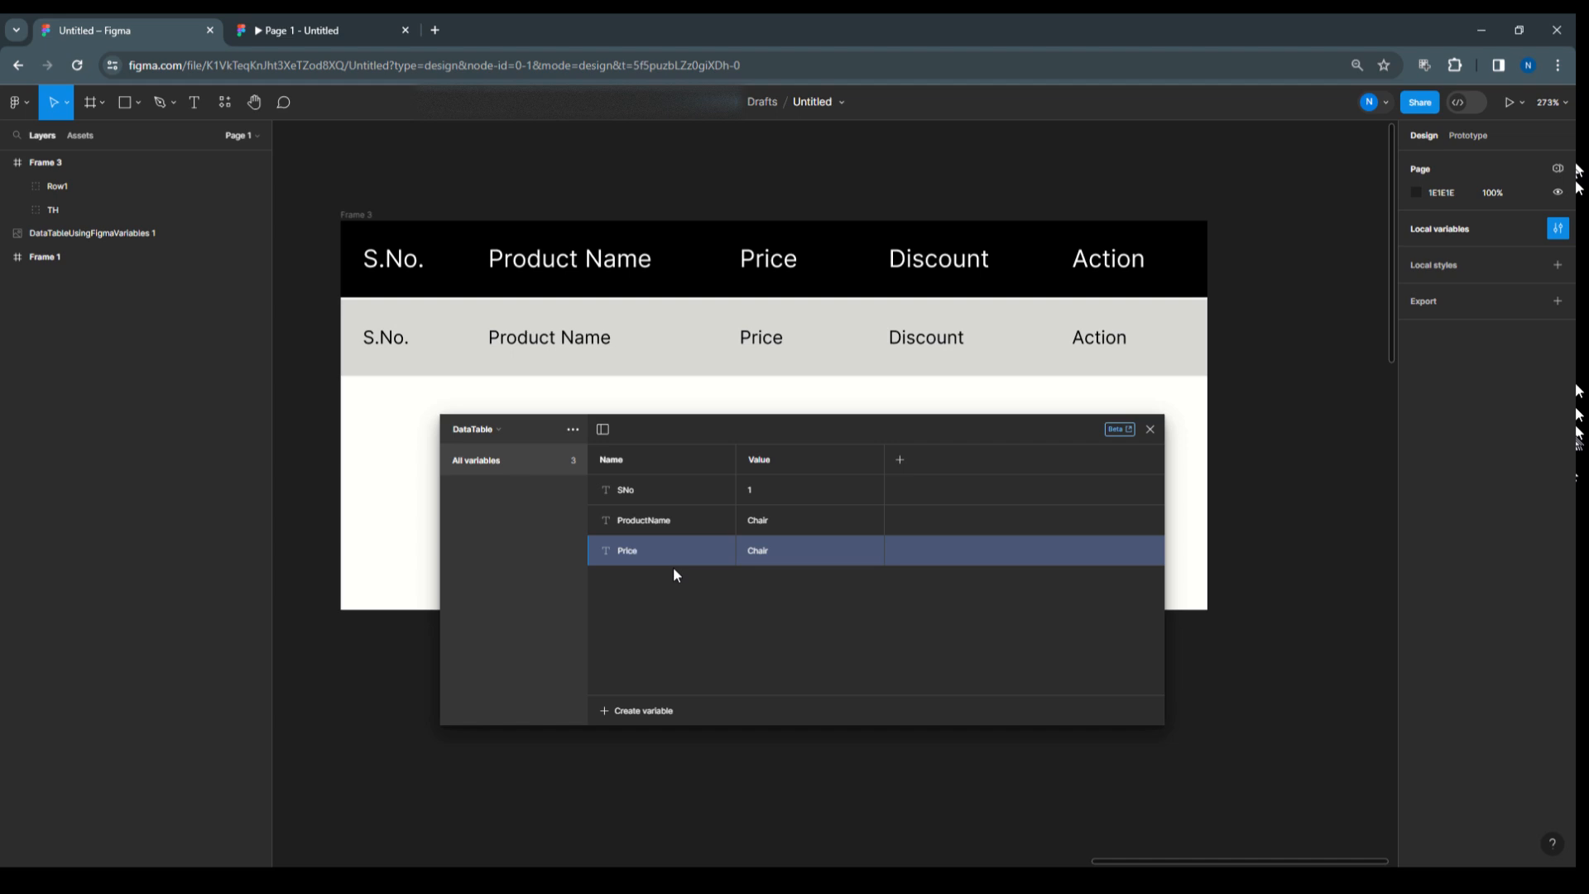
double_click(761, 554)
Duplicate the Price variable, name the copy Discount and set its value to 10%.
right_click(671, 553)
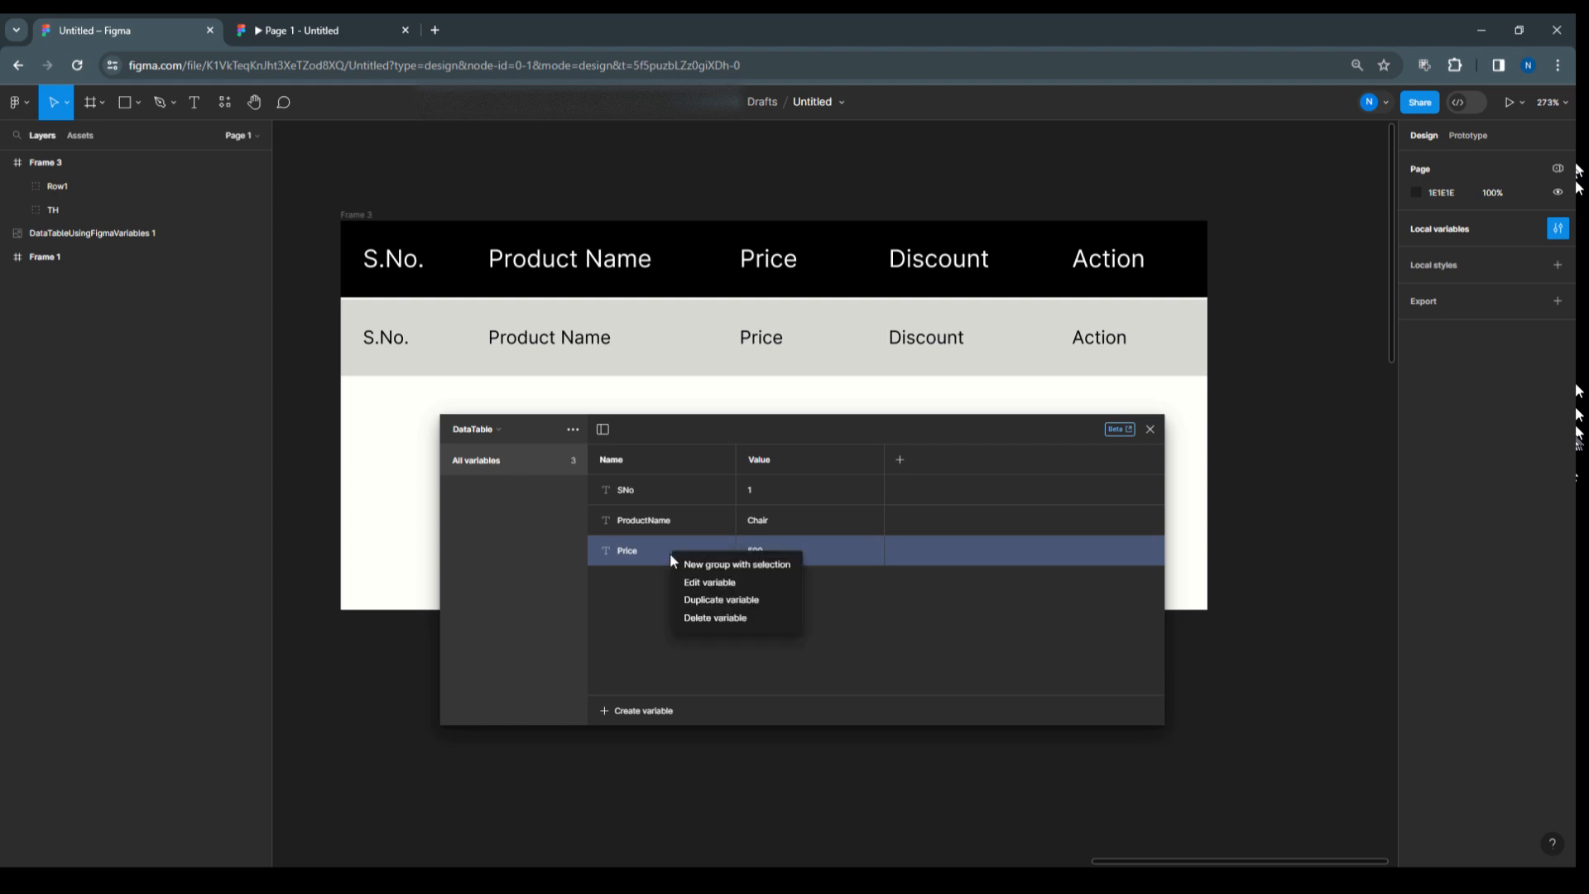
click(695, 598)
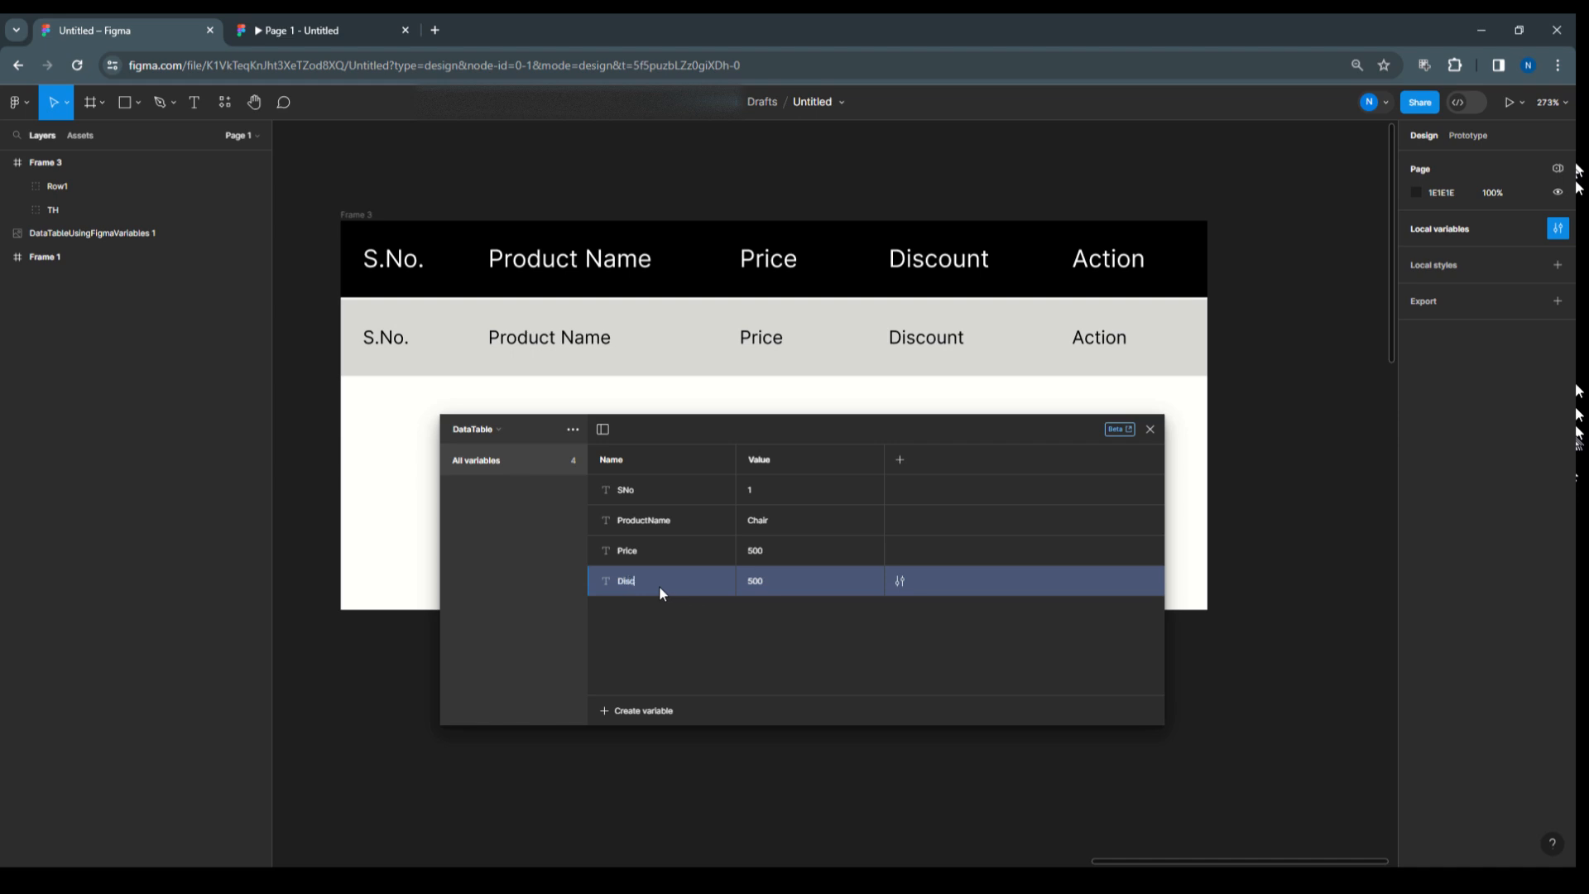
text(unt)
double_click(754, 581)
text(10%)
Duplicate the Discount variable, name the copy Action and set its value to Delete.
right_click(652, 581)
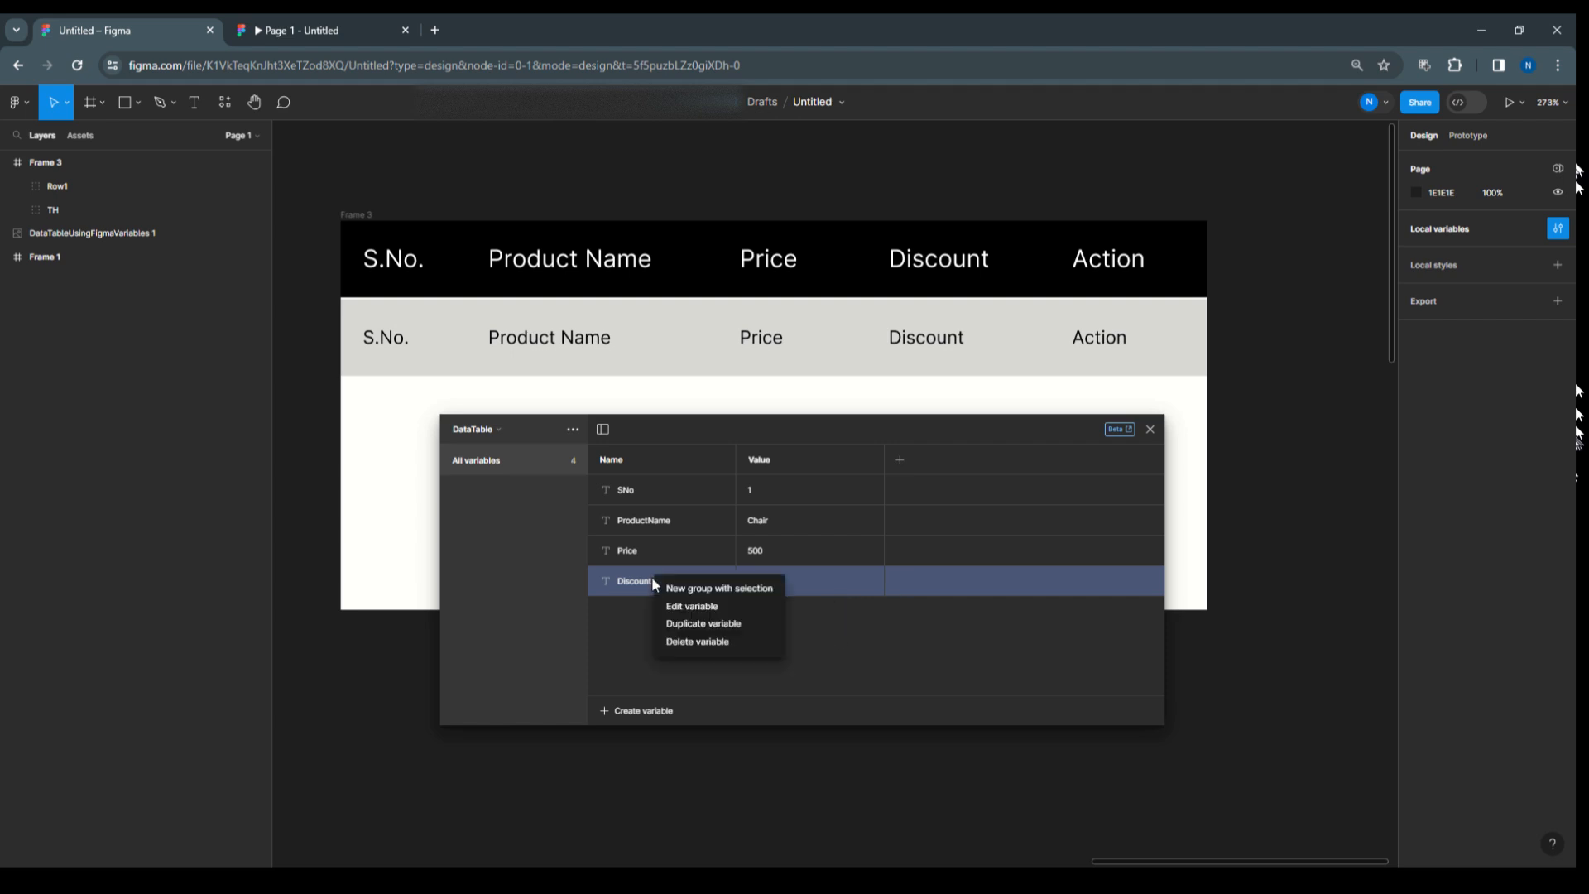
click(678, 625)
text(Action)
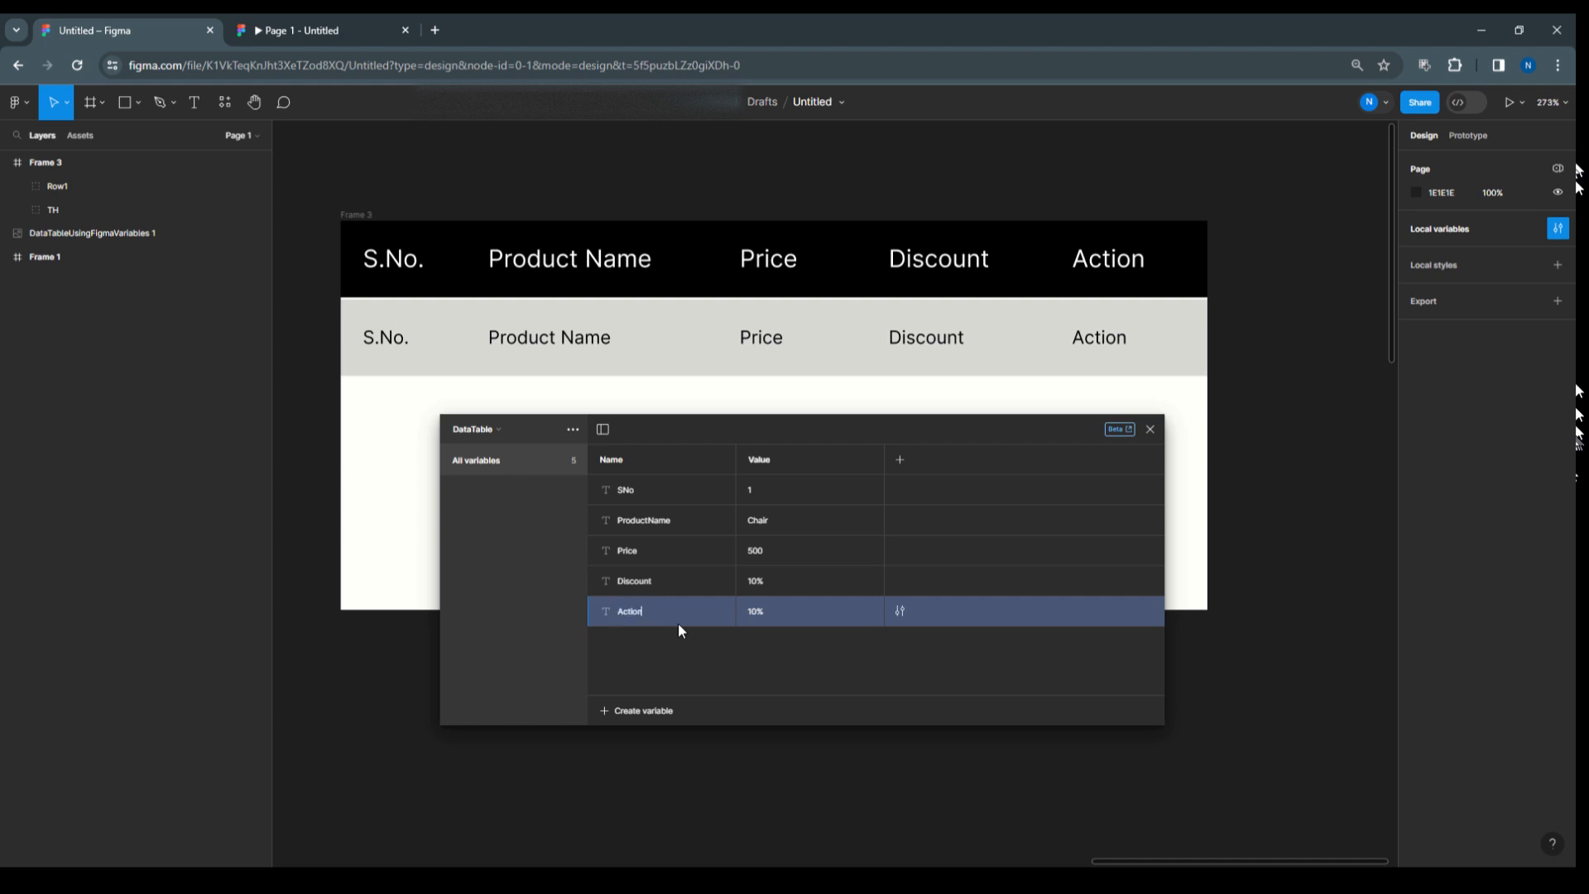
click(760, 617)
text(Delete)
Create a boolean variable named Checkbox with the value False.
right_click(687, 617)
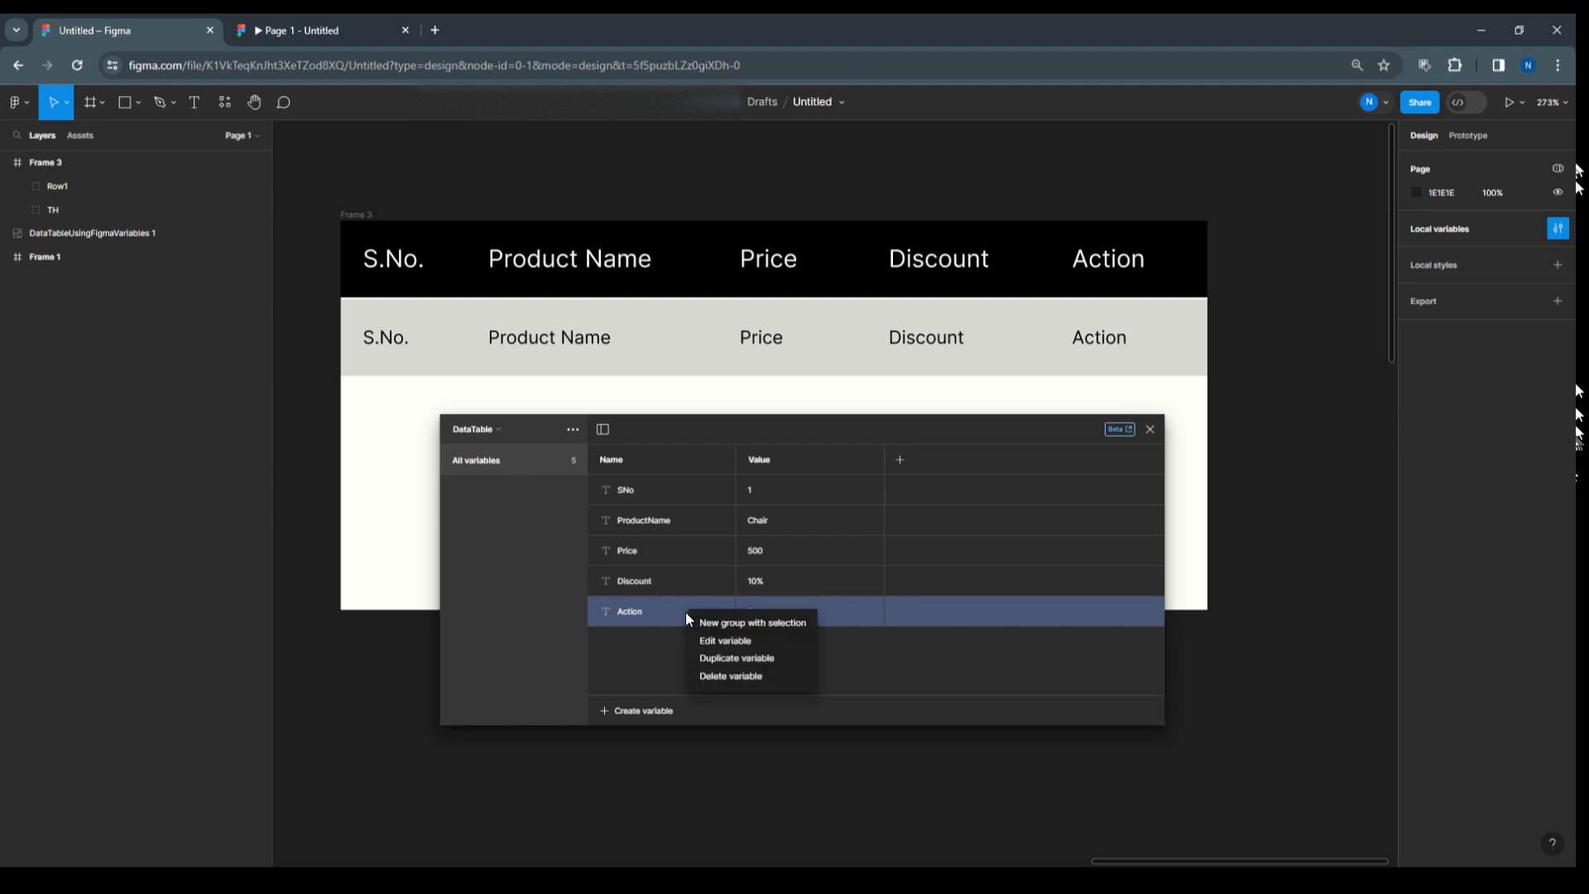
click(641, 713)
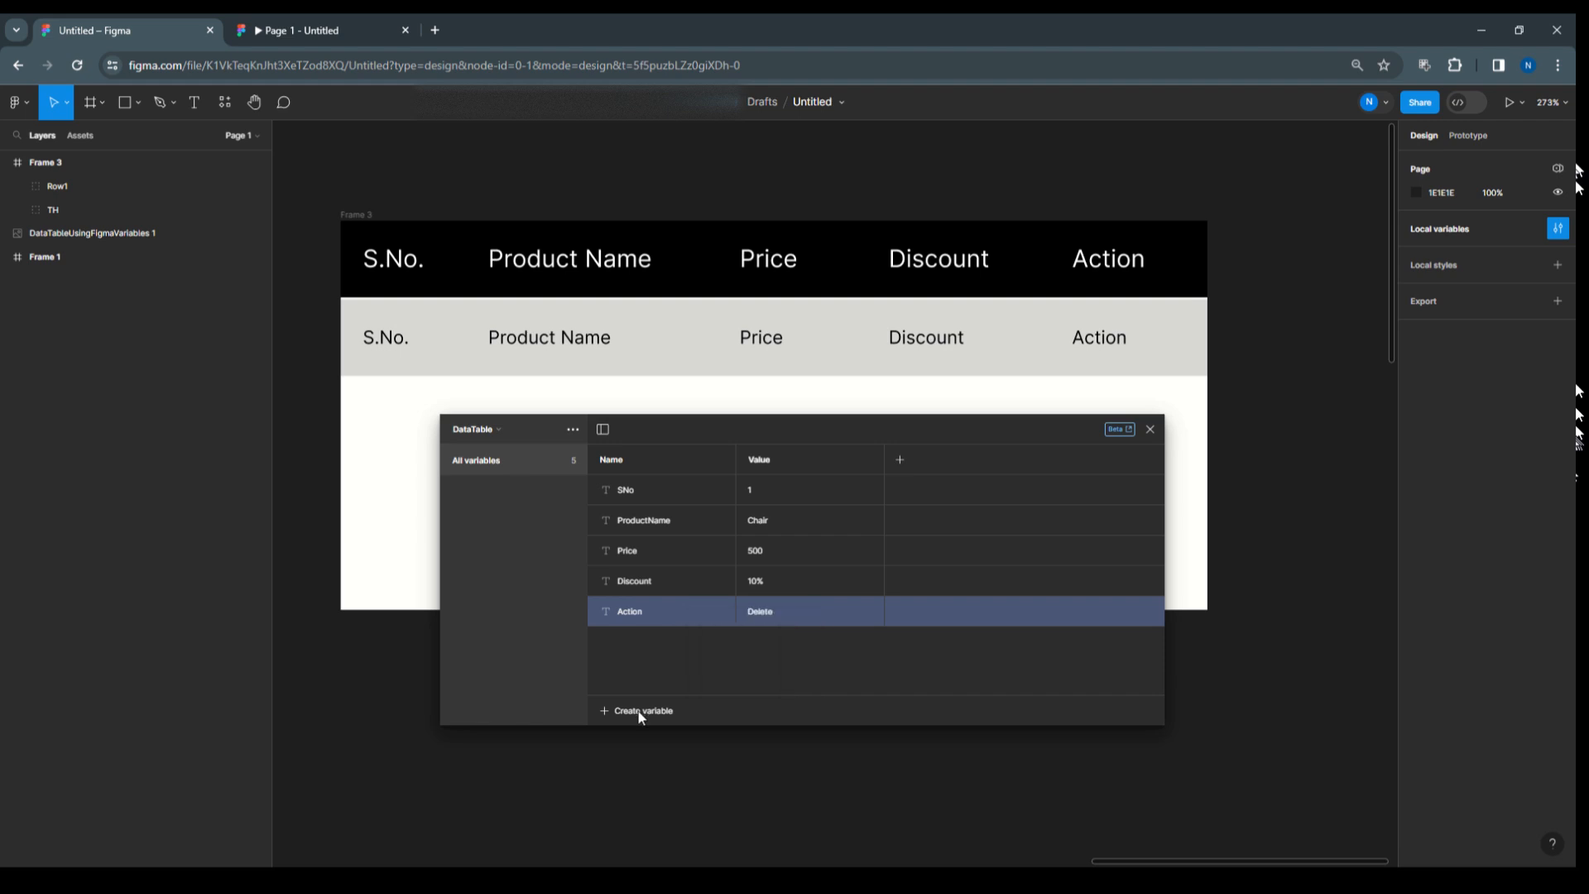
click(641, 716)
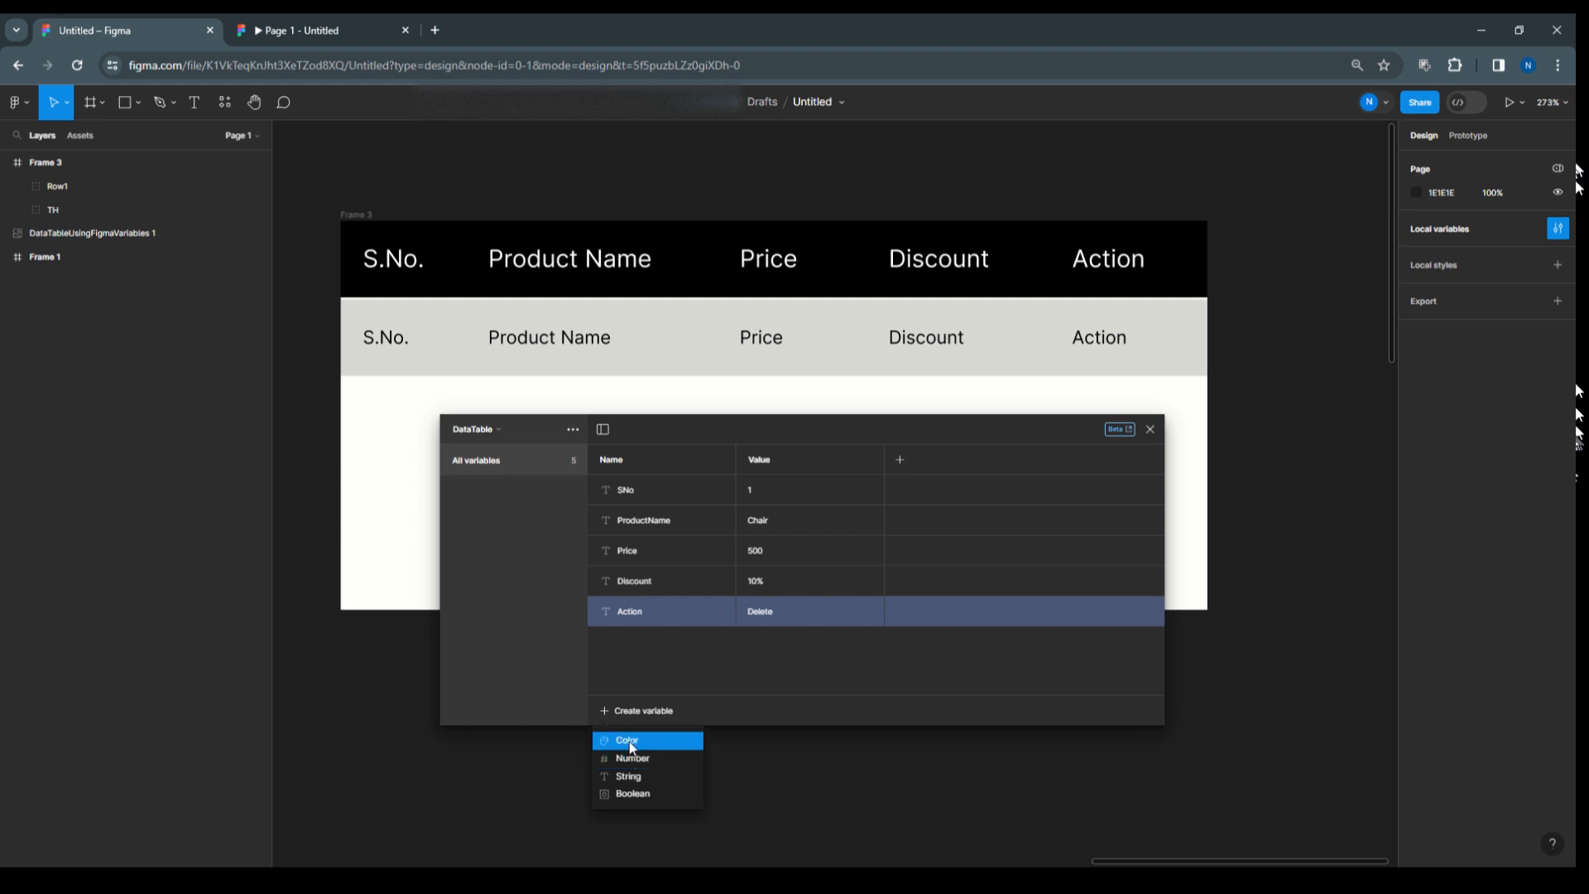
click(625, 793)
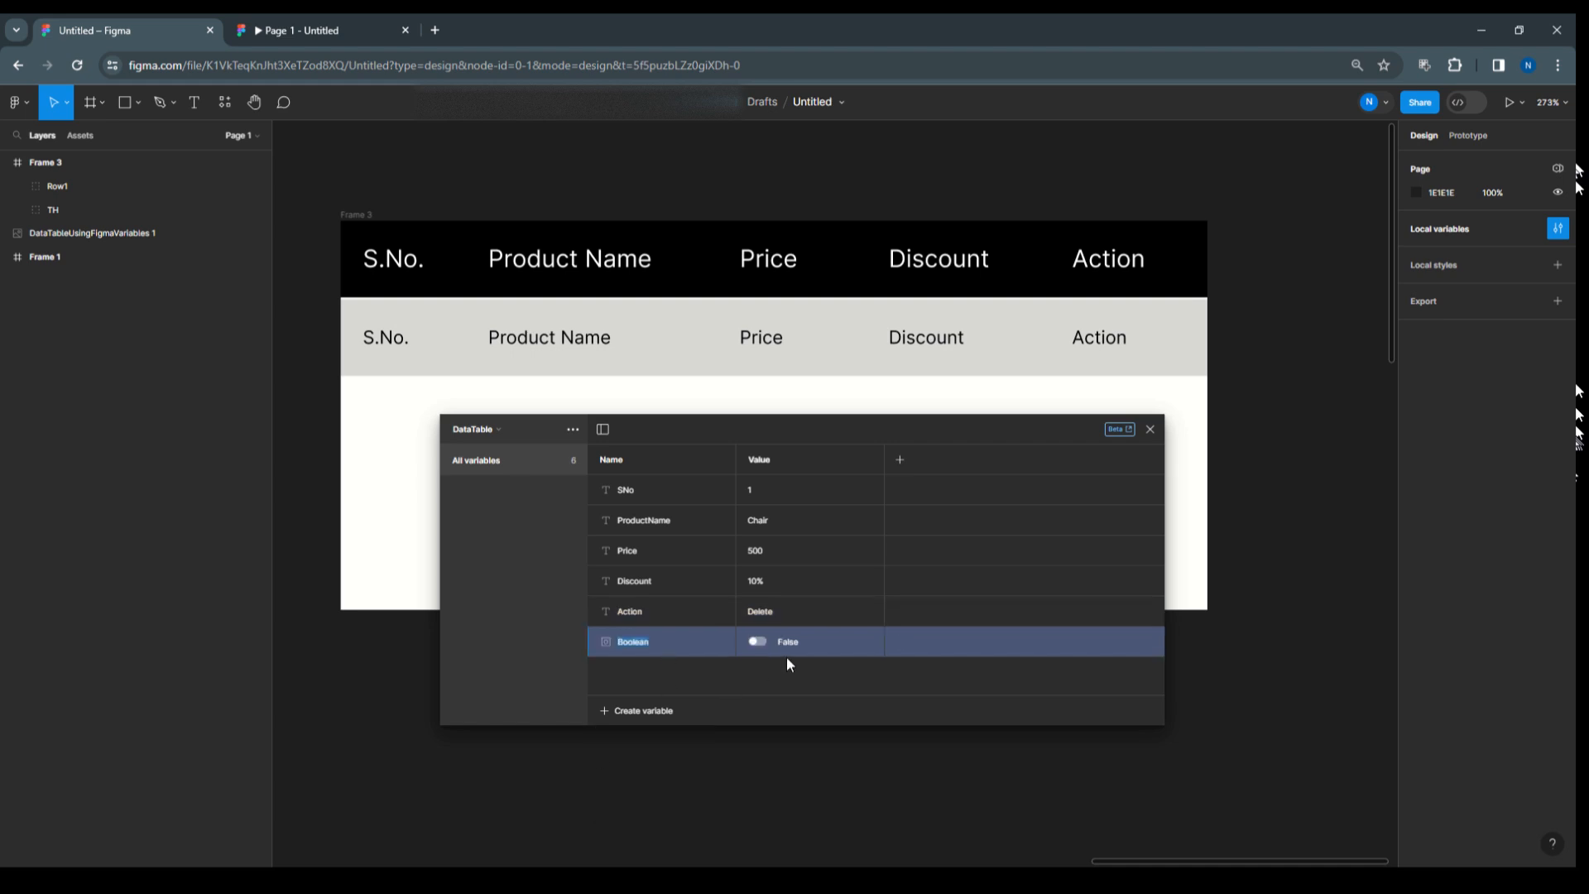
text(Checkbox)
Duplicate the Checkbox variable as Row and rename the Value mode to Product1.
right_click(684, 643)
click(702, 689)
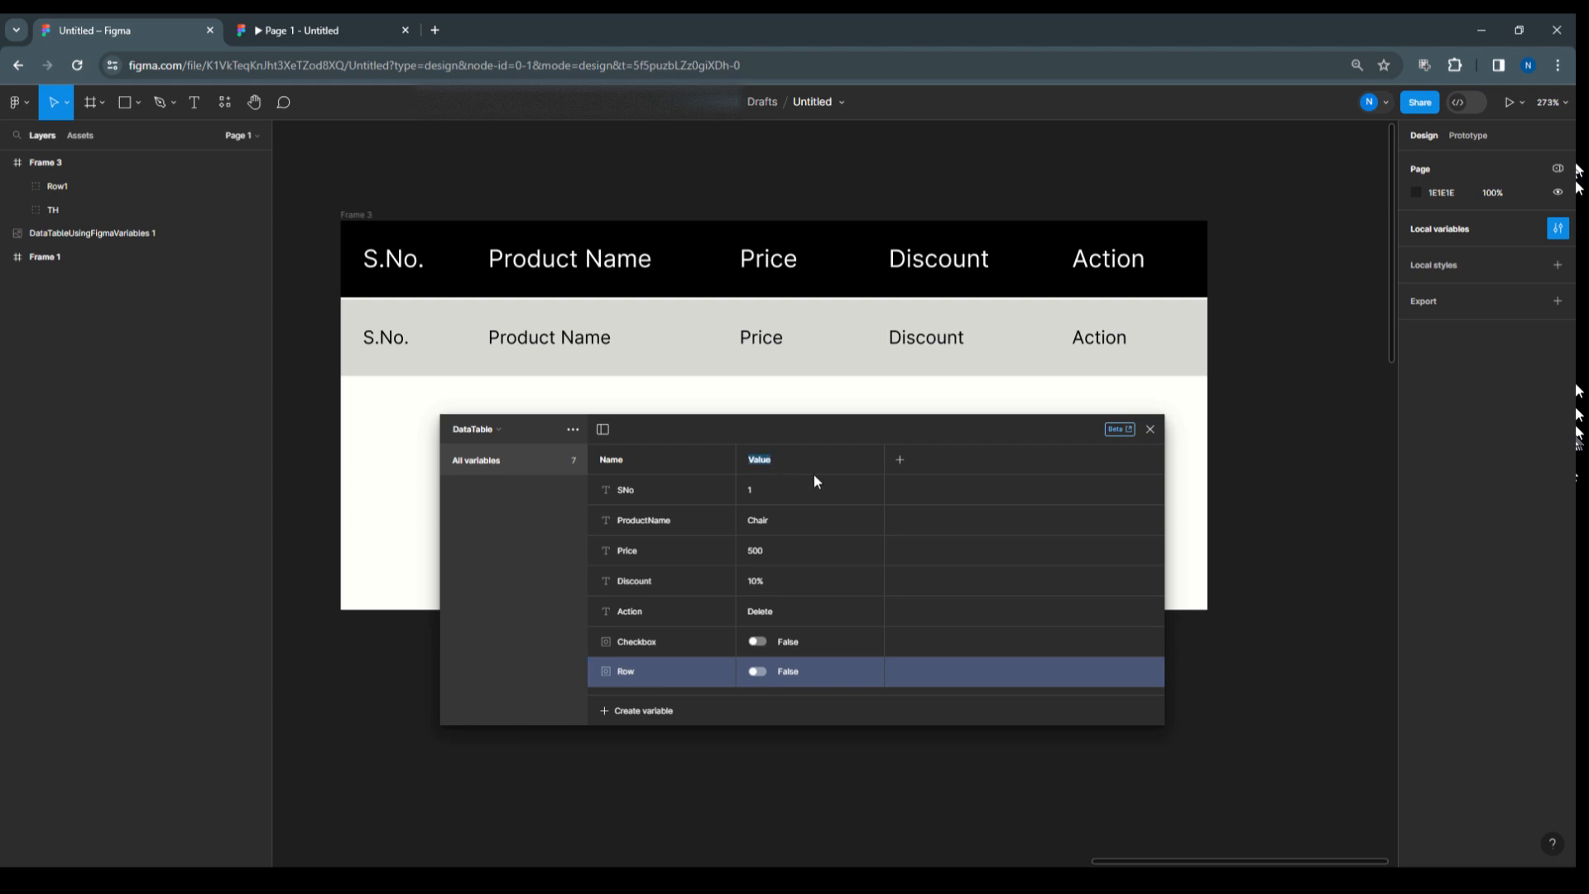
text(Product1)
Add a second mode named Product2 with SNo 2 and ProductName Notebook.
click(900, 461)
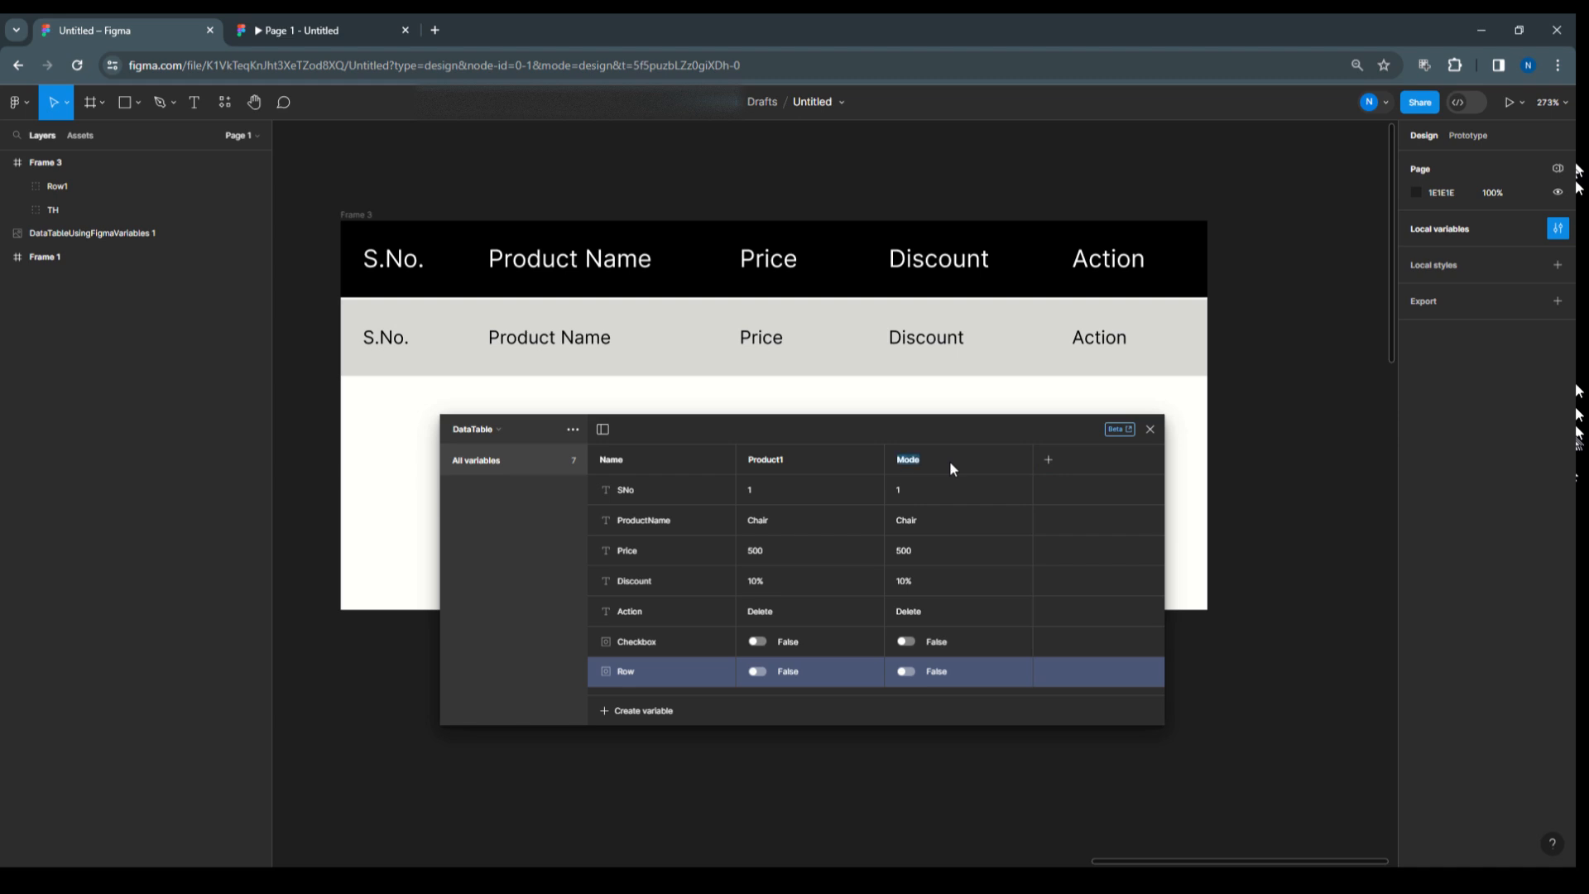
text(Product1)
text(2)
double_click(911, 524)
text(Notebook)
key(Return)
Set Product2's Price to 1200 and Discount to 20%, and Product1's Price to 5000.
click(910, 551)
text(1200)
click(776, 550)
text(20)
Add a third mode named Product3 and set its SNo to 3.
click(1046, 460)
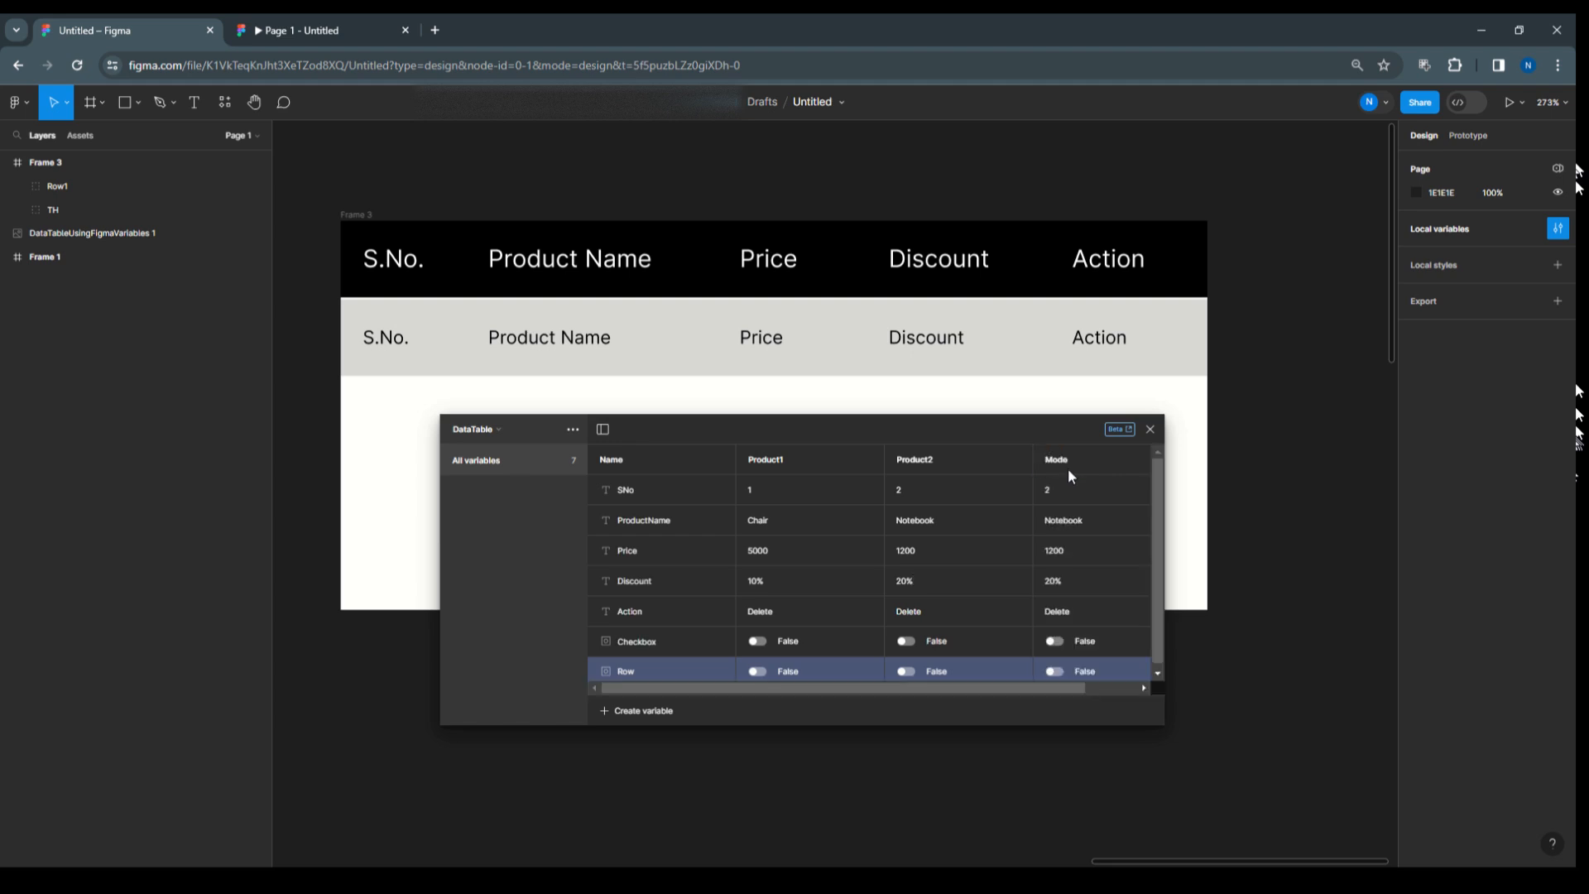
double_click(1070, 462)
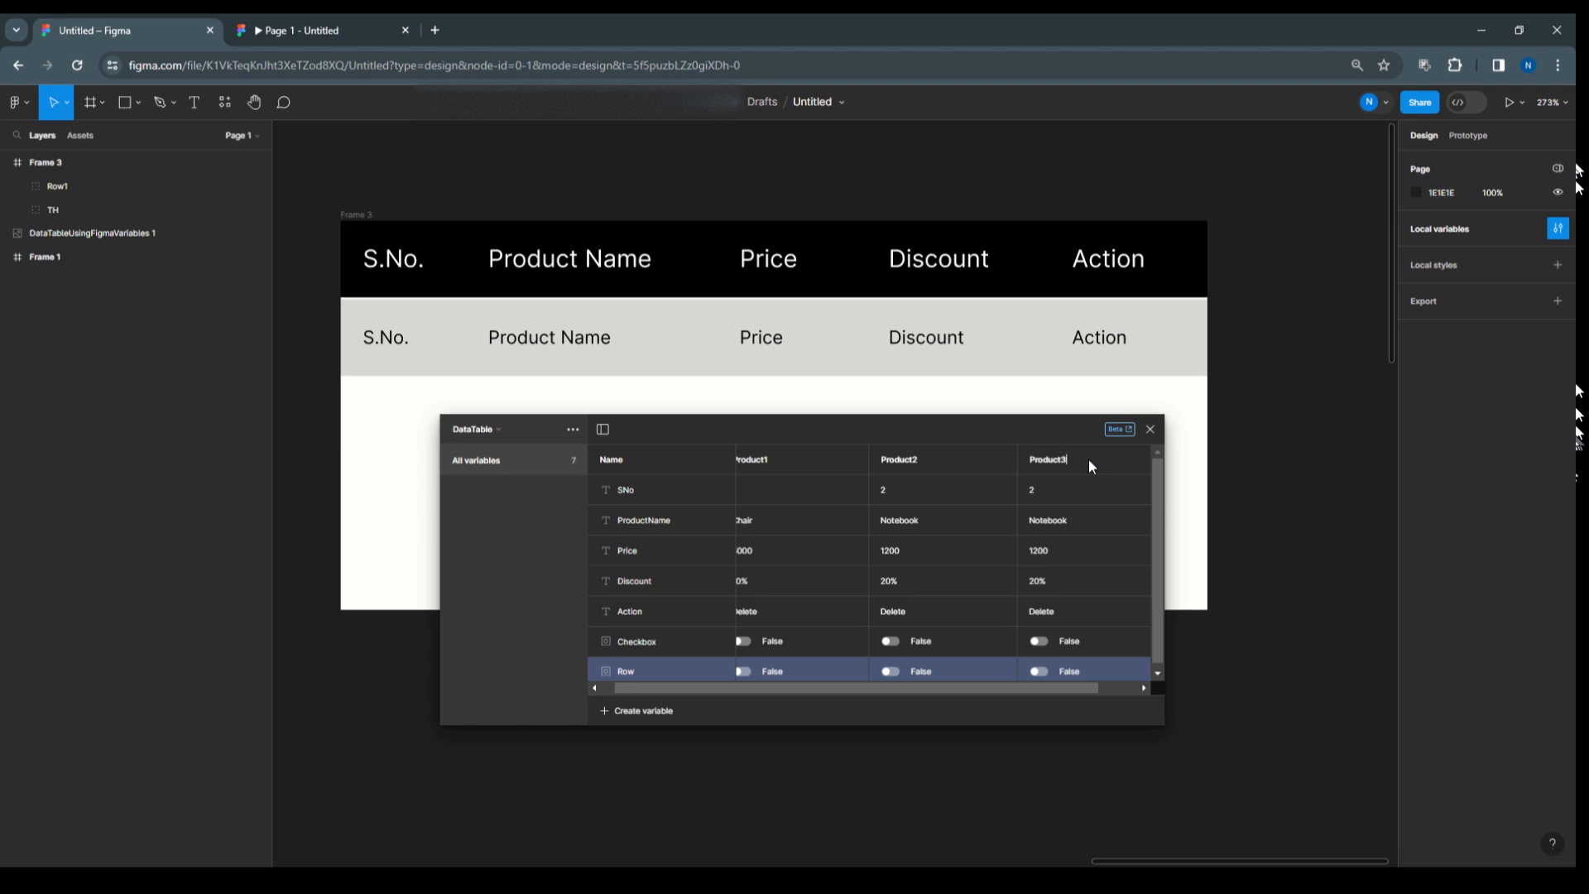
mouse_move(911, 688)
mouse_down()
mouse_move(844, 688)
mouse_move(928, 687)
mouse_up()
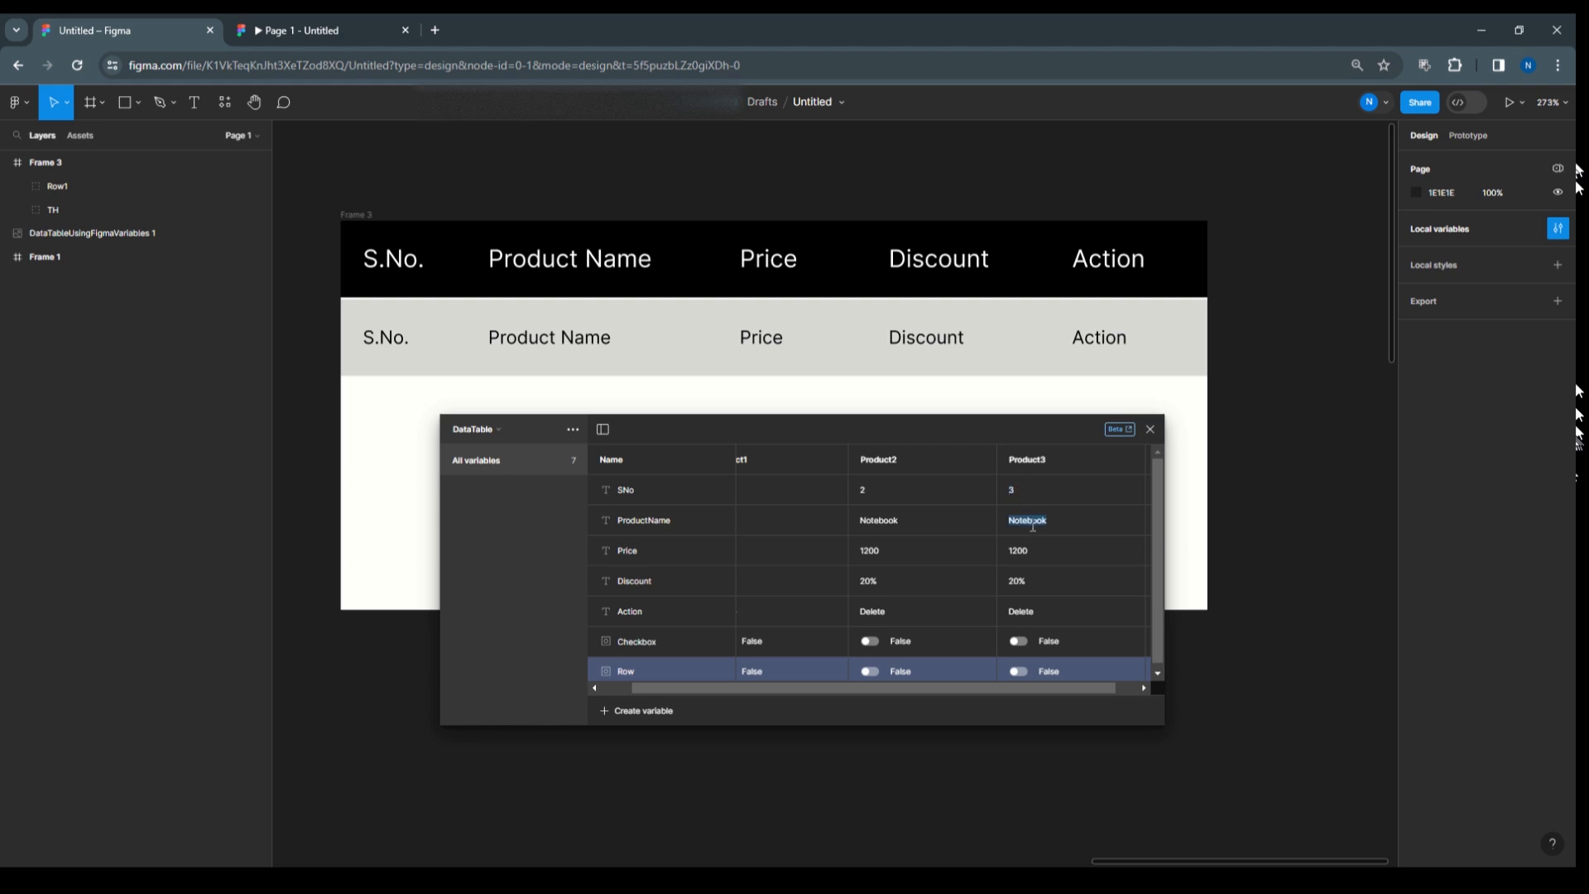
Set Product3's ProductName to Mobile, Price to 15000 and Discount to 10%.
text(Mobile)
click(1027, 555)
text(15000)
click(1027, 579)
text(10%)
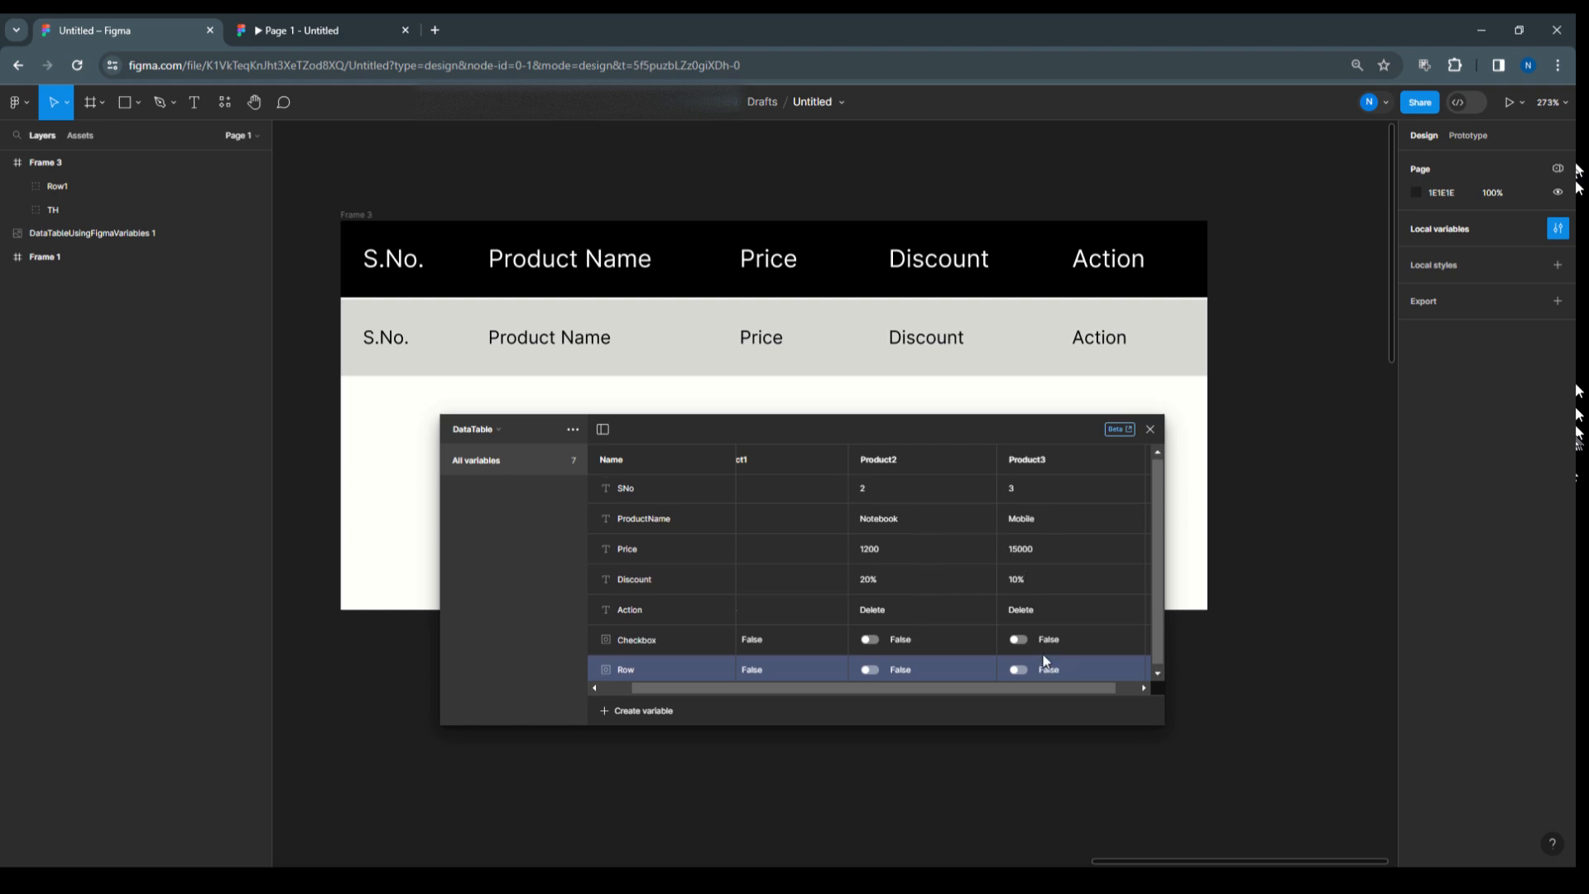
Add a fourth mode named Product4 and set its SNo to 4.
drag(924, 687, 1054, 692)
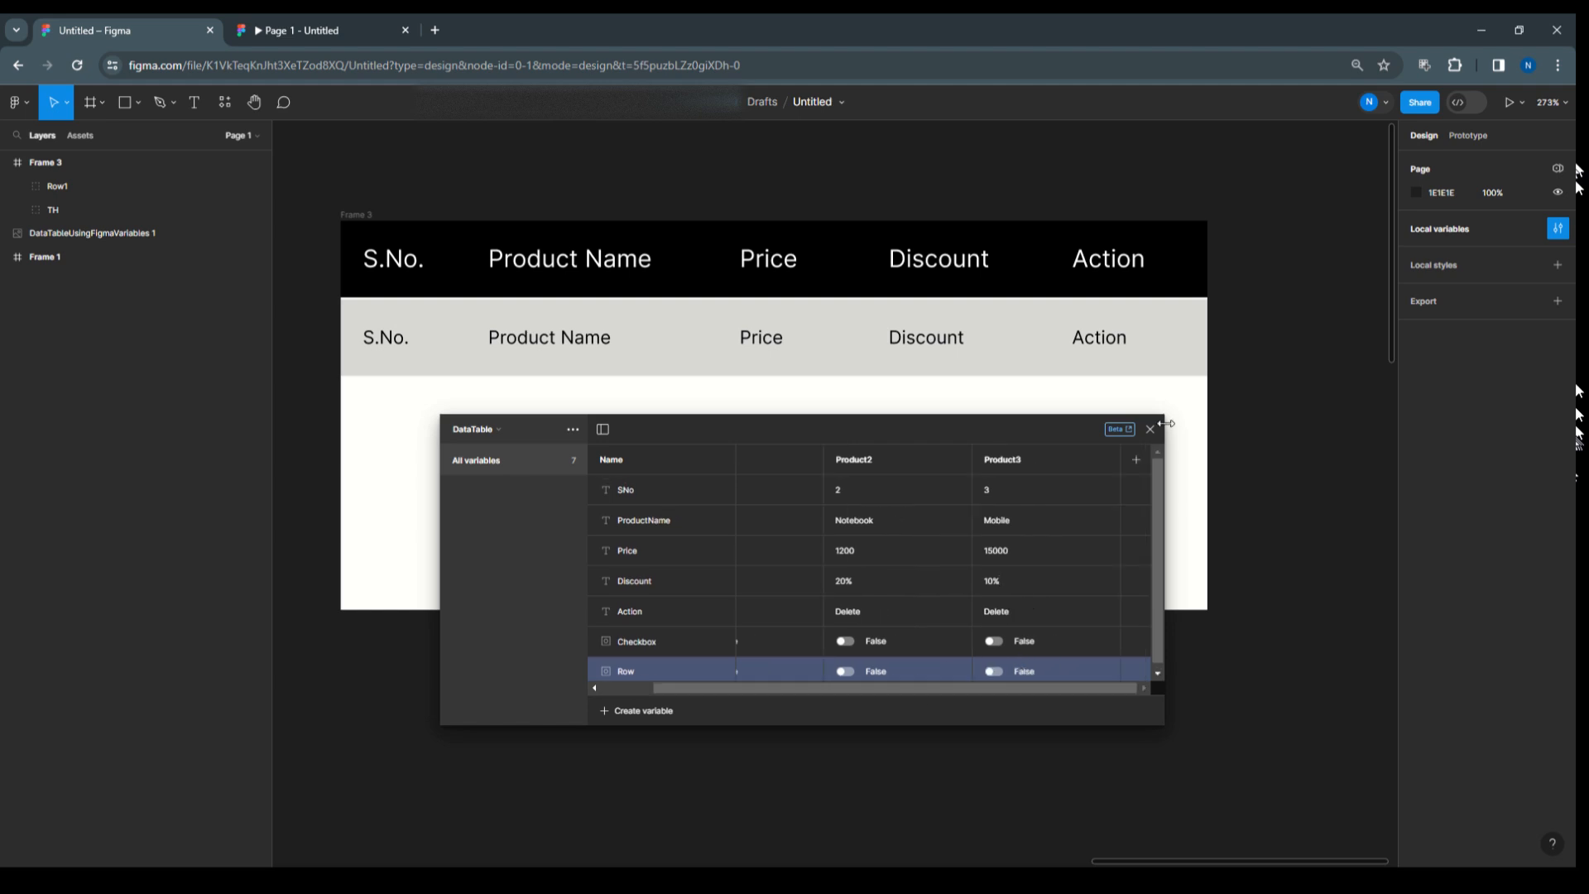
click(1138, 458)
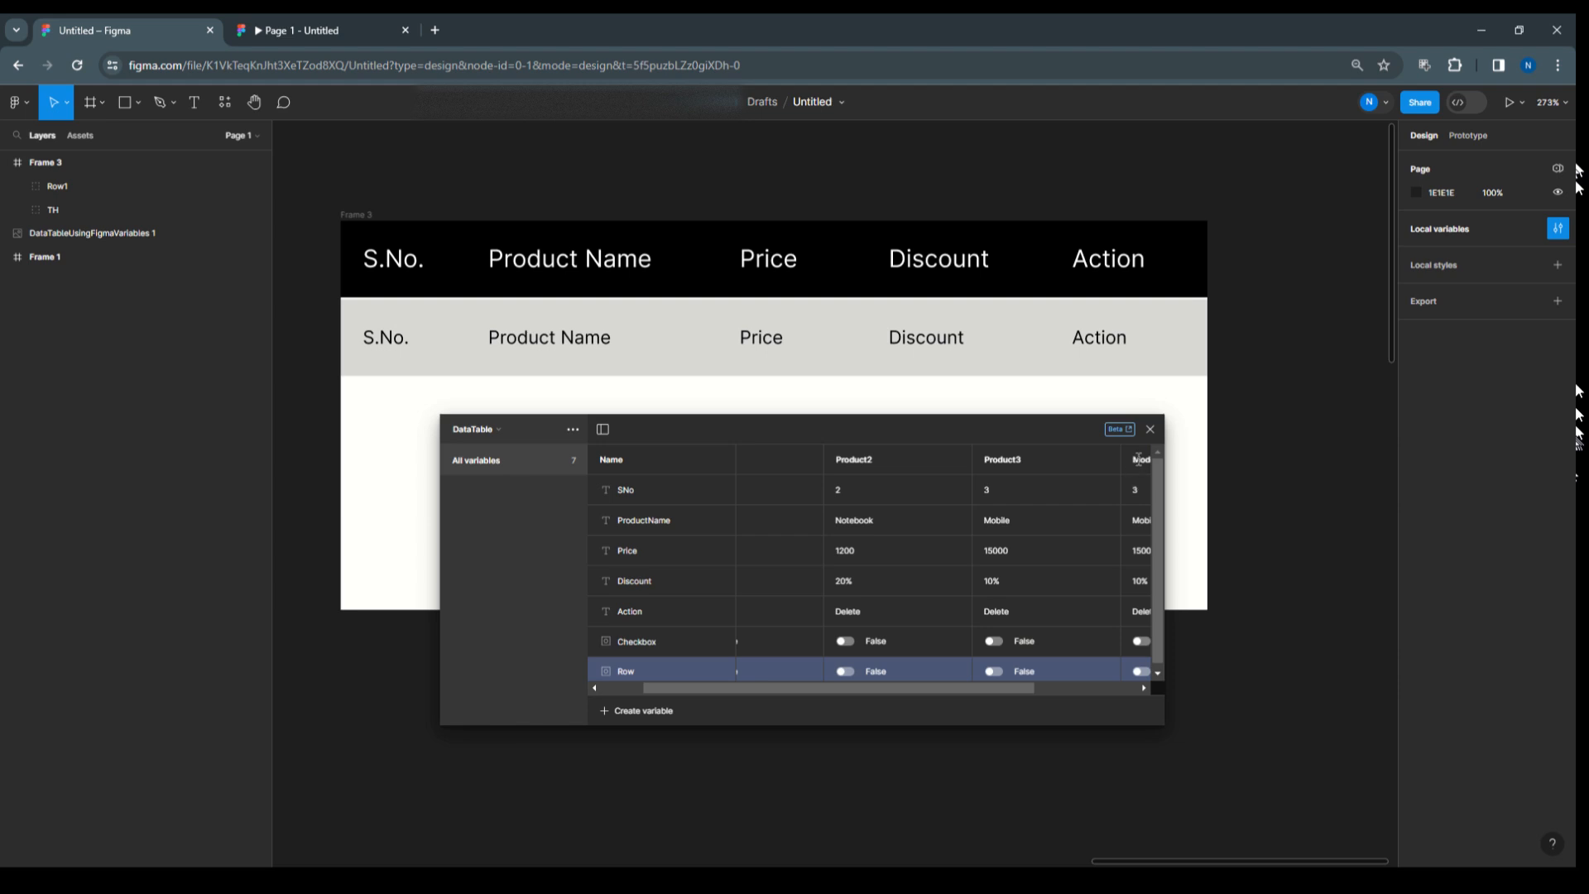
text(Product1)
key(BackSpace)
text(4)
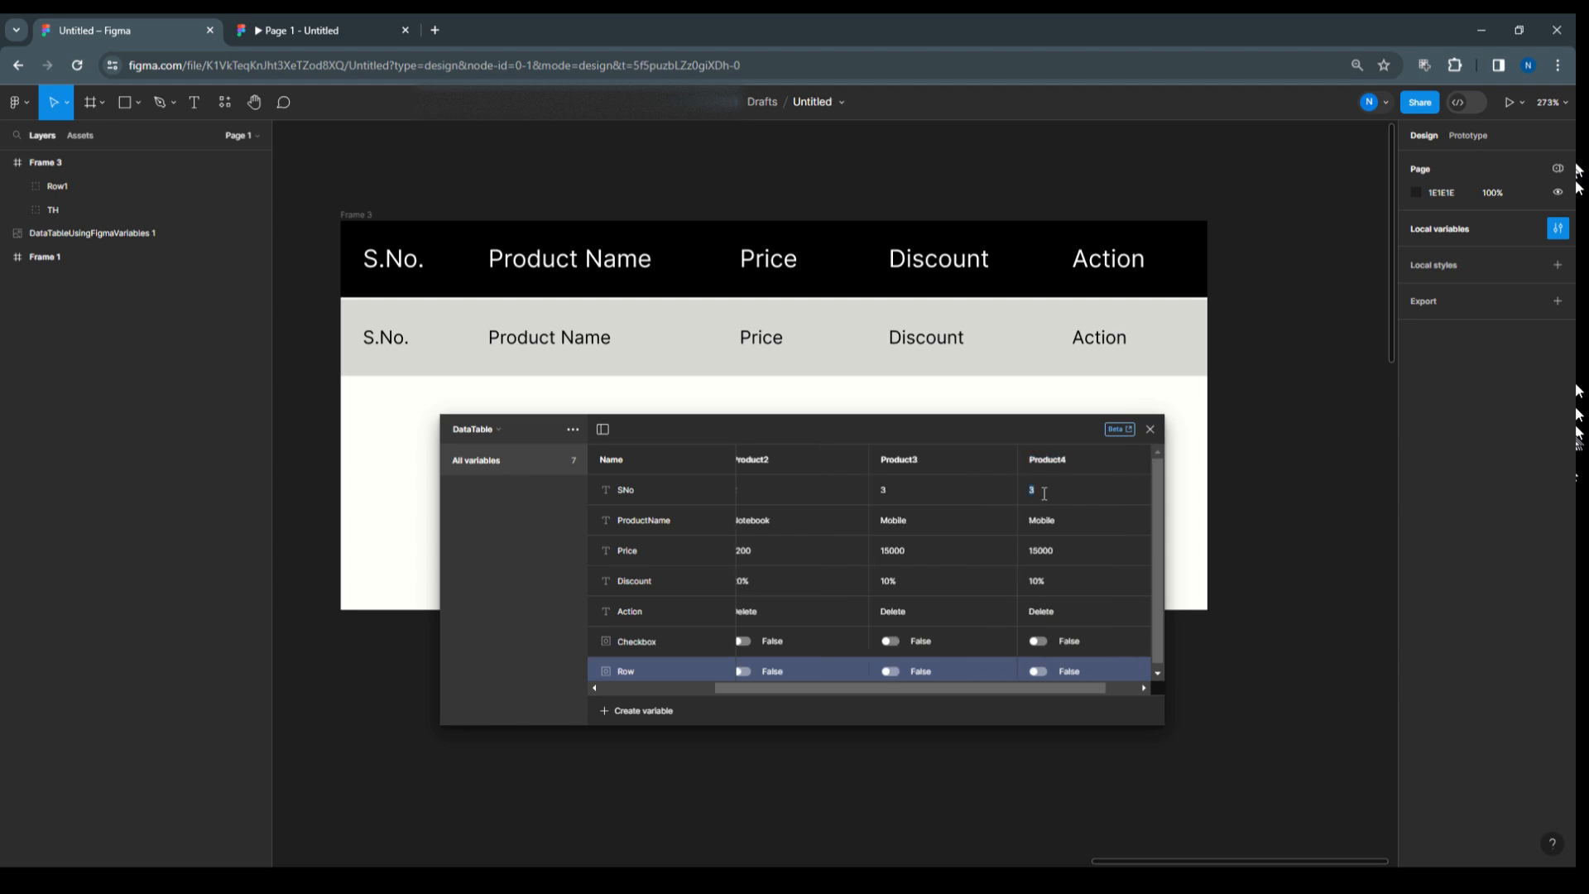
text(4)
Set Product4's ProductName to Laptop, Price to 50000 and Discount to 30%.
click(1048, 516)
text(Laptop)
click(1057, 554)
click(1041, 551)
text(30%)
key(Return)
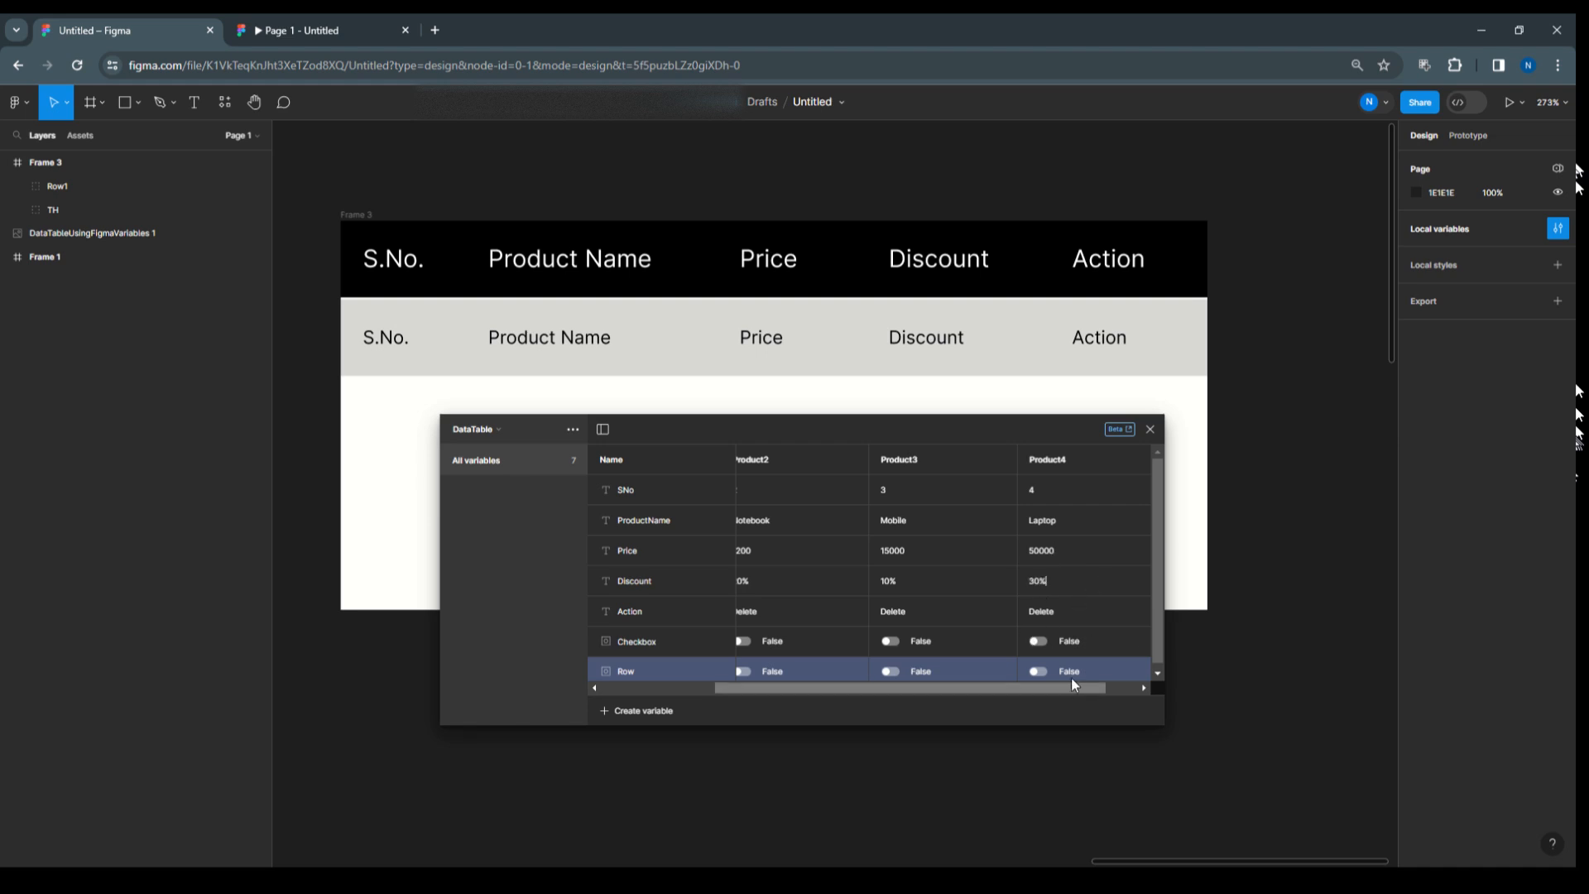
Close the local variables window and expand the Row1 group to show its text layers and background rectangle.
scroll(970, 519, down, 1)
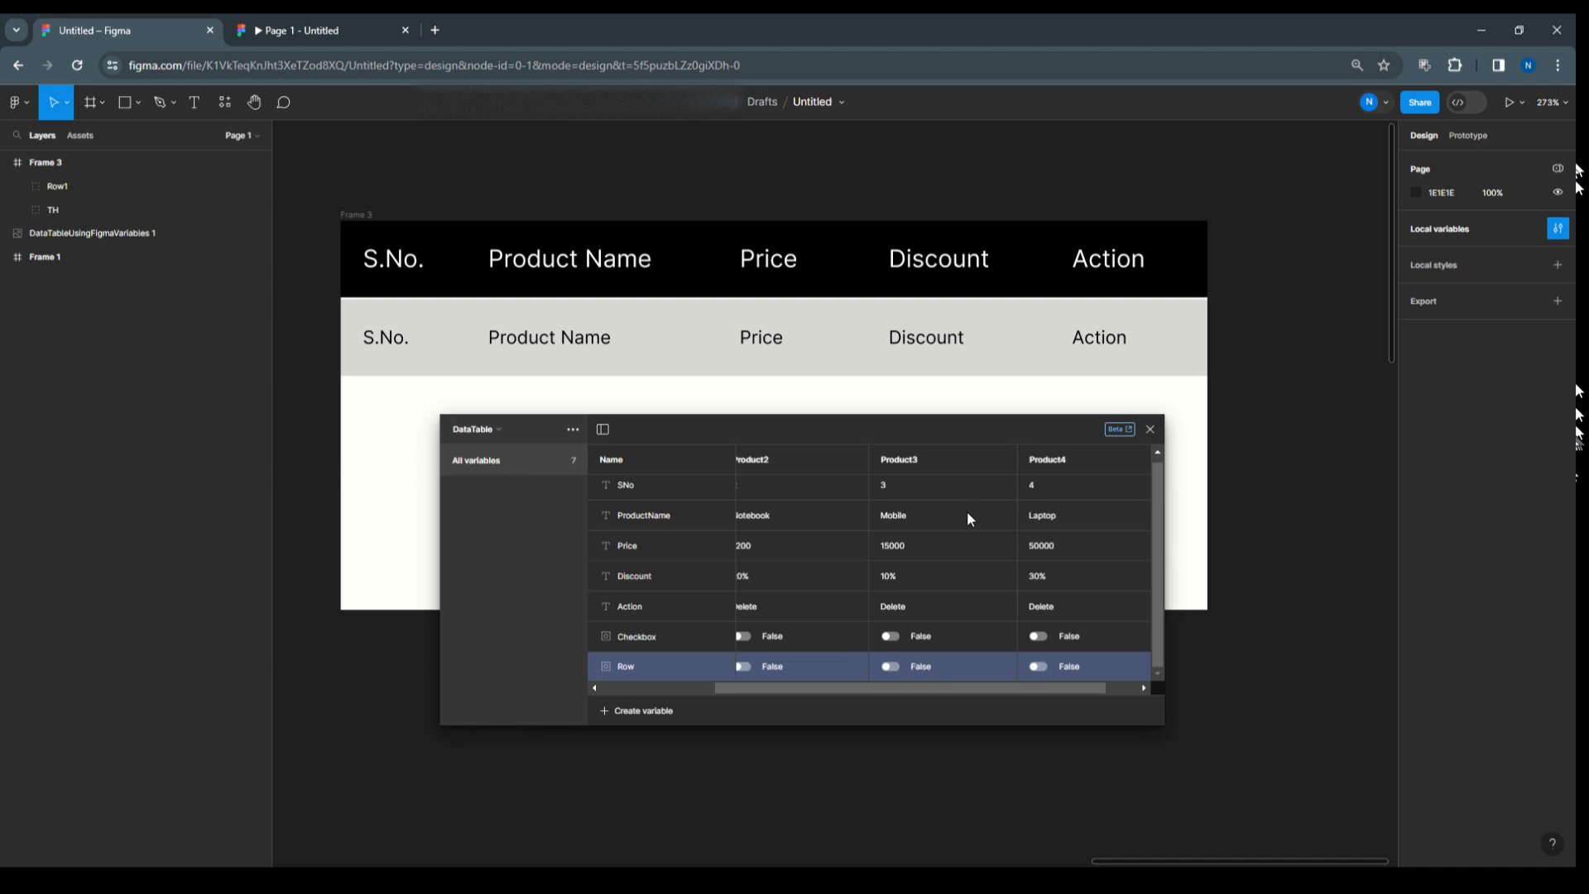
click(1151, 430)
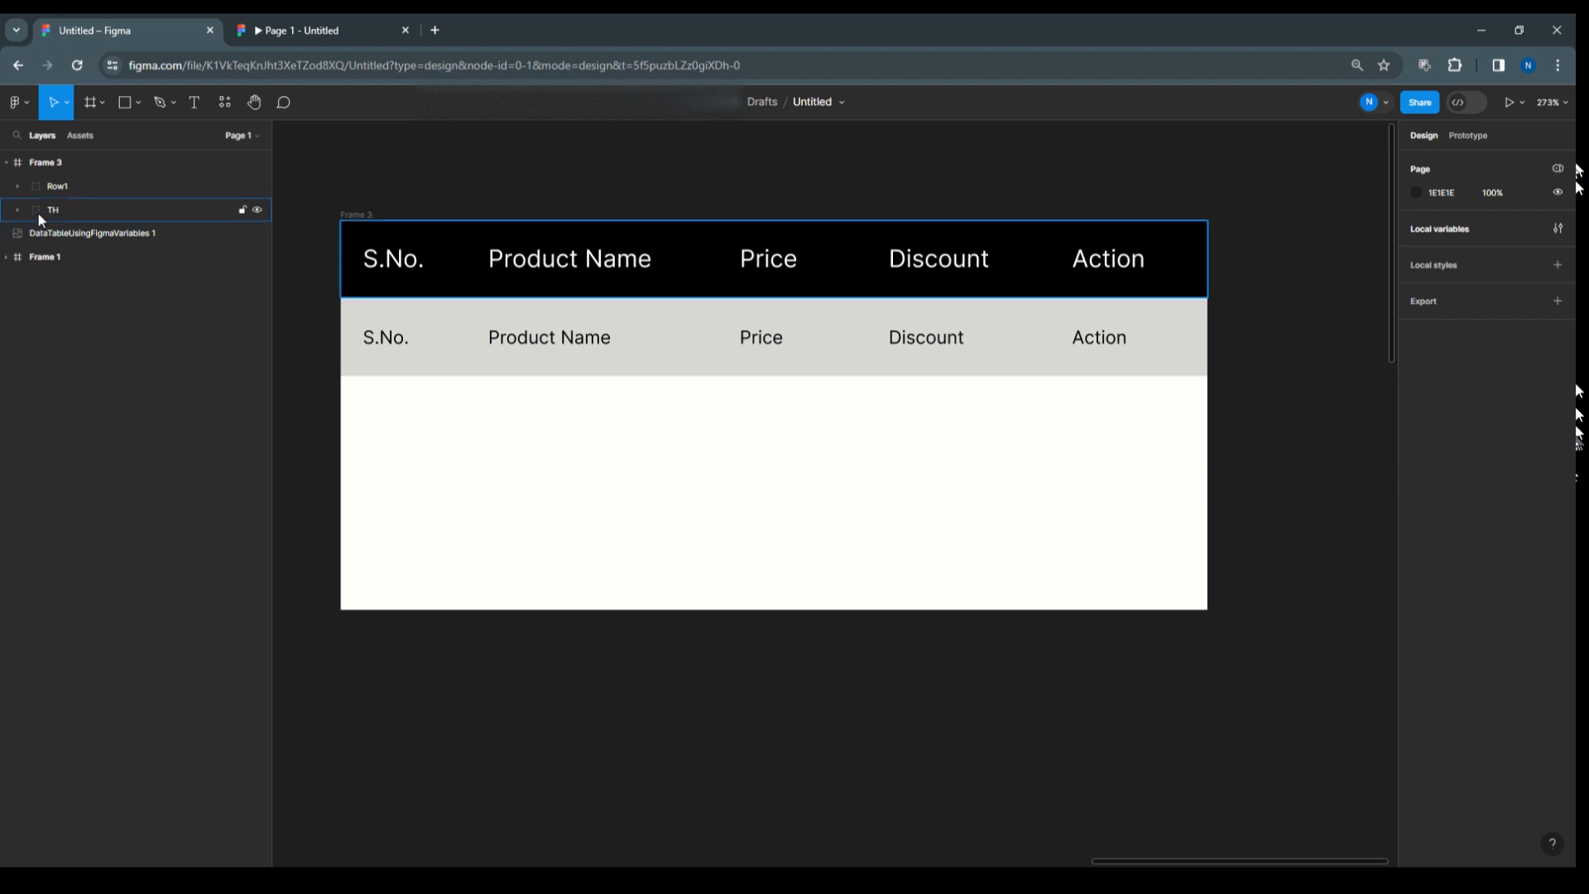
click(15, 188)
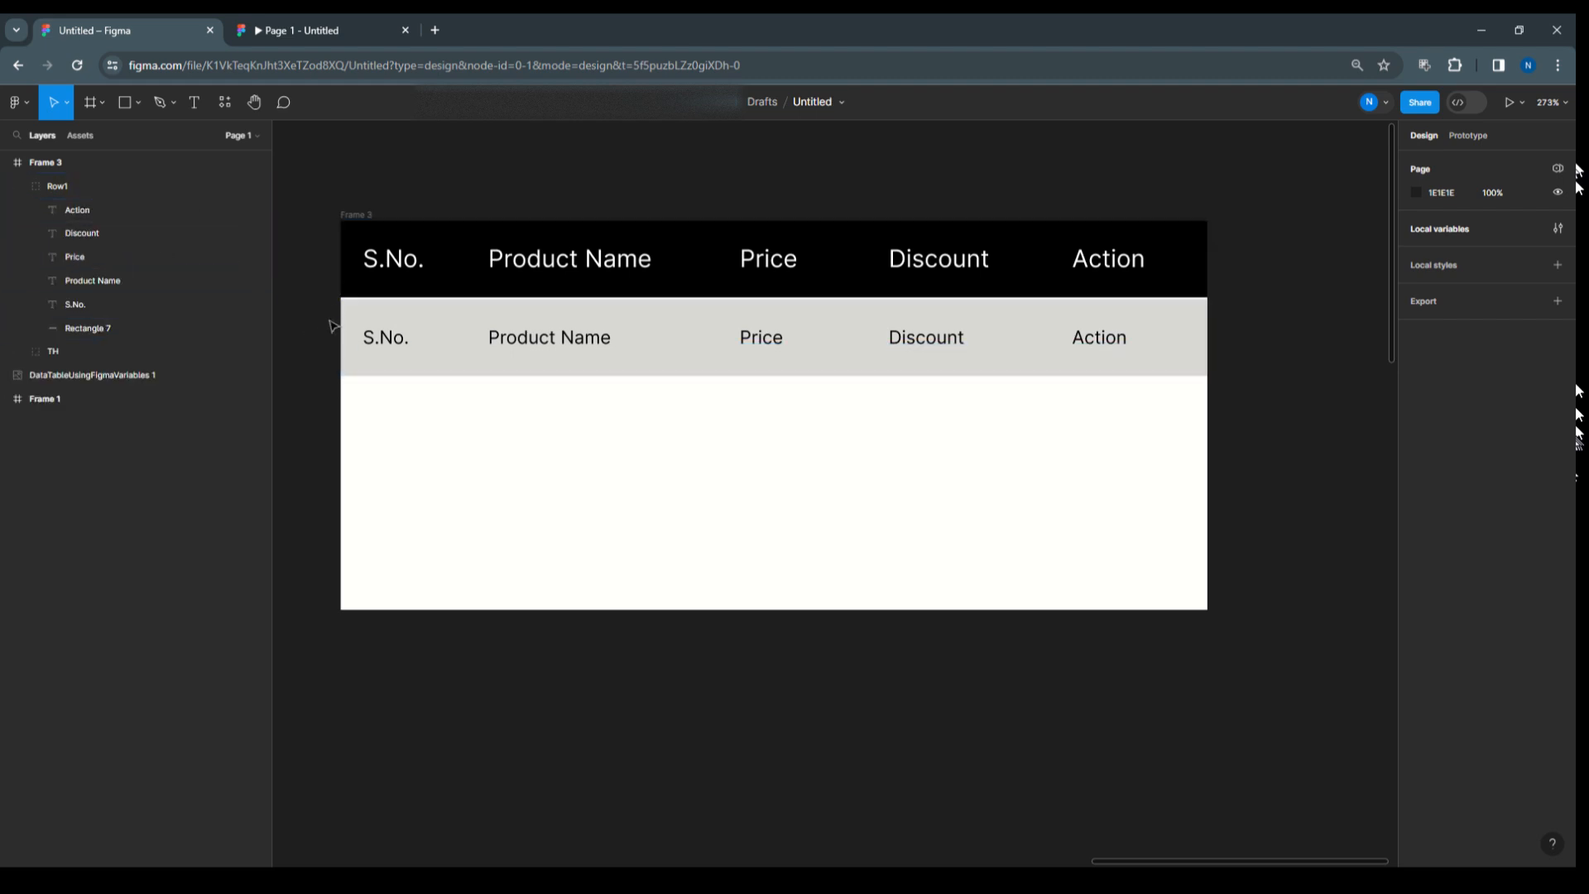
click(101, 334)
click(99, 330)
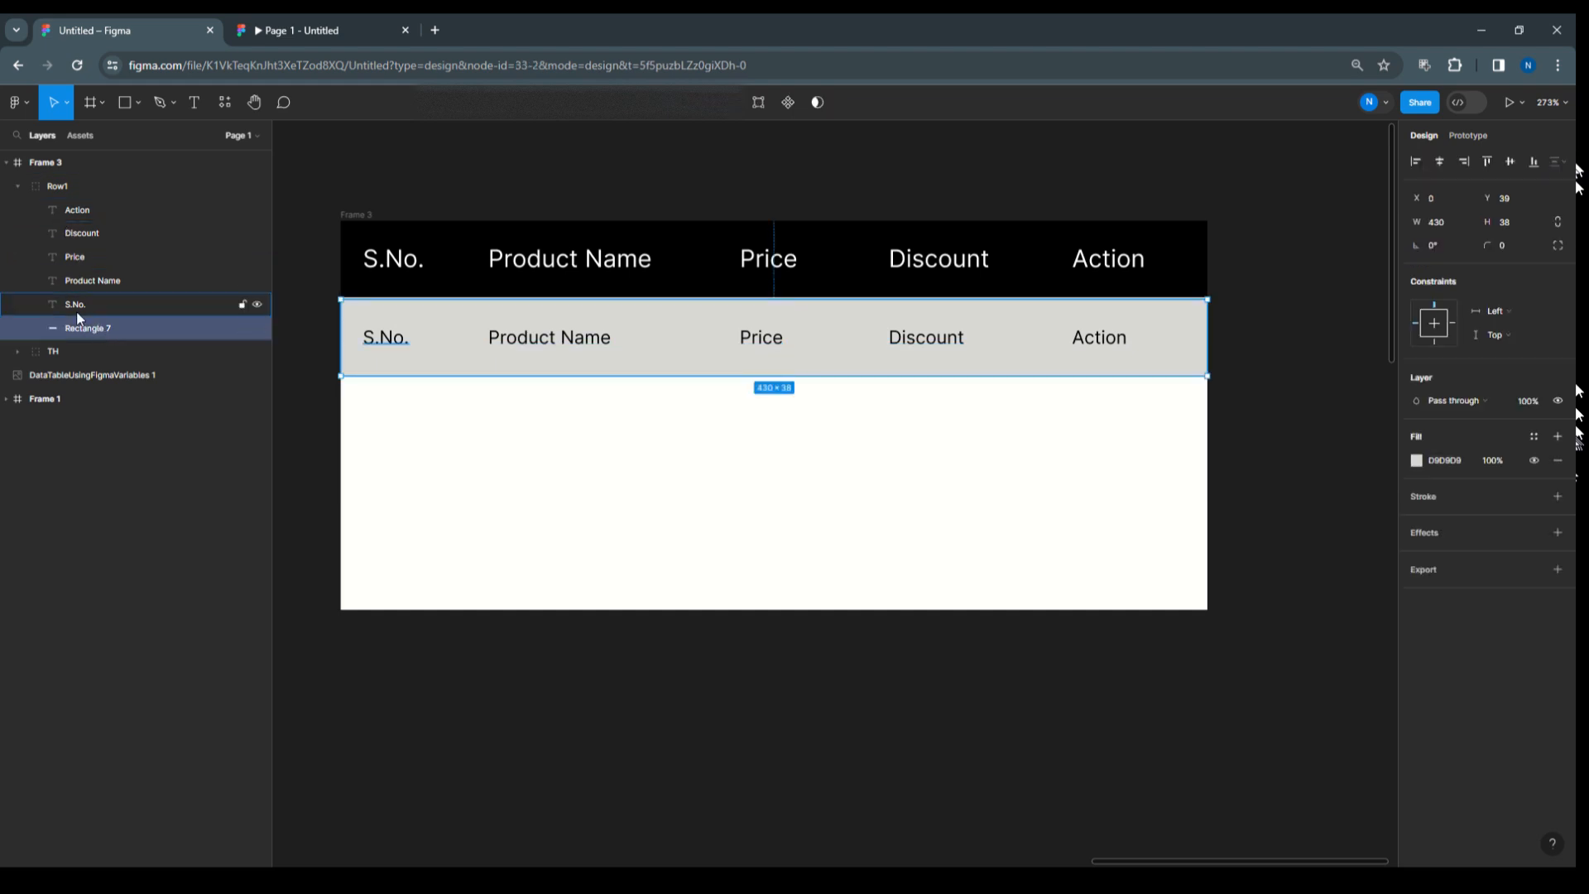
Shift Row1's S.No., Product Name, Price, Discount and Action labels about 9 px to the right.
click(76, 304)
shift+click(83, 282)
shift+click(80, 259)
shift+click(82, 233)
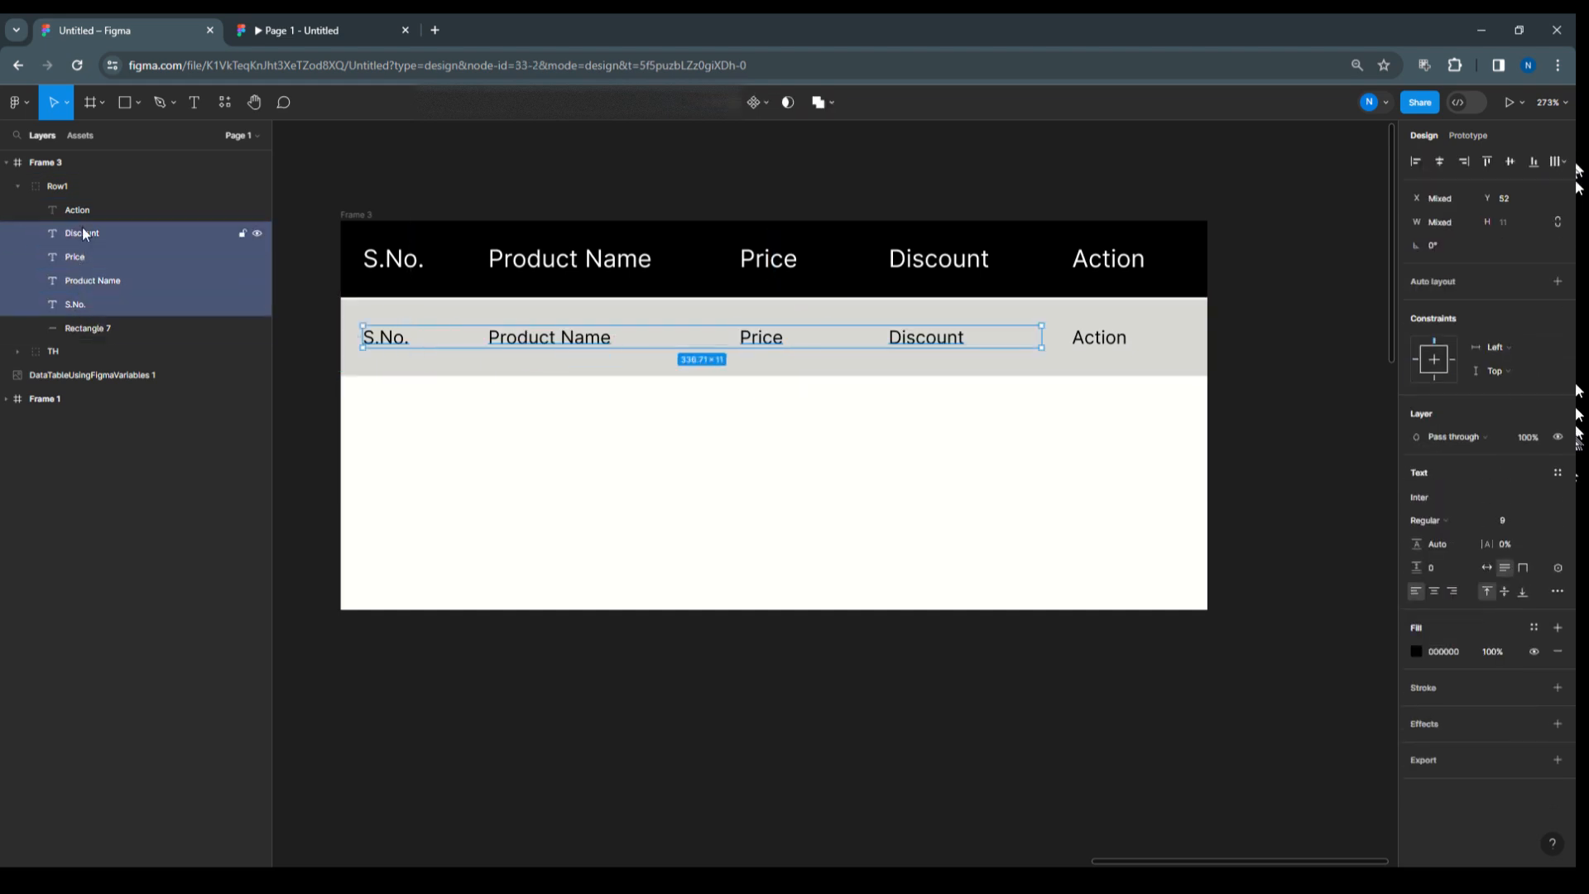
shift+click(77, 210)
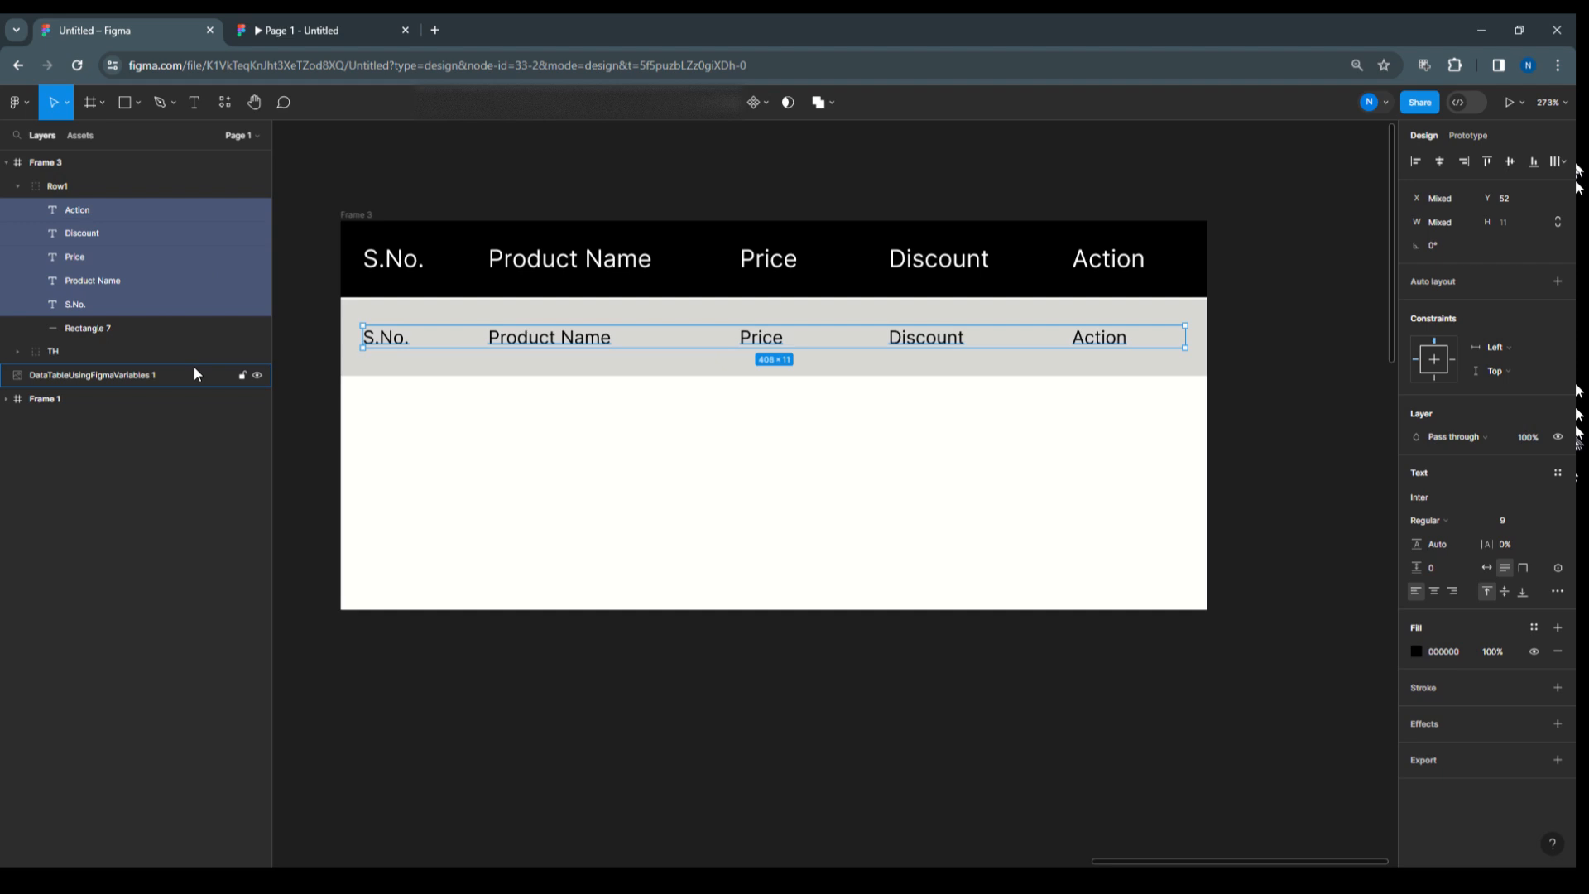
key(Right)
key(Right)
key(Right)
key(Right)
key(Right)
key(Right)
key(Right)
key(Right)
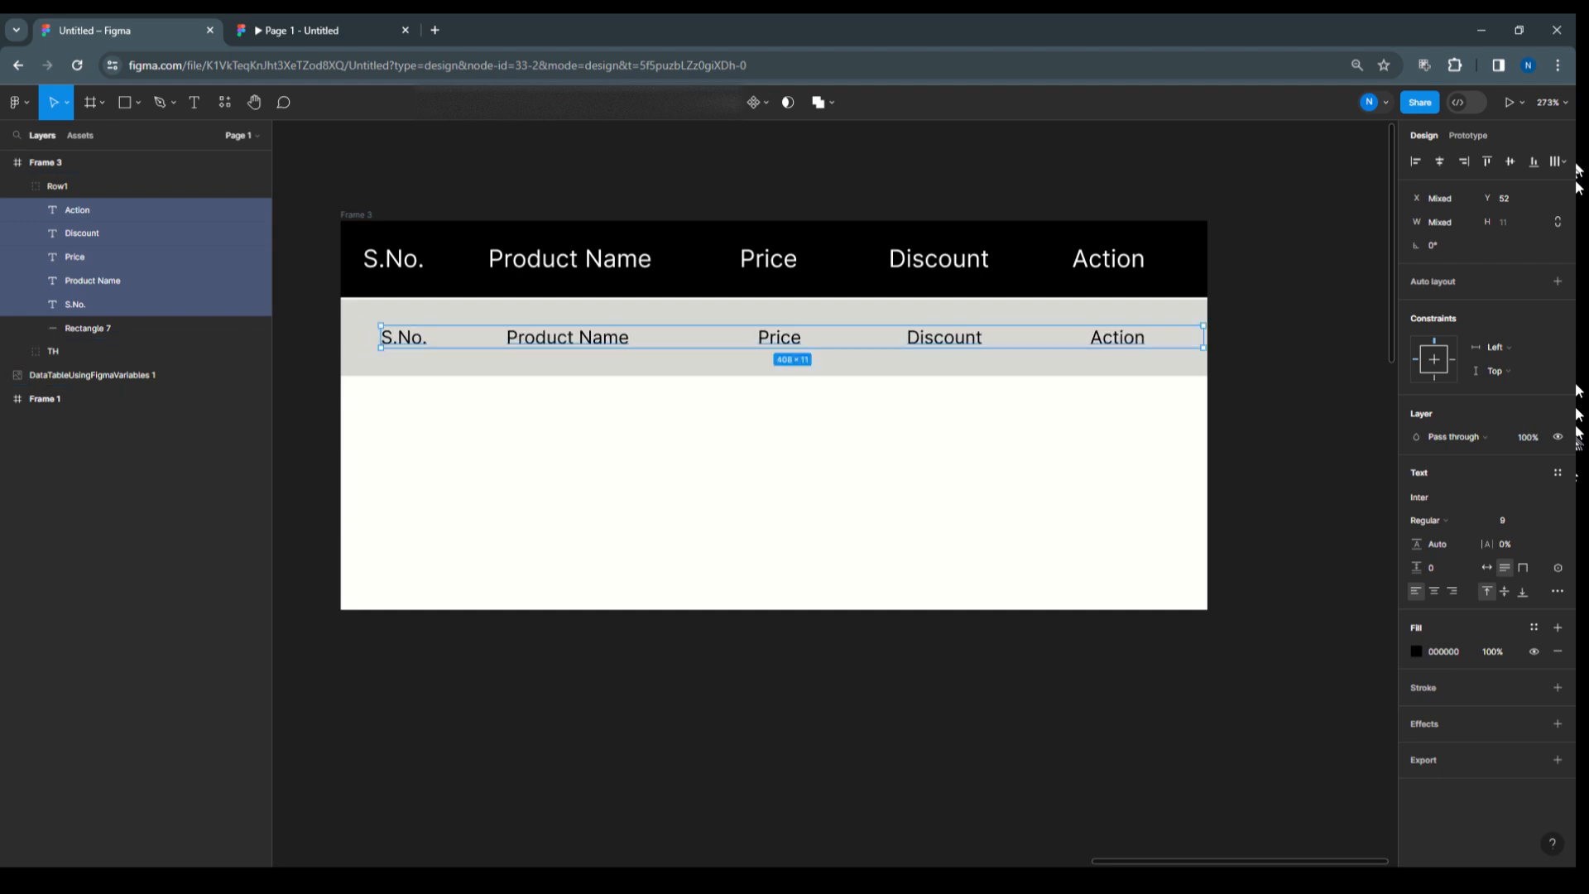
click(476, 173)
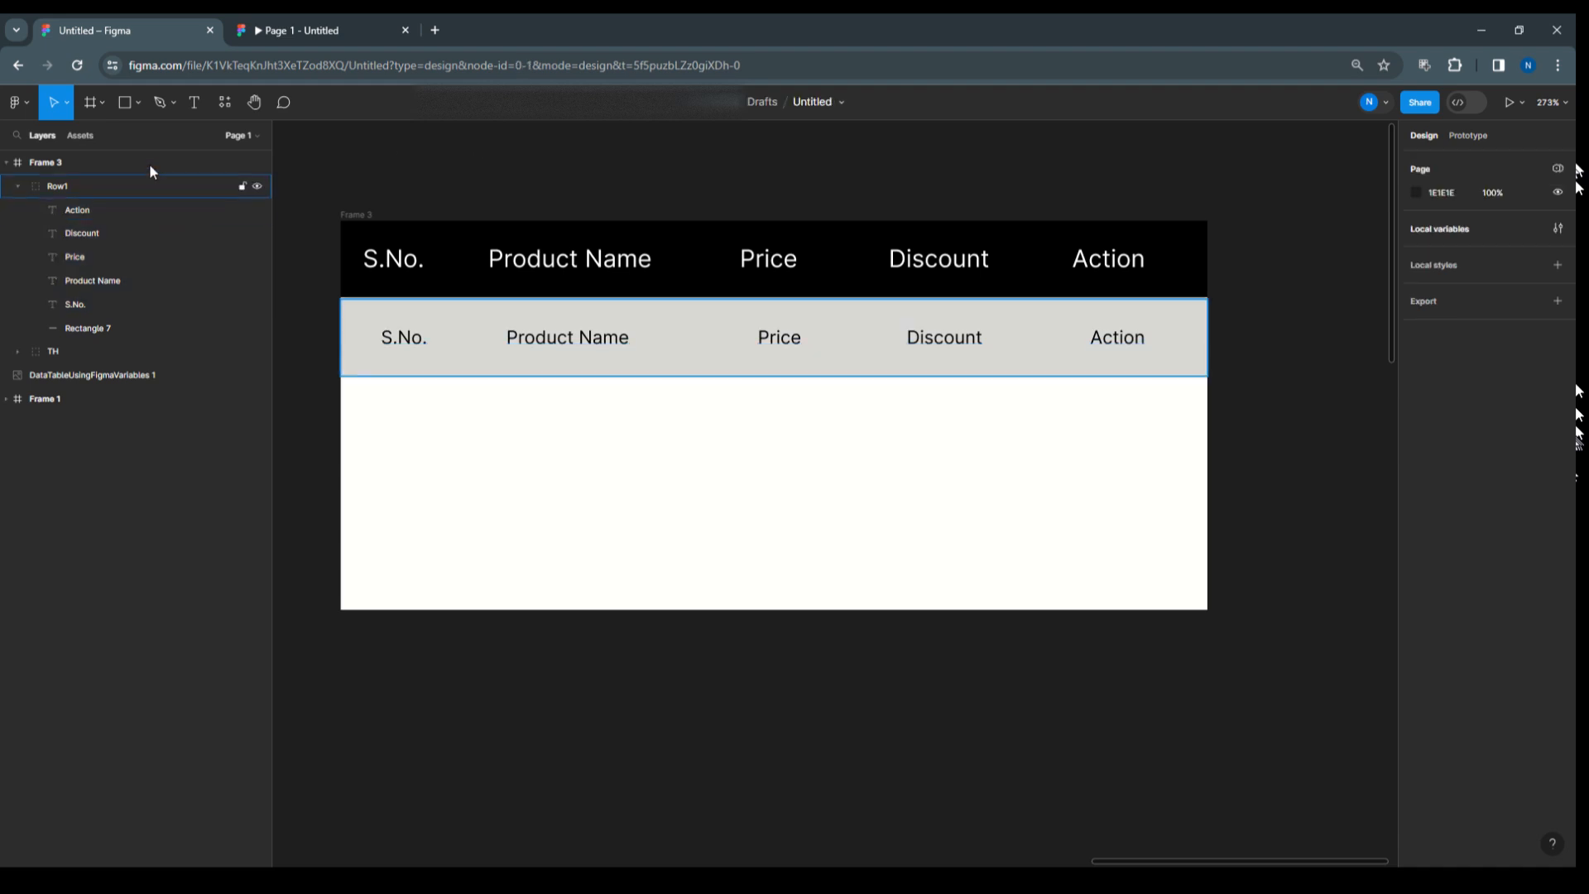
Draw a checkbox rectangle about 11 × 10 before the S.No. label of Row1 and give it a black 1 px inside stroke.
click(139, 104)
click(127, 136)
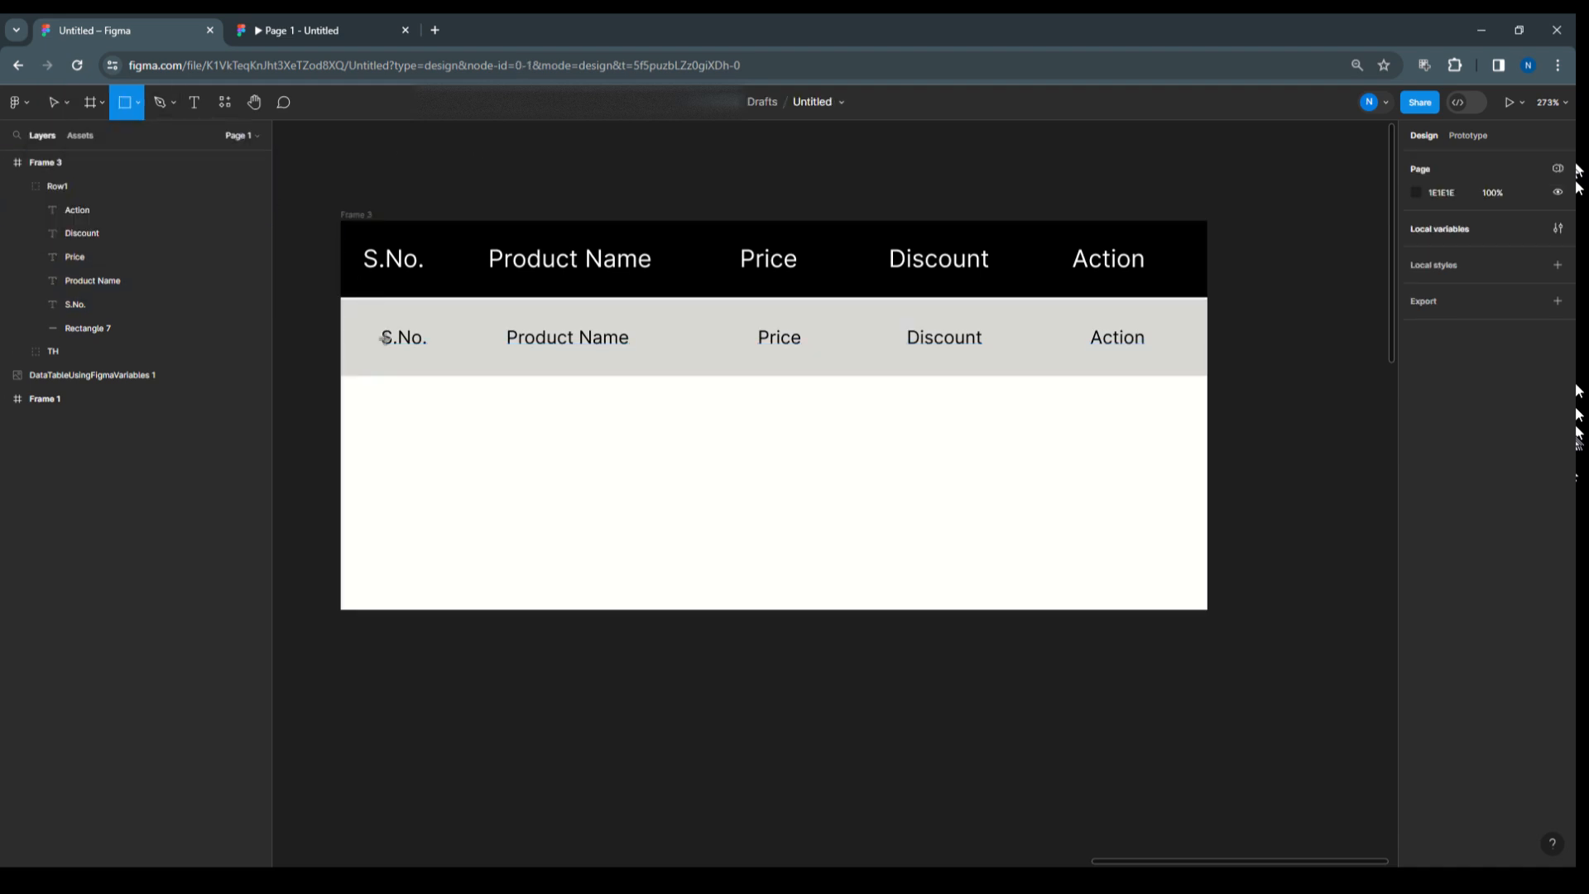
drag(348, 328, 372, 349)
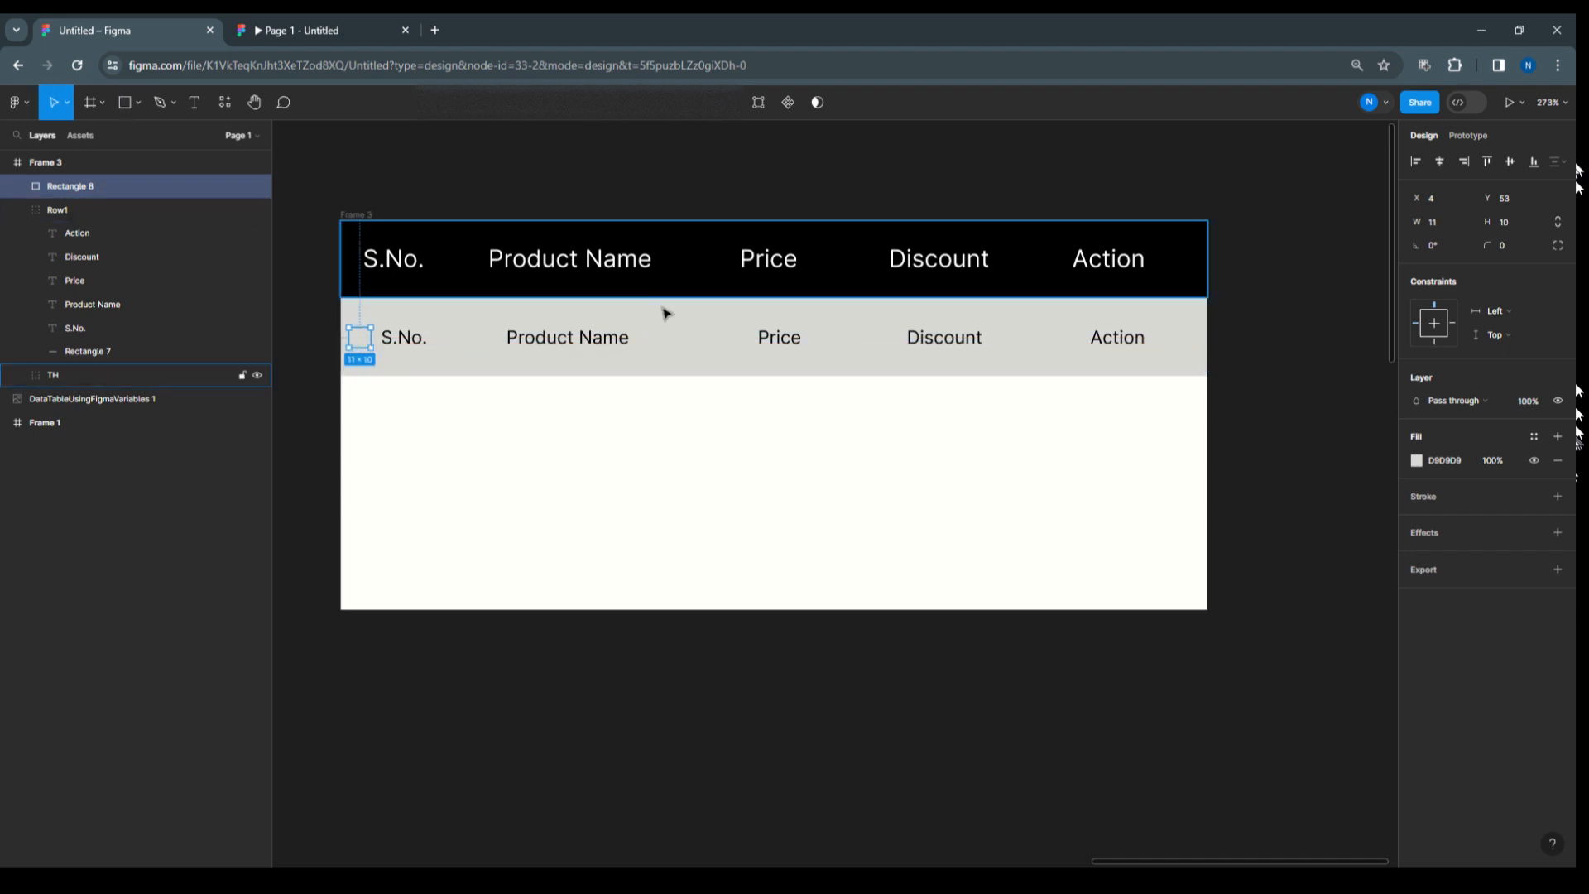
click(1439, 499)
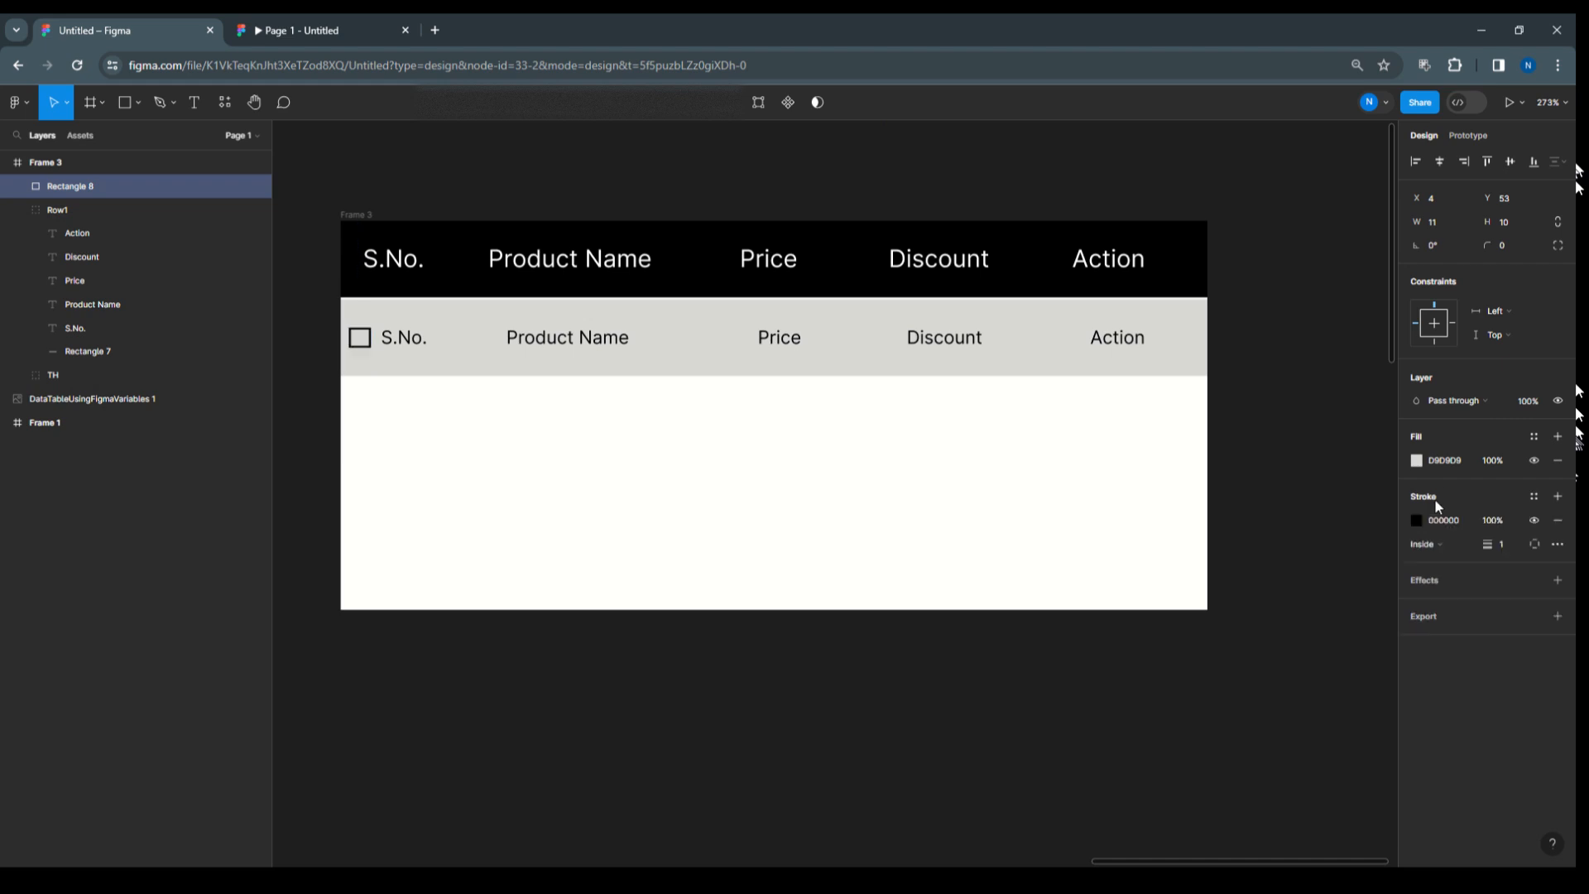
Move the checkbox rectangle 4 px right to X 8.
scroll(349, 282, up, 3)
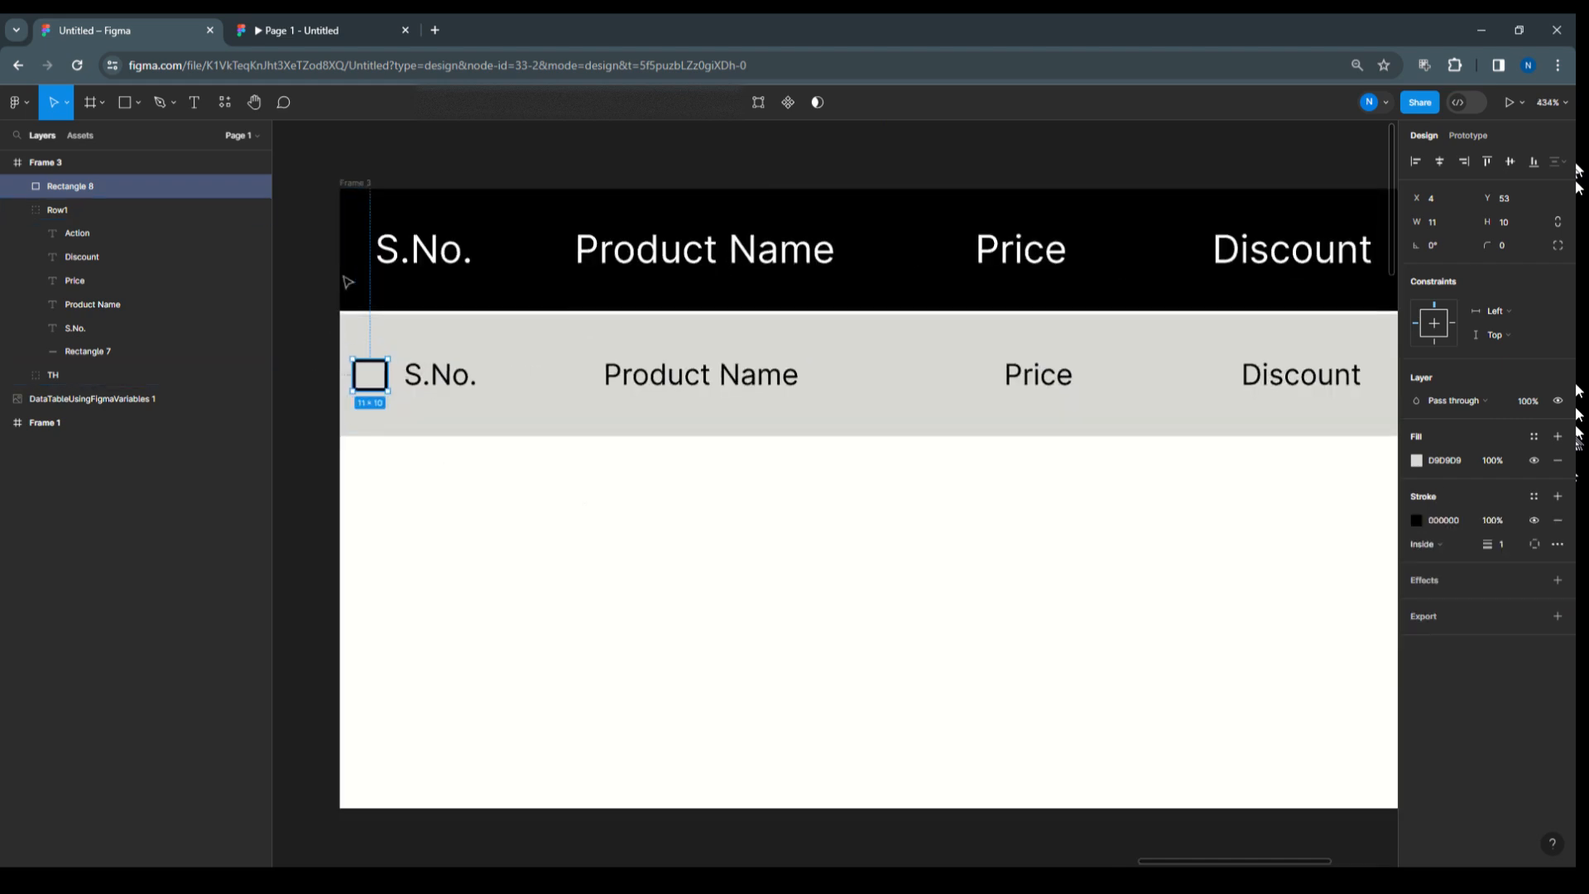
key(Right)
key(Right)
key(Right)
key(Right)
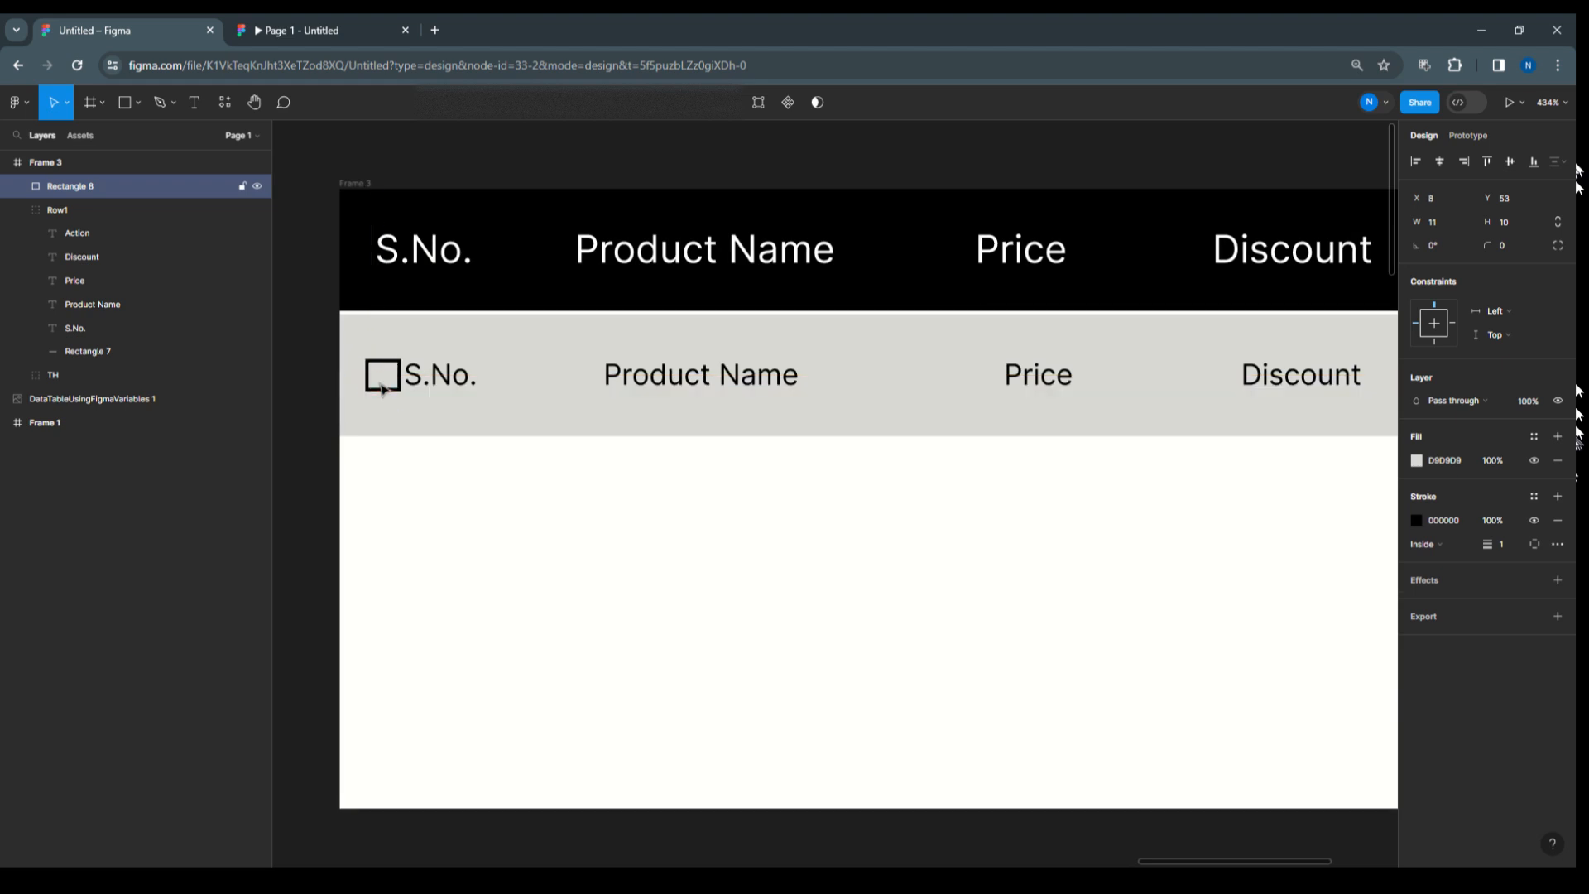
Shift all five Row1 text labels 3 px further right, away from the checkbox.
click(97, 326)
drag(97, 310, 99, 237)
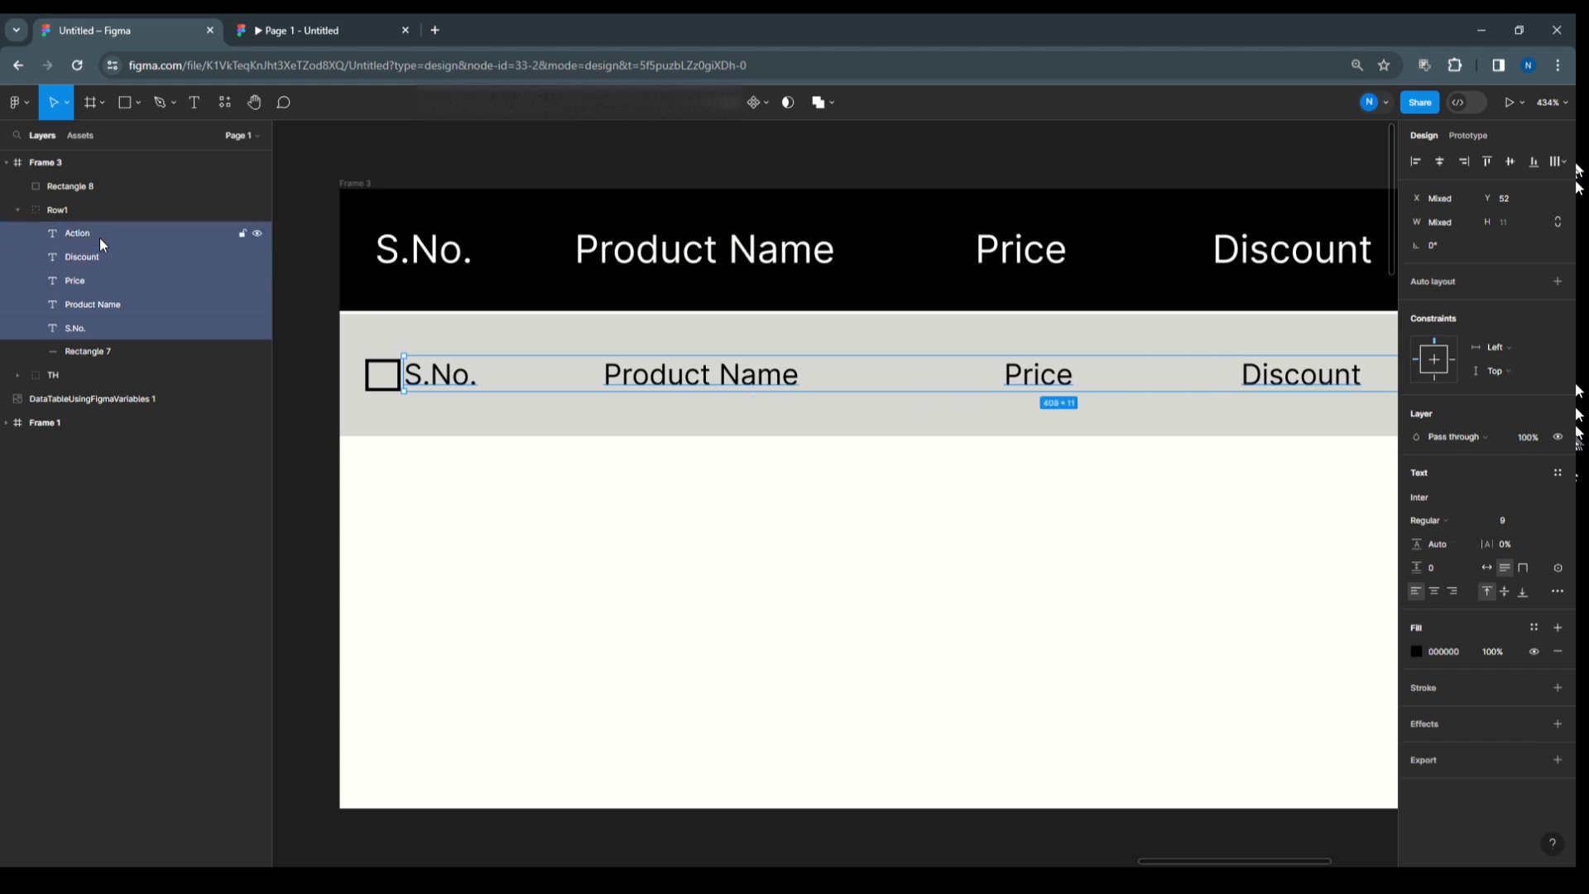
key(Right)
key(Right)
key(Right)
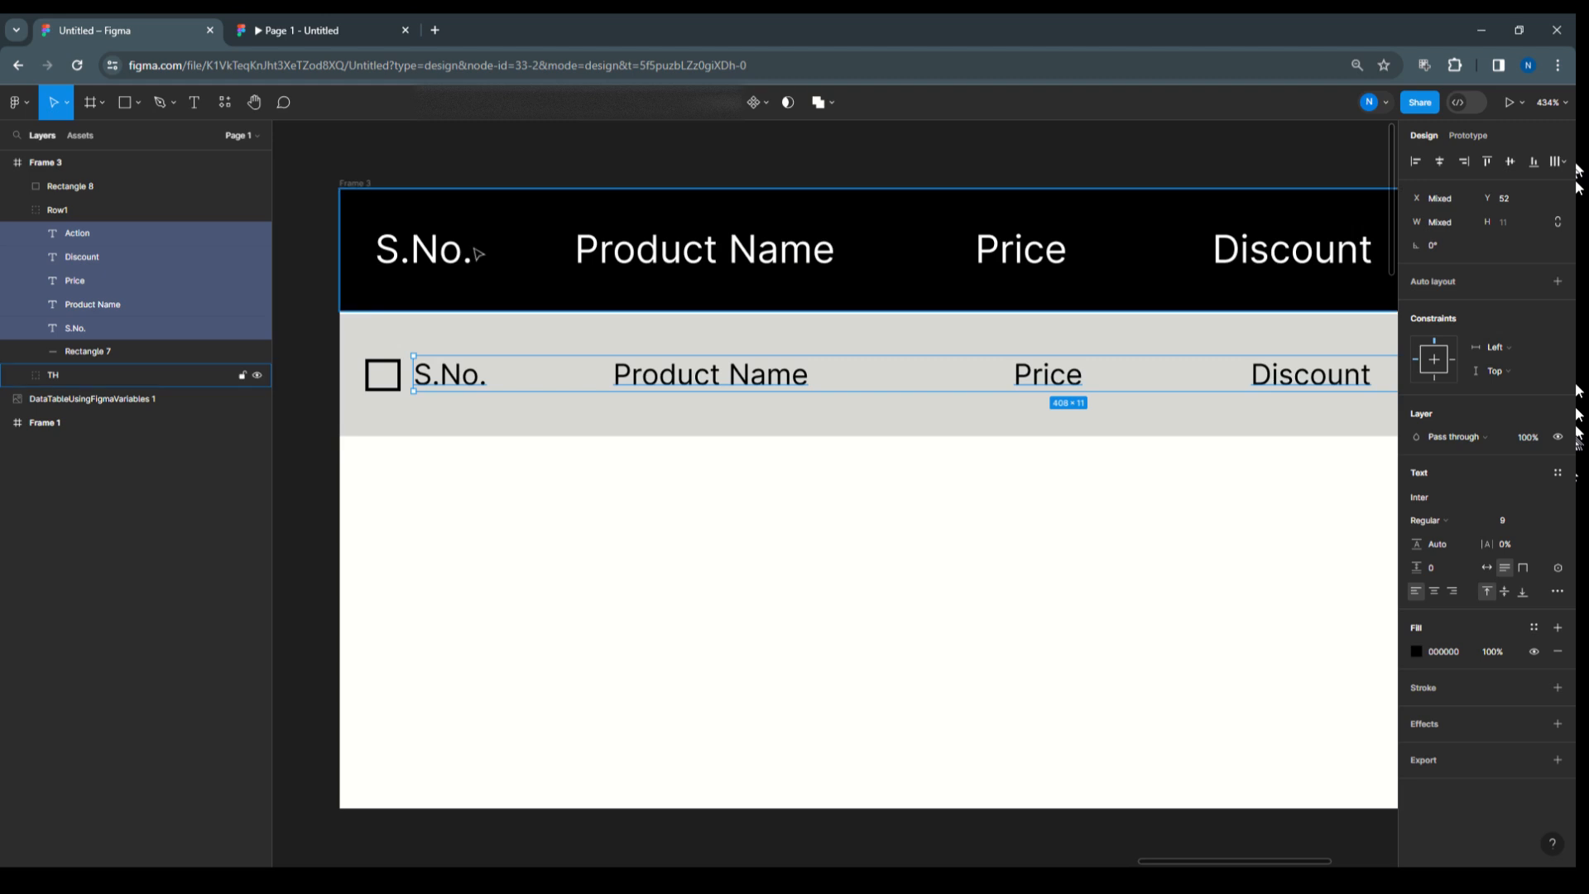
Draw a separate rectangle about 10 × 9 on the empty canvas above Frame 3.
scroll(476, 251, up, 1)
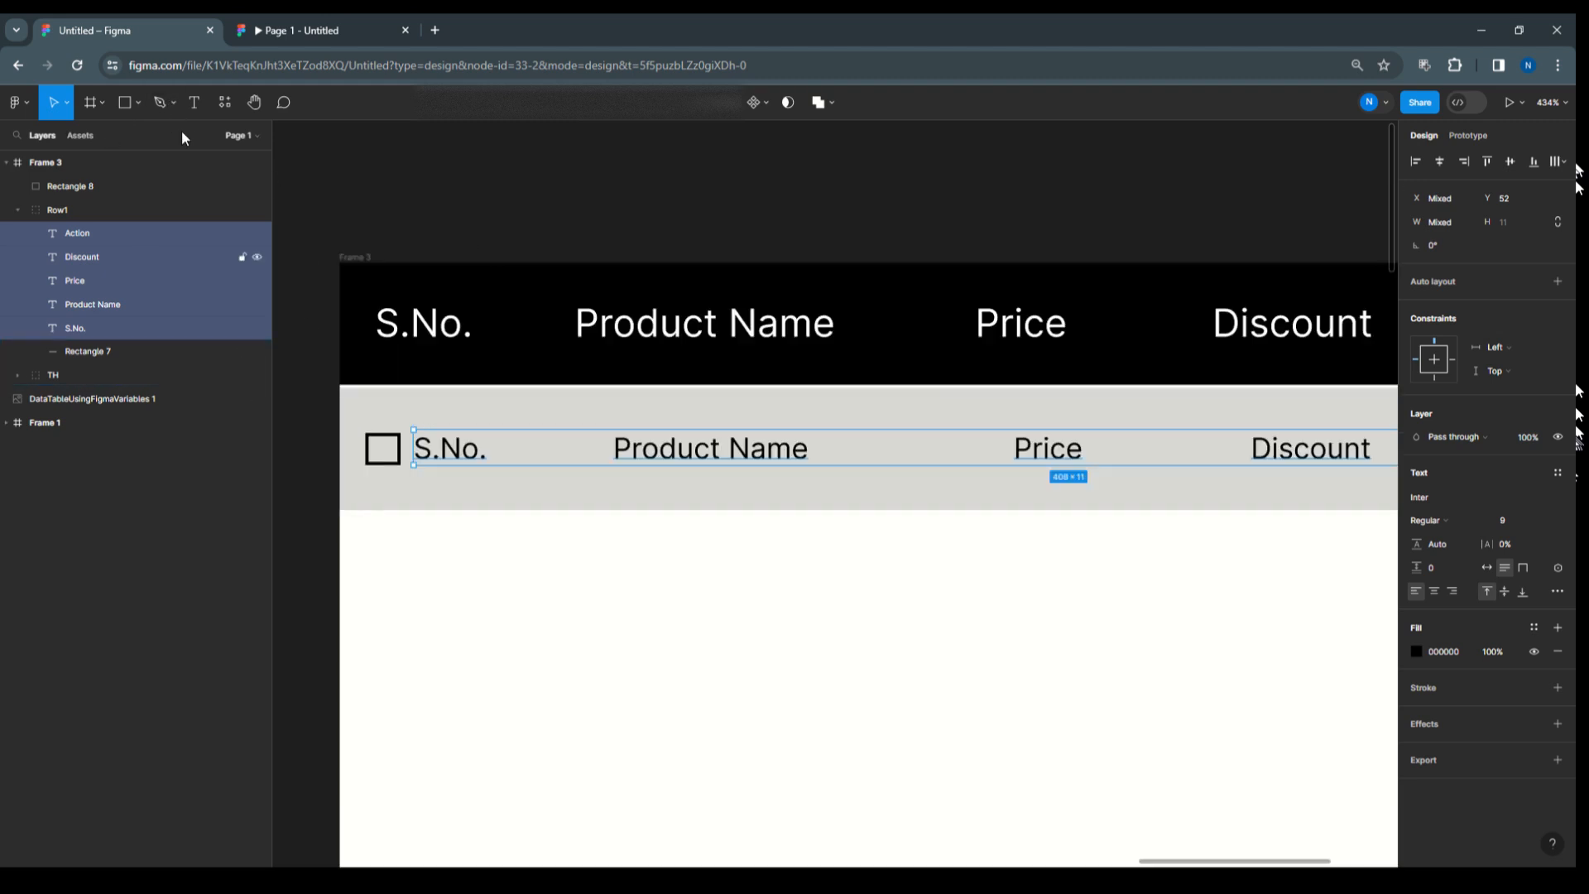
click(495, 219)
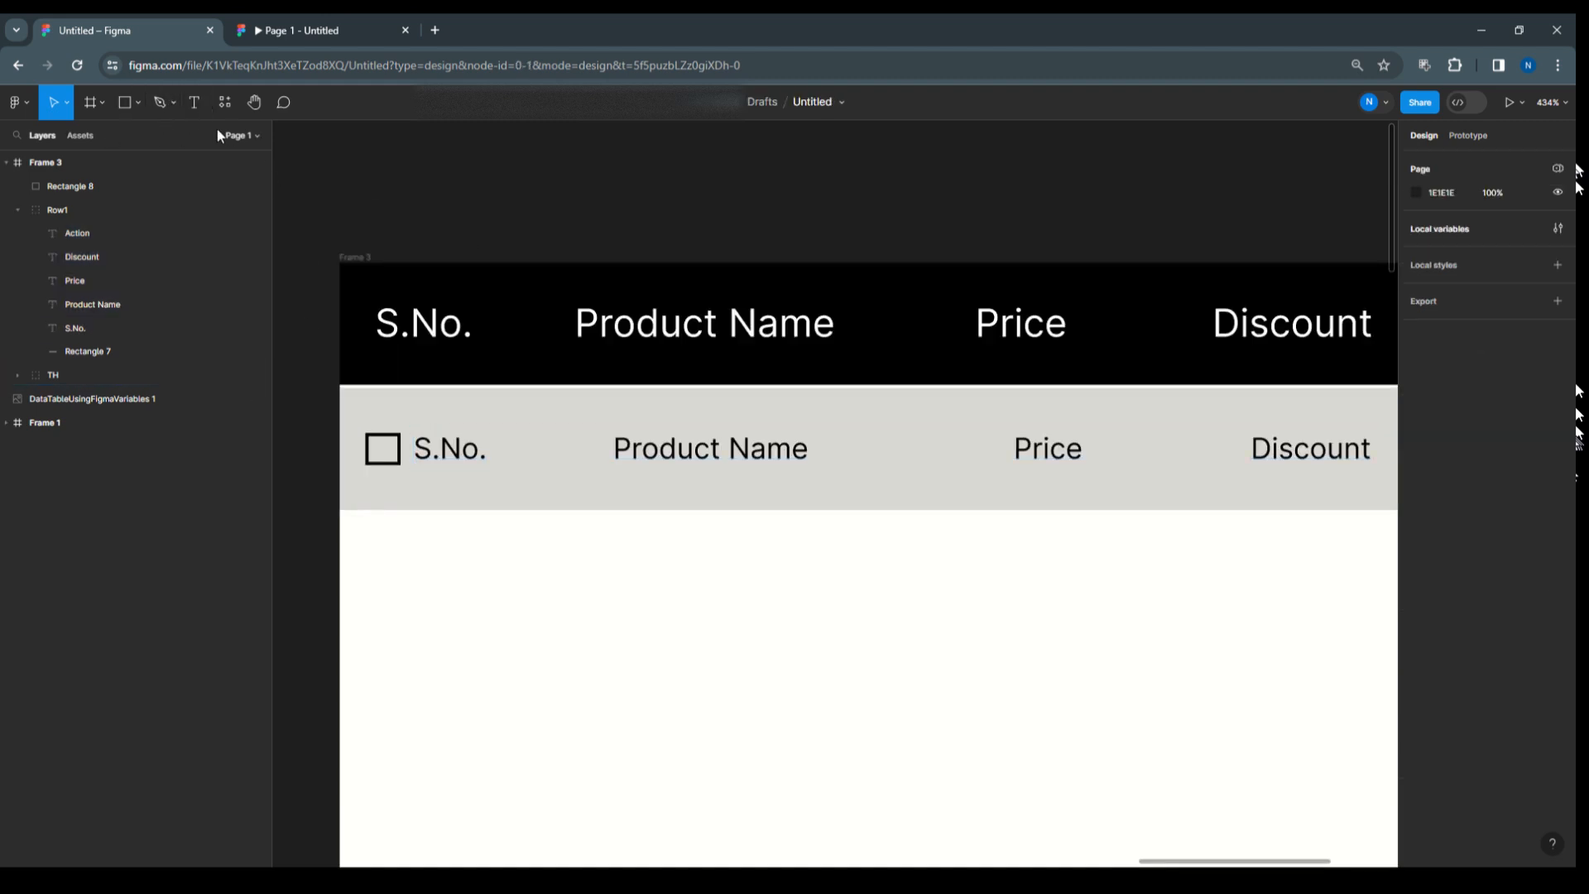
click(141, 105)
click(136, 135)
drag(380, 177, 389, 205)
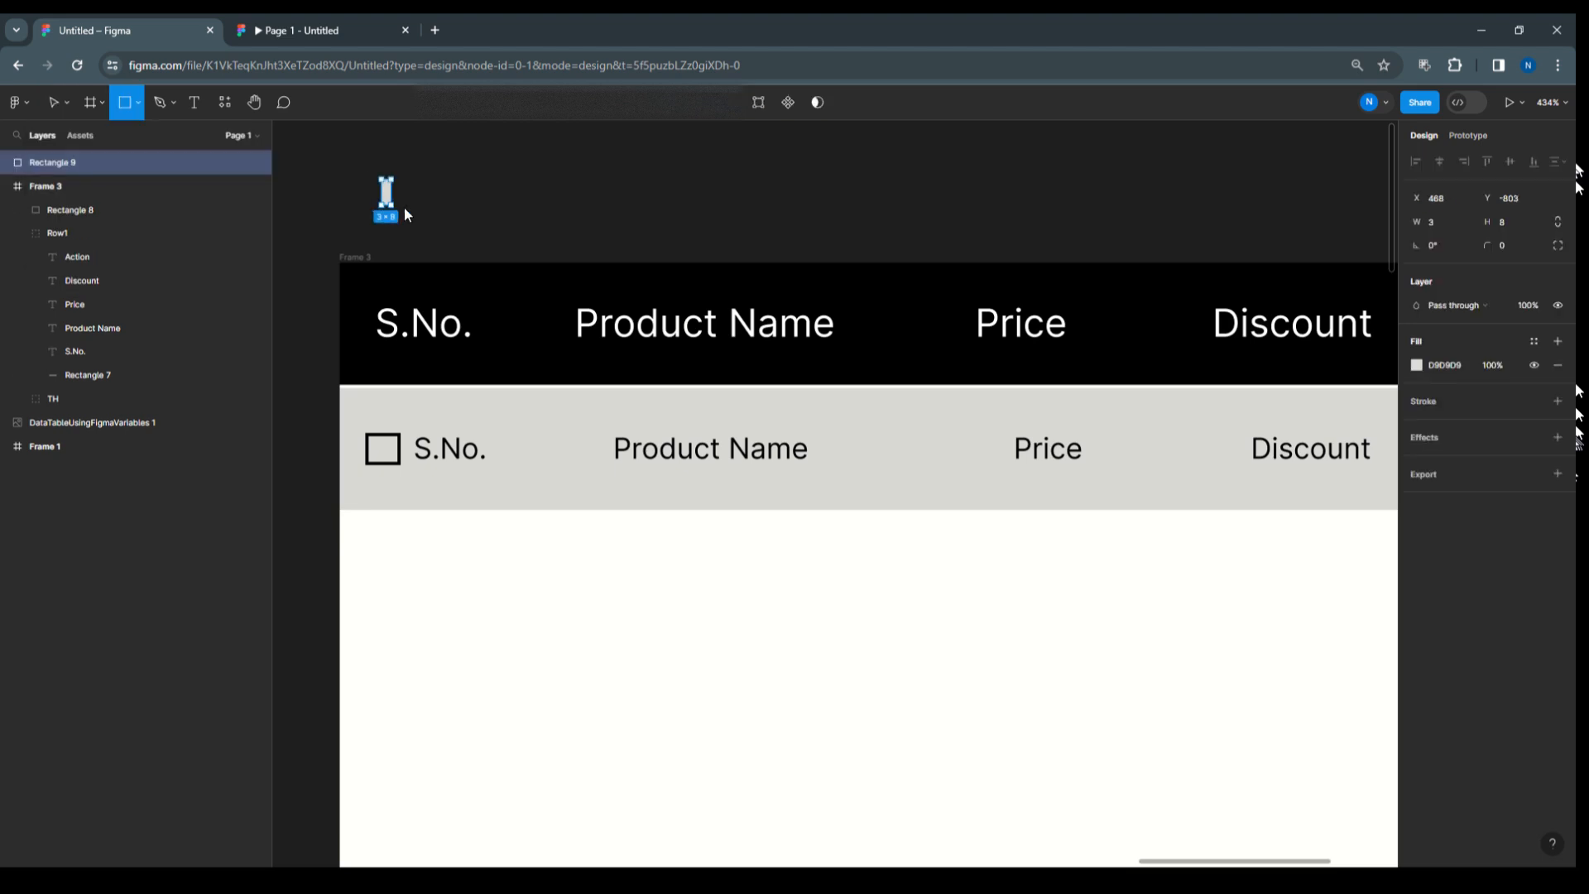
click(484, 202)
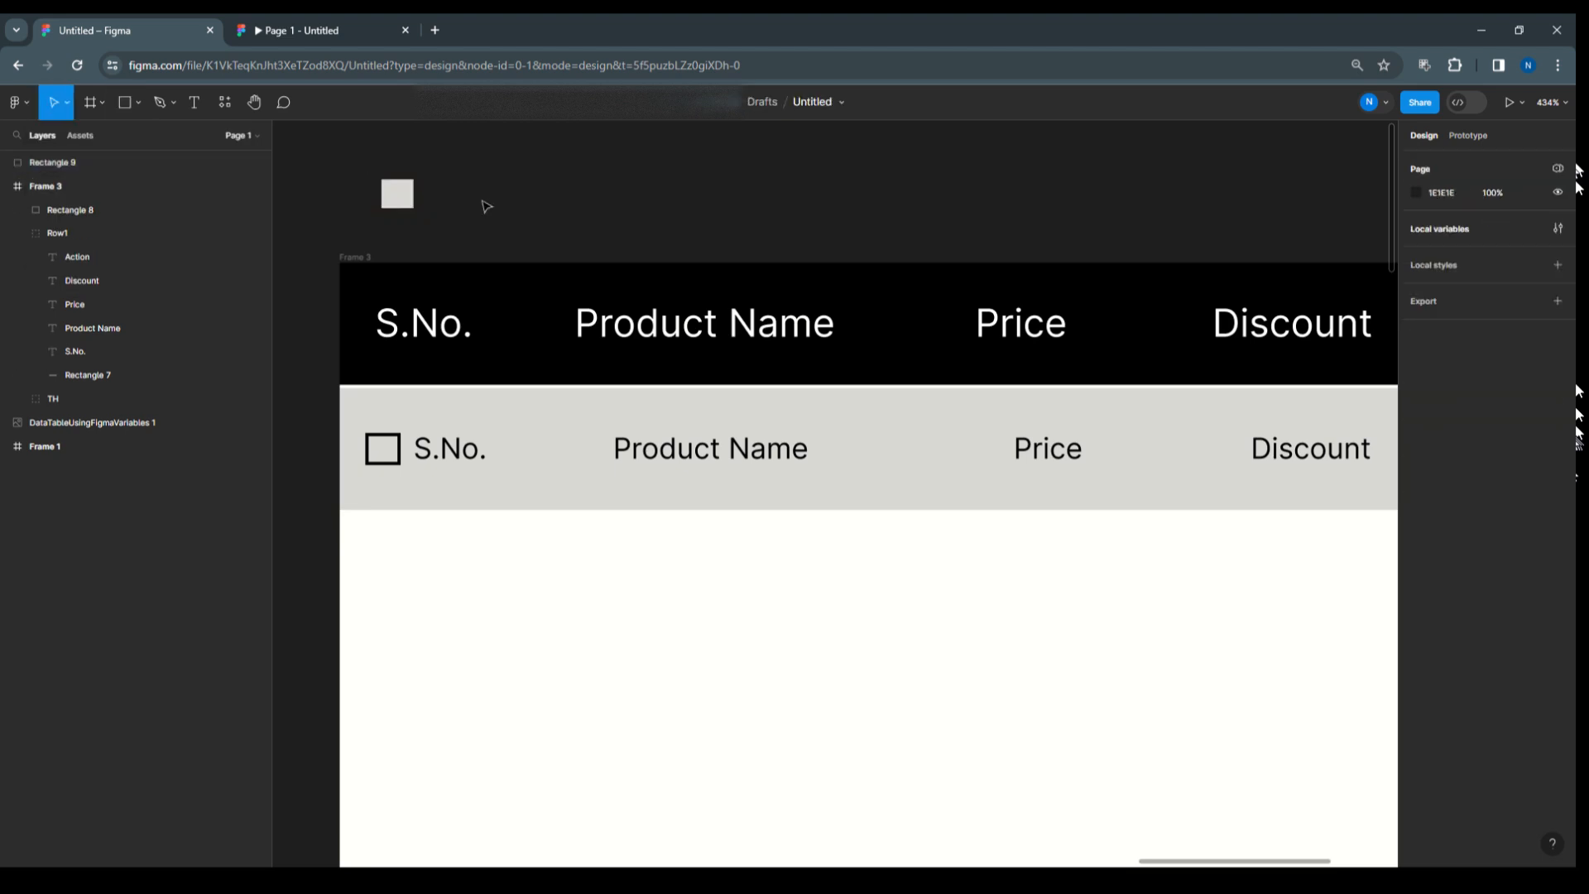
Import the check icon SVG and place it on the canvas above Frame 3.
click(137, 106)
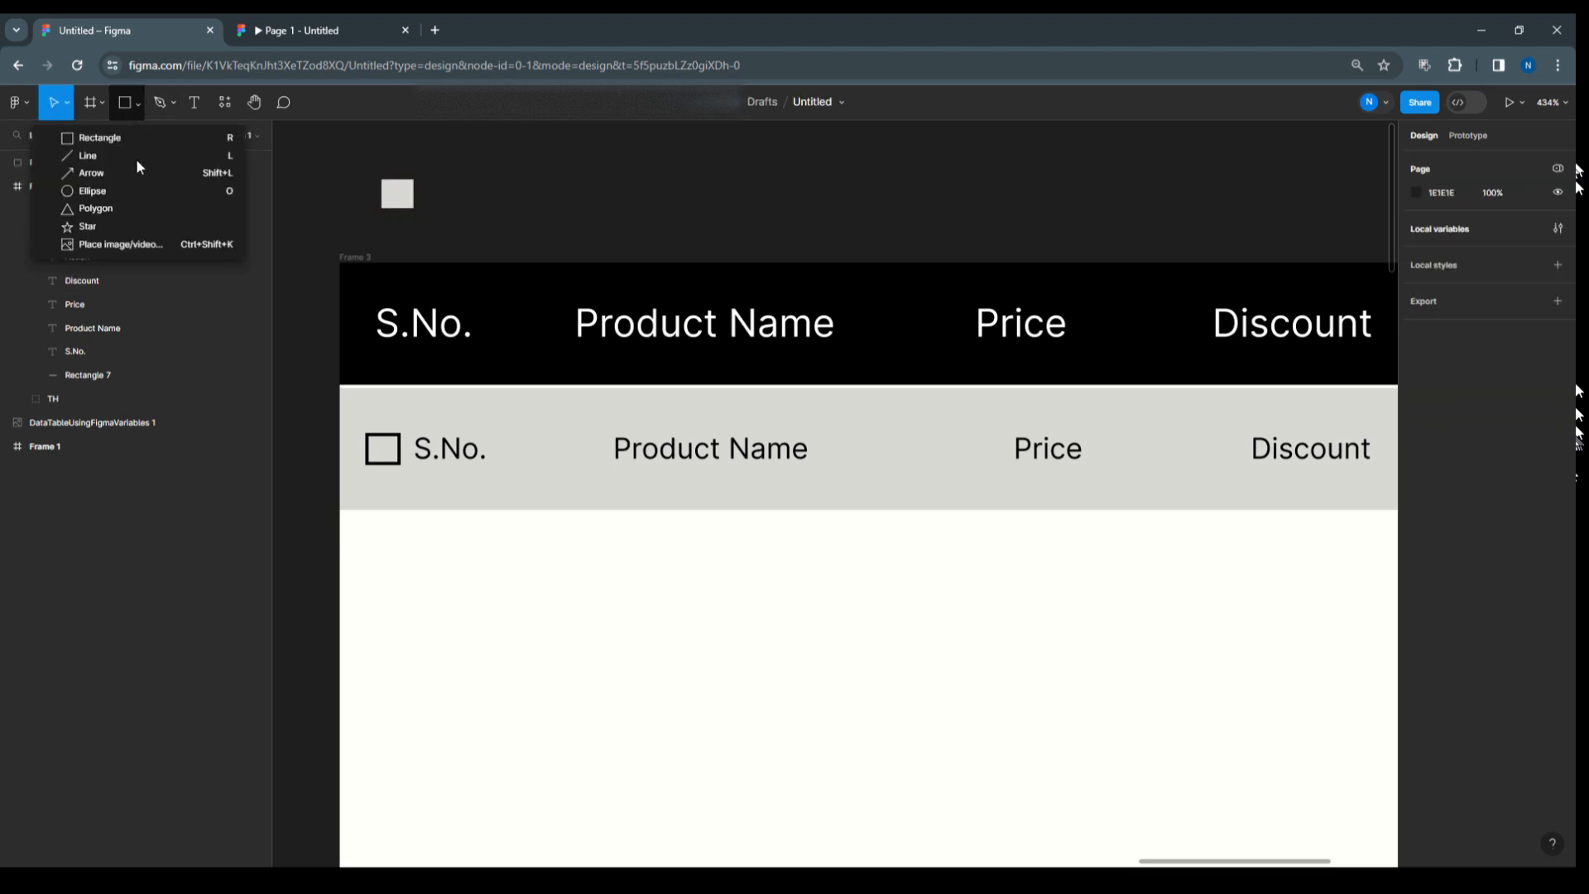
click(136, 238)
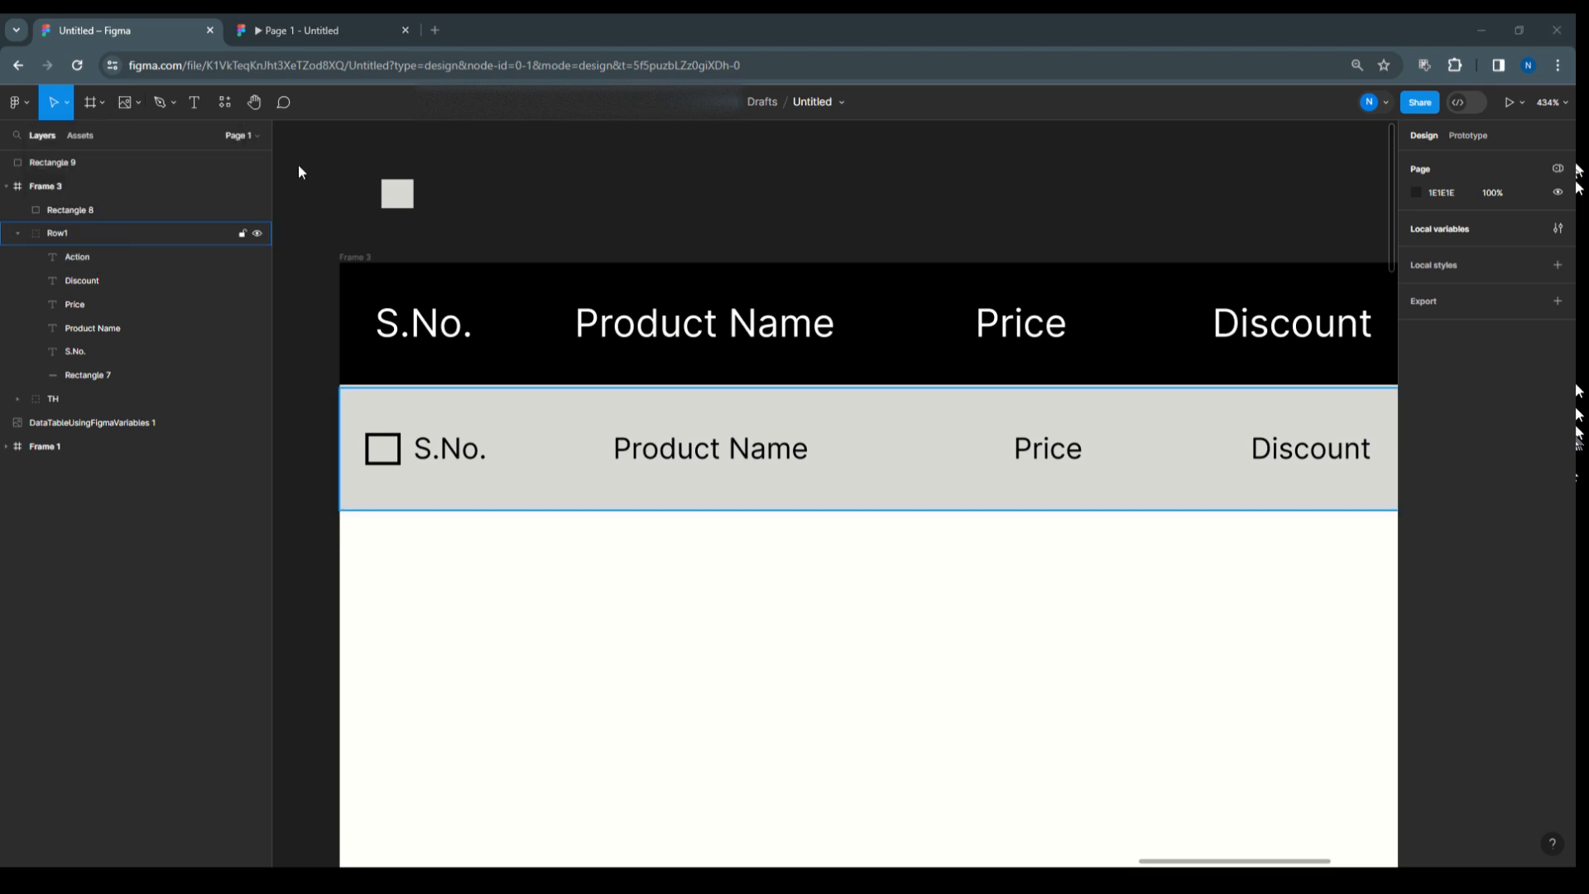
click(846, 704)
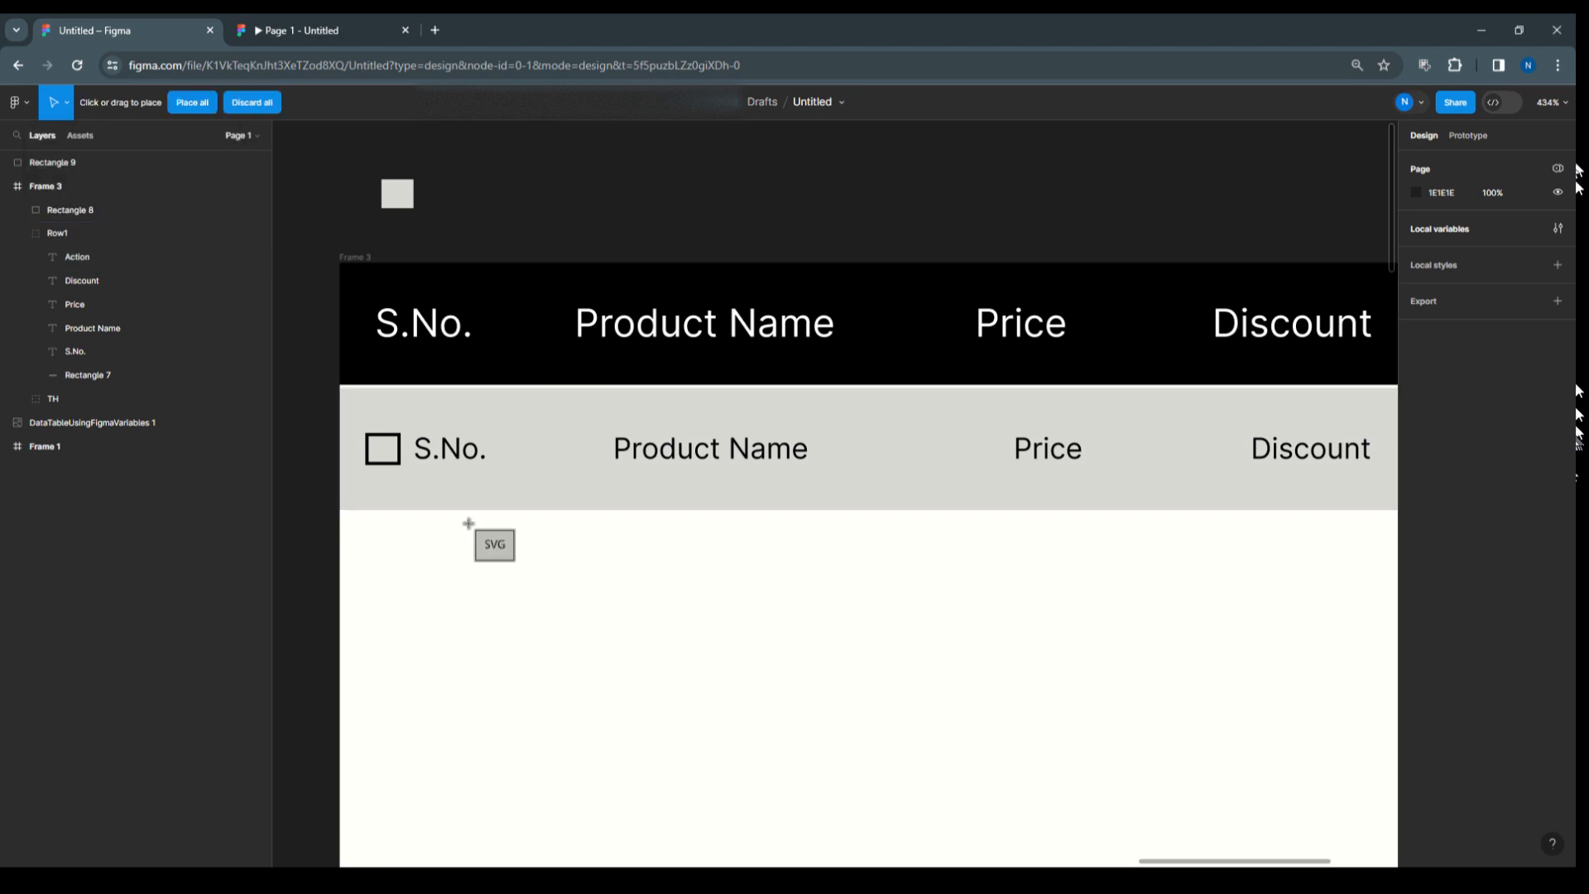
click(404, 197)
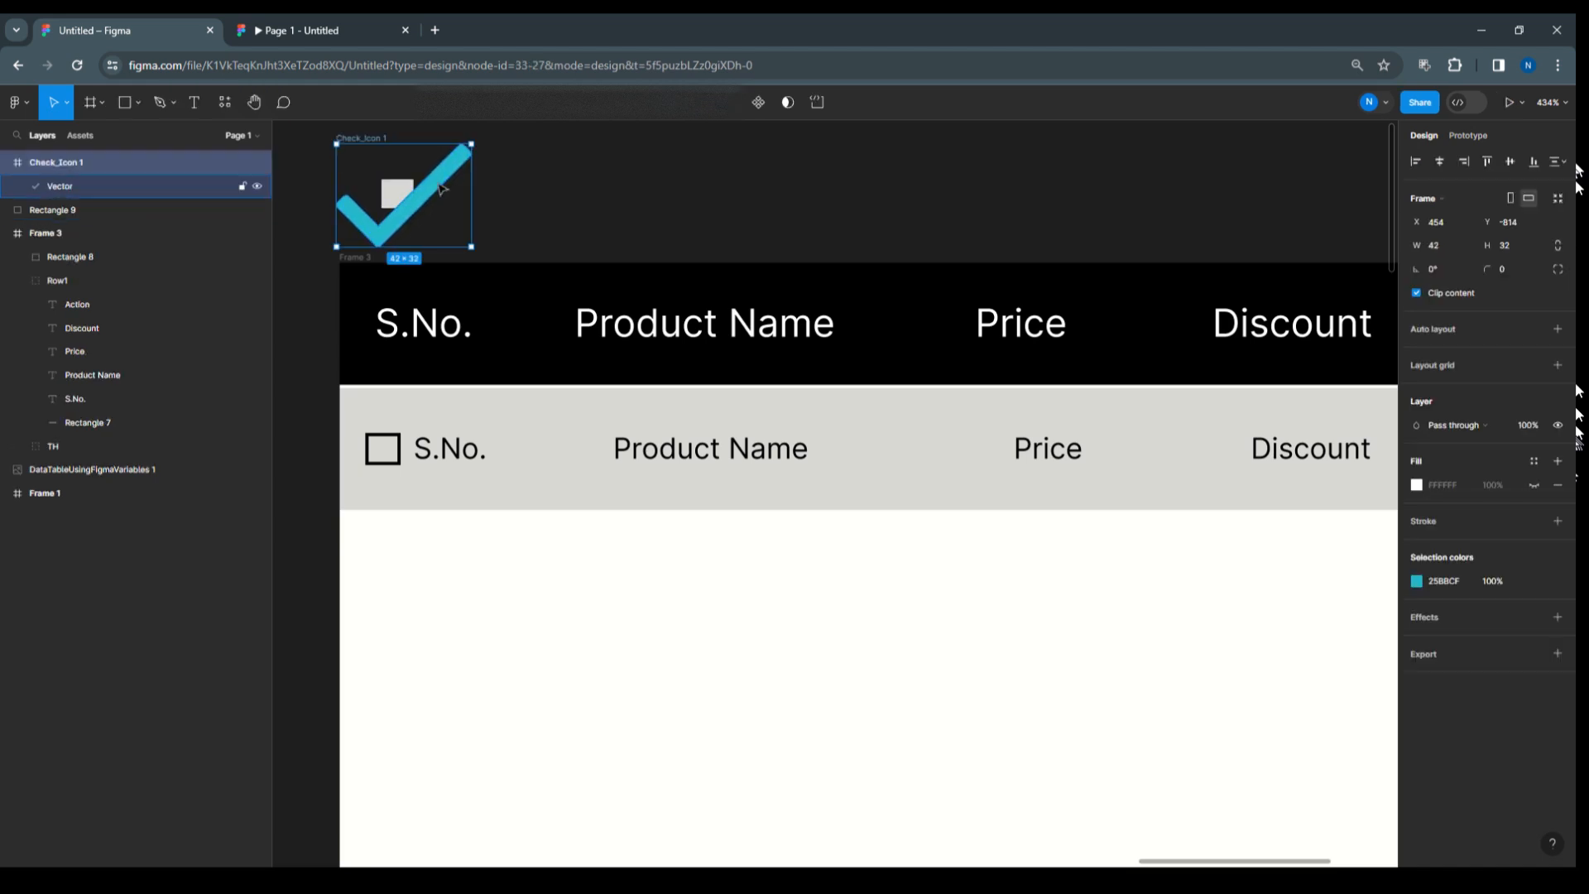
Scale the check icon's vector down to about 8 × 6.
click(438, 190)
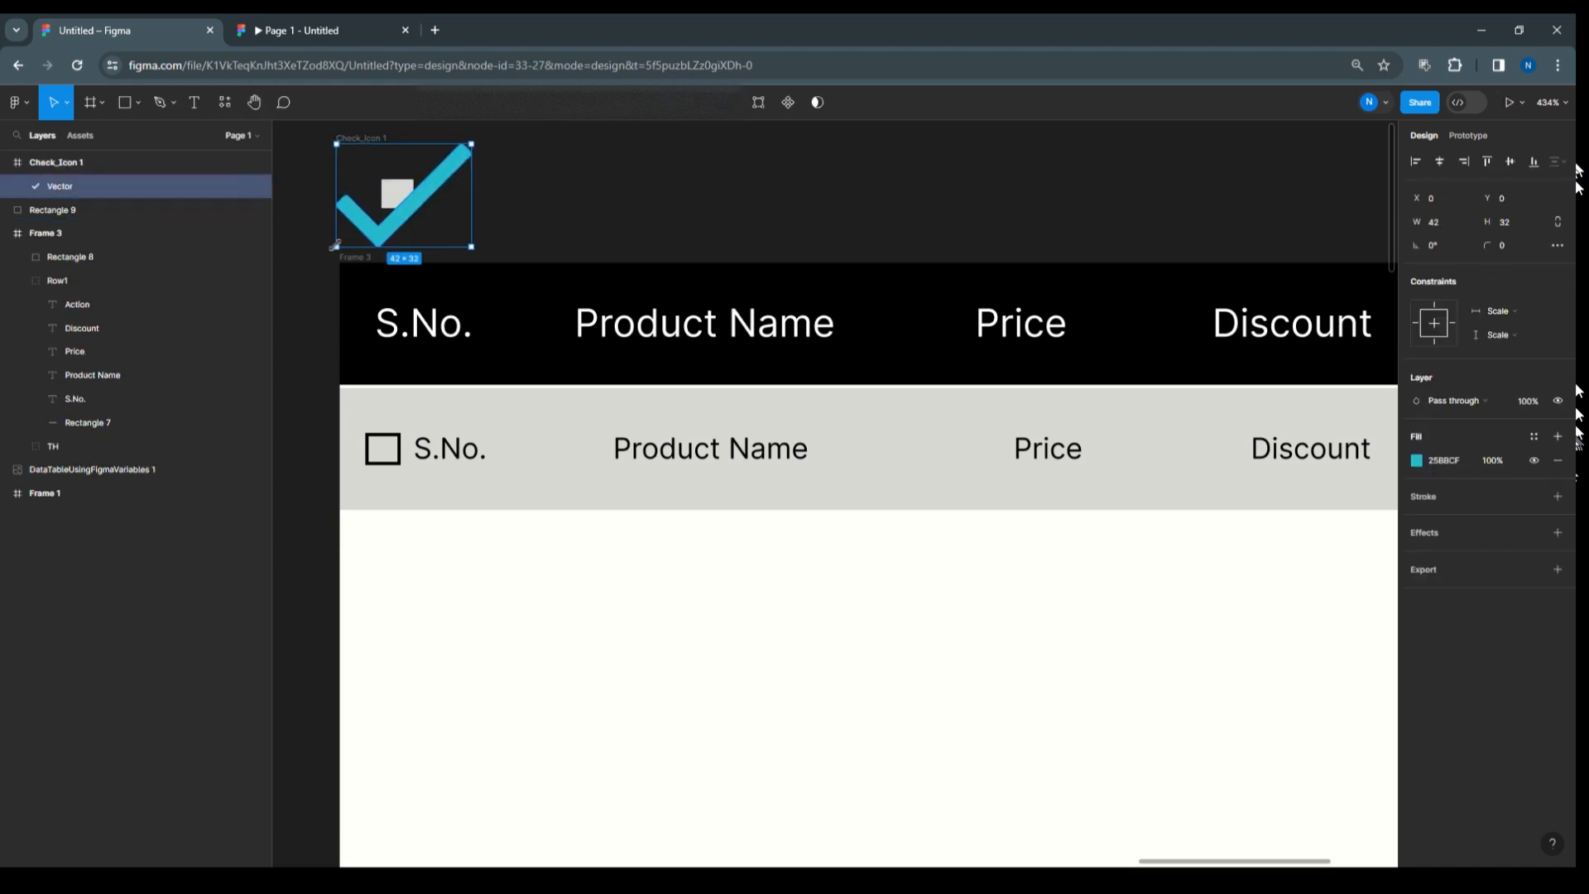
drag(336, 247, 381, 213)
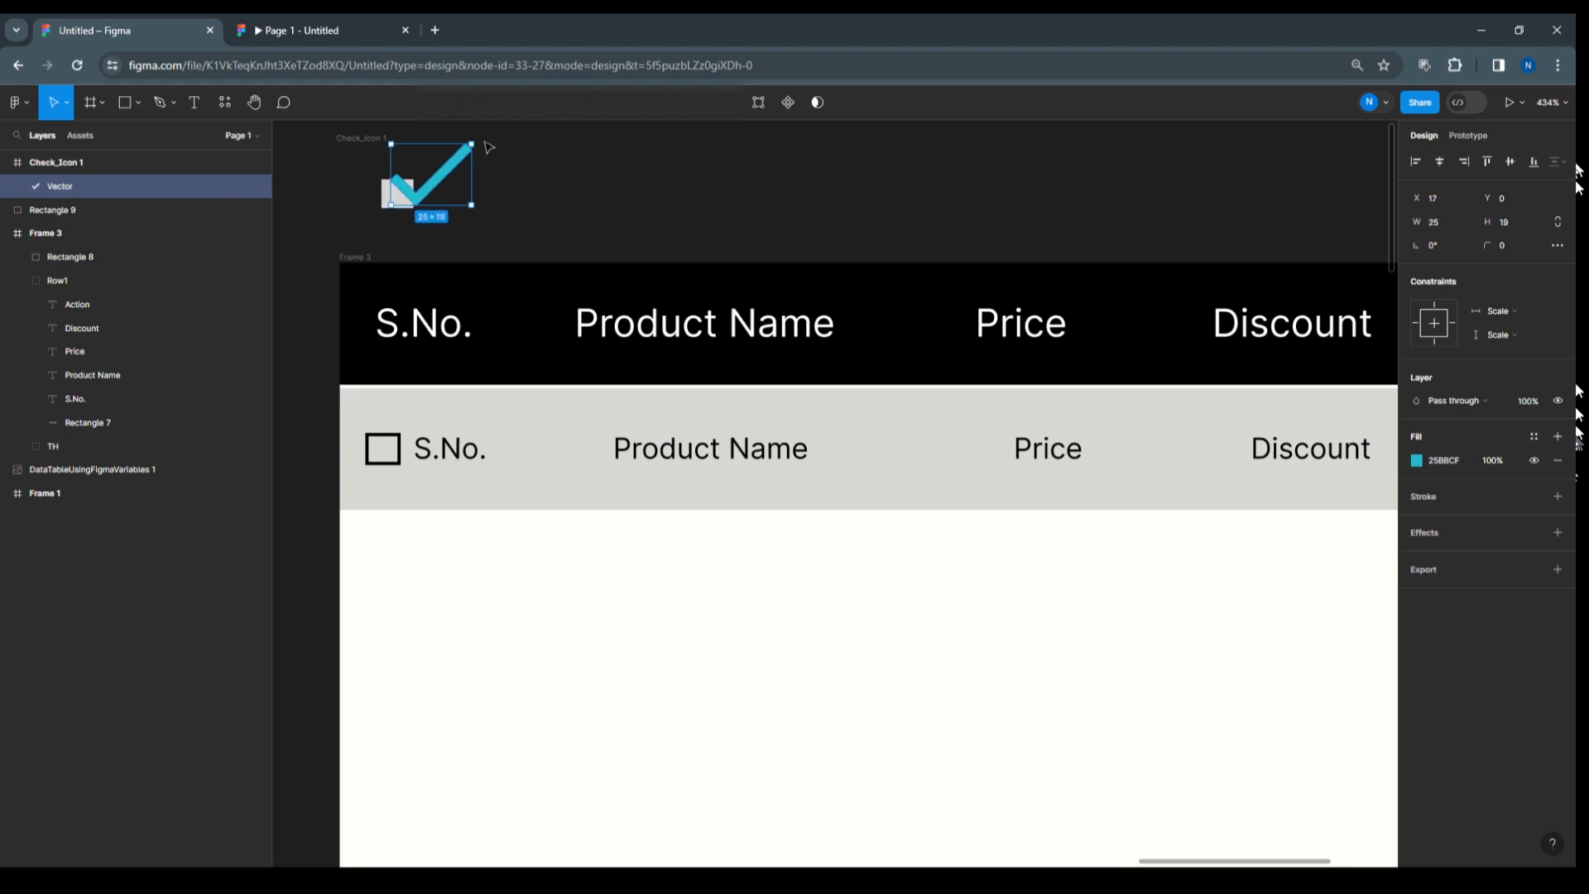
drag(471, 144, 454, 210)
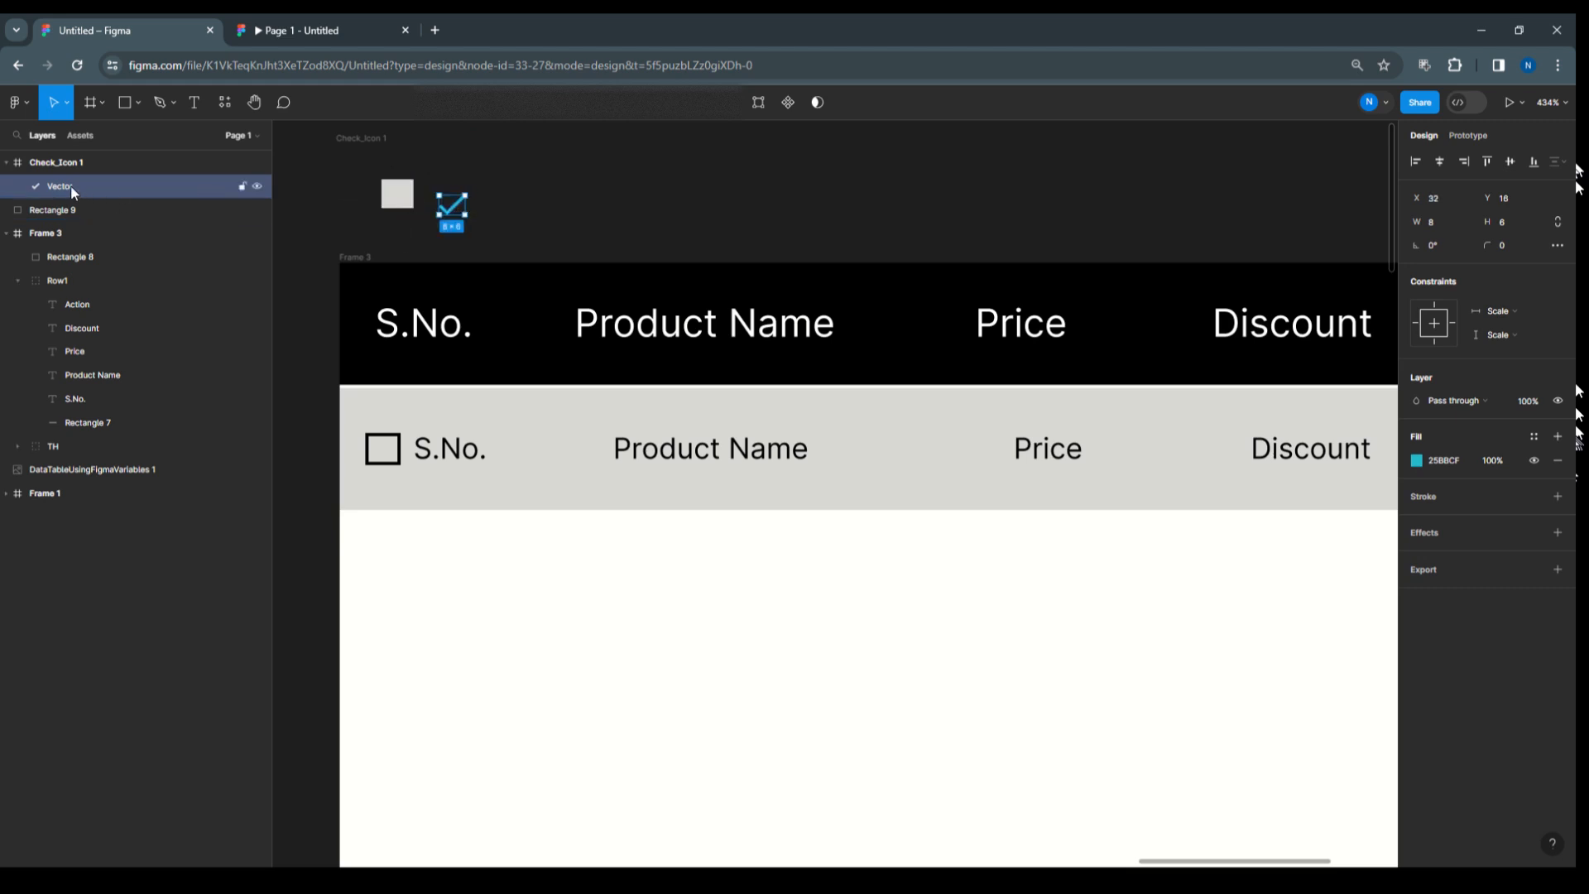
Move the check mark vector out of its icon frame into the checkbox of the first row.
drag(71, 185, 81, 241)
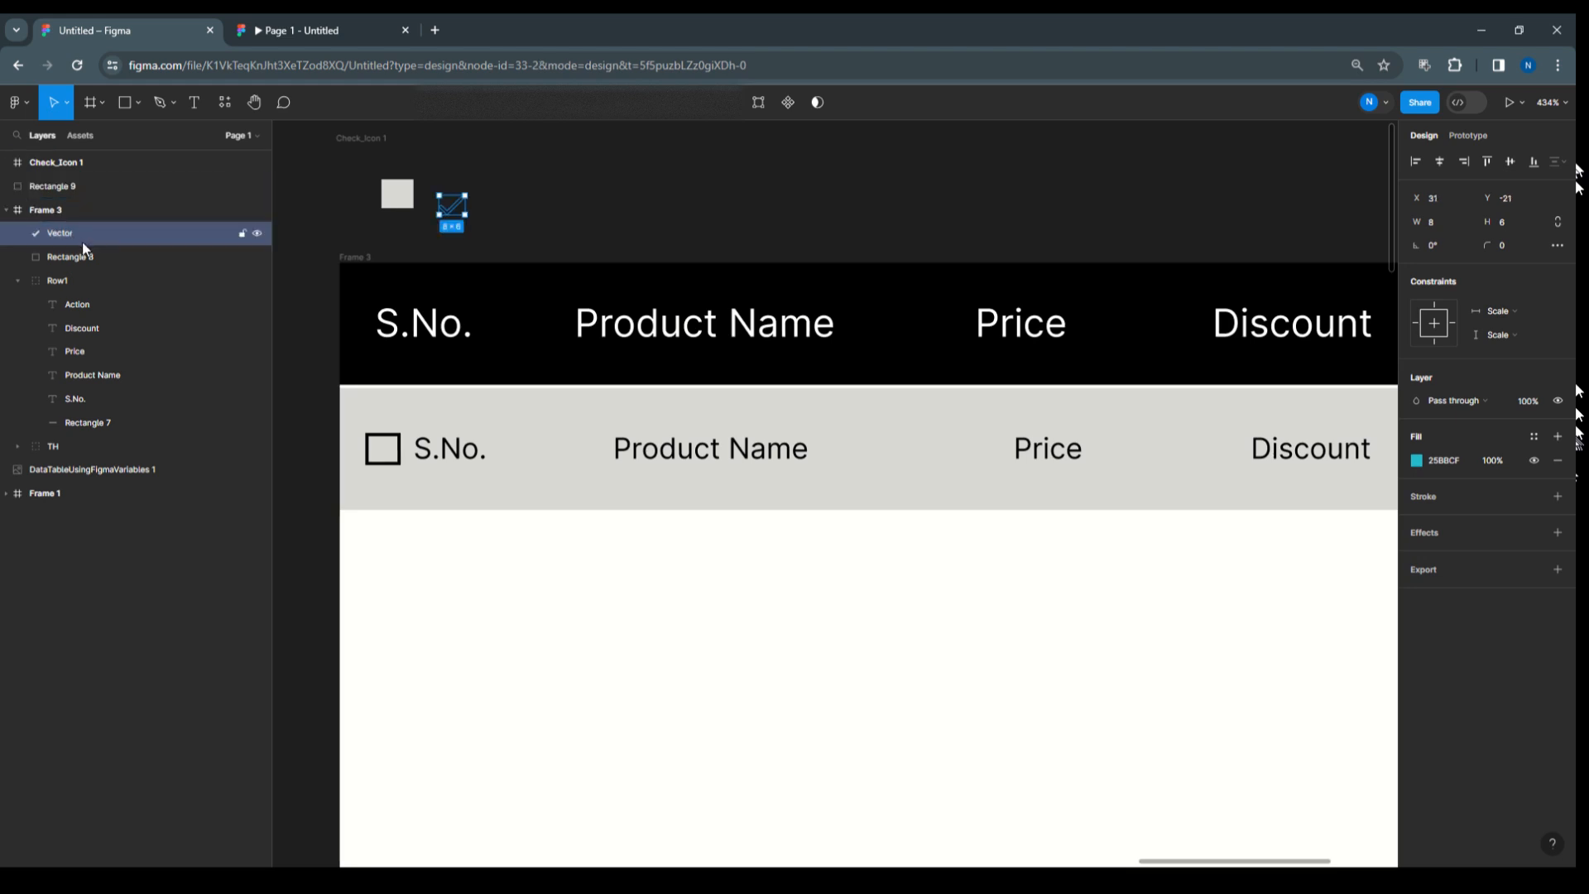
key(ctrl+z)
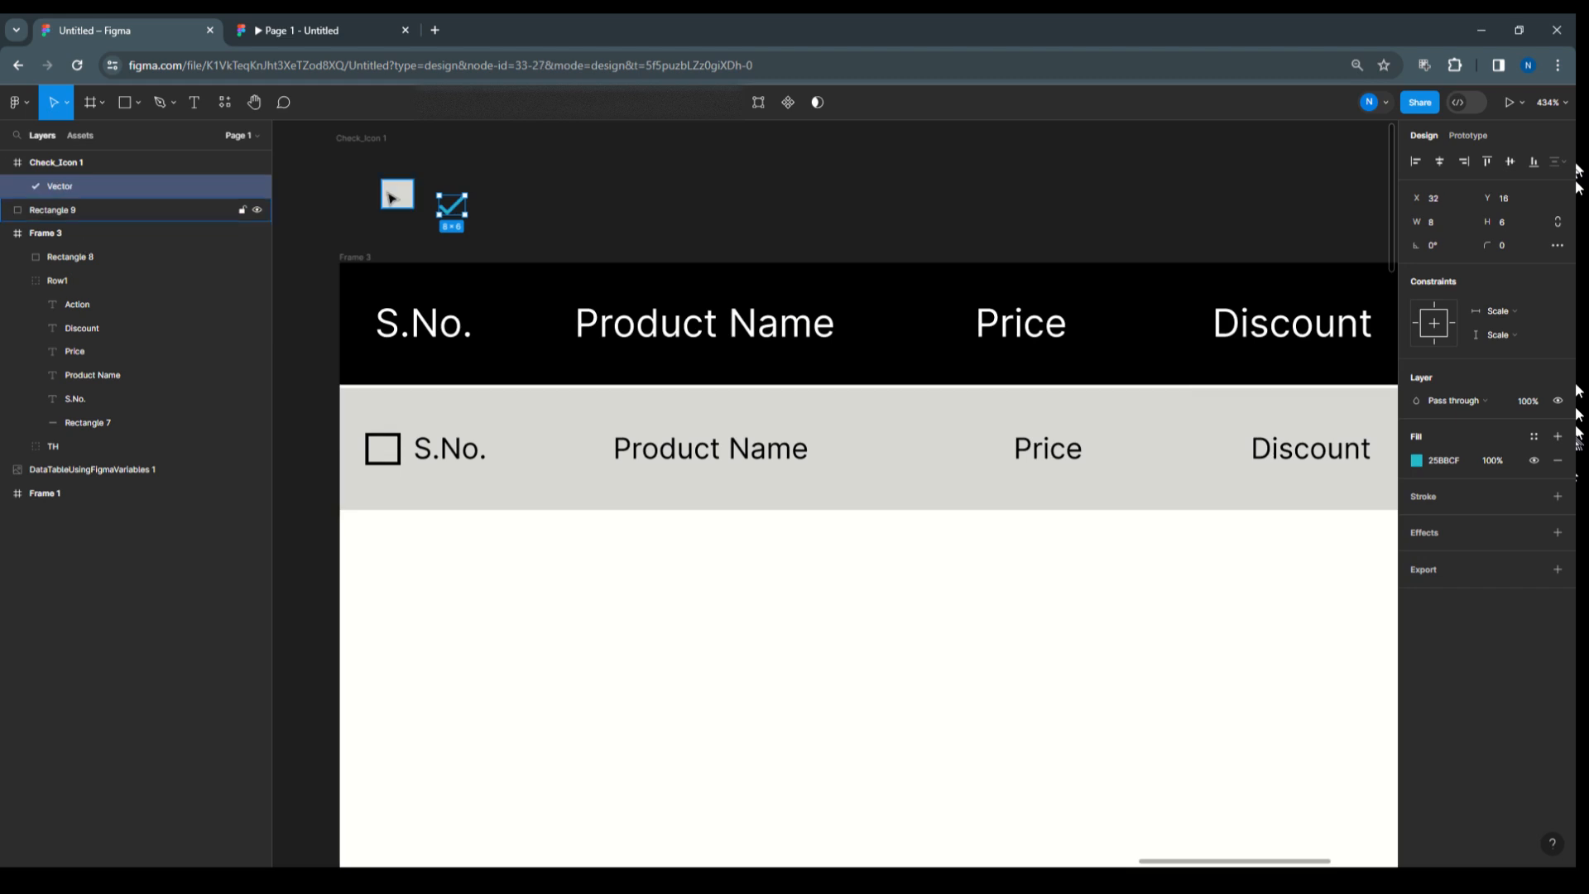
drag(455, 212, 387, 454)
Delete the leftover Check_Icon 1 frame and Rectangle 9 from above the table.
click(46, 187)
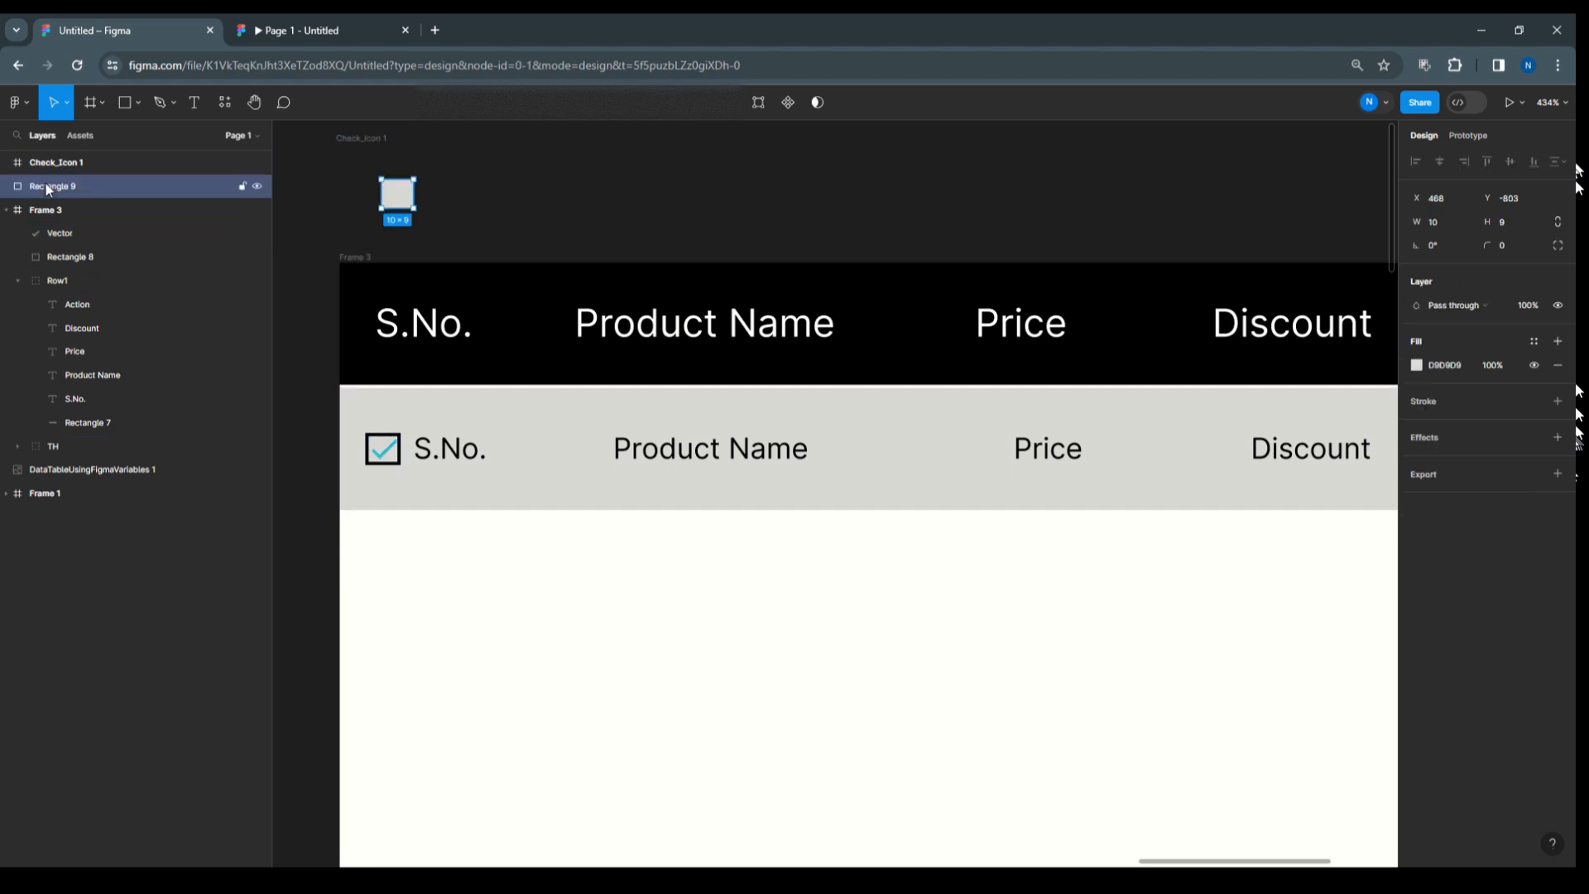
shift+click(58, 162)
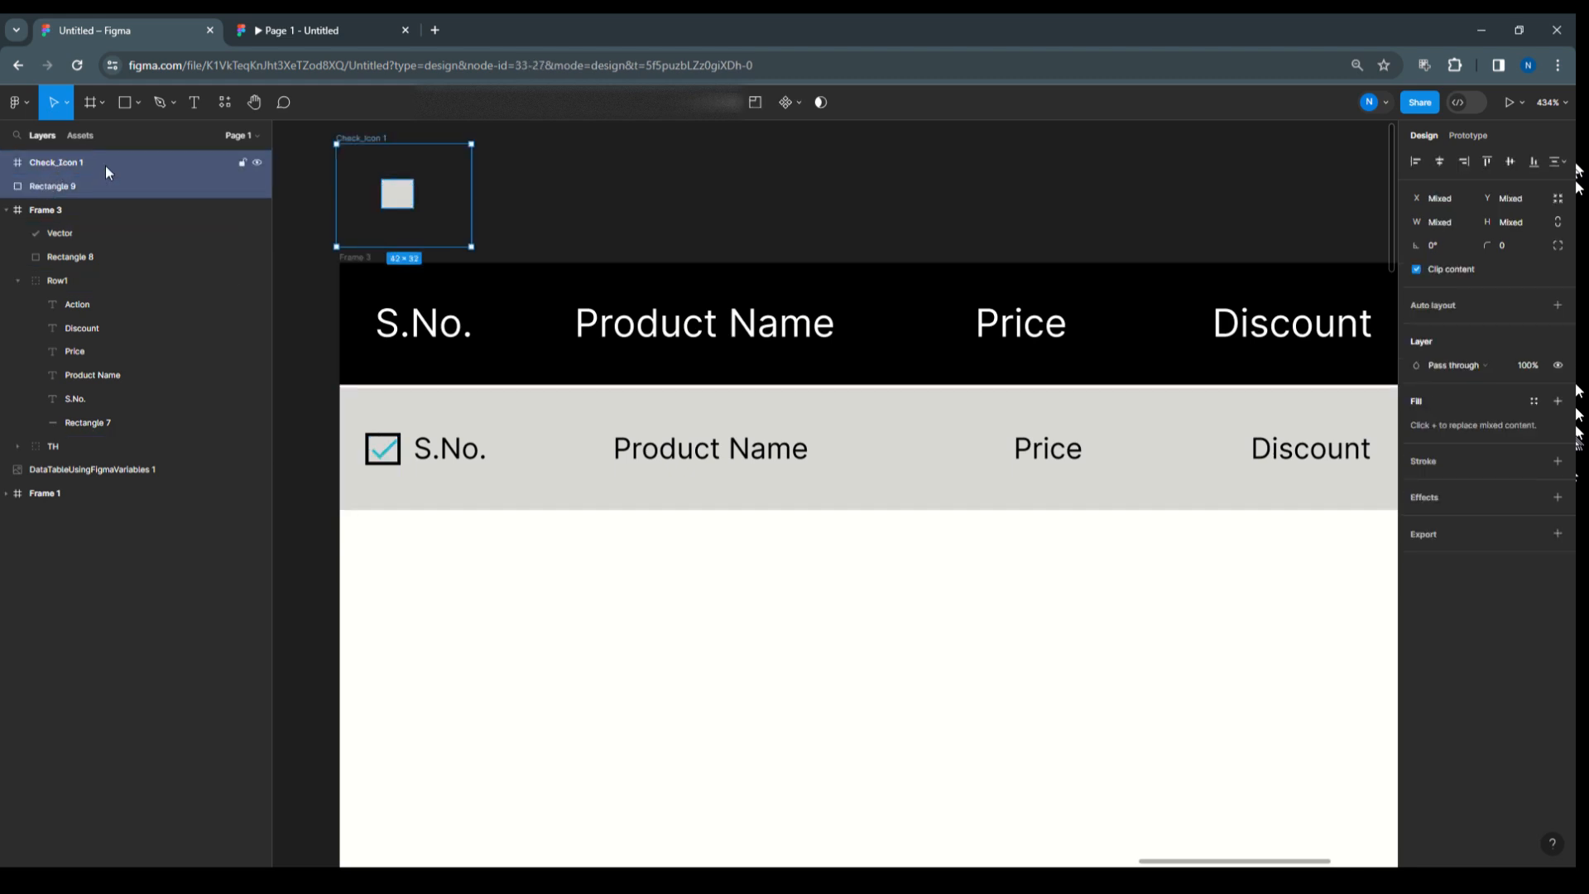
key(Delete)
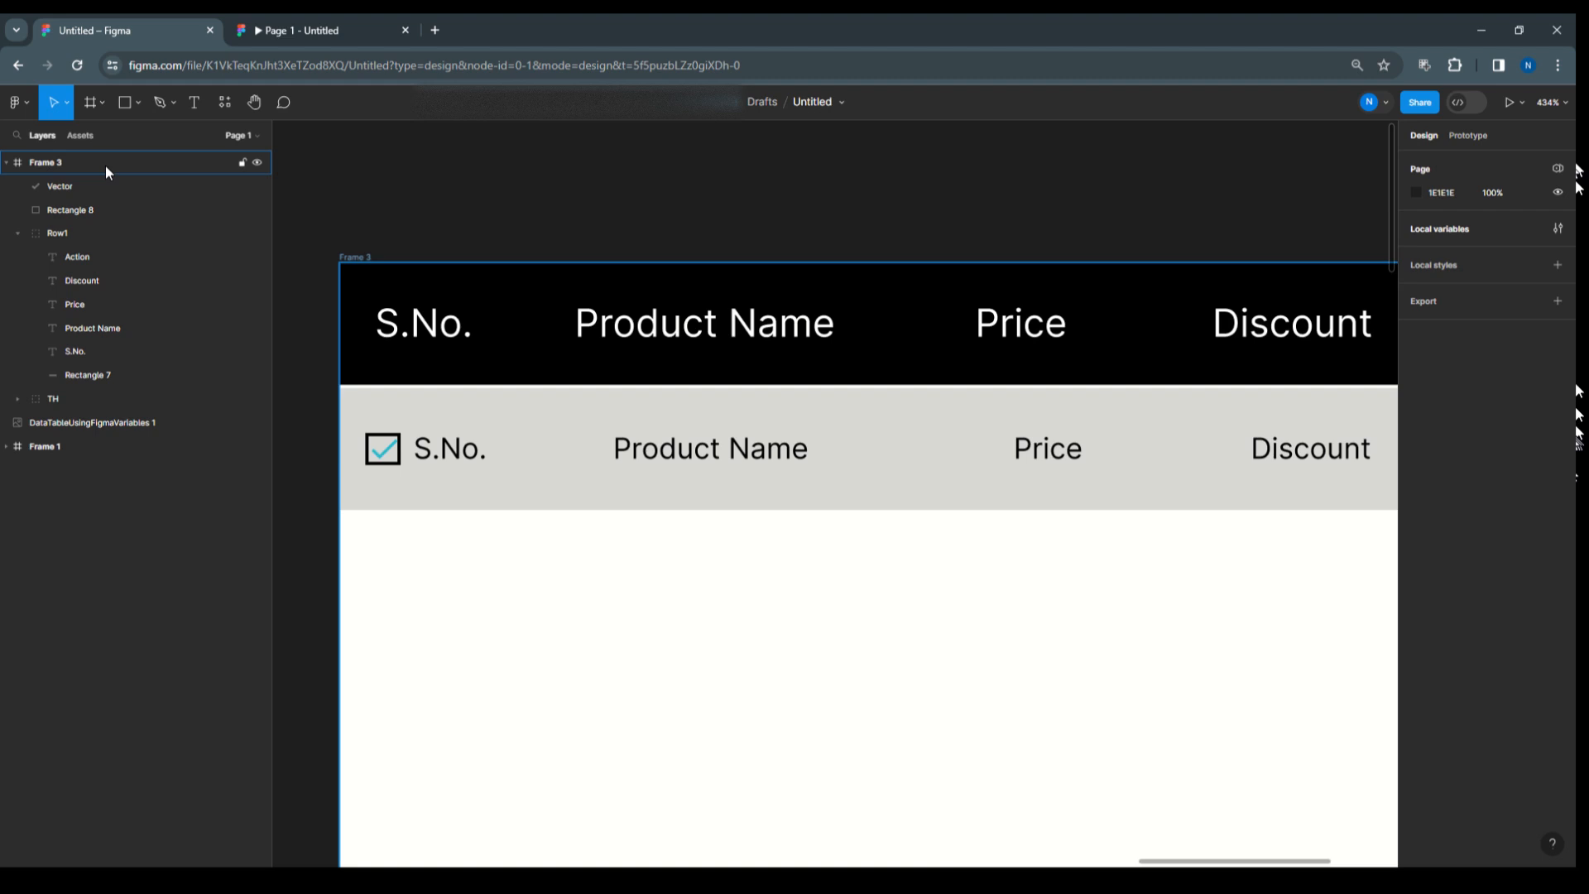
Nudge the check mark 1 px left to X 9 and set its fill to black 000000.
scroll(381, 451, up, 5)
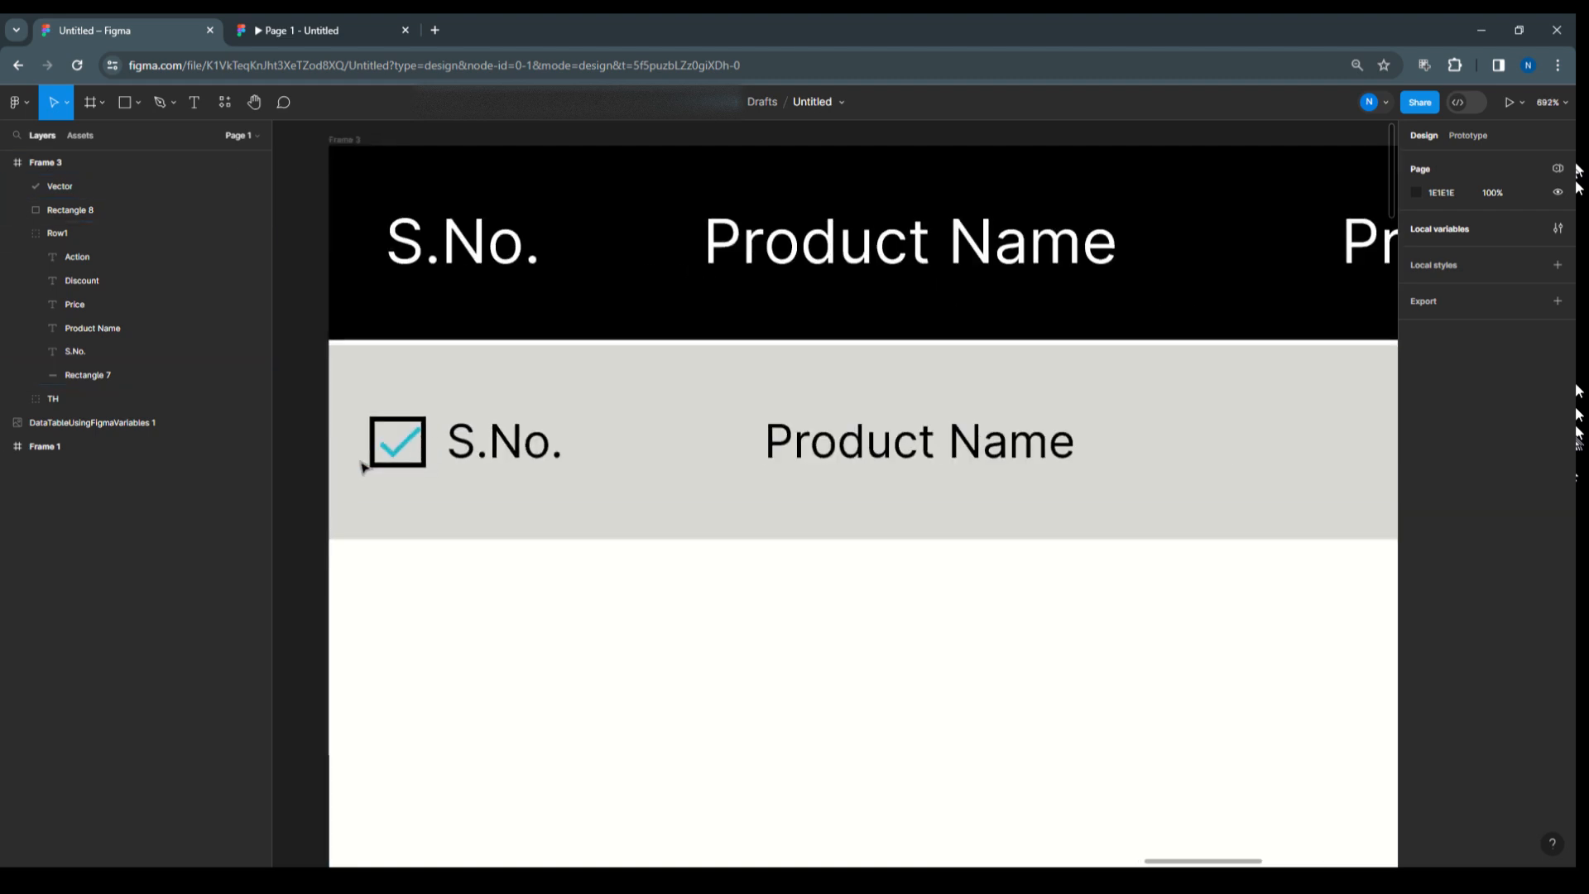
click(422, 447)
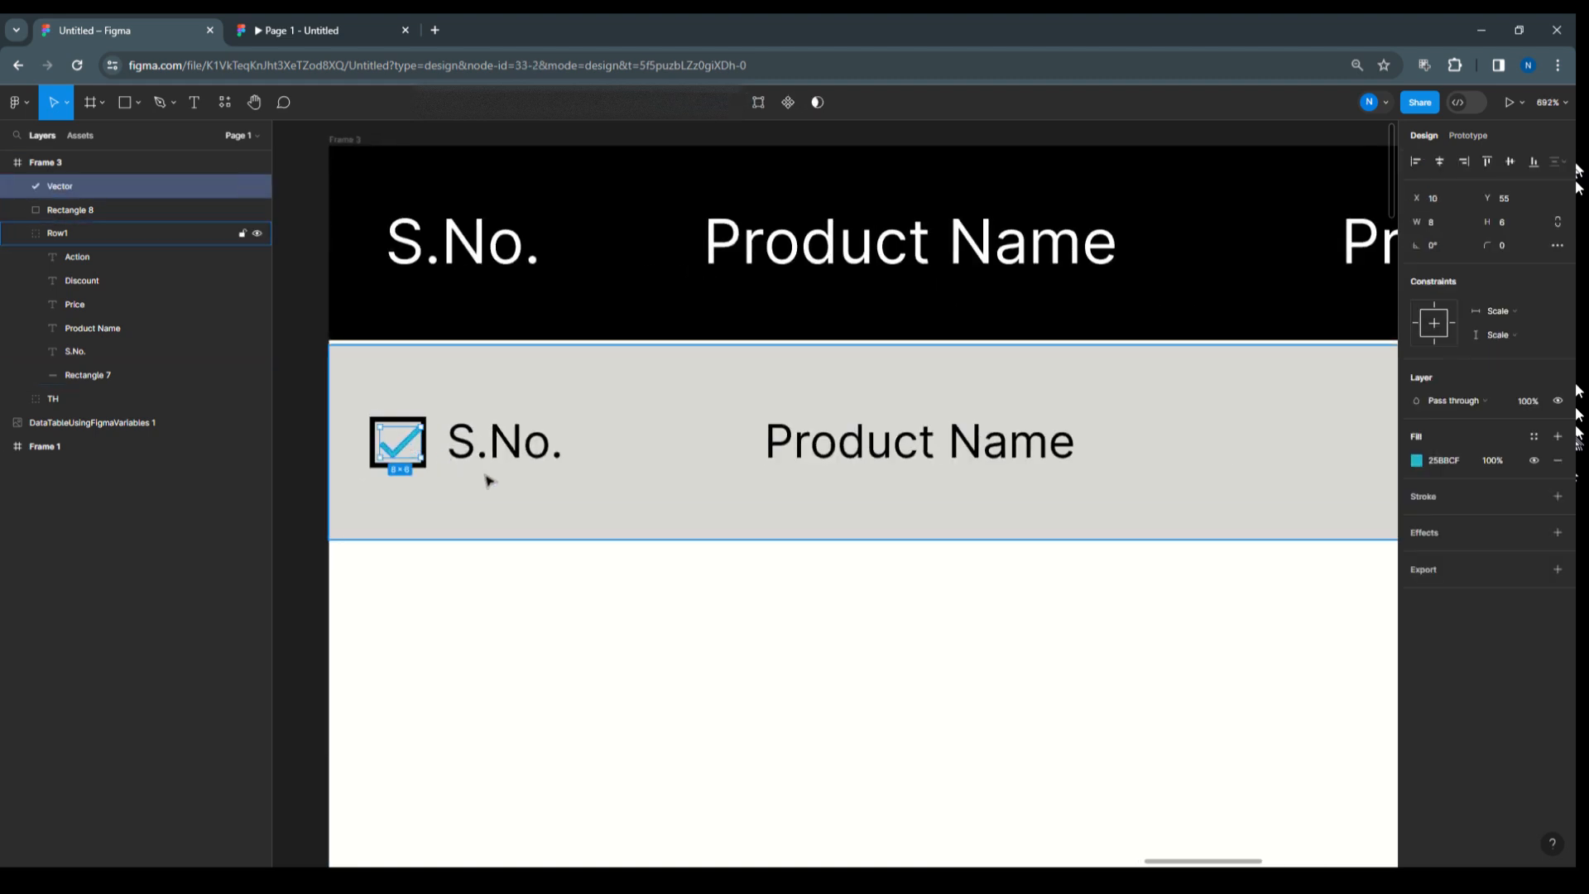
key(Left)
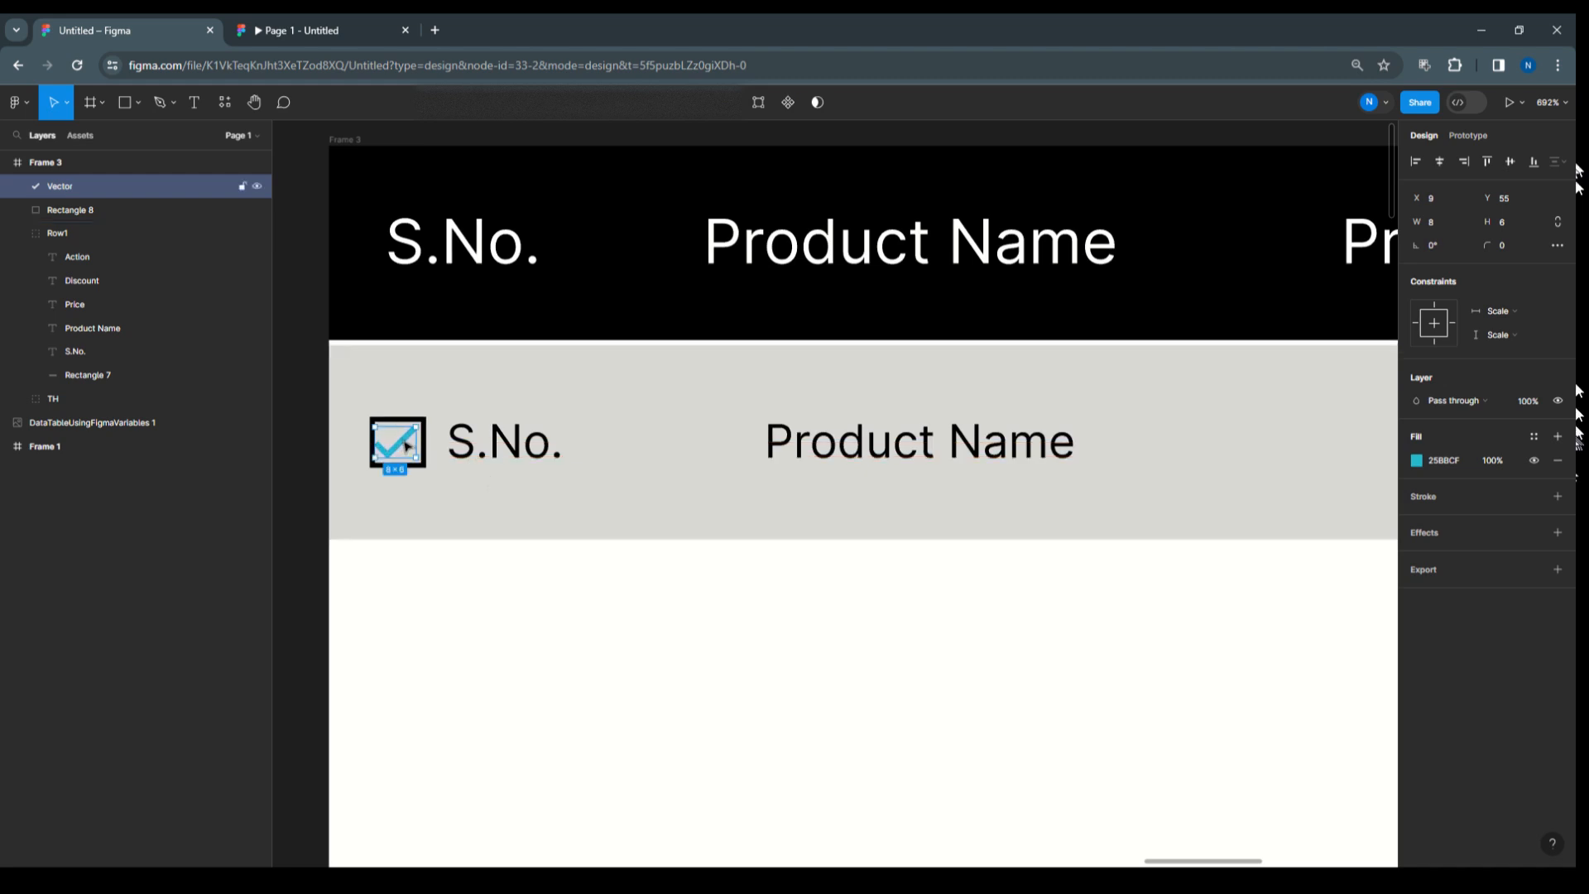
click(1418, 461)
click(1240, 786)
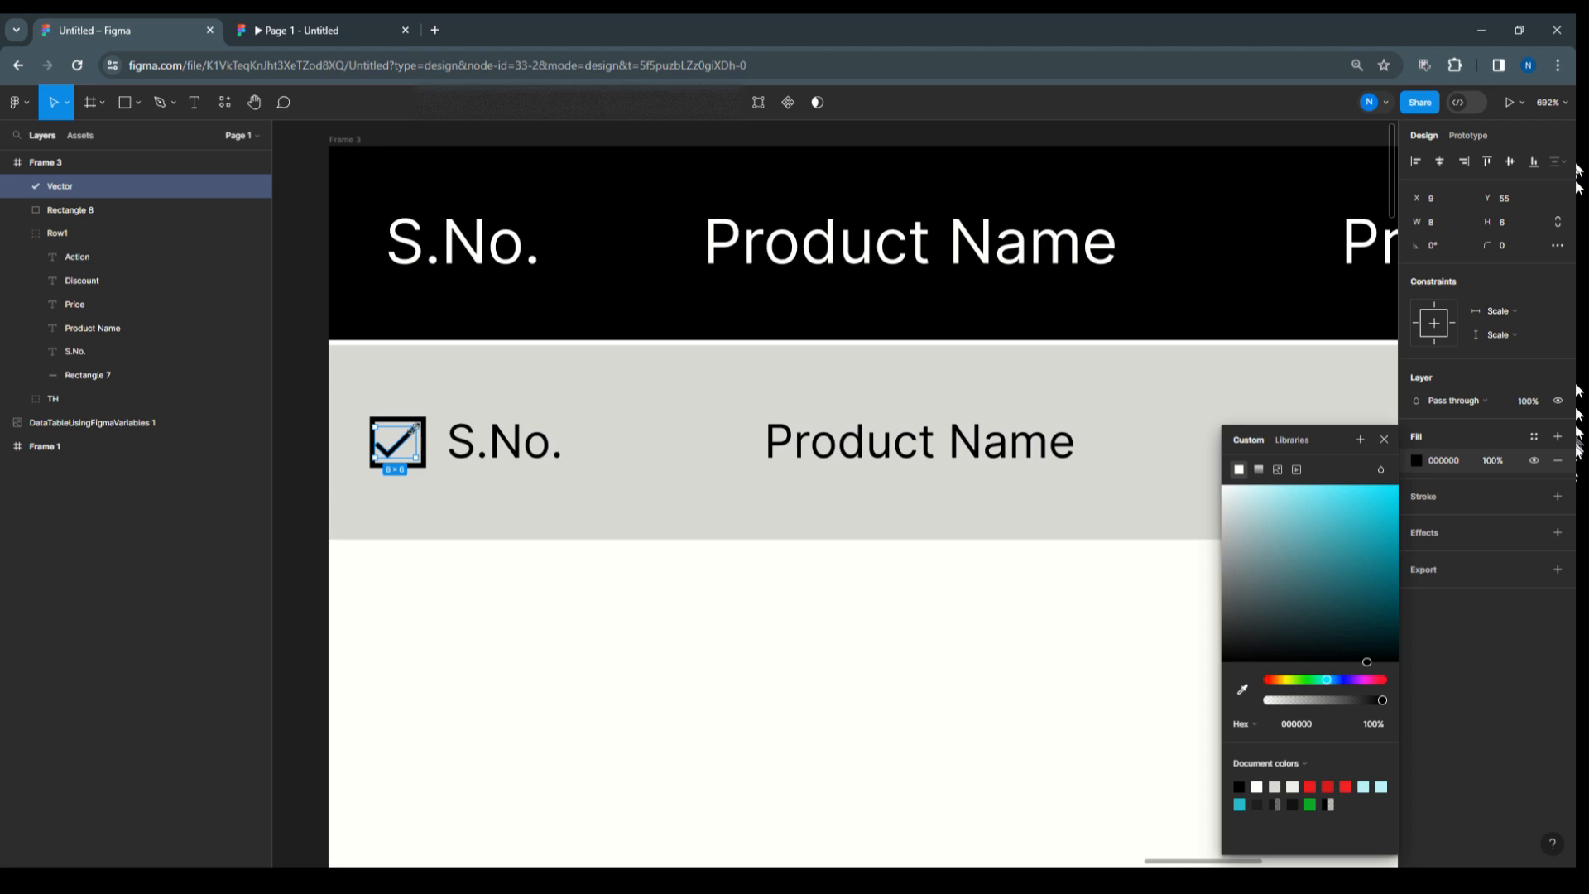
Shrink the check mark to 7 × 5 and place it at X 10, Y 58 inside the first row's checkbox.
drag(413, 431, 406, 452)
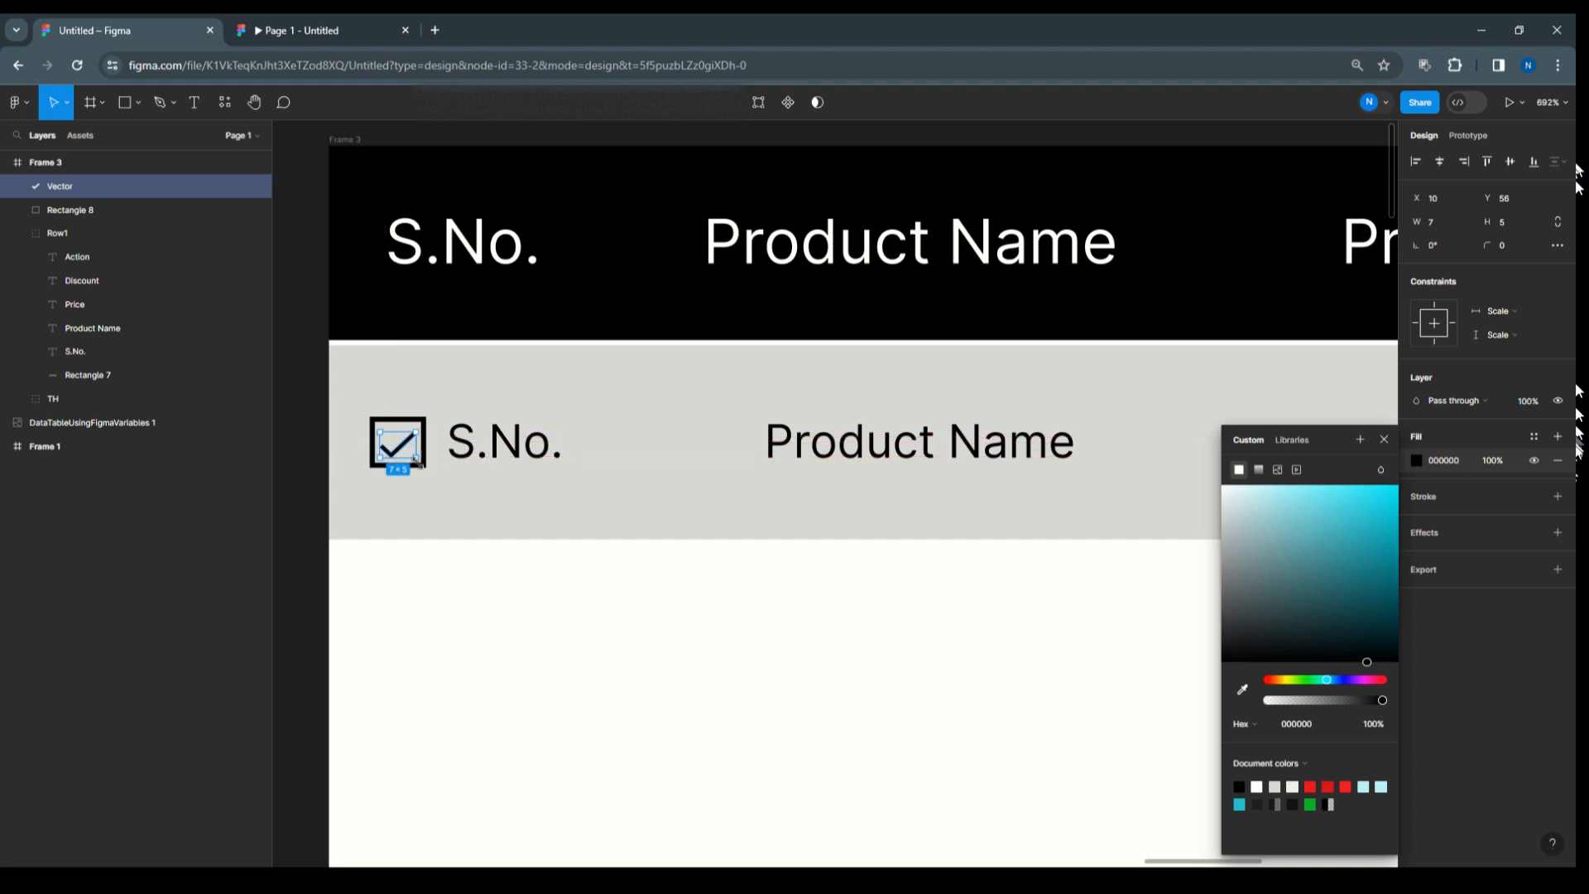
shift+click(77, 212)
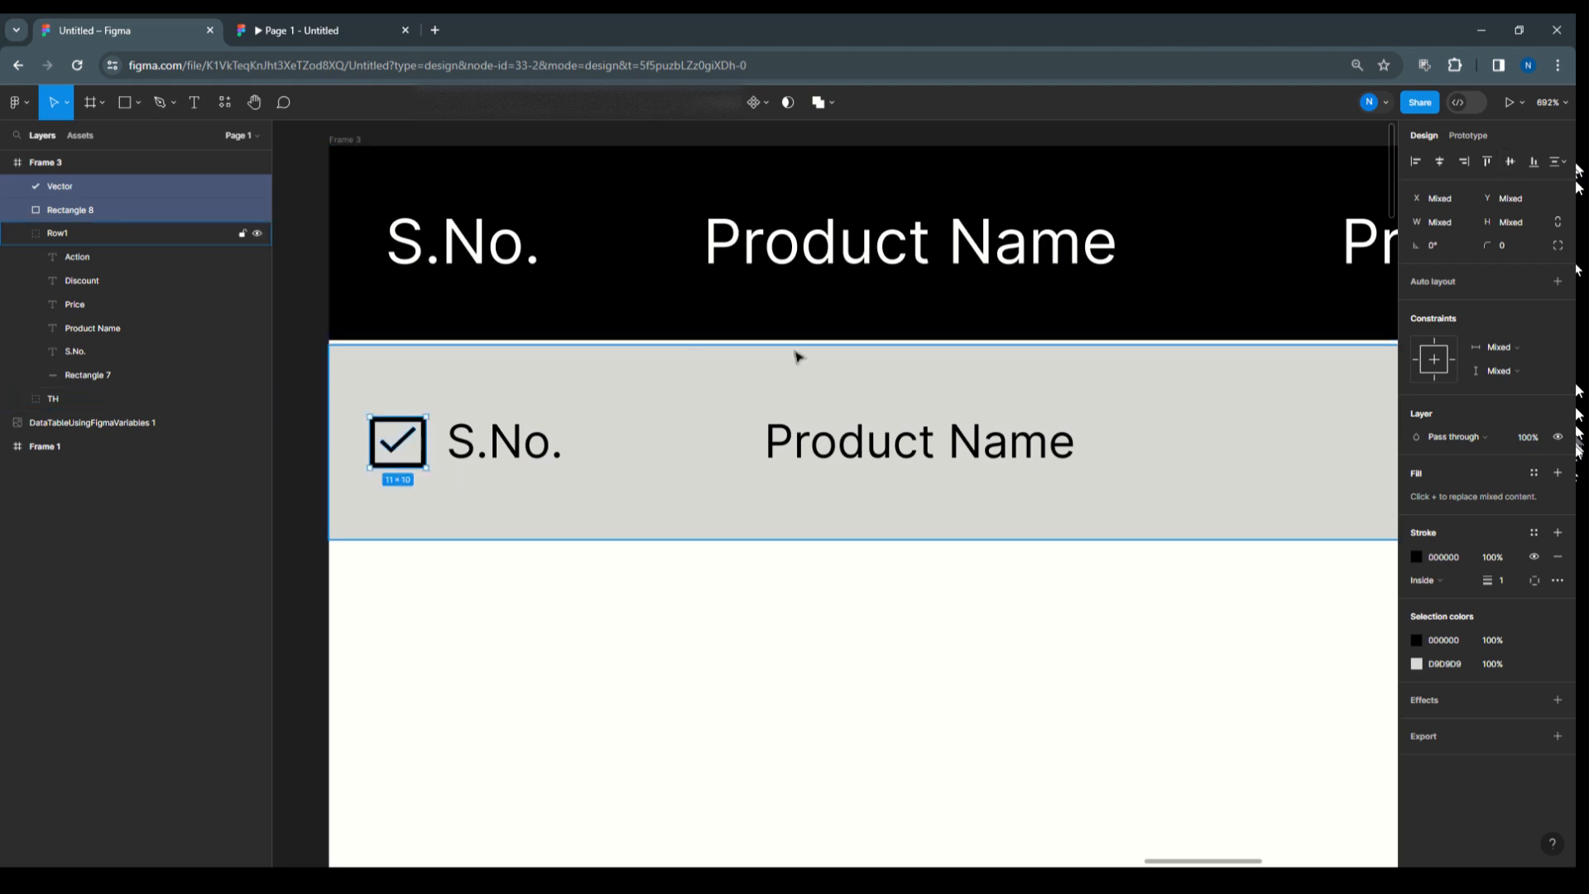
click(298, 484)
scroll(439, 419, down, 3)
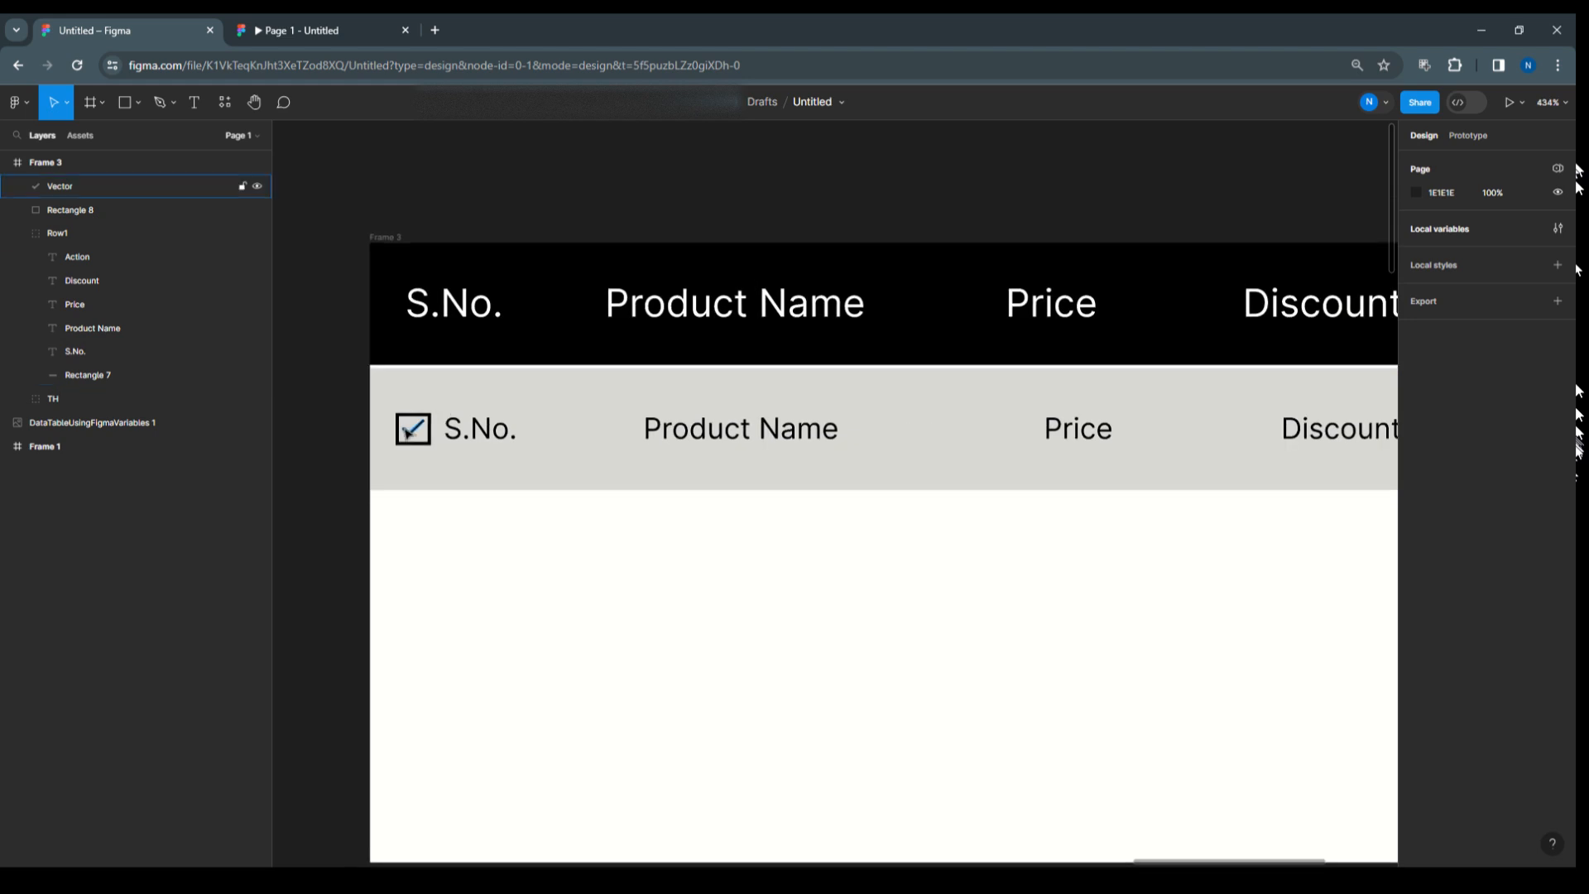
click(409, 434)
key(Down)
key(Up)
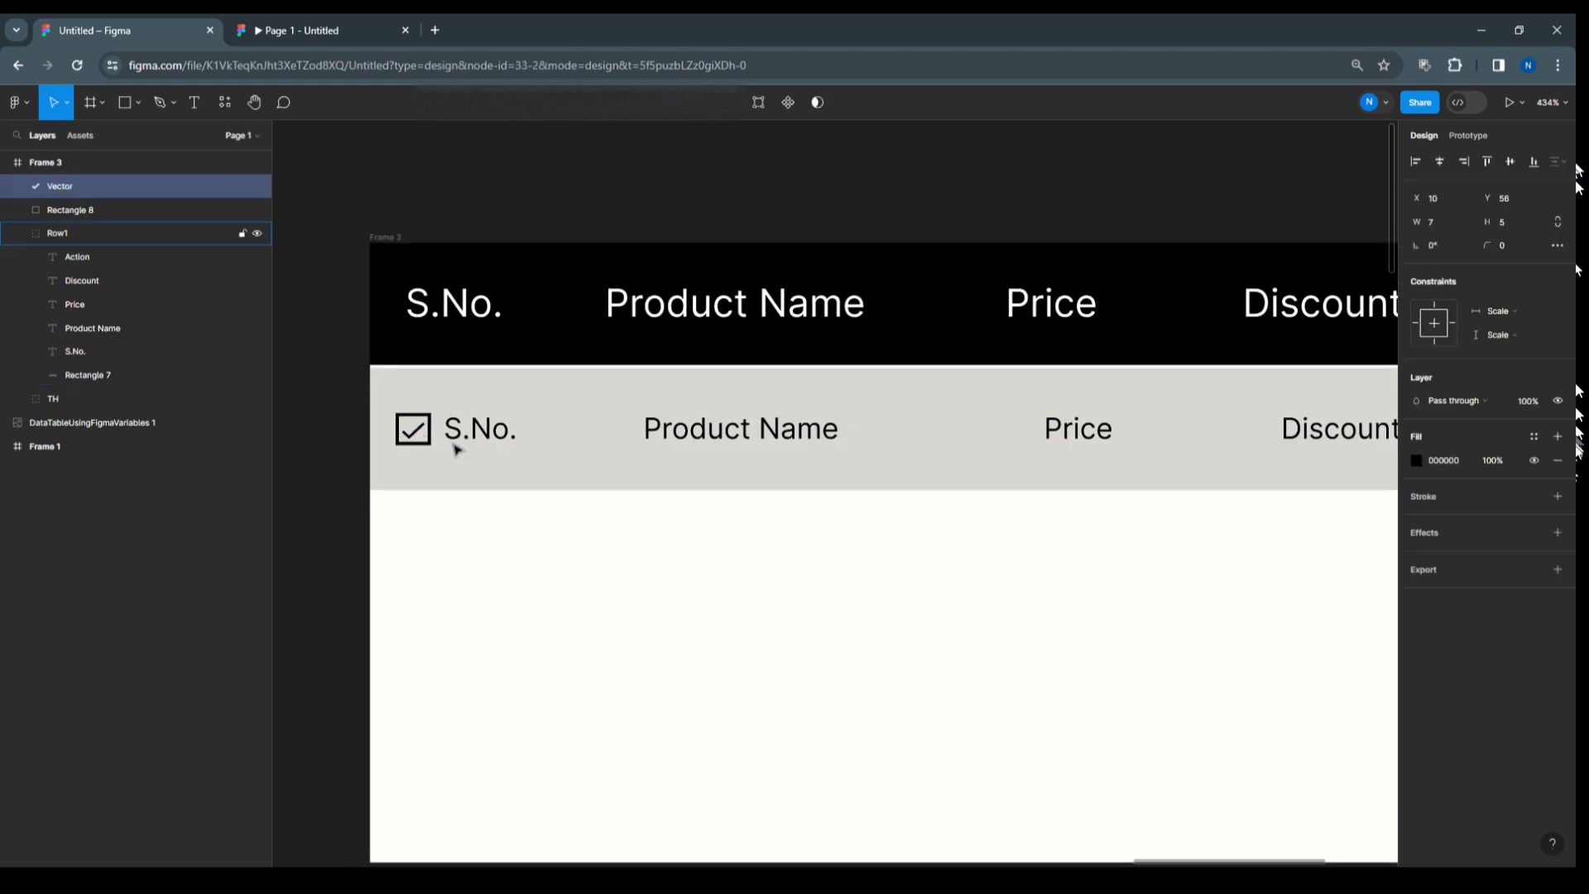
click(346, 508)
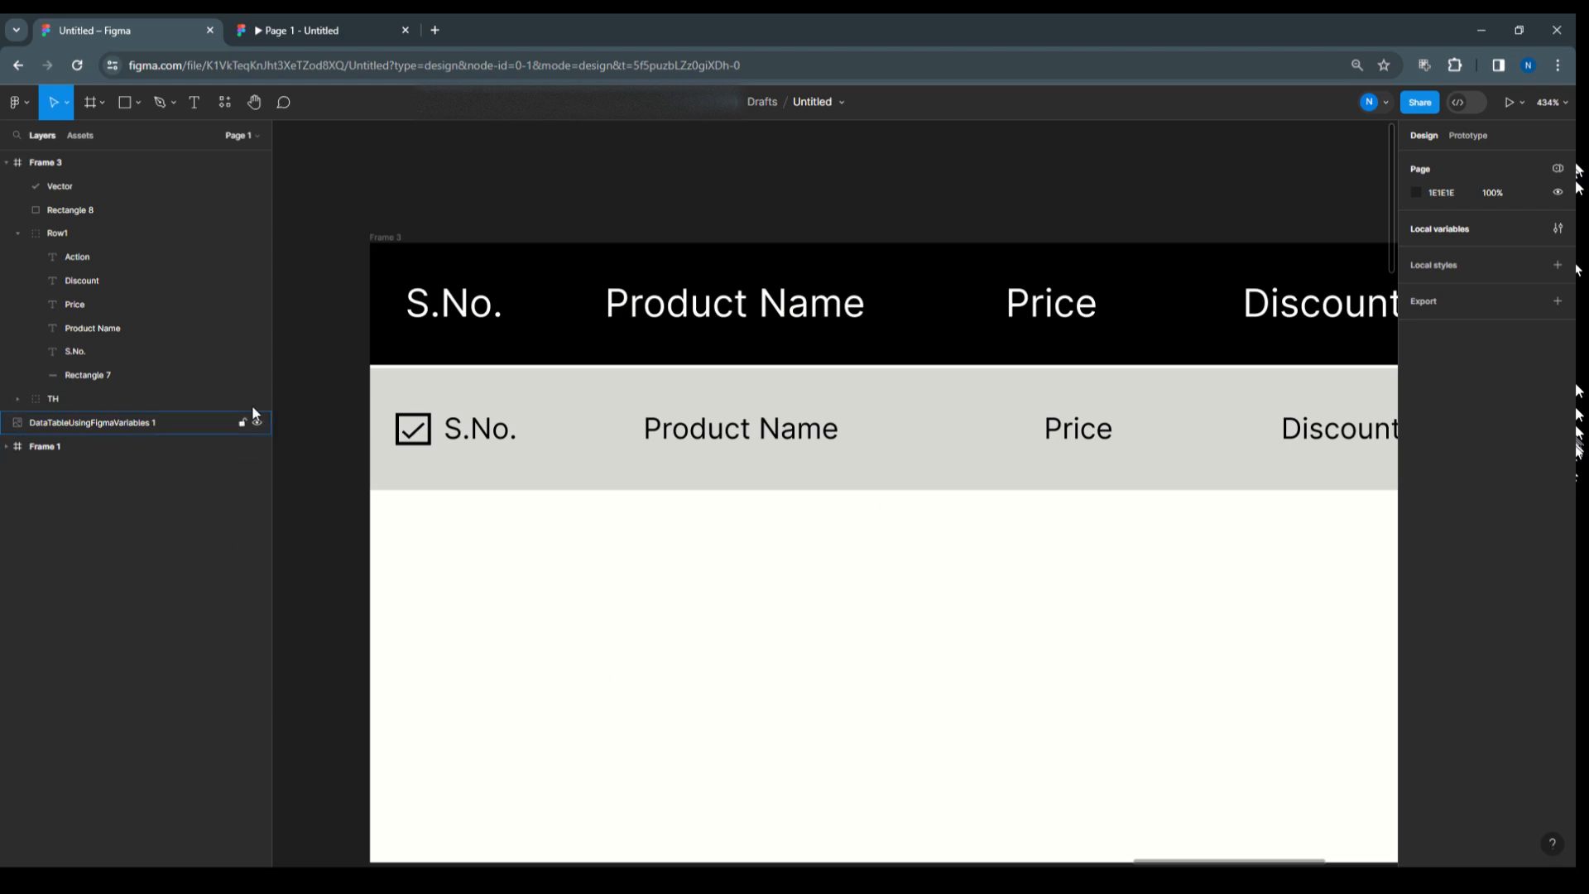
Bind the first row's S.No. text to the SNo variable and set its DataTable mode to Product1.
scroll(293, 379, down, 2)
scroll(293, 379, down, 2)
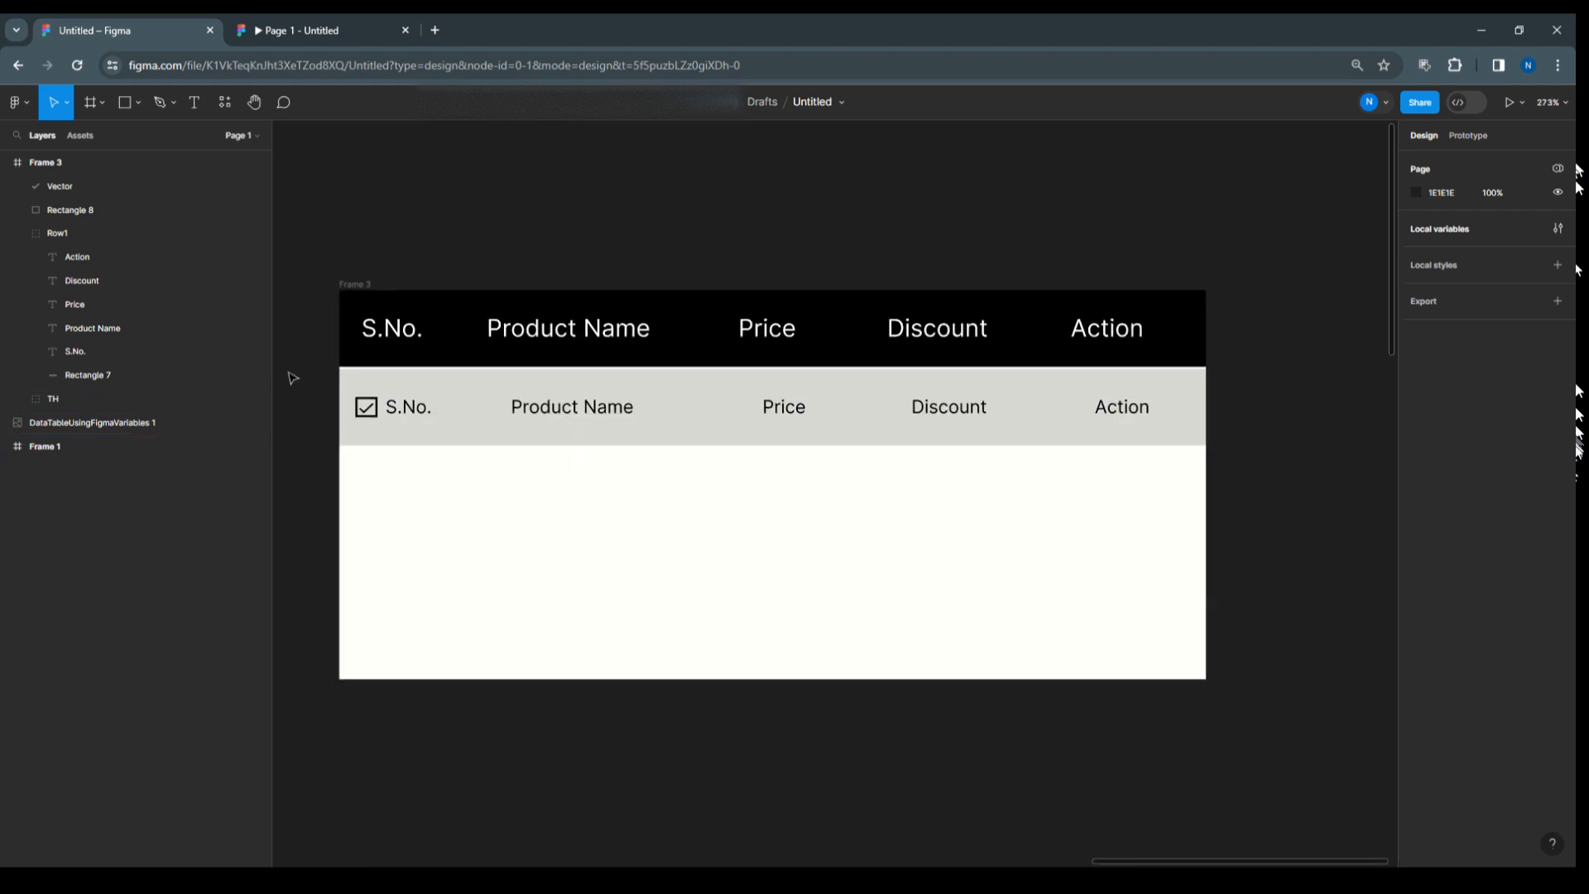
scroll(293, 378, up, 2)
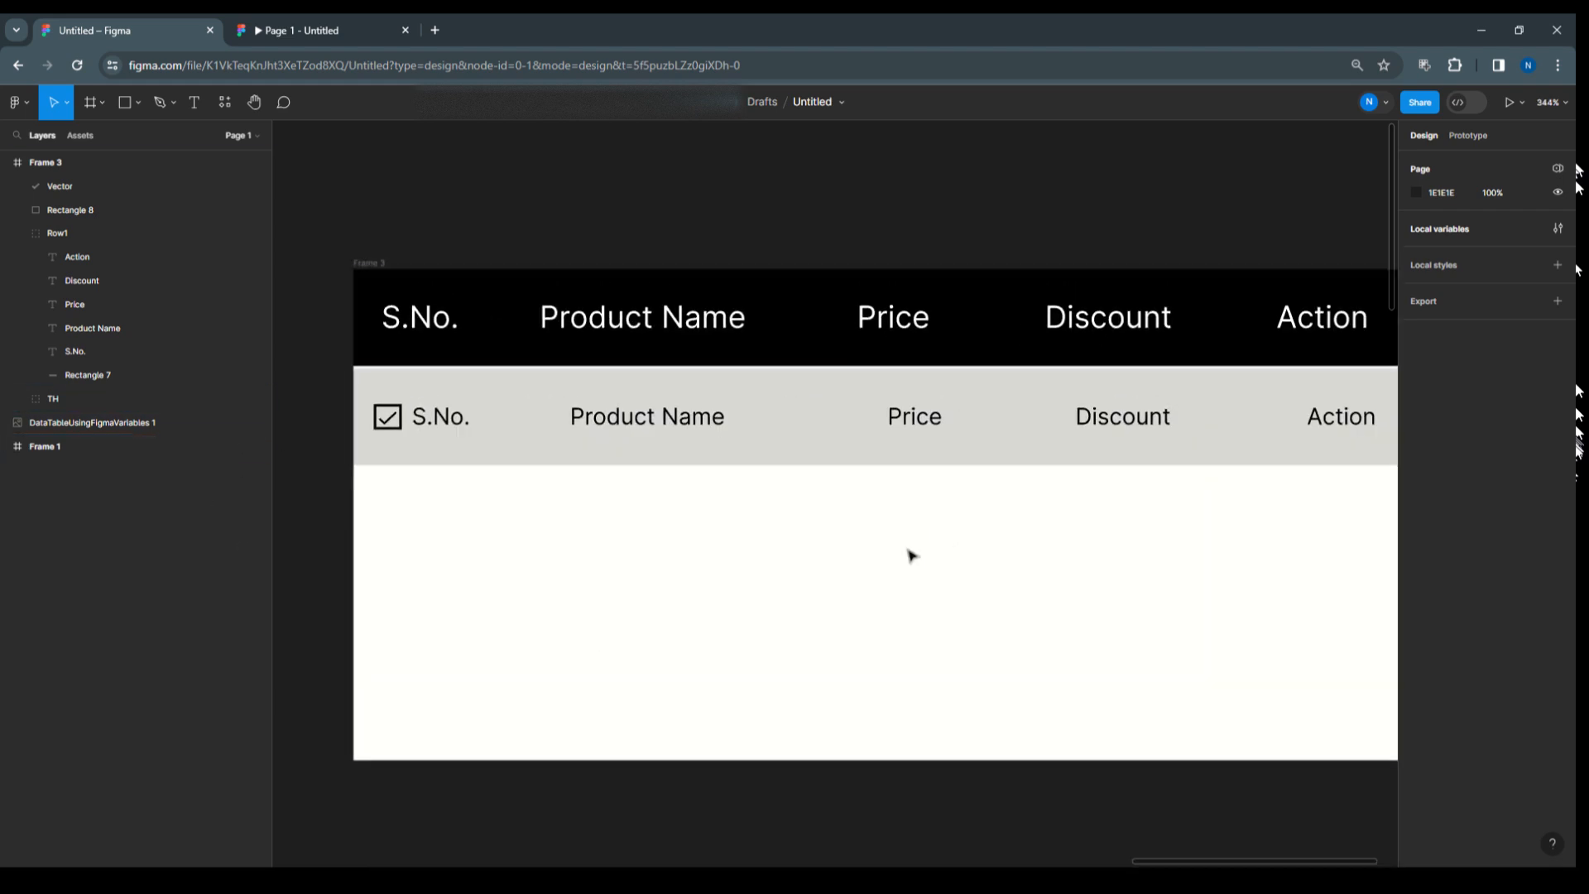
drag(907, 551, 844, 436)
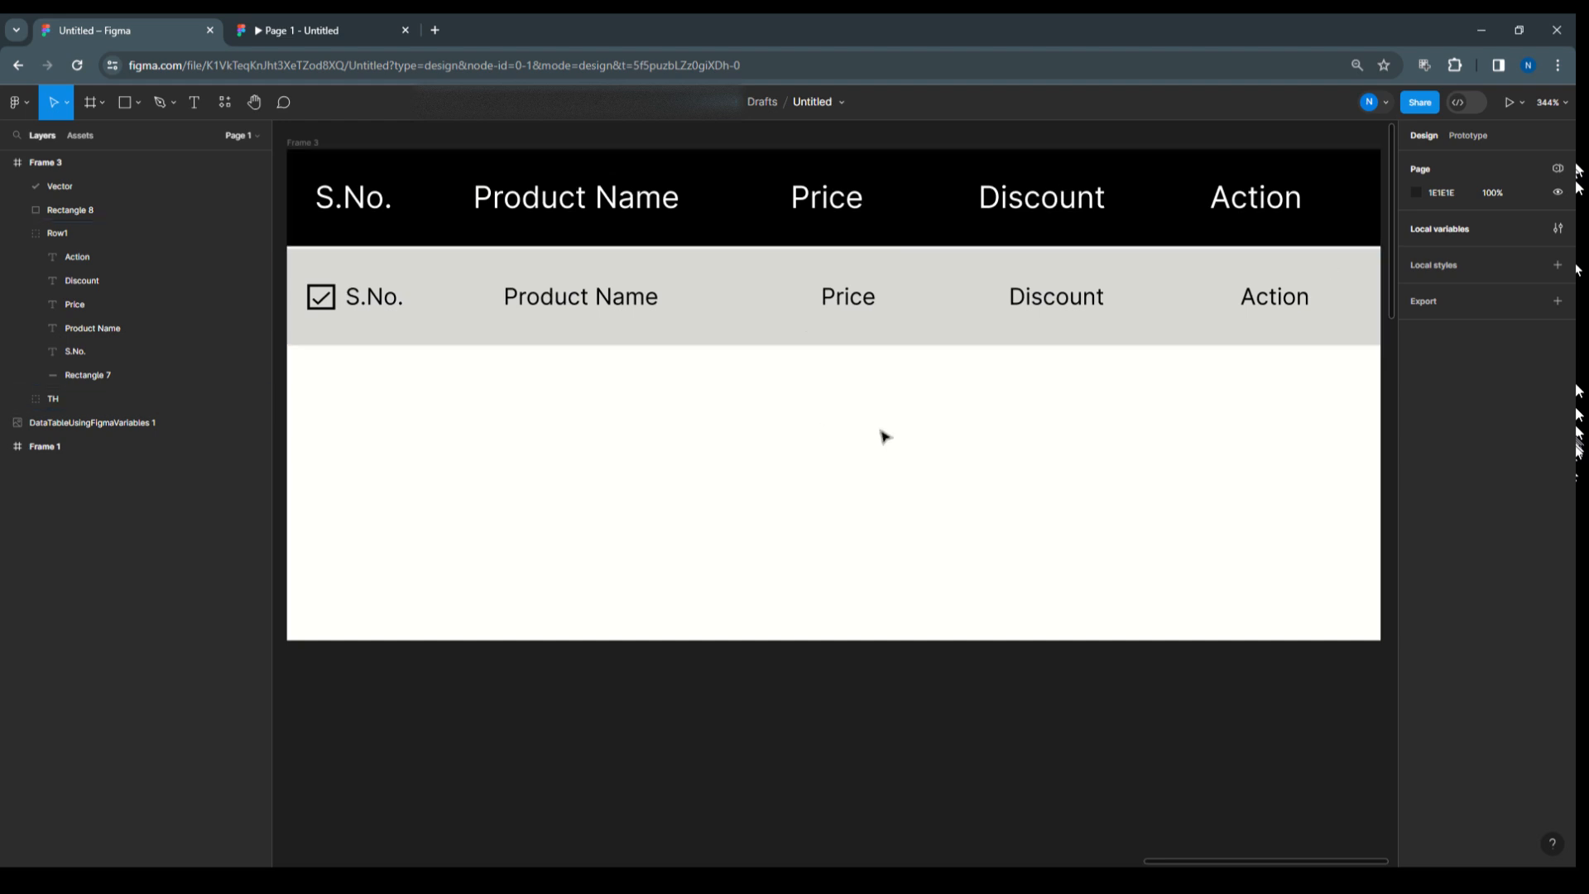
click(1116, 301)
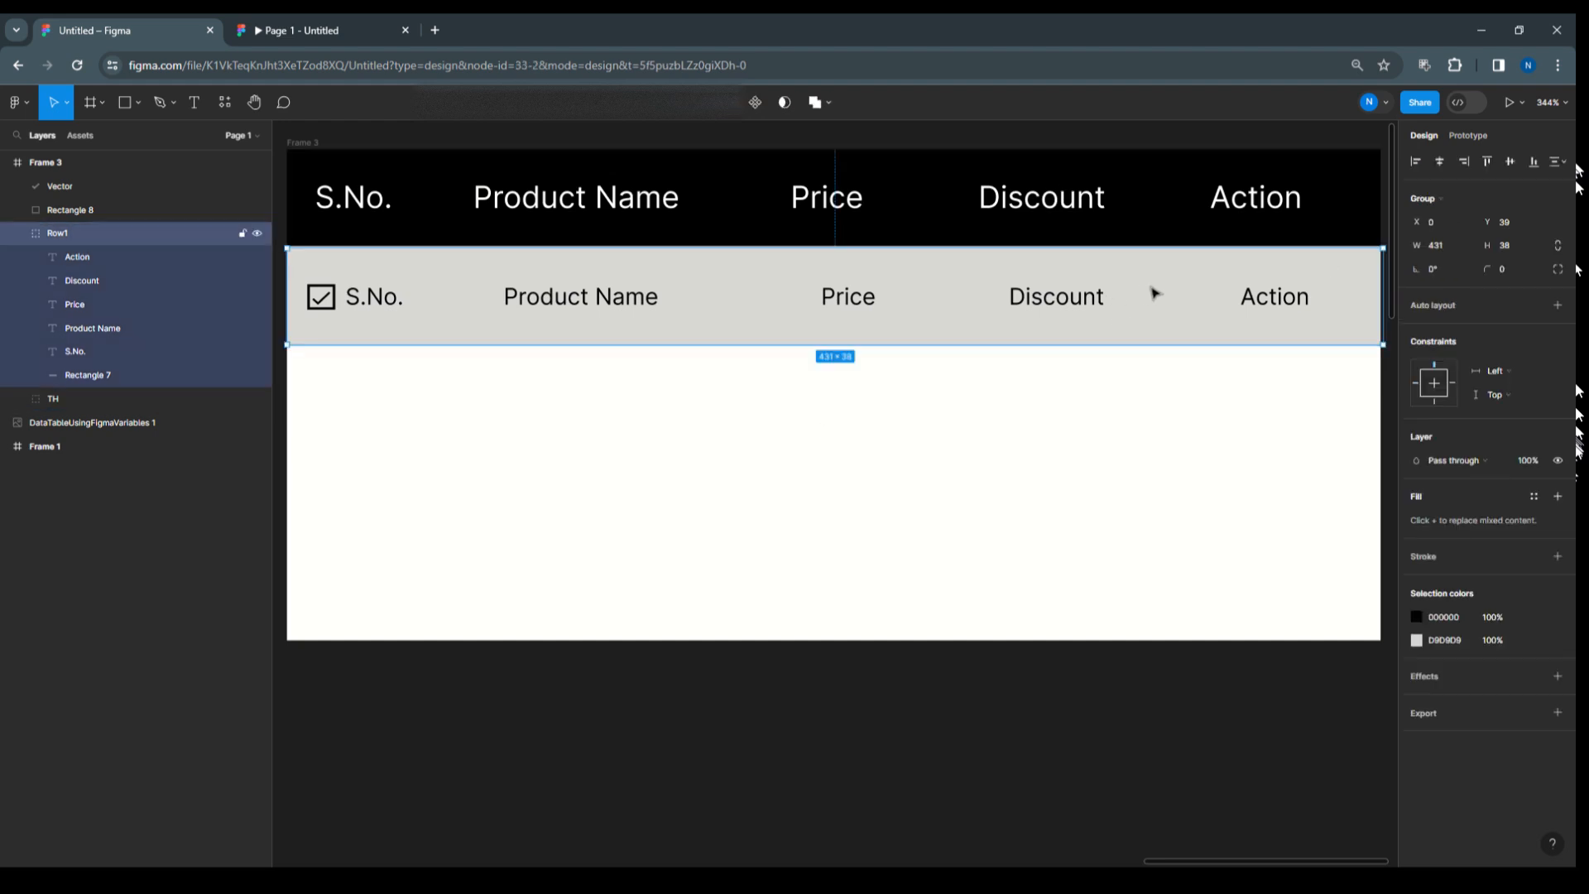
click(121, 374)
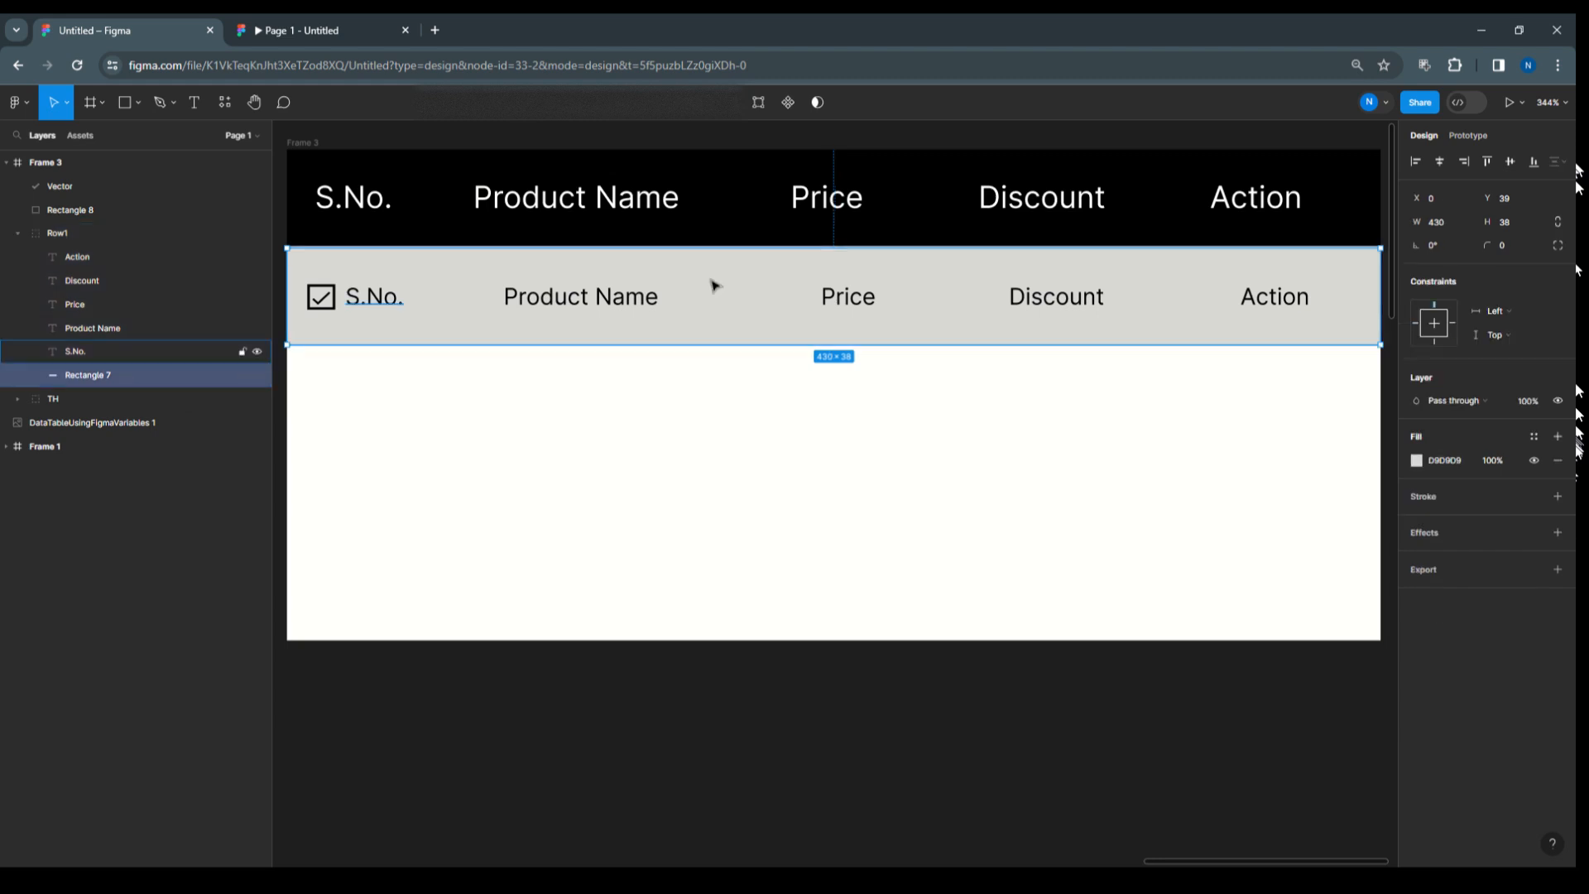
click(71, 349)
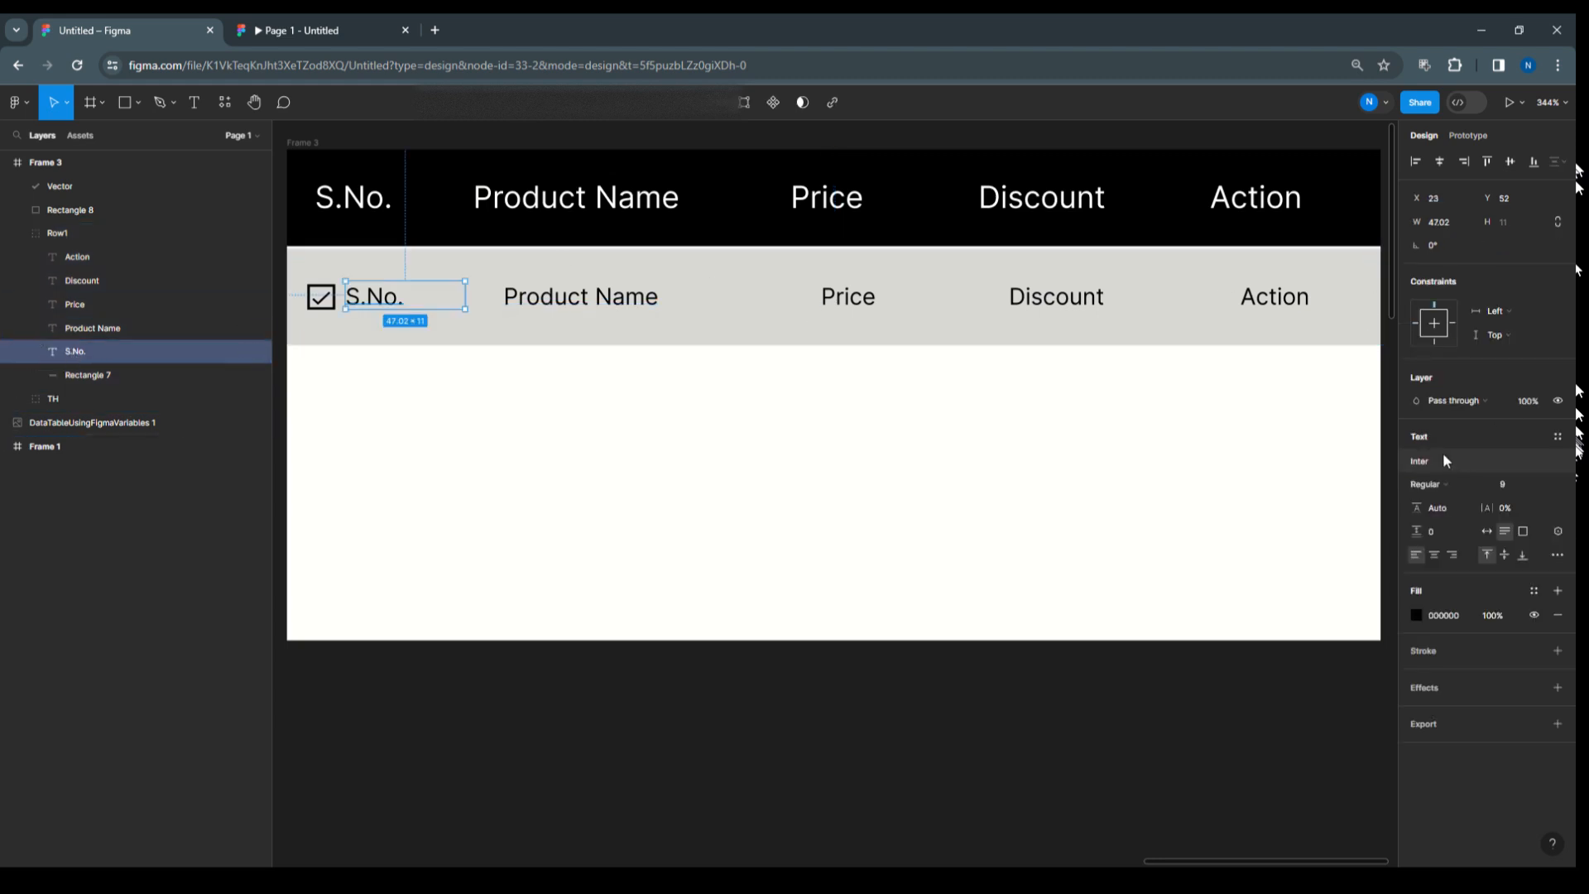
click(1558, 534)
click(1462, 623)
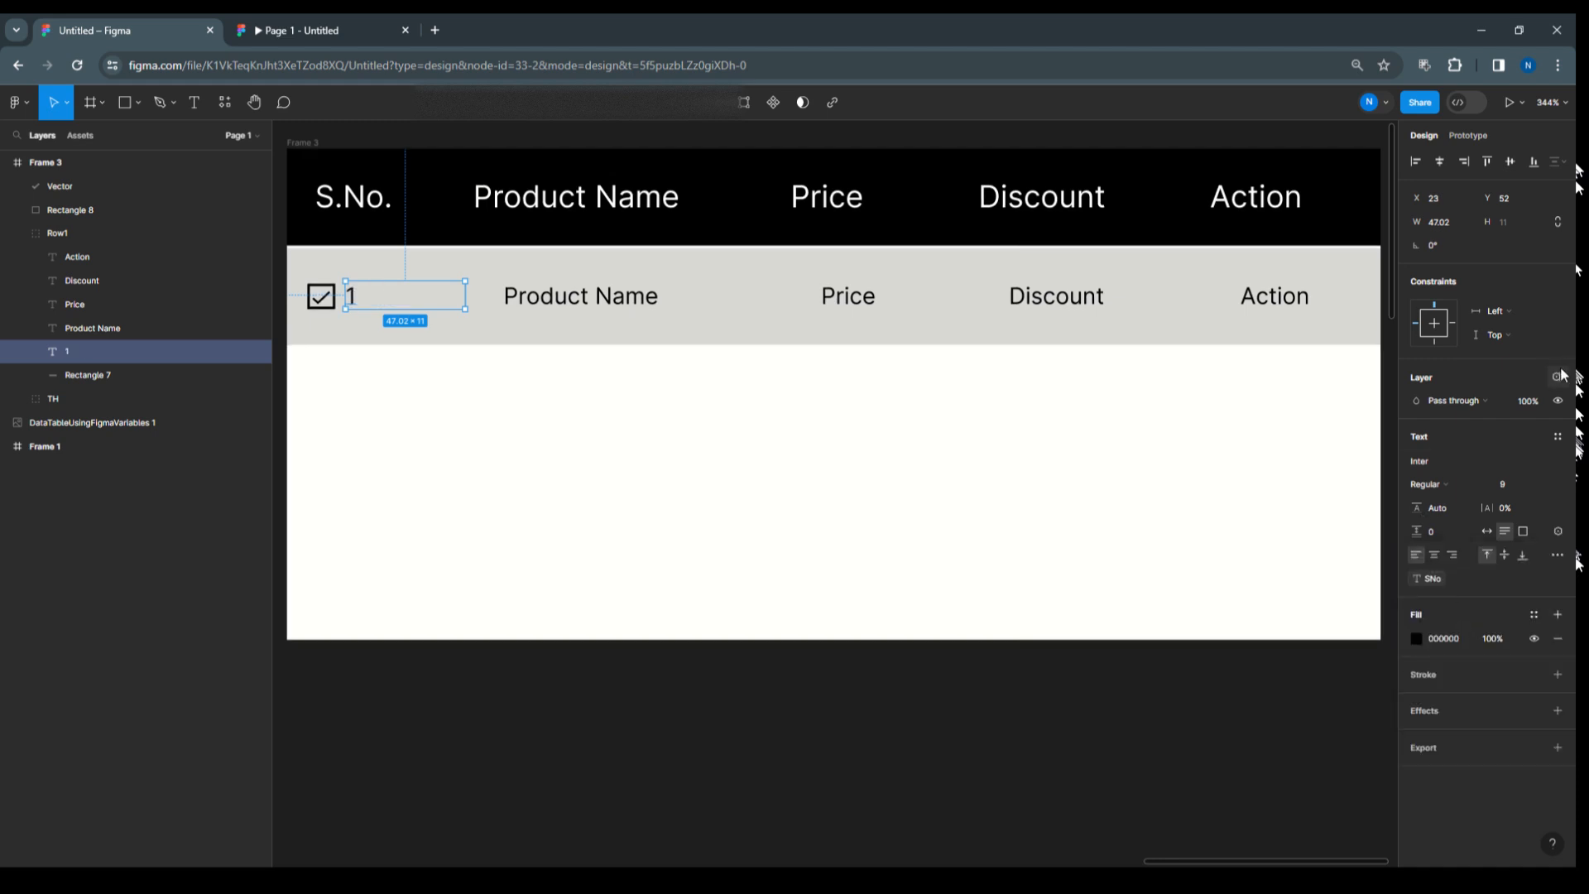
click(1558, 378)
mouse_move(1512, 422)
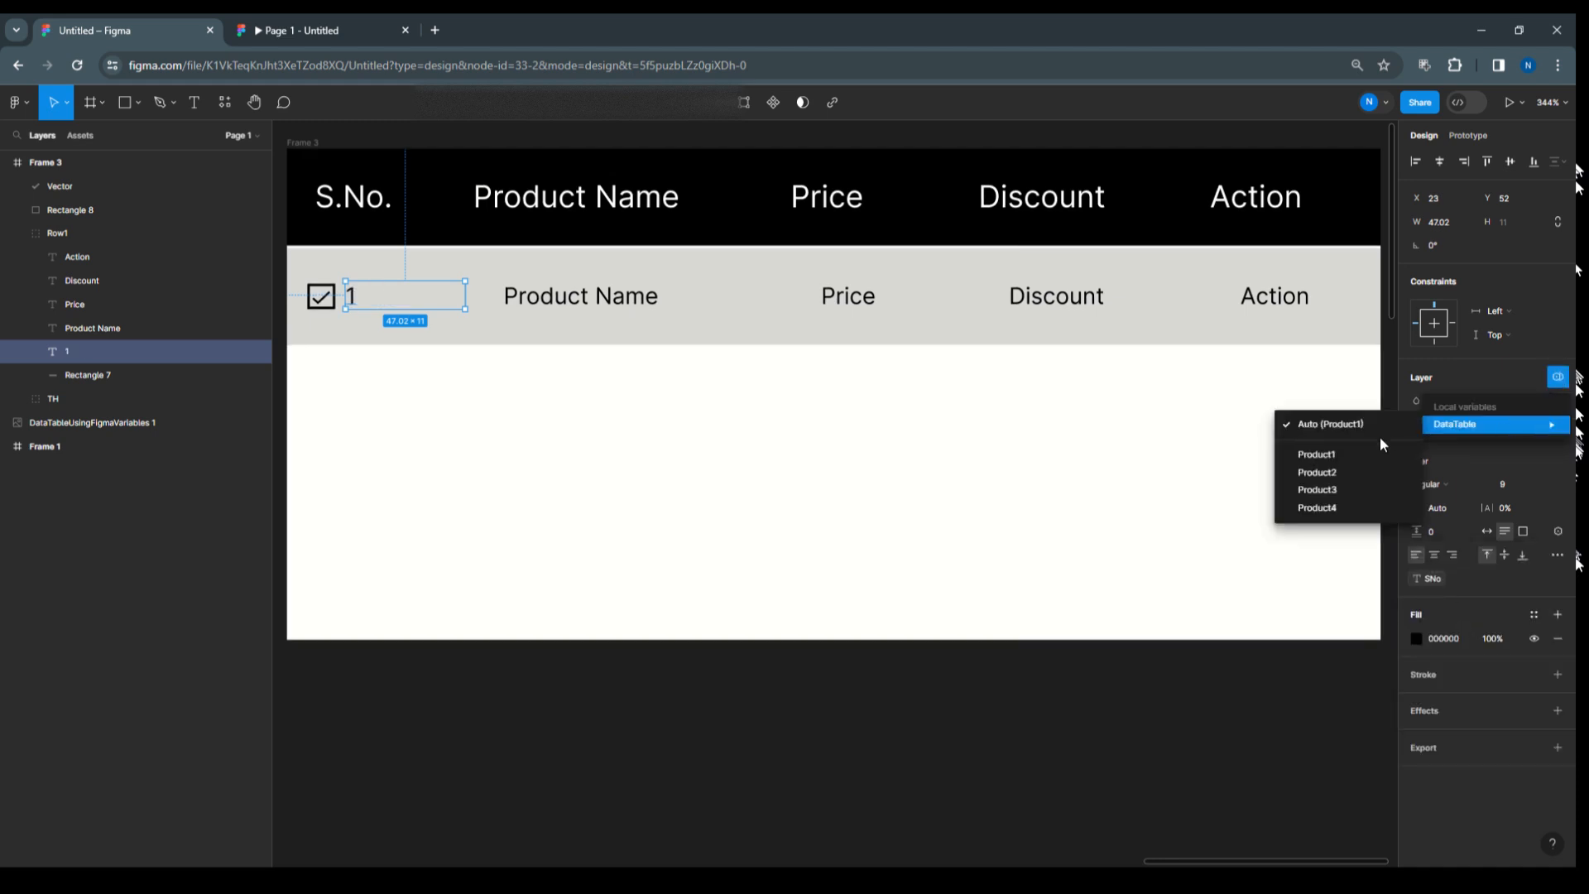
click(1343, 458)
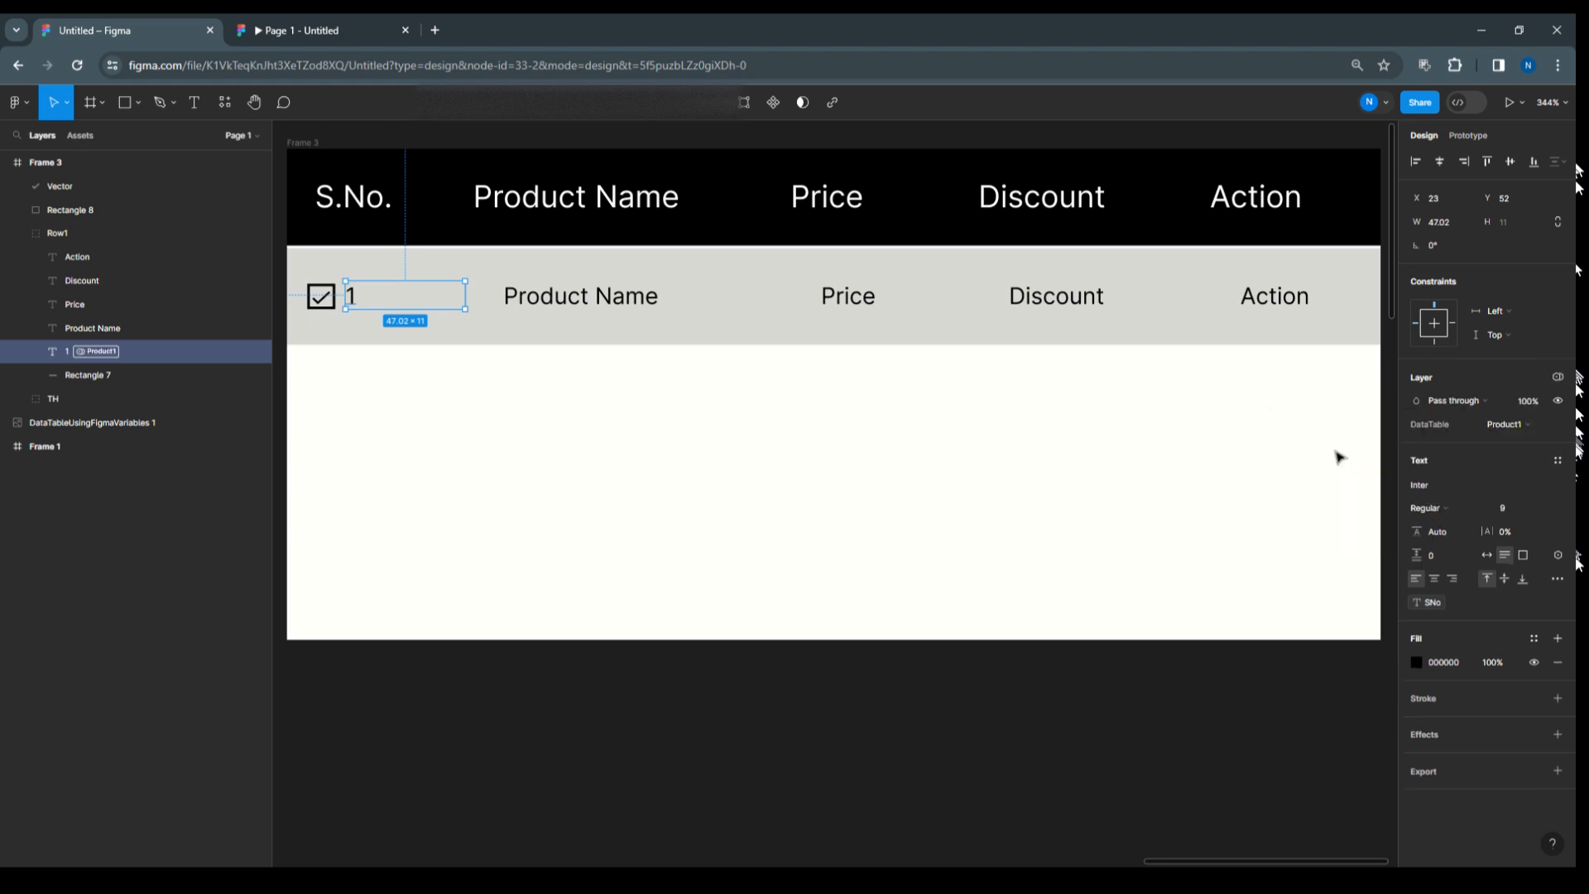
Bind the first row's Product Name text to the ProductName variable and set its DataTable mode to Product1.
click(583, 306)
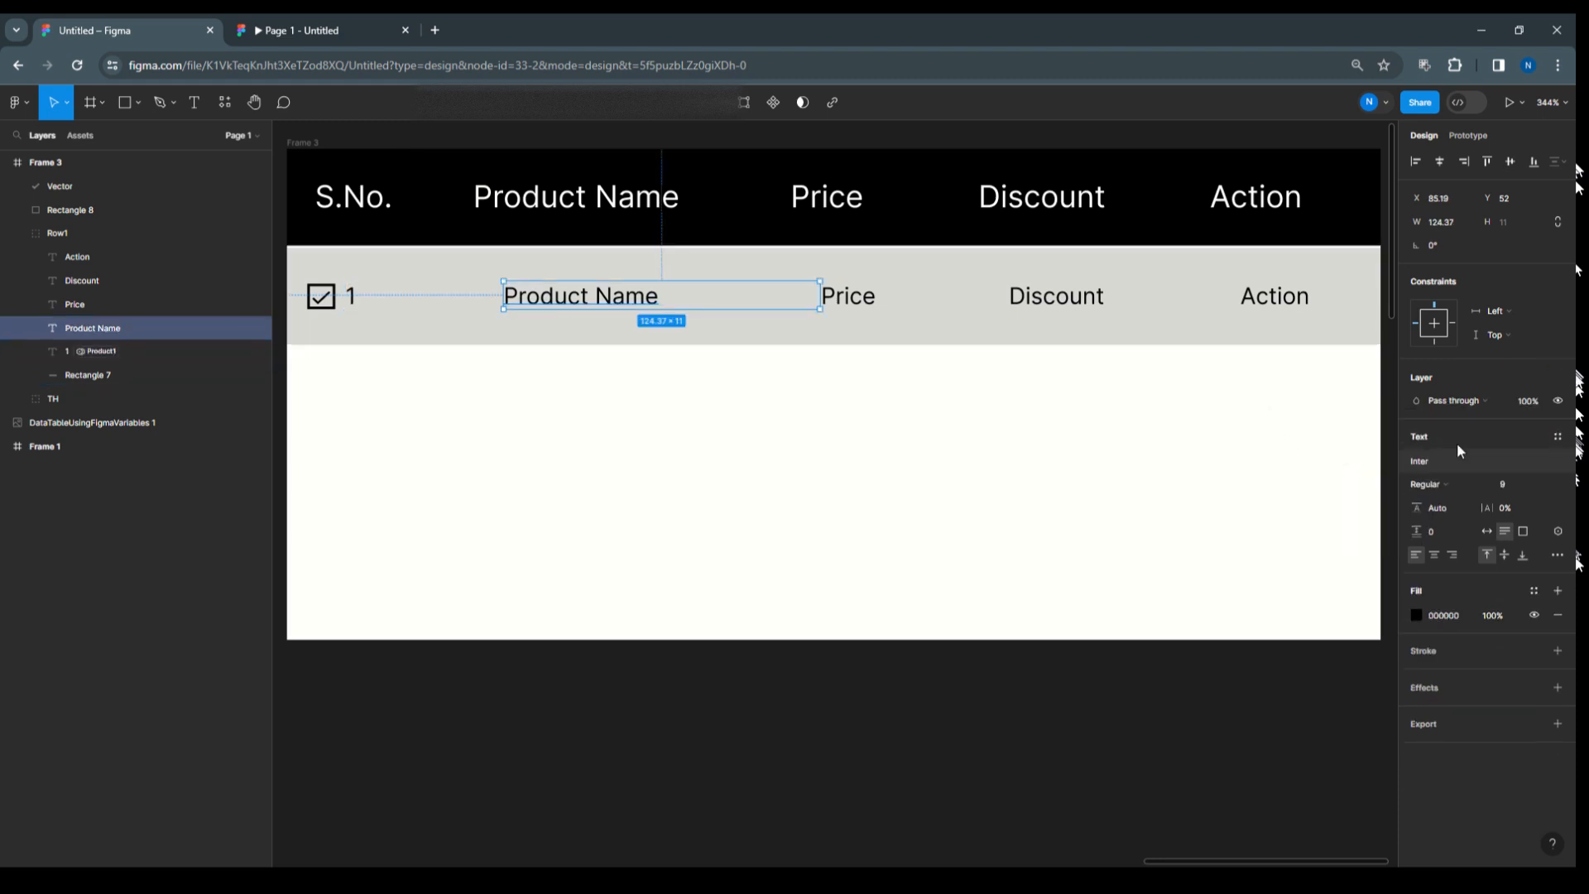
click(1557, 531)
click(1459, 647)
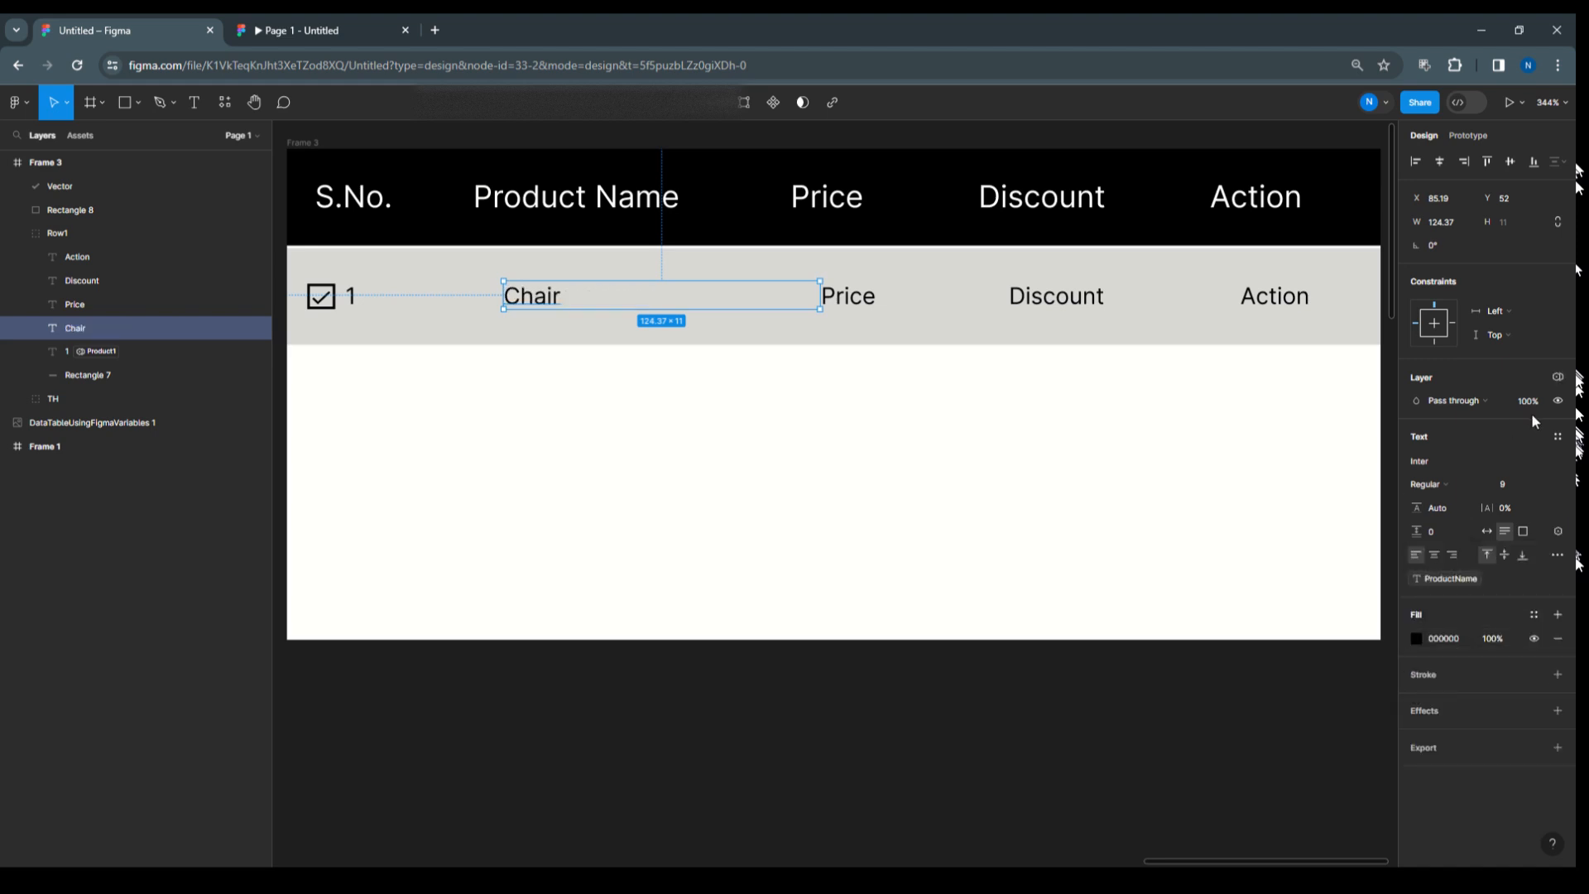
click(1558, 376)
mouse_move(1500, 437)
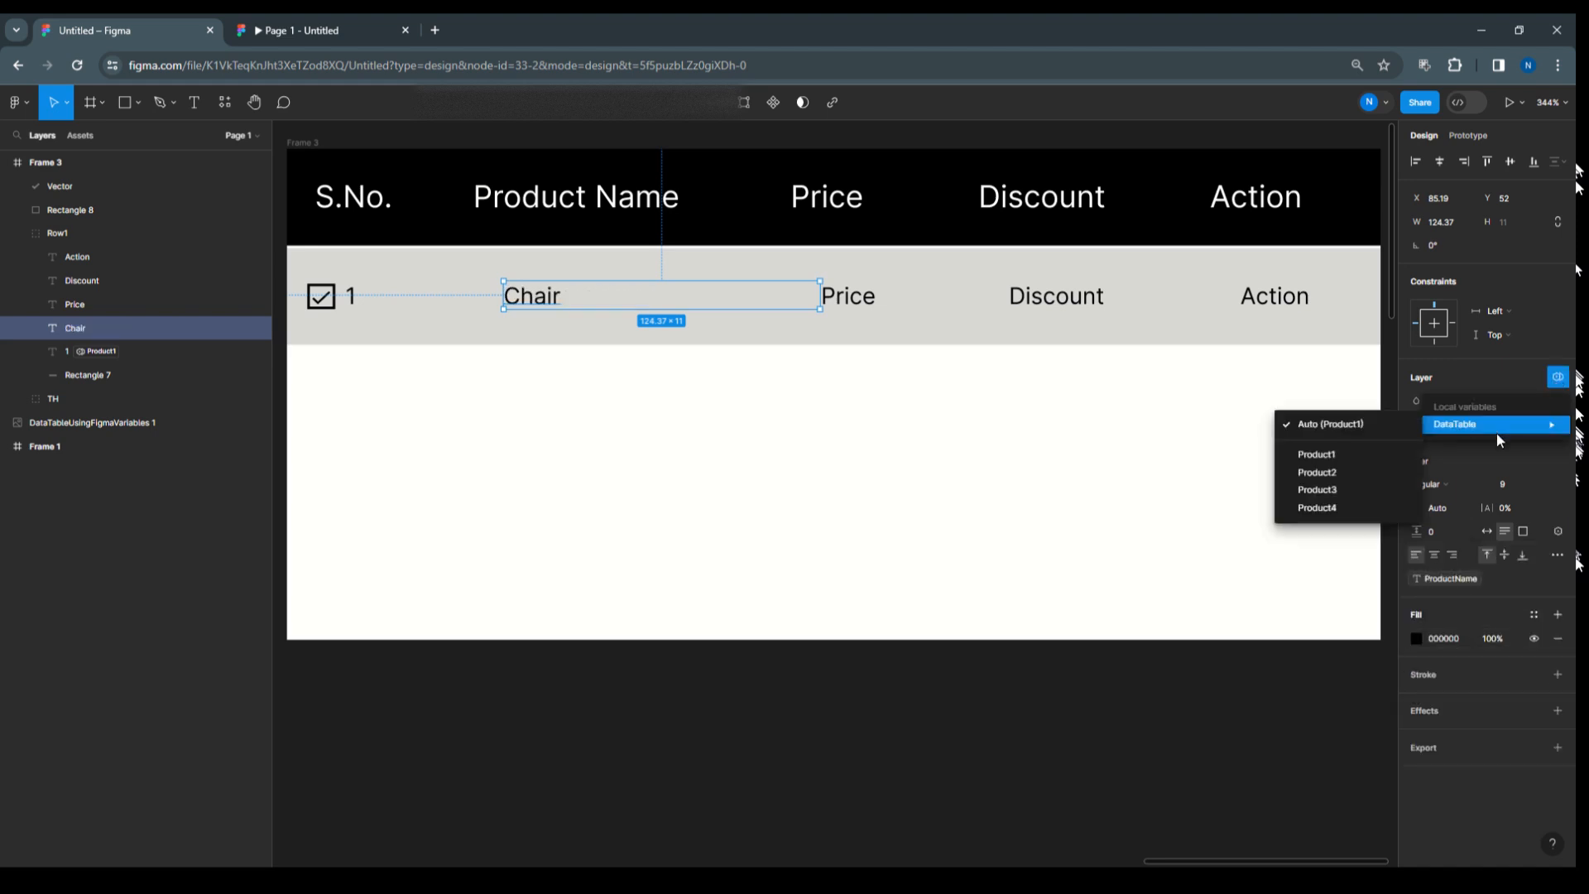
click(1351, 460)
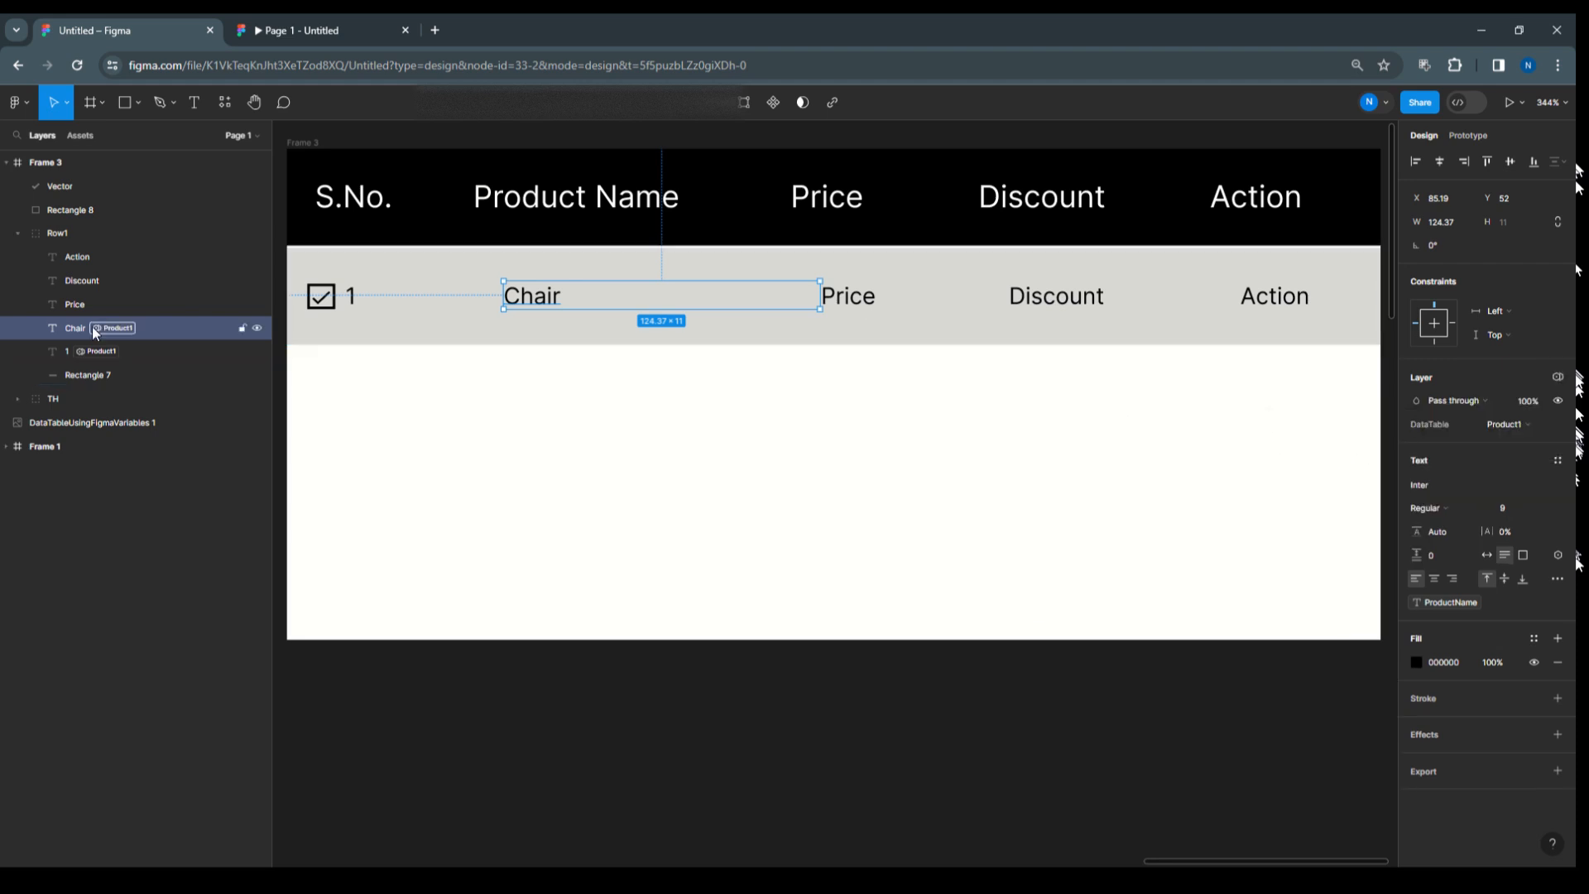
Bind the first row's Price text to the Price variable and set its DataTable mode to Product1.
click(849, 295)
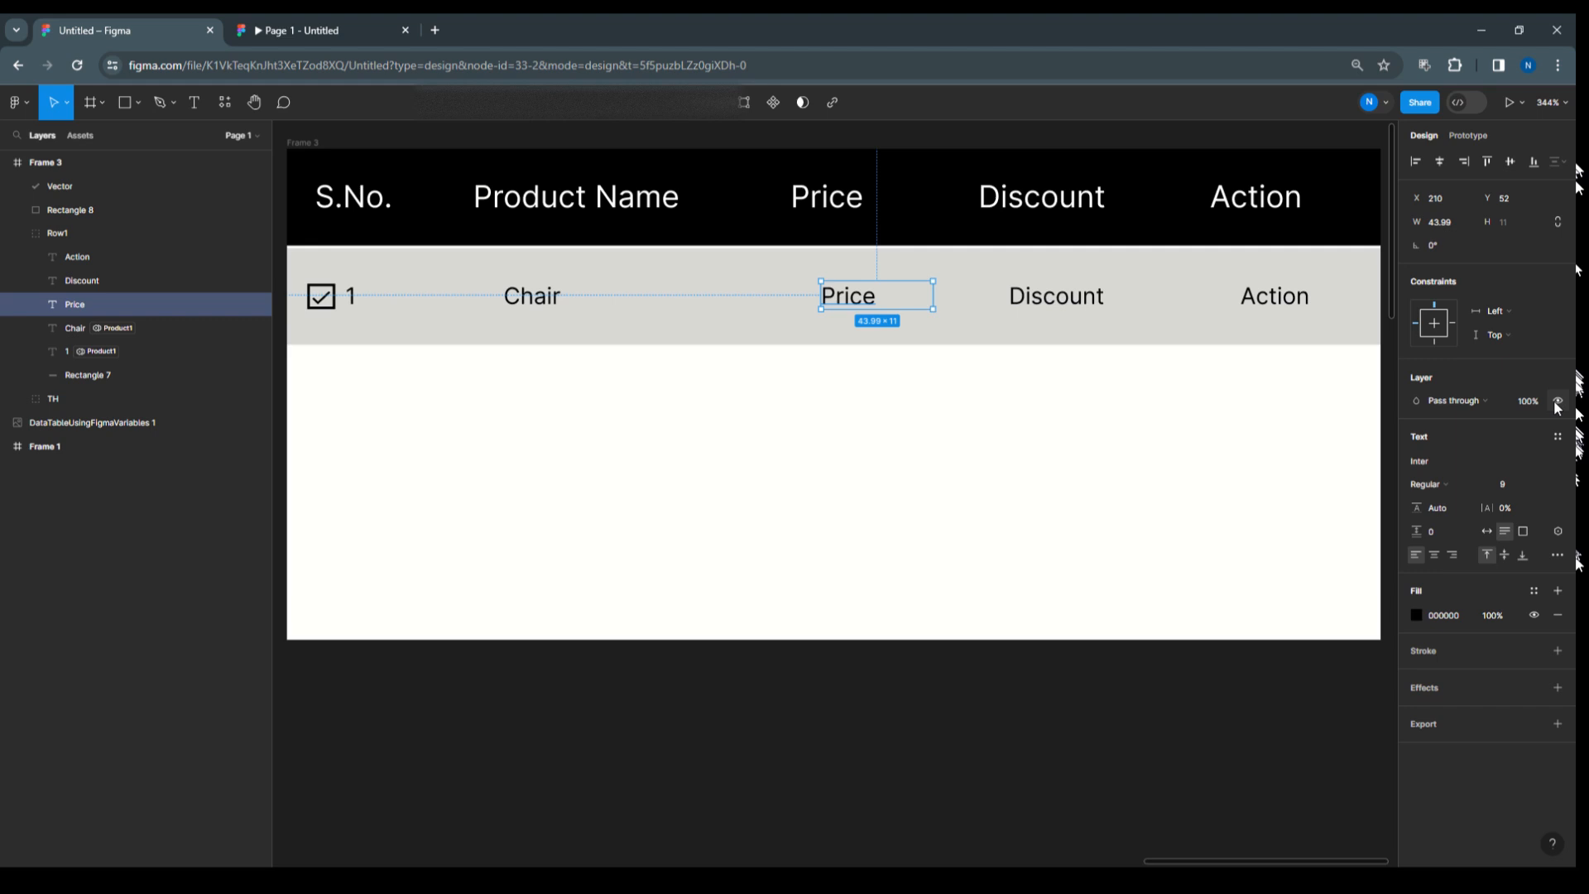
click(1559, 532)
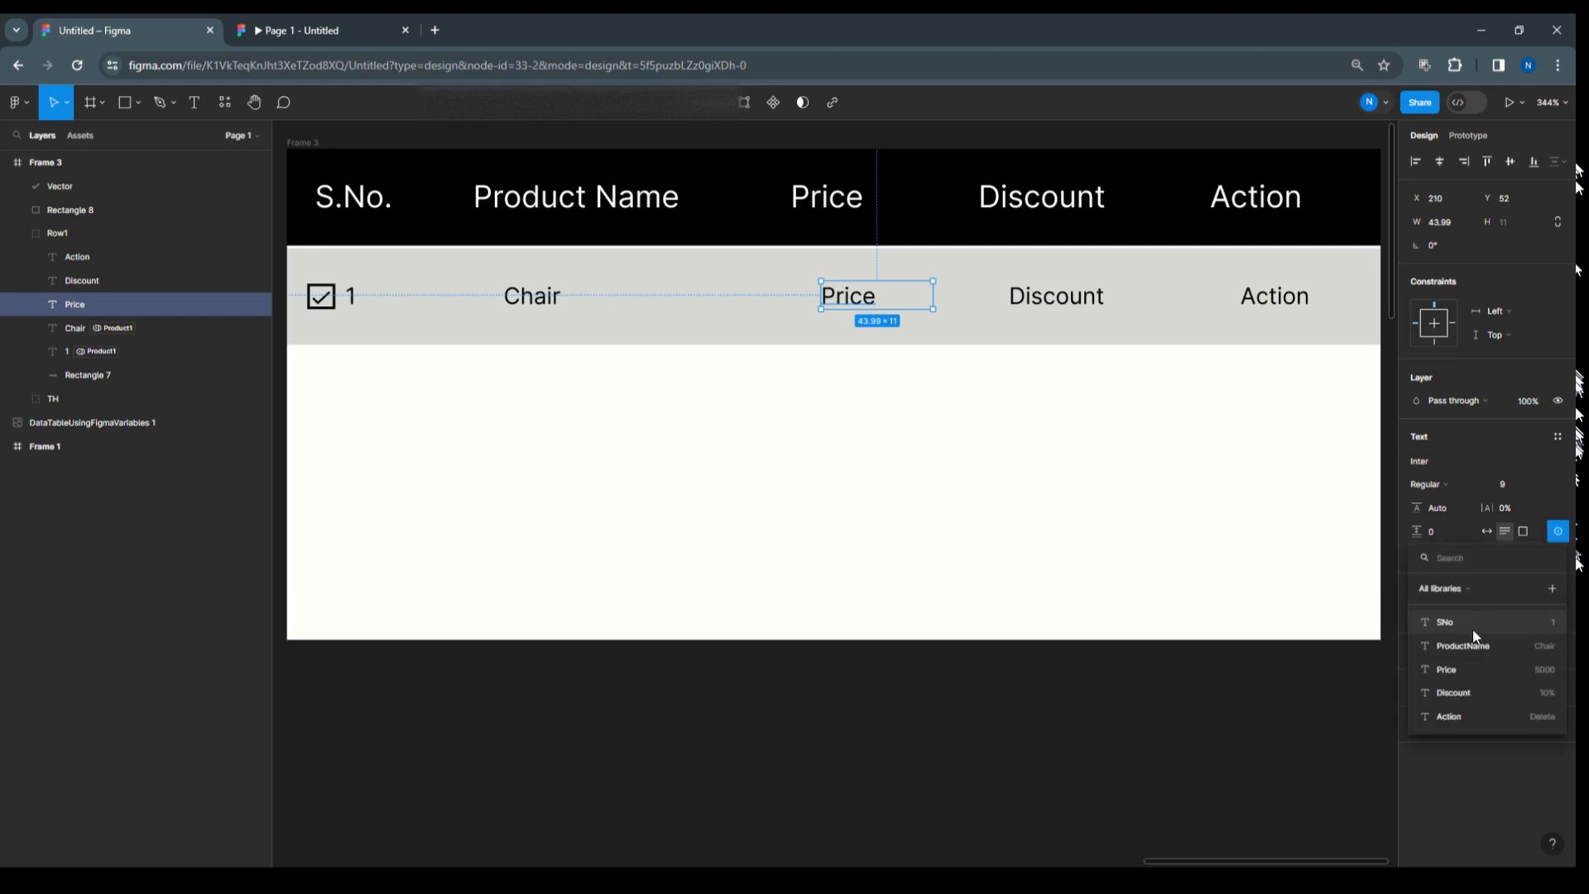
click(1471, 668)
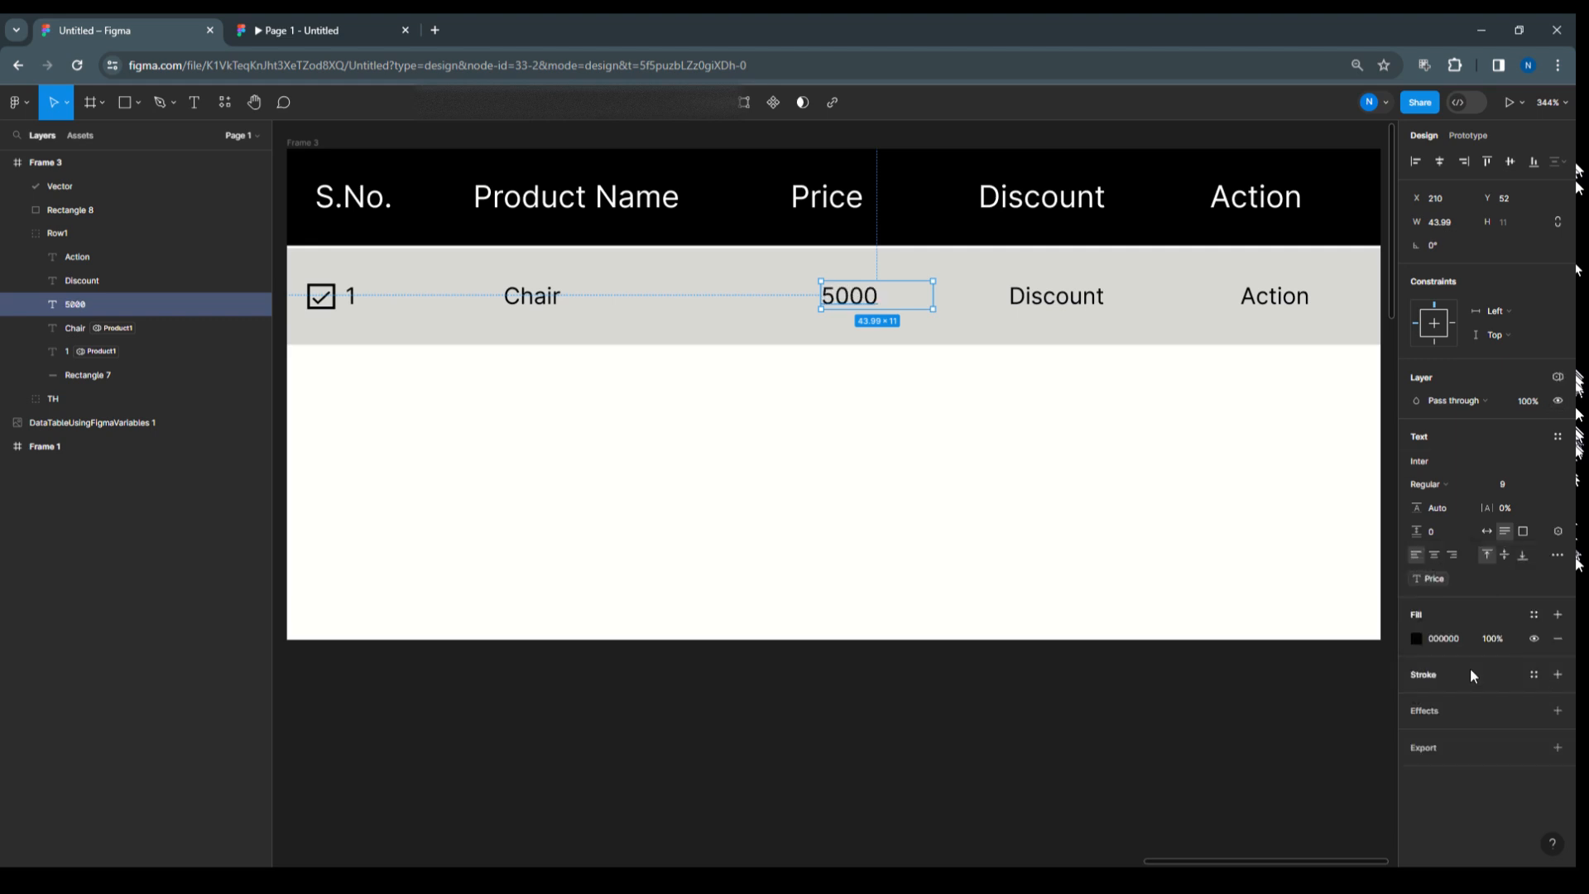
click(1557, 378)
mouse_move(1454, 424)
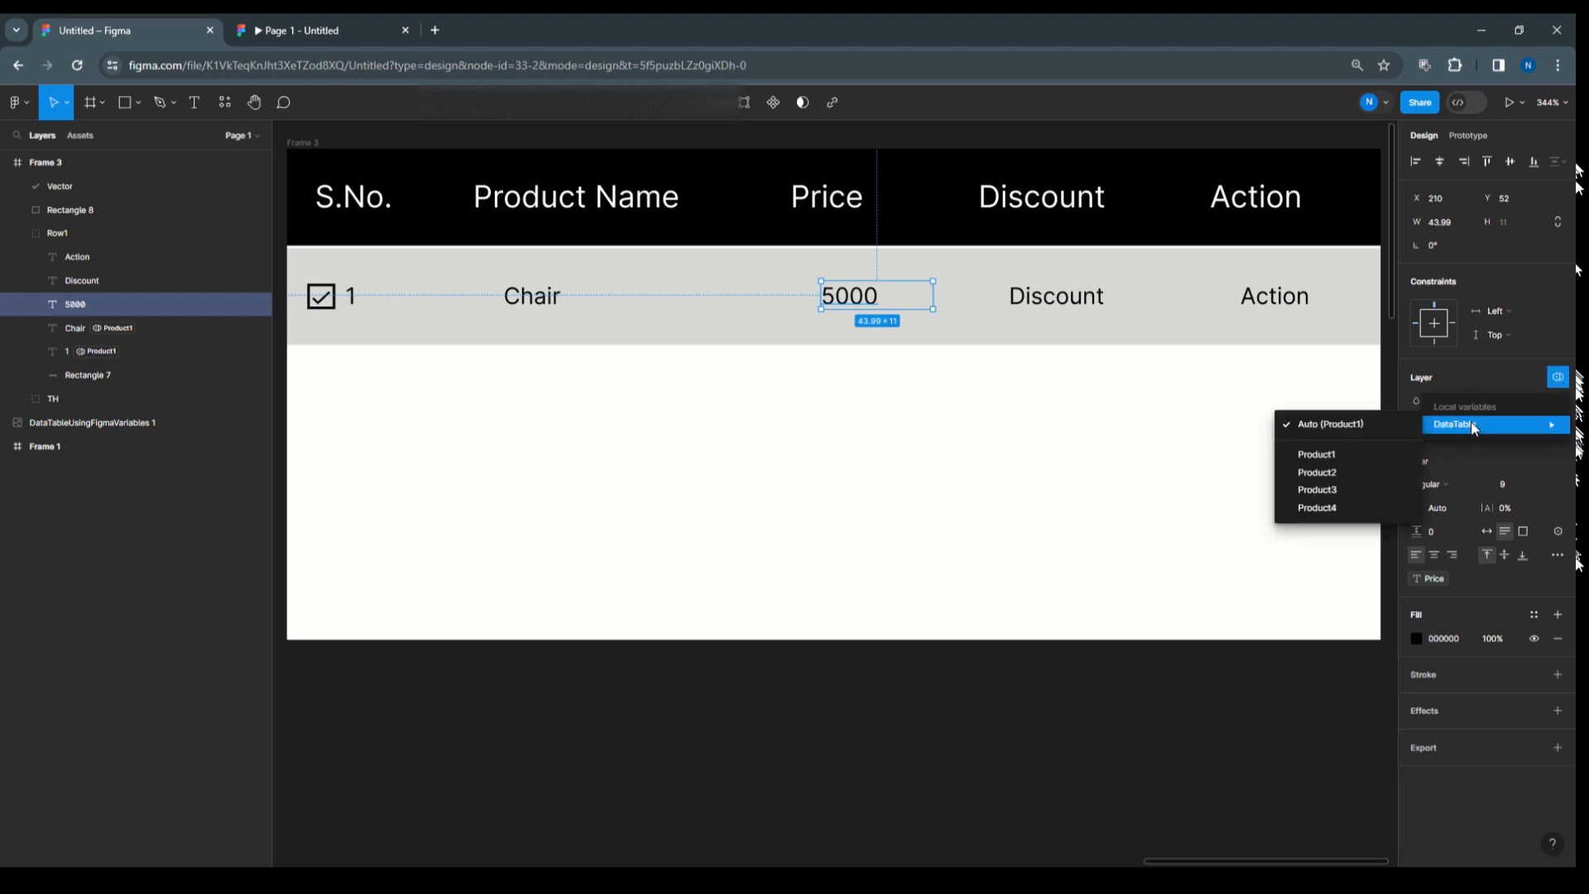
click(1330, 453)
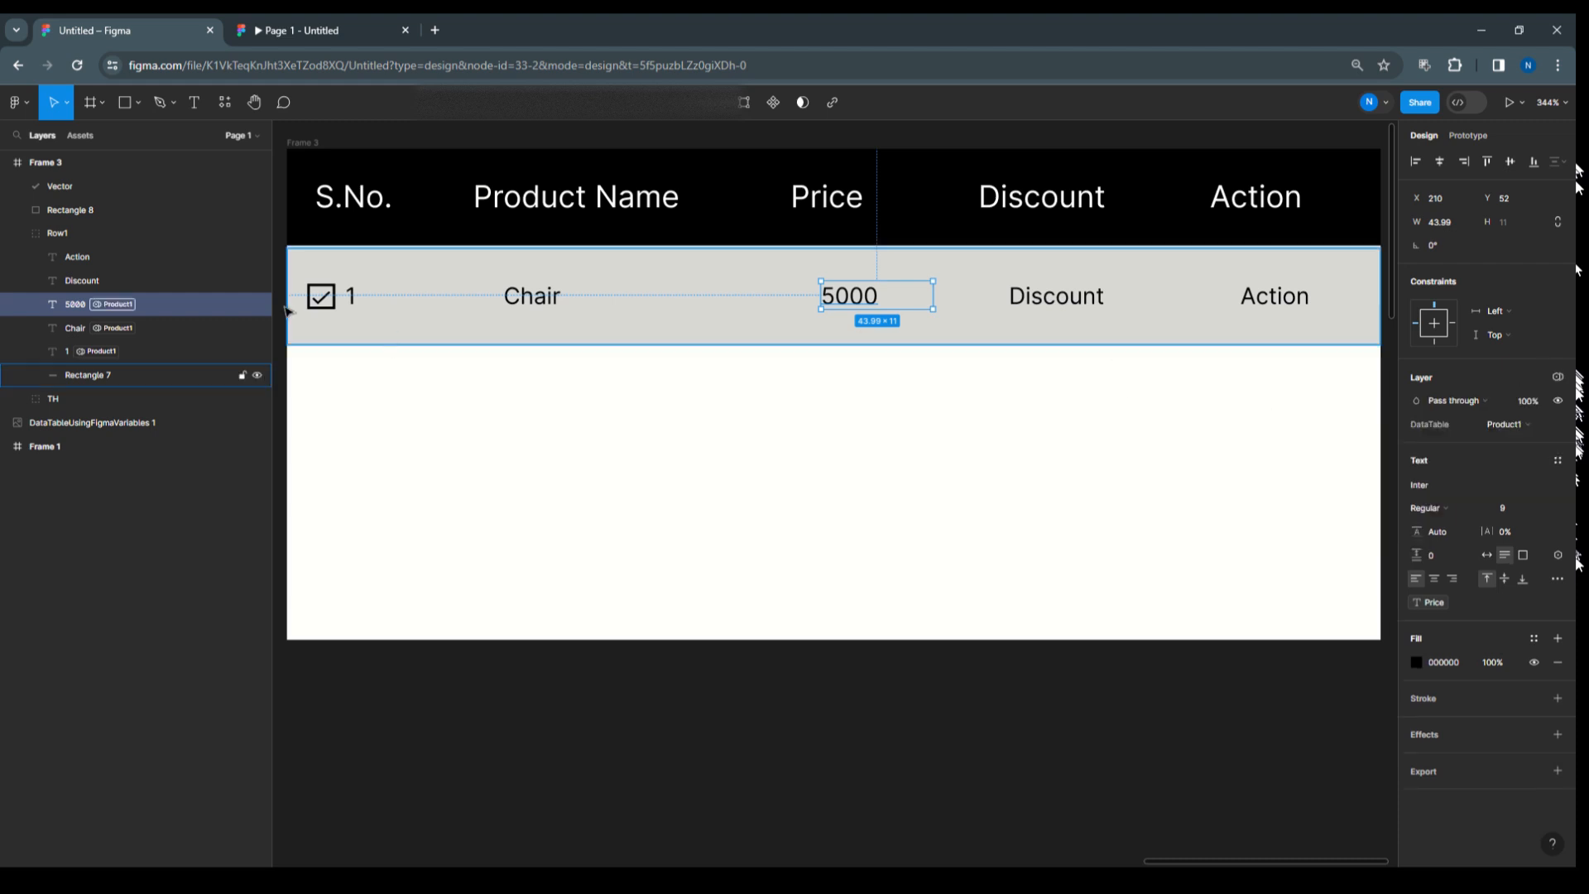
Bind the first row's Discount text to the Discount variable and set its DataTable mode to Product1.
click(104, 282)
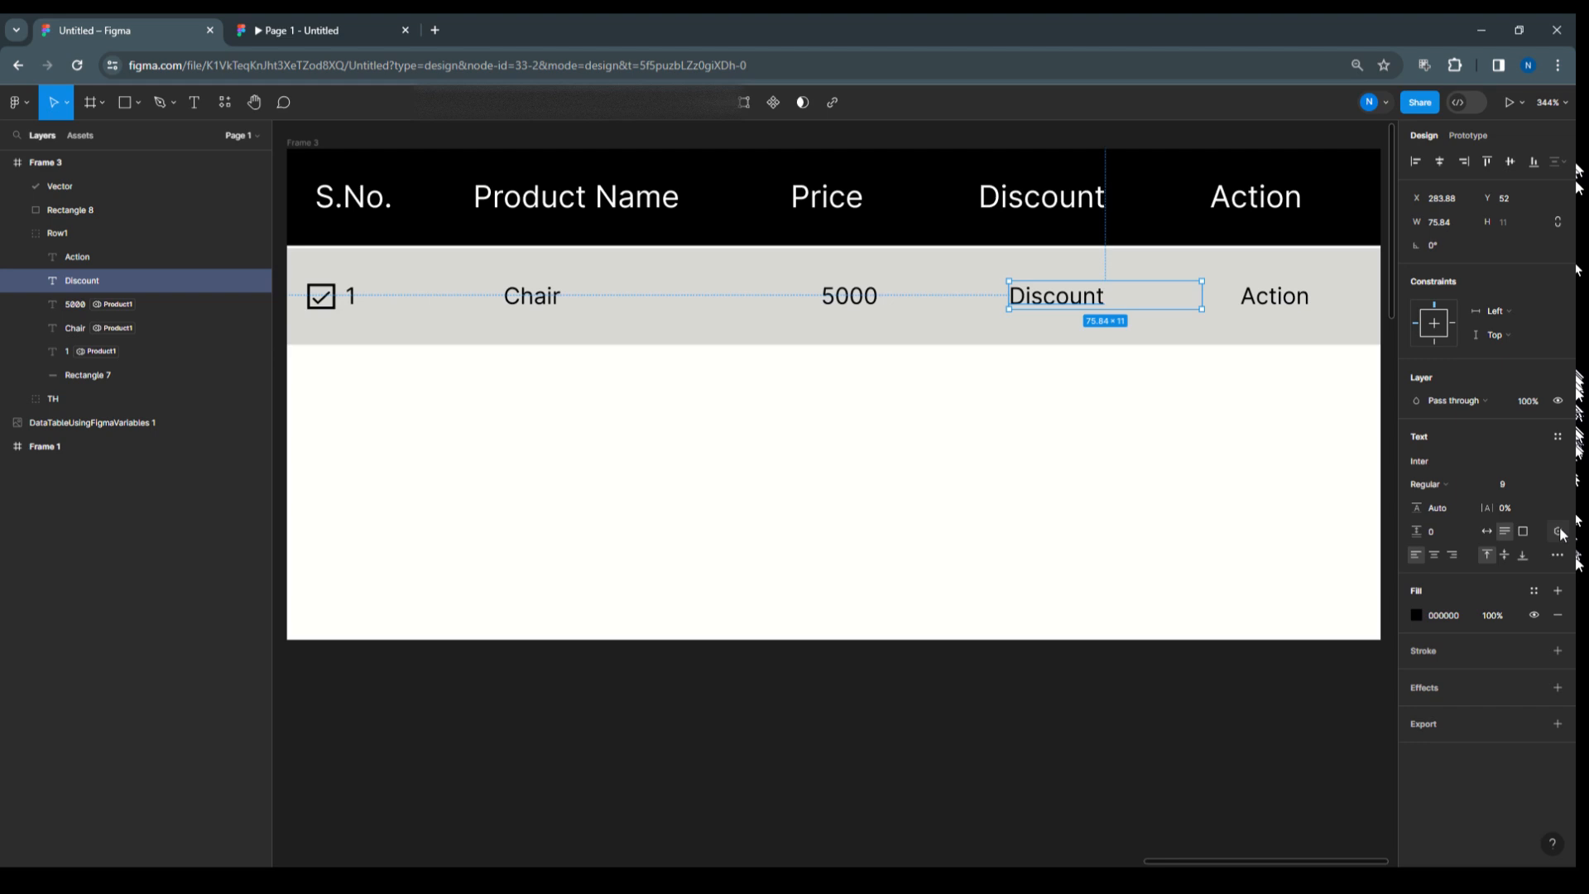
click(1557, 531)
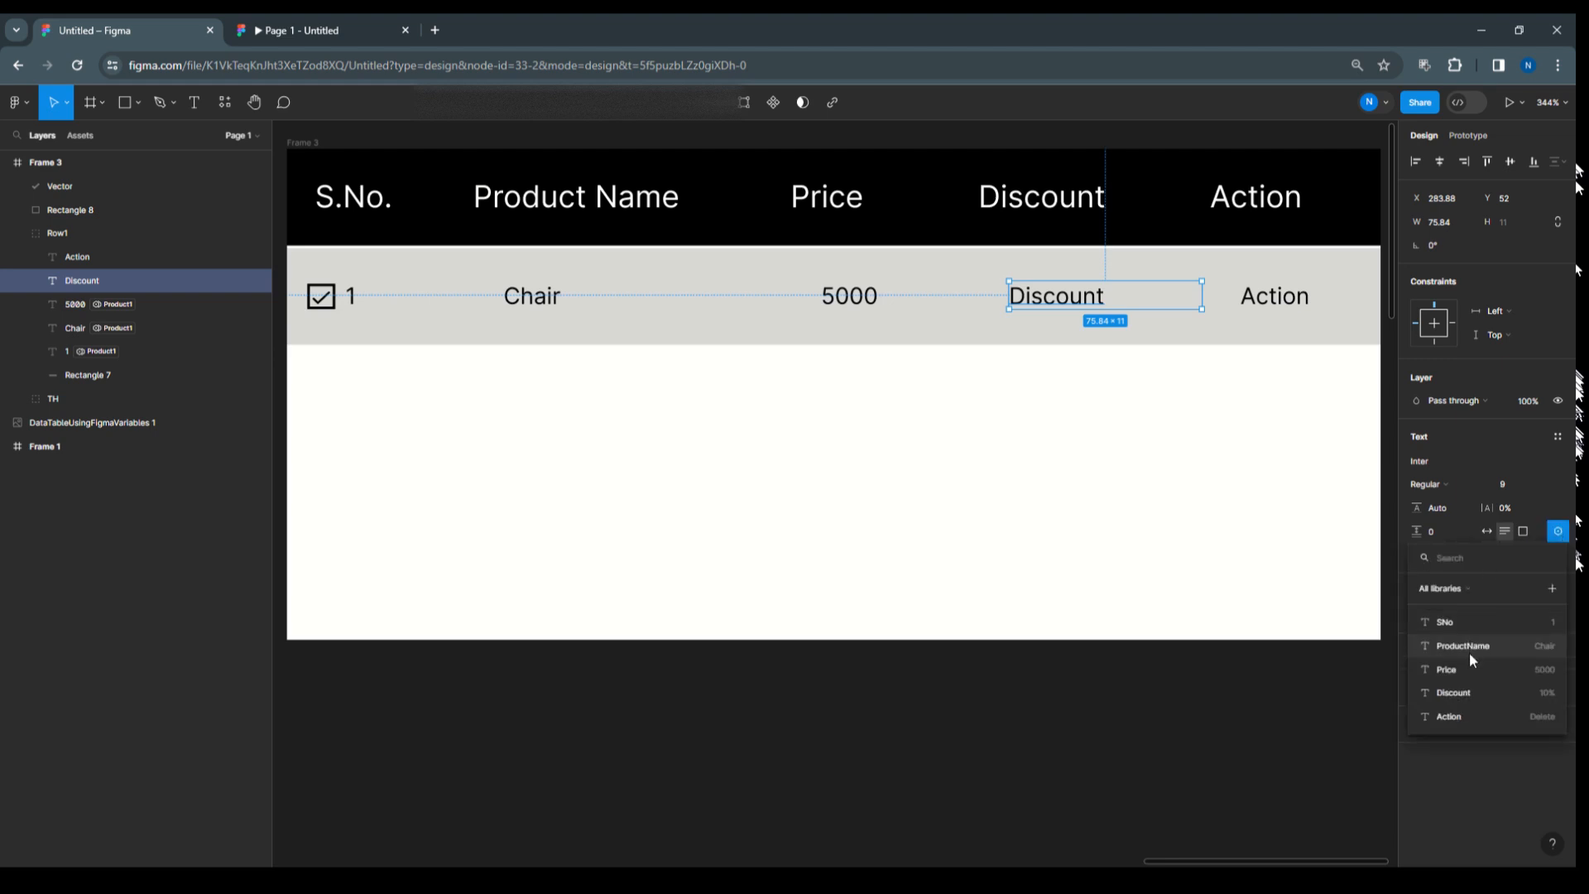
click(1465, 693)
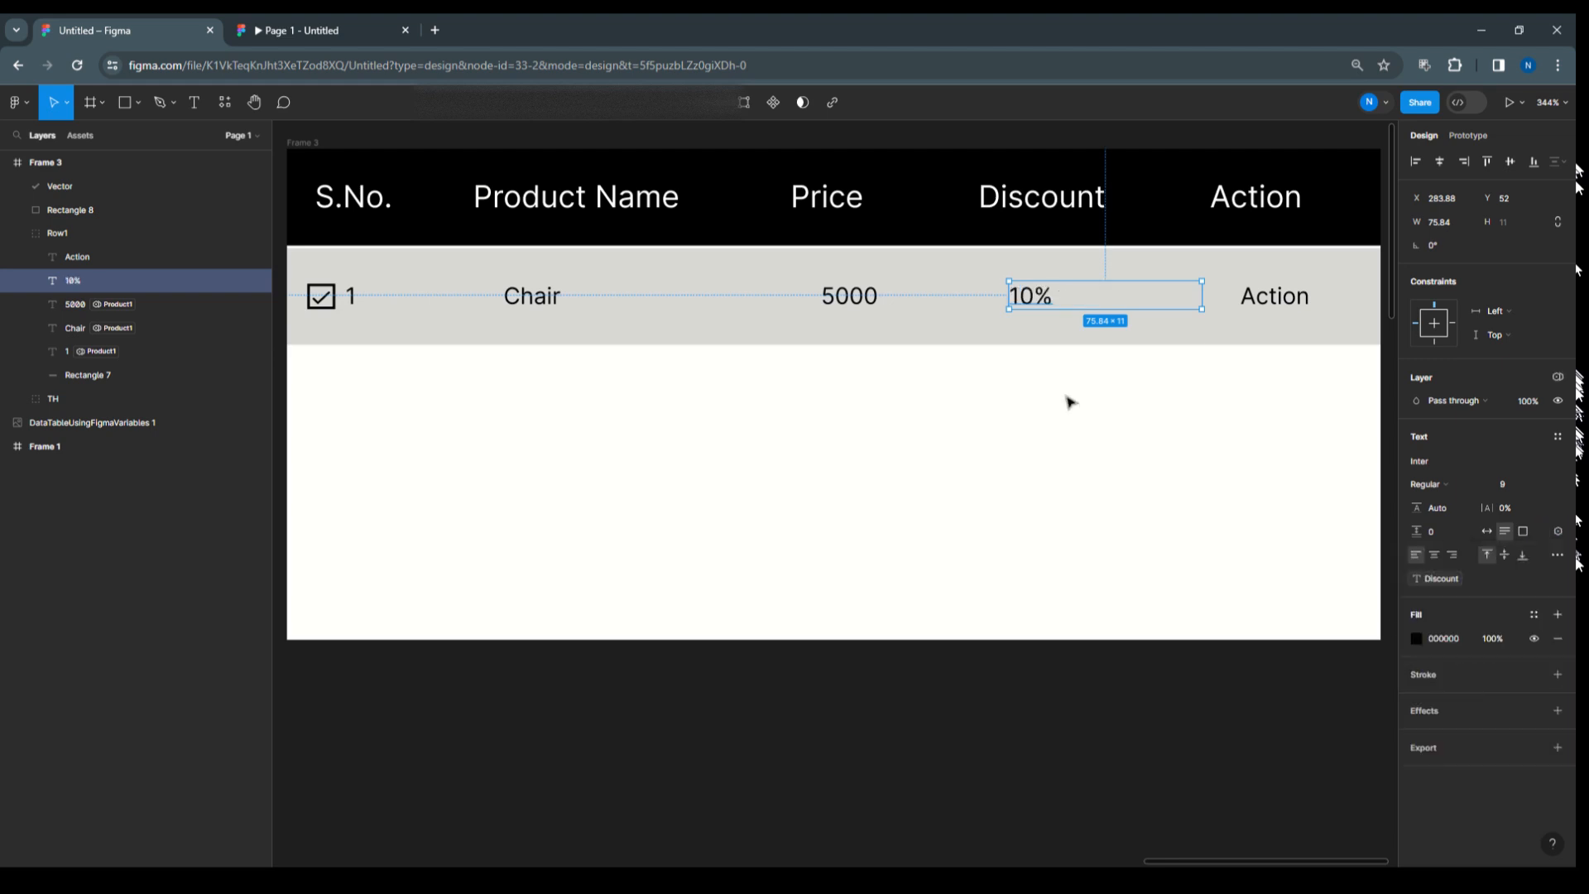
click(1555, 378)
mouse_move(1427, 426)
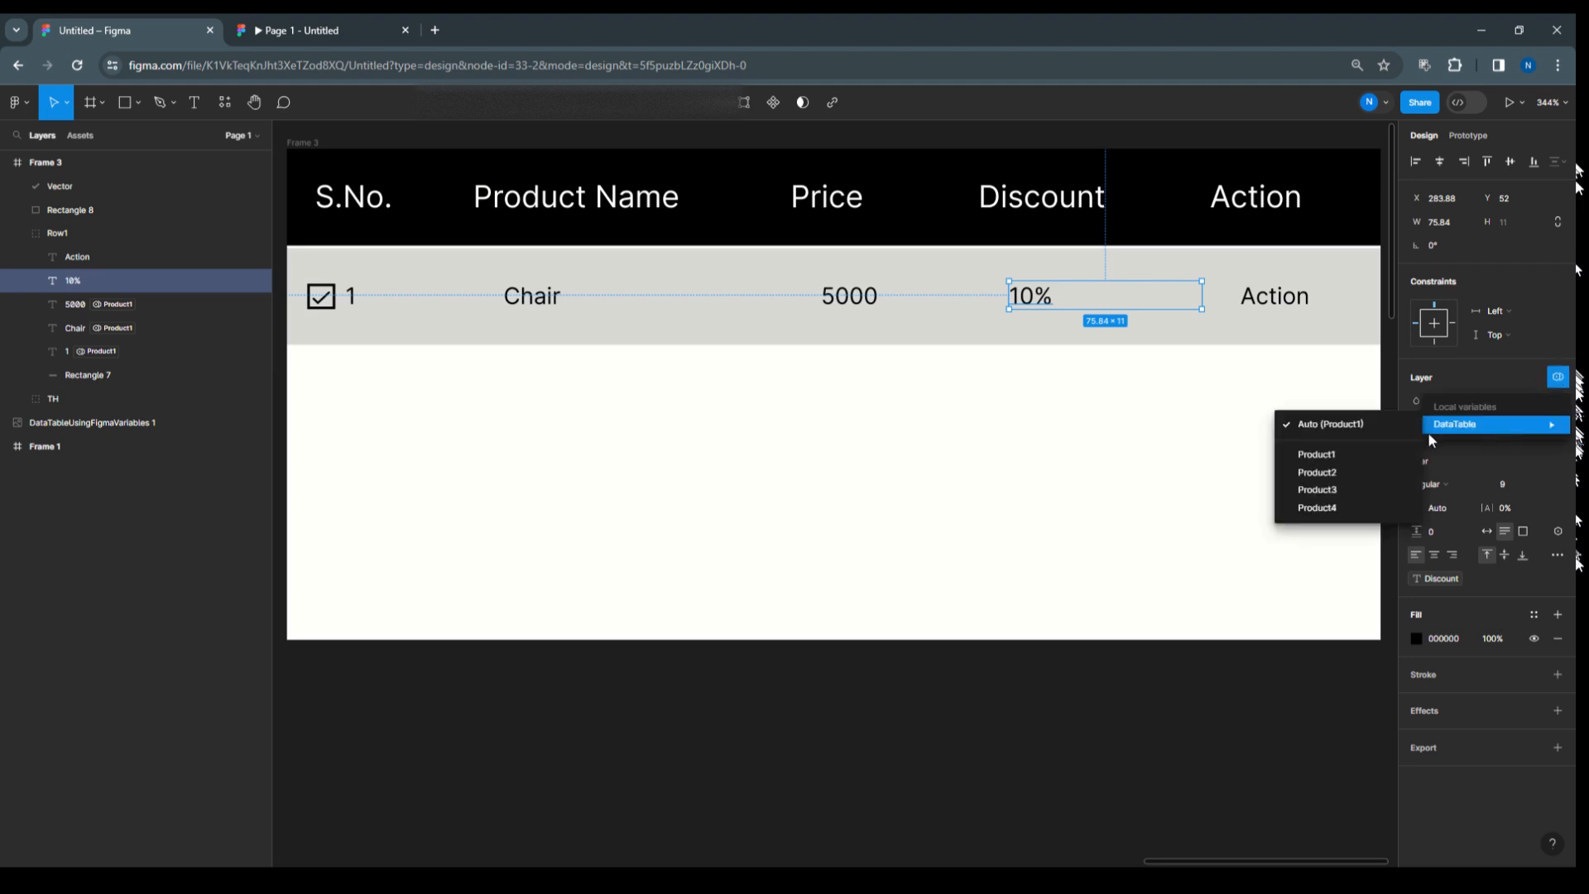
click(1345, 453)
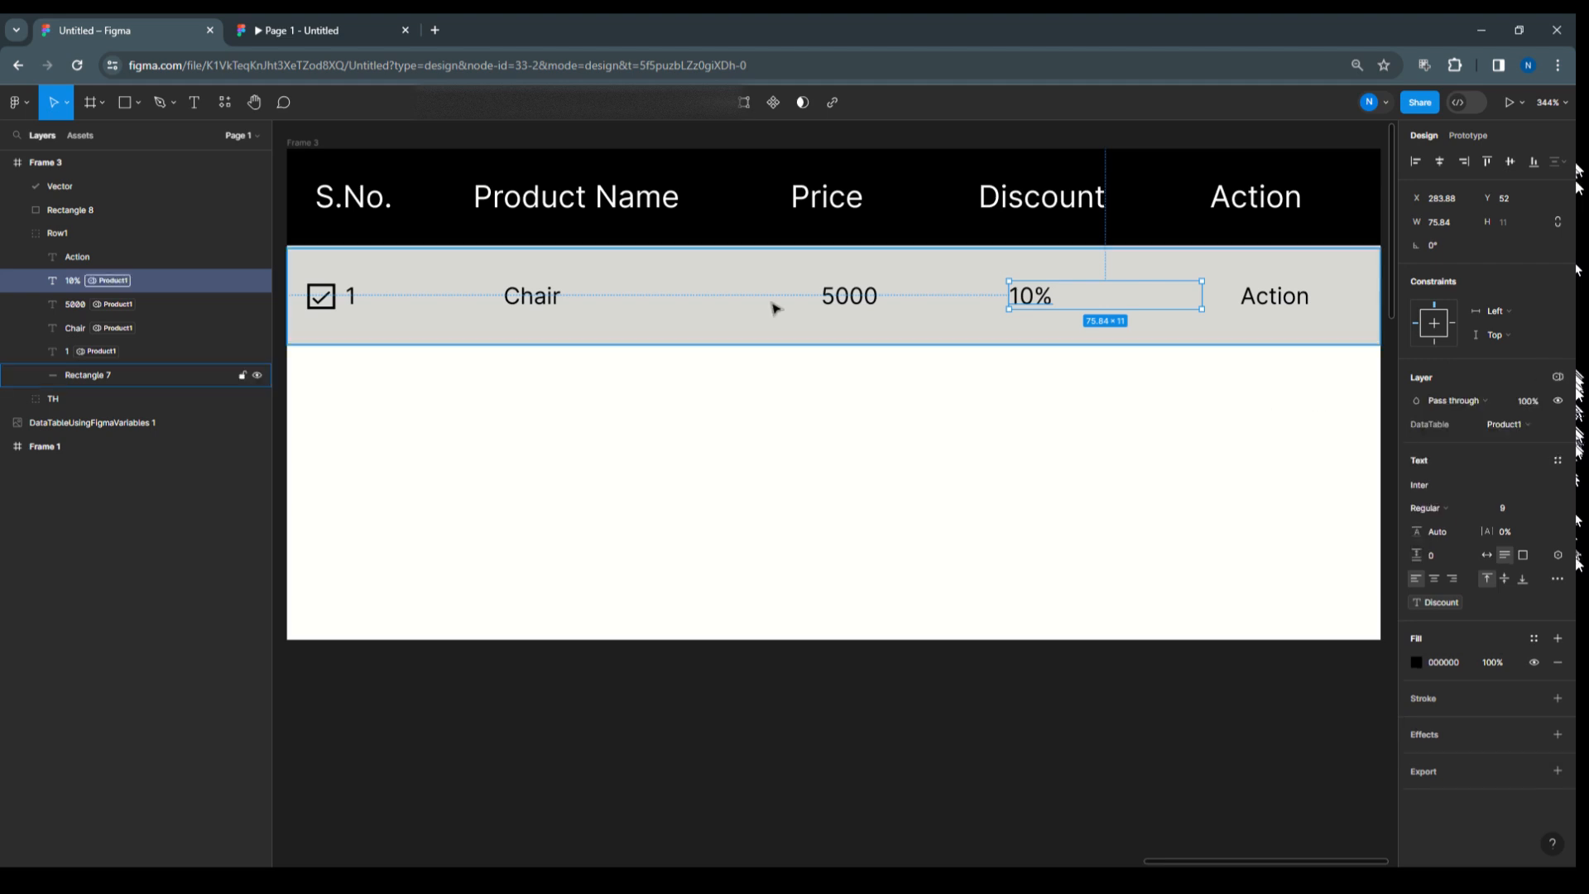
Bind the first row's Action text to the Action variable and set its DataTable mode to Product1.
click(74, 258)
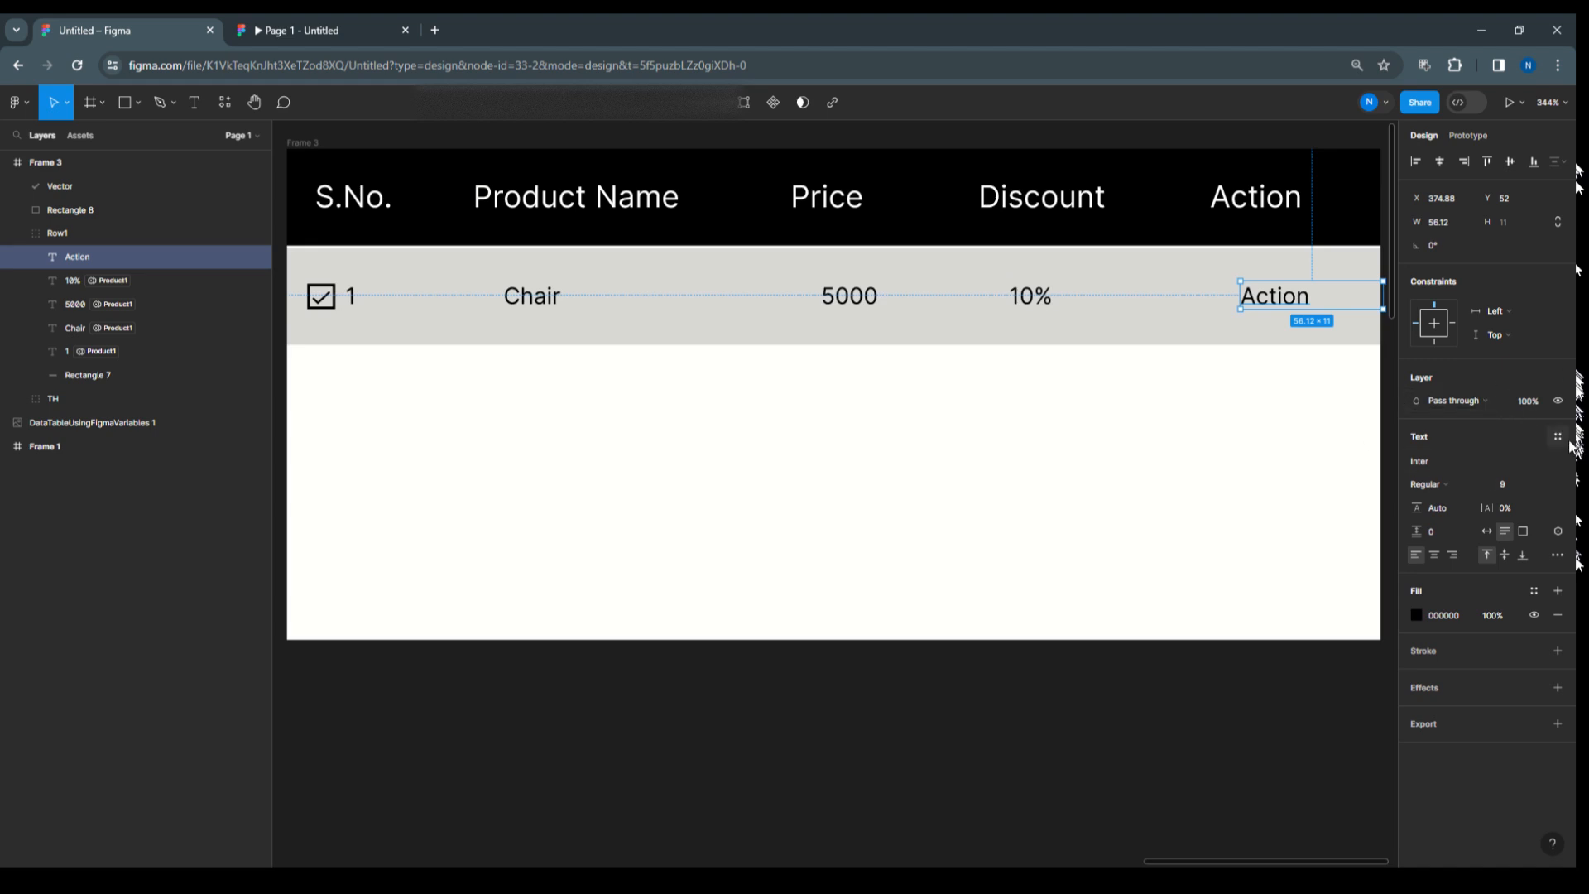
click(1559, 532)
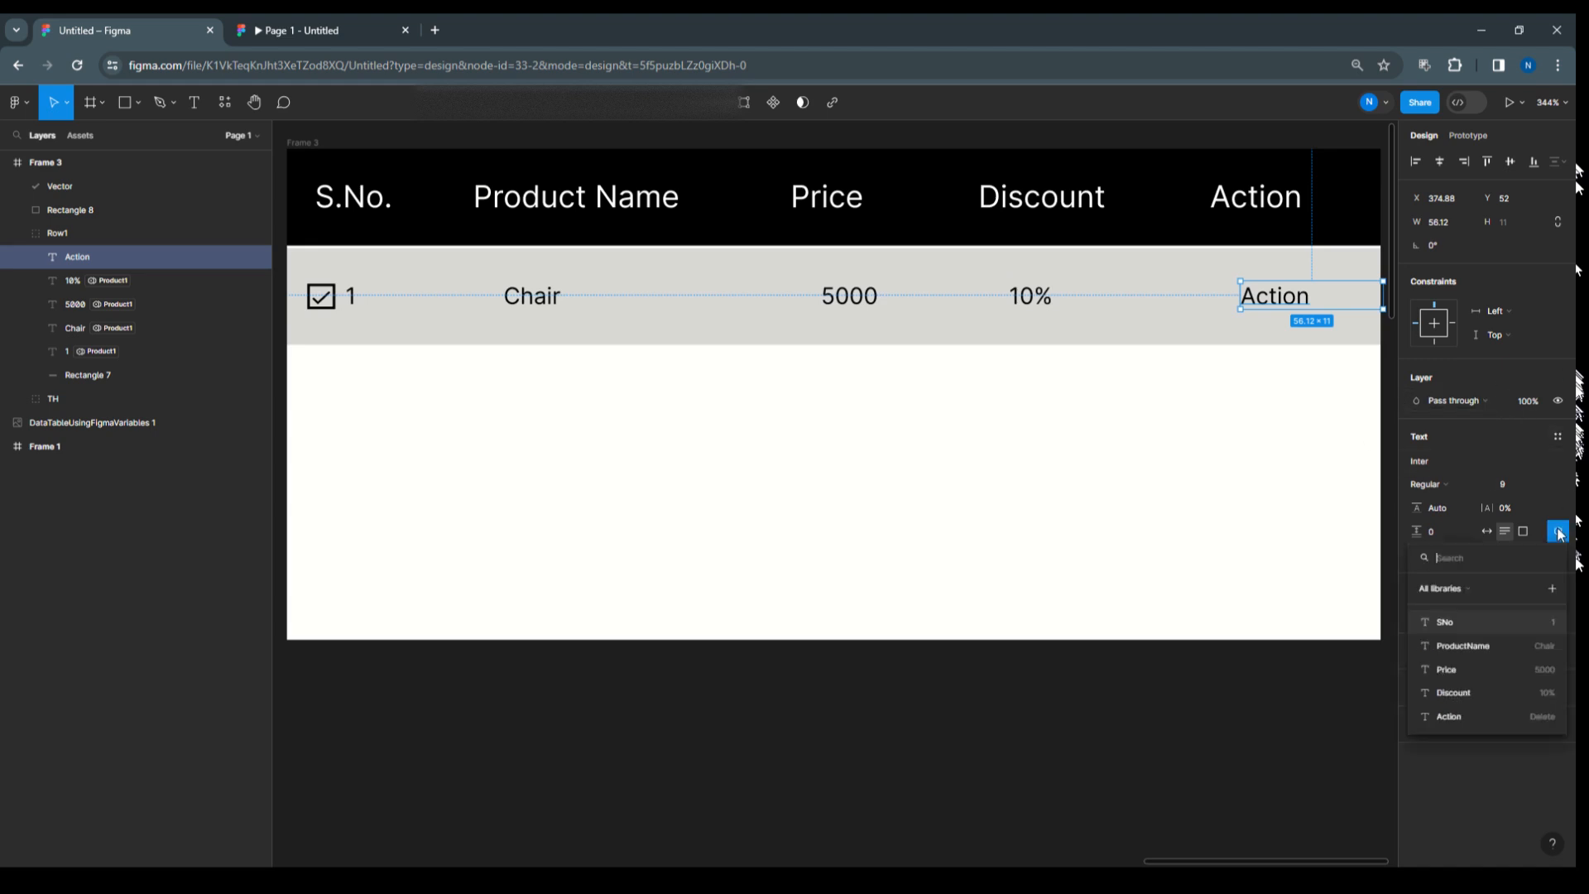
click(1450, 717)
click(1558, 379)
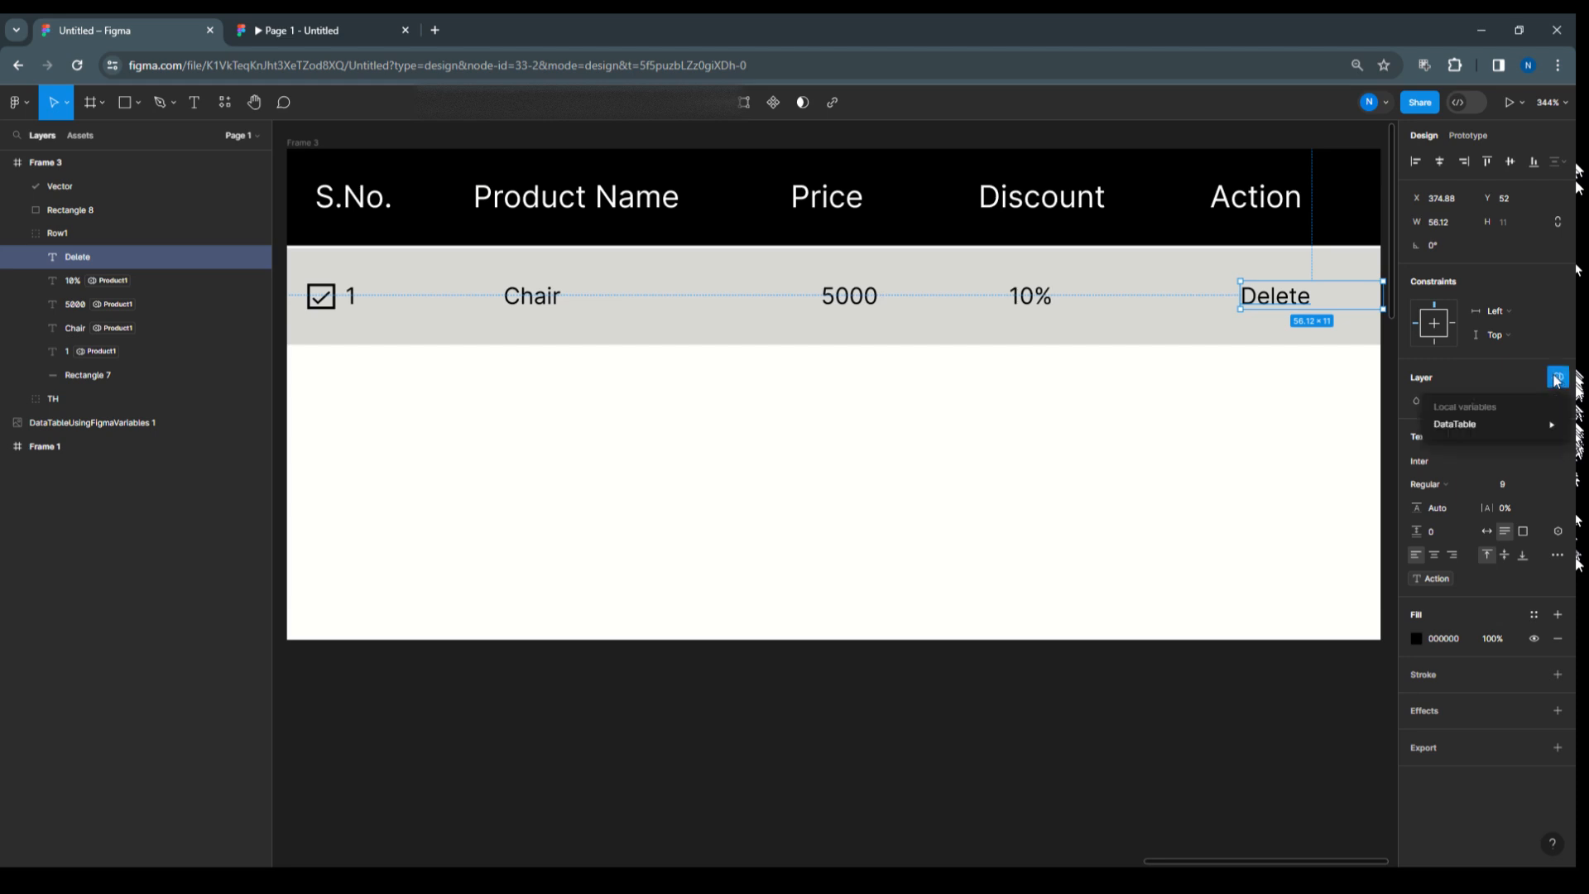
mouse_move(1486, 419)
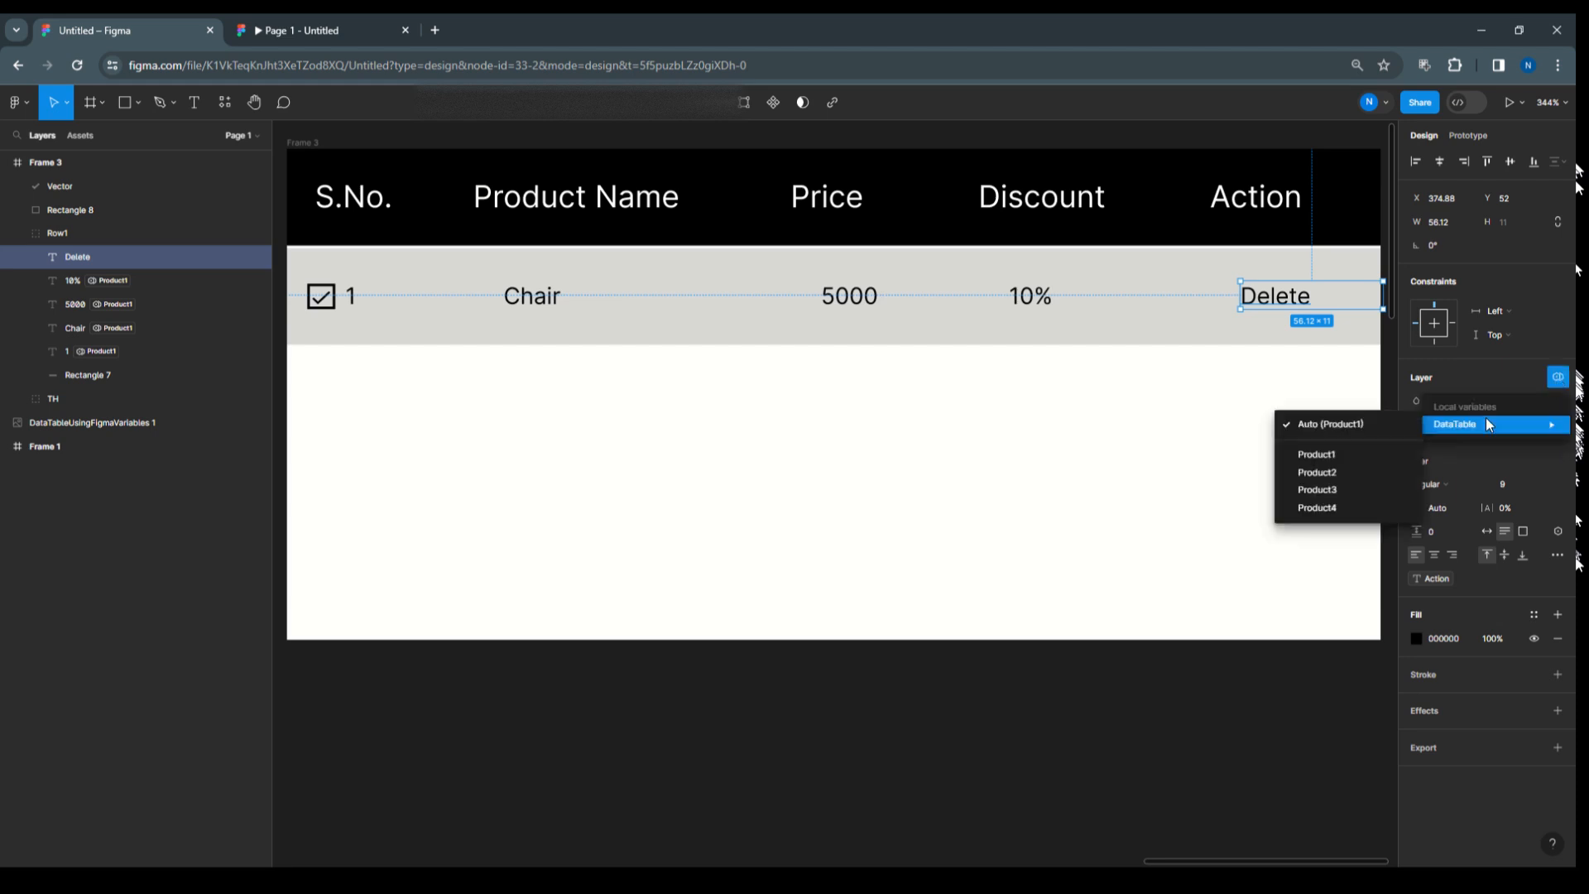
click(1328, 454)
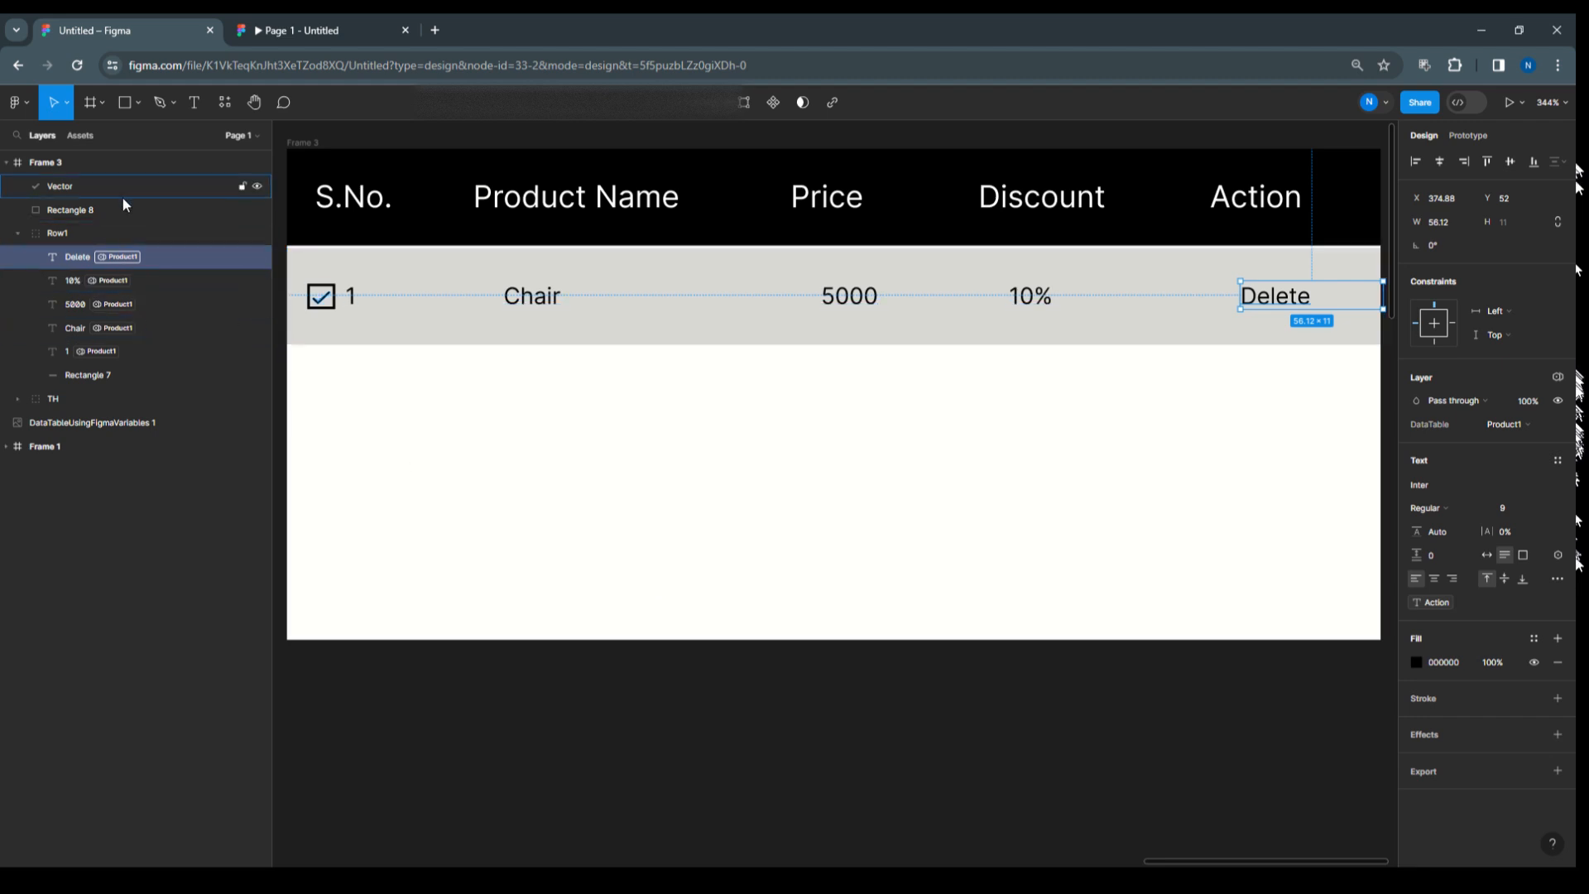
Rename the checkmark vector layer as CheckBox.
click(73, 212)
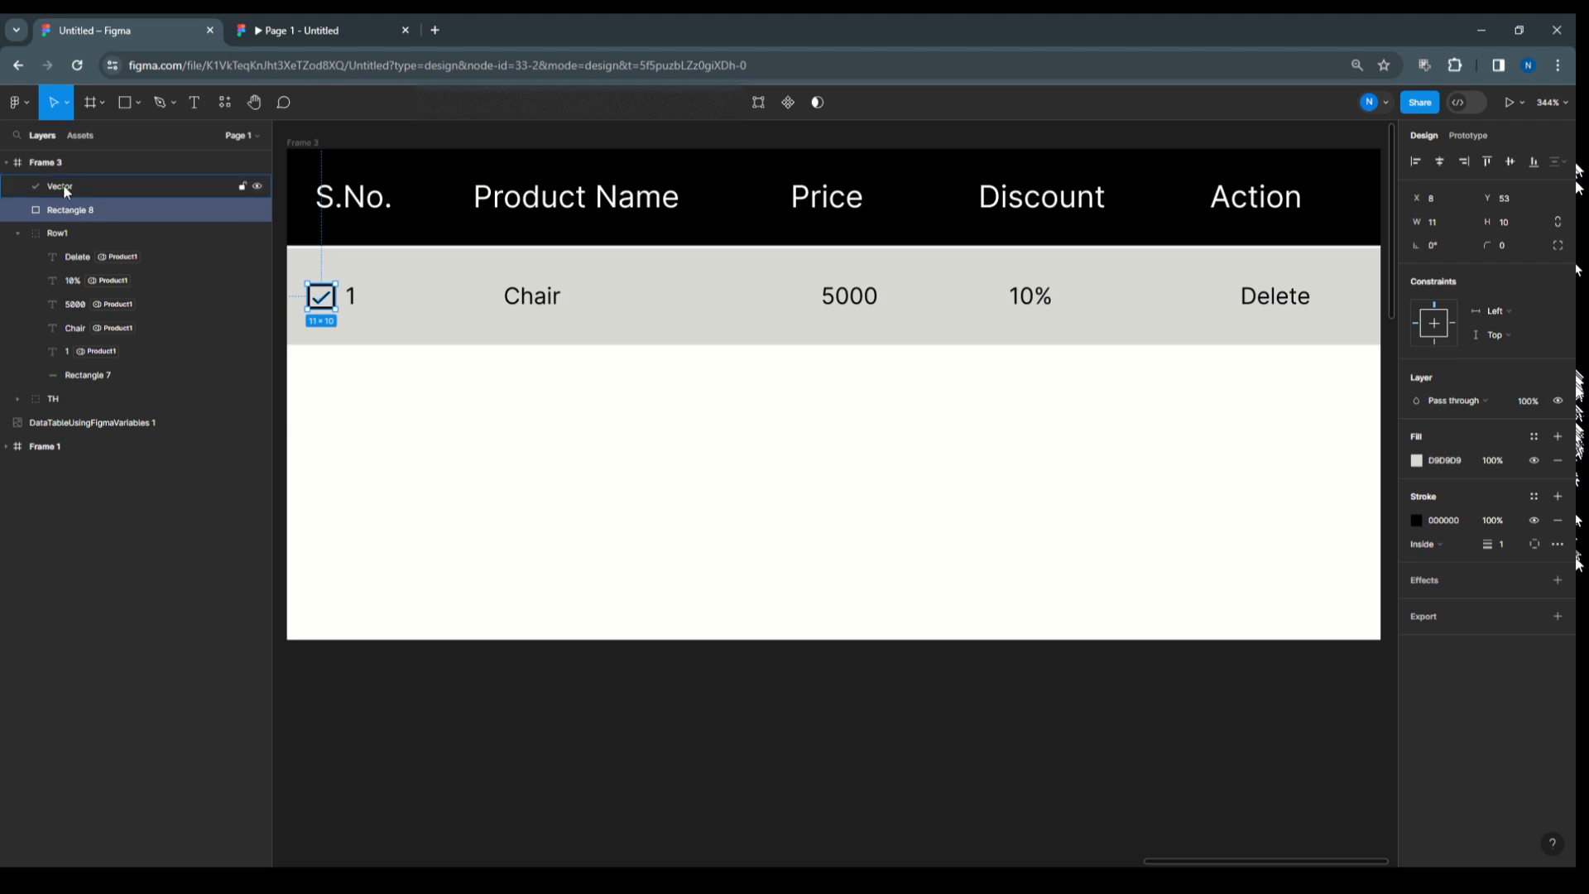
click(67, 192)
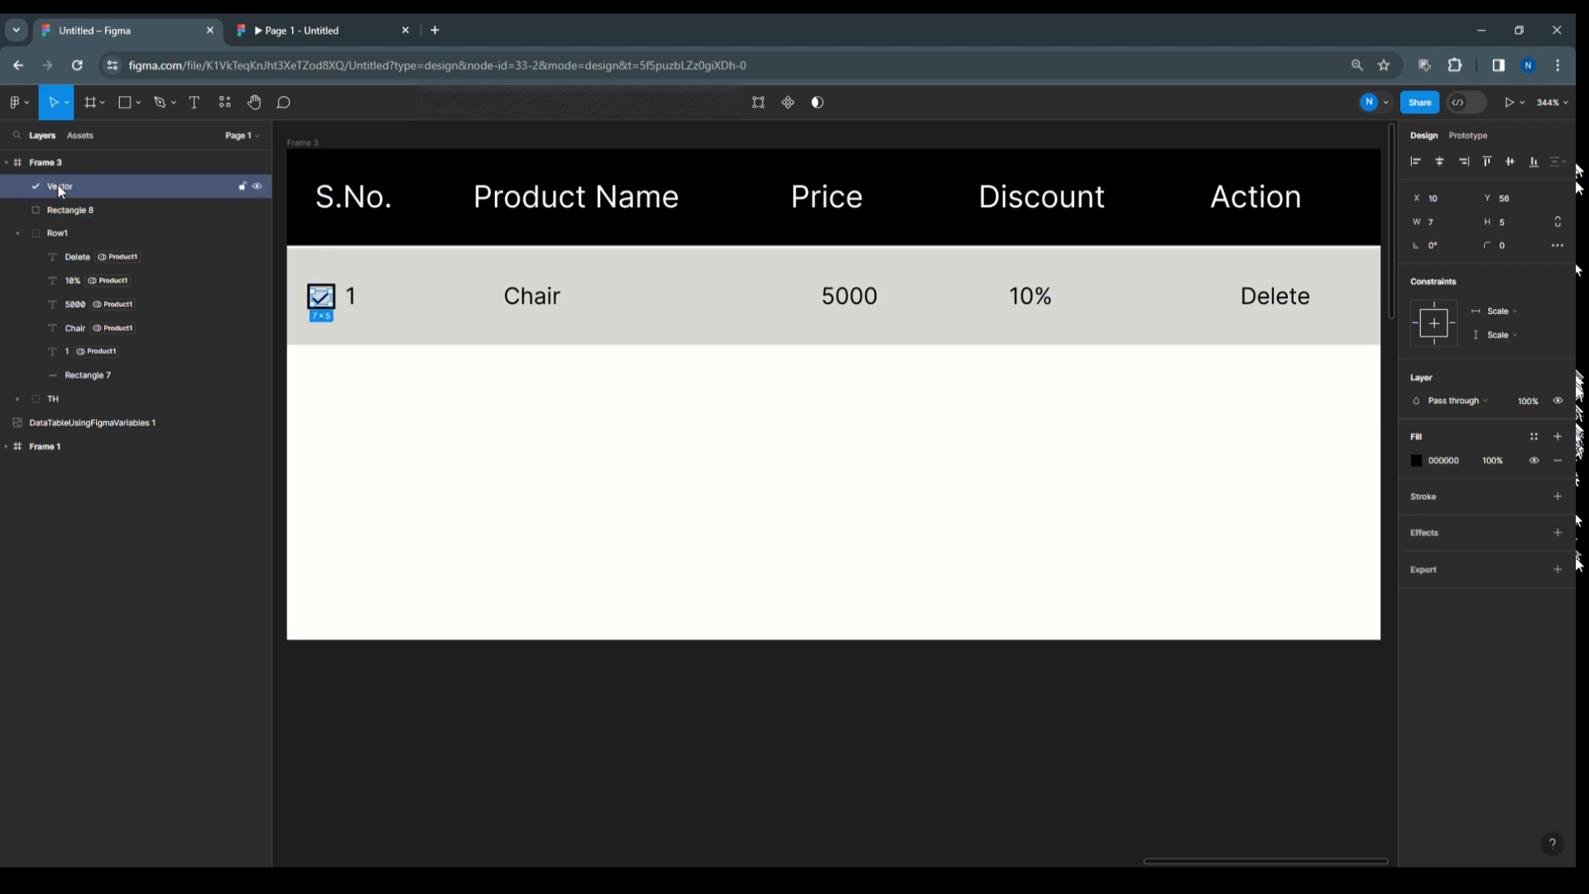
double_click(67, 191)
text(C)
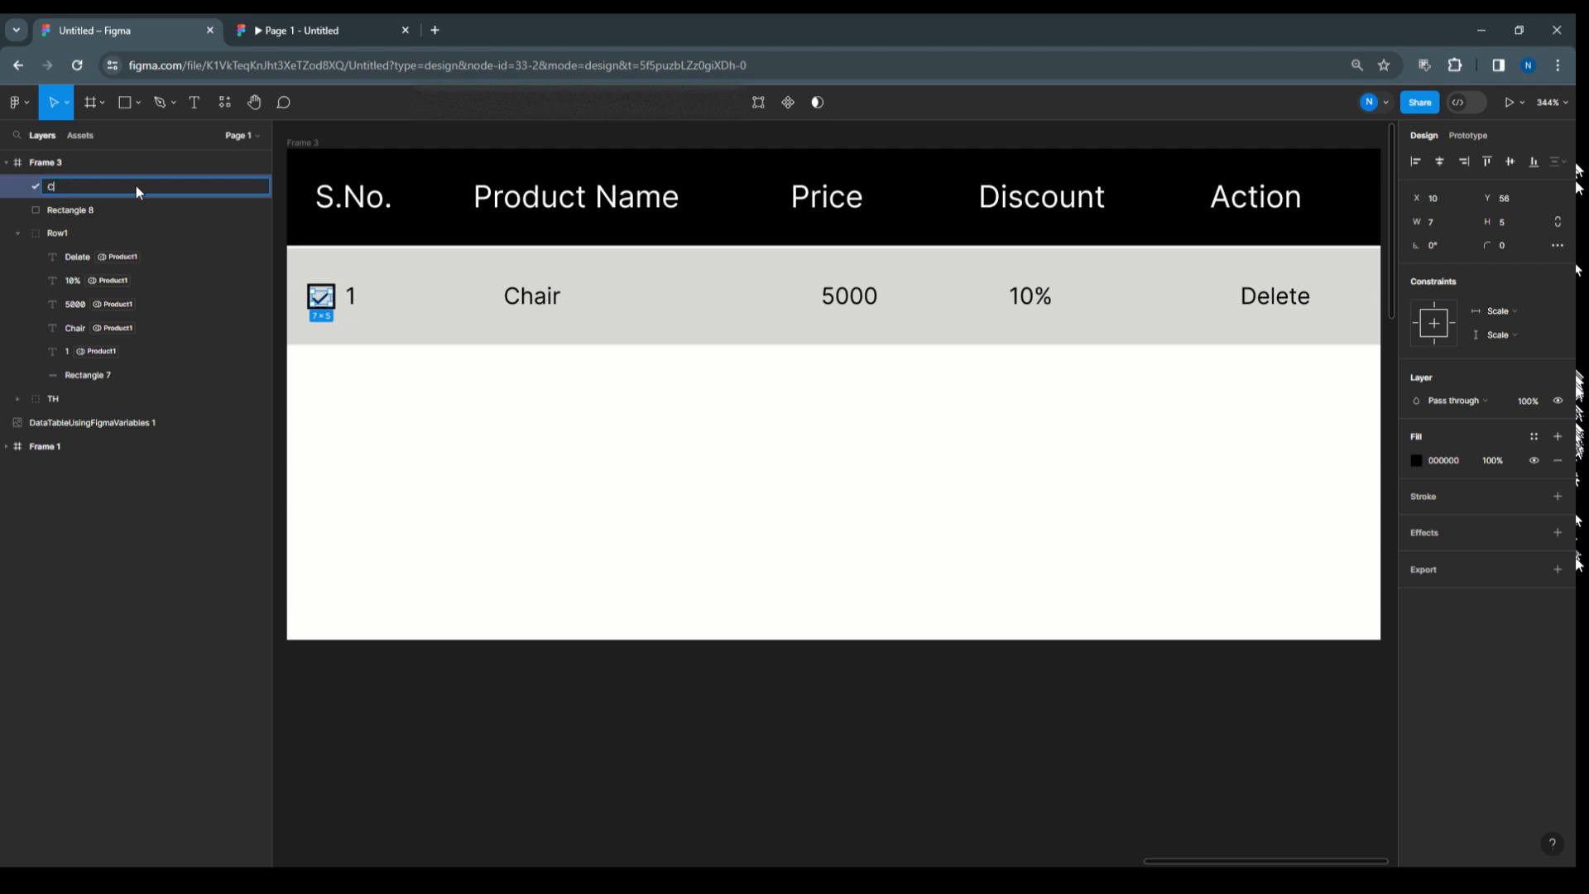
text(heckBox)
Group the checkmark with its square outline as Checkbox and place the group inside Row1.
click(70, 209)
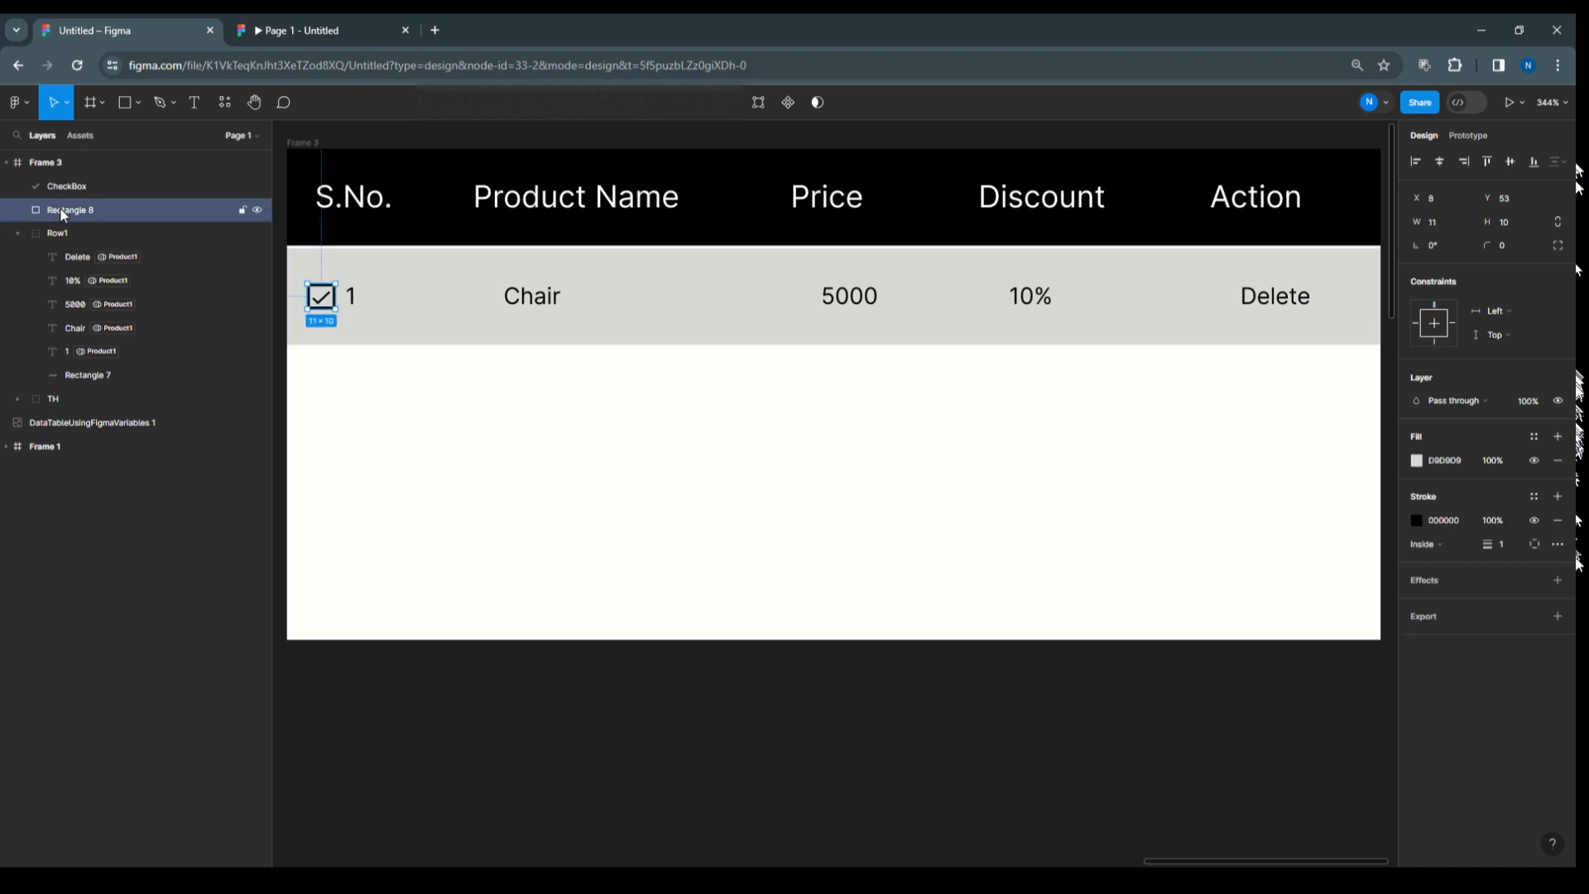
shift+click(63, 189)
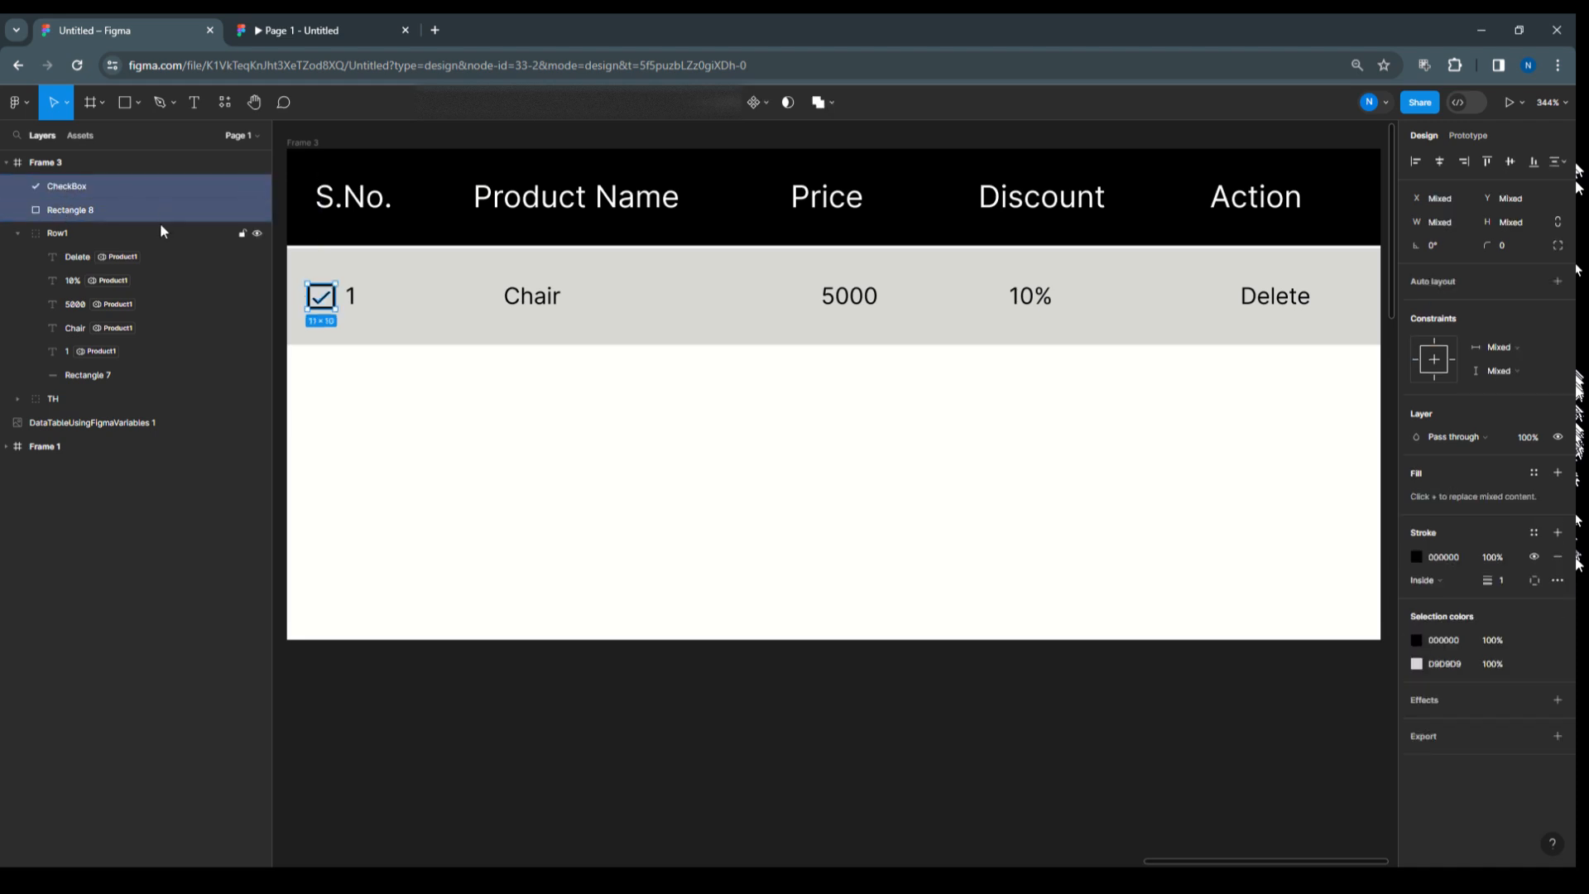
key(ctrl+g)
double_click(63, 186)
text(ckbox)
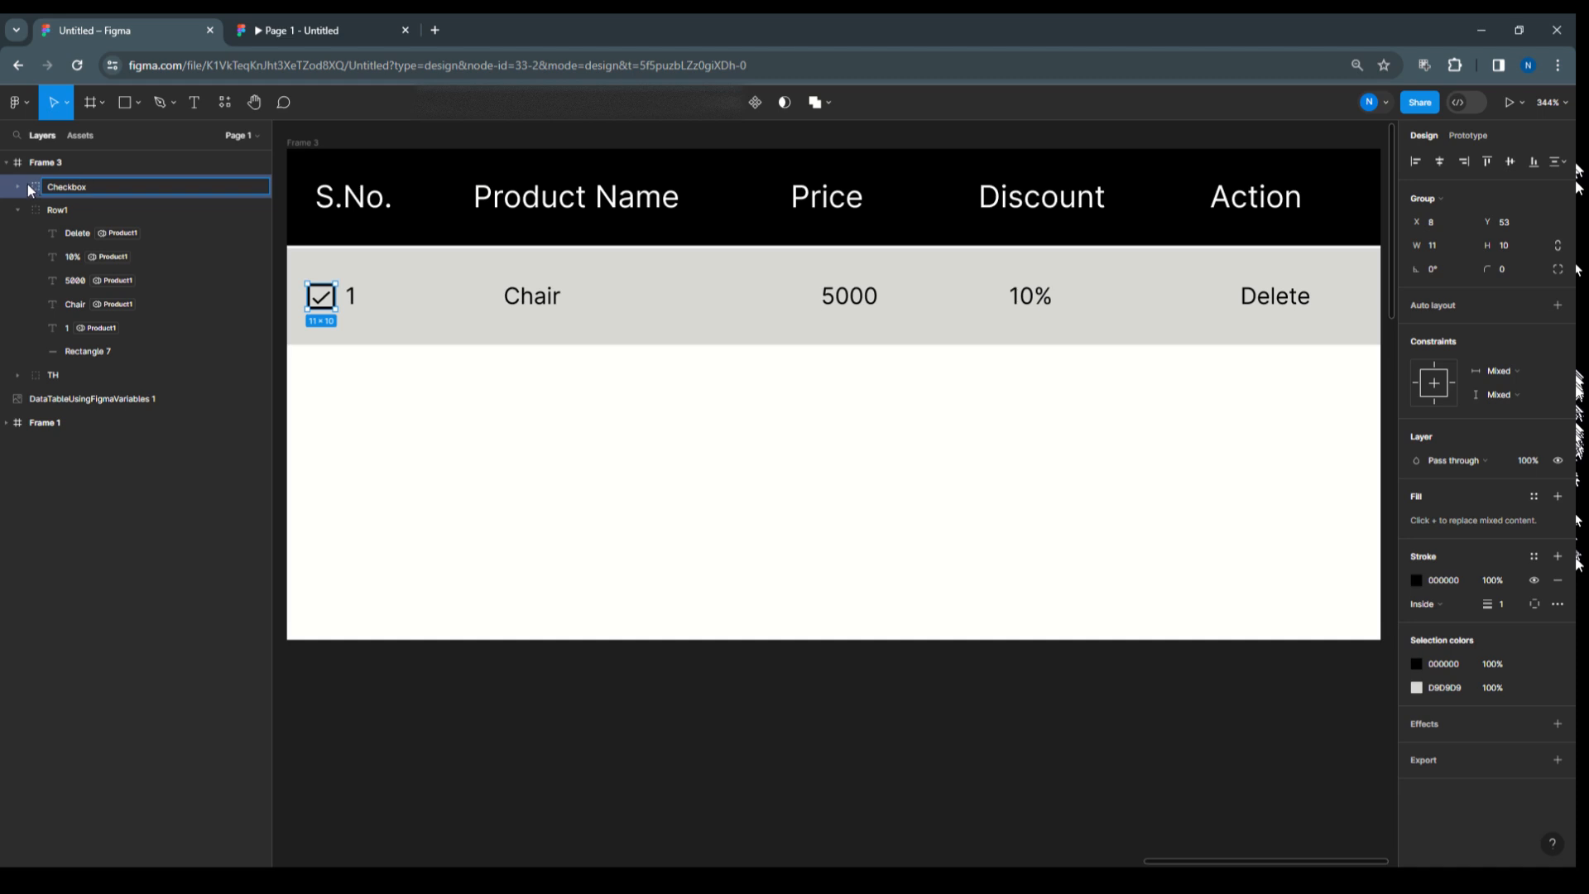
key(Return)
drag(44, 225, 49, 245)
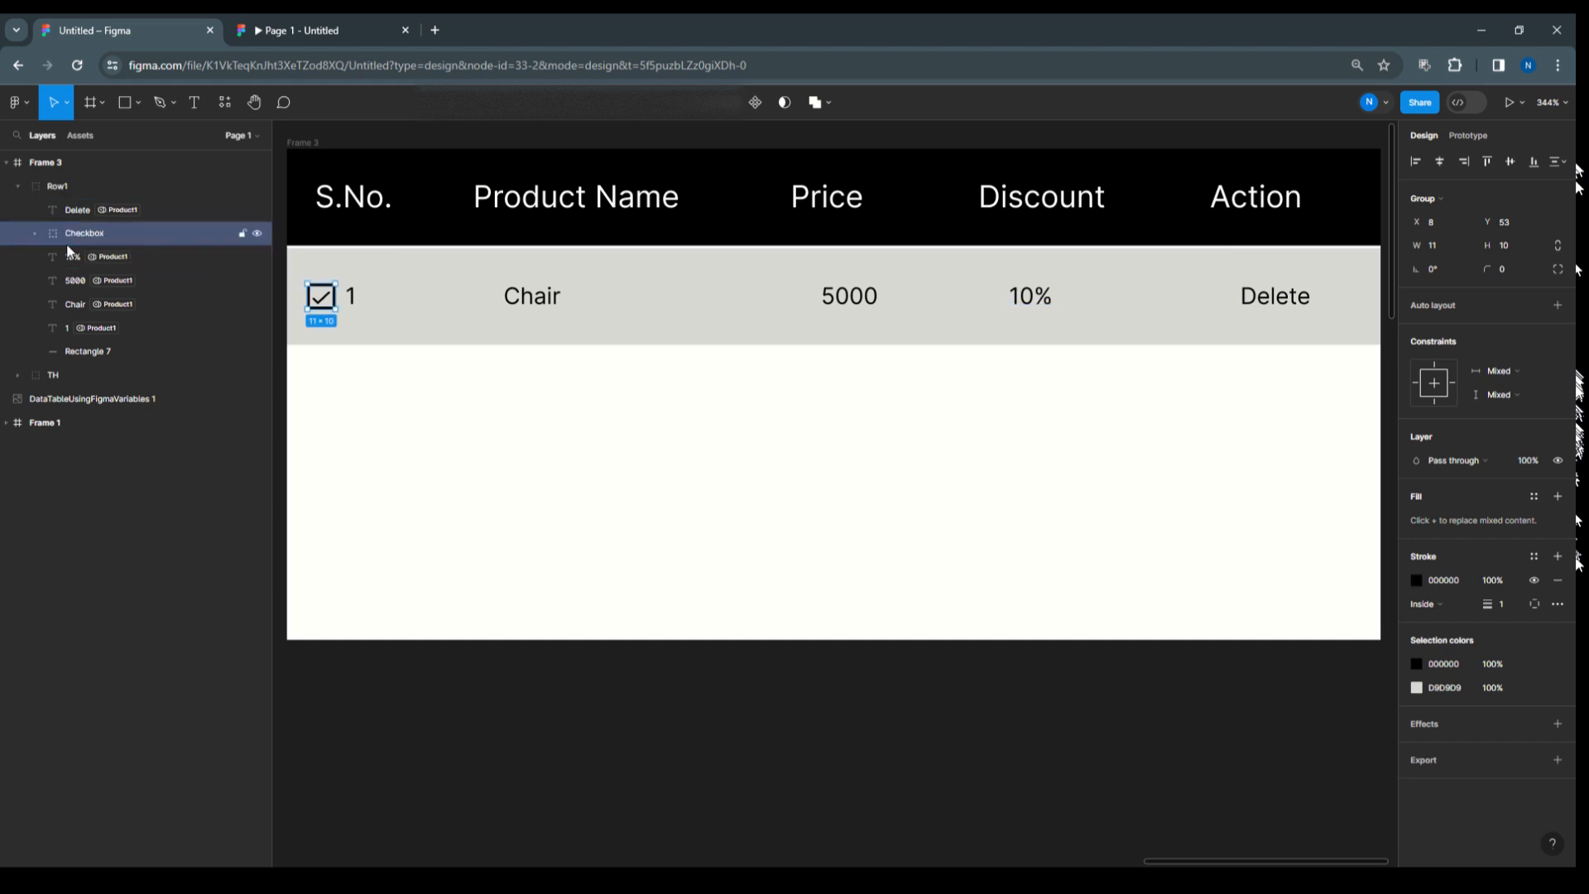
Bind the checkmark's visibility to the Checkbox variable and set its DataTable mode to Product1.
click(105, 353)
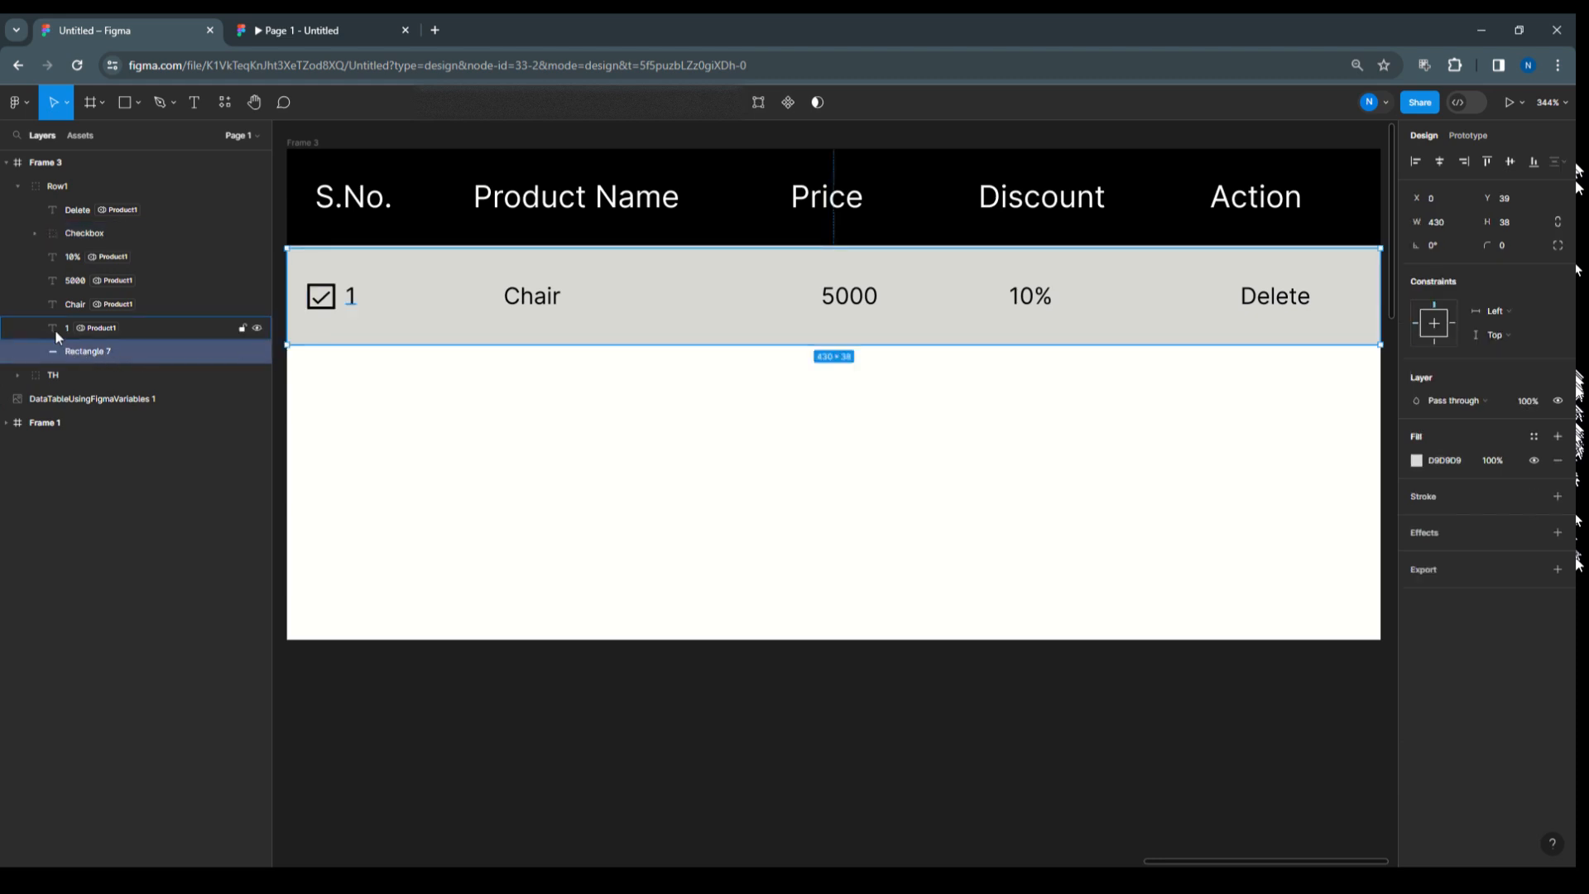
click(79, 232)
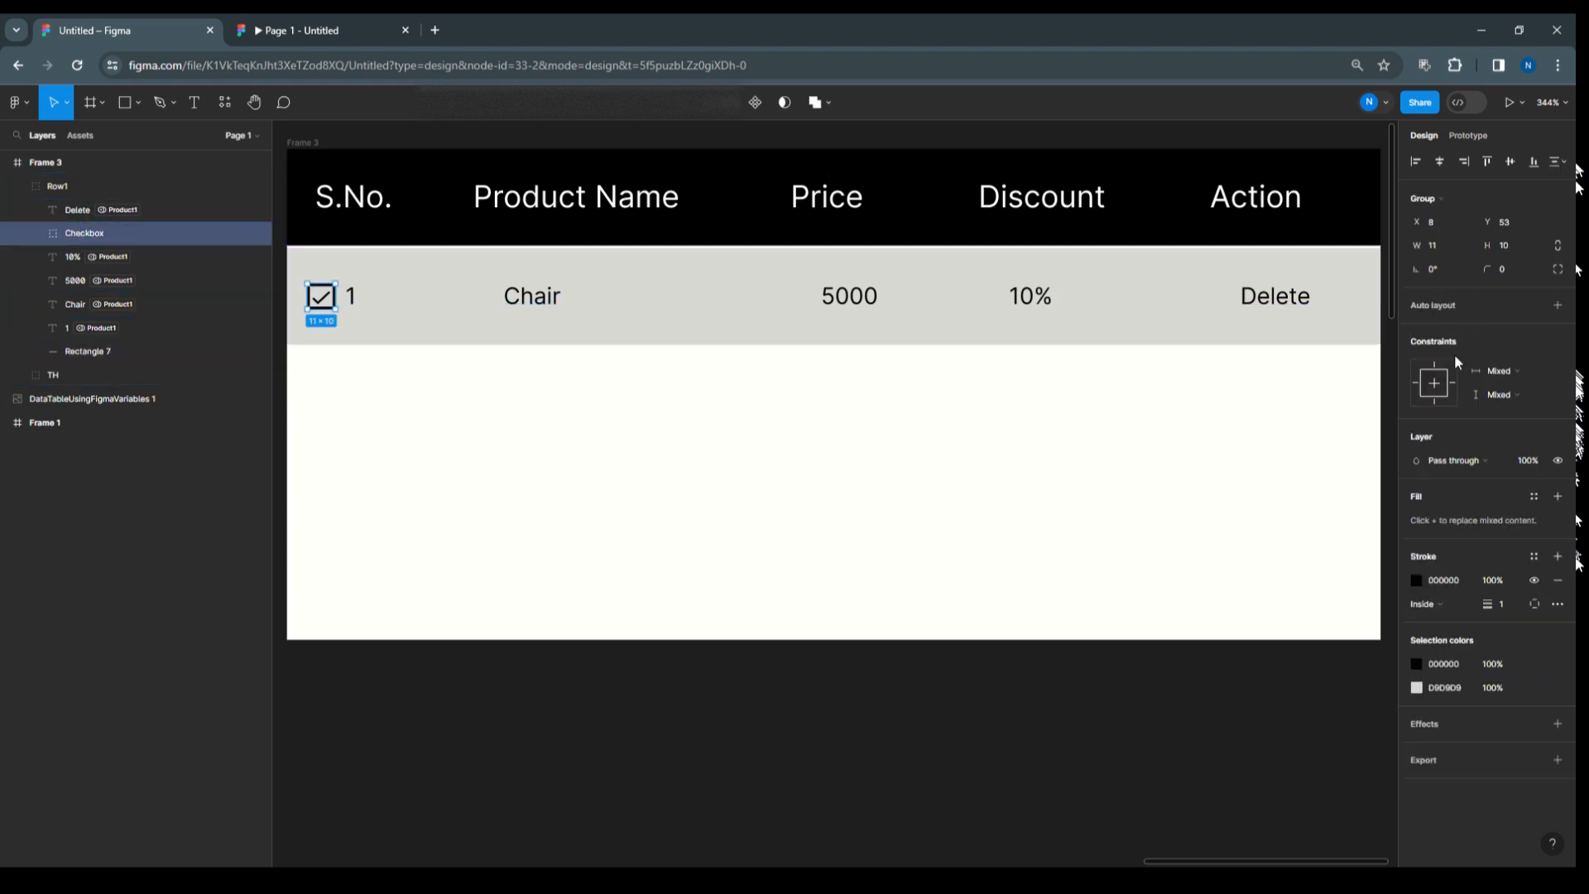
click(1559, 461)
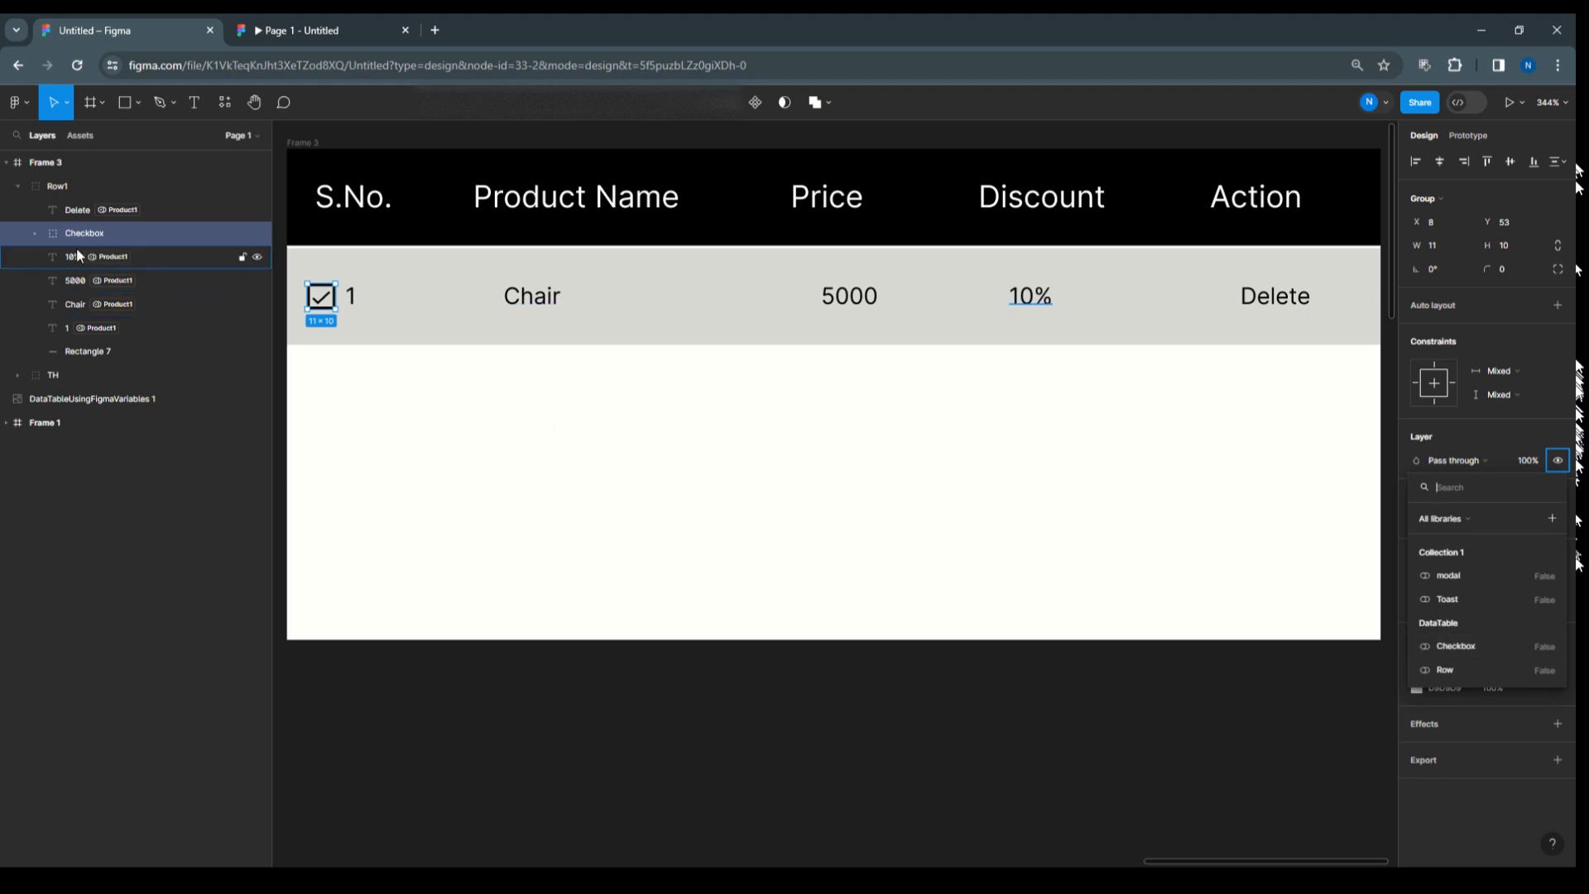
click(31, 235)
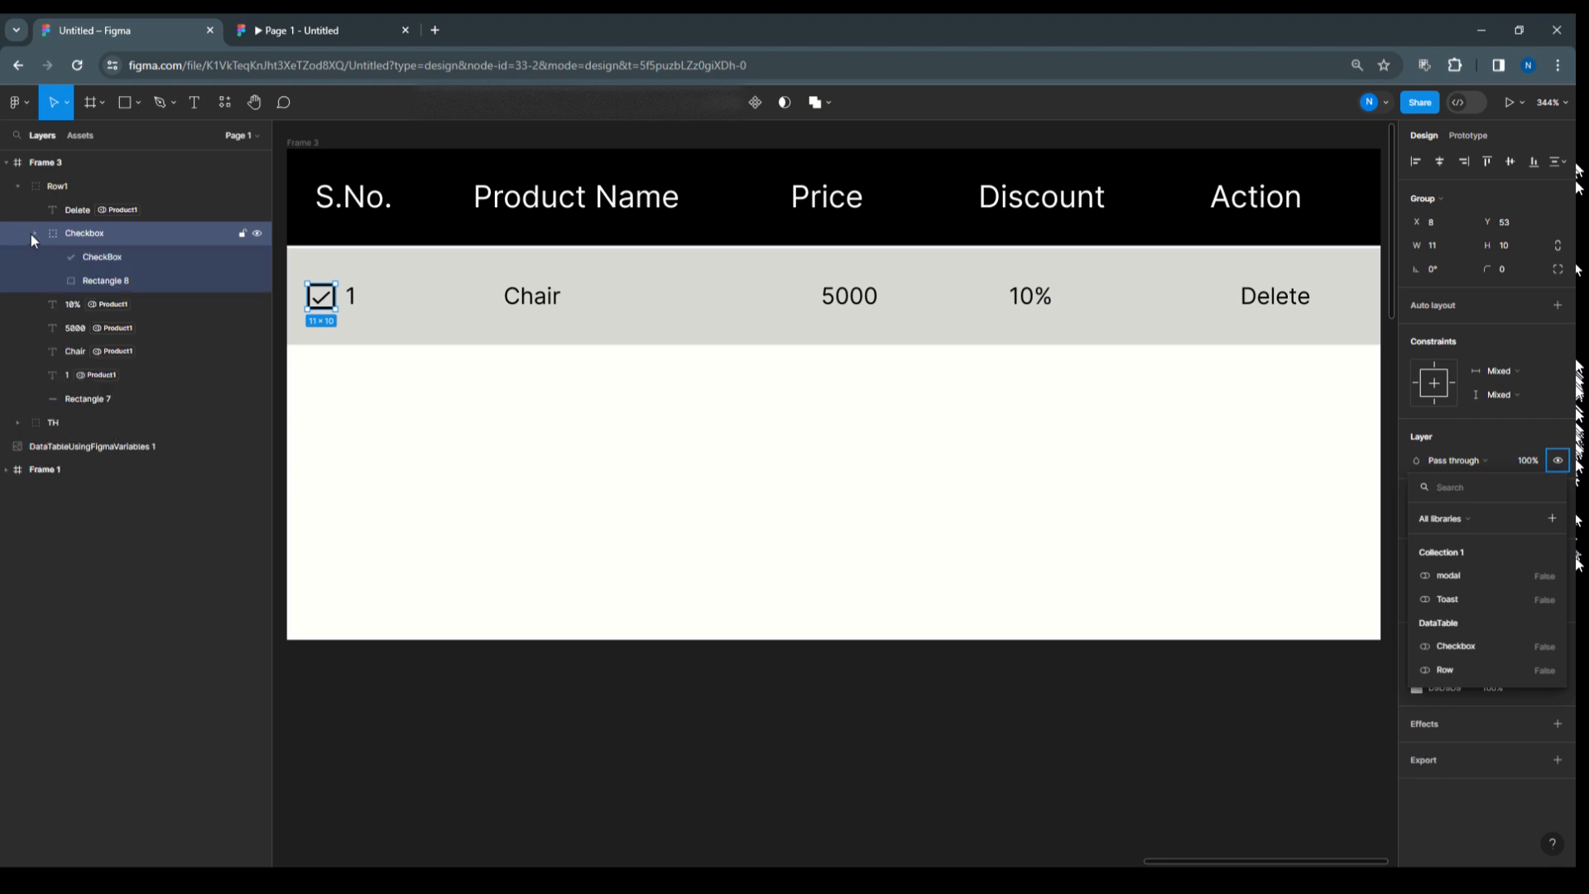
click(101, 258)
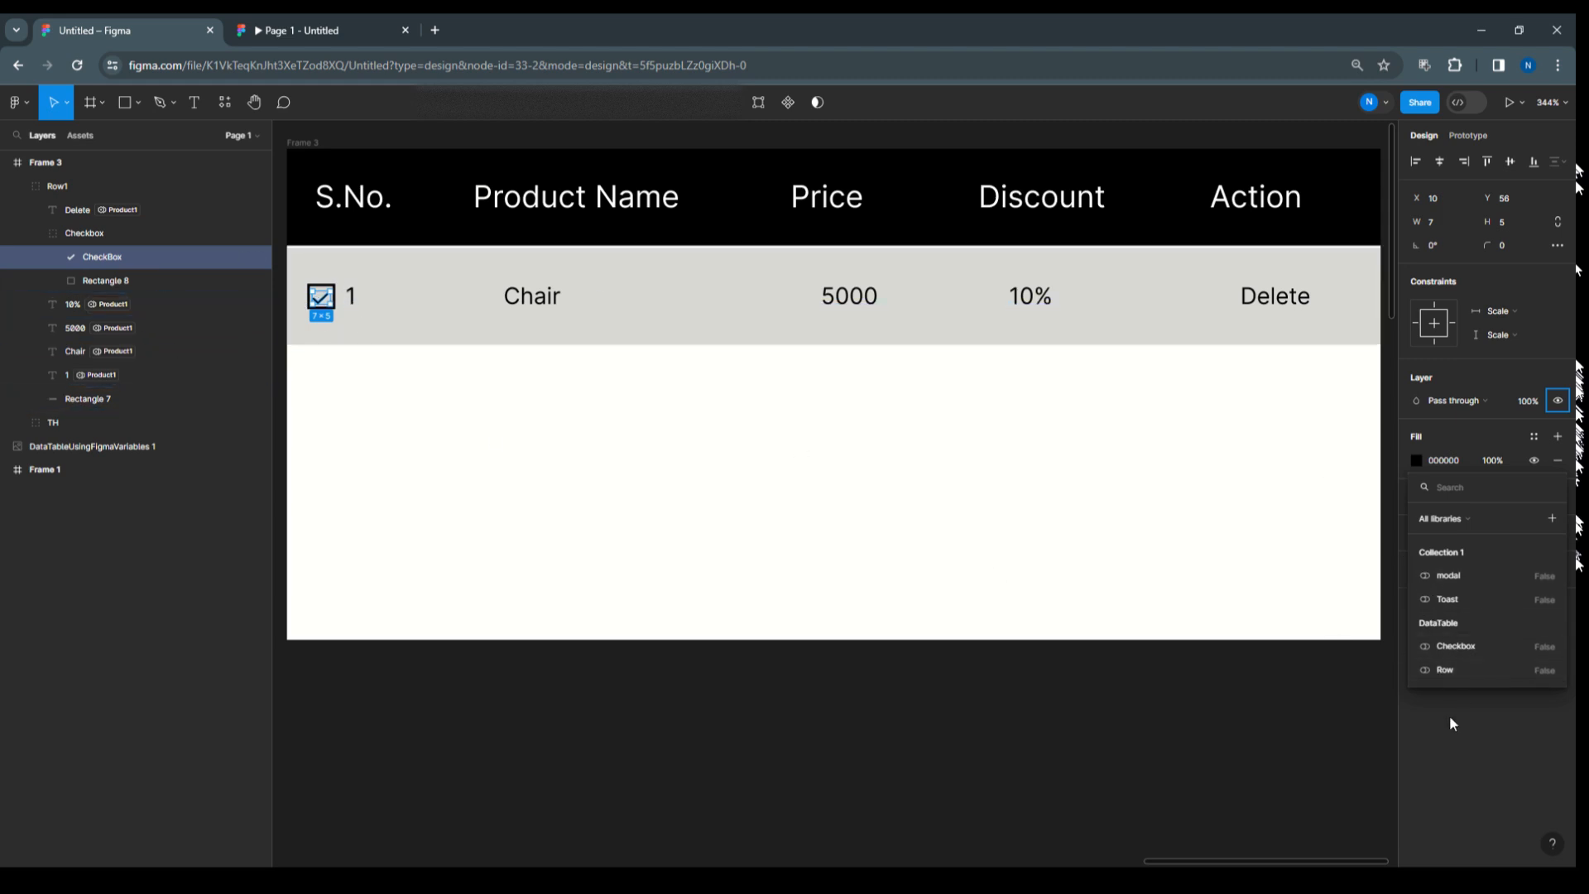
click(1450, 648)
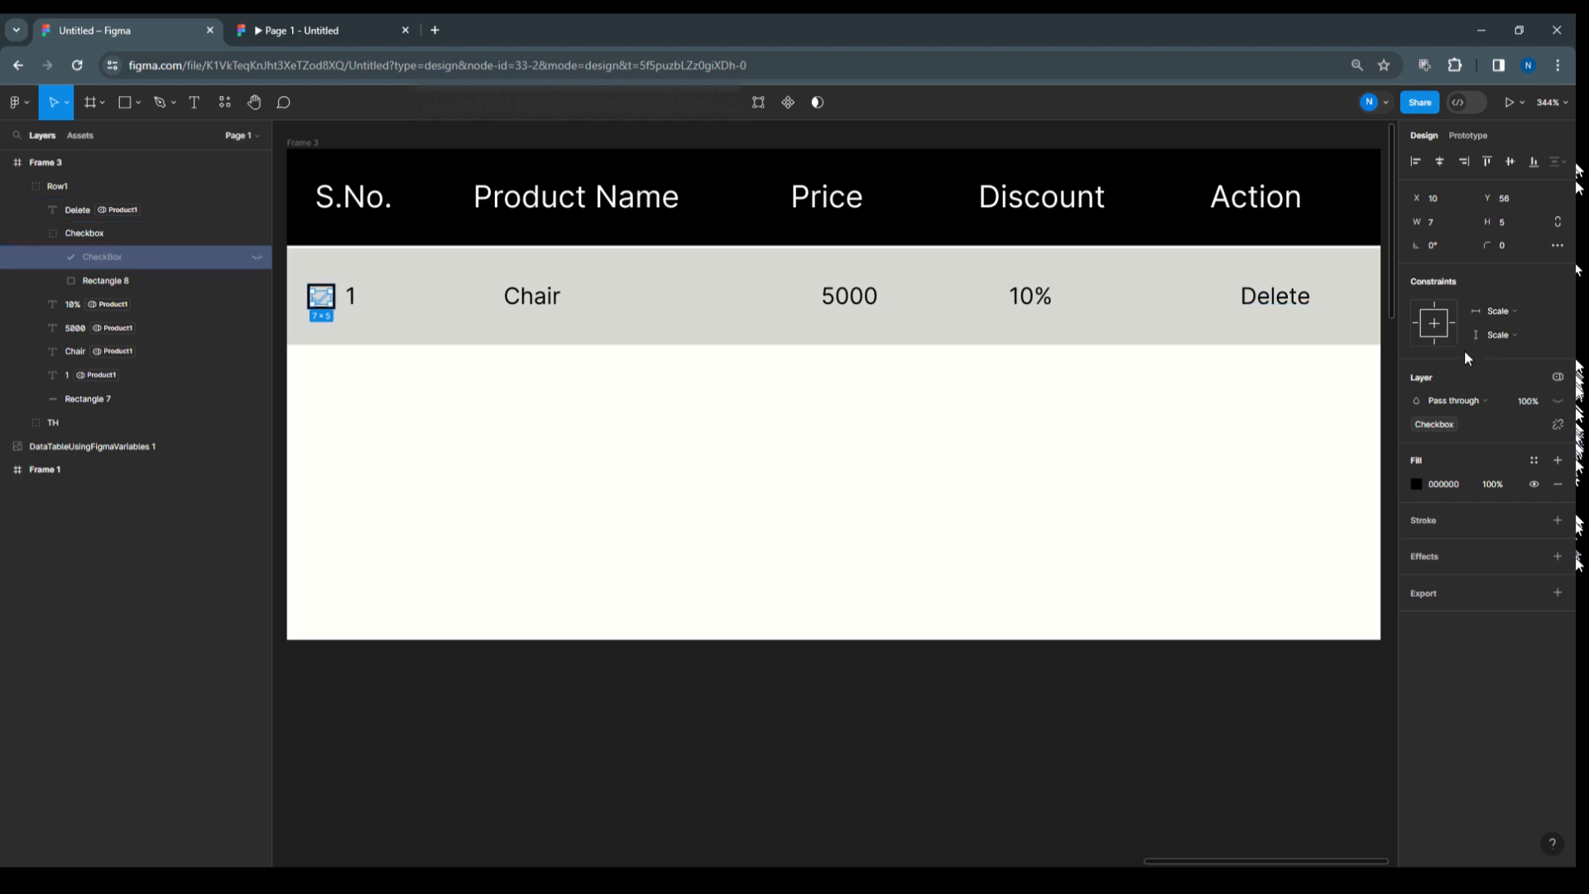
click(1556, 378)
mouse_move(1511, 425)
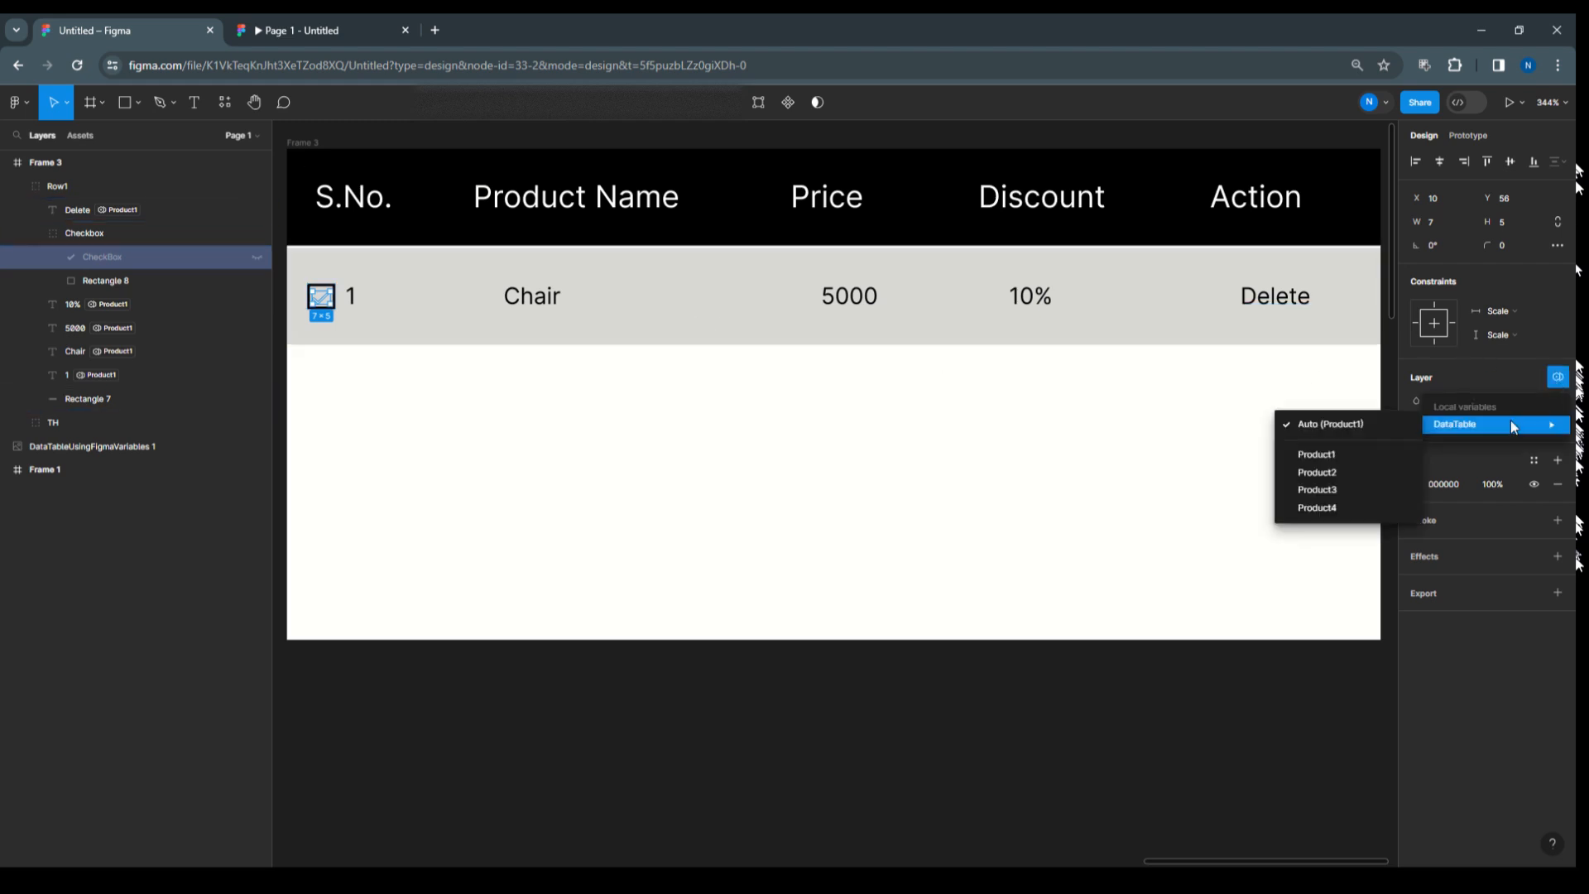
click(1349, 453)
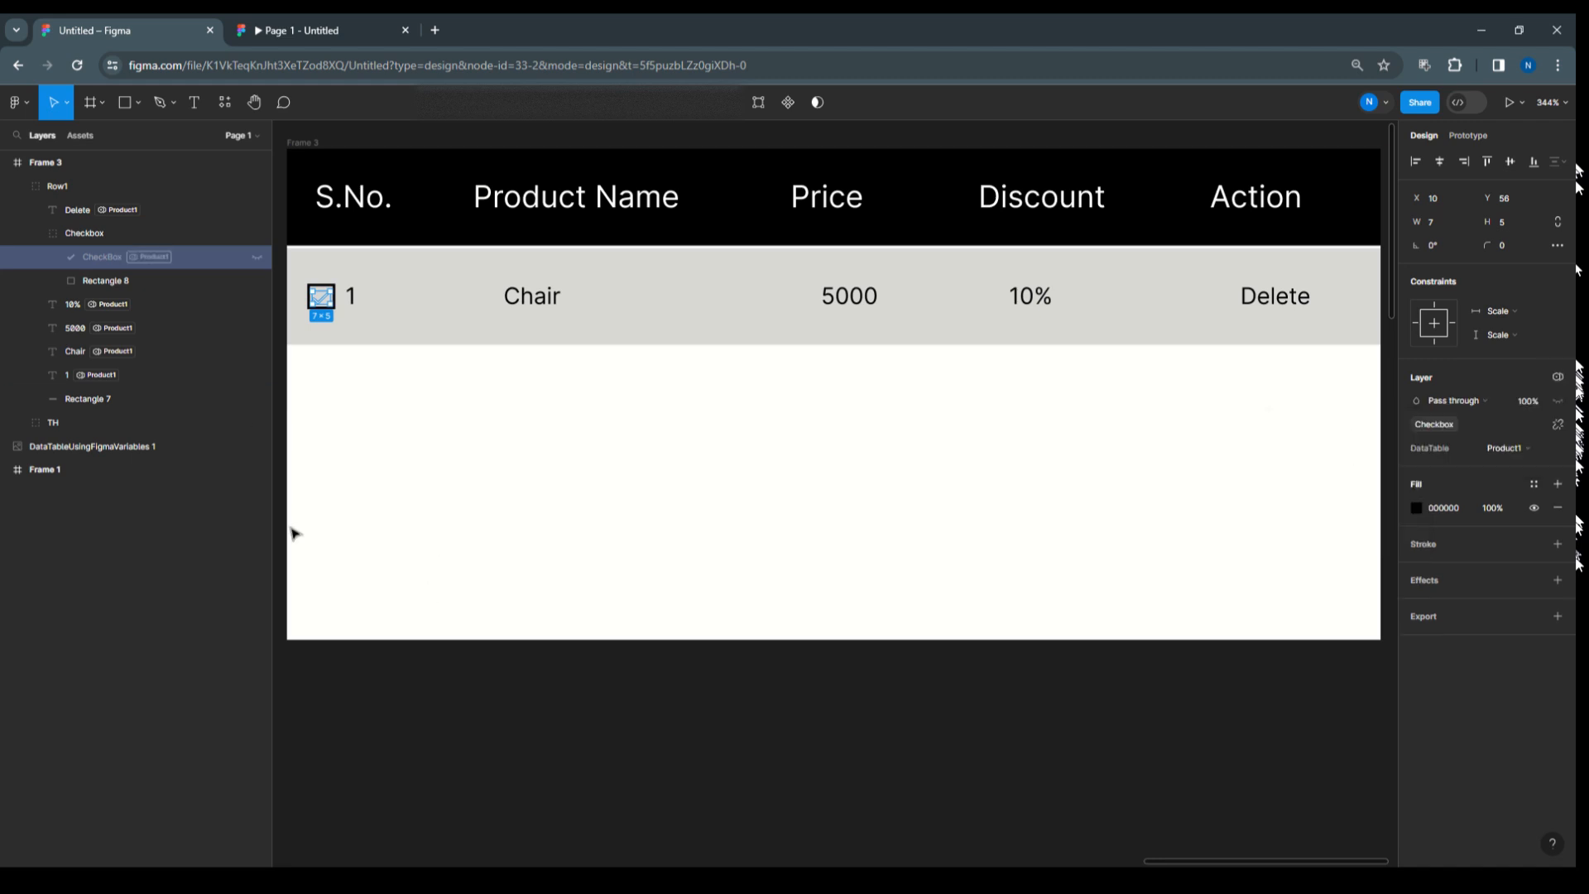
Set the DataTable variable mode of the whole Row1 group to Product1.
click(36, 235)
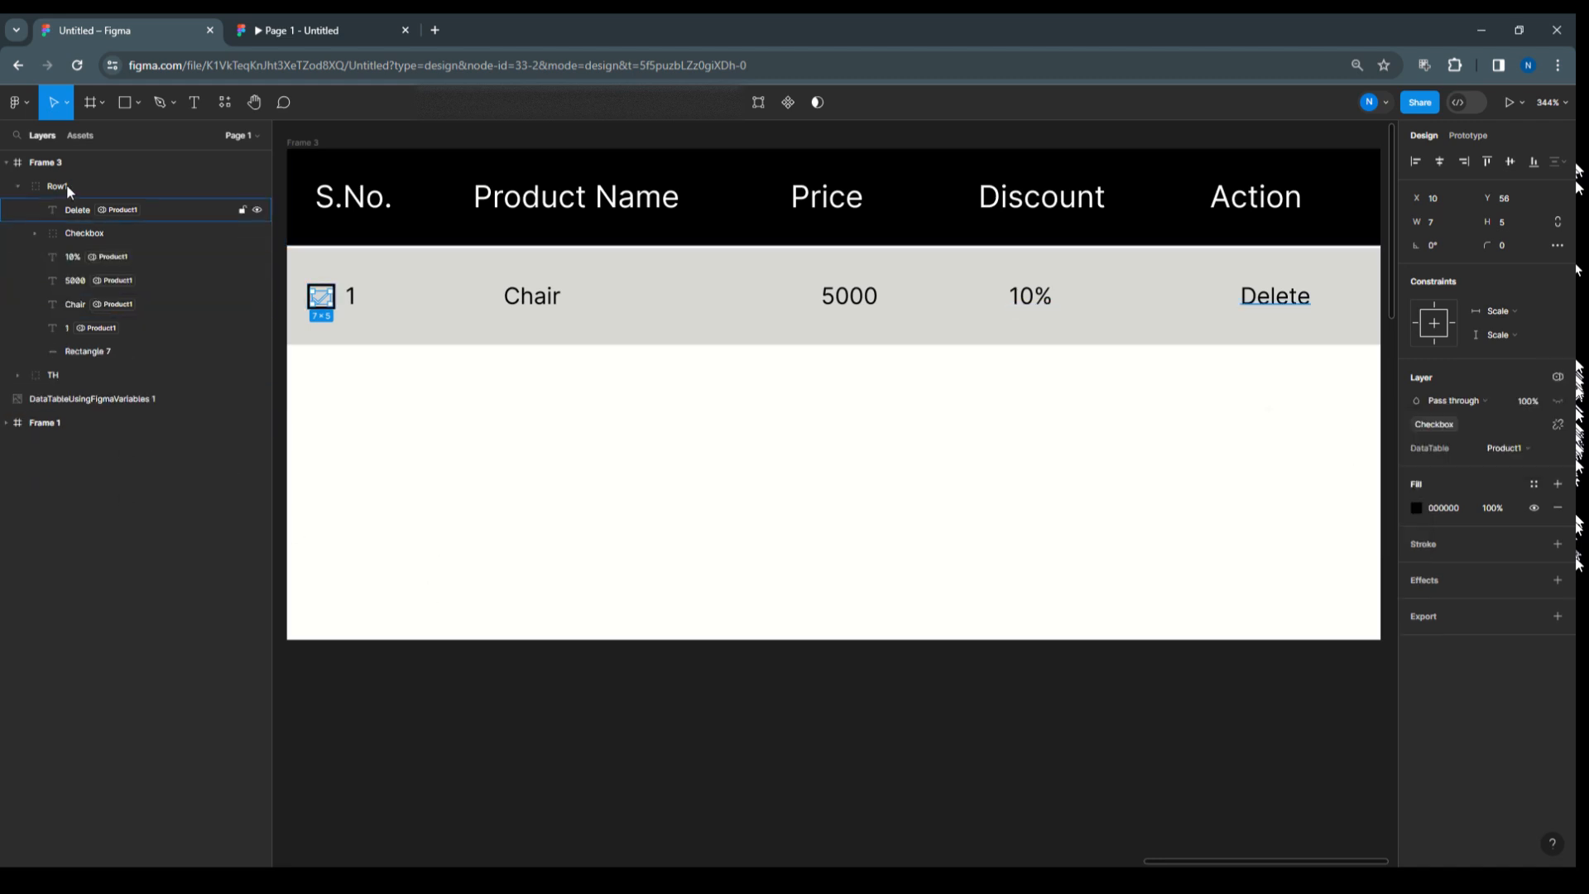
click(20, 186)
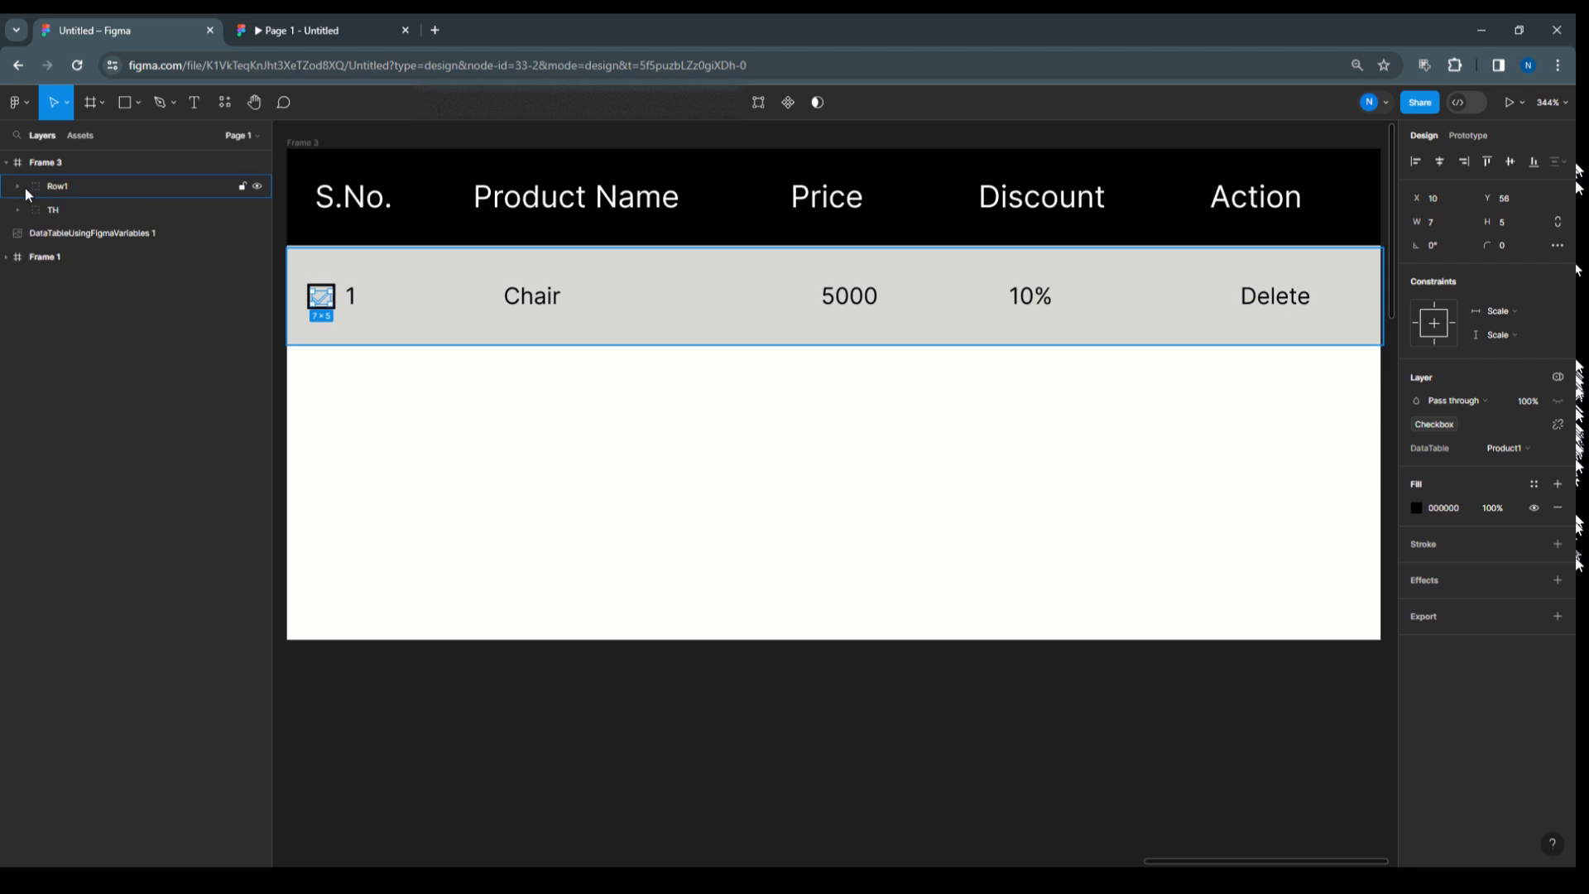
click(55, 185)
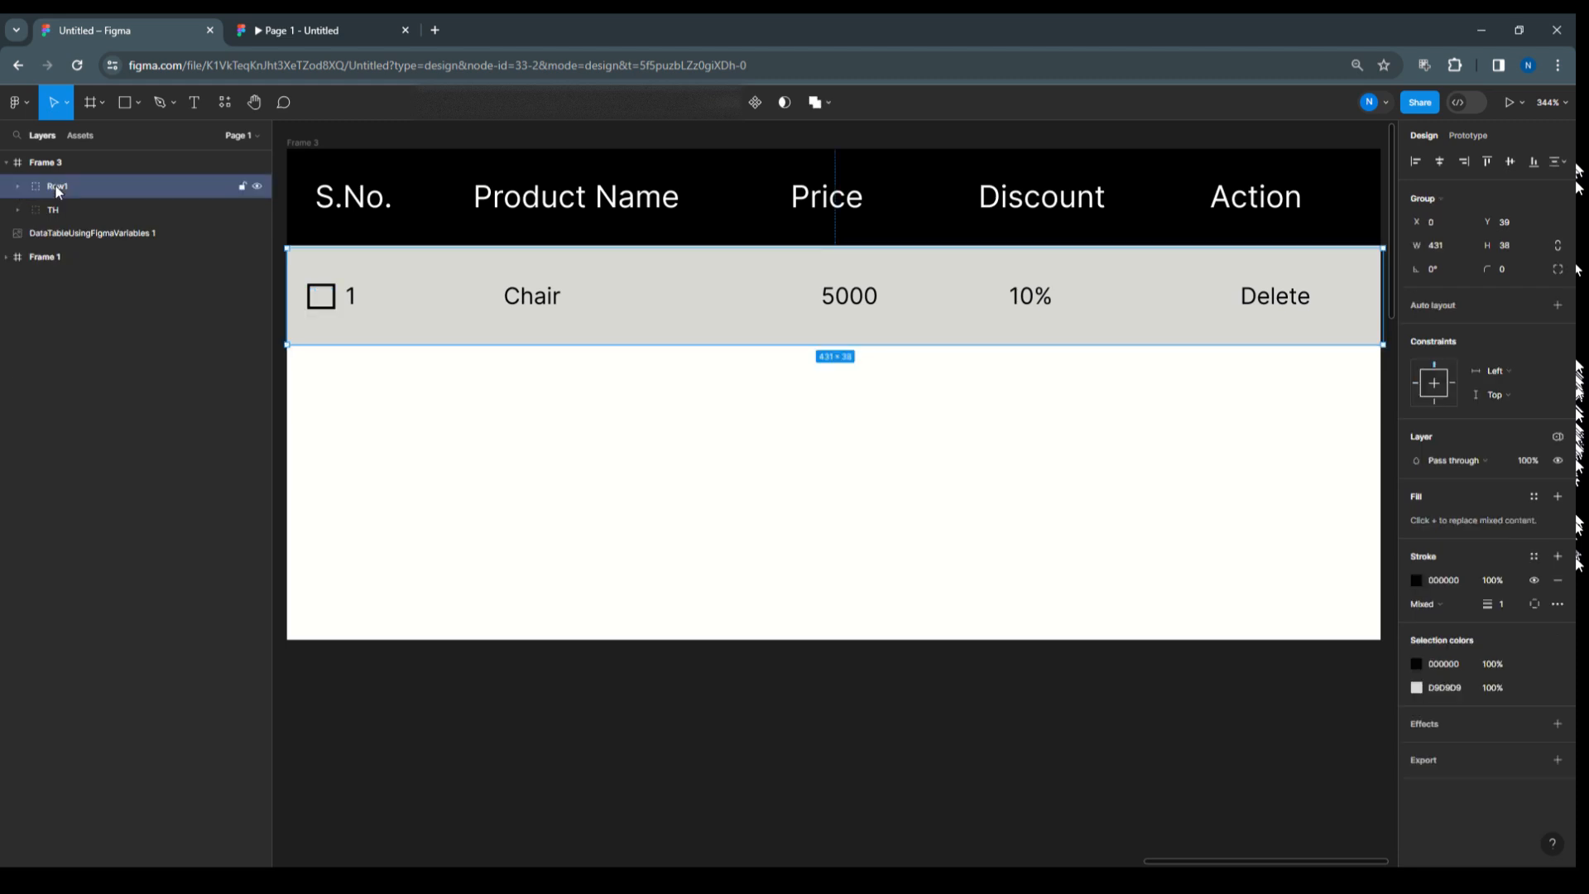
click(1559, 444)
click(1518, 483)
click(1357, 520)
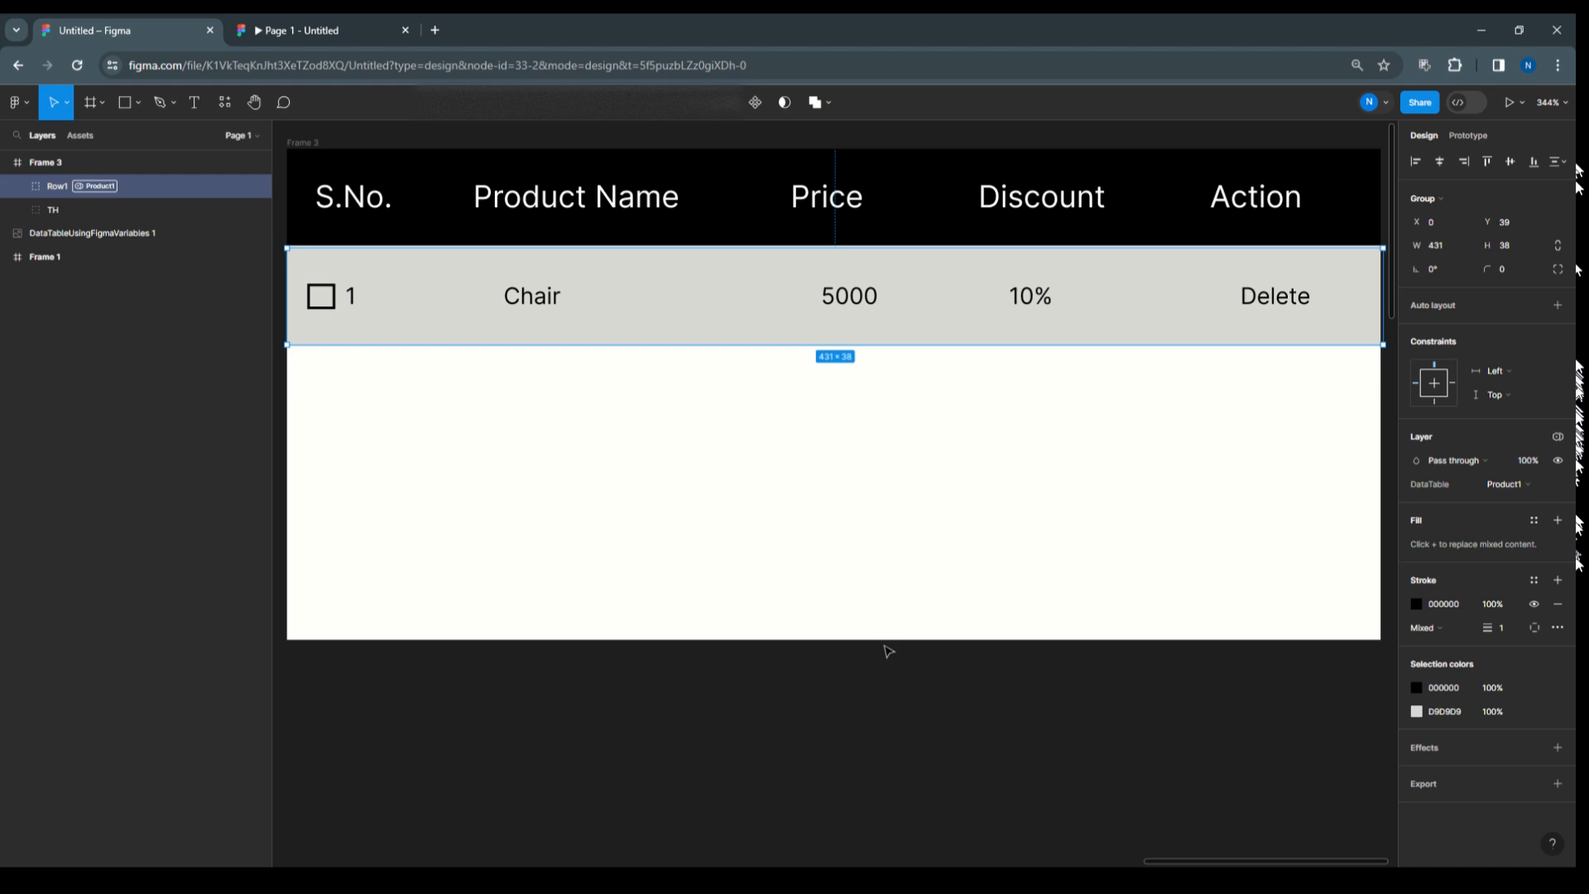
Change the fill of Row1's Delete text to the red document color EF1F1F.
click(18, 186)
click(79, 210)
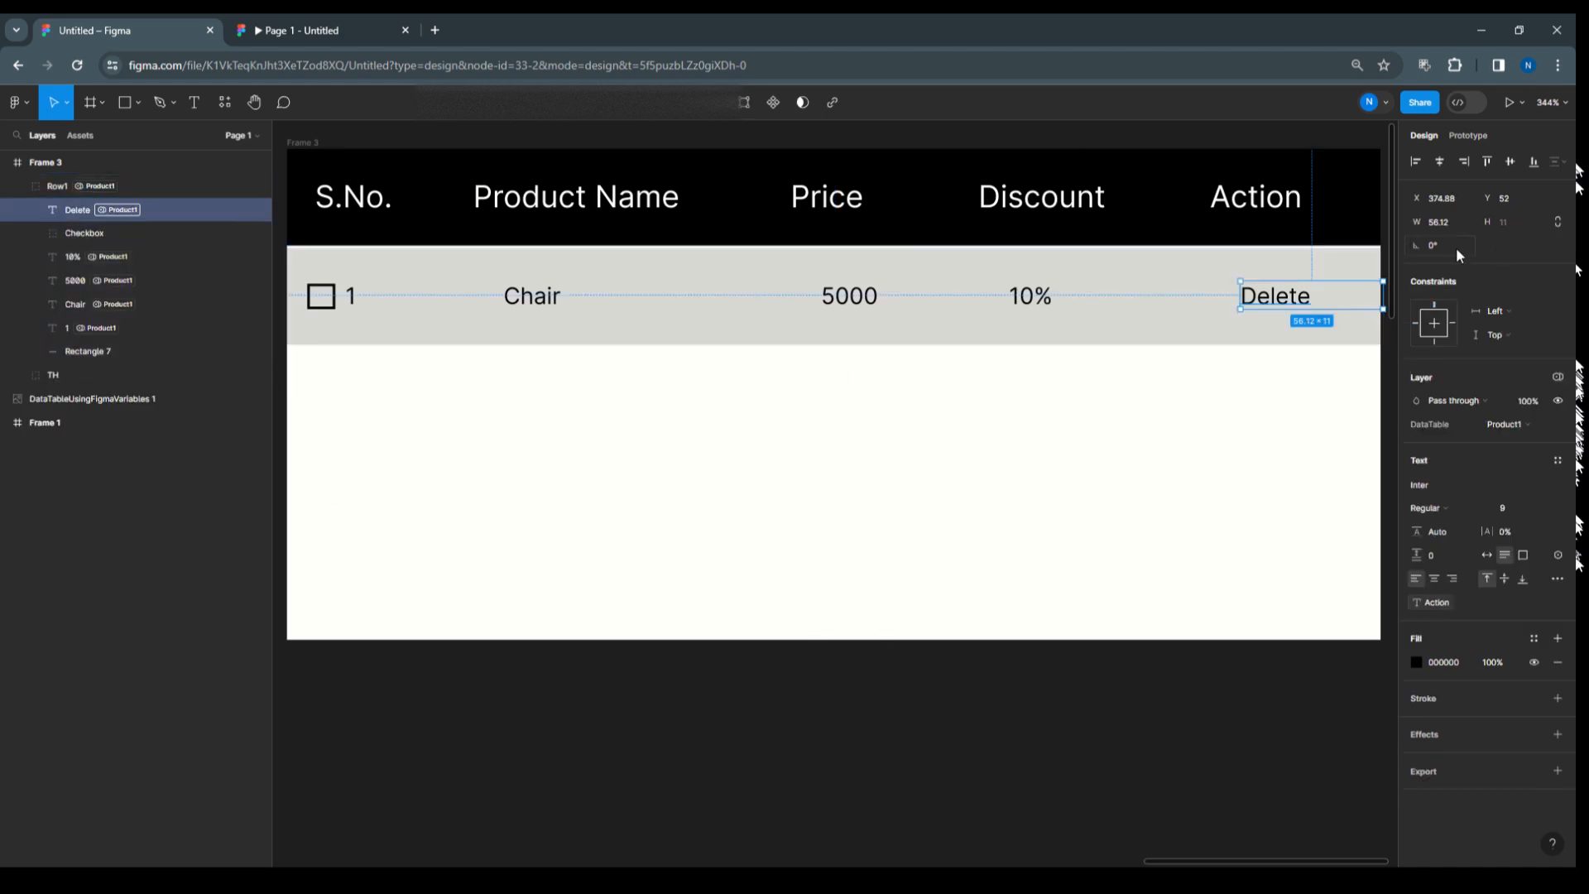
click(1417, 663)
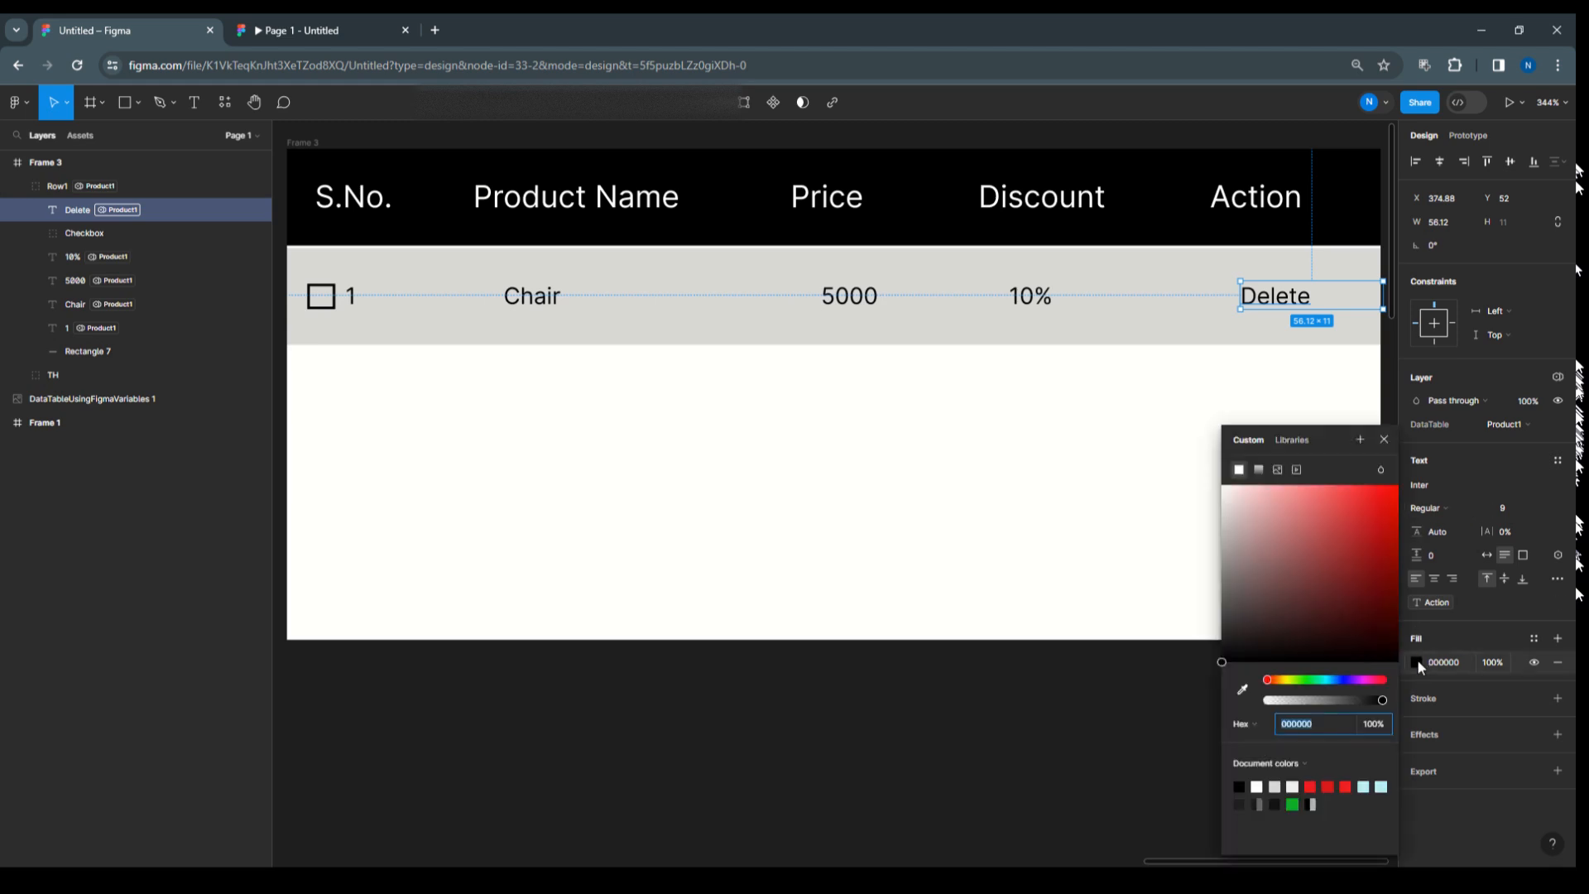
click(1306, 786)
click(958, 702)
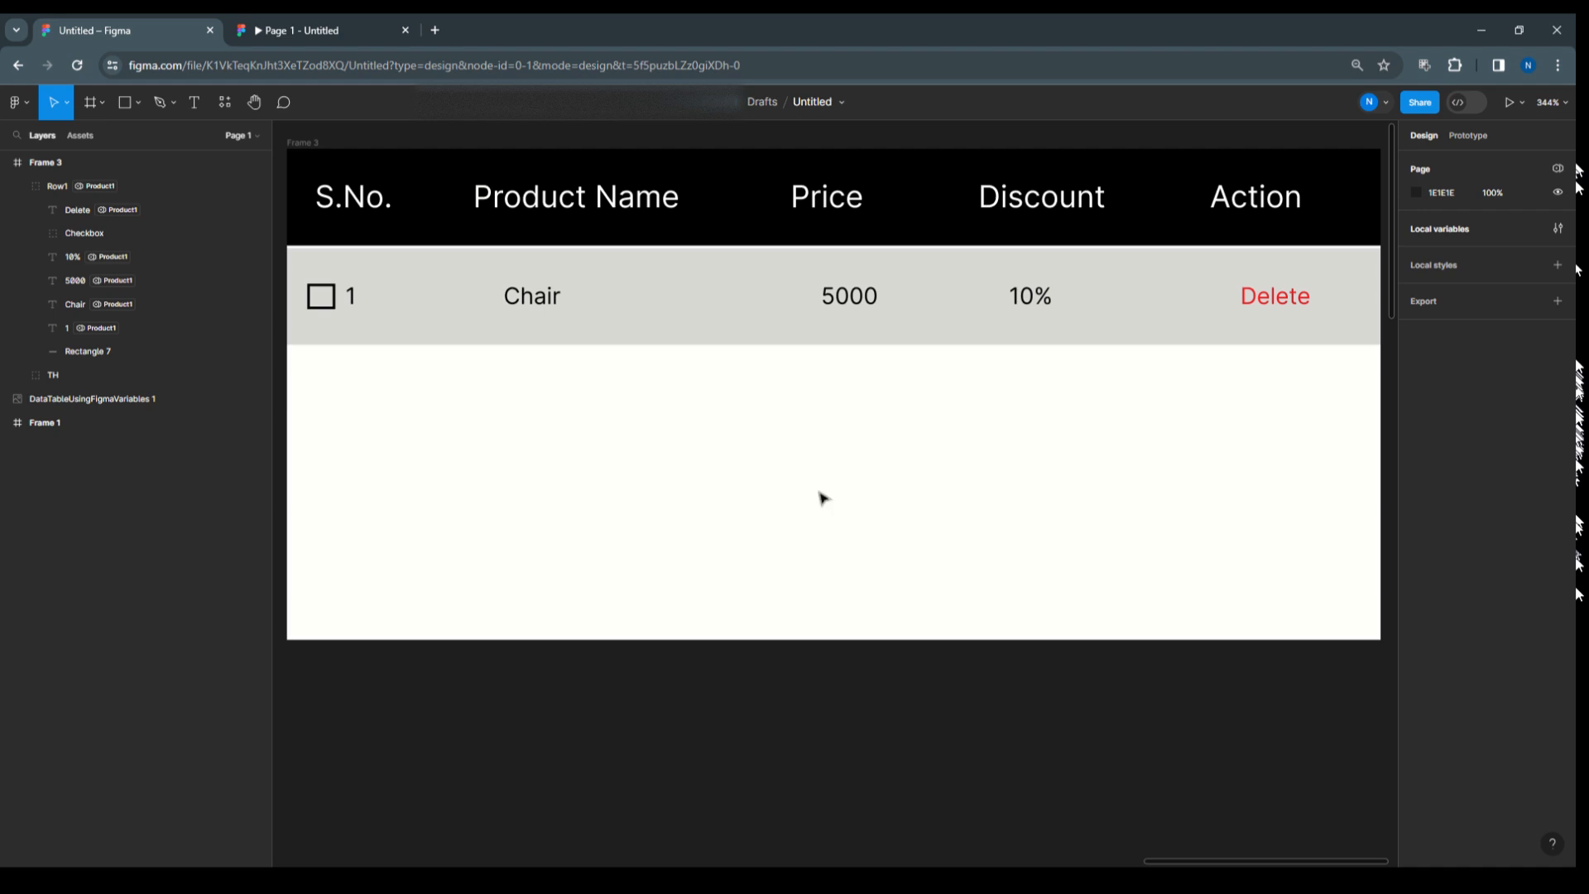
Underline the Delete text in Row1.
click(142, 208)
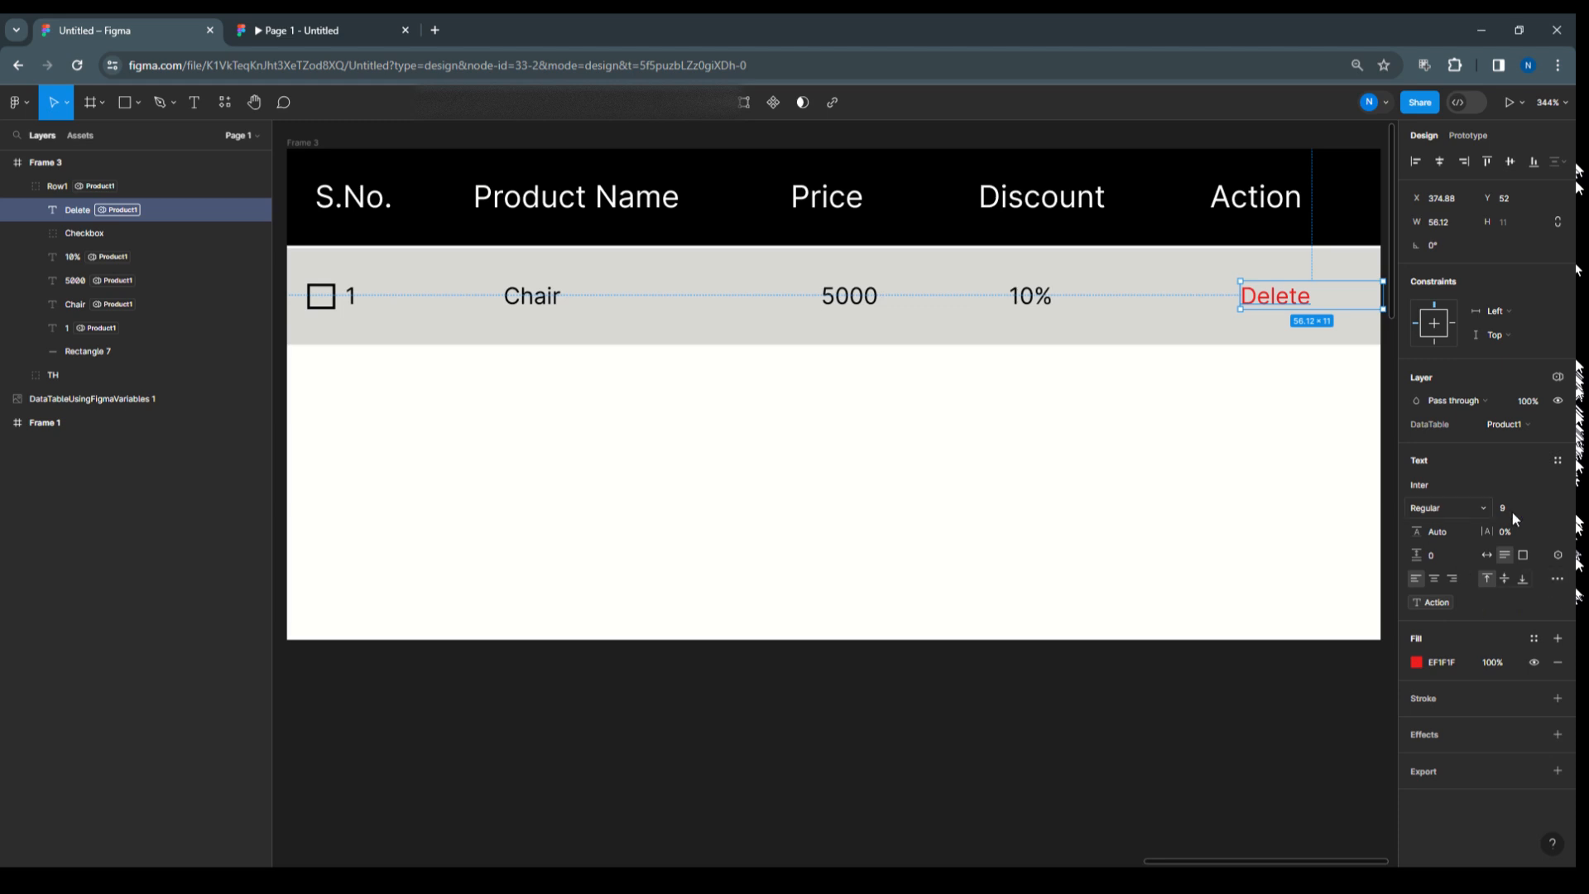
click(1557, 581)
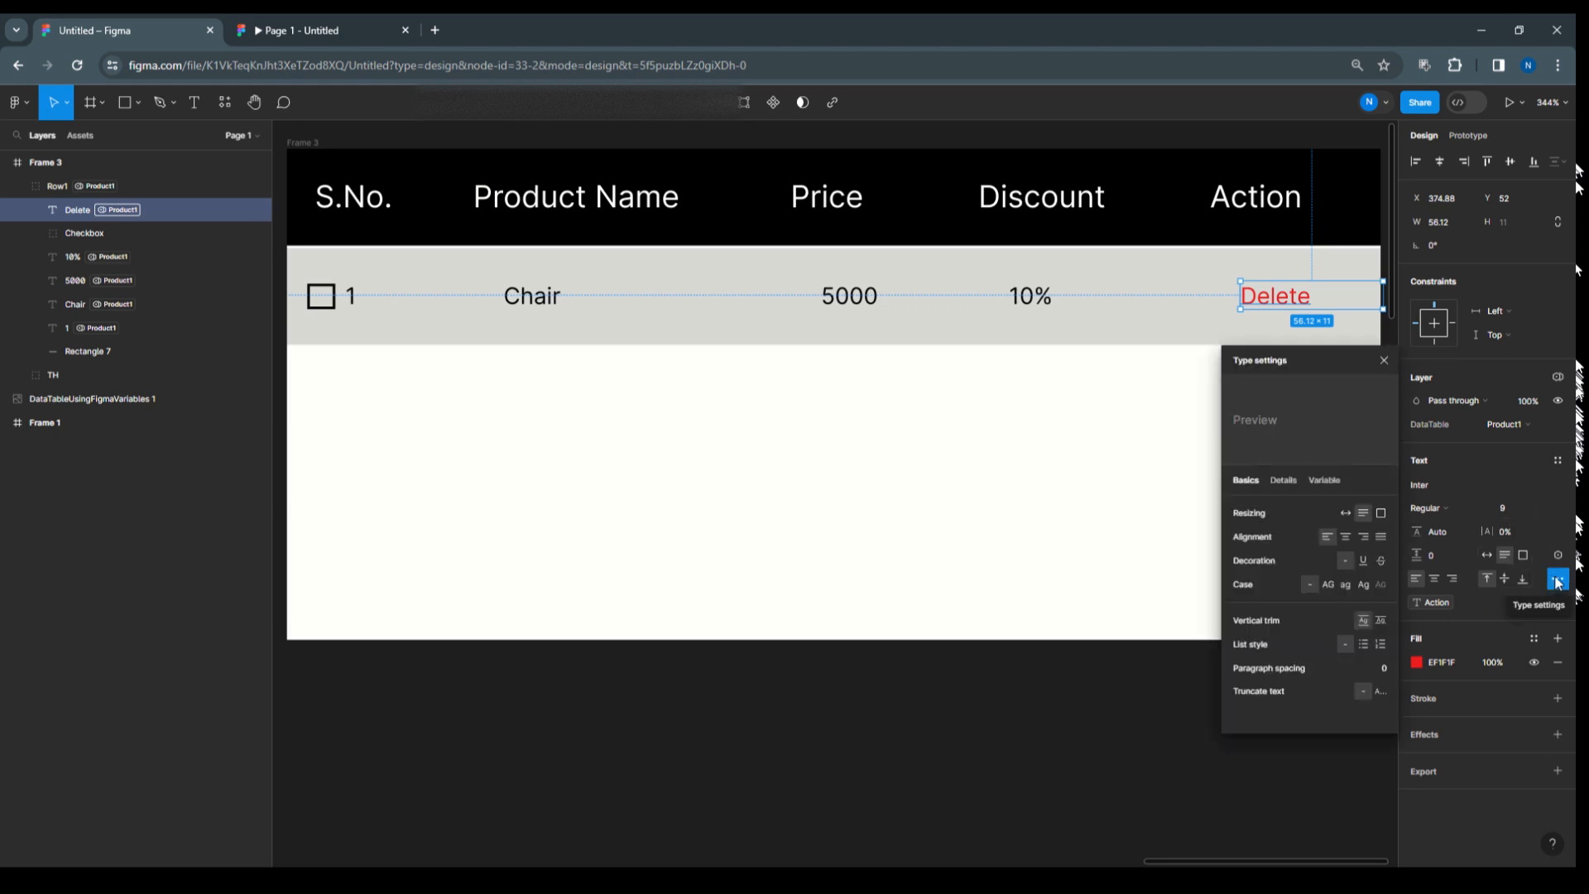
click(1364, 560)
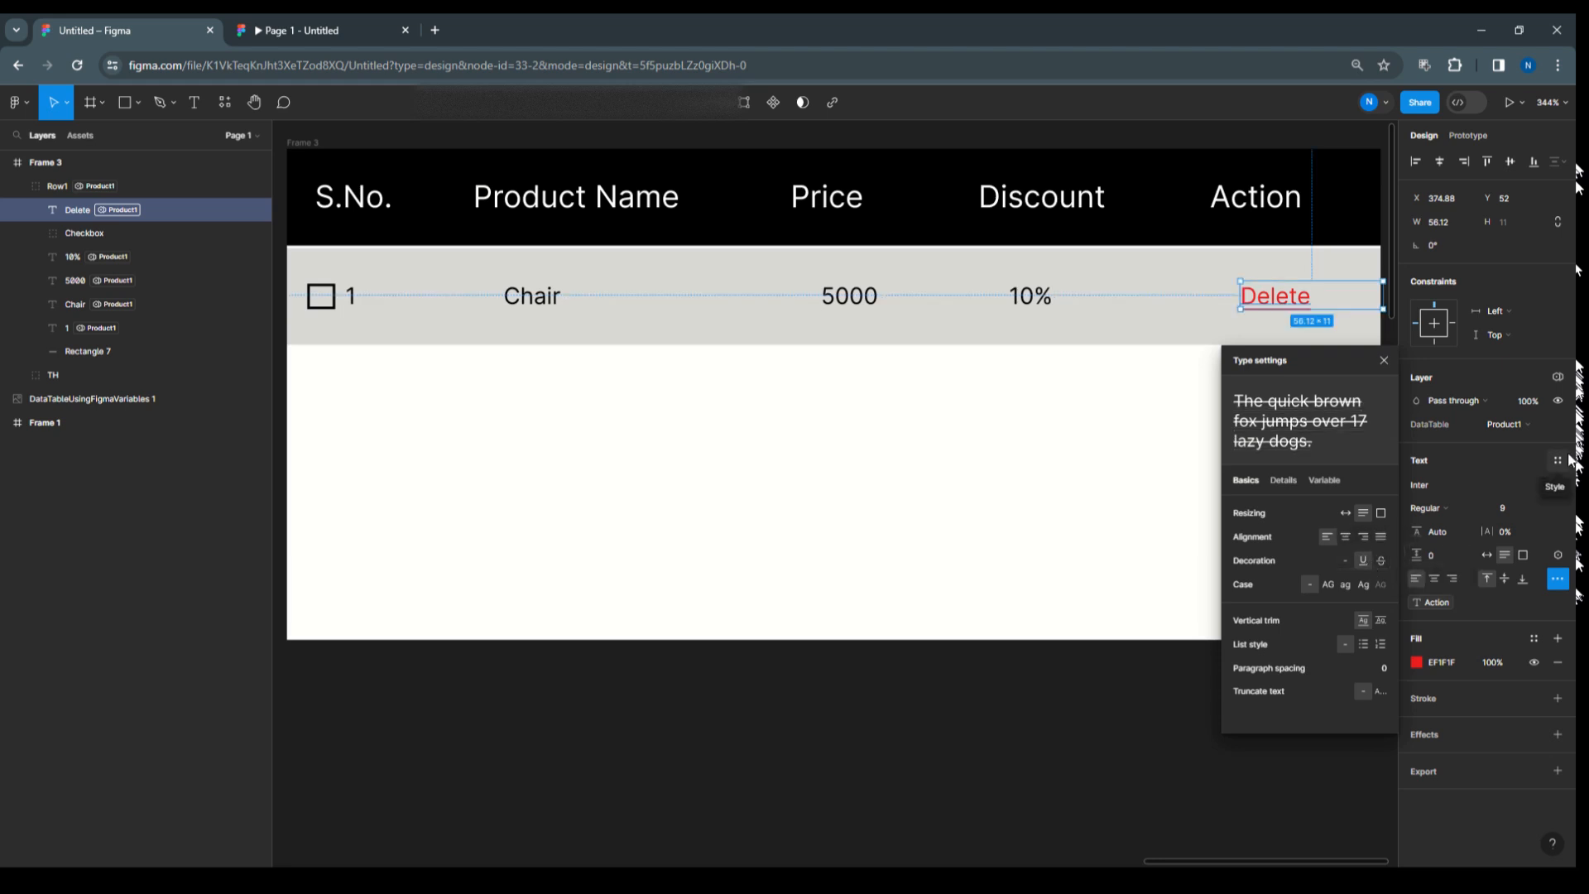
click(981, 748)
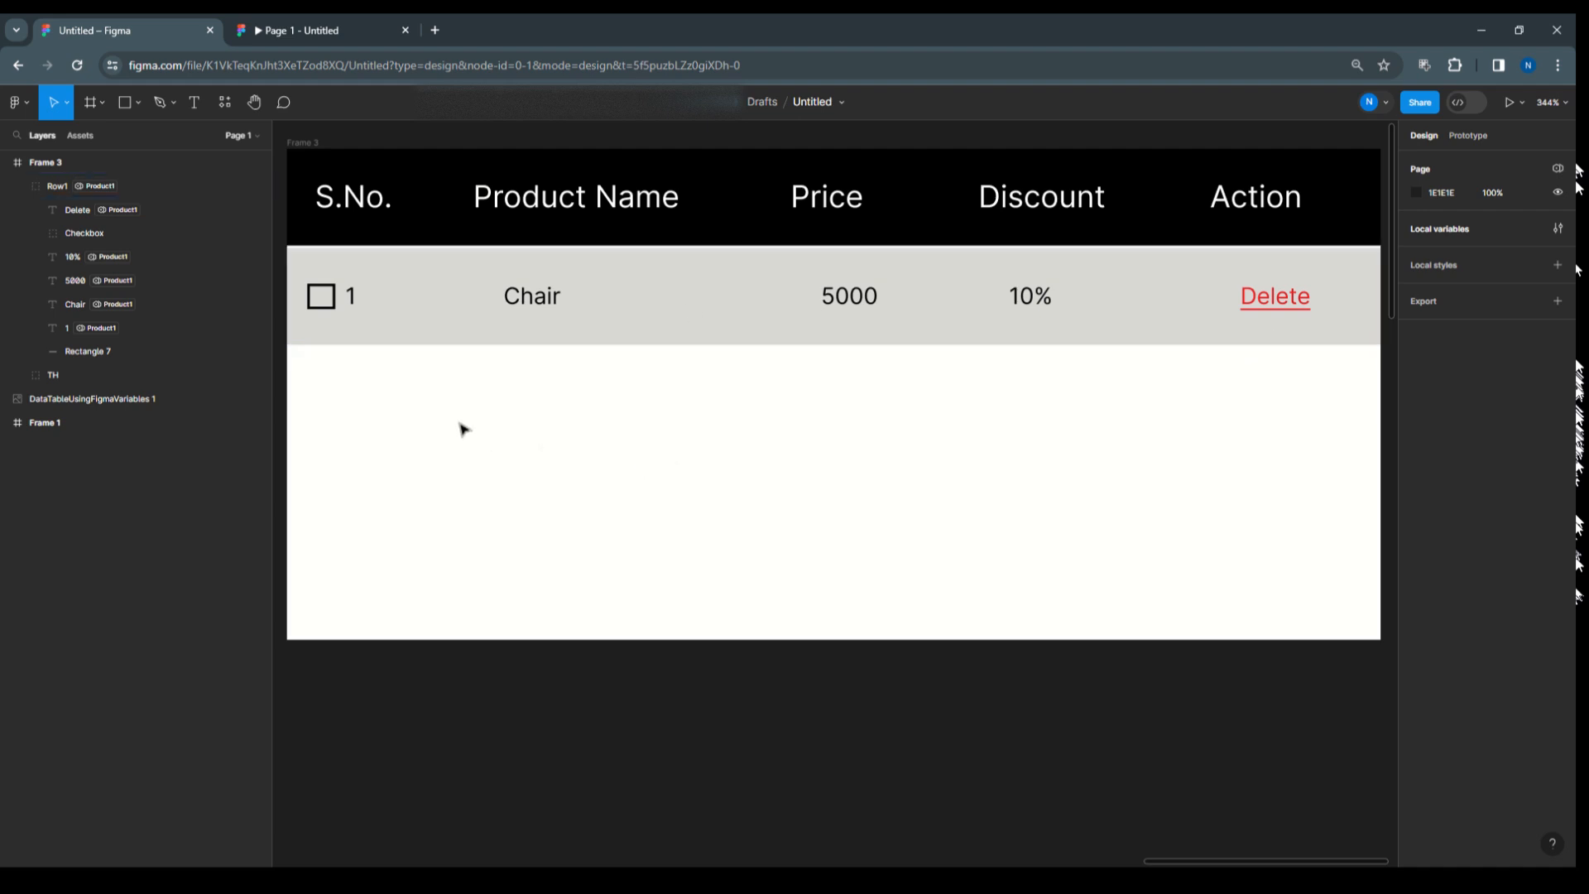
Duplicate the Row1 group directly below the original, at Y 78 with a thin gap between the rows.
click(16, 186)
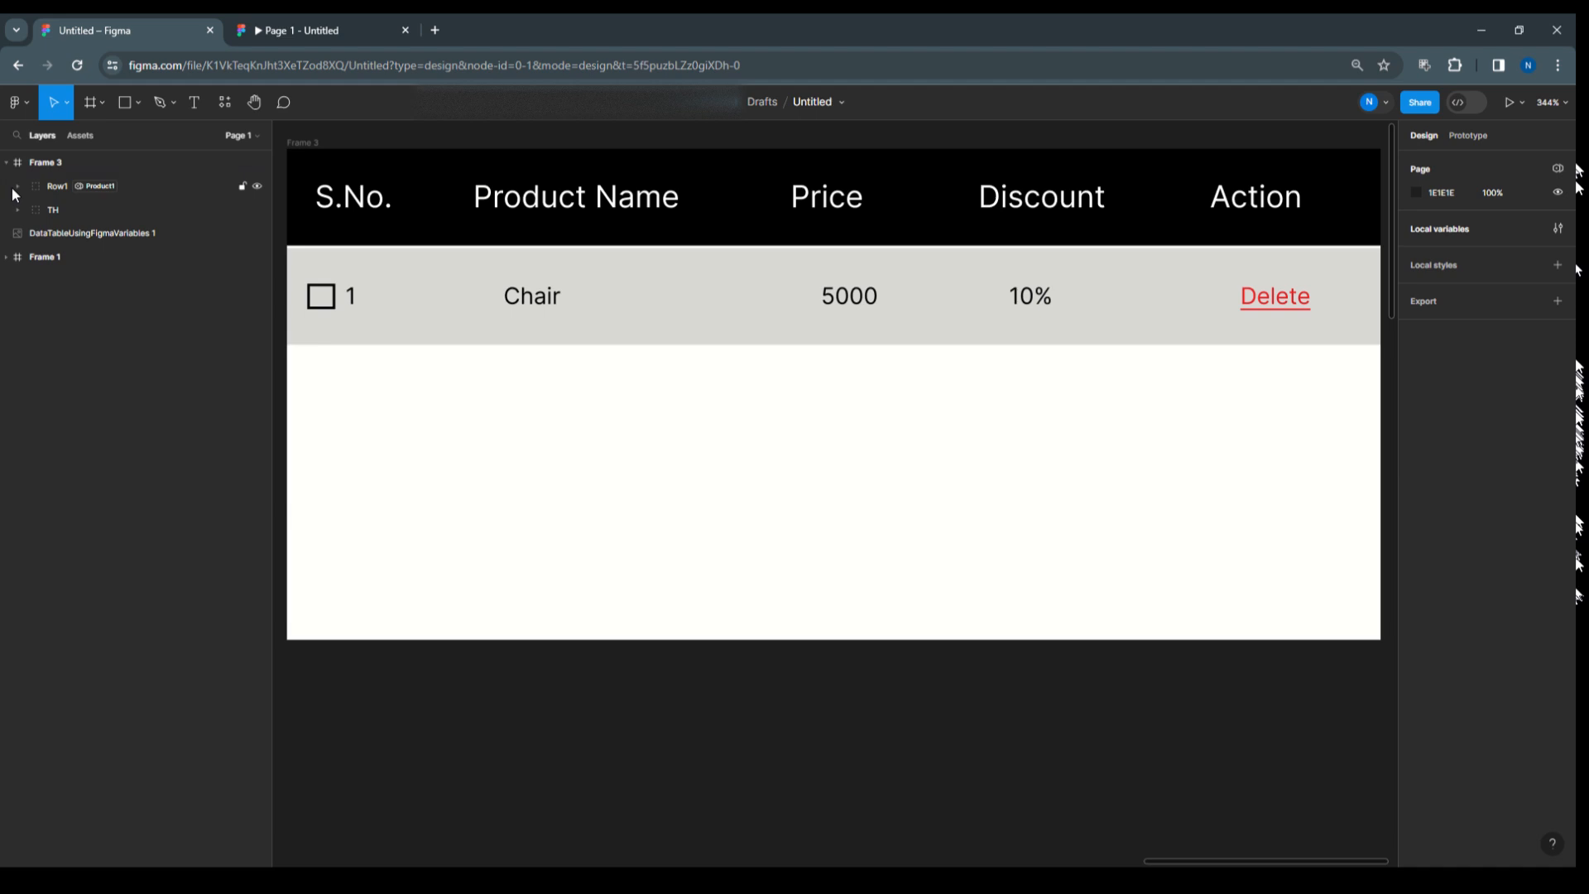
click(52, 187)
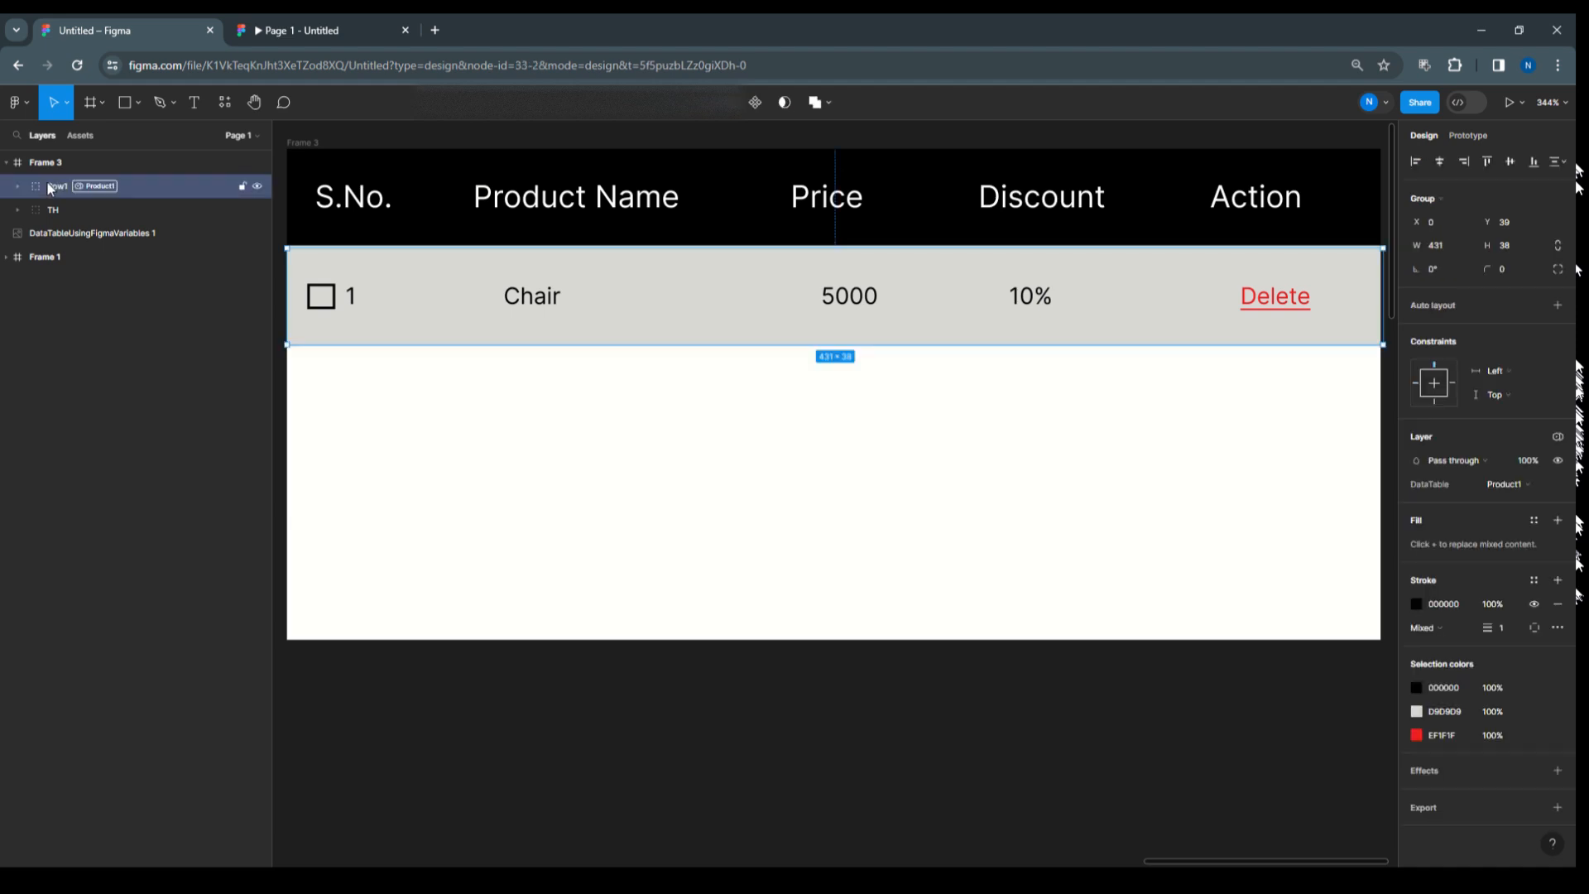
drag(439, 287, 440, 383)
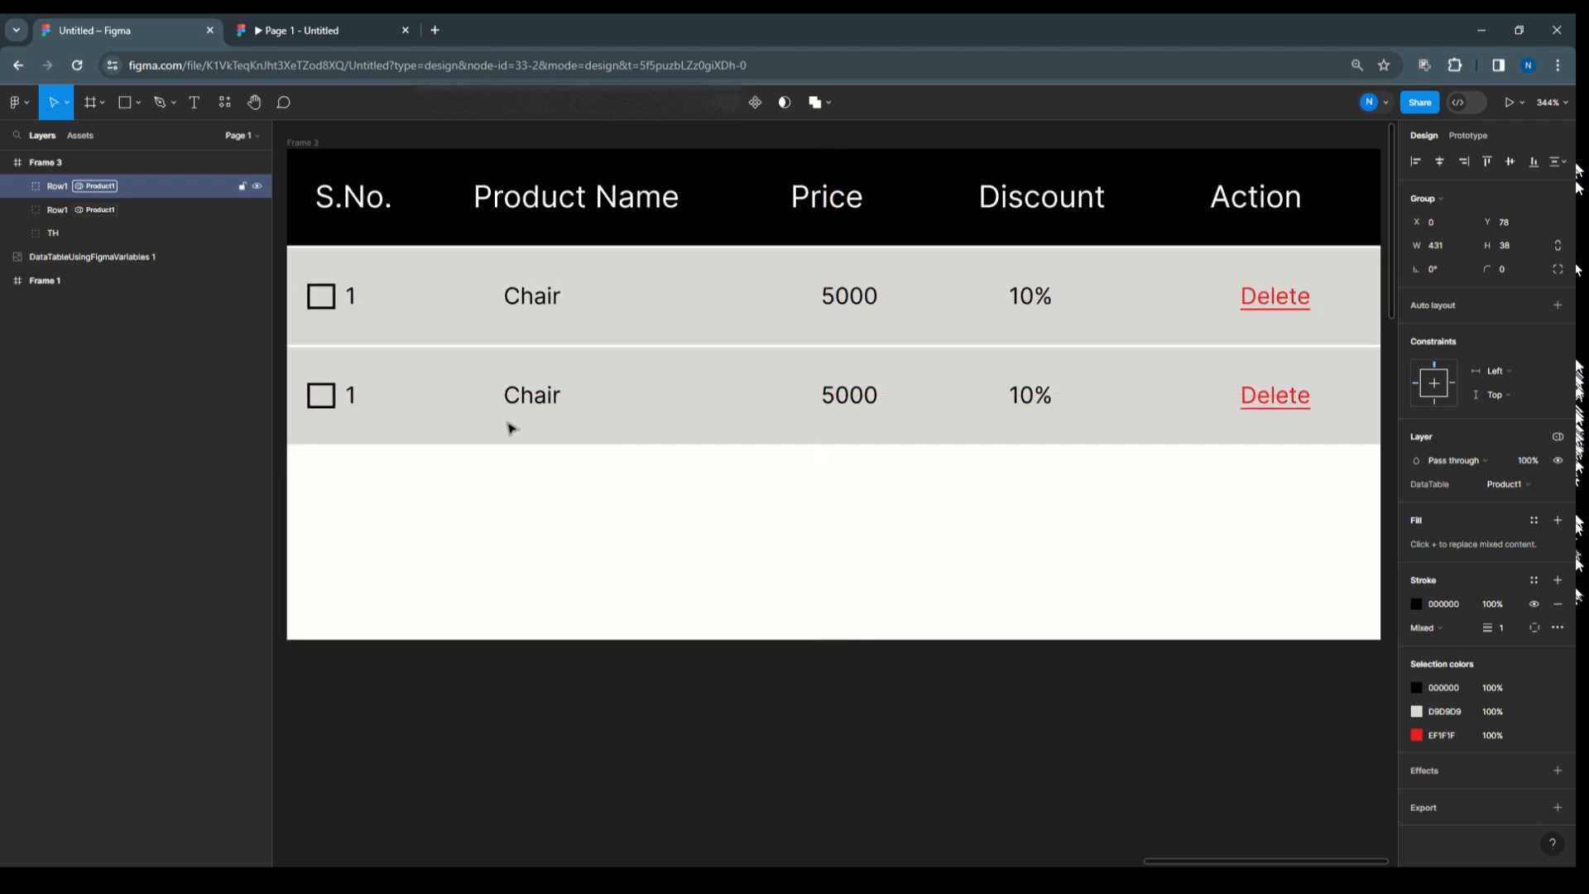
key(Down)
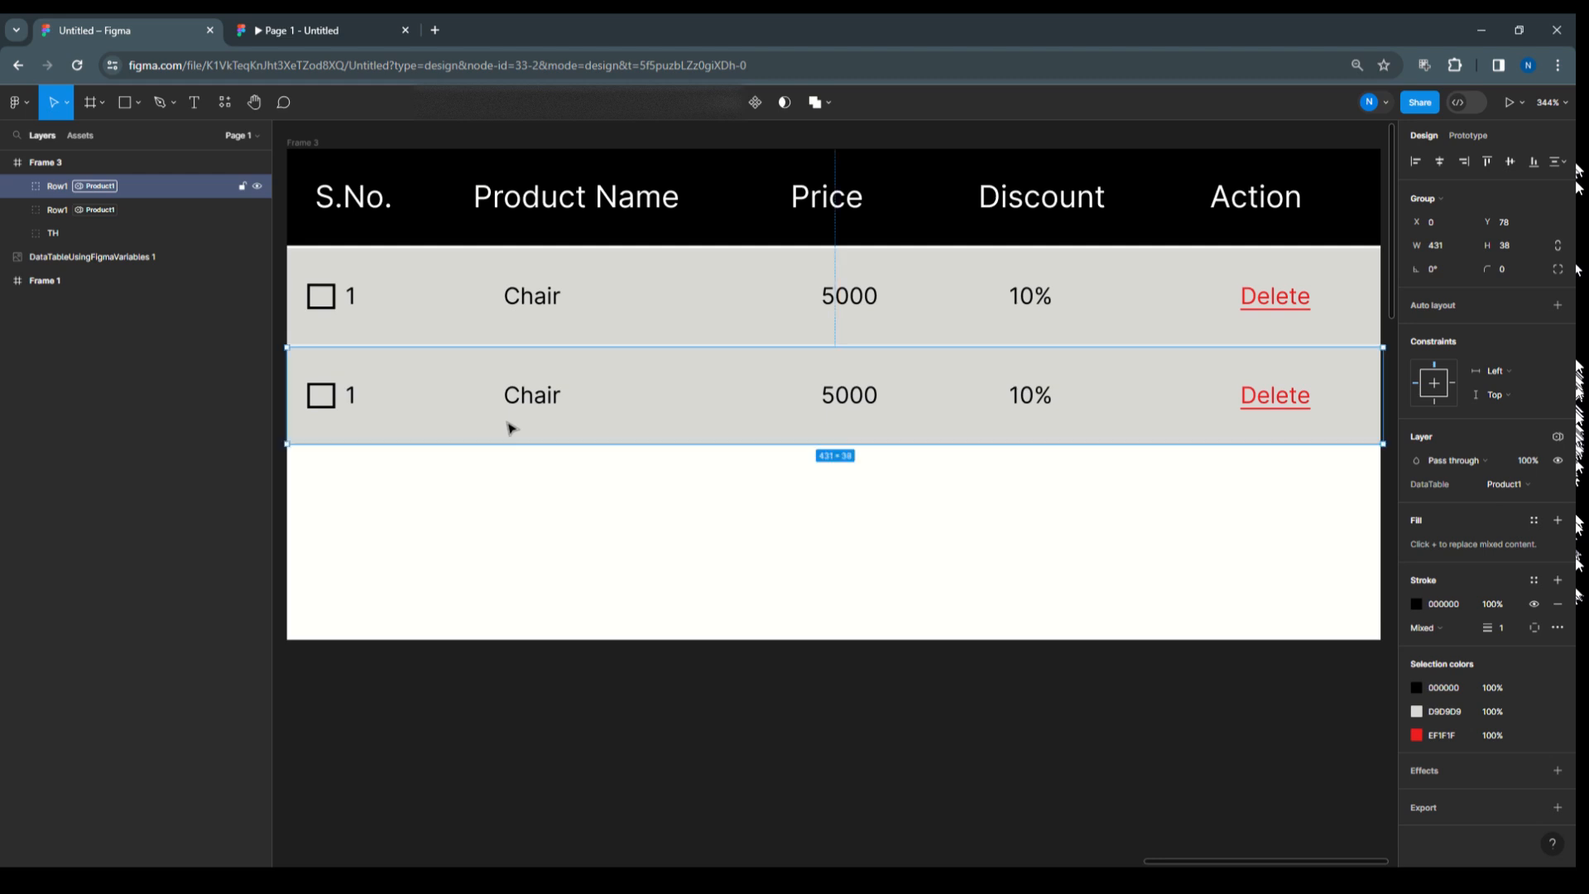
Rename the duplicated row group as Row2 and set its DataTable mode to Product2.
double_click(69, 188)
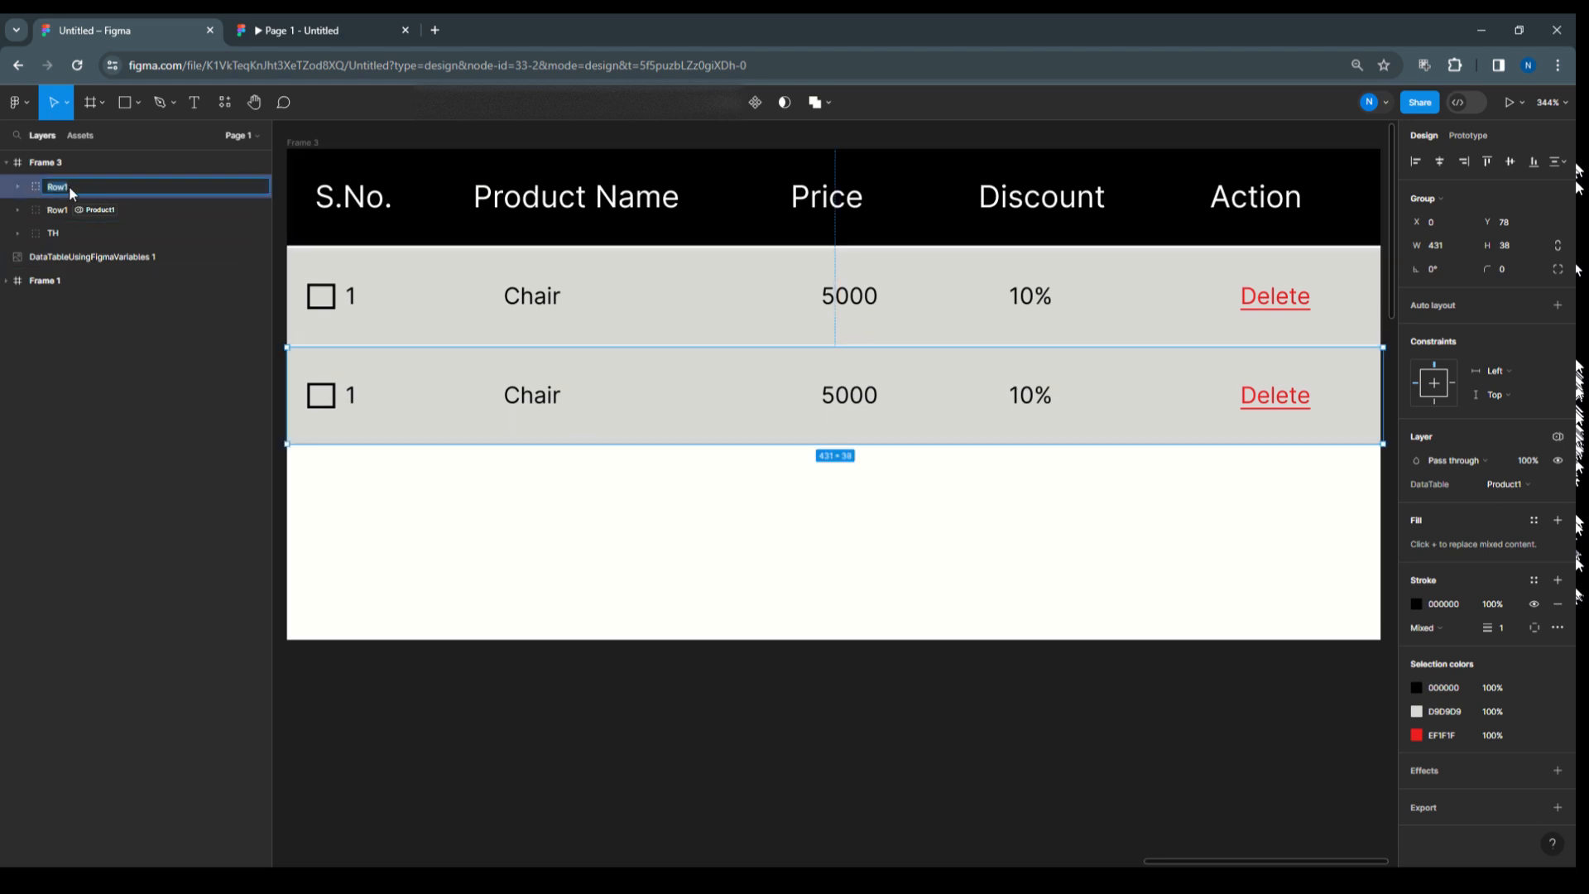
text(Row2)
key(Return)
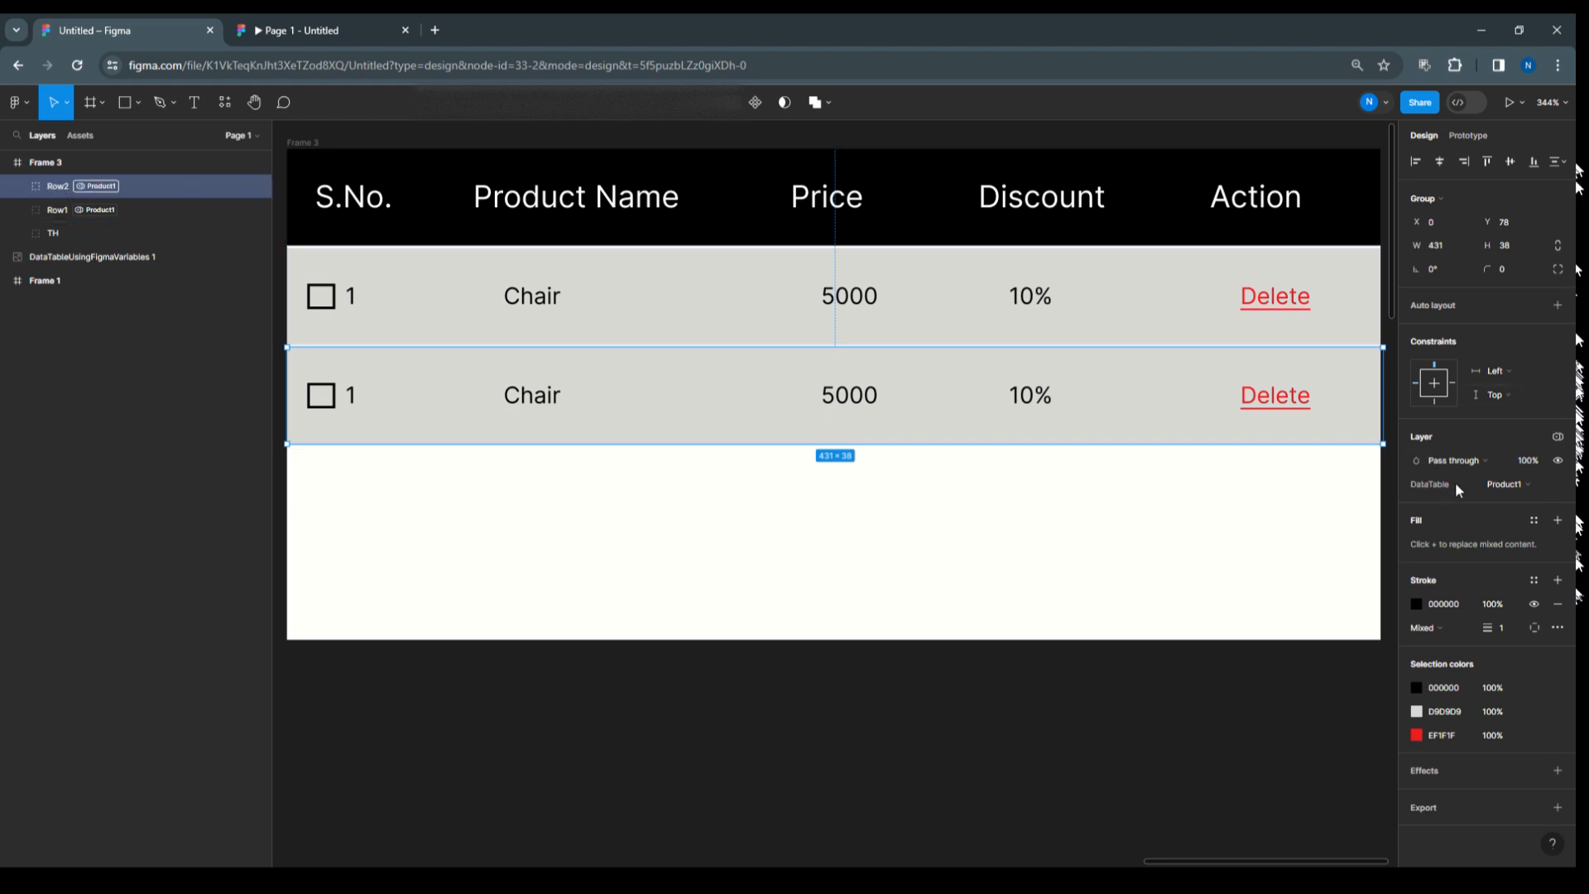
click(1517, 483)
click(1523, 500)
Set the DataTable mode of Row2's serial number and product name texts to Product2.
click(18, 187)
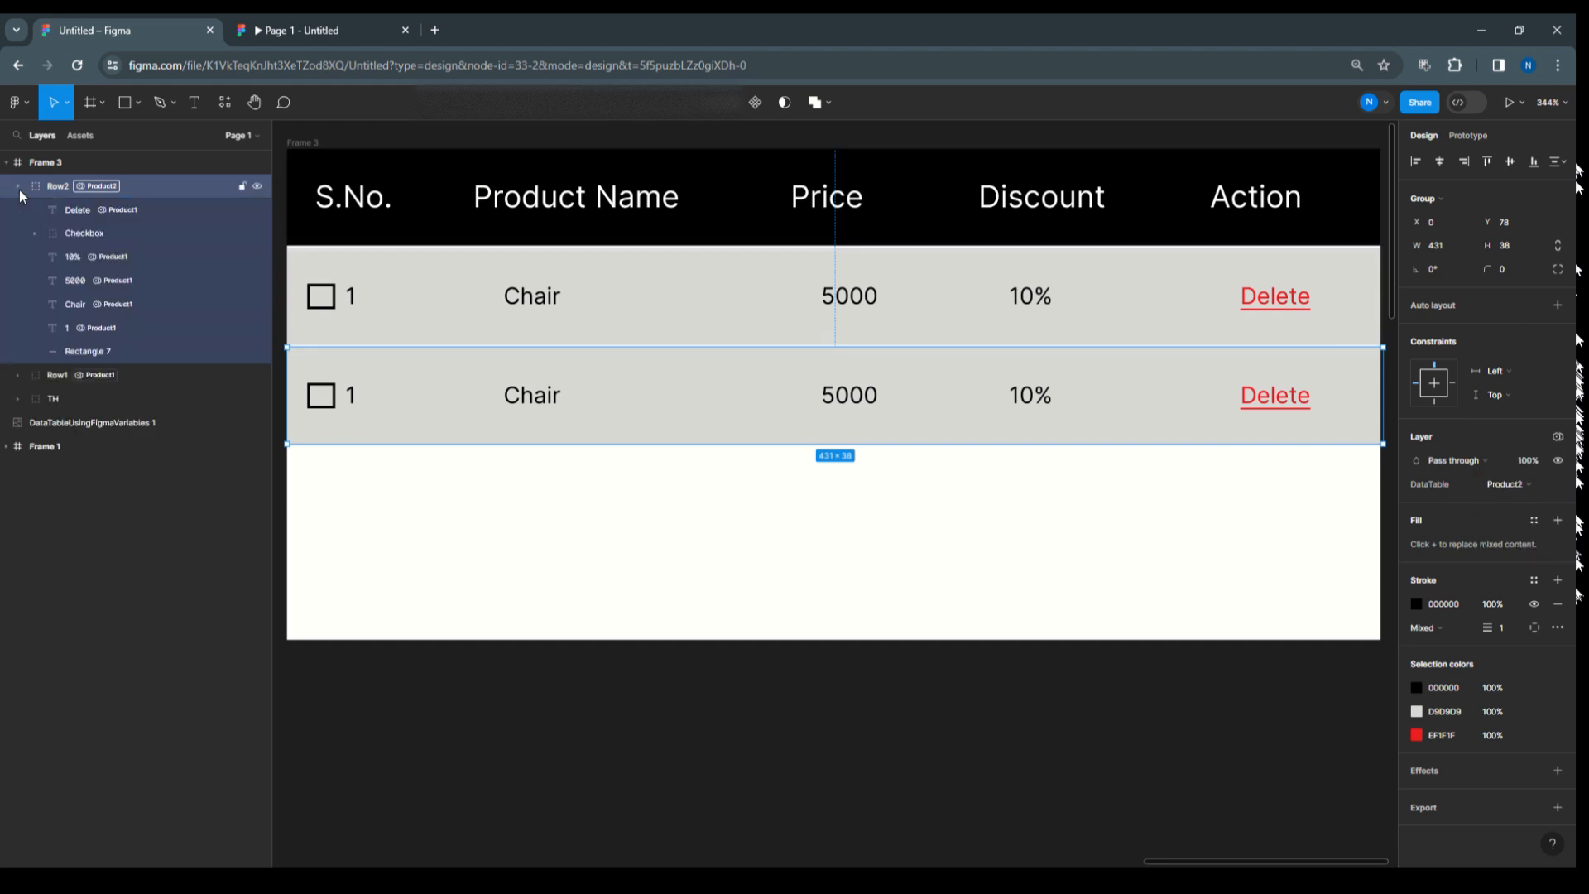
click(124, 326)
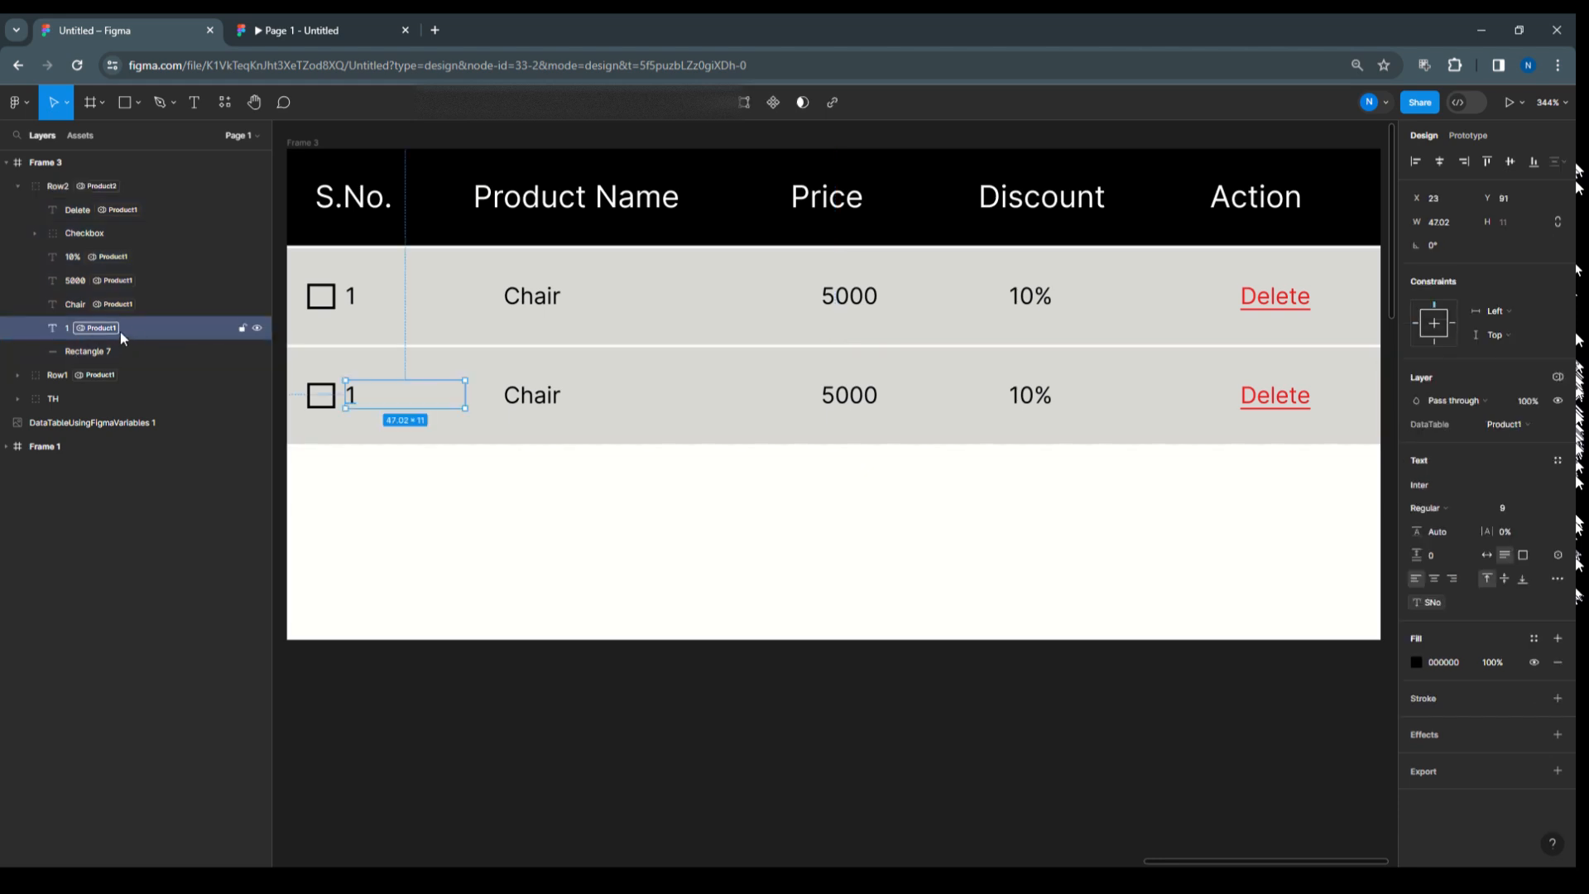
click(1507, 425)
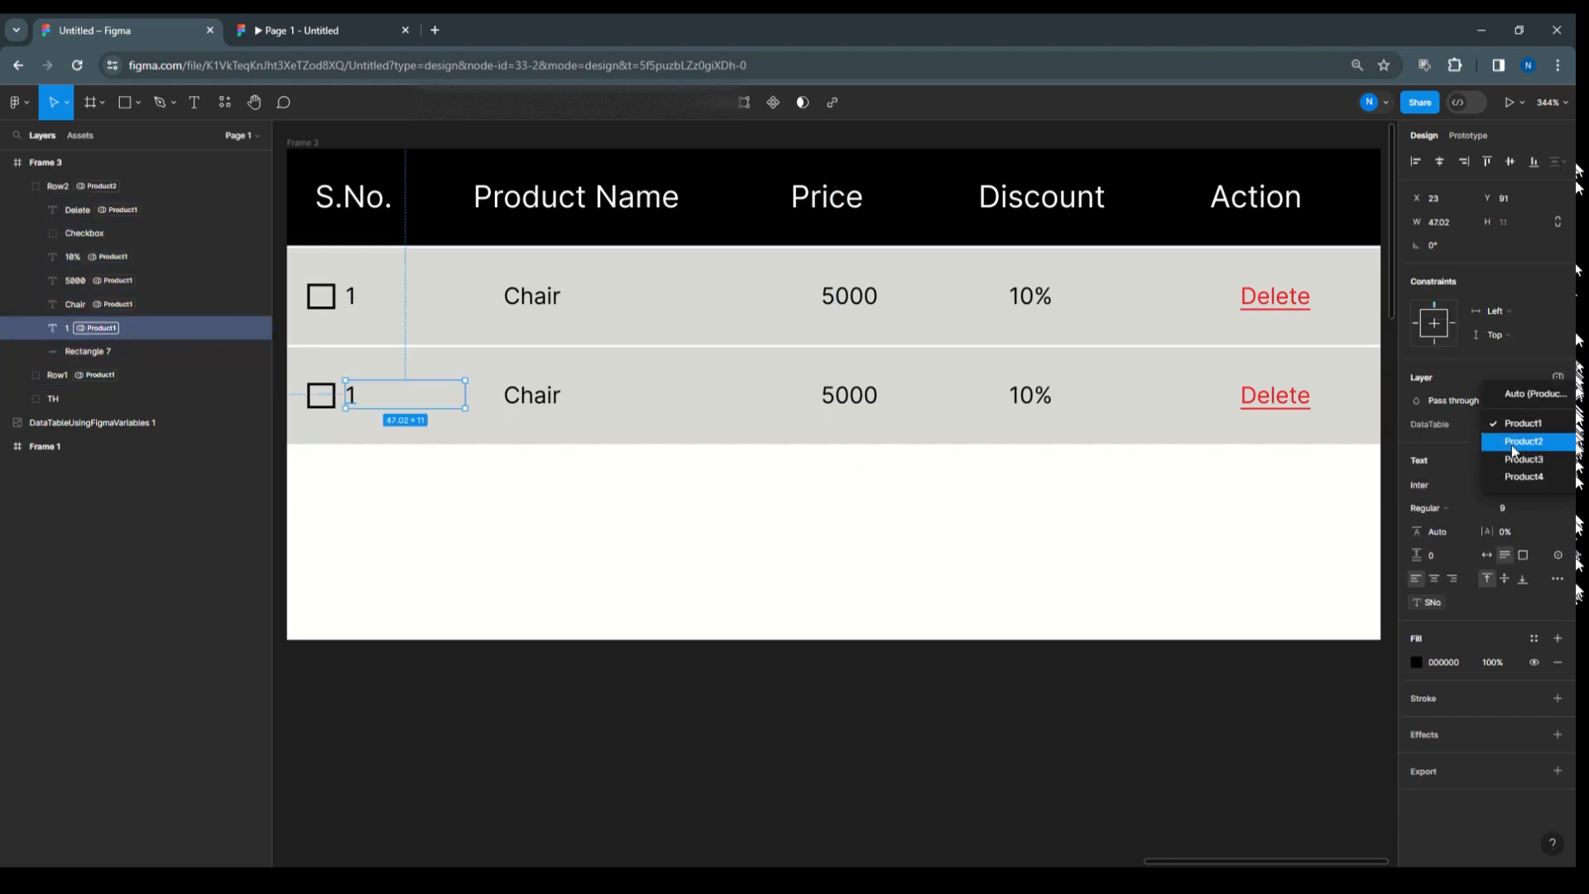
click(1514, 442)
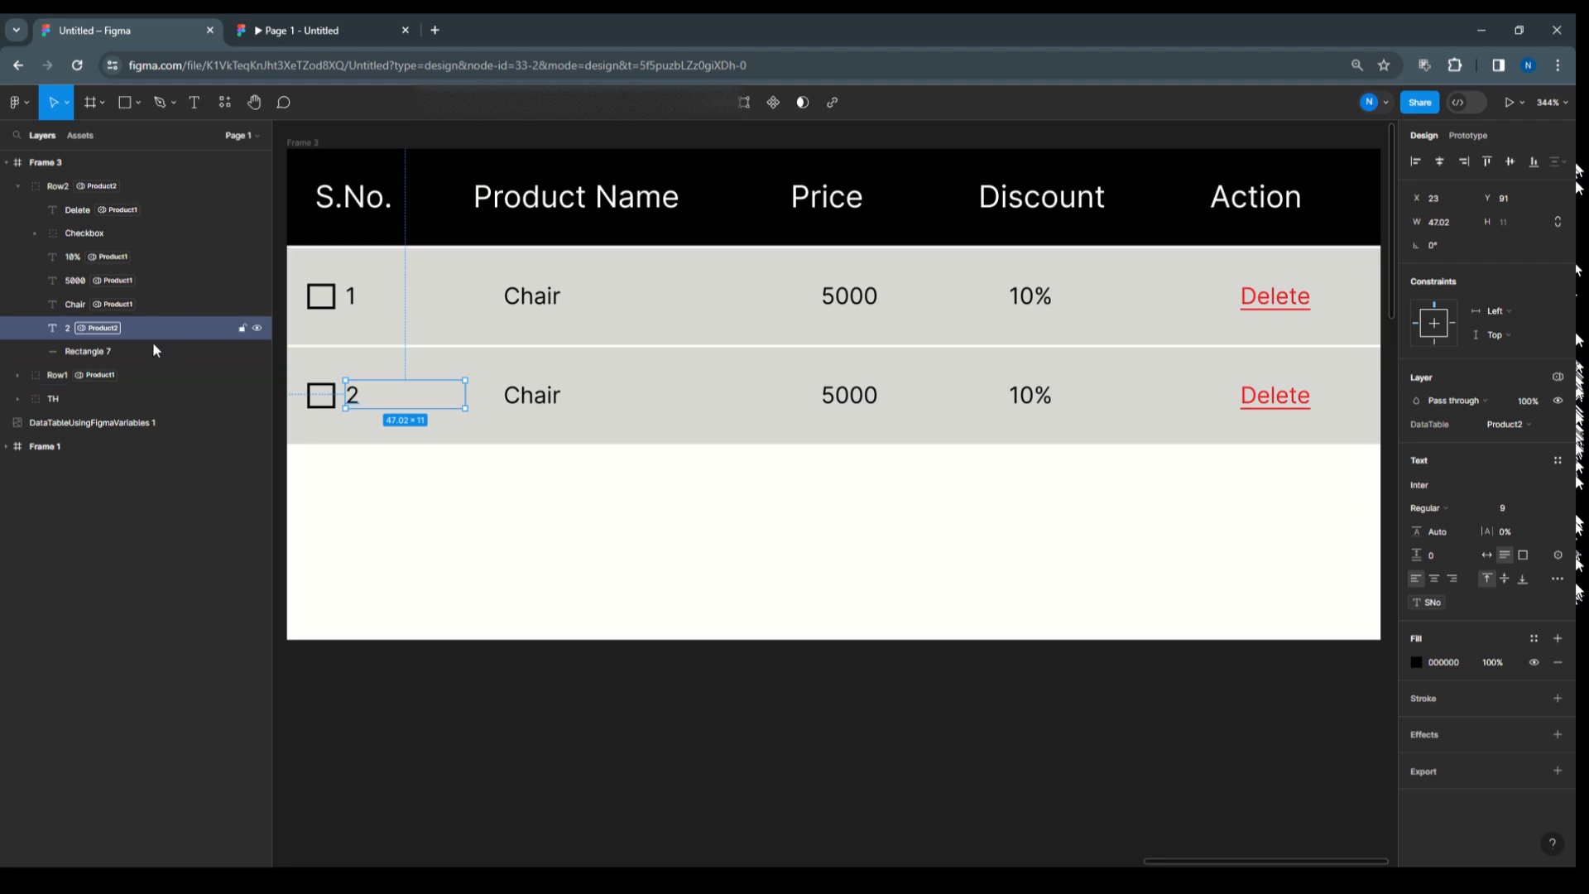
click(116, 306)
click(1527, 431)
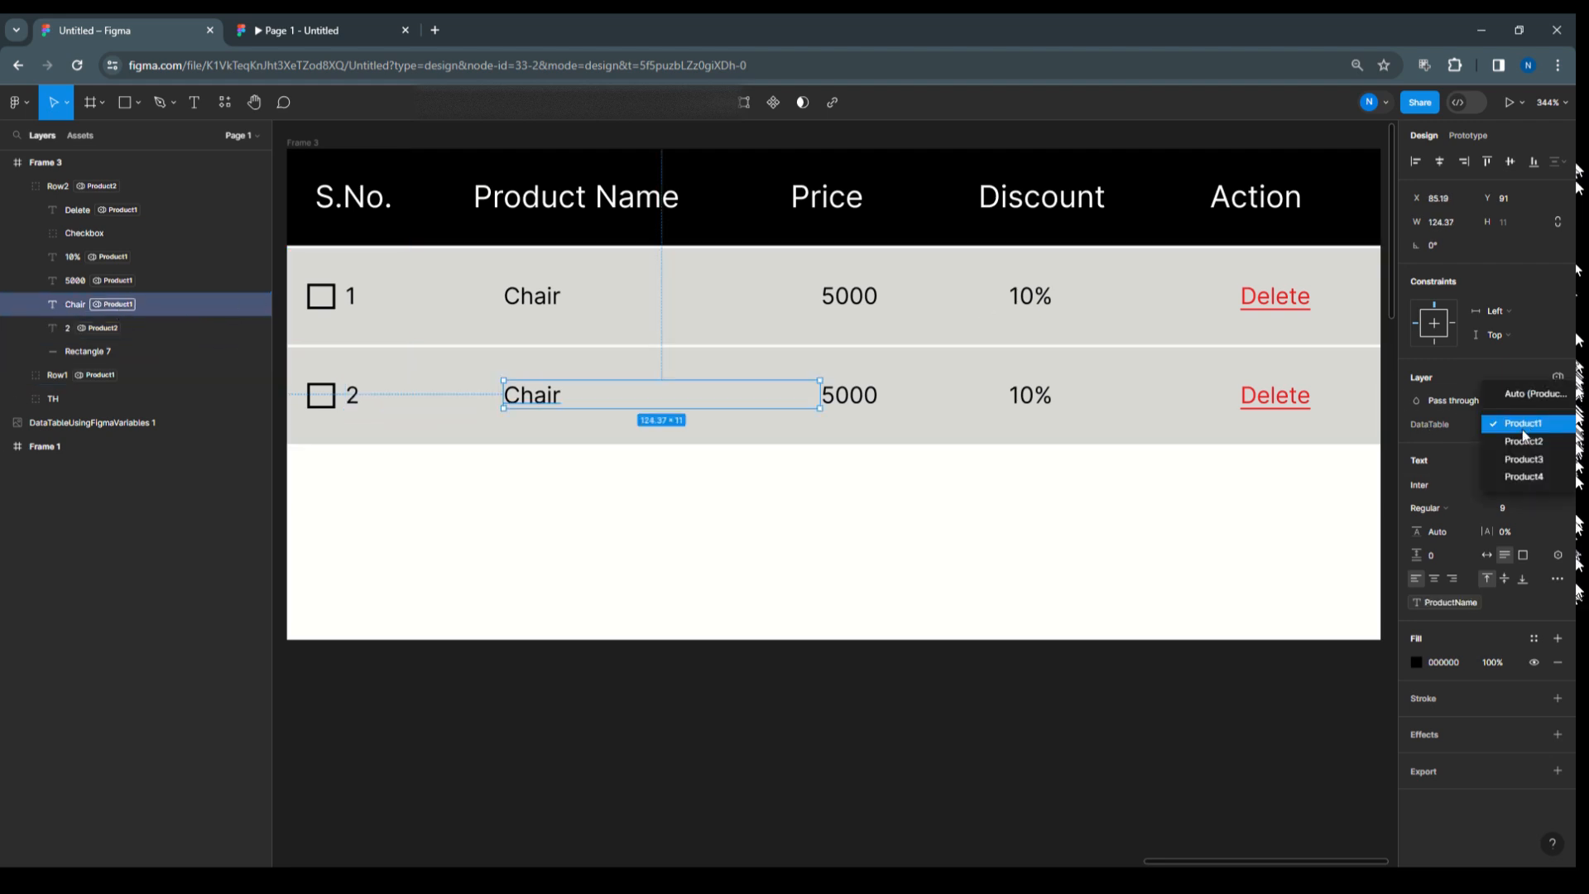
click(1523, 440)
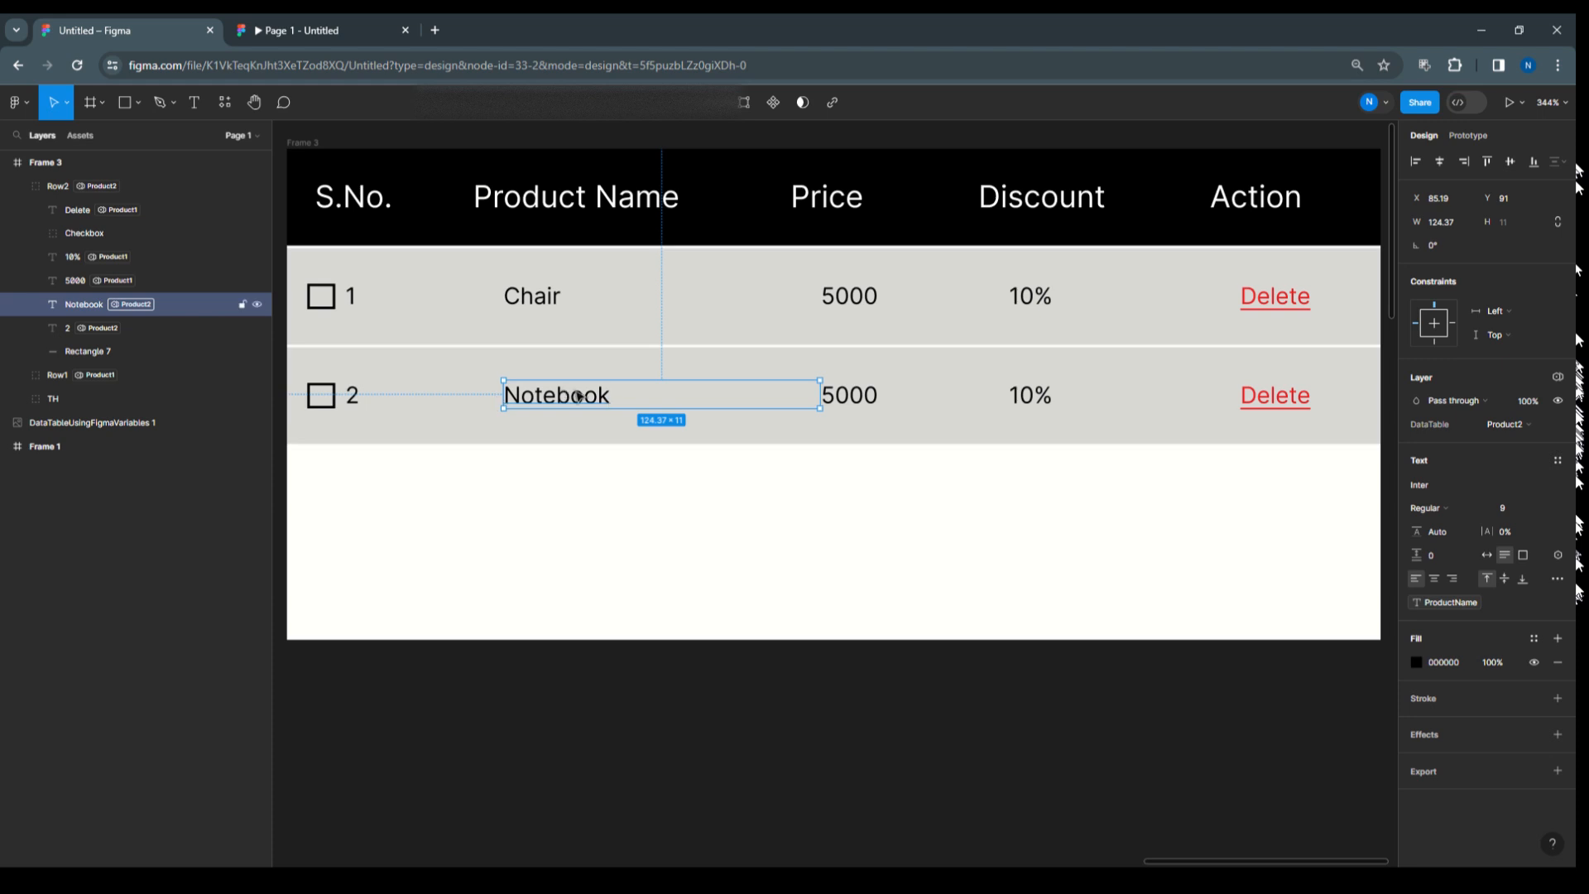
Switch Row2's price and discount texts to the Product2 DataTable mode.
click(138, 285)
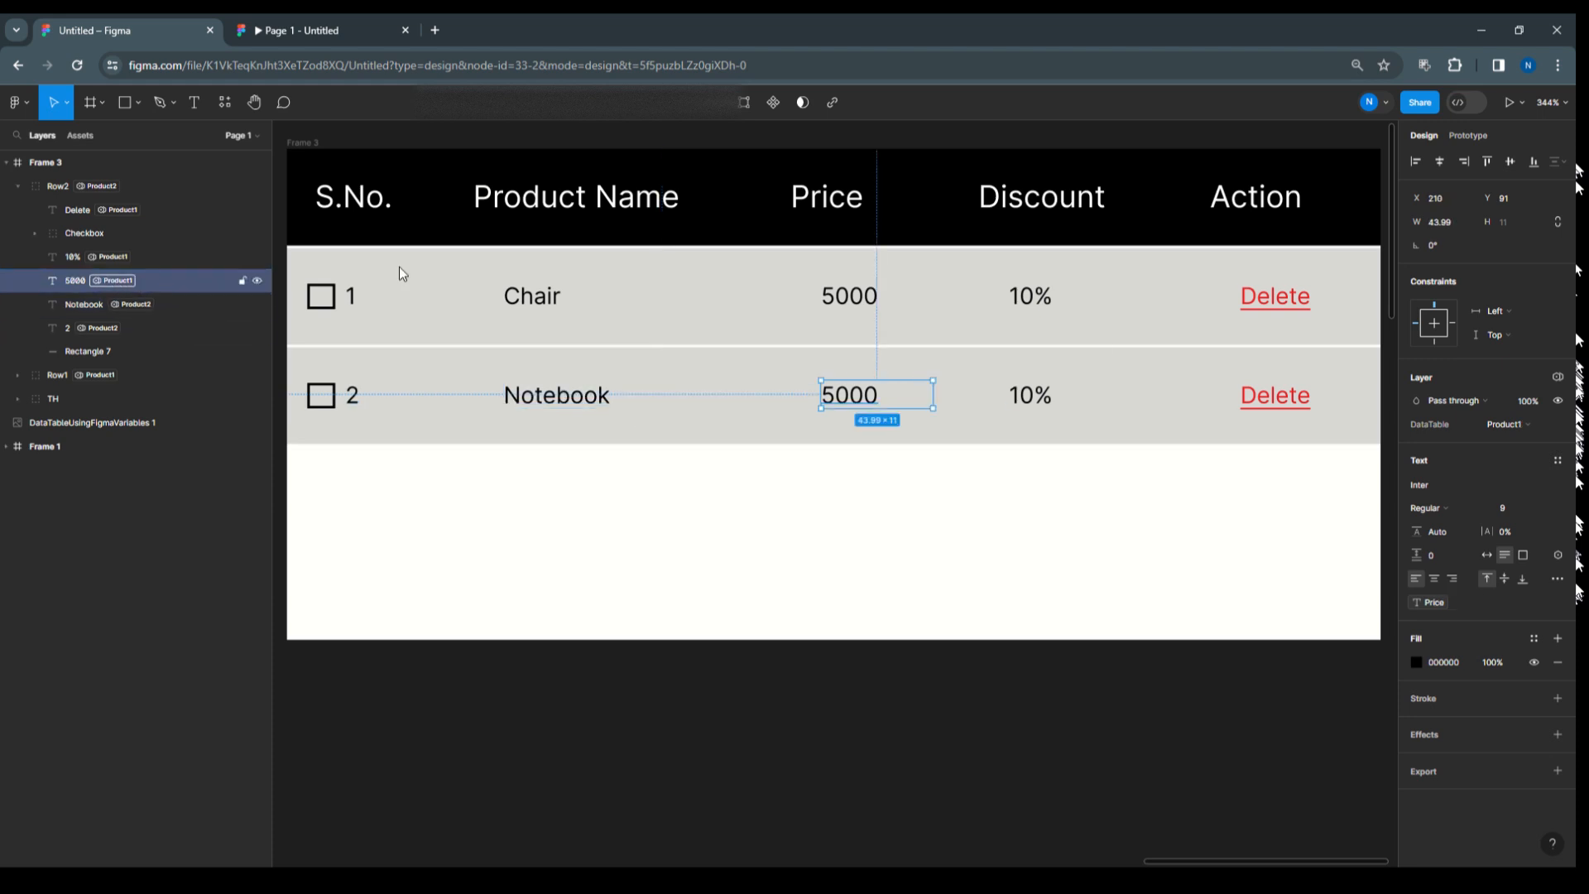
click(1515, 425)
click(1528, 441)
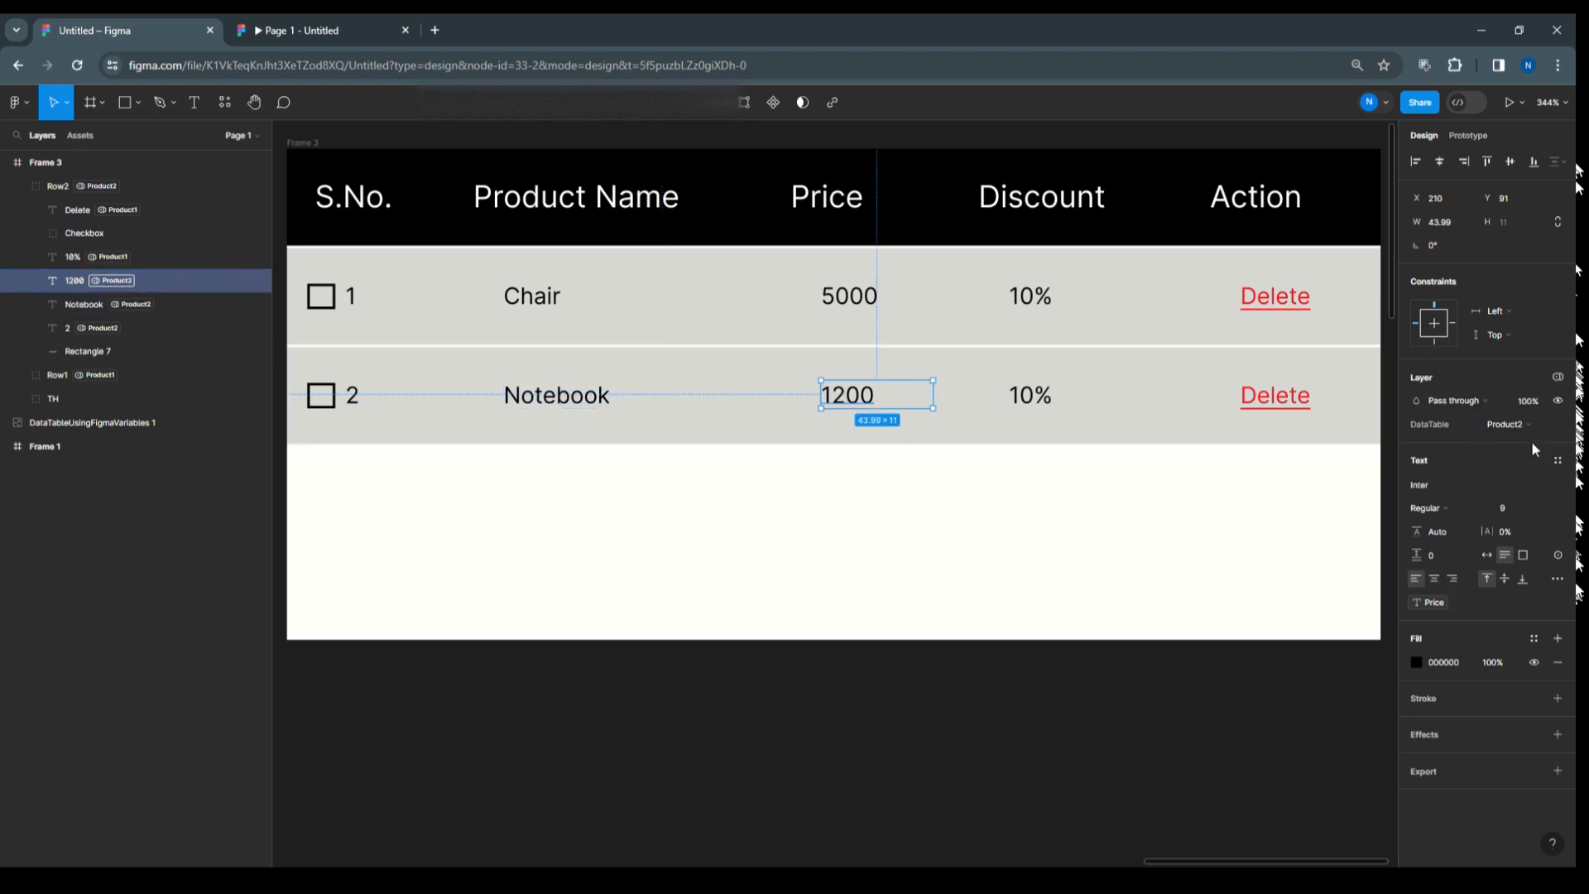
click(137, 257)
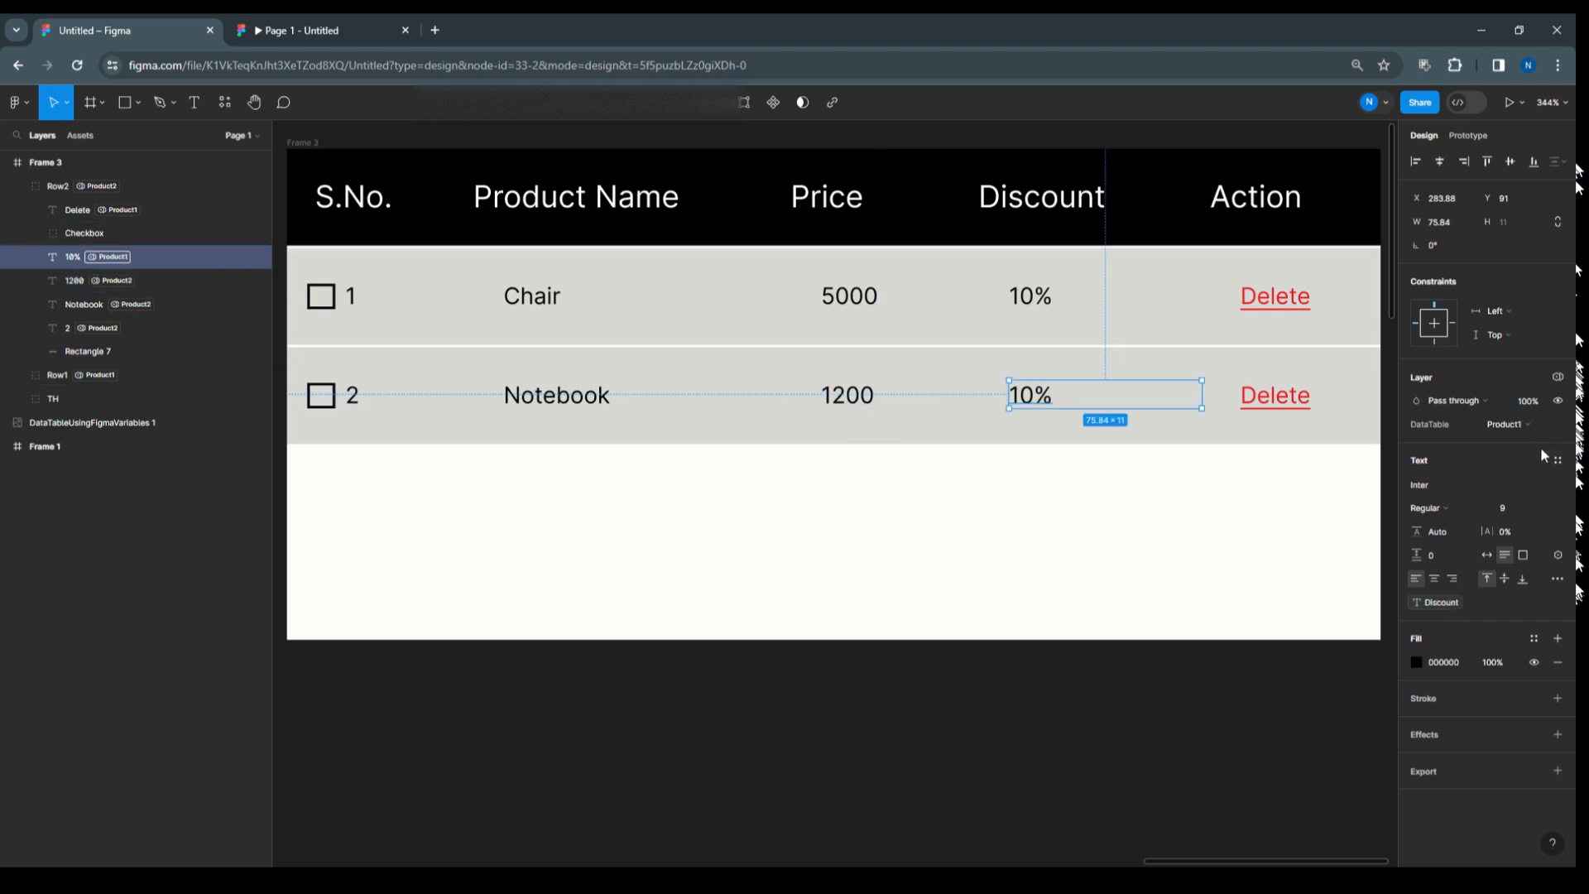
click(1517, 423)
click(1528, 441)
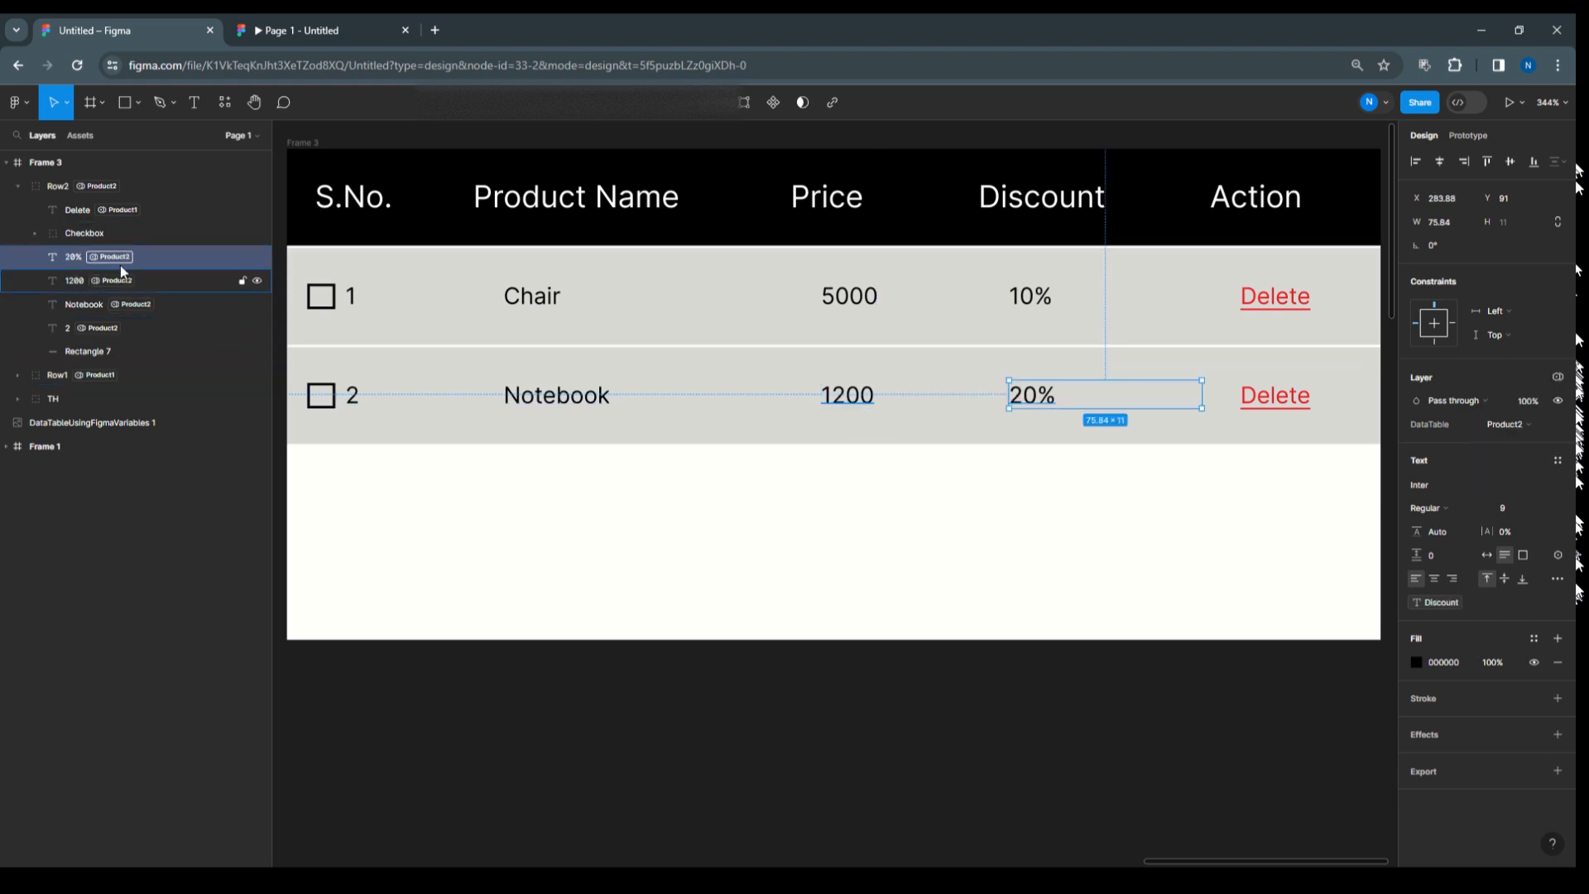
Apply the Product2 DataTable mode to Row2's Delete text and the hidden CheckBox tick inside its Checkbox group.
click(148, 211)
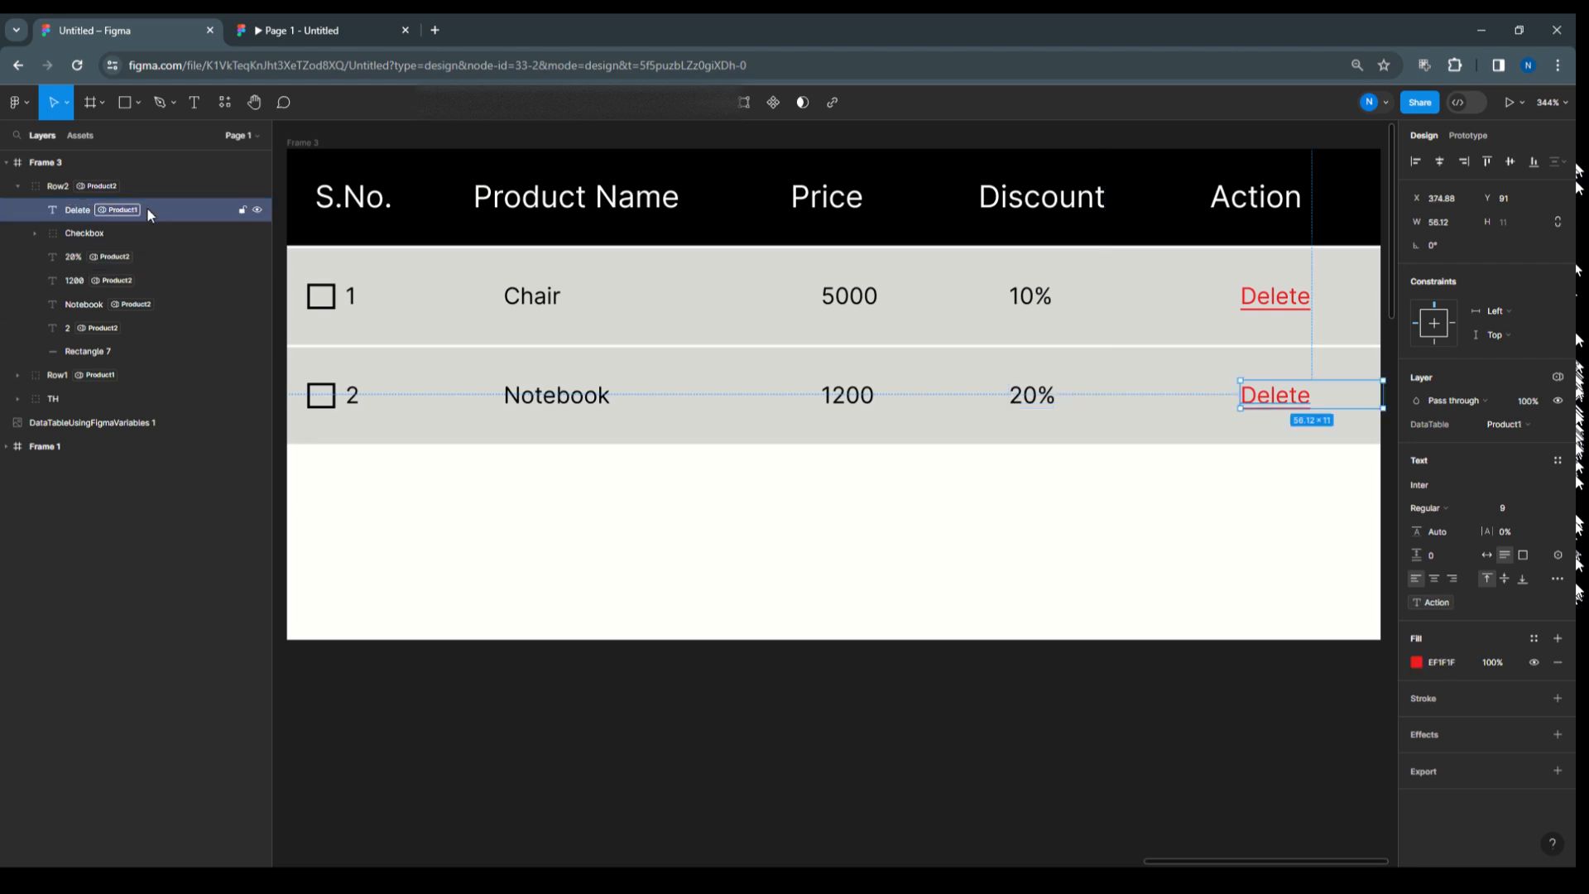
click(1532, 424)
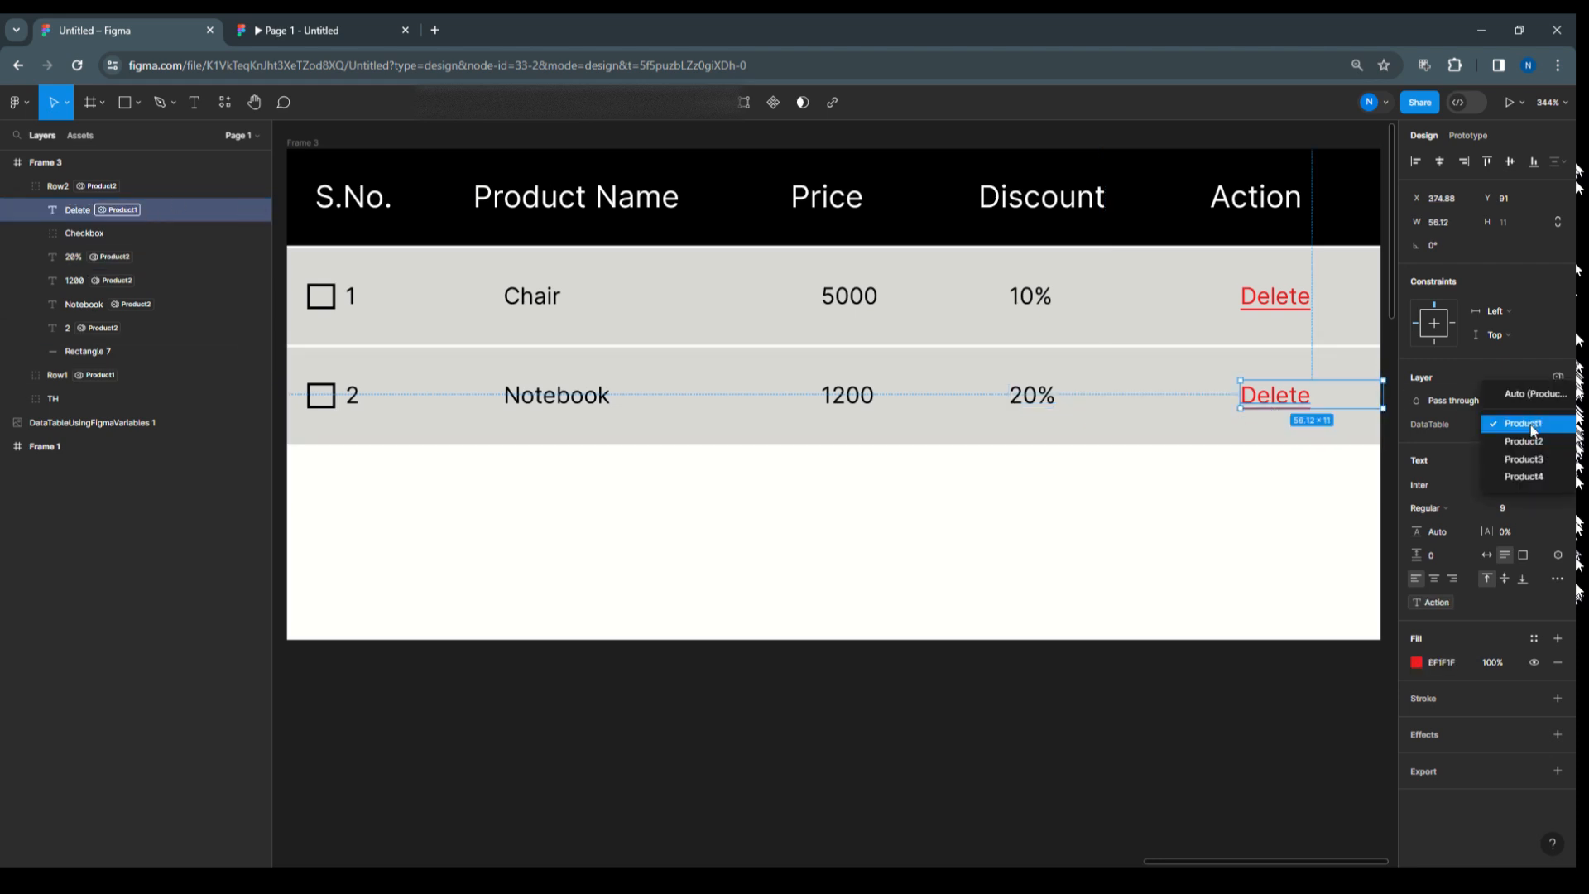
click(1533, 442)
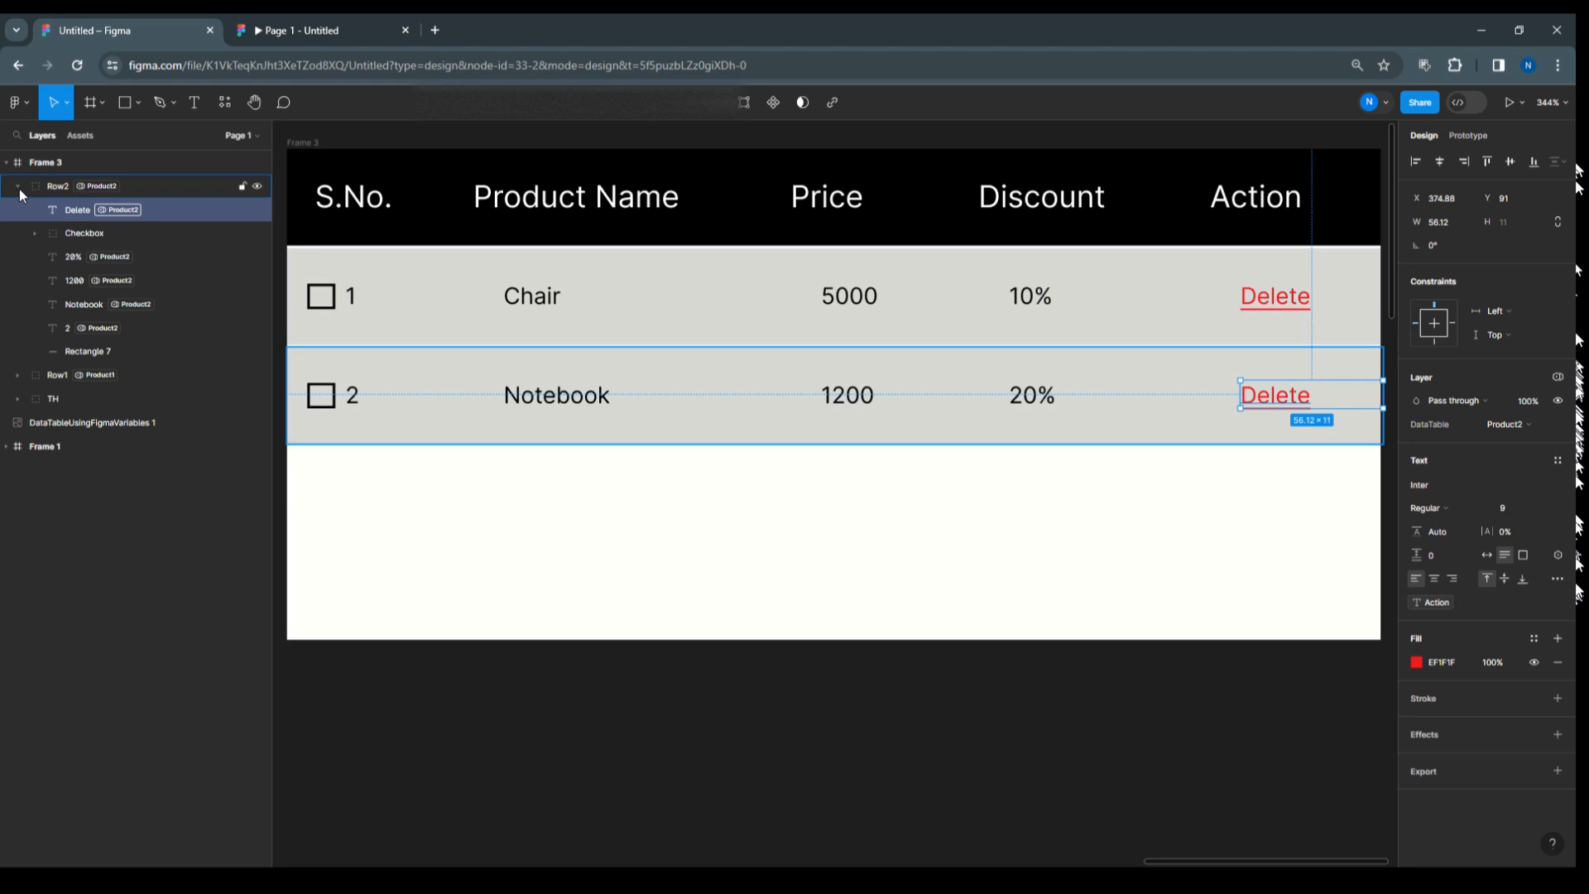
click(32, 232)
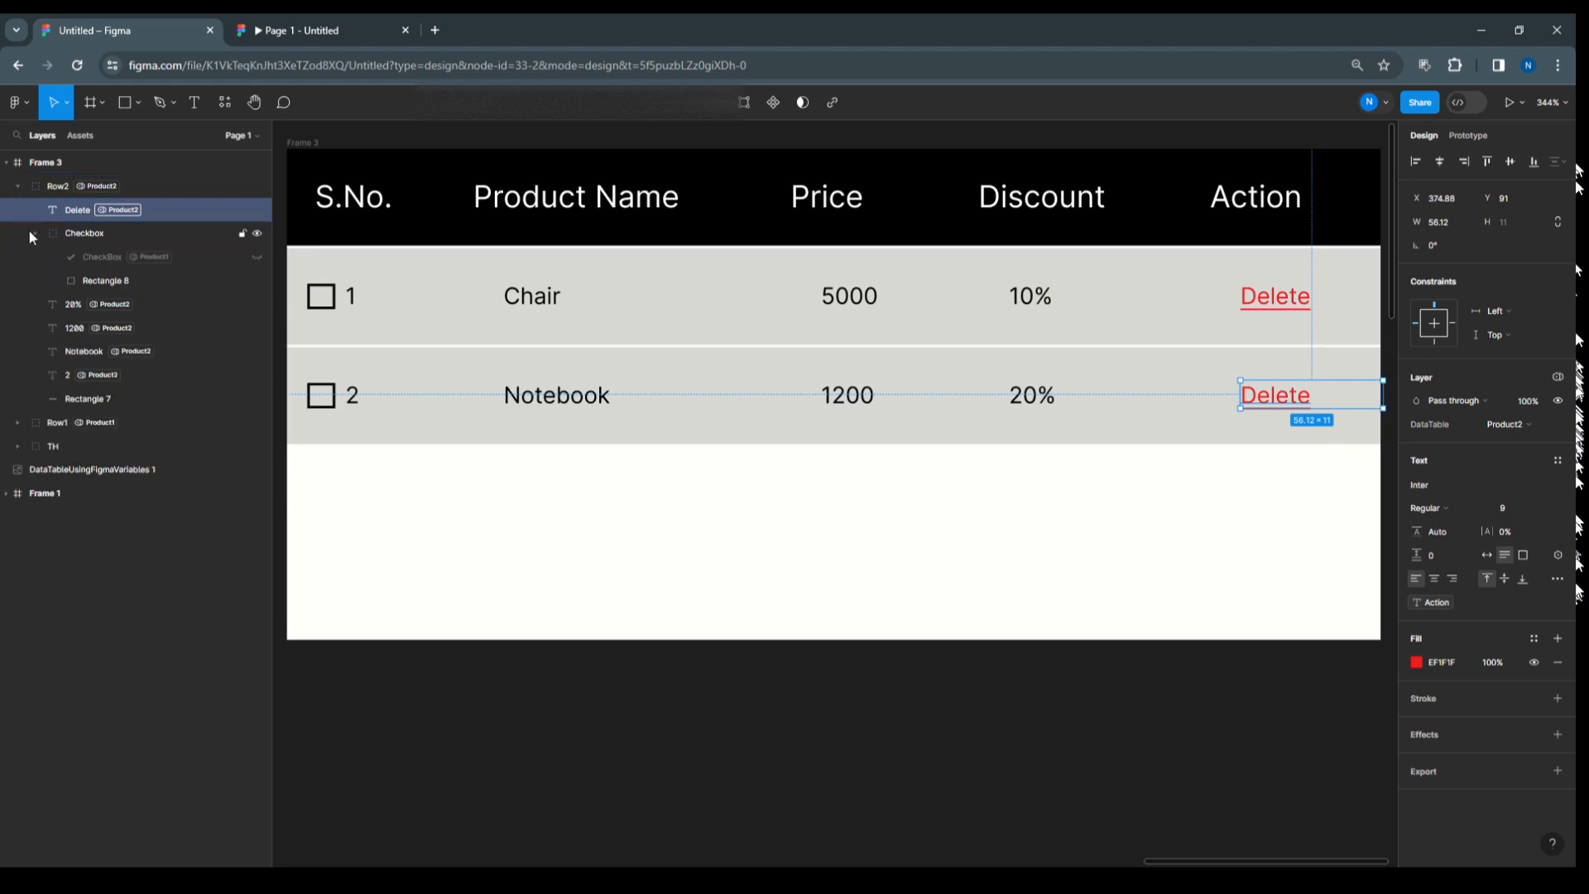
click(102, 255)
click(1527, 447)
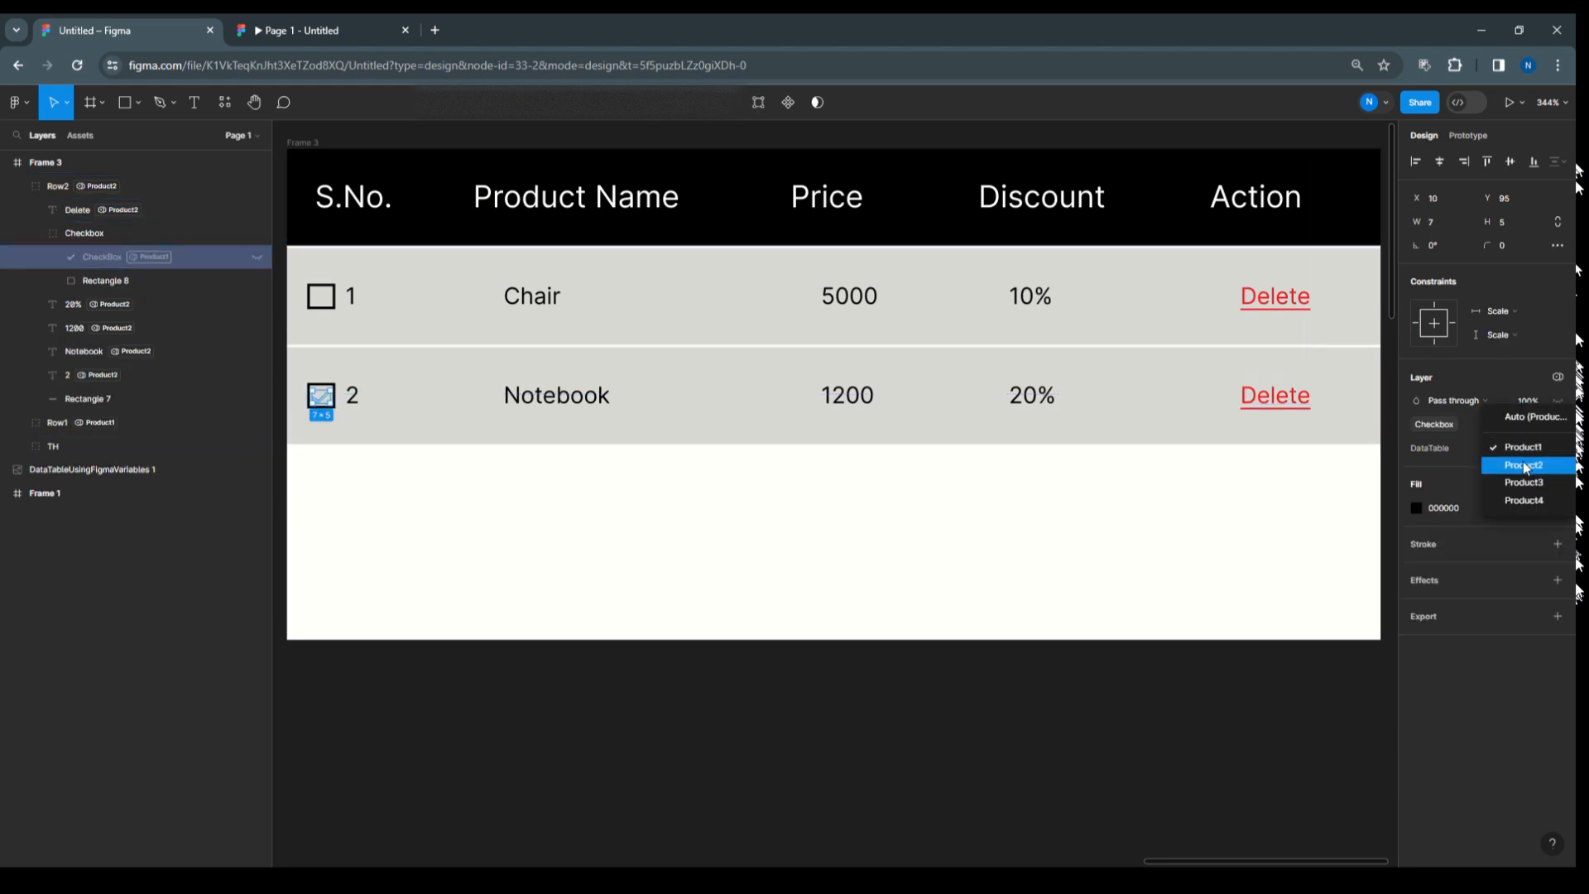
click(1523, 465)
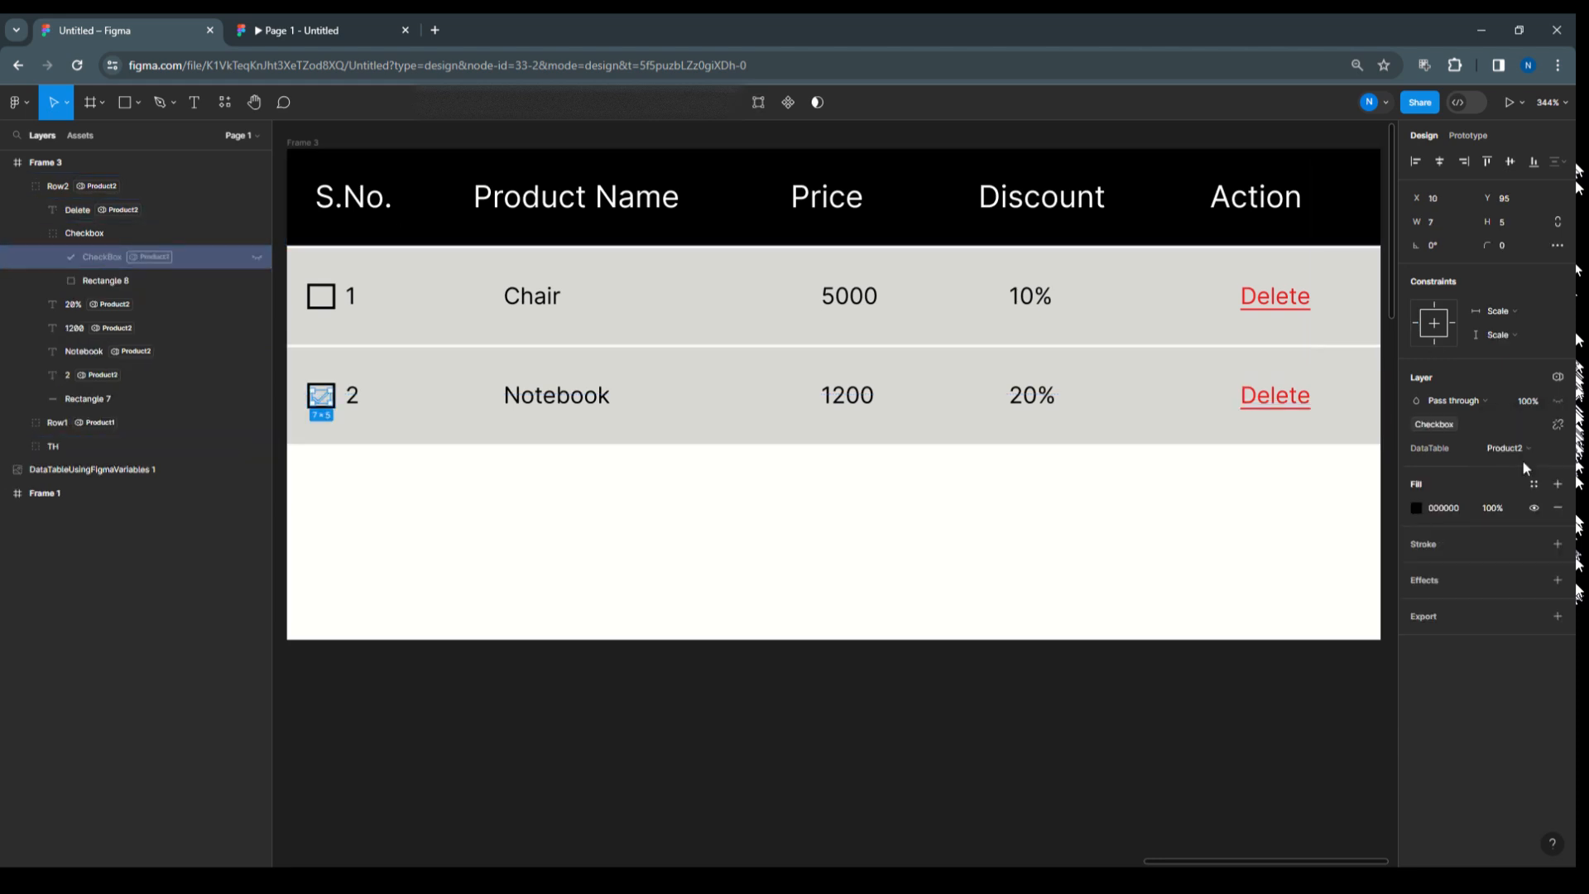
click(457, 710)
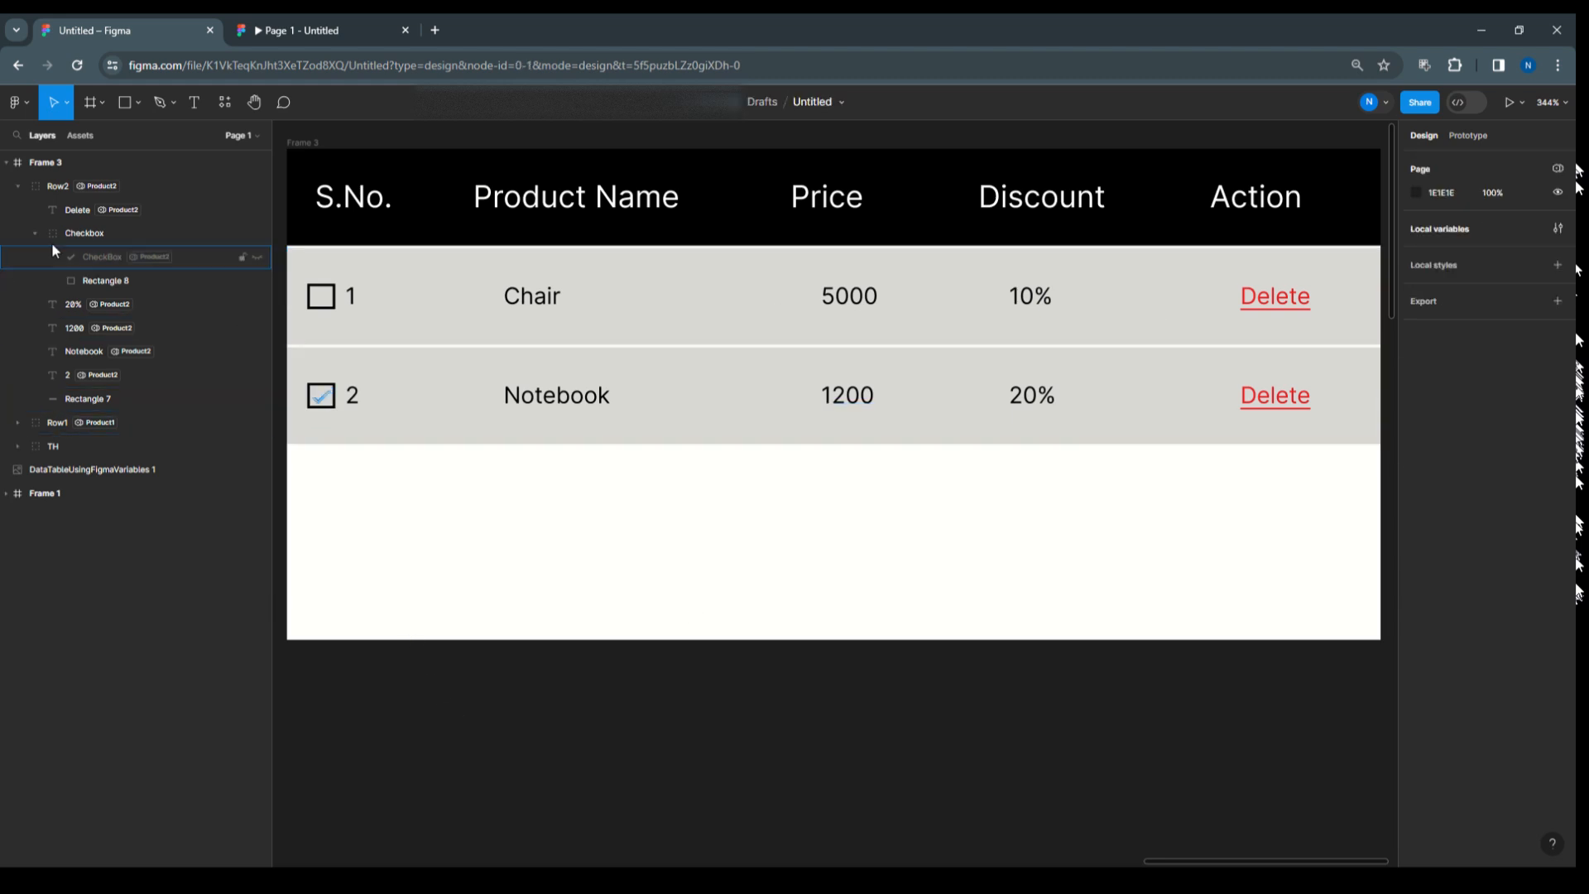
Duplicate the Row2 group directly below the original, at Y 116.
click(17, 187)
click(59, 186)
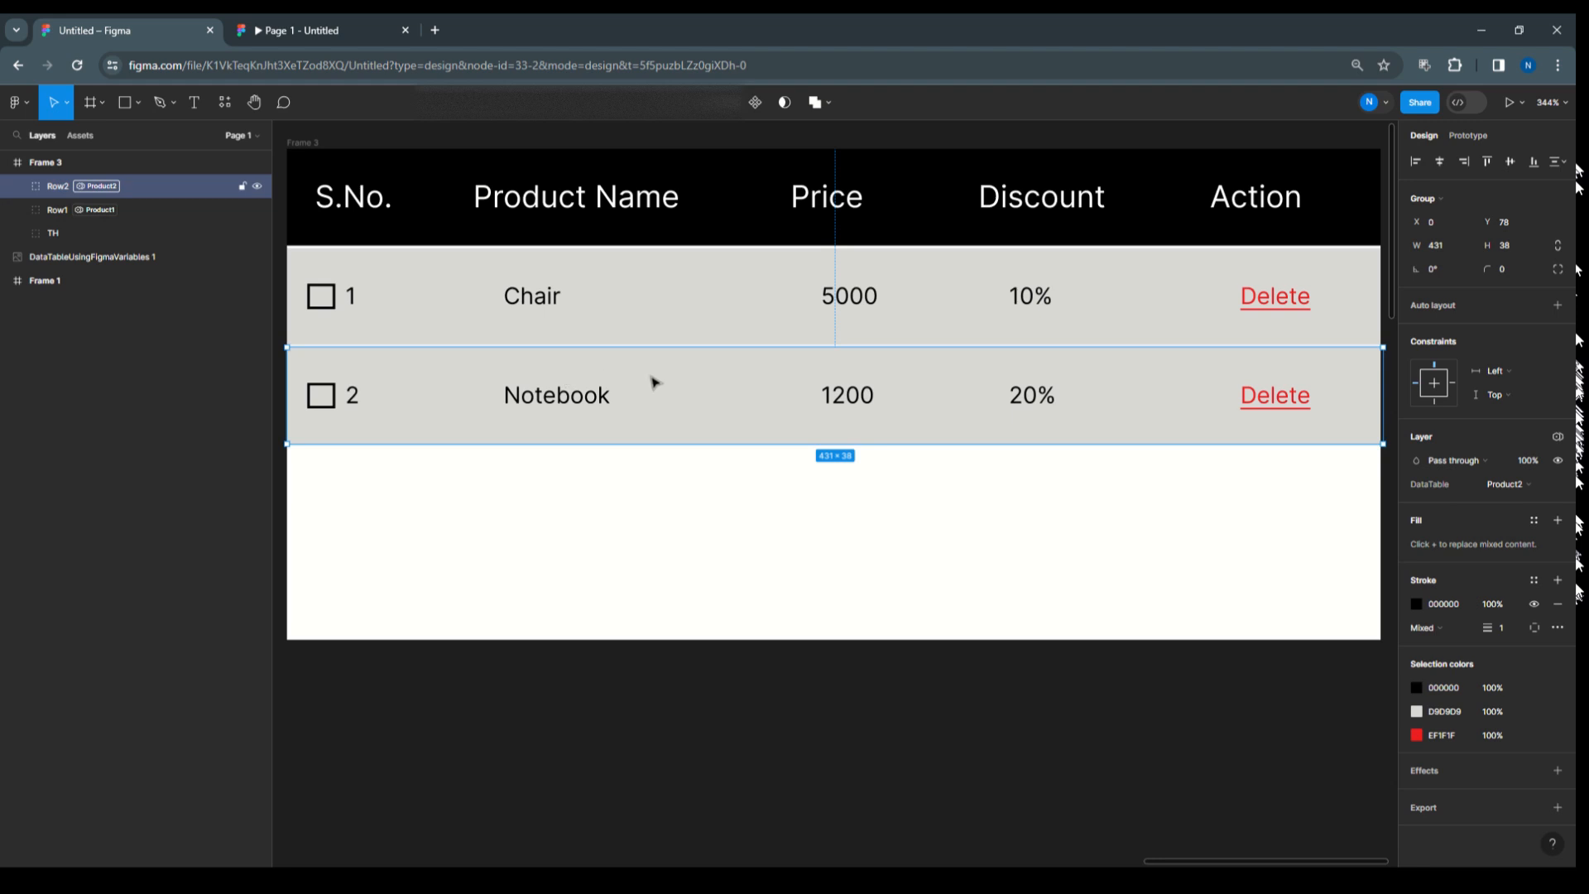
drag(655, 381, 657, 476)
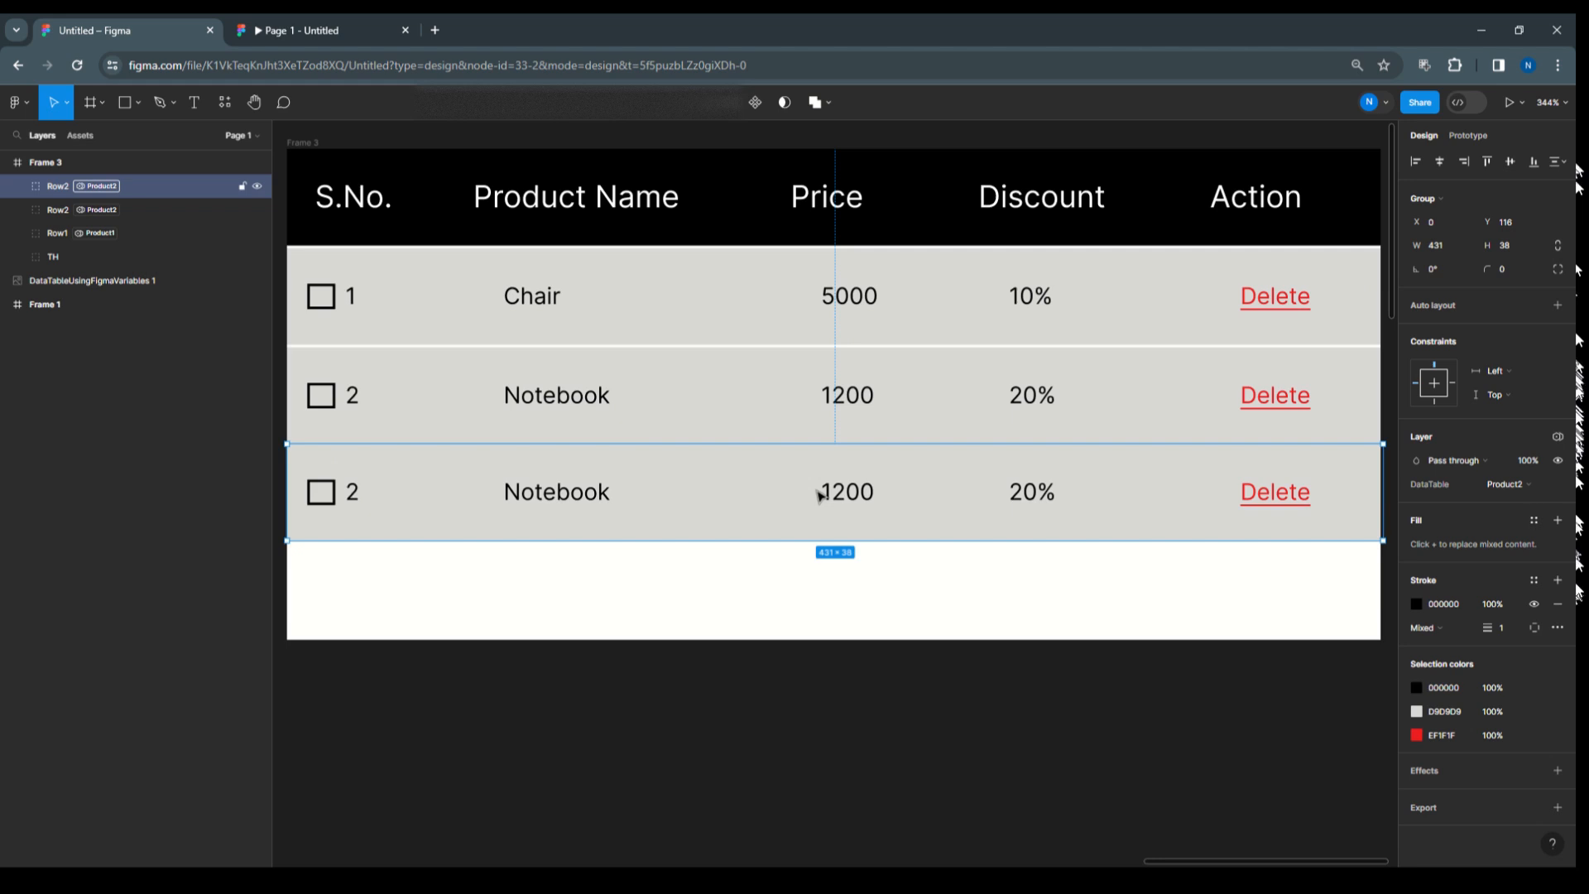
Nudge the duplicated third table row down to Y 117 and rename its group Row3.
key(Down)
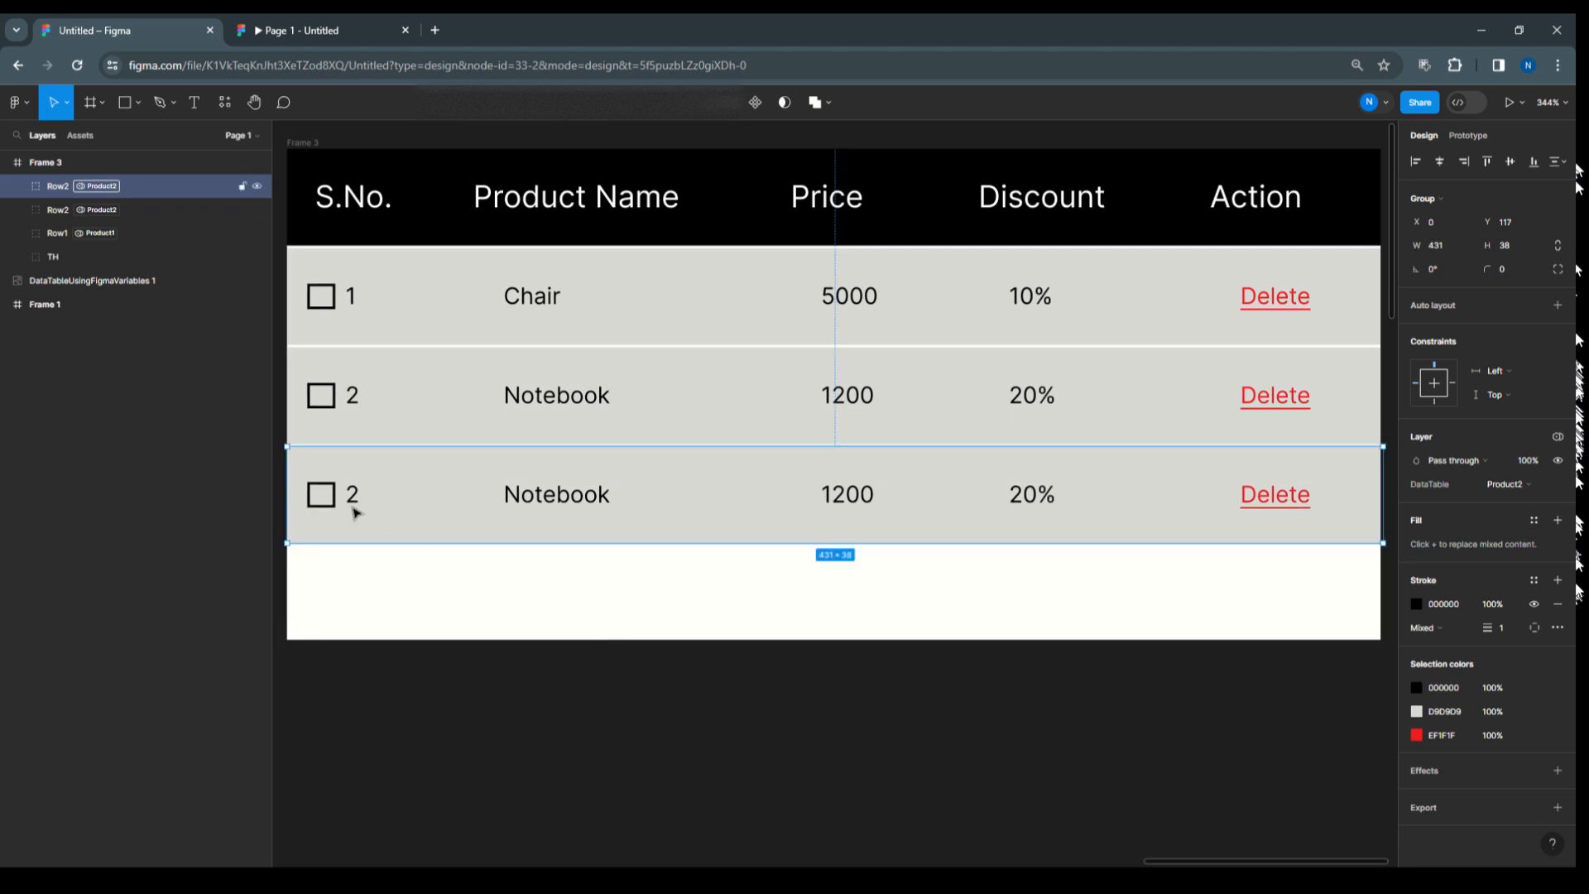
double_click(65, 188)
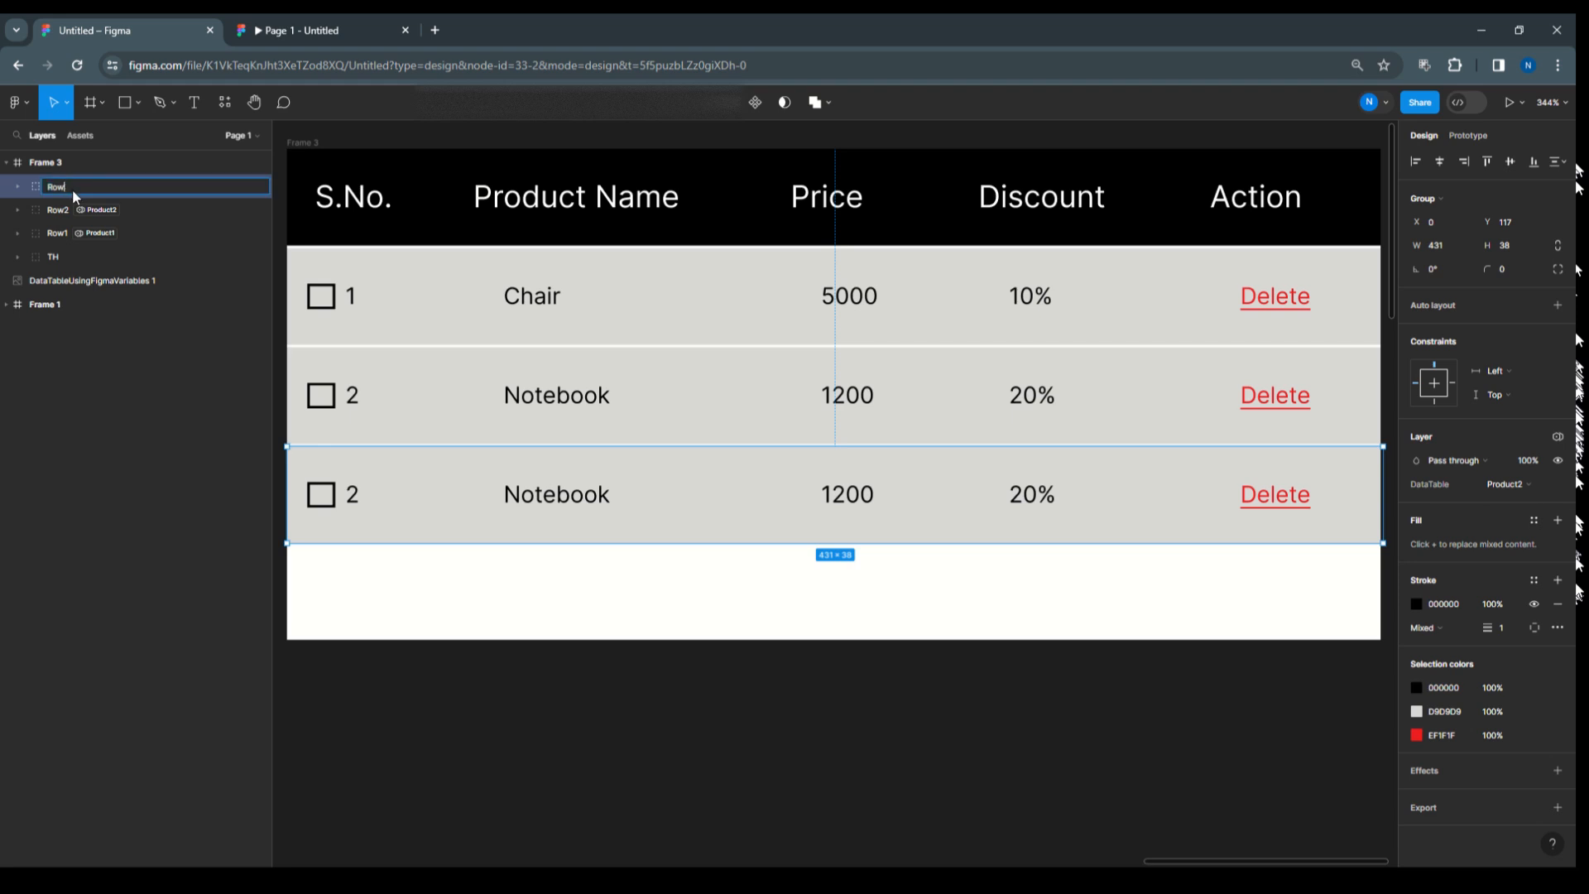
click(16, 187)
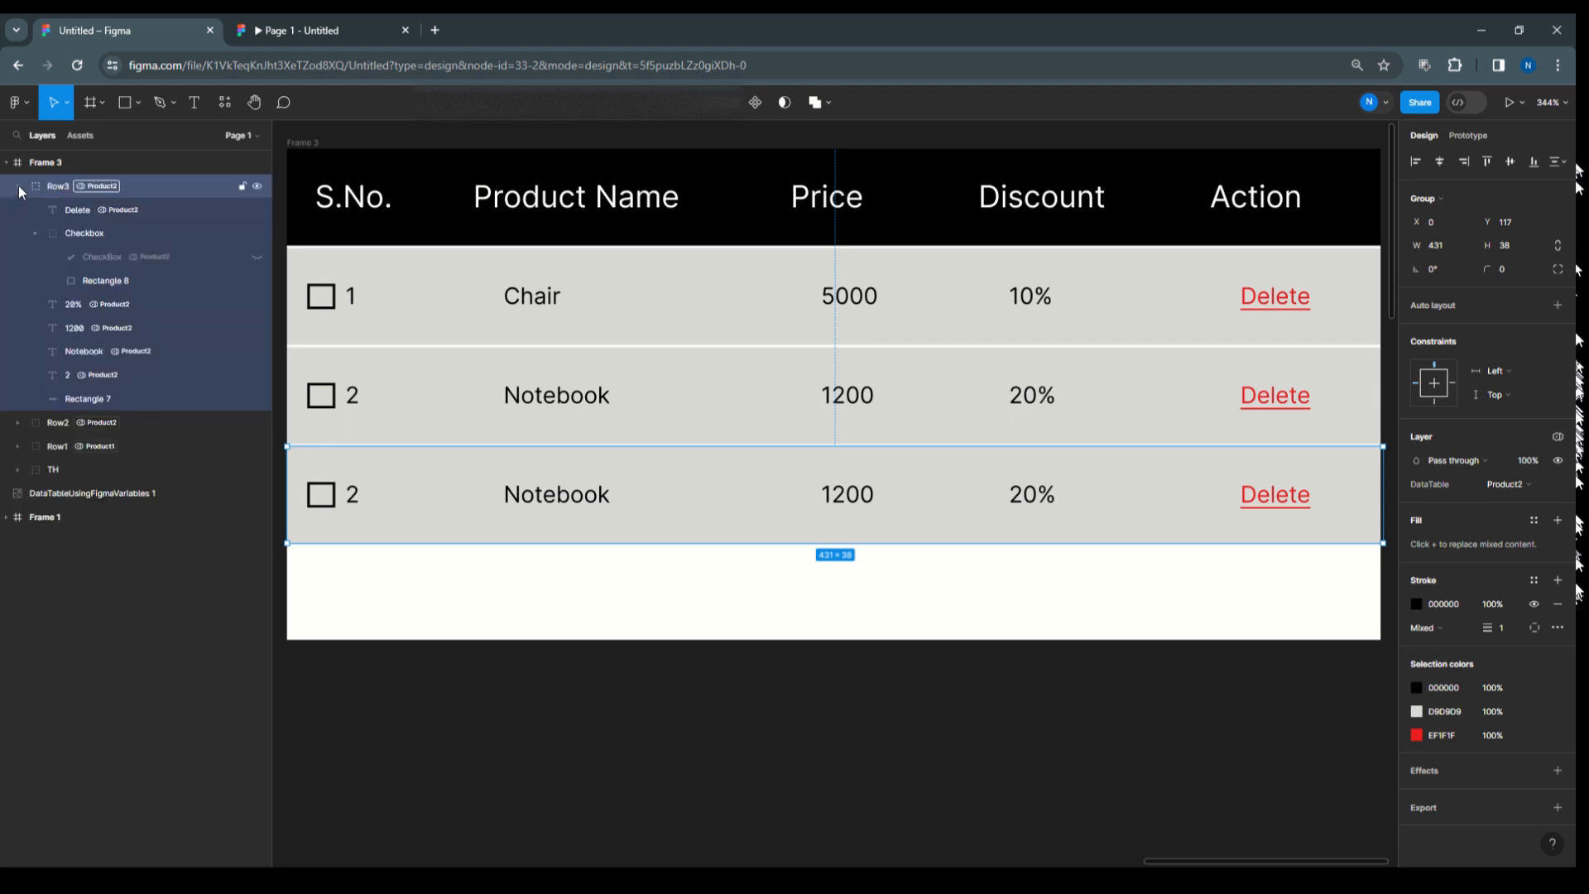
Set the DataTable variable mode to Product3 on the Row3 group, its Delete text and its checkbox tick layer.
click(1530, 485)
click(1529, 501)
click(81, 210)
click(1529, 426)
click(1531, 442)
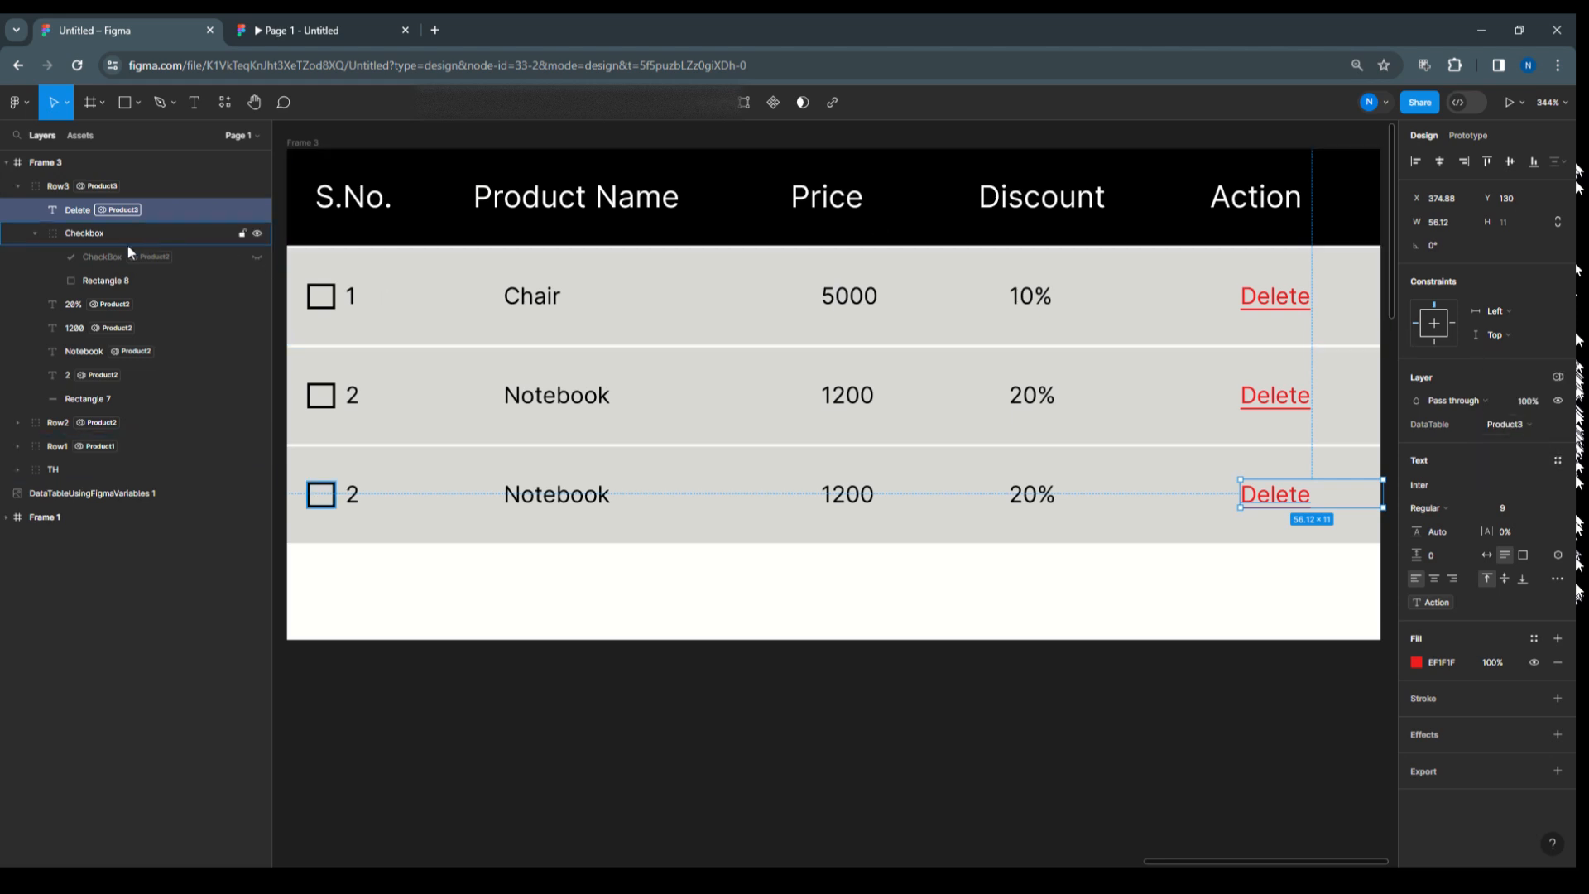
click(107, 257)
click(1533, 451)
click(1527, 465)
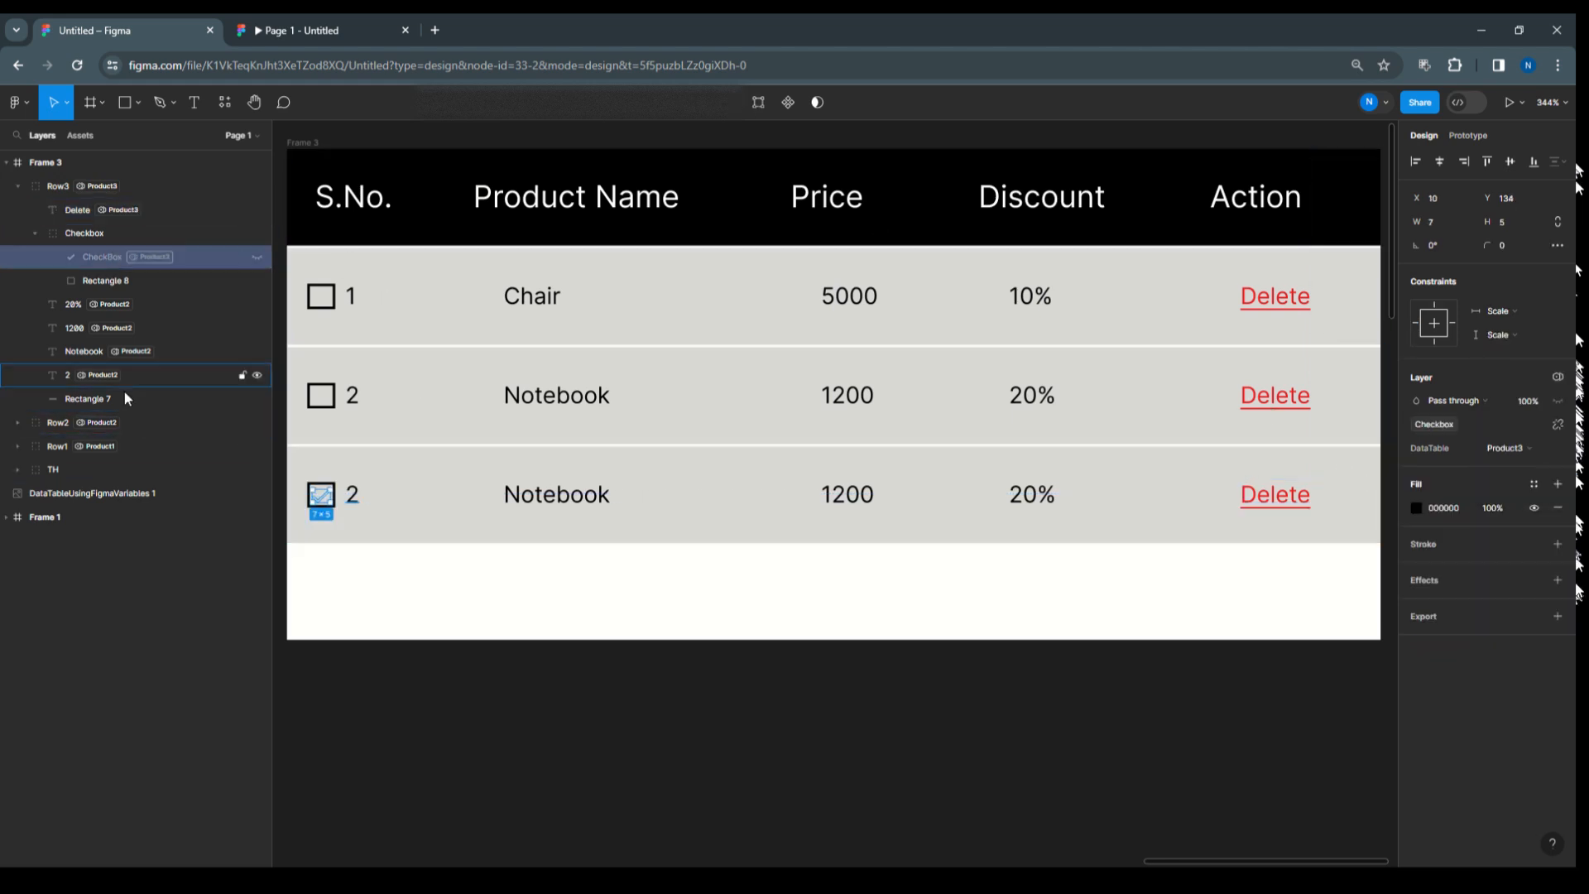
Set the DataTable mode to Product3 for Row3's discount, price, product name and serial number texts together.
click(144, 303)
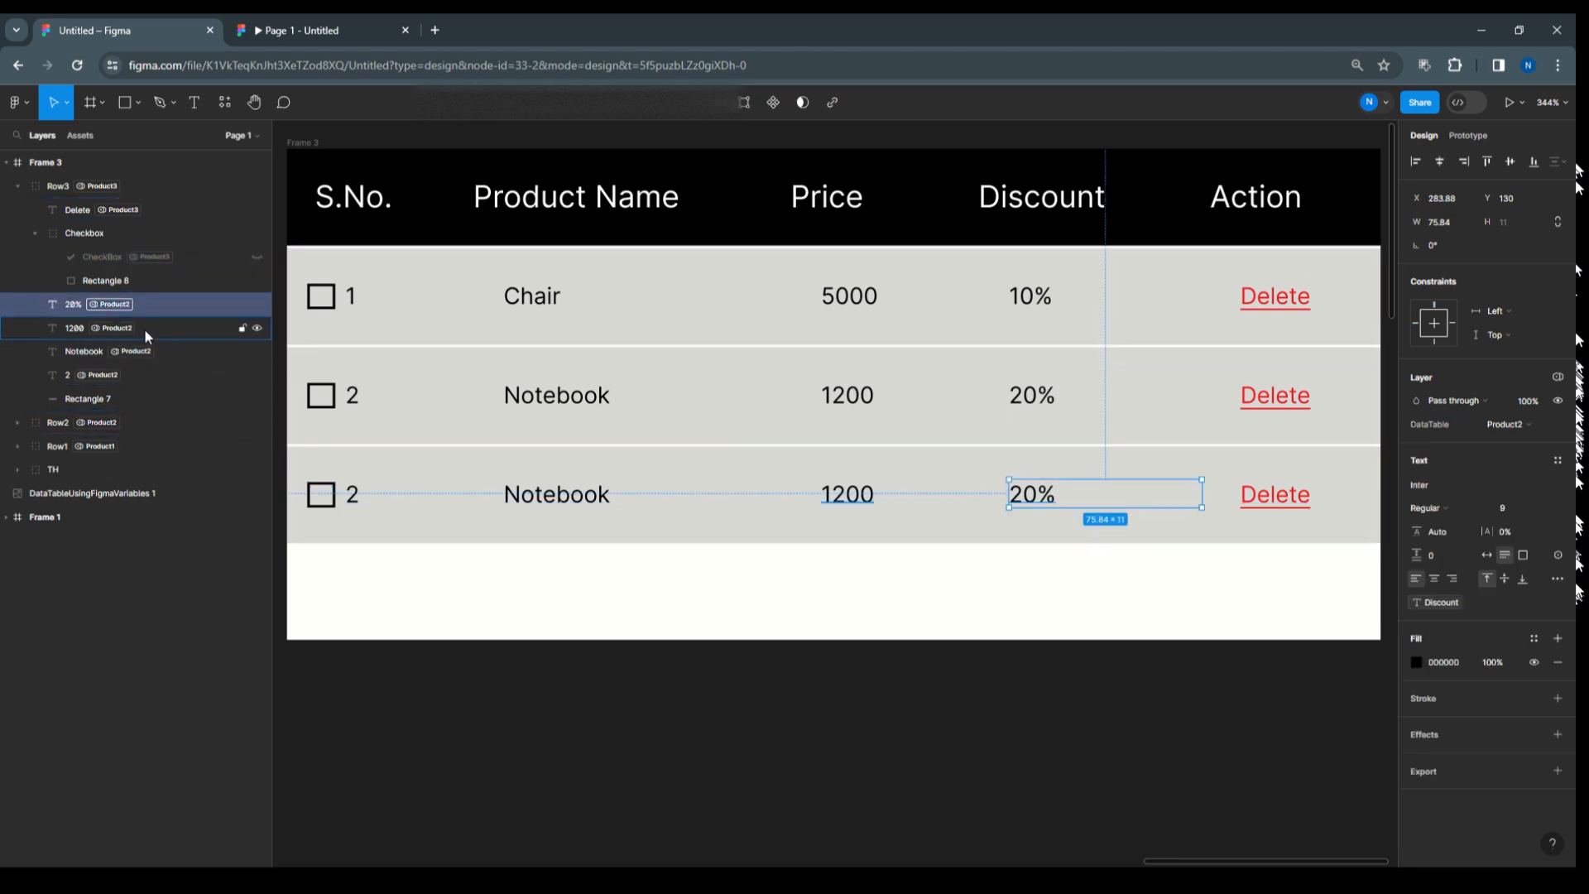
shift+click(144, 328)
shift+click(157, 351)
shift+click(151, 371)
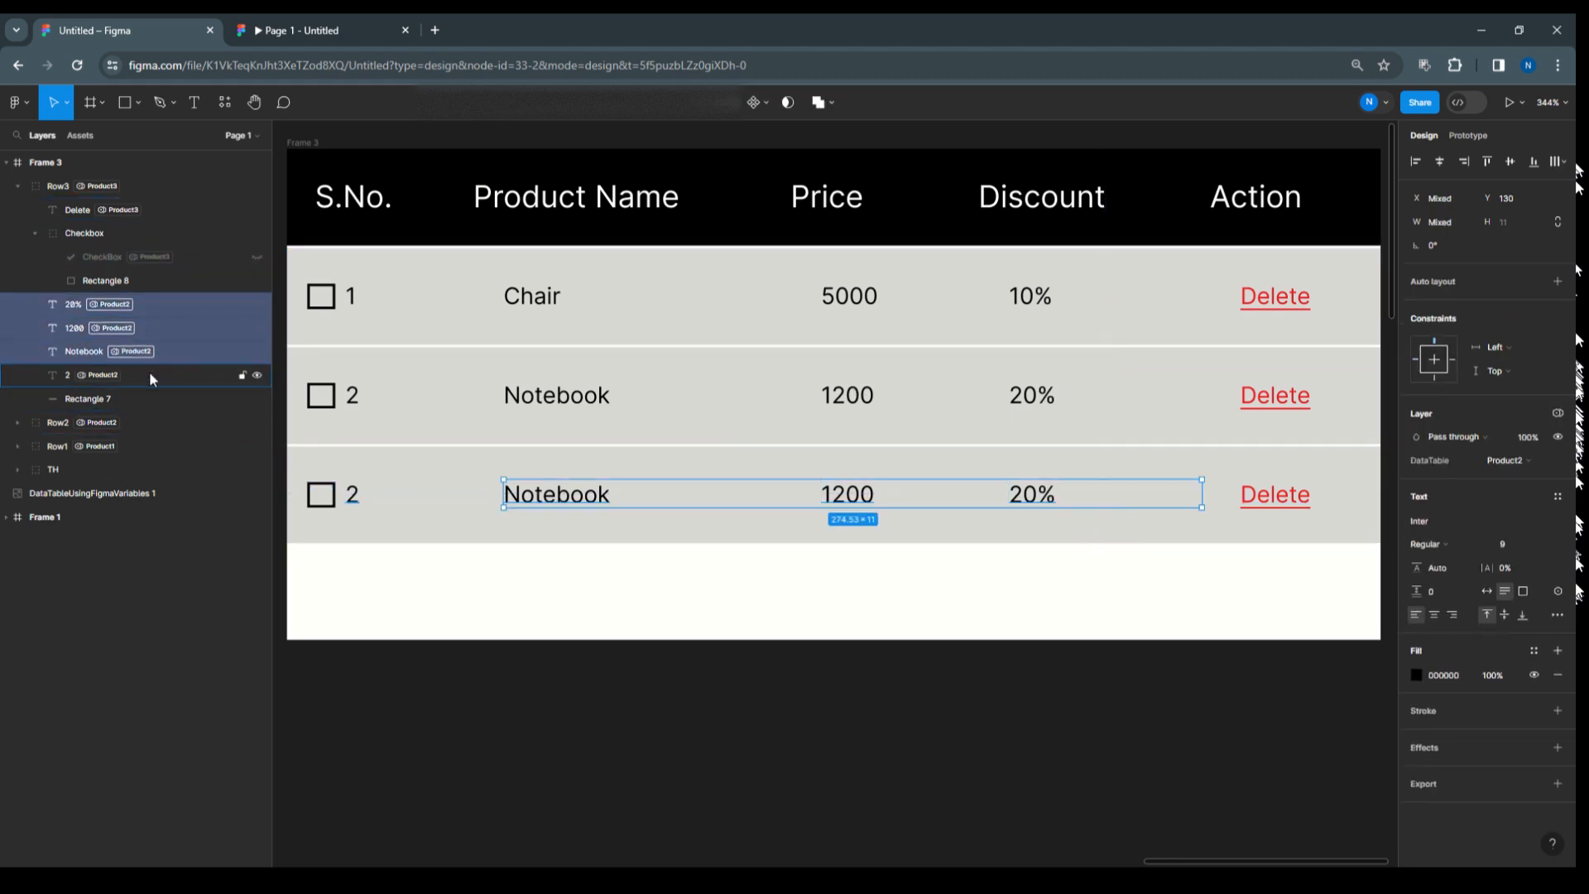
click(1523, 461)
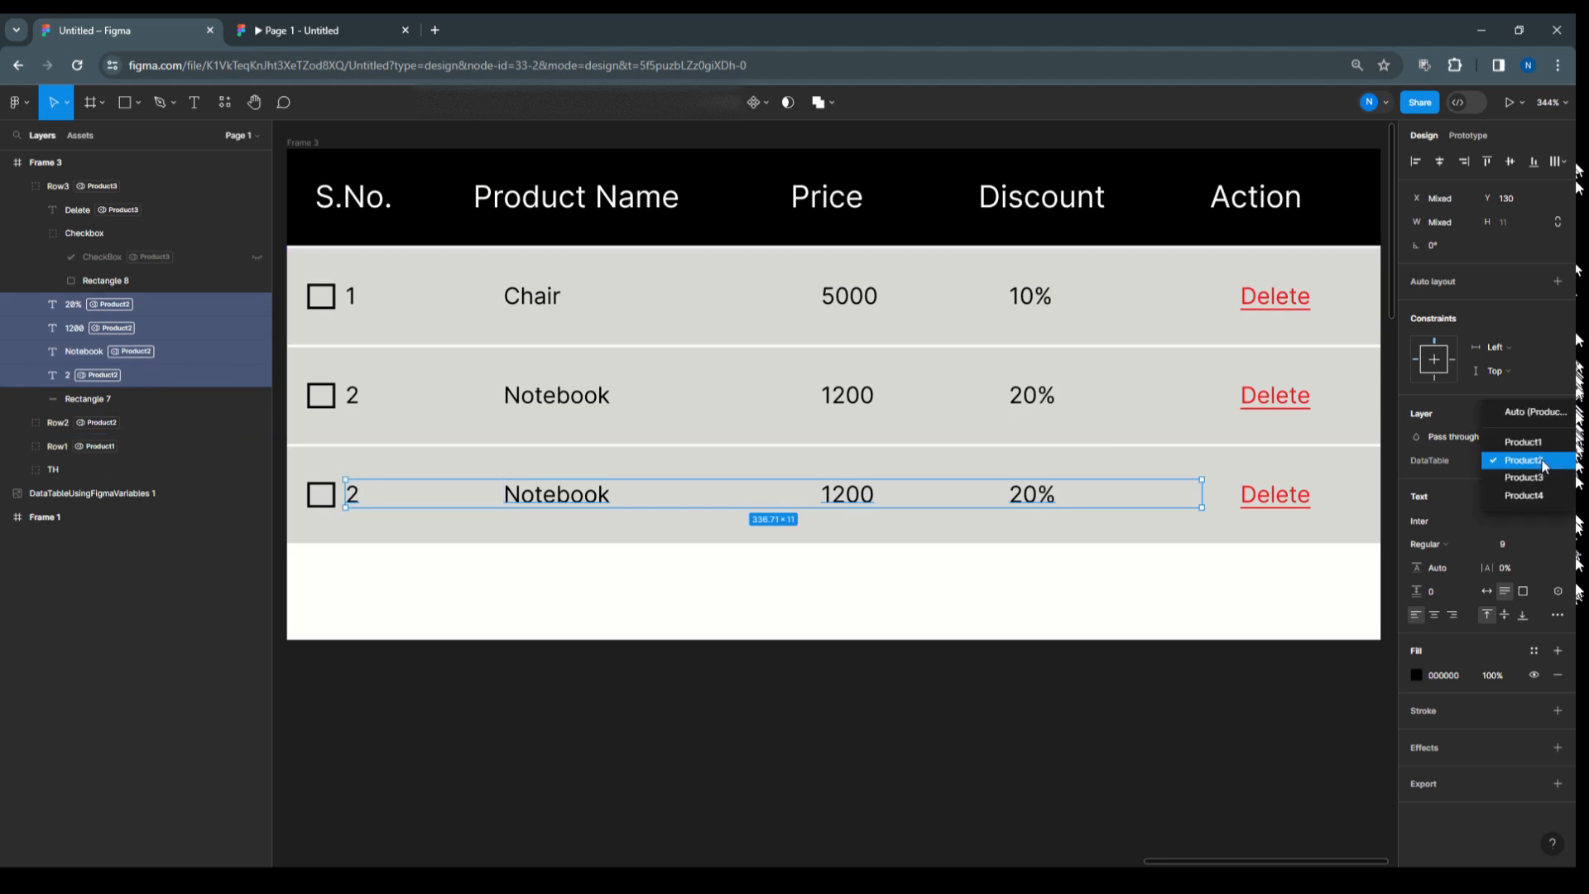
click(1528, 478)
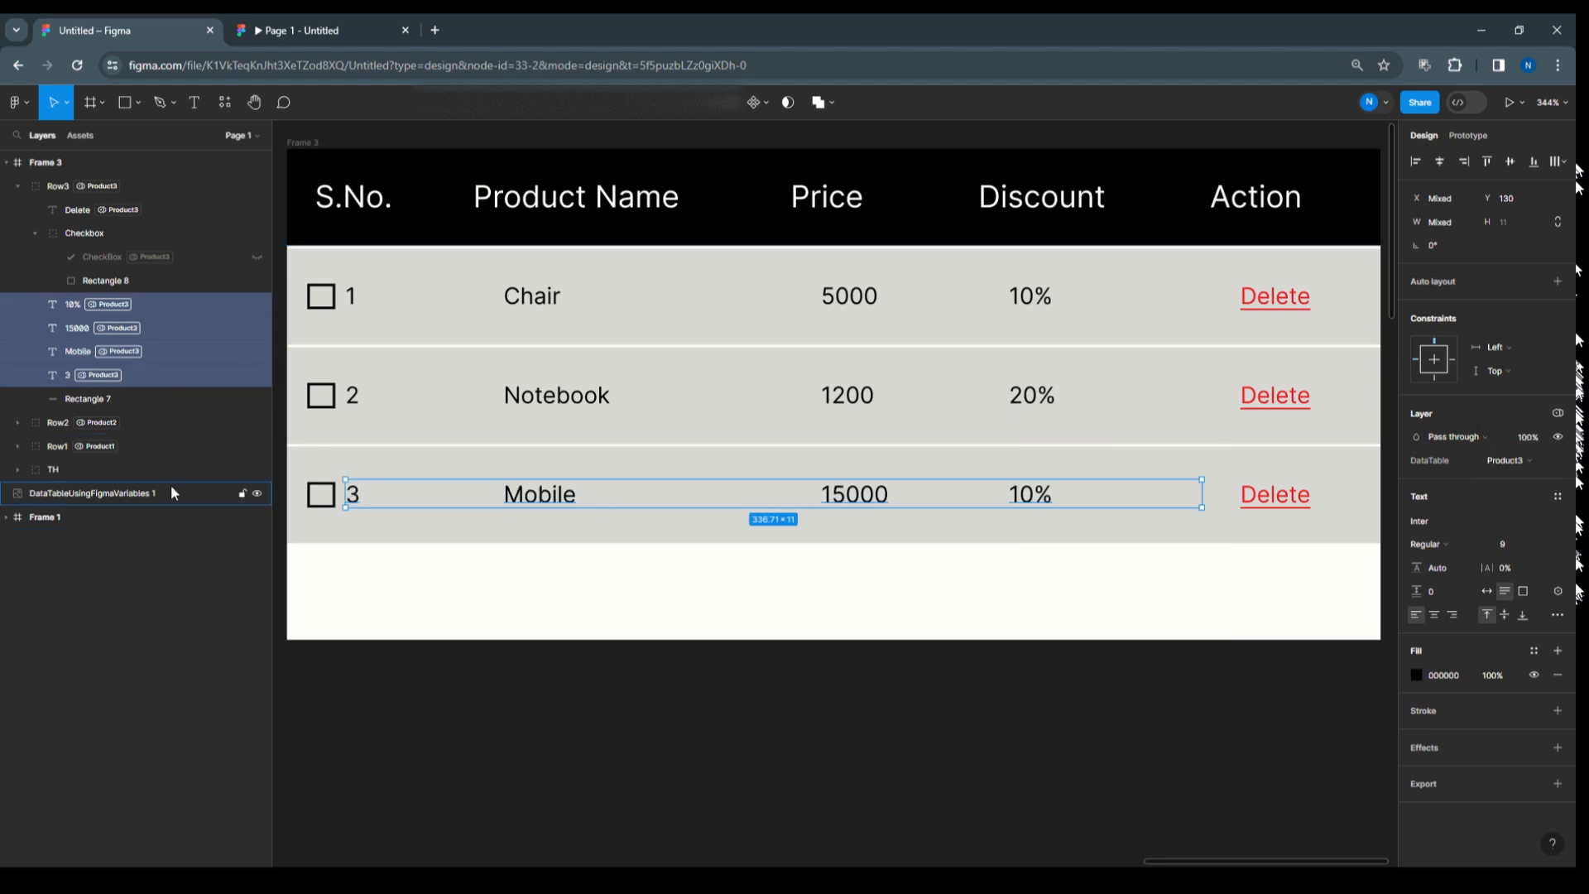
Duplicate the whole Row3 group directly below itself at Y 156 as the fourth table row.
click(19, 187)
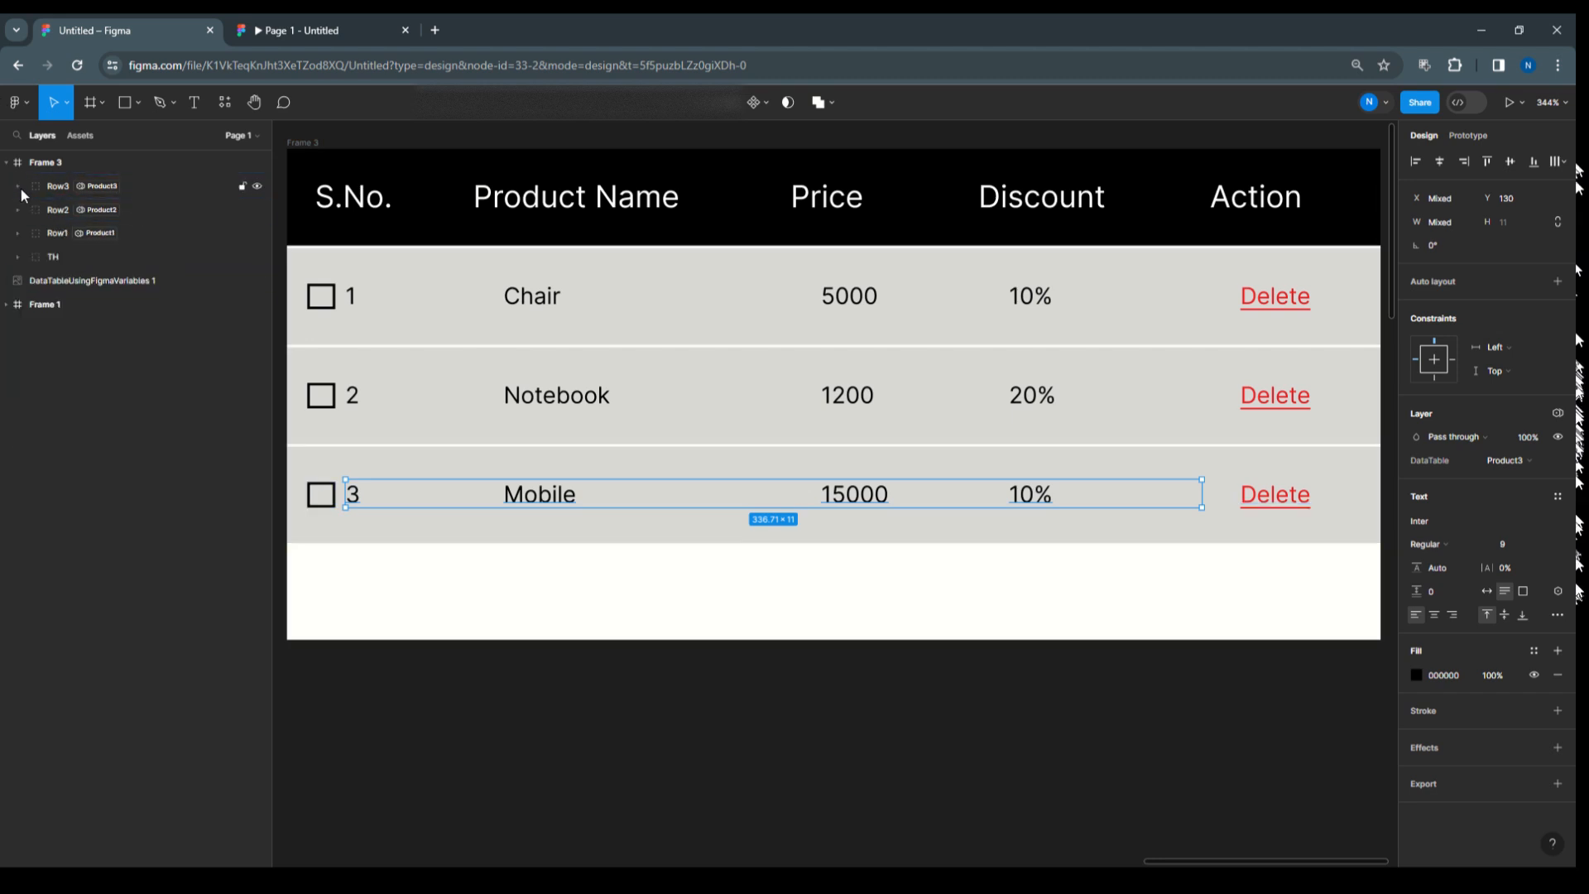
click(64, 186)
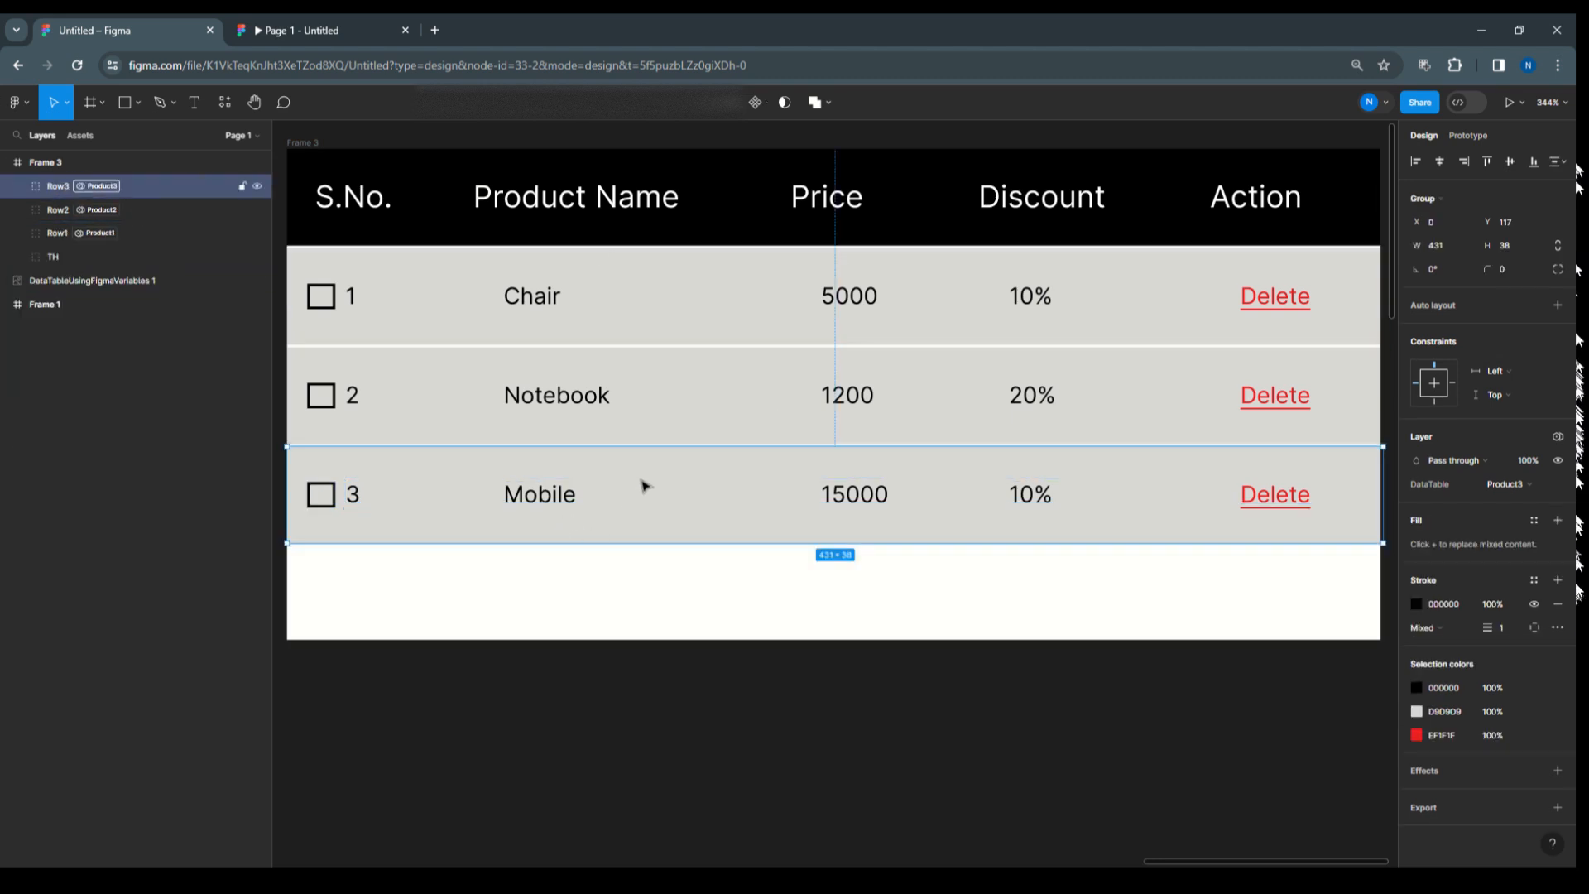
drag(645, 484, 646, 578)
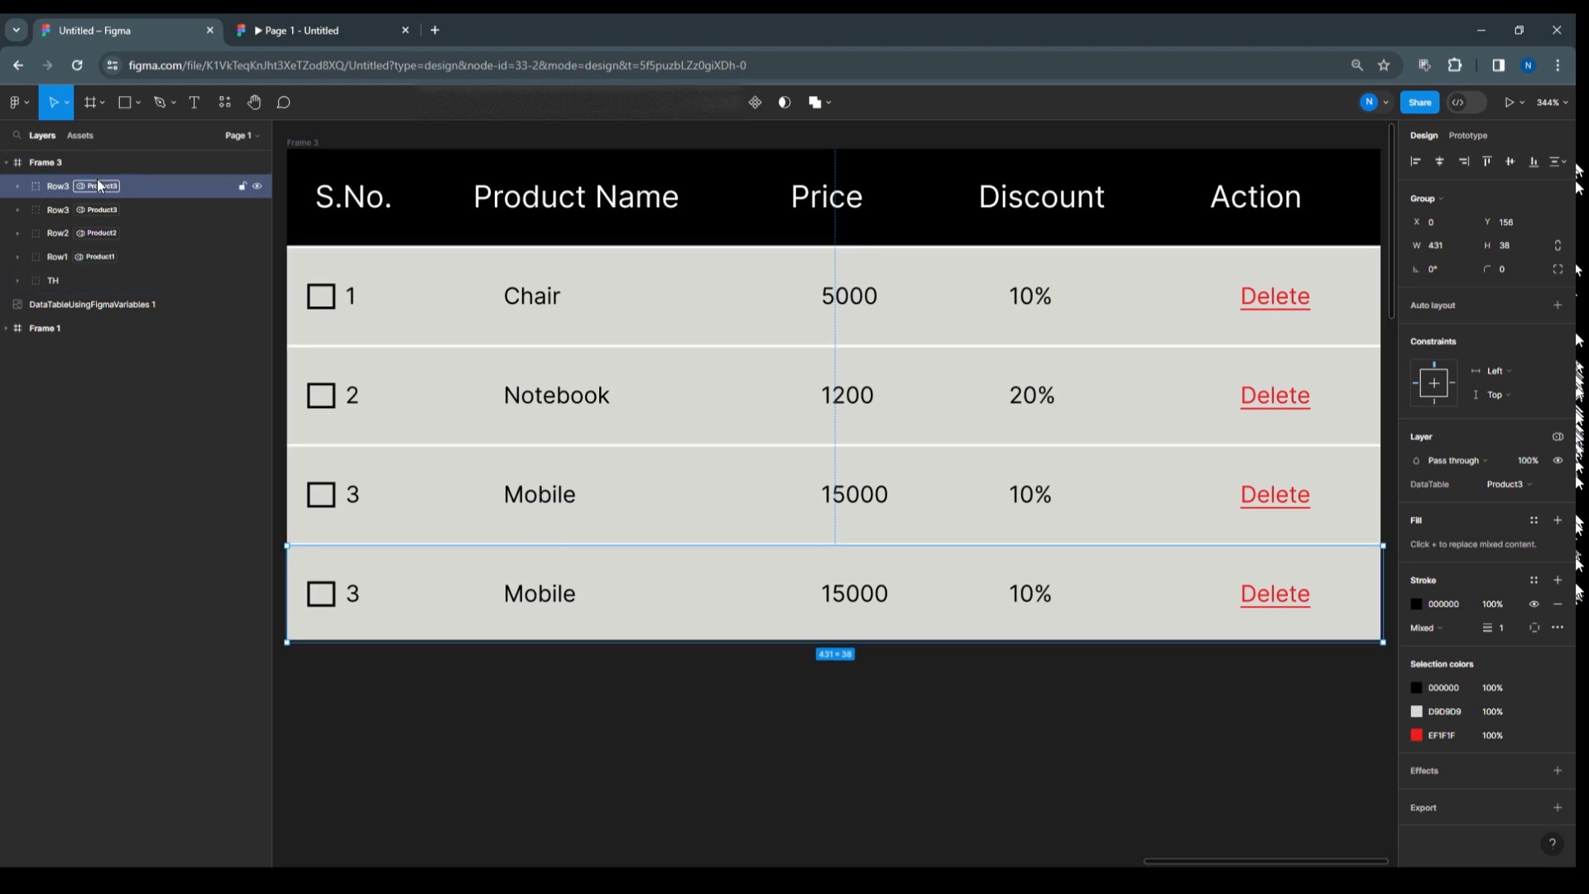
Set the duplicated group's DataTable mode to Product4 and rename the group Row4.
click(1531, 488)
click(1530, 505)
double_click(65, 187)
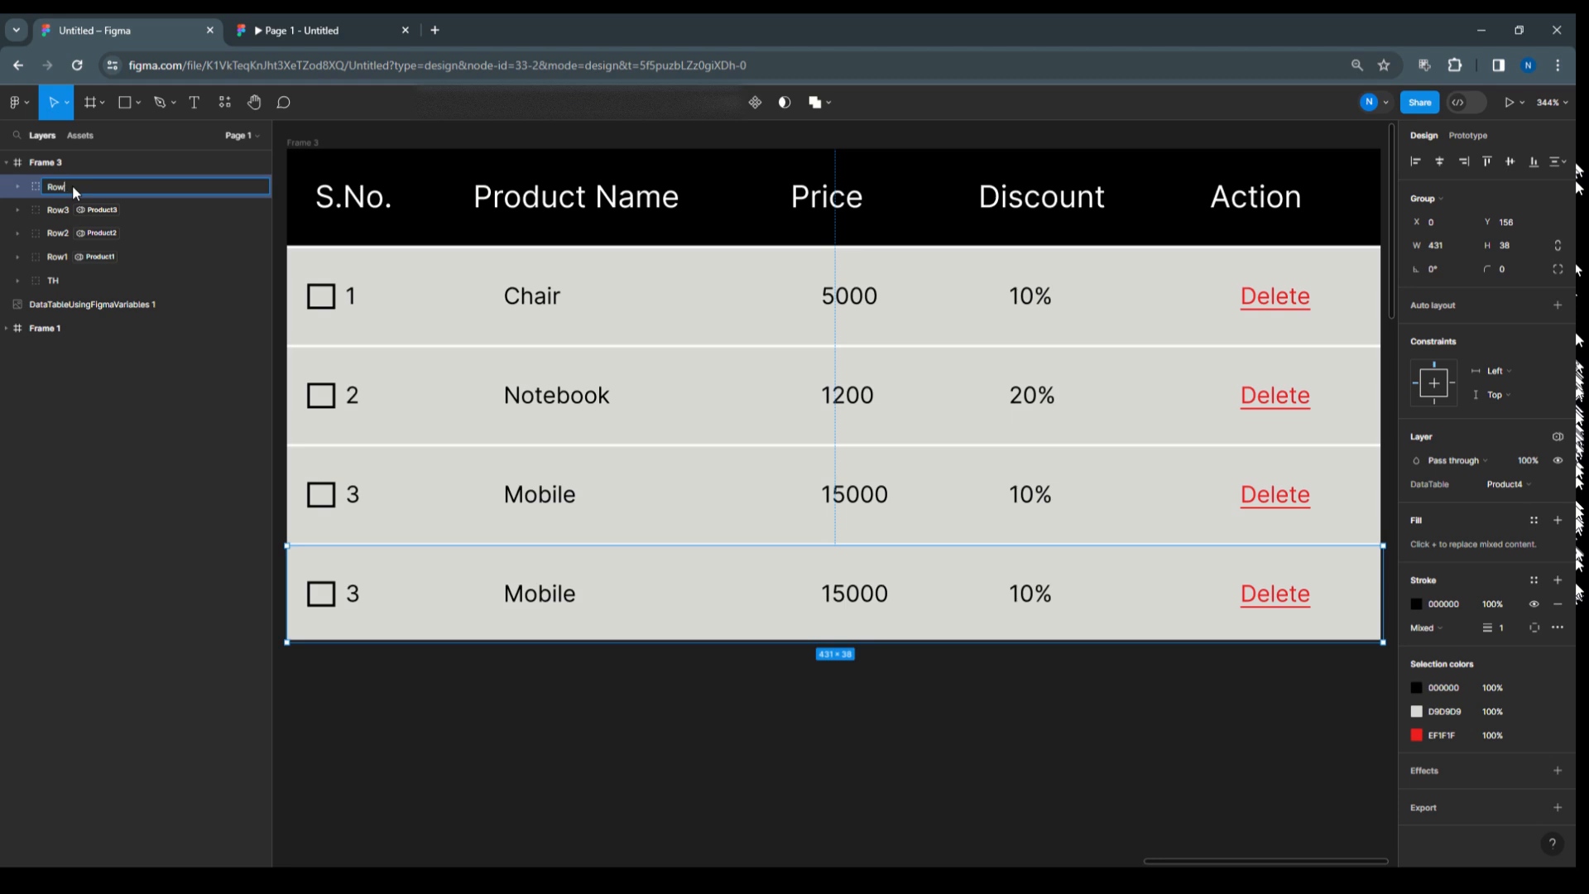
Set the DataTable mode to Product4 for Row4's four data texts, checkbox tick and Delete text together.
click(20, 187)
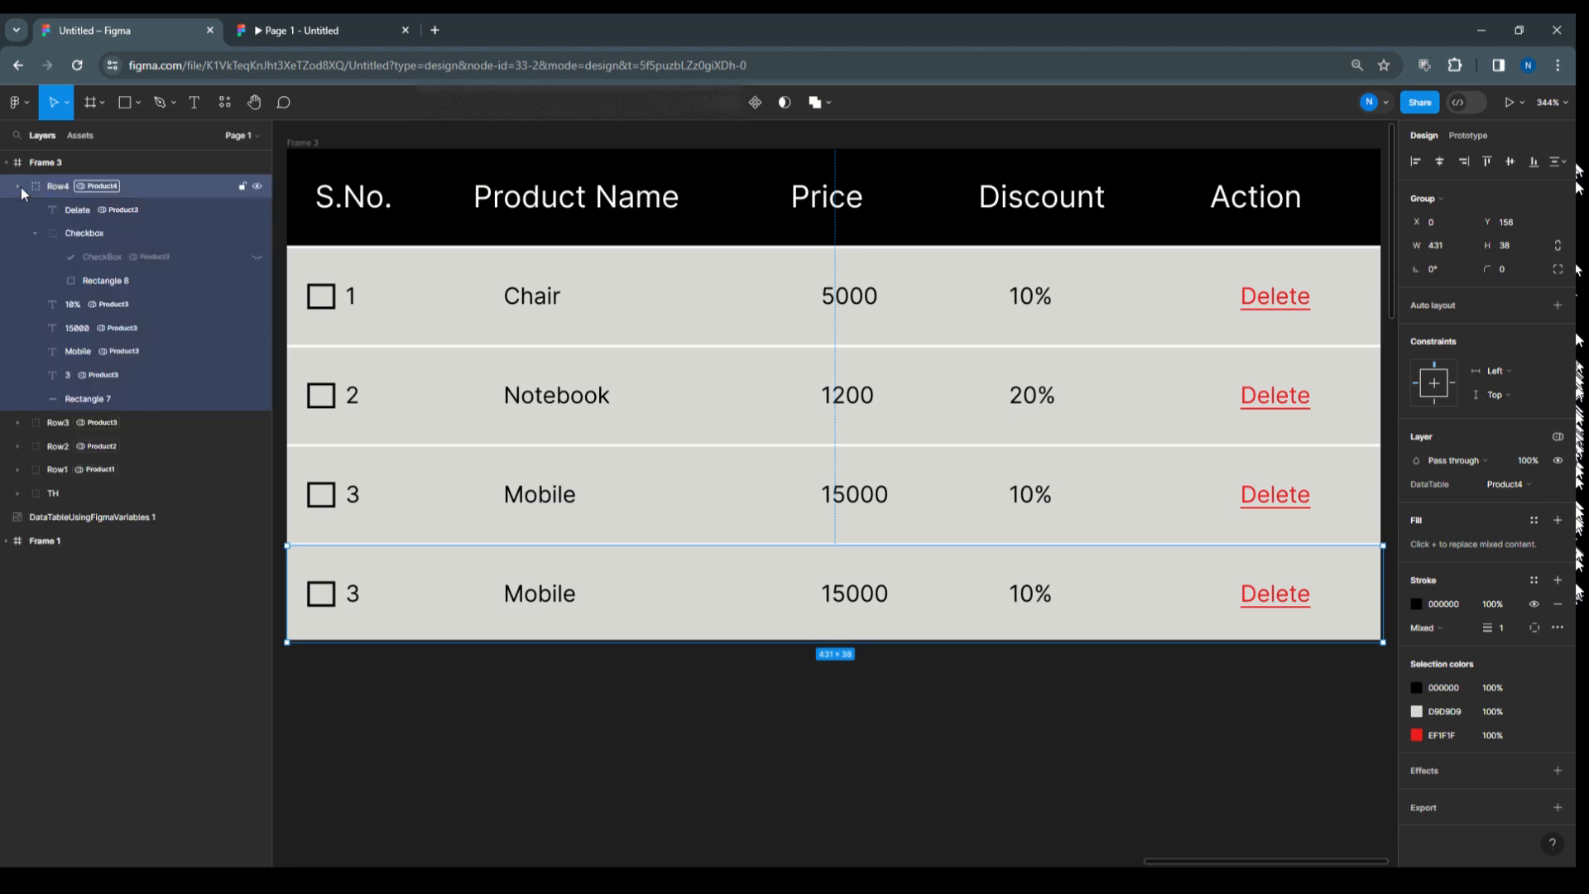
click(107, 377)
shift+click(161, 351)
shift+click(161, 329)
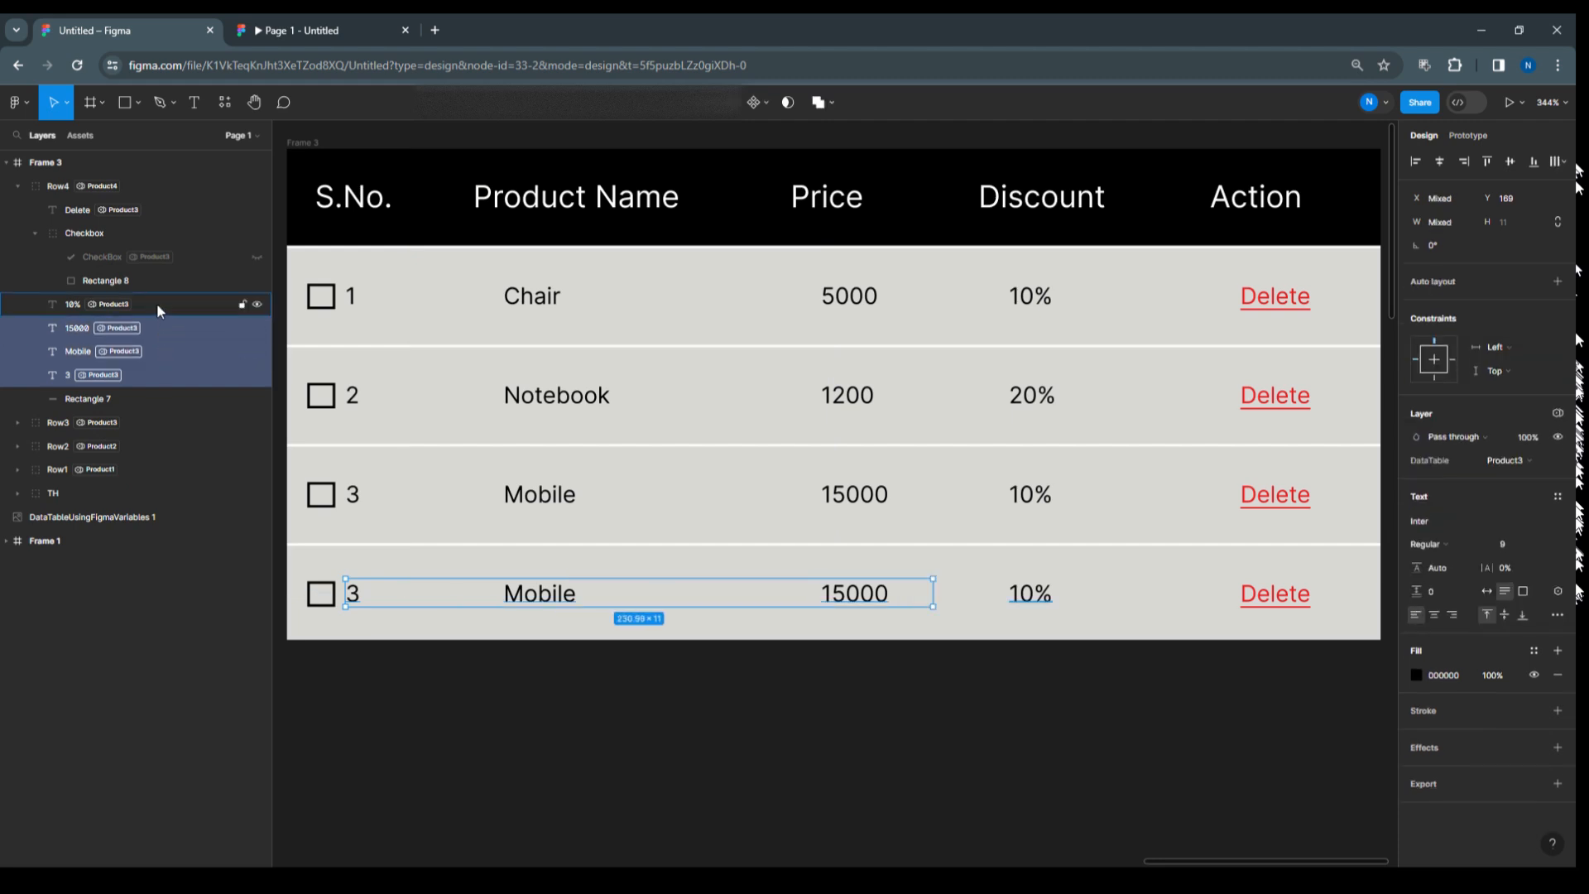
shift+click(156, 304)
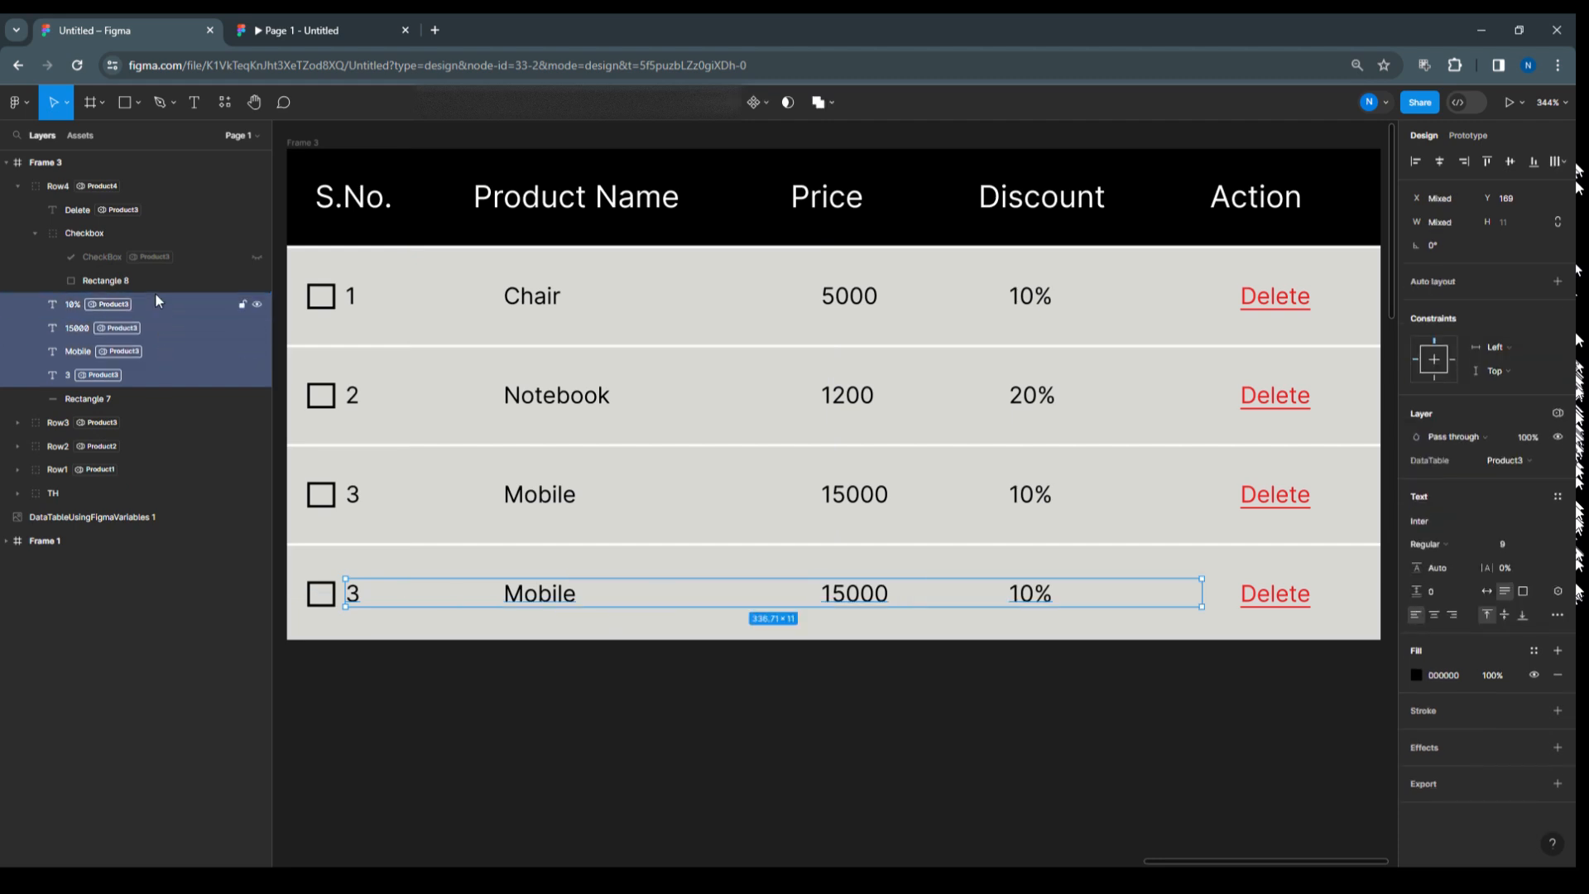
shift+click(205, 252)
shift+click(157, 208)
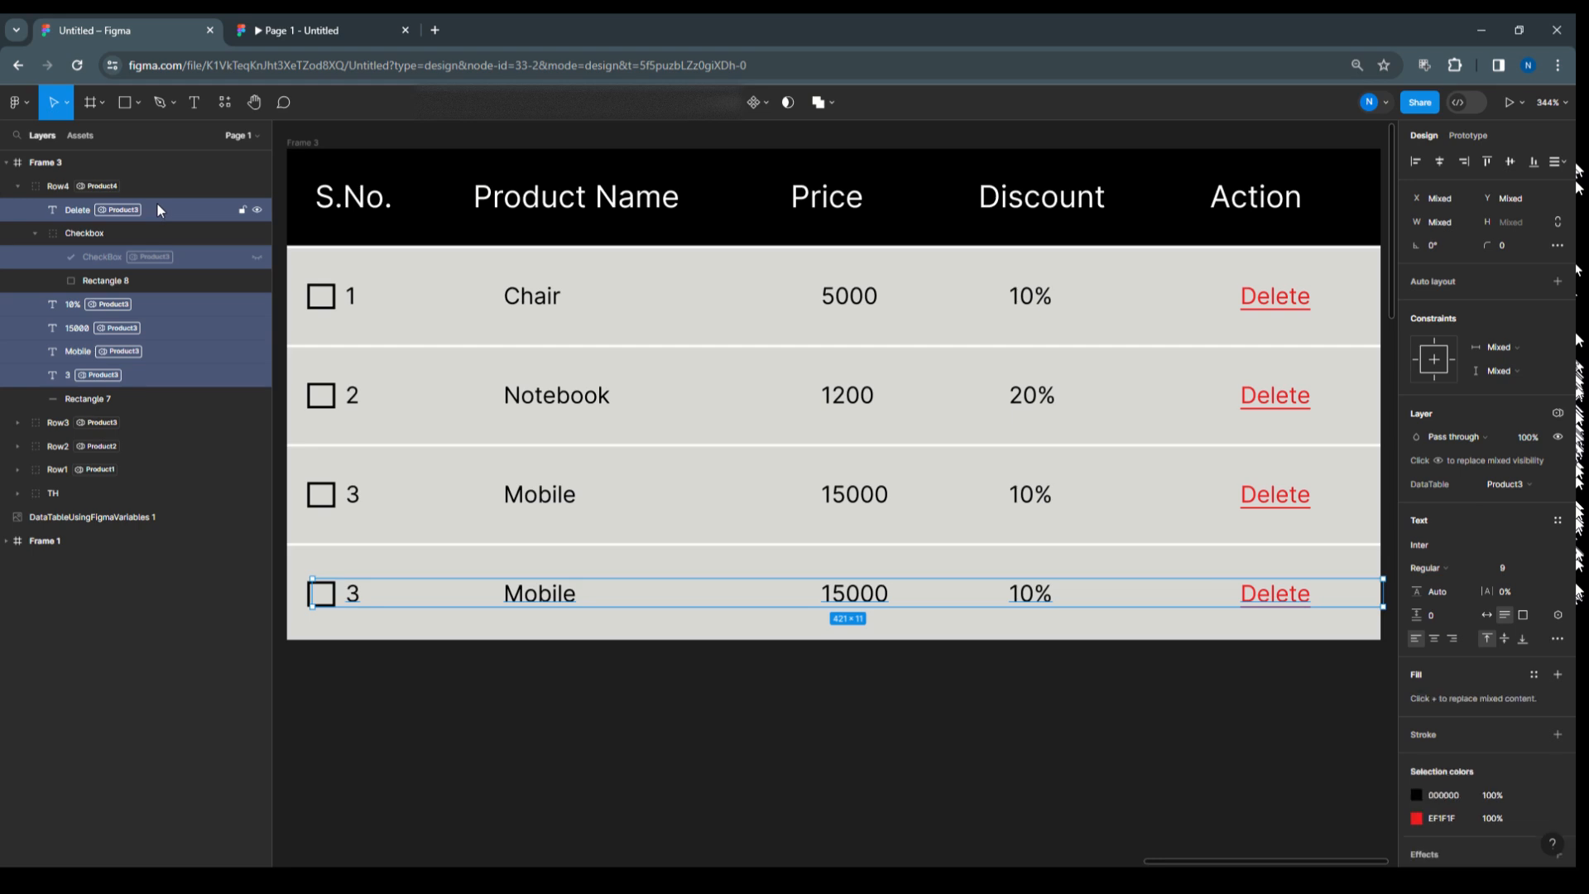
click(1518, 488)
click(1517, 499)
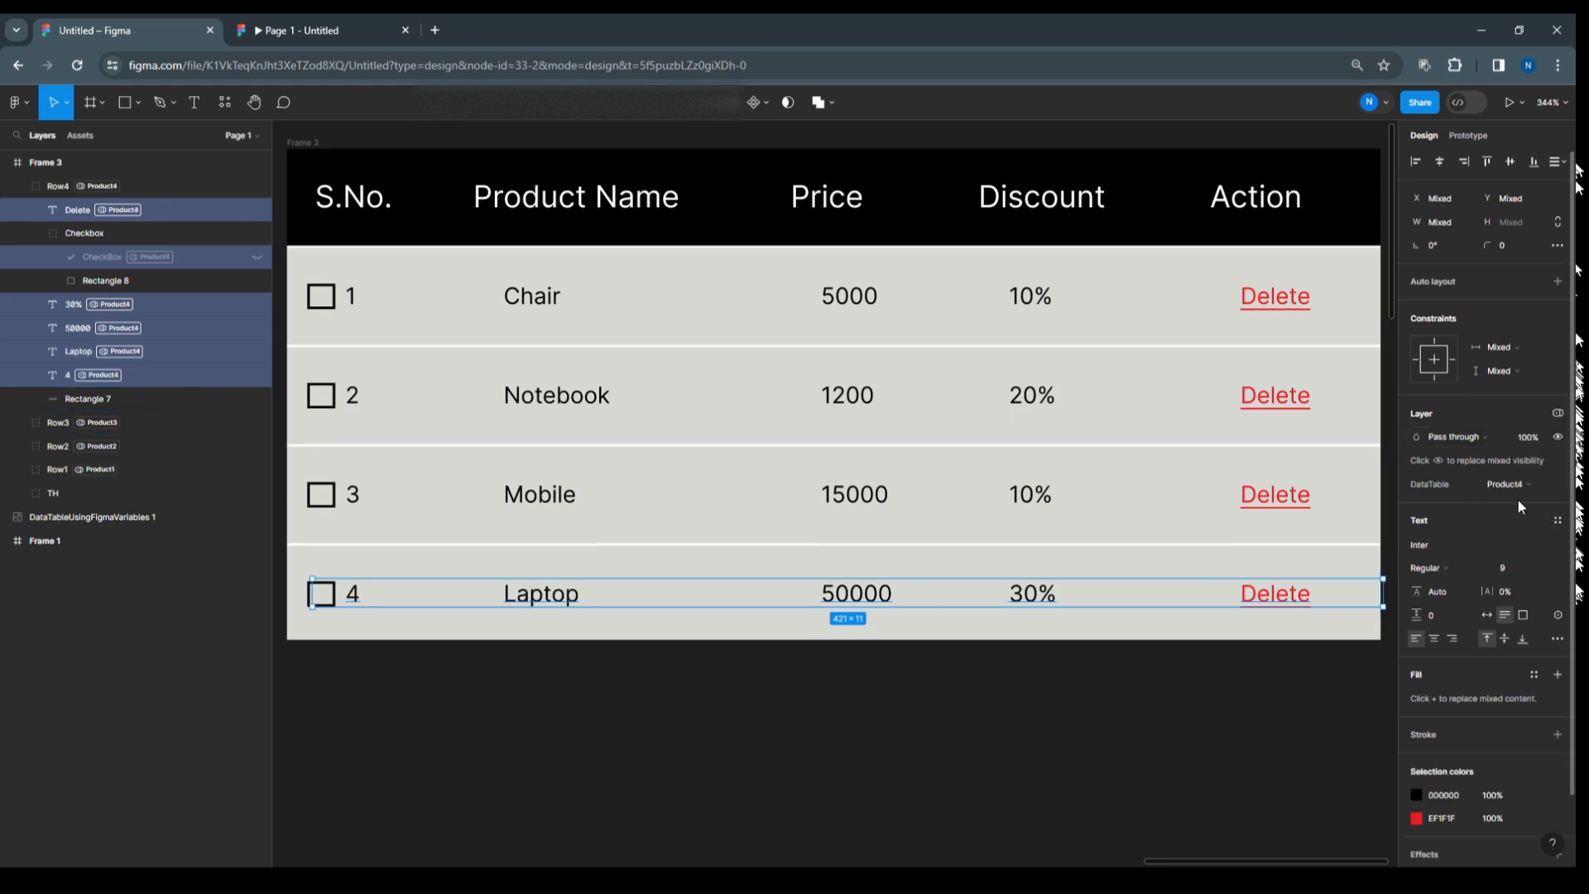
click(832, 786)
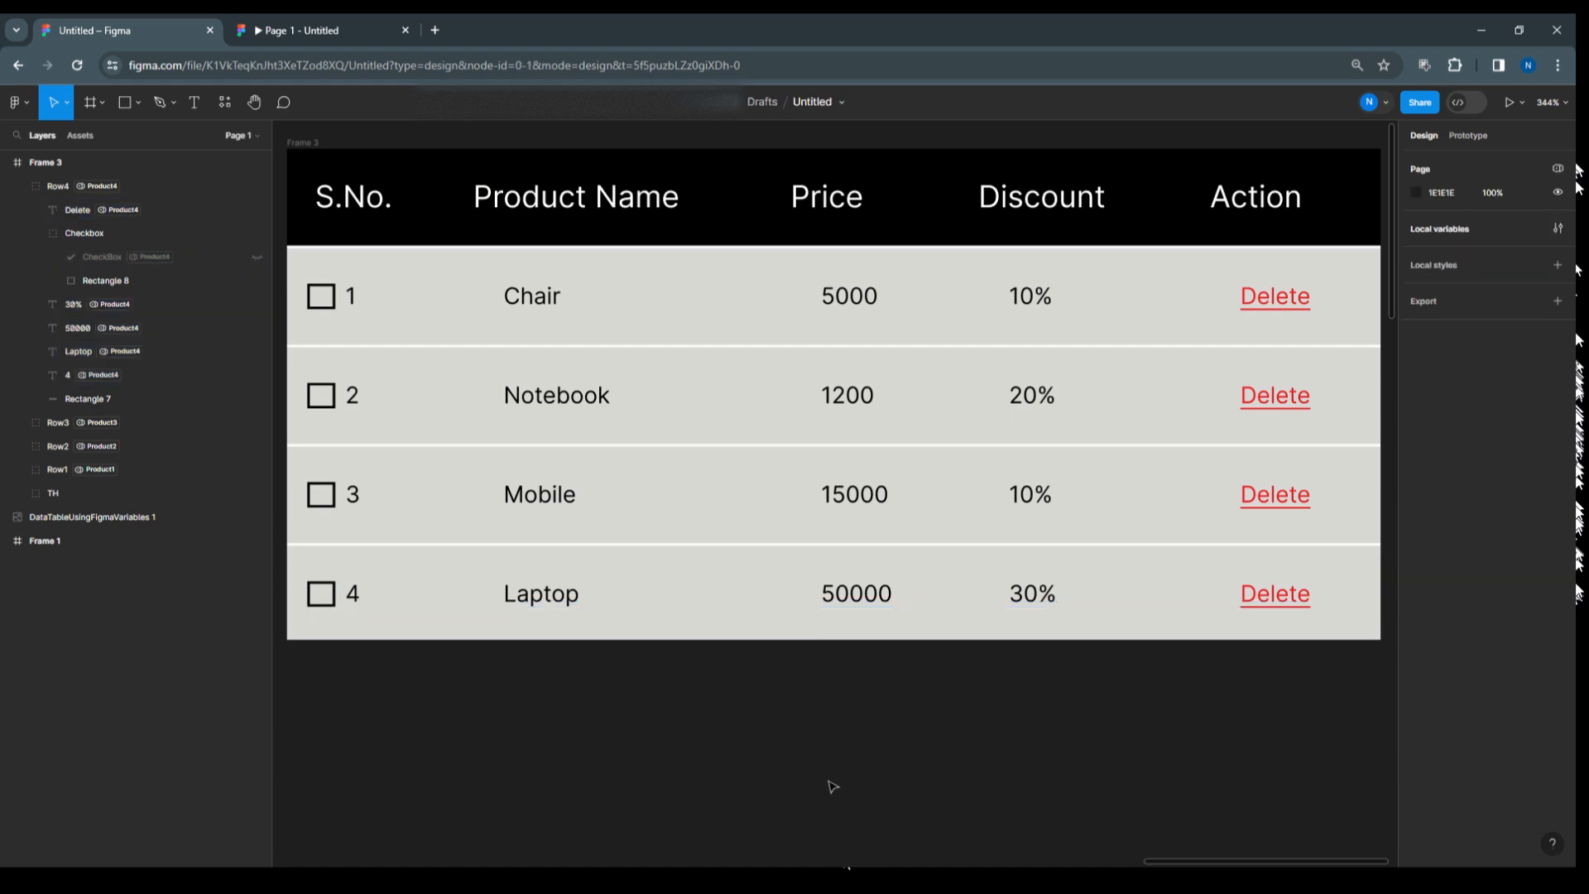
Present Frame 3 as a prototype and scale the preview to fit the screen.
scroll(753, 739, down, 2)
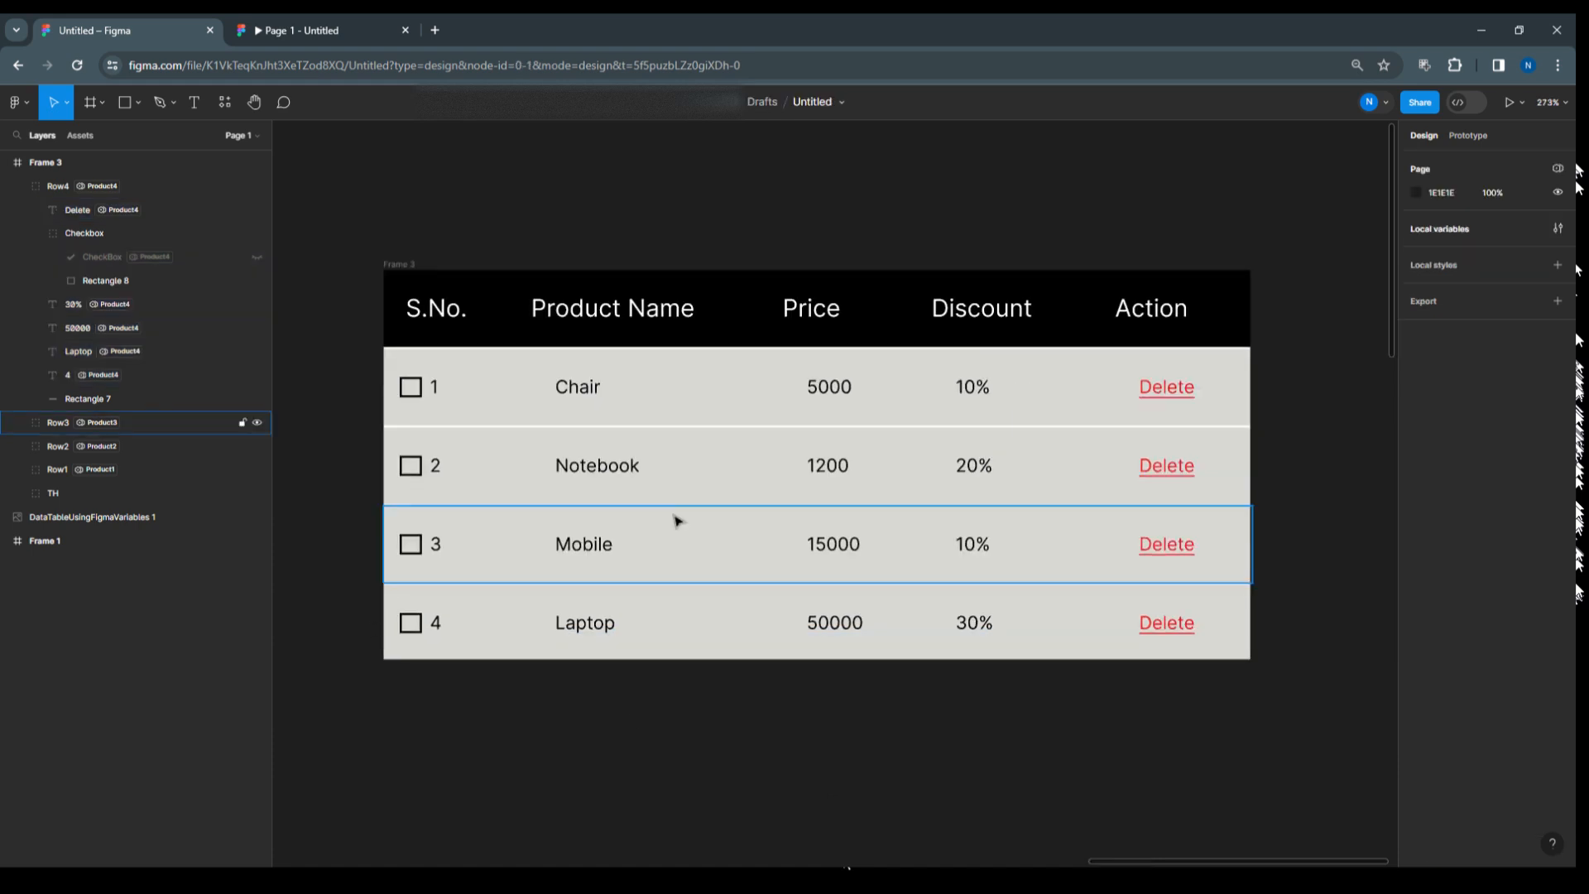
click(407, 266)
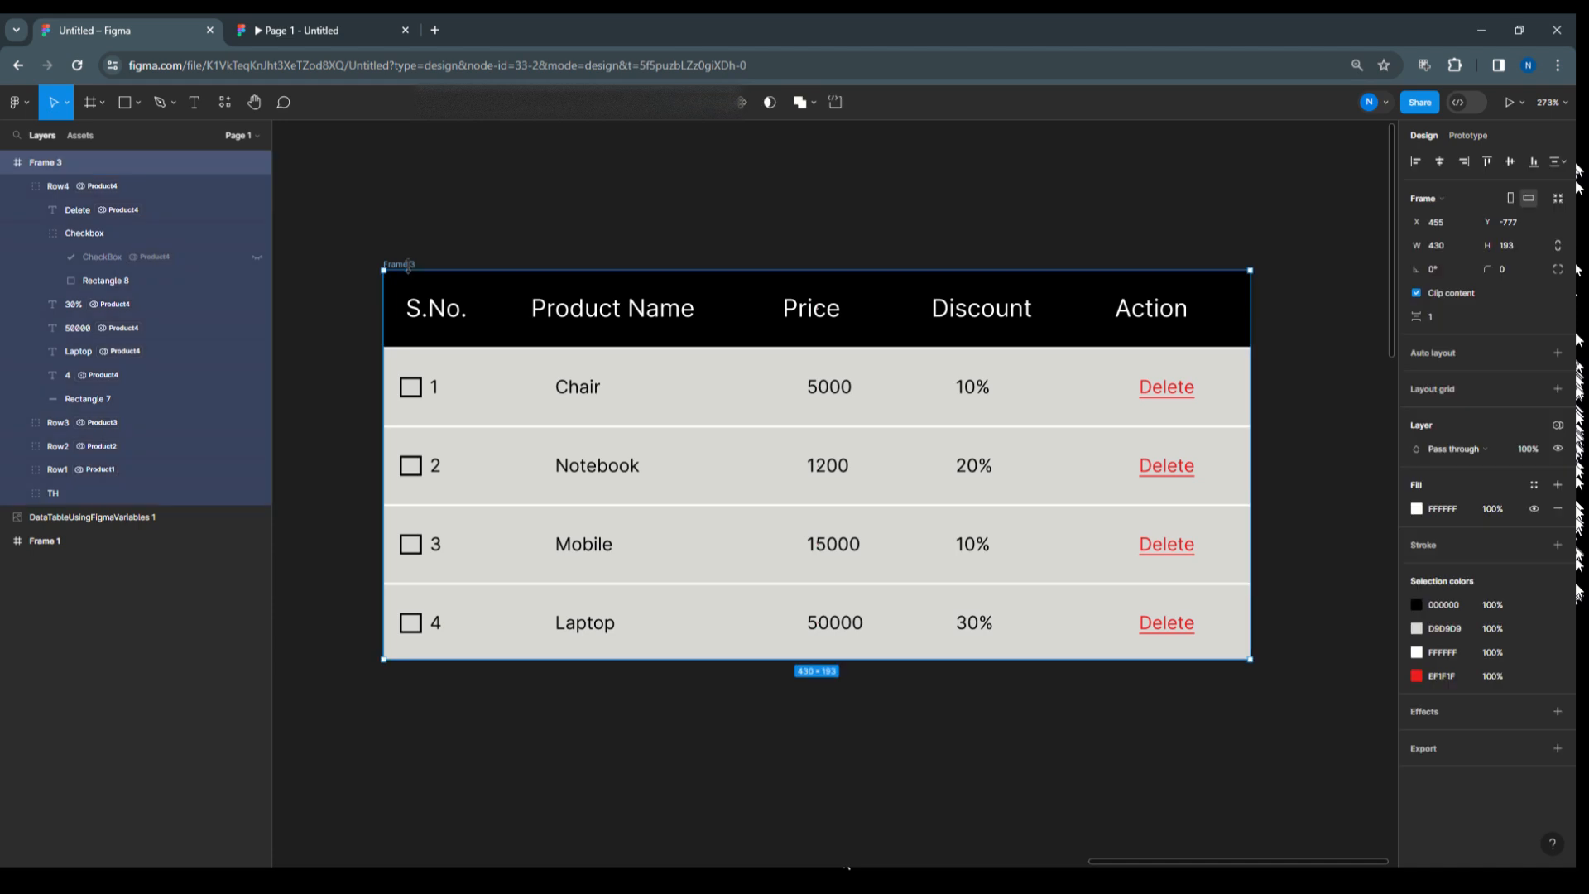
click(1522, 103)
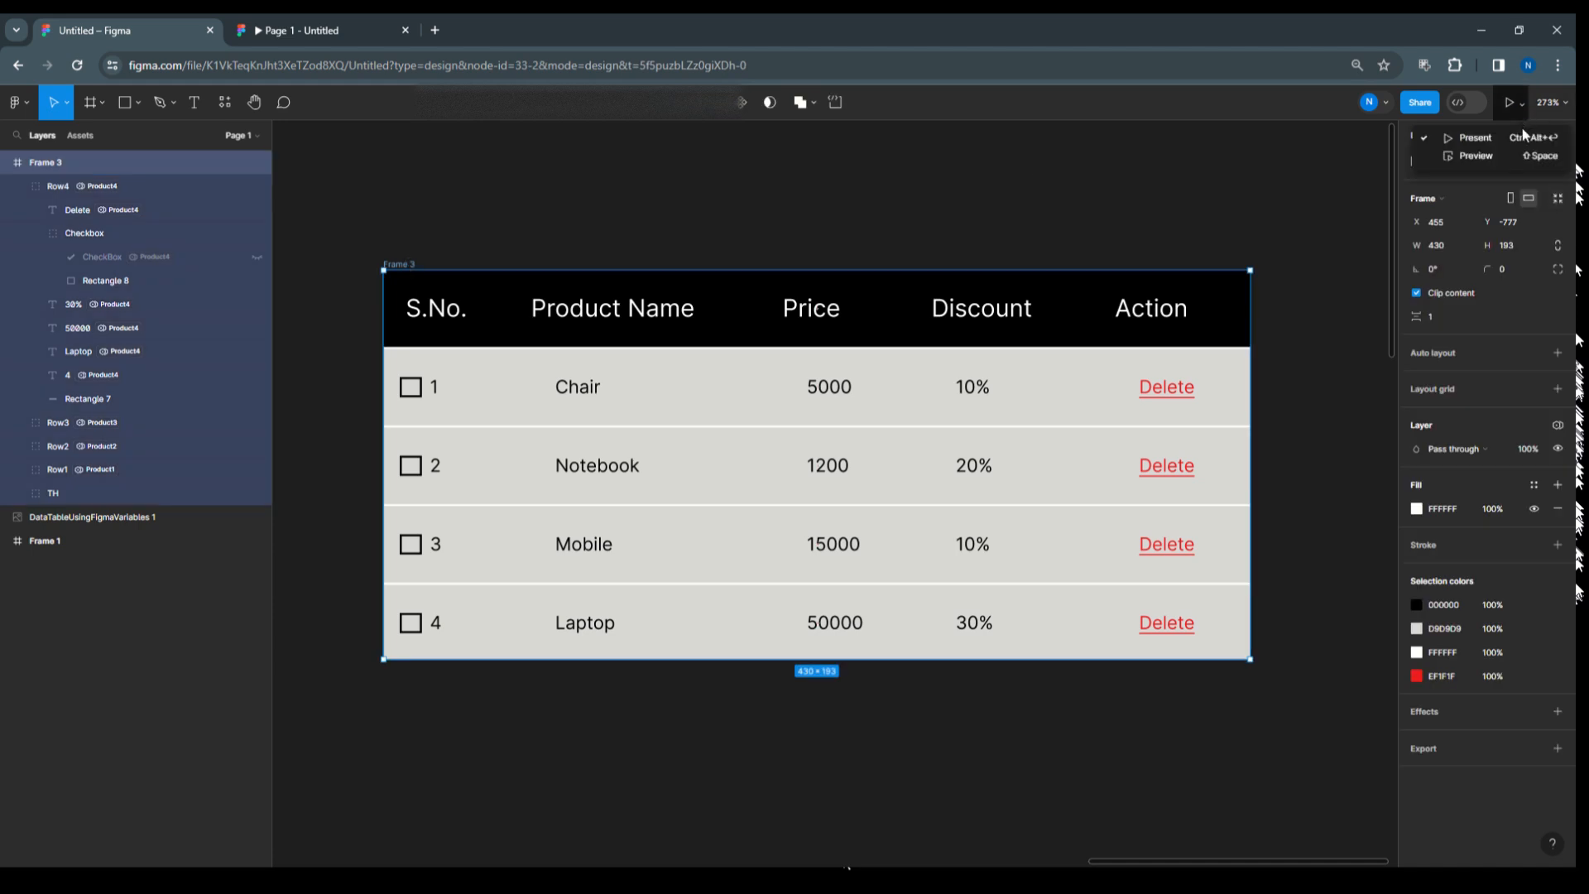
click(1526, 136)
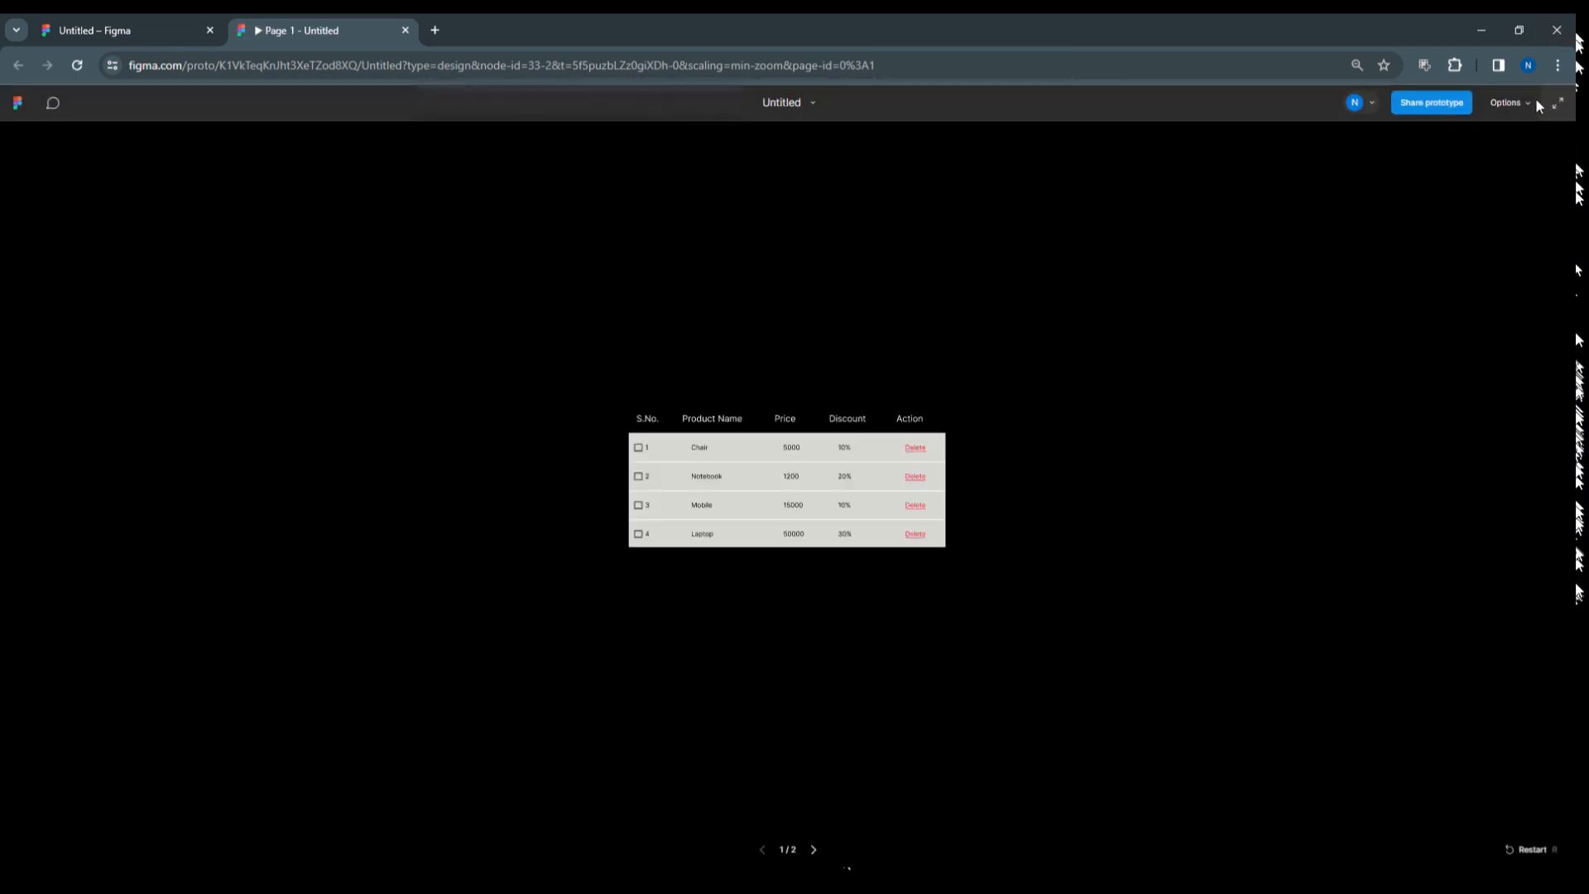
click(1508, 104)
click(1494, 189)
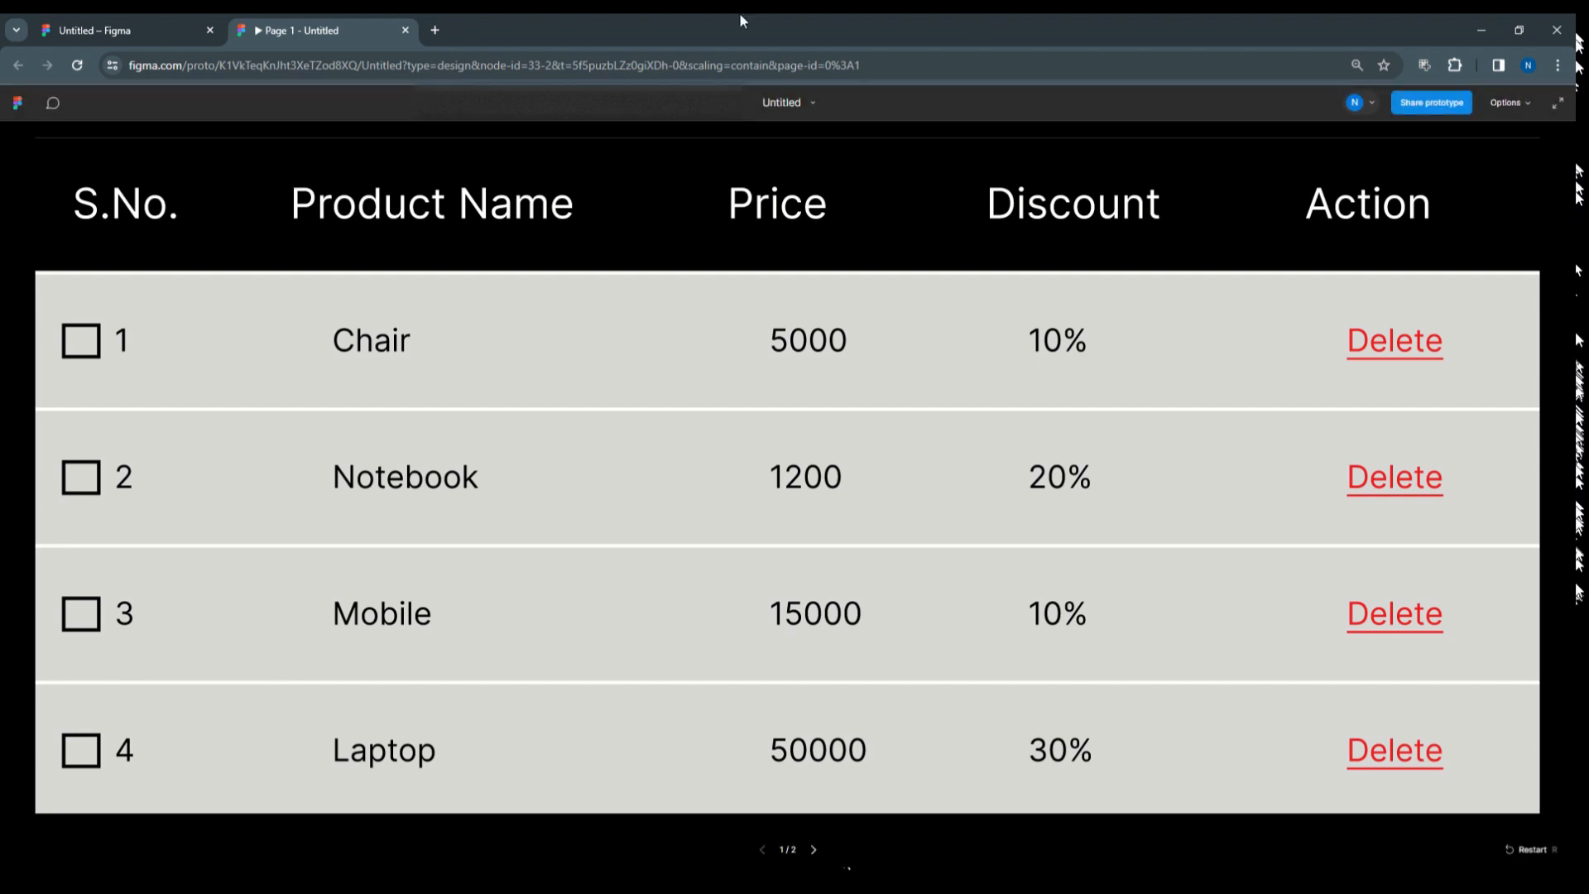
Return to the design file and add an on-click Conditional interaction to the Row1 group.
click(112, 42)
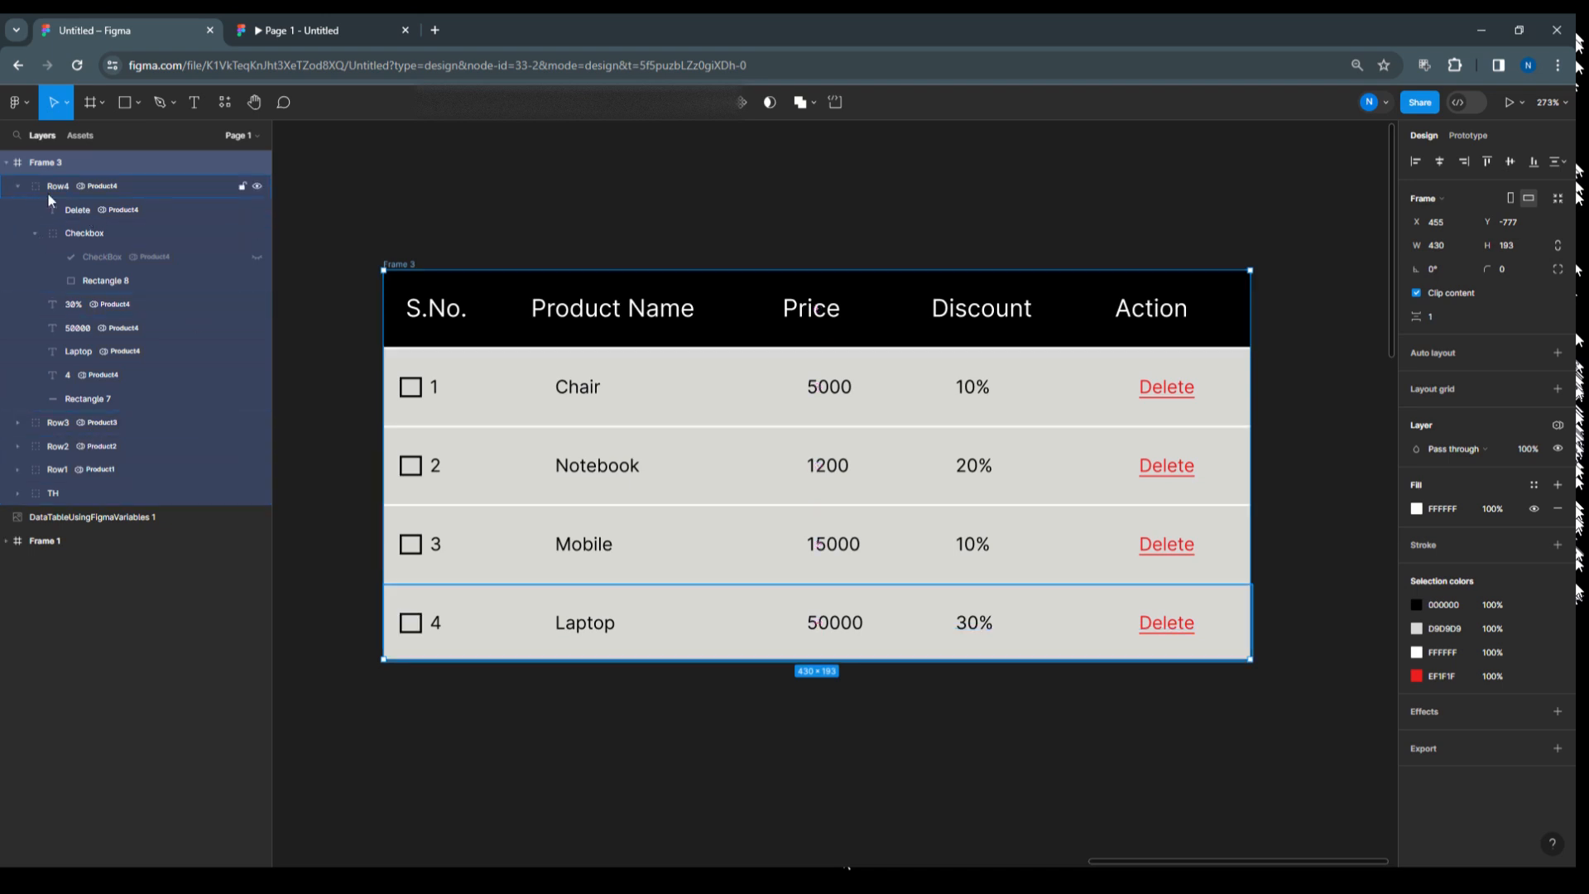
click(18, 185)
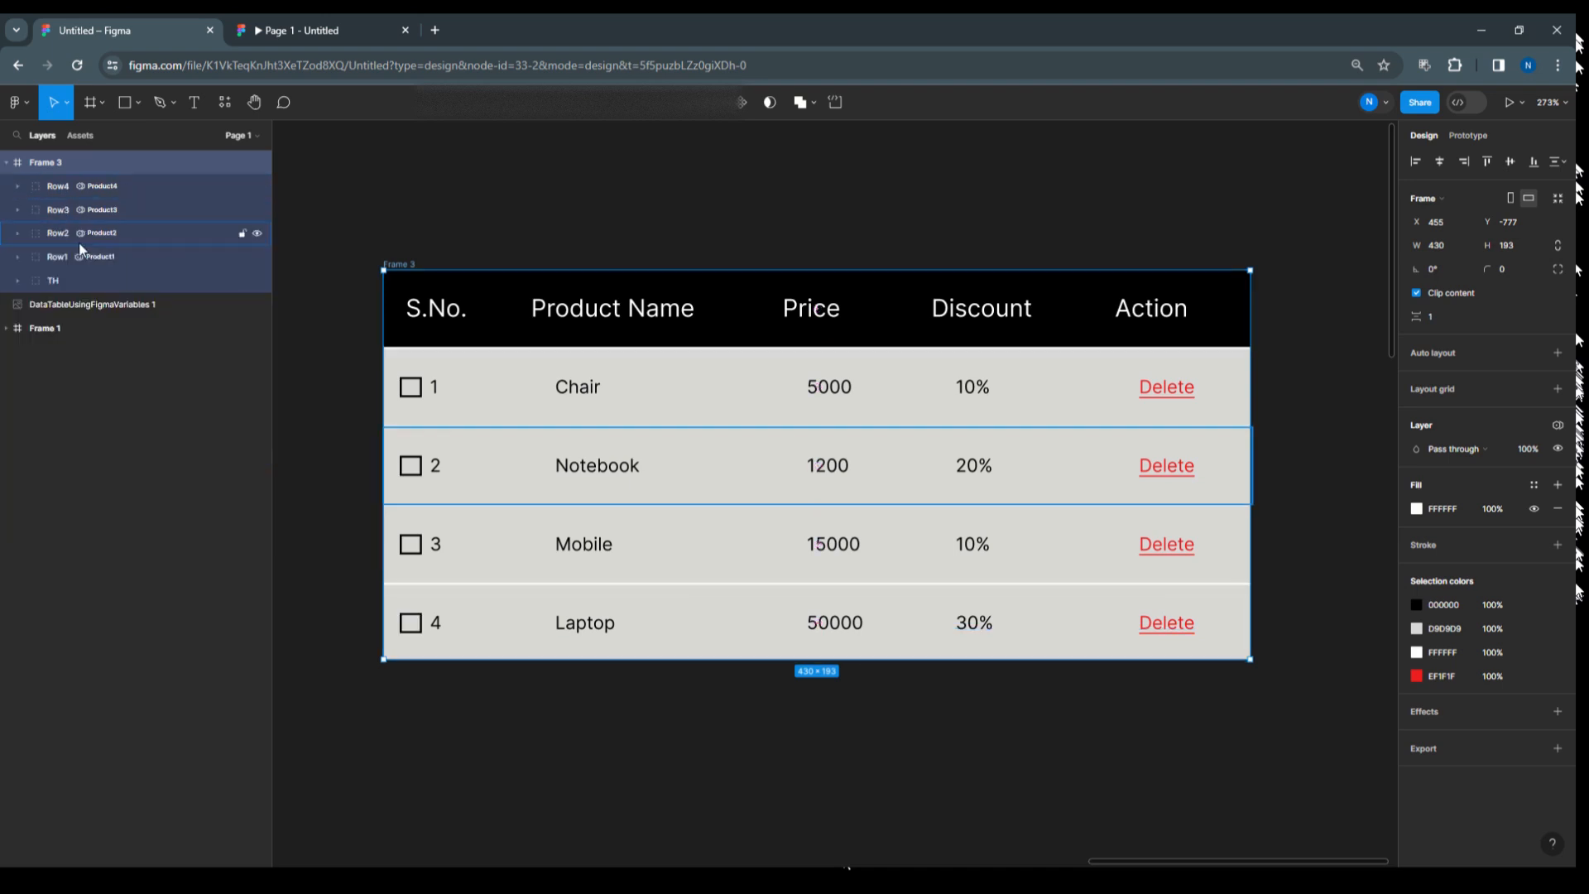
click(129, 256)
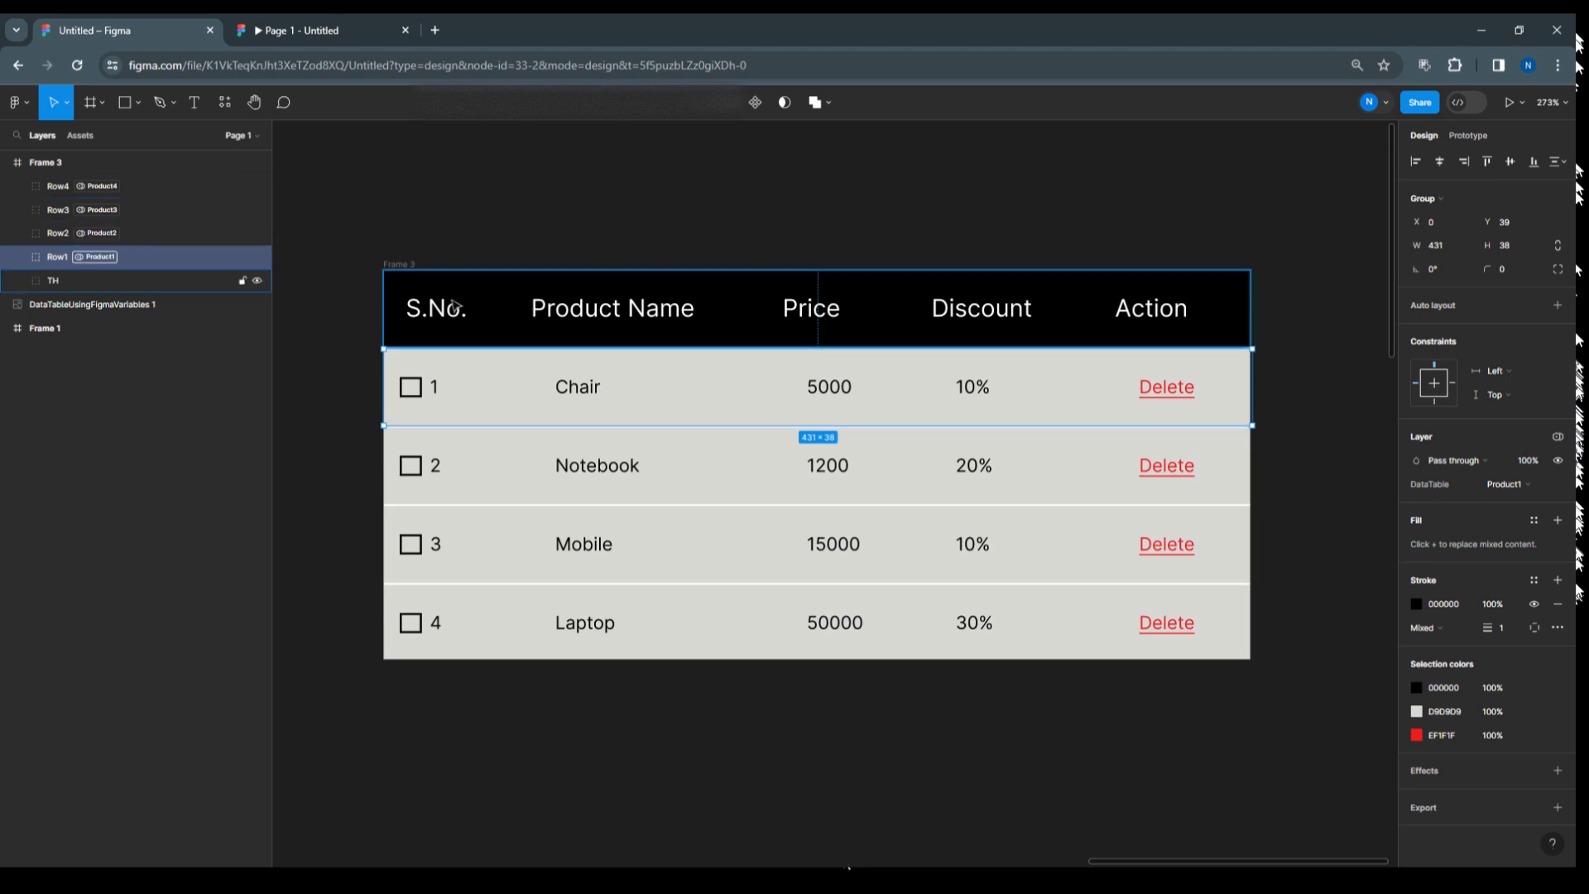
click(1466, 144)
click(1438, 173)
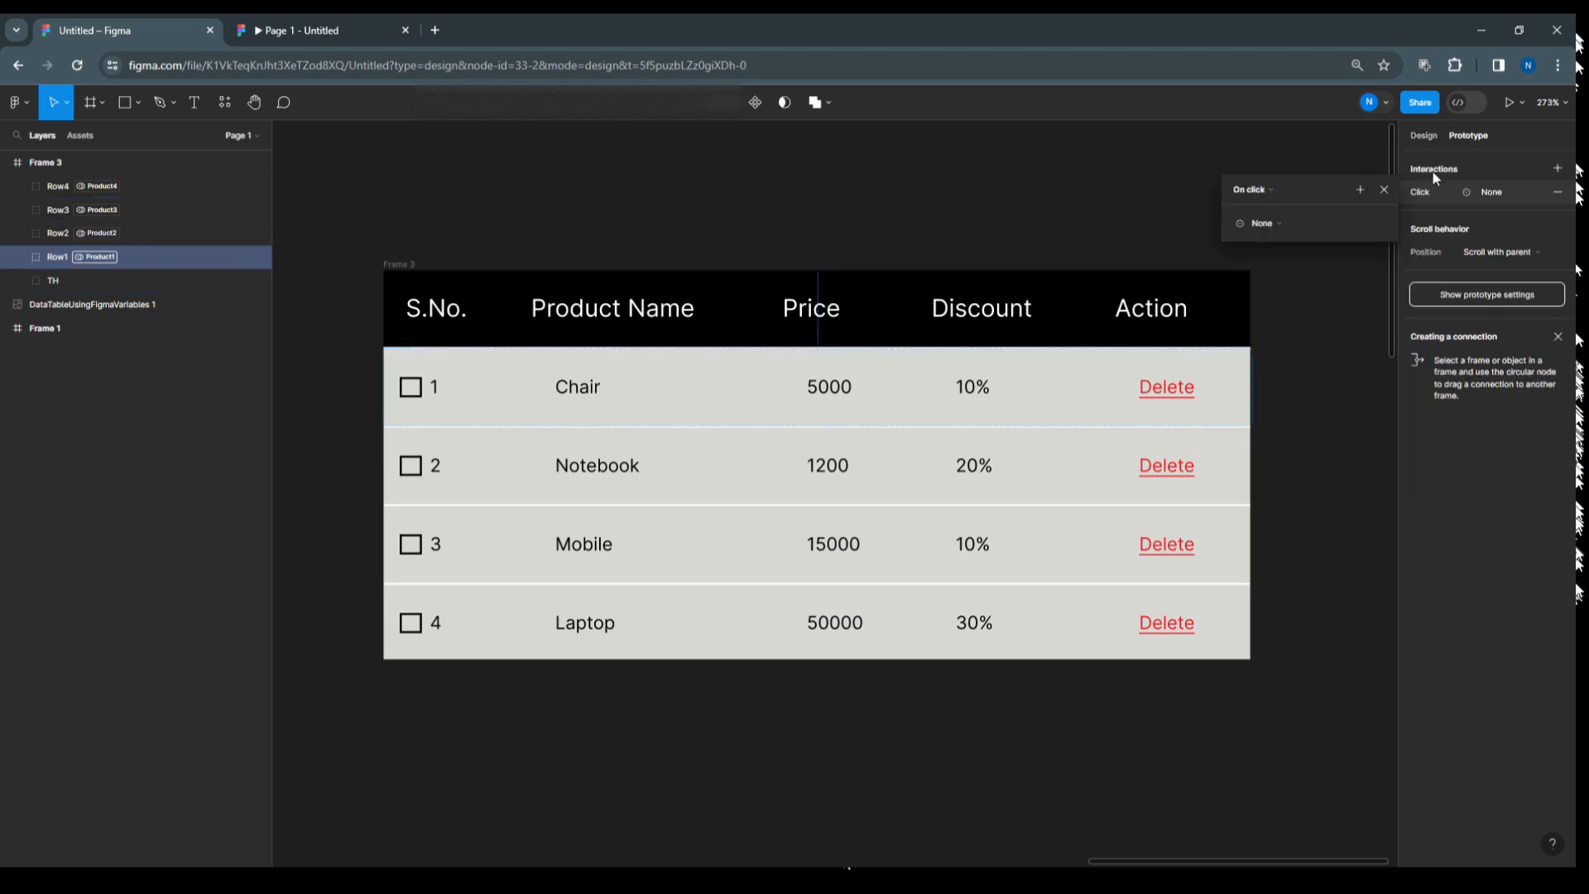
click(1296, 225)
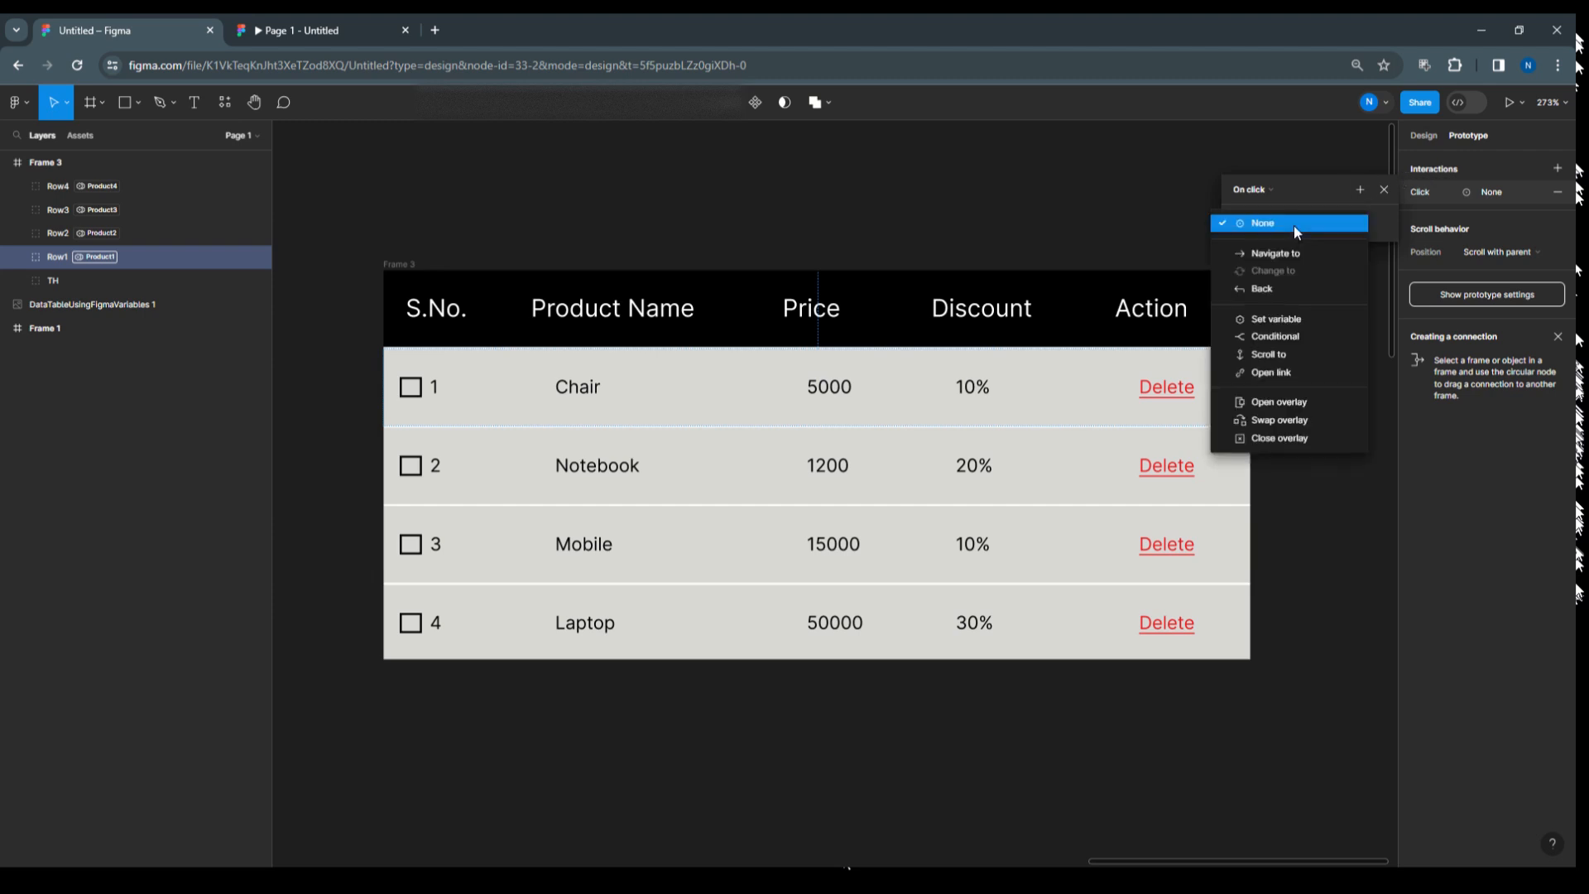
click(1296, 338)
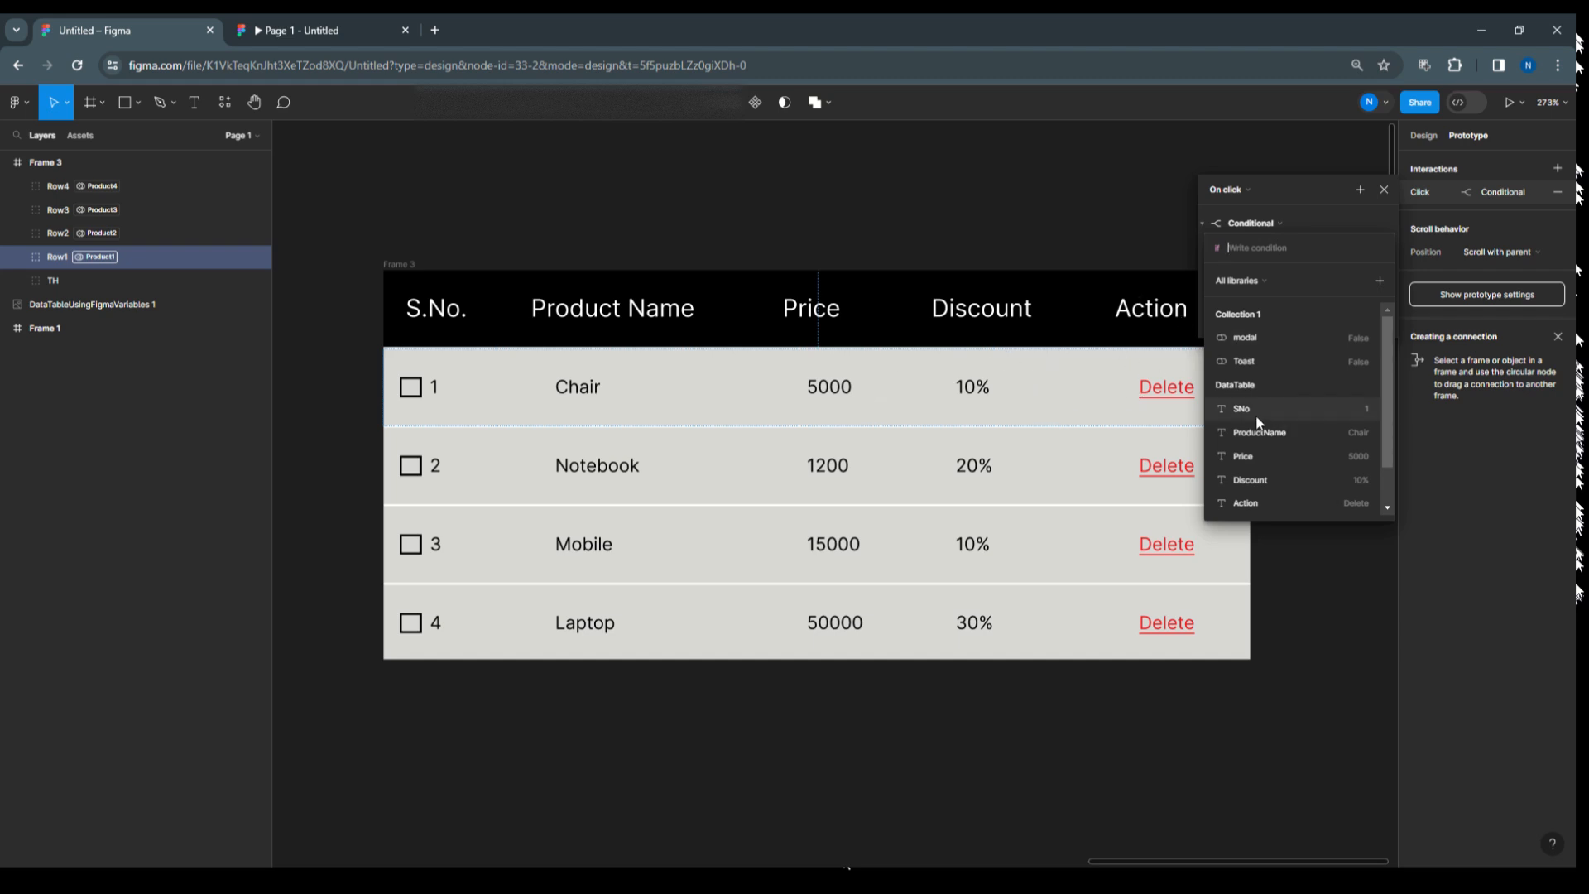
Write the condition of Row1's click interaction as Checkbox == false.
scroll(1269, 469, down, 1)
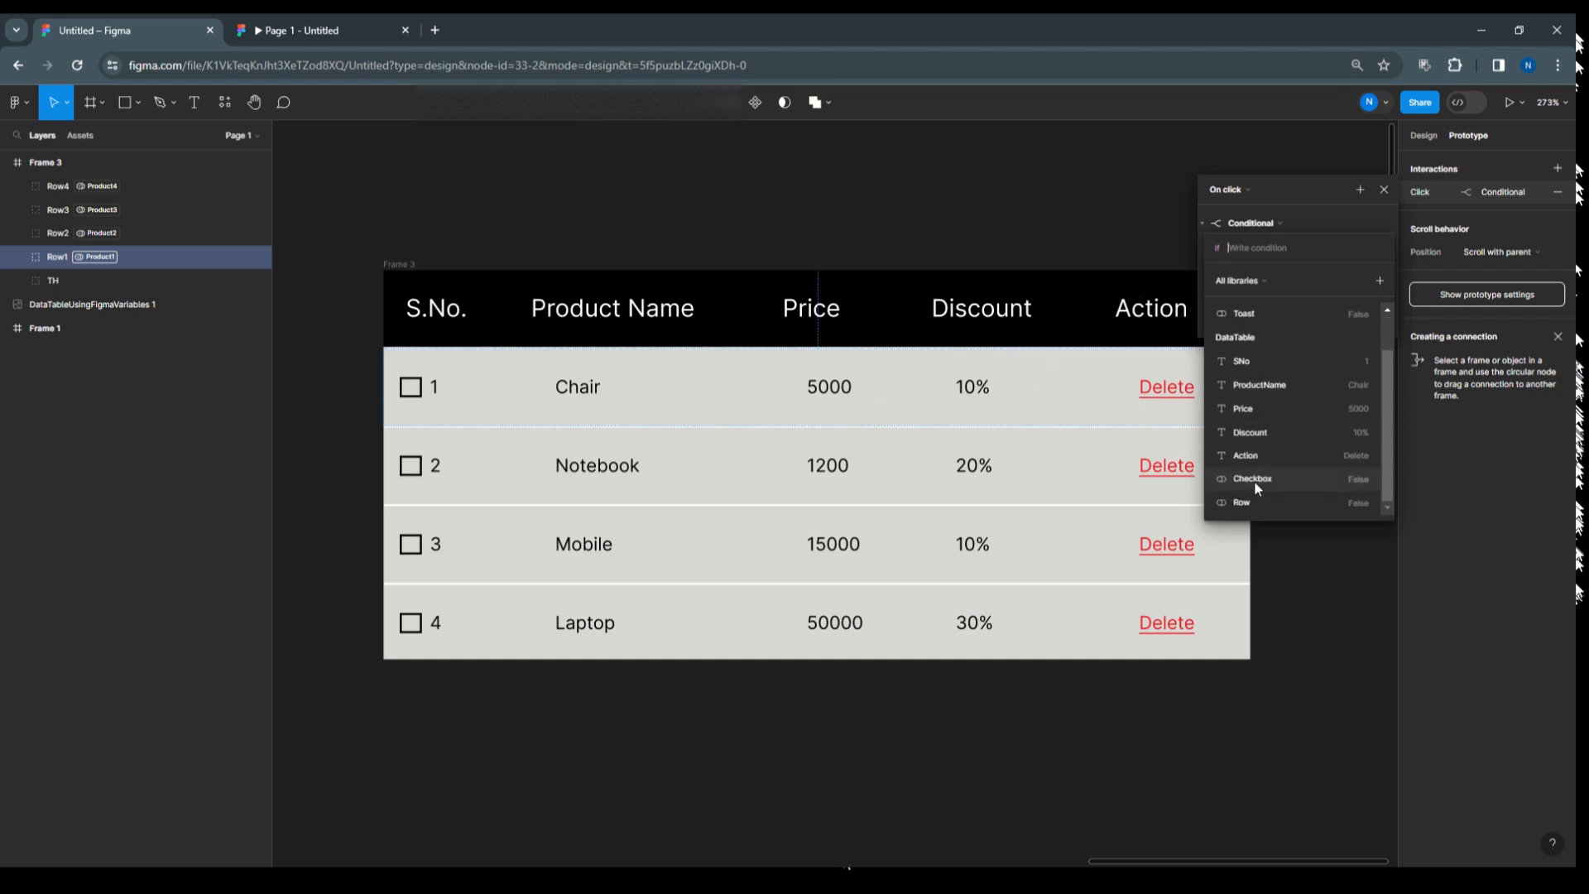
click(1254, 480)
click(1233, 313)
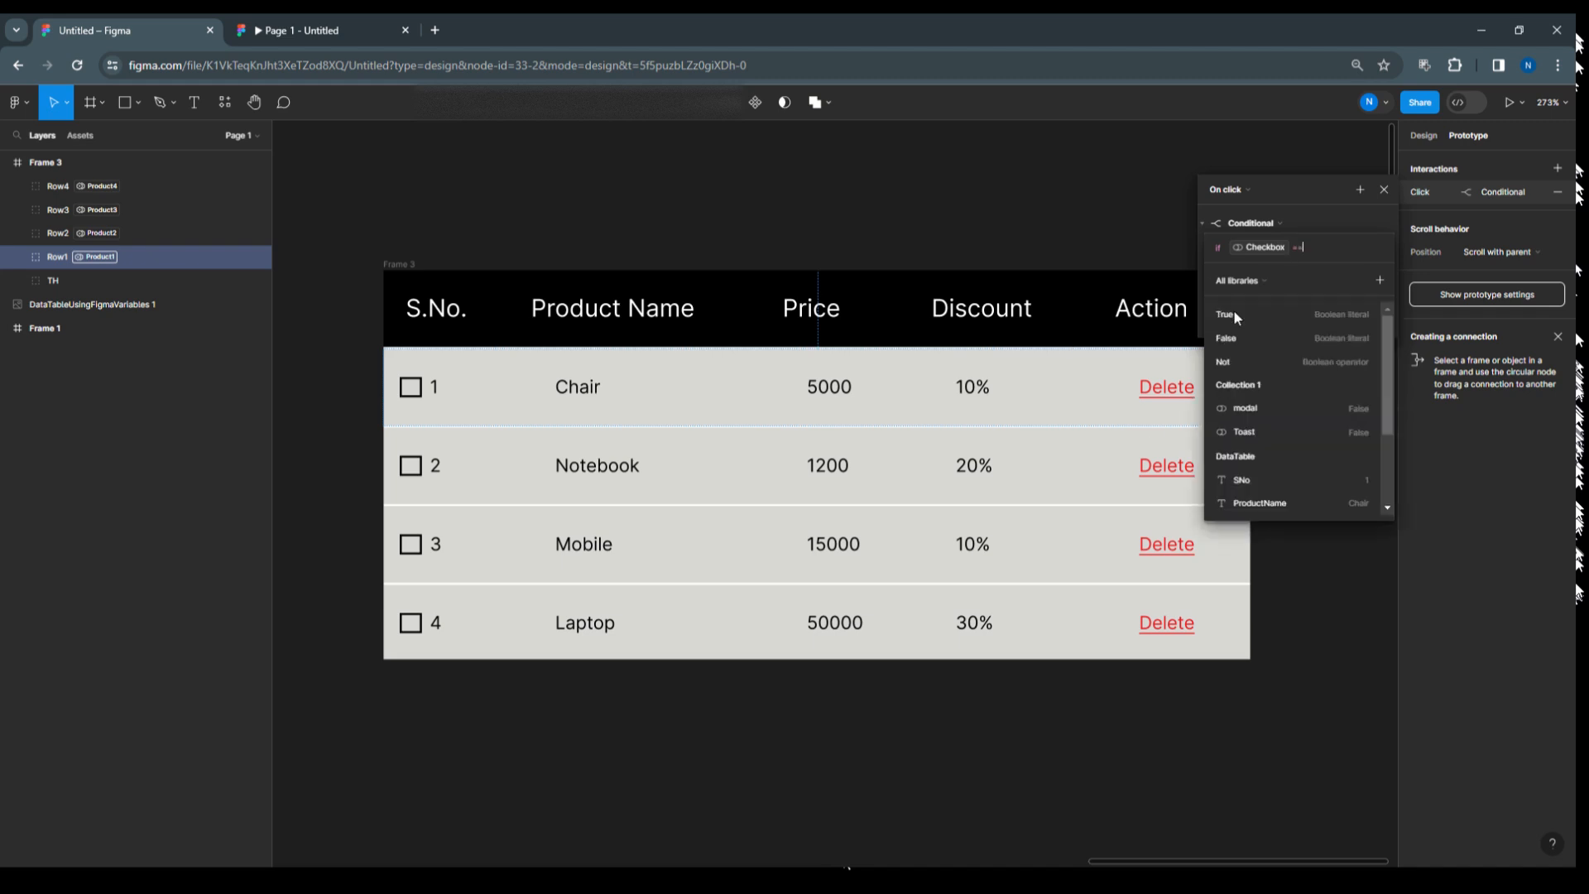
click(1233, 336)
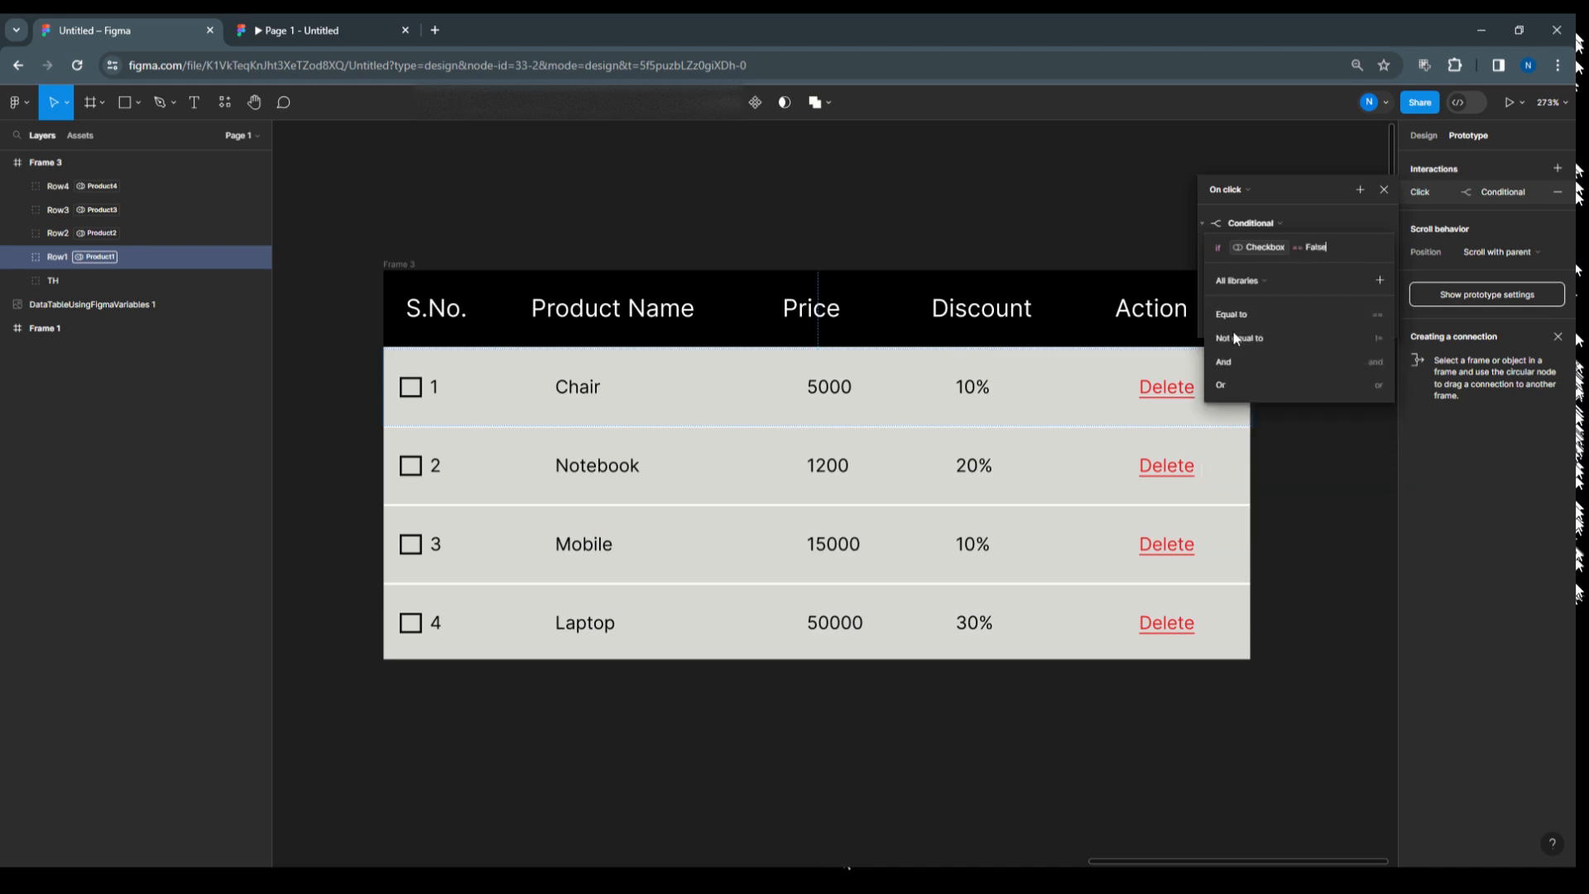
click(1319, 218)
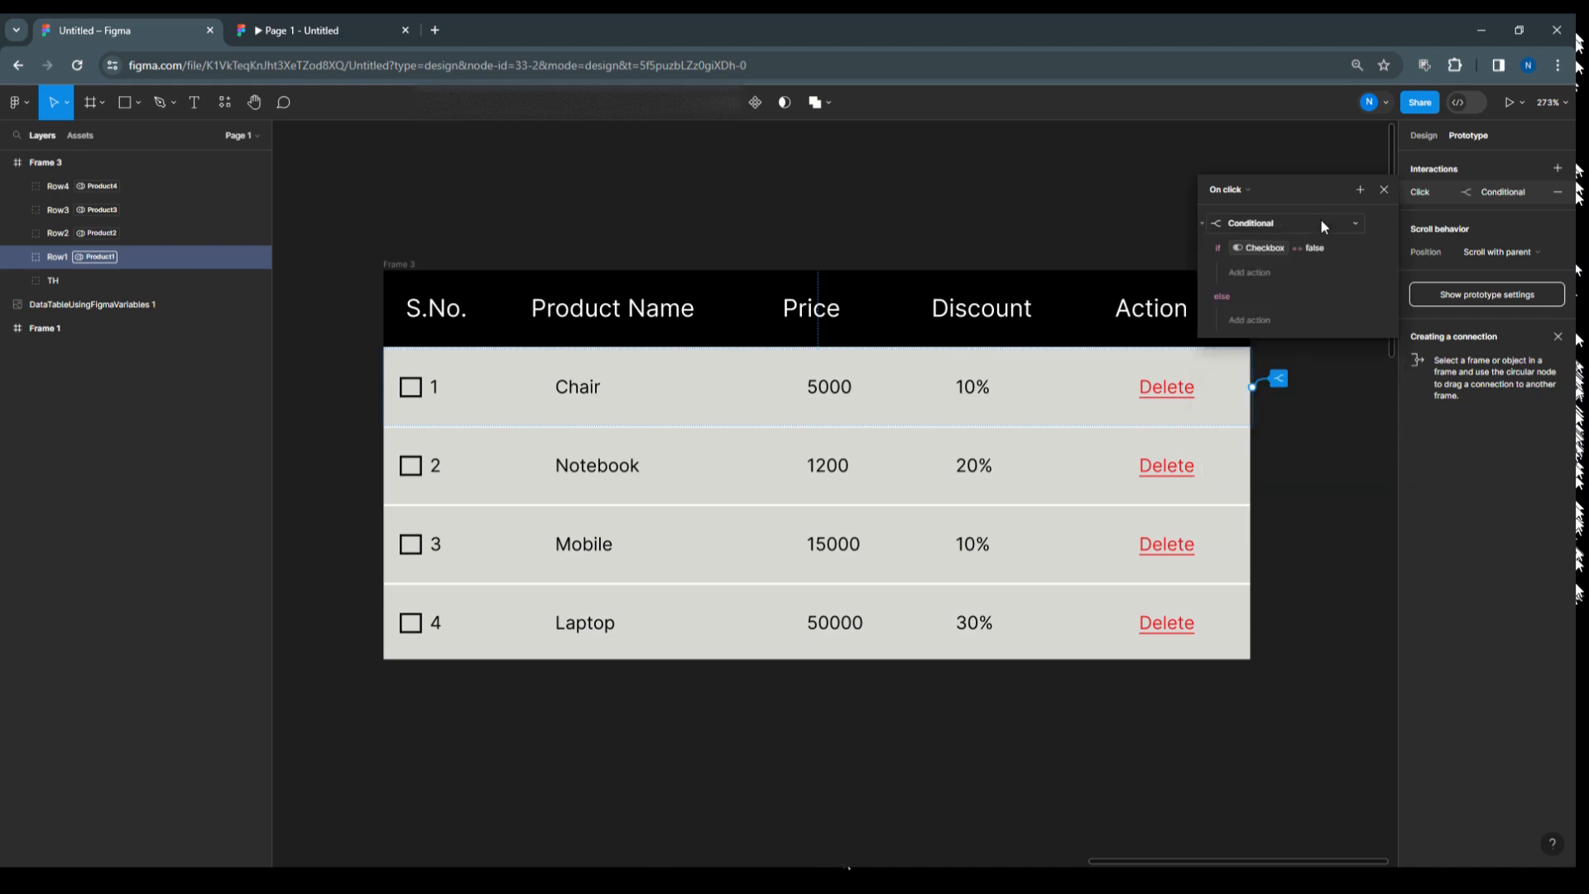
In the if branch of Row1's conditional, add a Set variable action that sets Checkbox to true.
click(1241, 271)
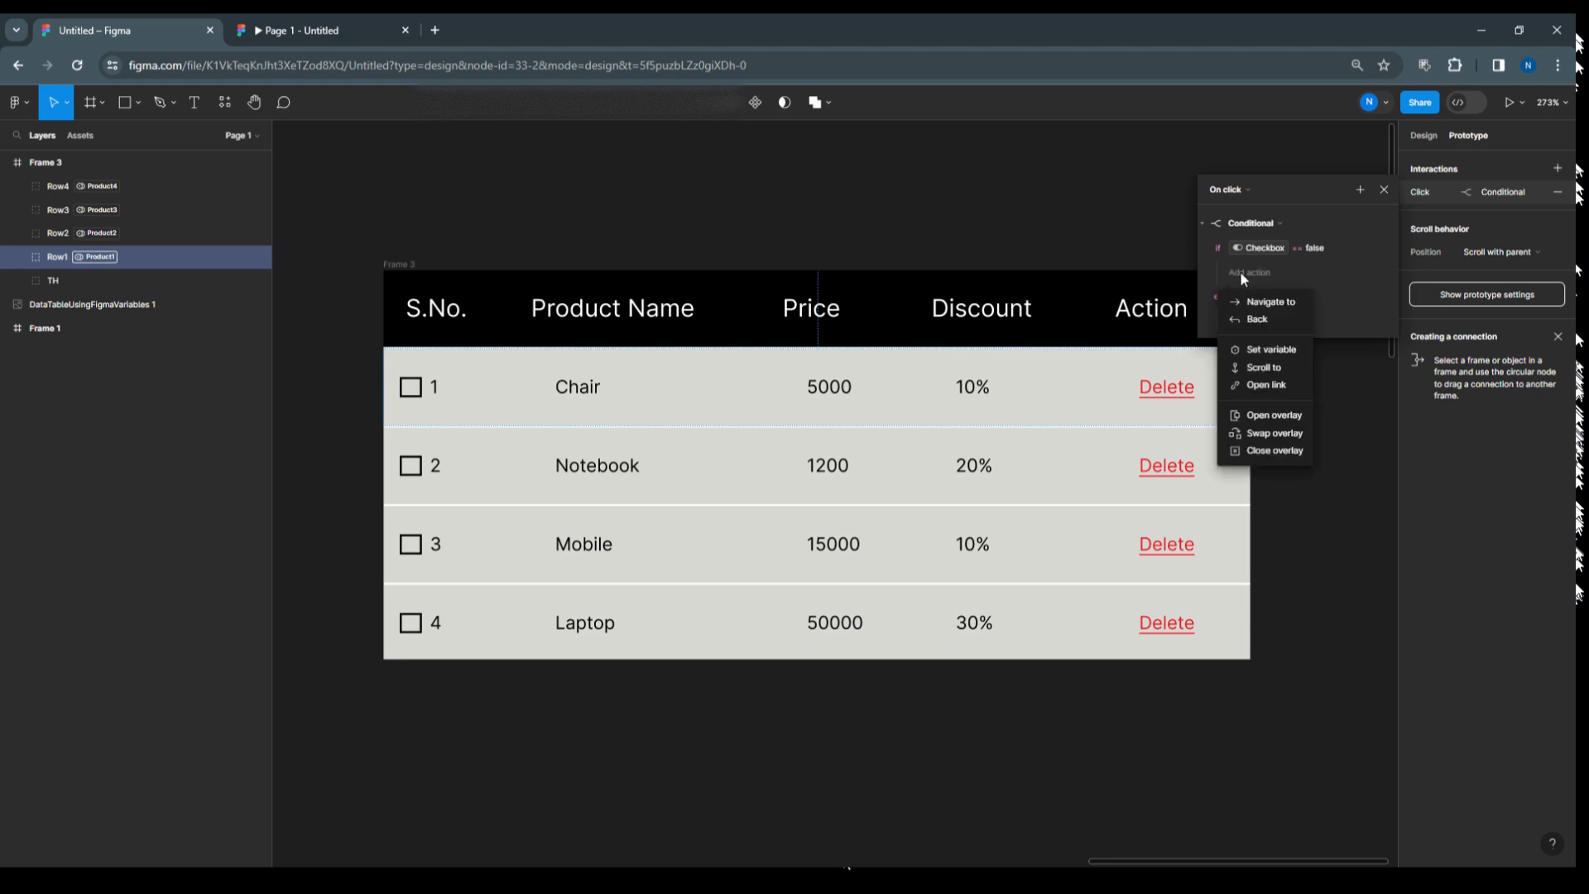
click(1265, 353)
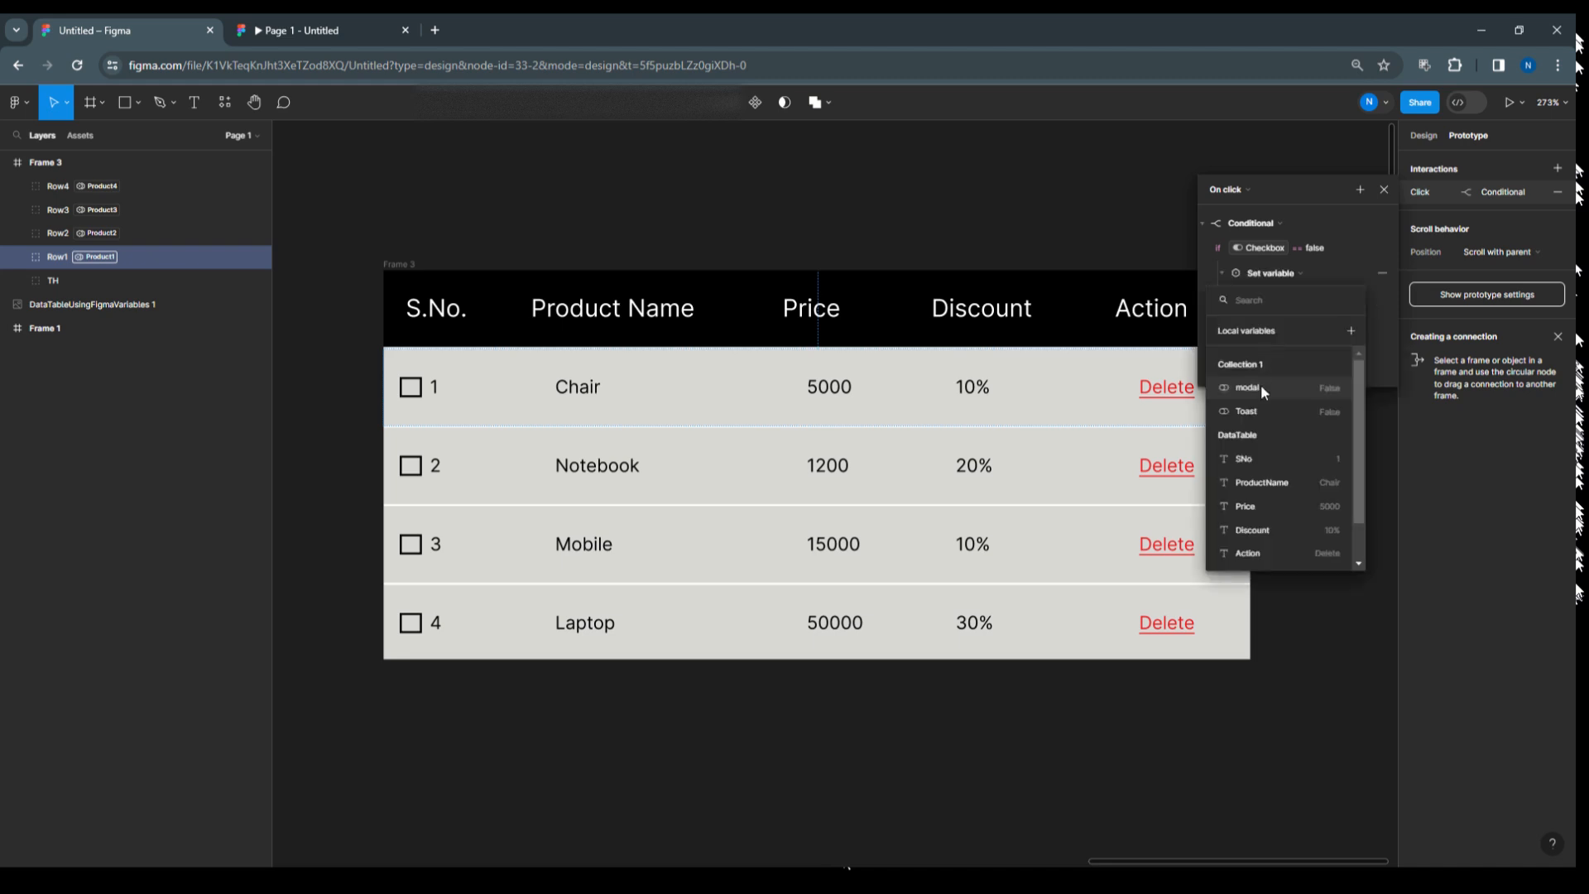
scroll(1271, 496, down, 2)
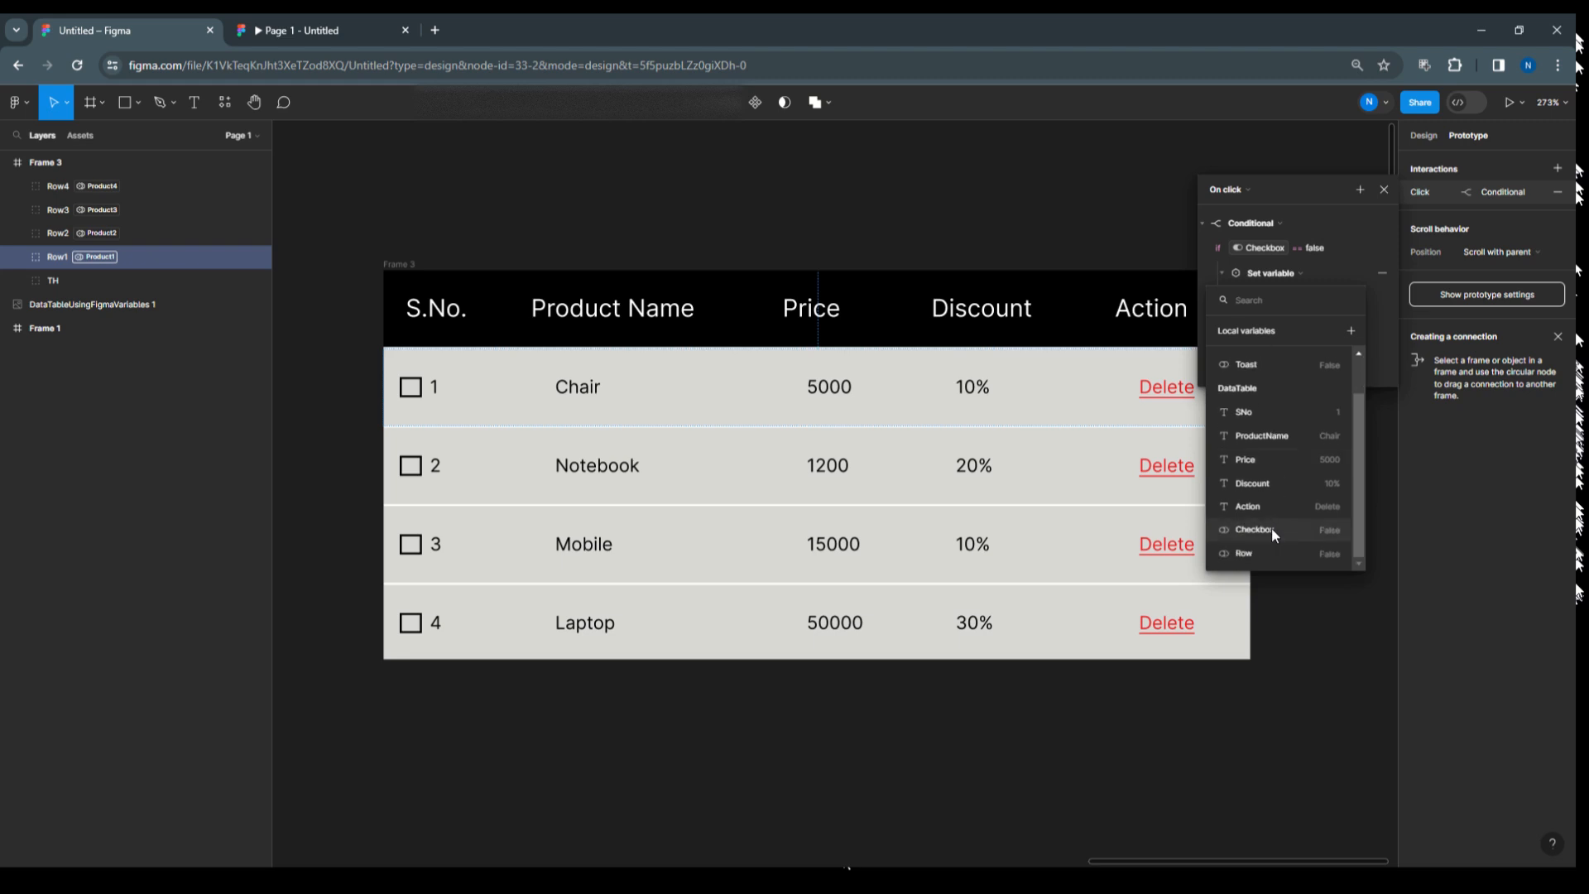
click(1272, 531)
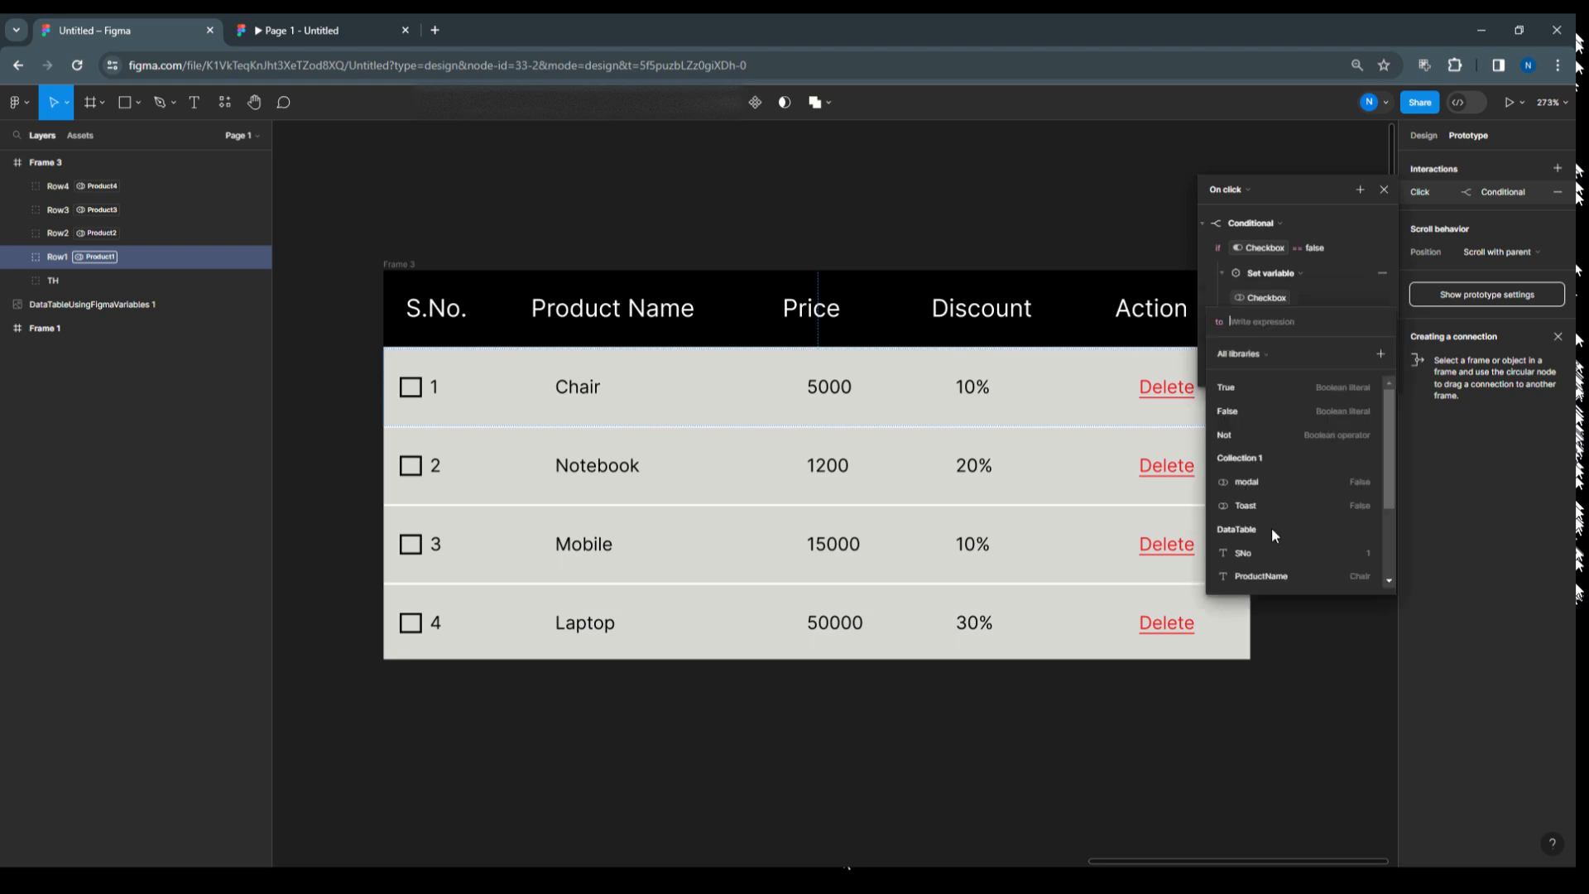
click(1243, 389)
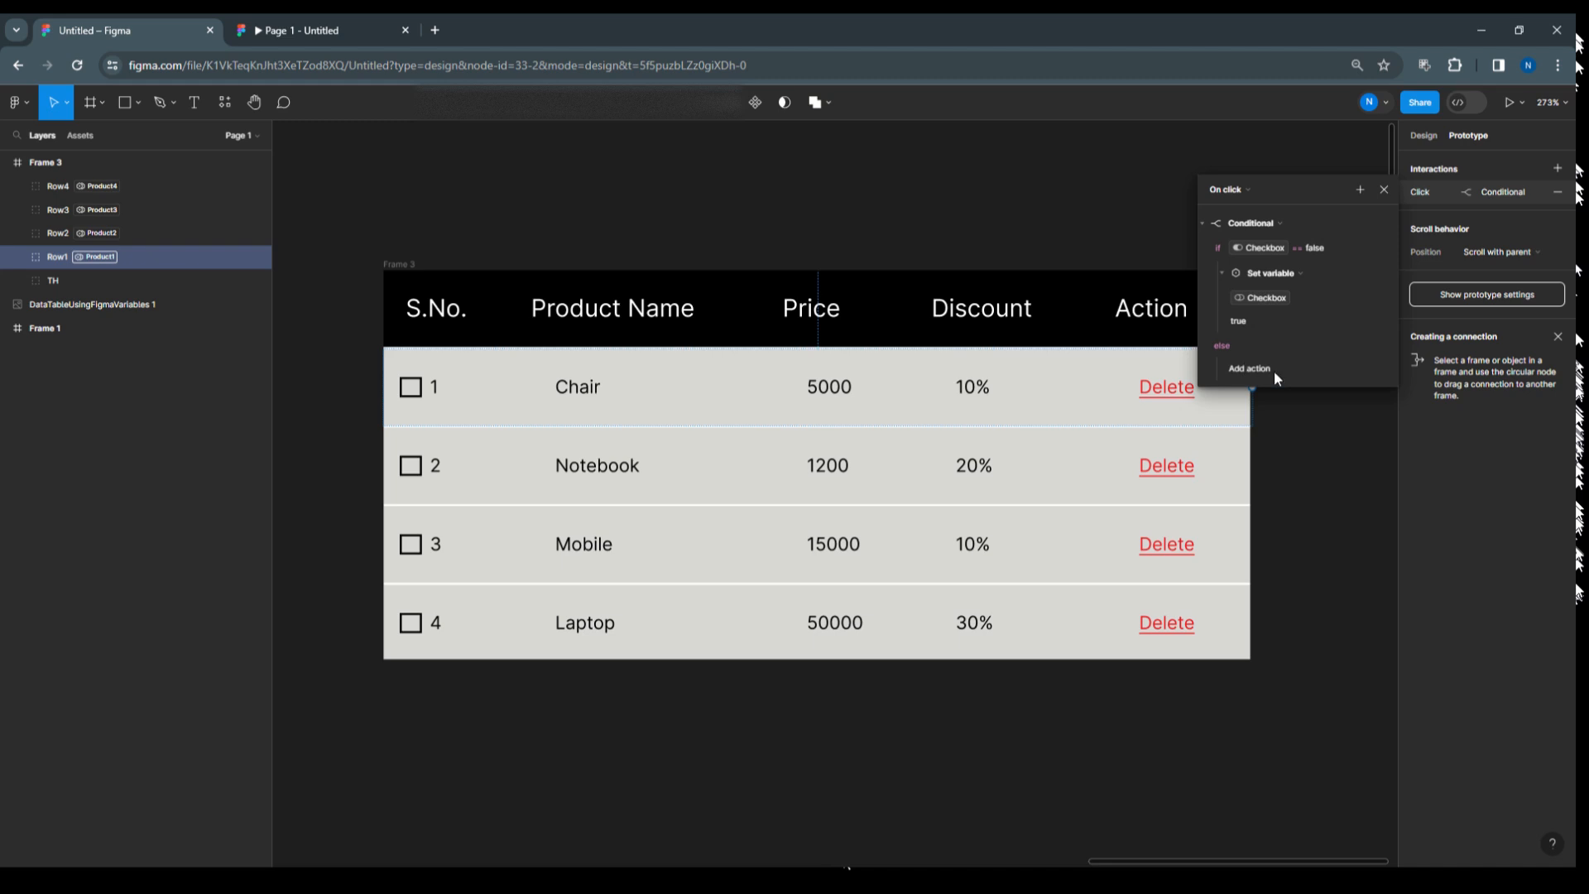
In the else branch of Row1's conditional, add a Set variable action that sets Checkbox to false.
click(1255, 370)
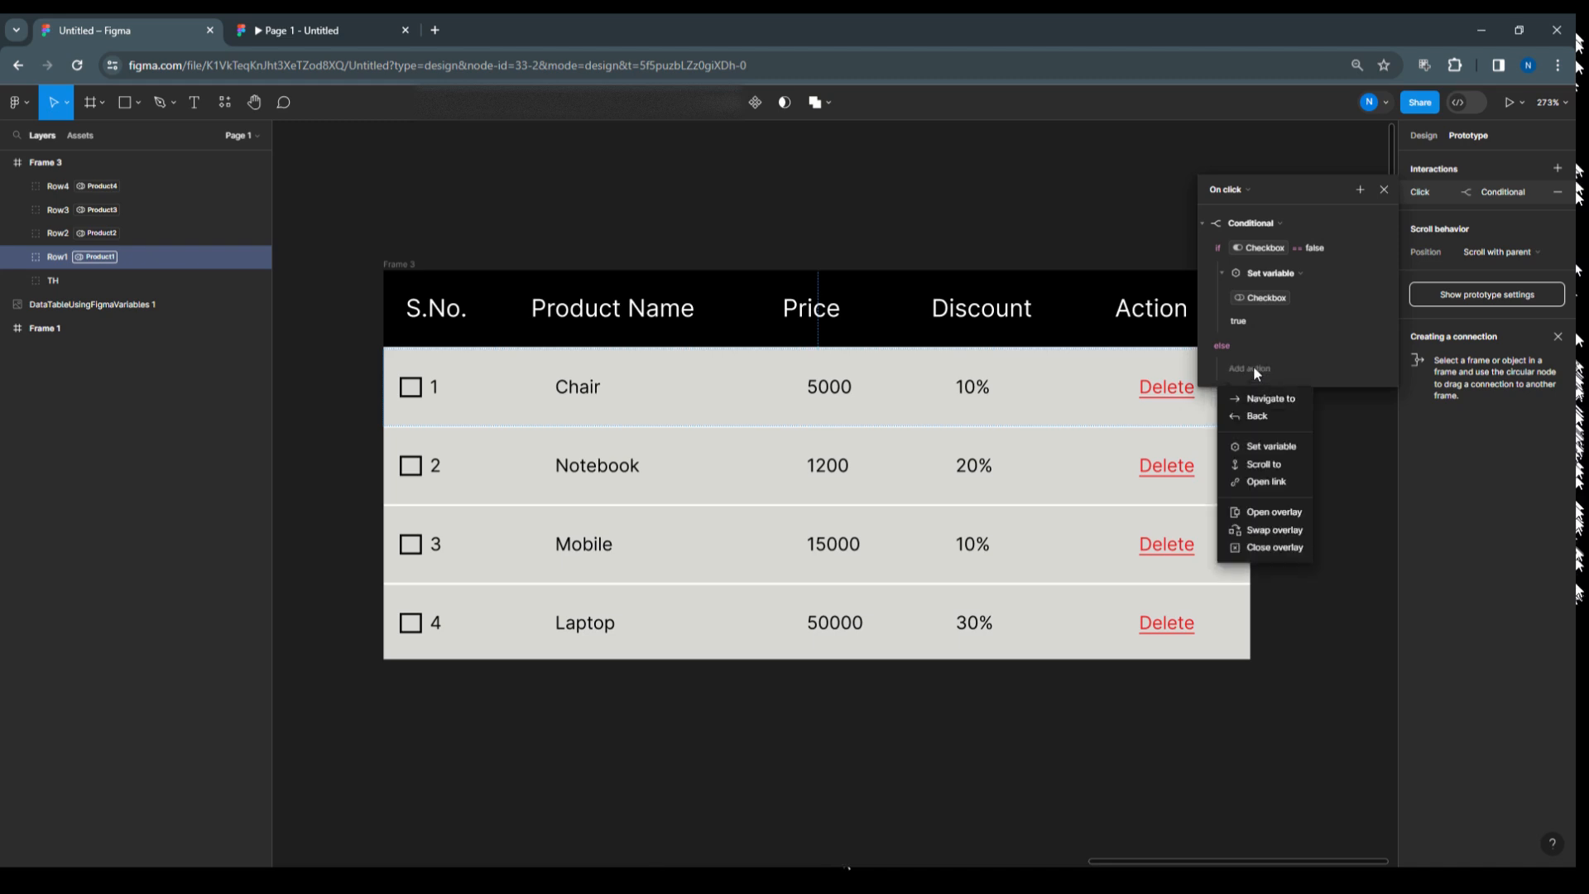
click(1269, 450)
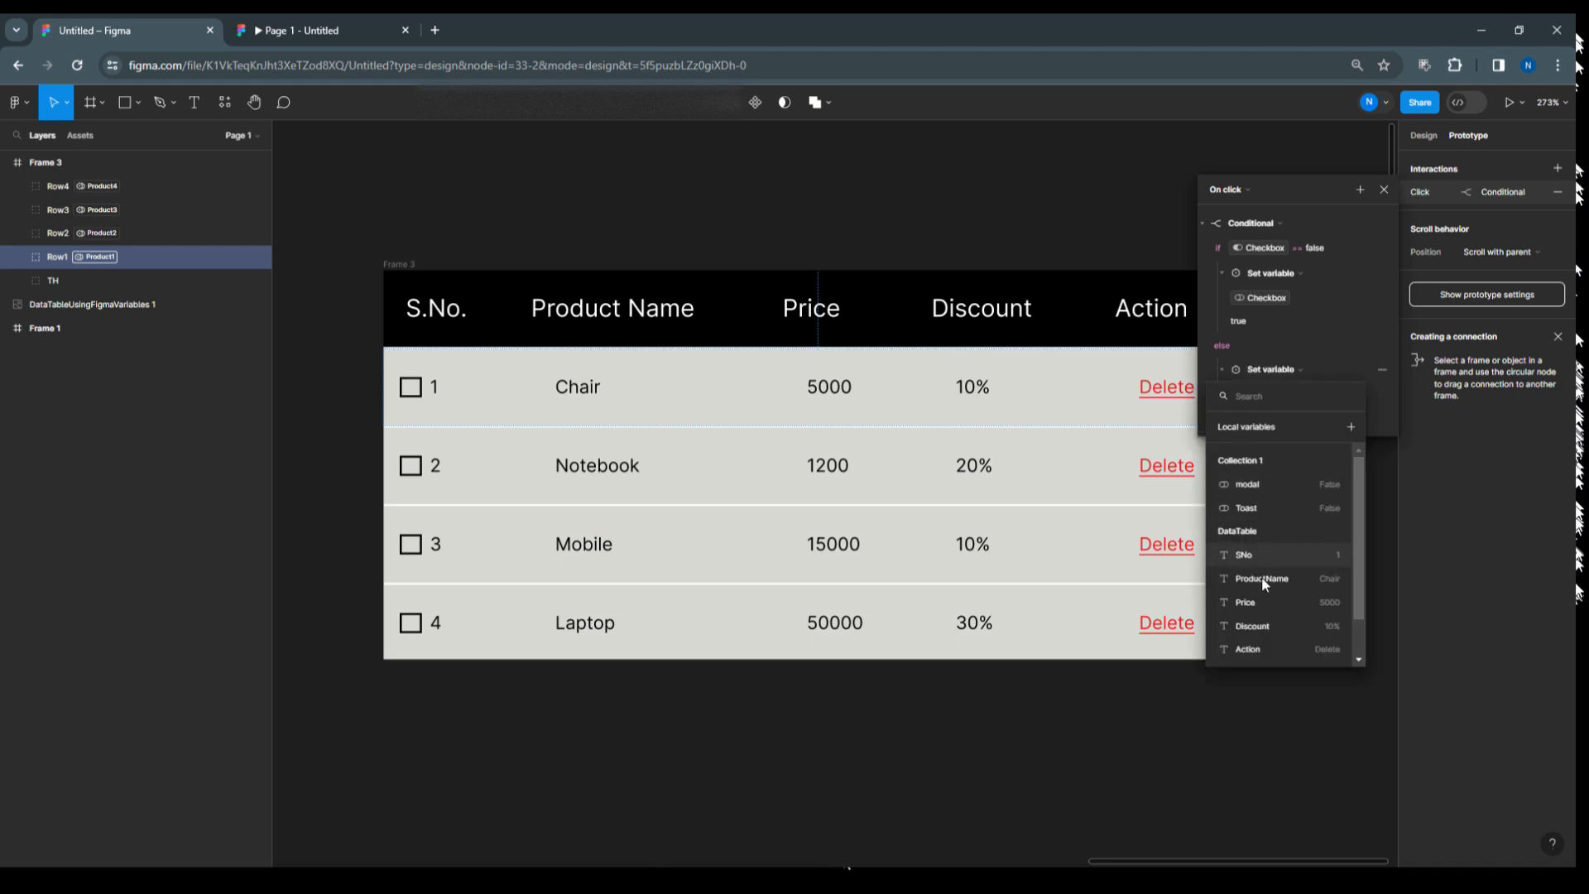
click(1259, 626)
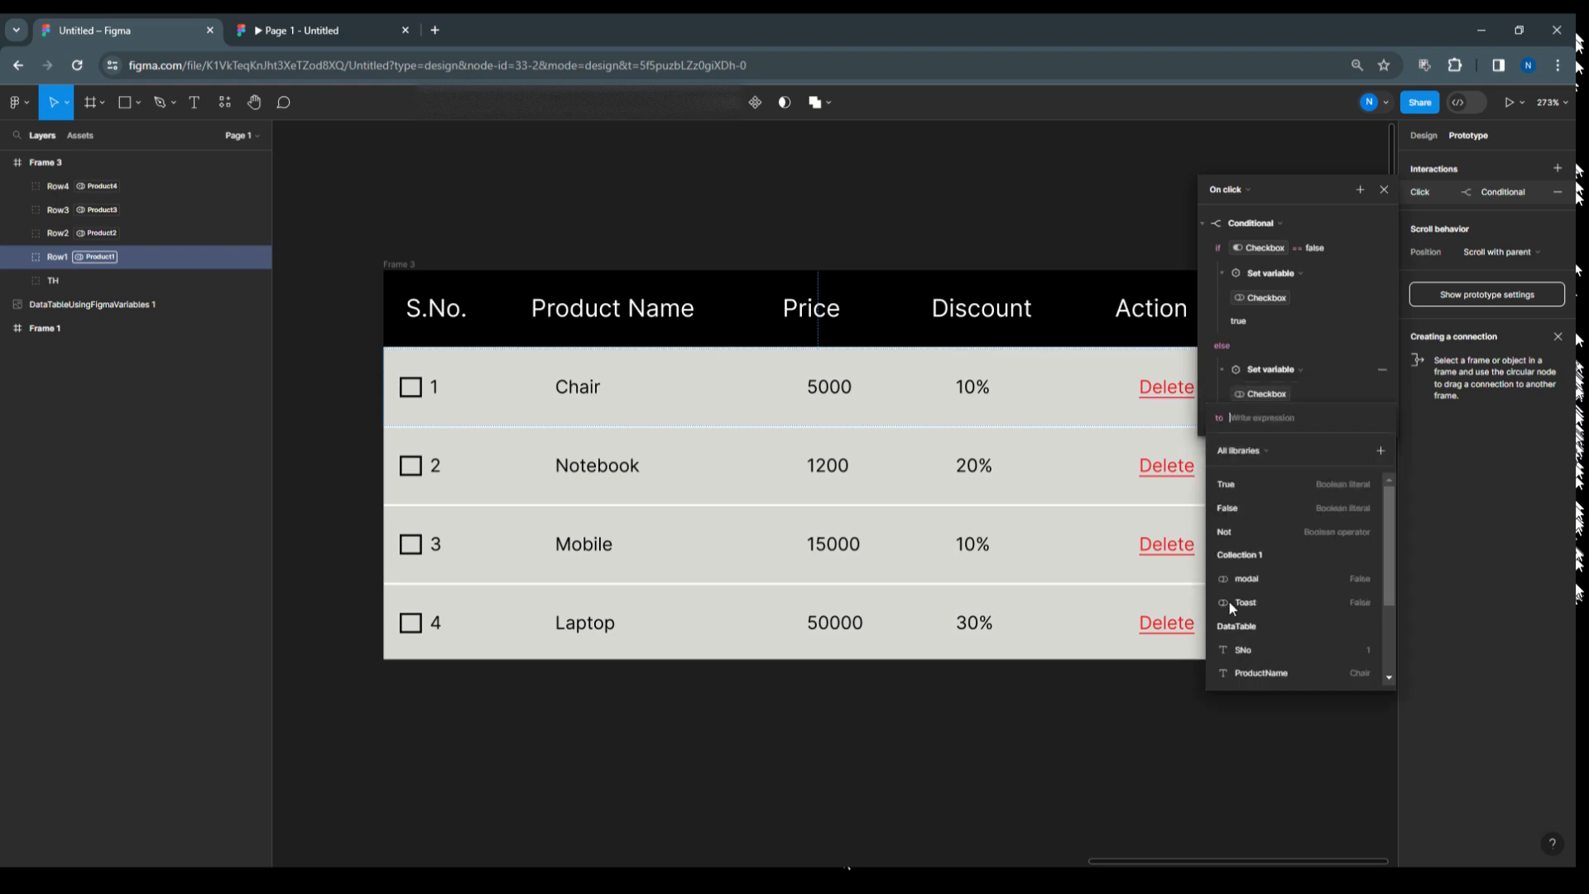
click(1240, 503)
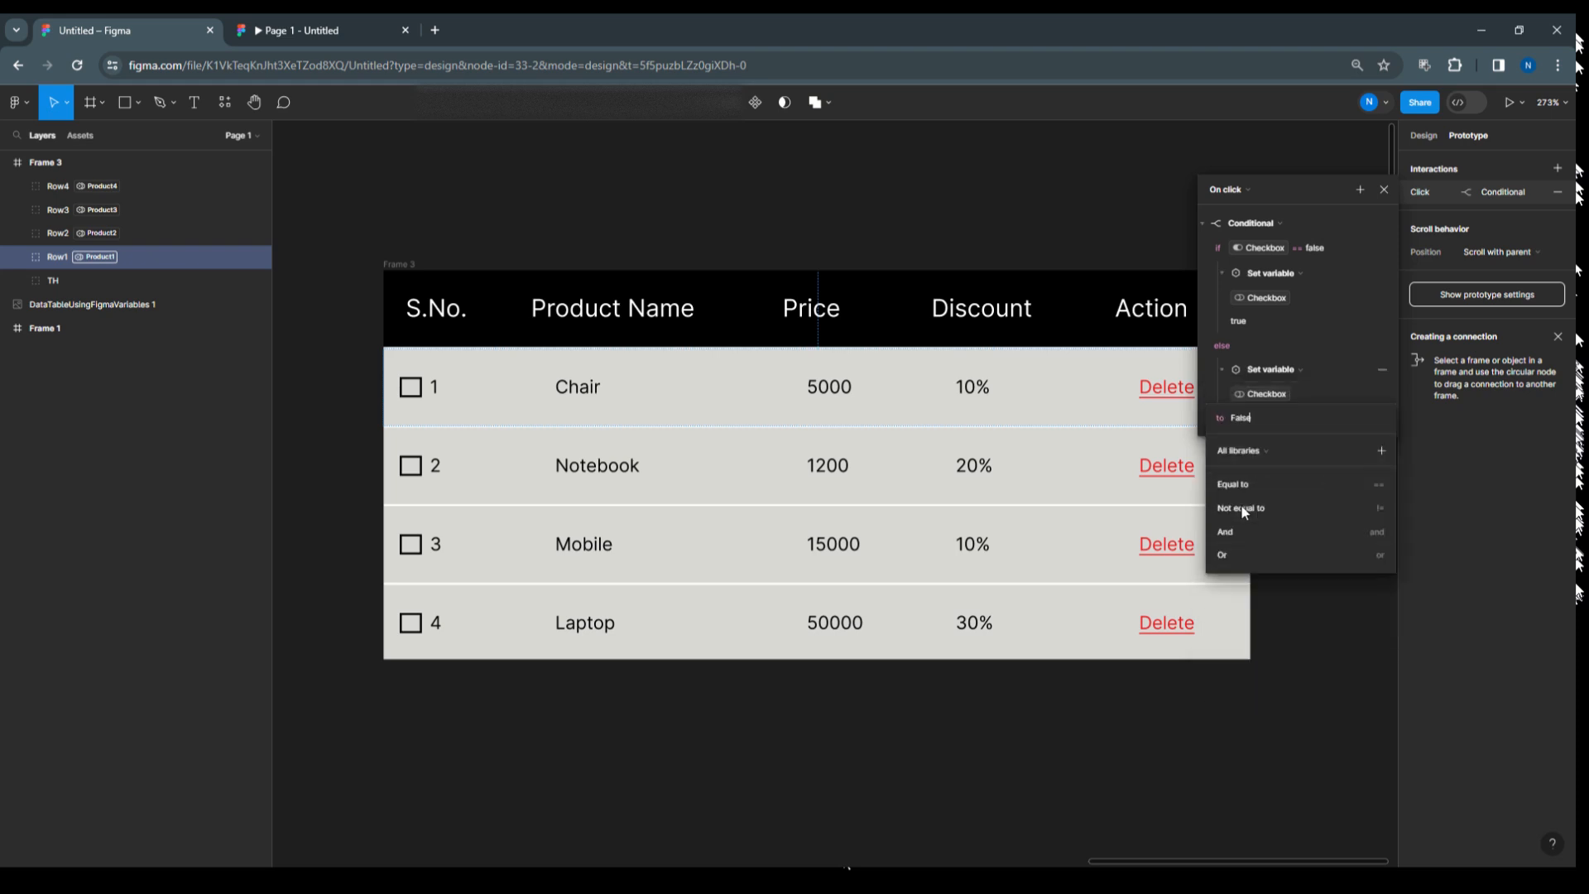
key(Return)
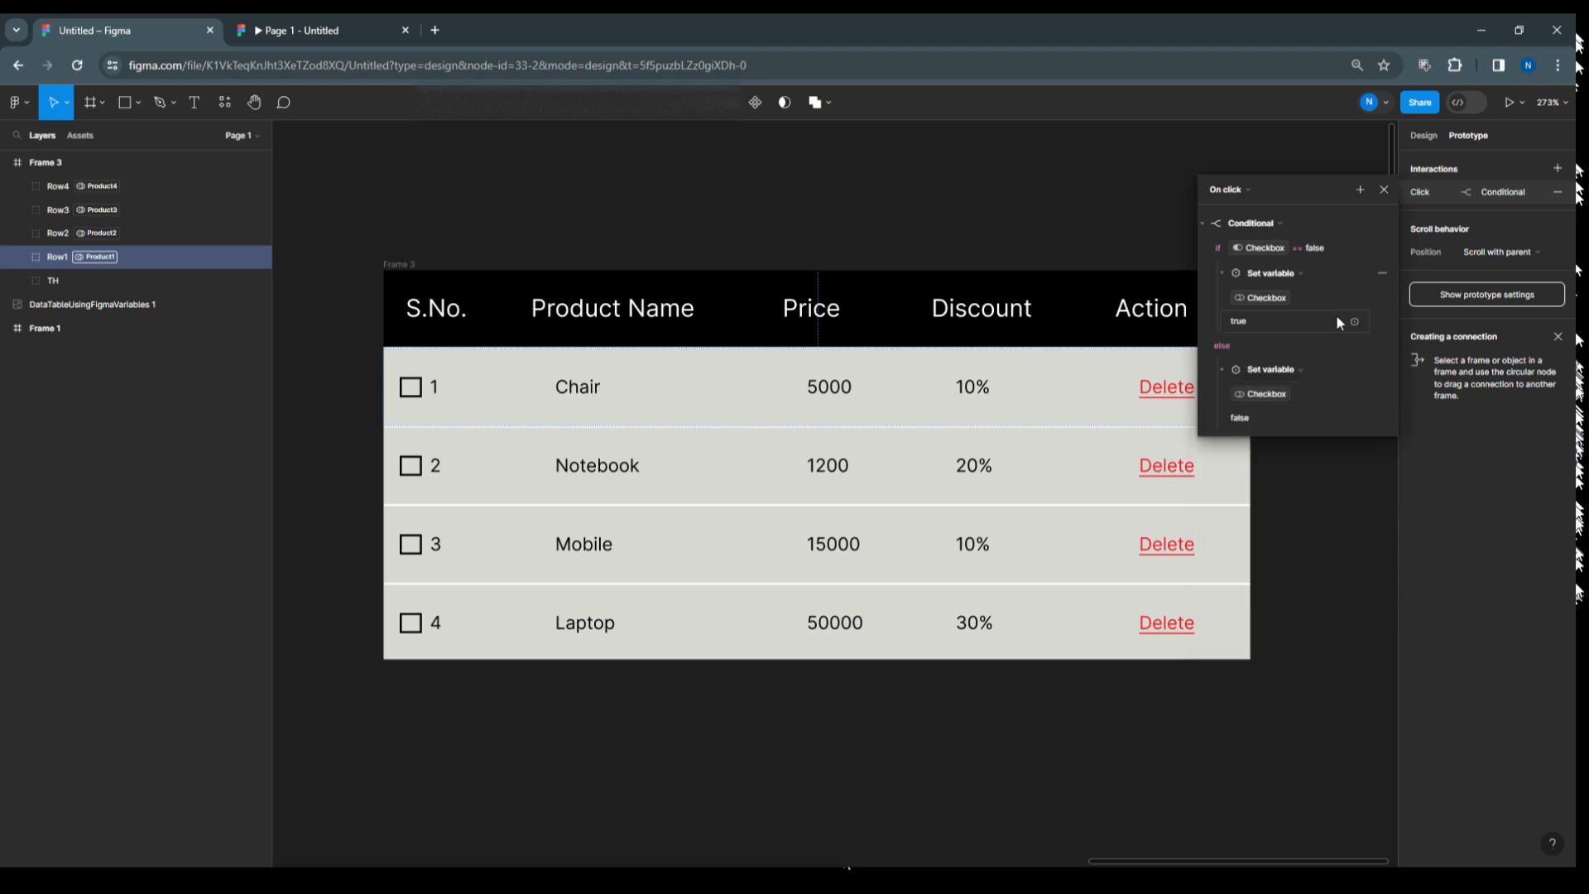
click(1383, 190)
Test Row1's checkbox in a prototype presentation of Frame 3 scaled to fit the screen, and return to the design file.
click(423, 274)
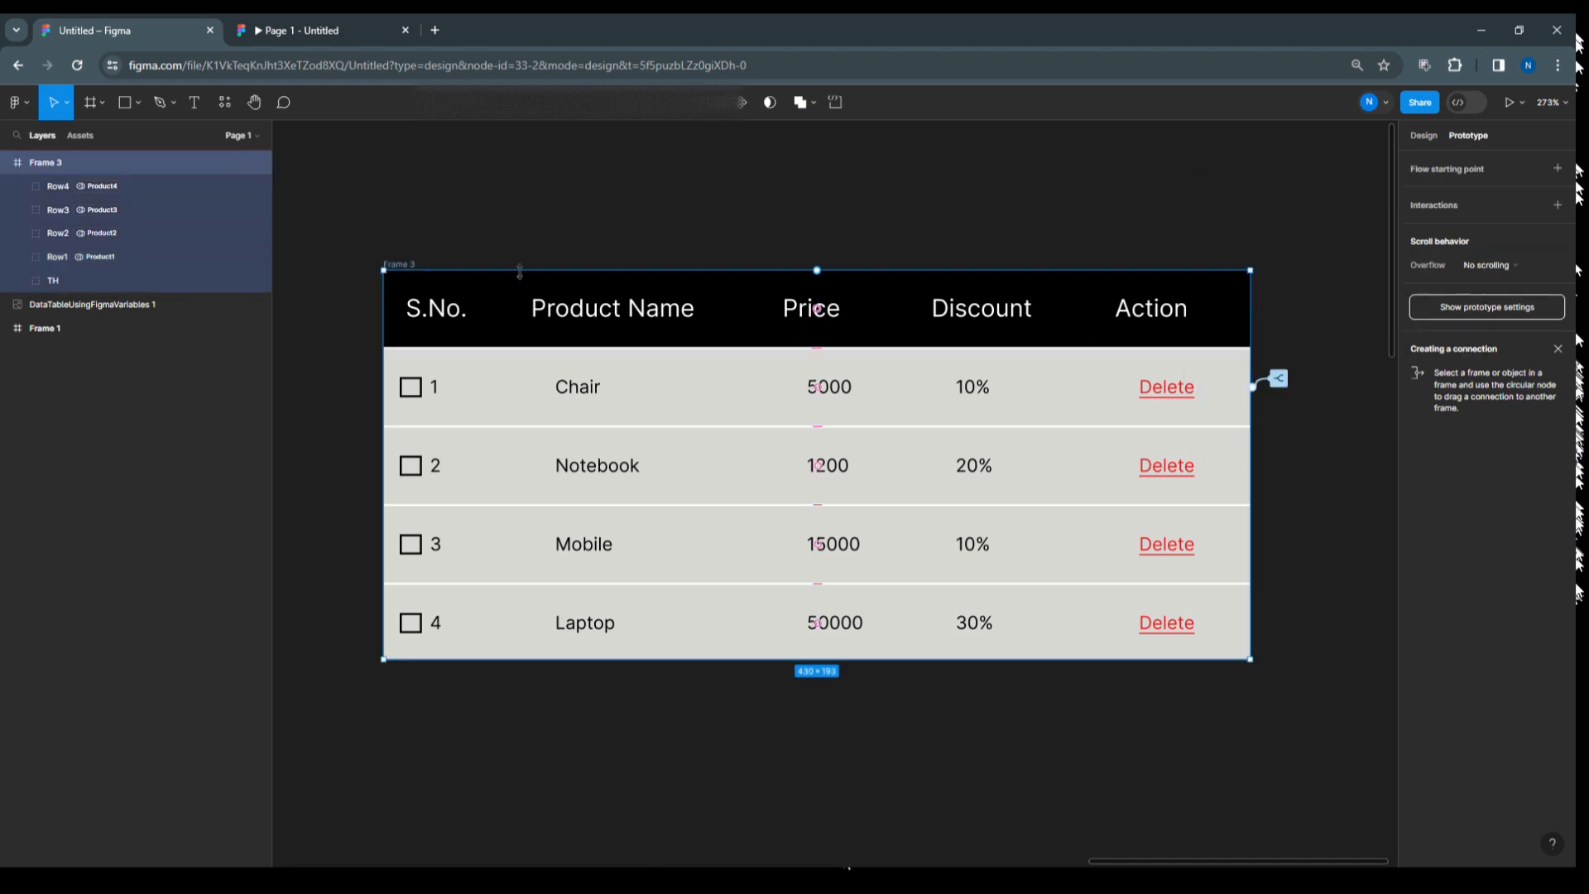
click(1526, 102)
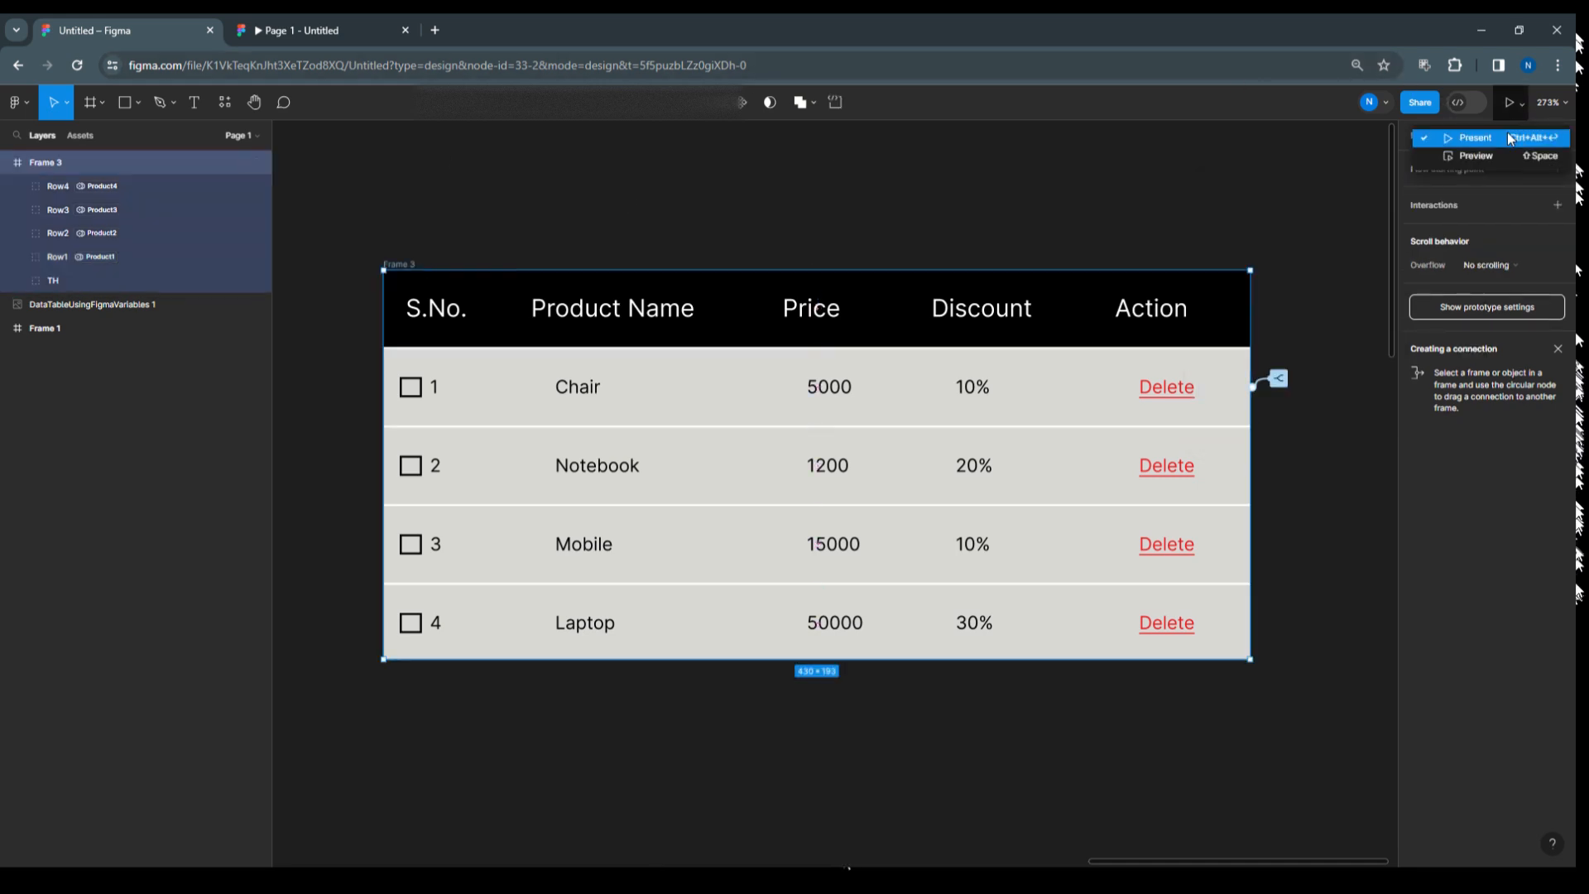
click(1507, 132)
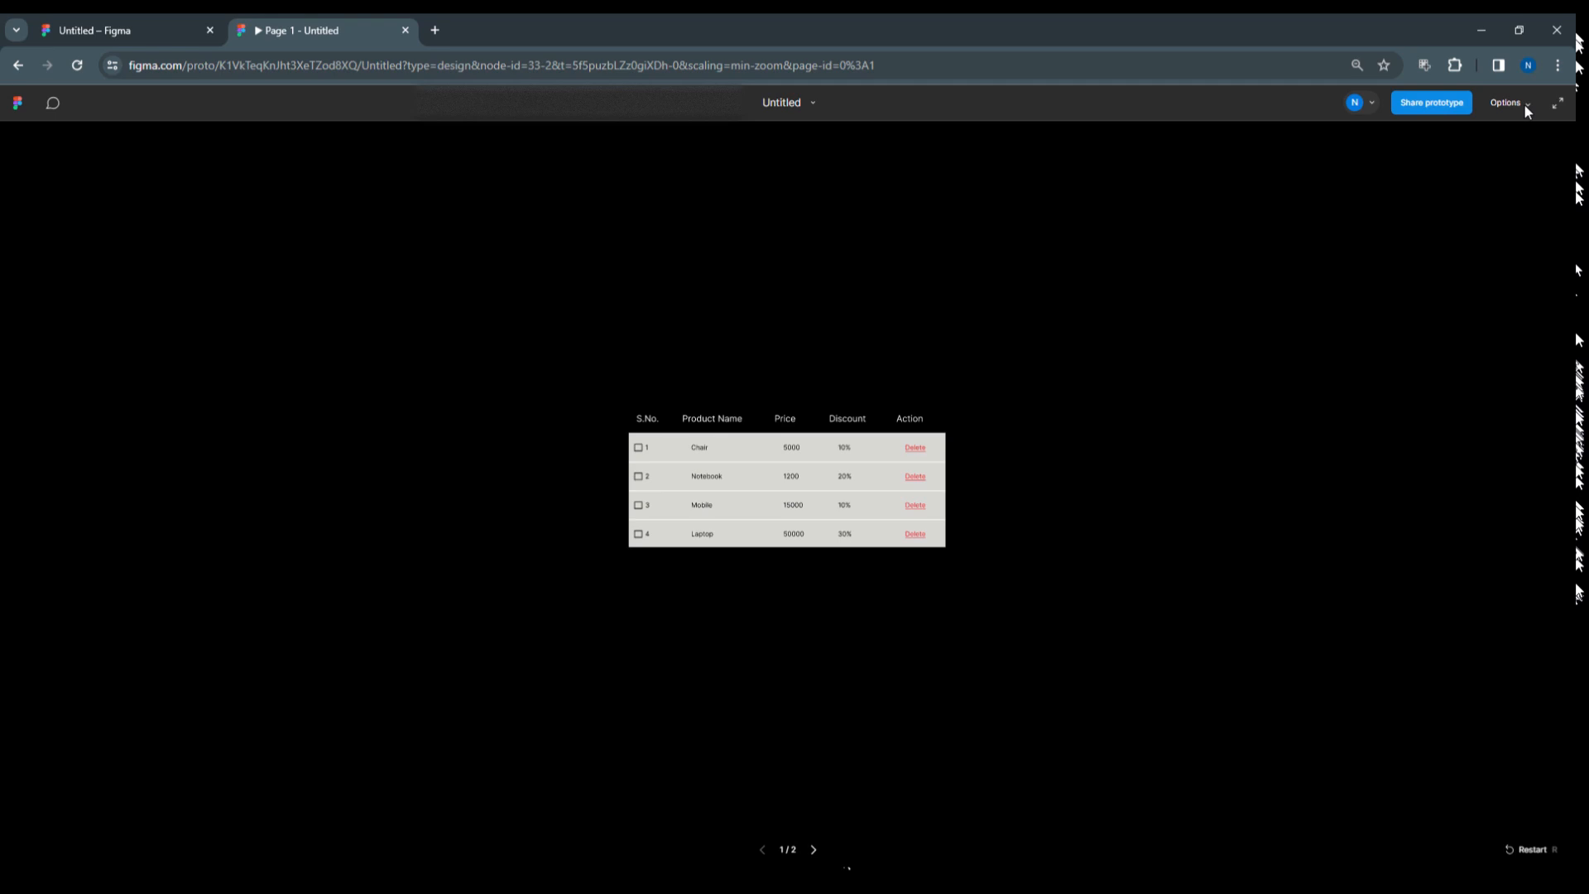
click(1523, 103)
click(1503, 190)
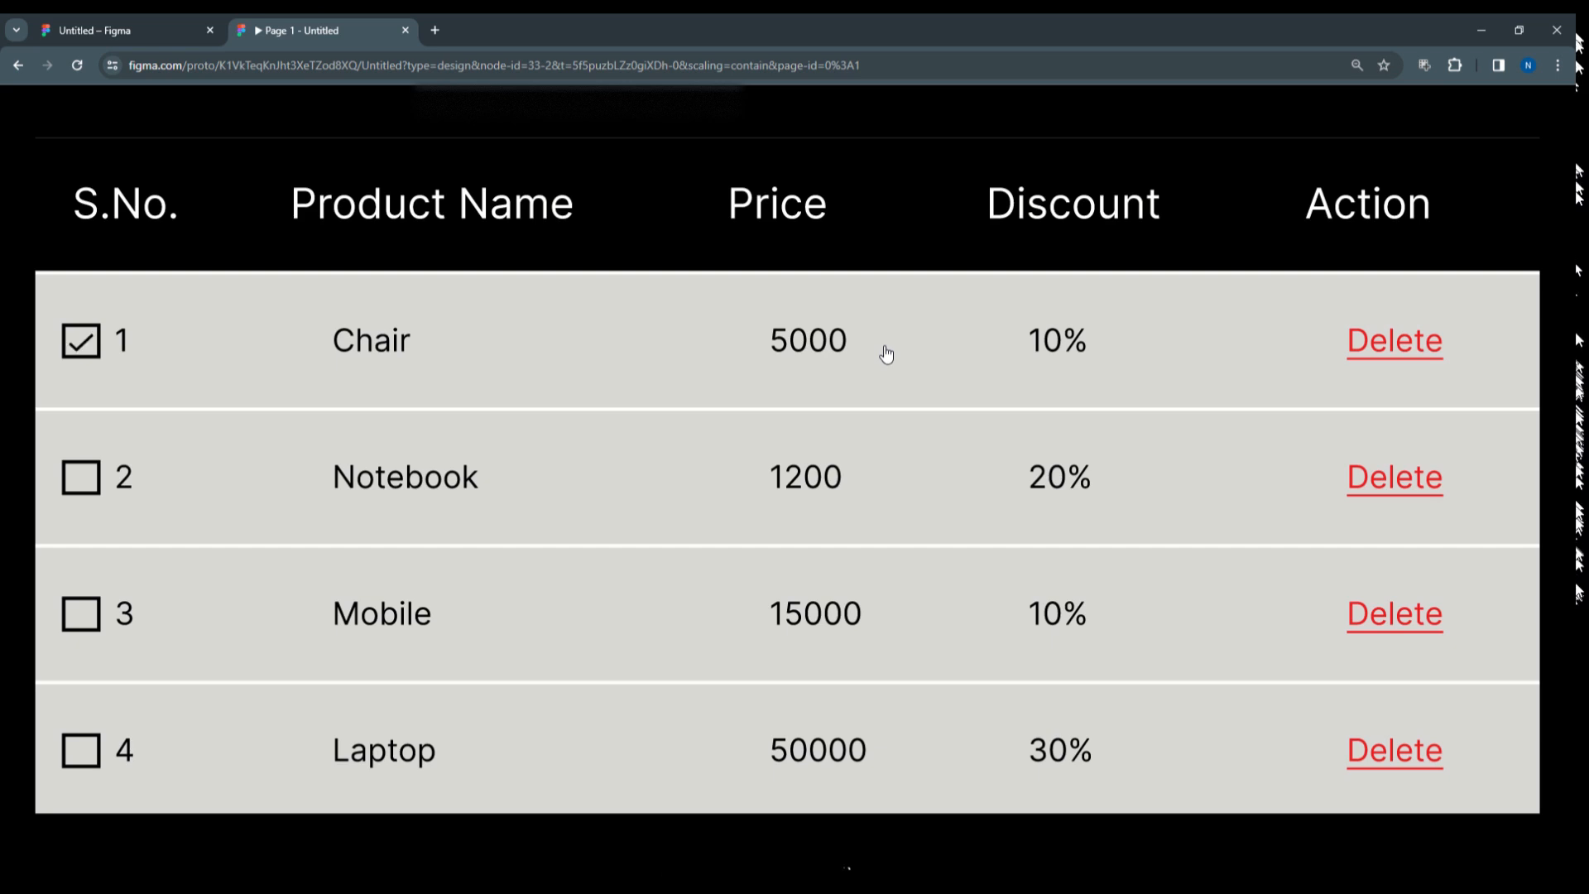
click(152, 27)
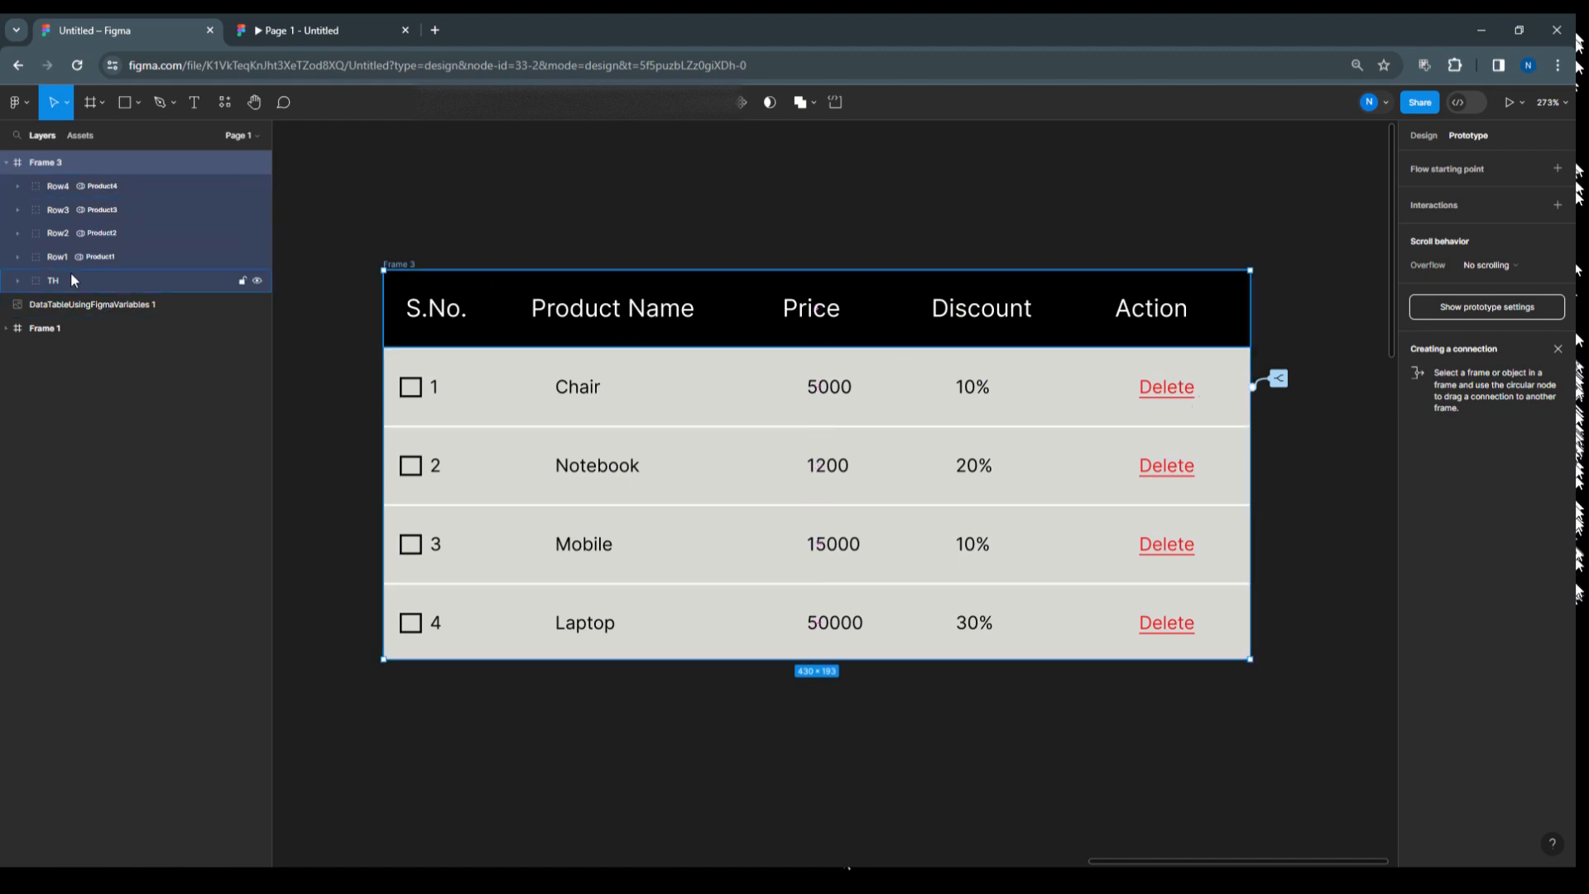
click(17, 258)
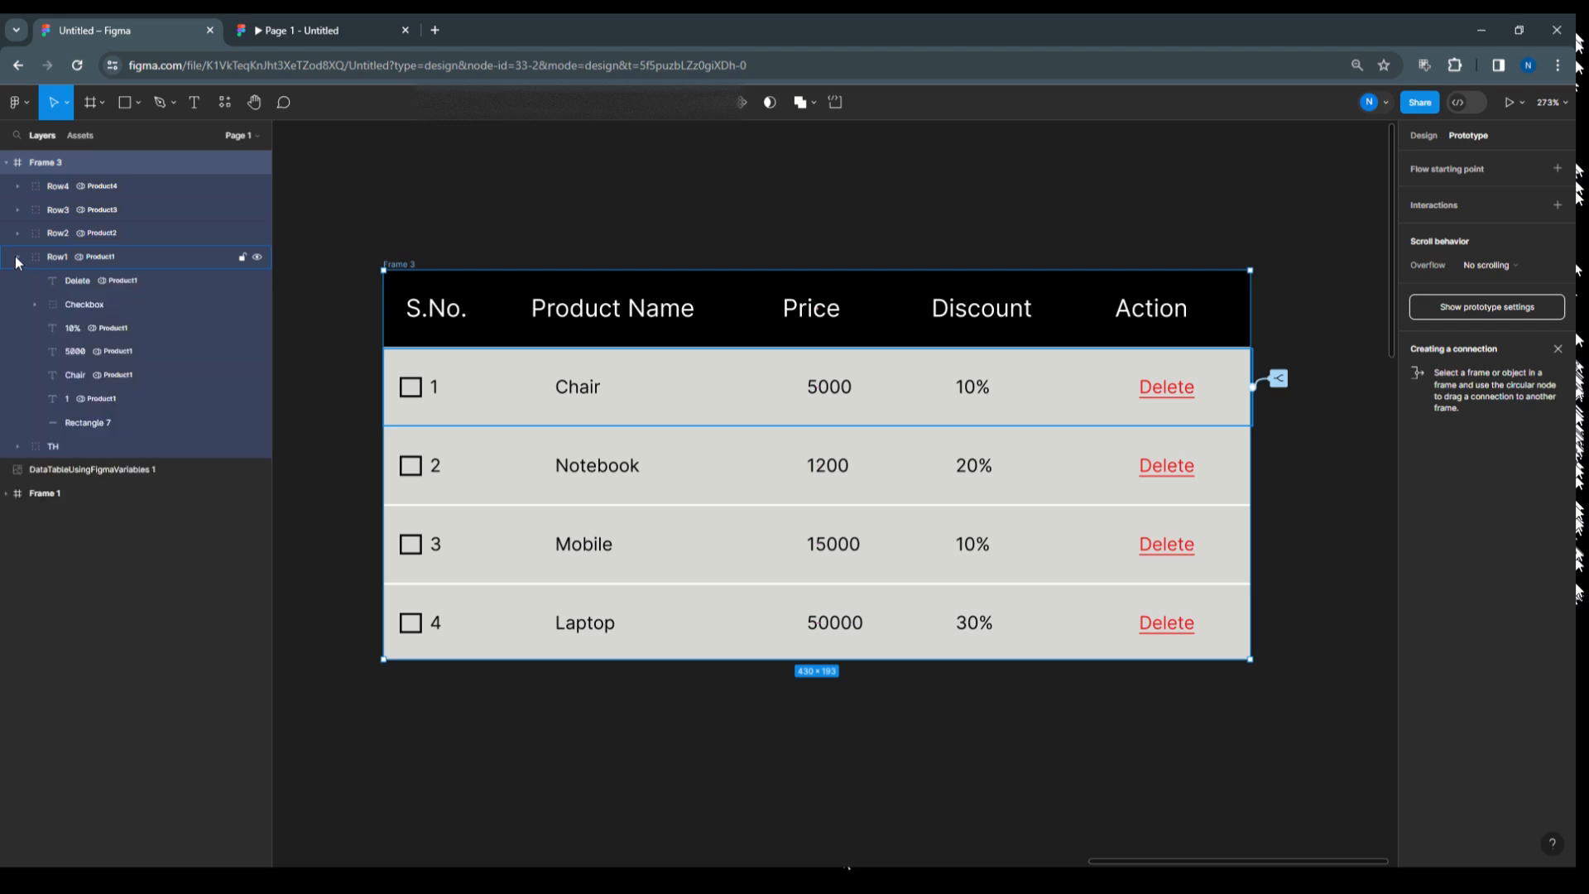
click(91, 279)
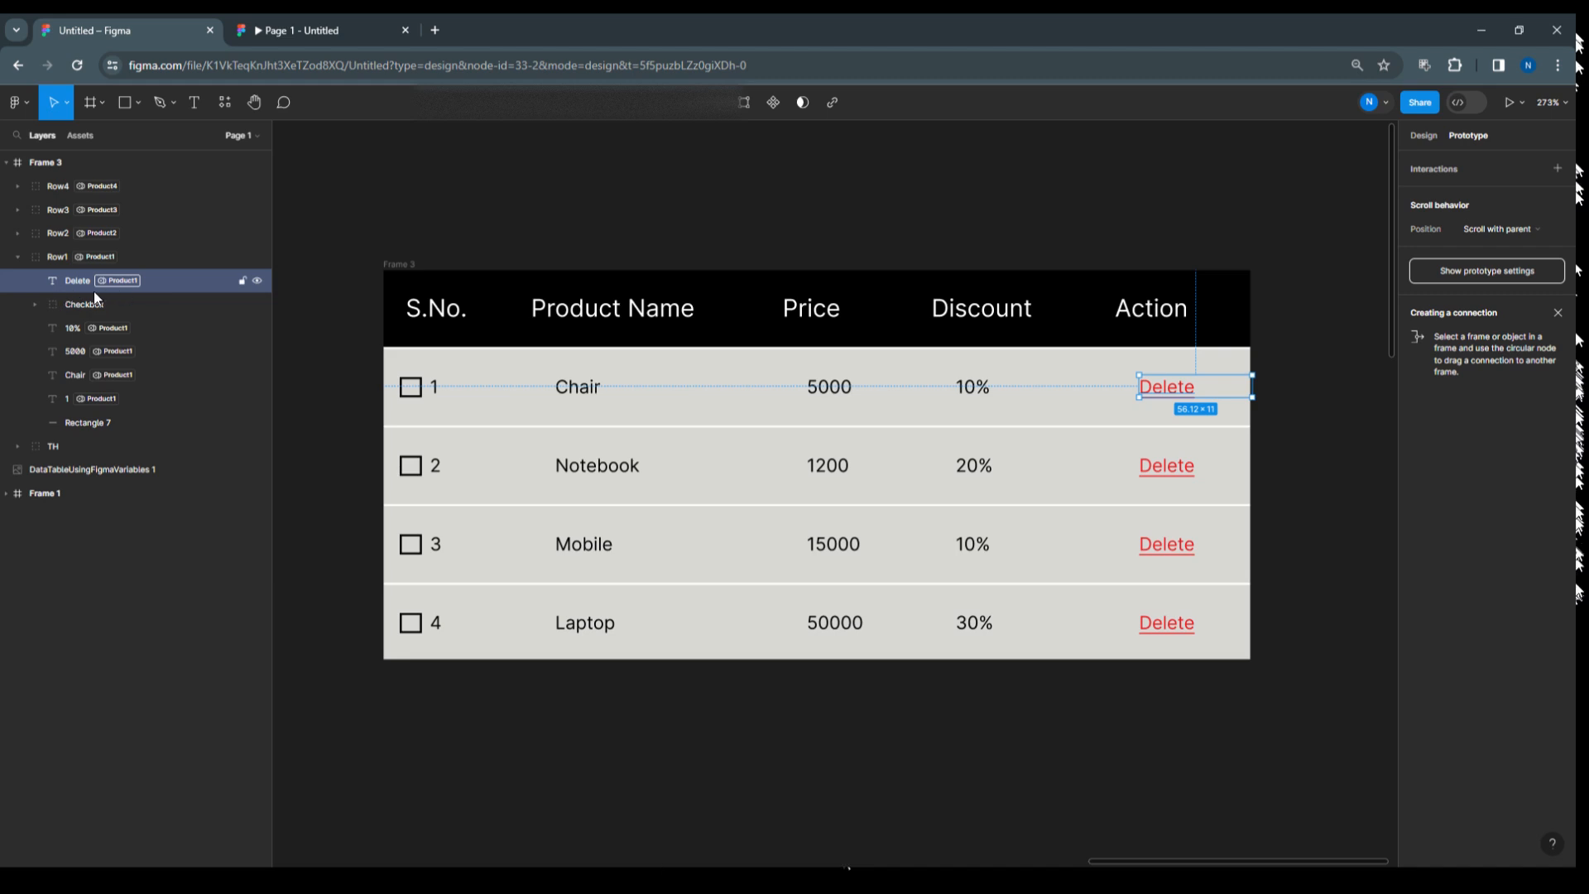
click(18, 259)
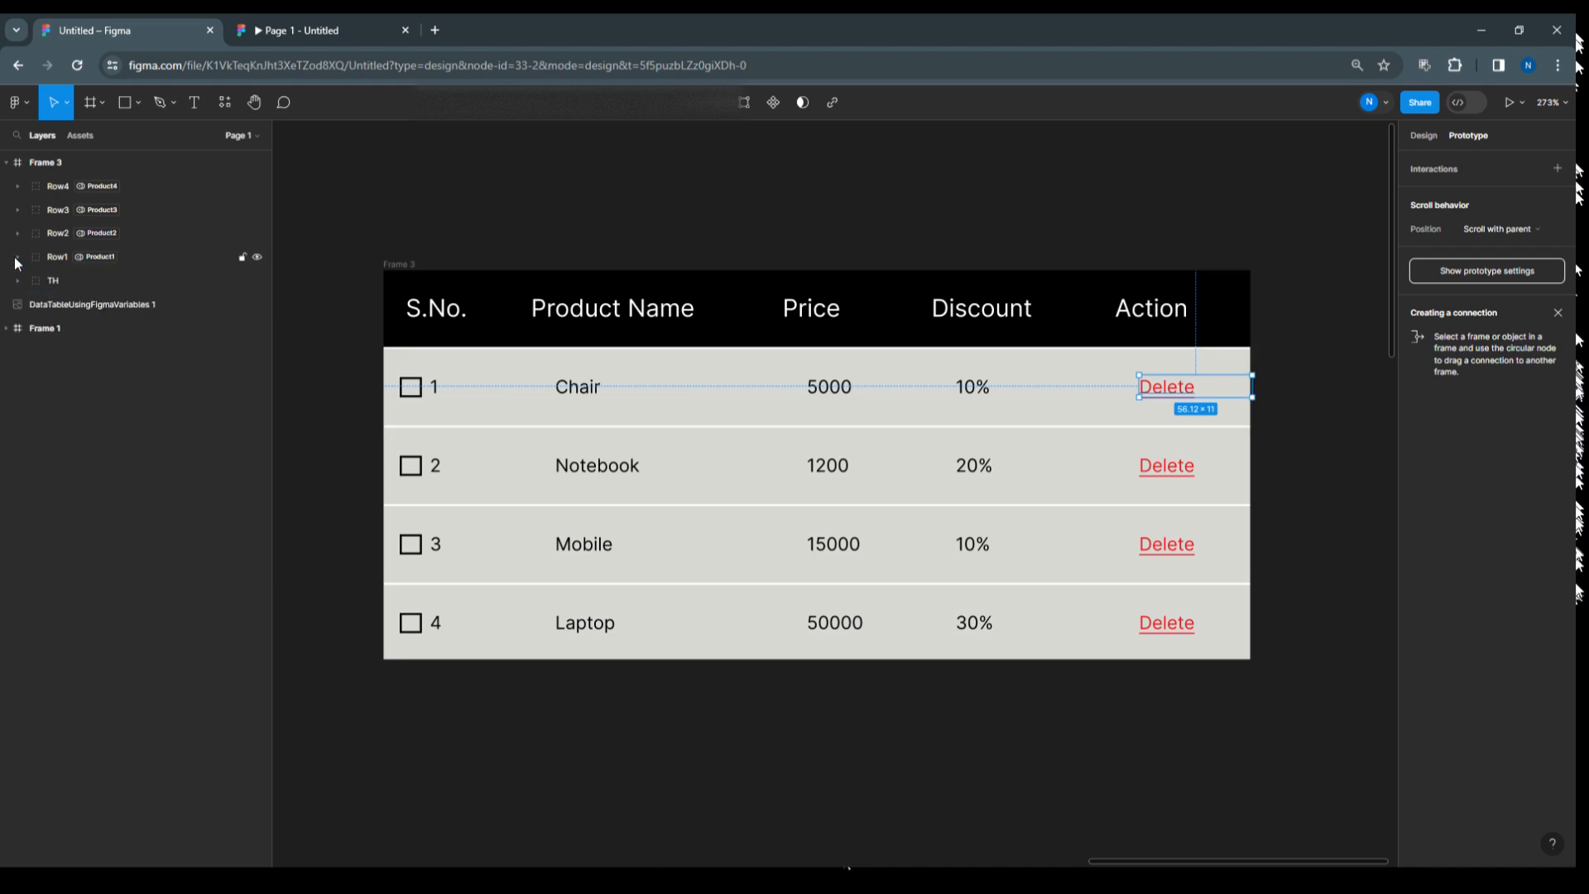
Wrap Row1 through Row4 together in a single auto layout frame and expand it in the layer tree.
drag(352, 357, 1280, 704)
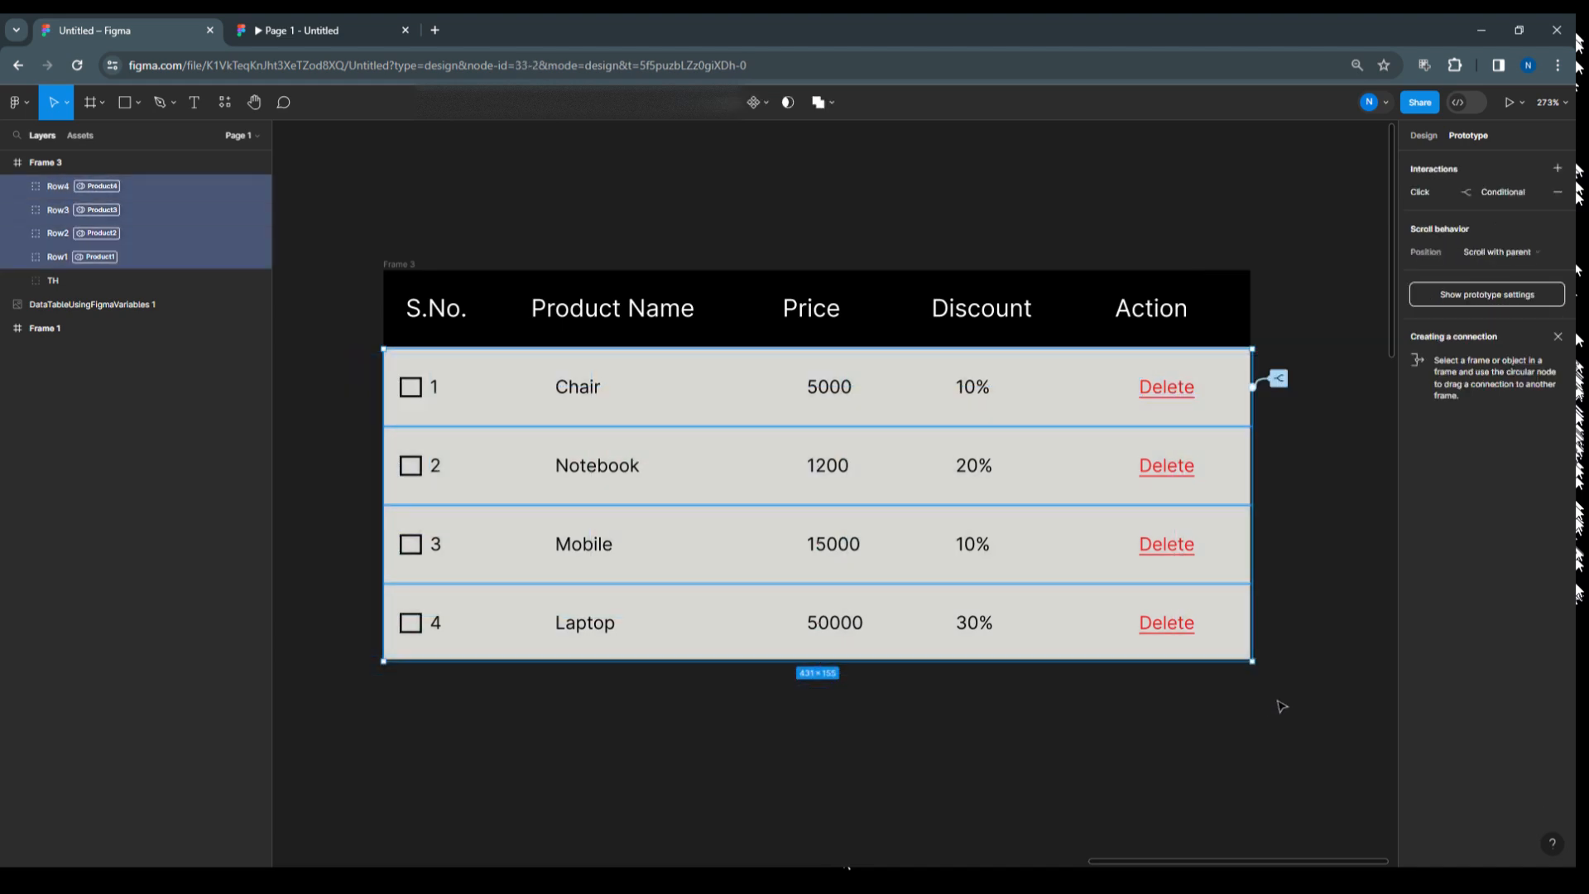
click(1424, 135)
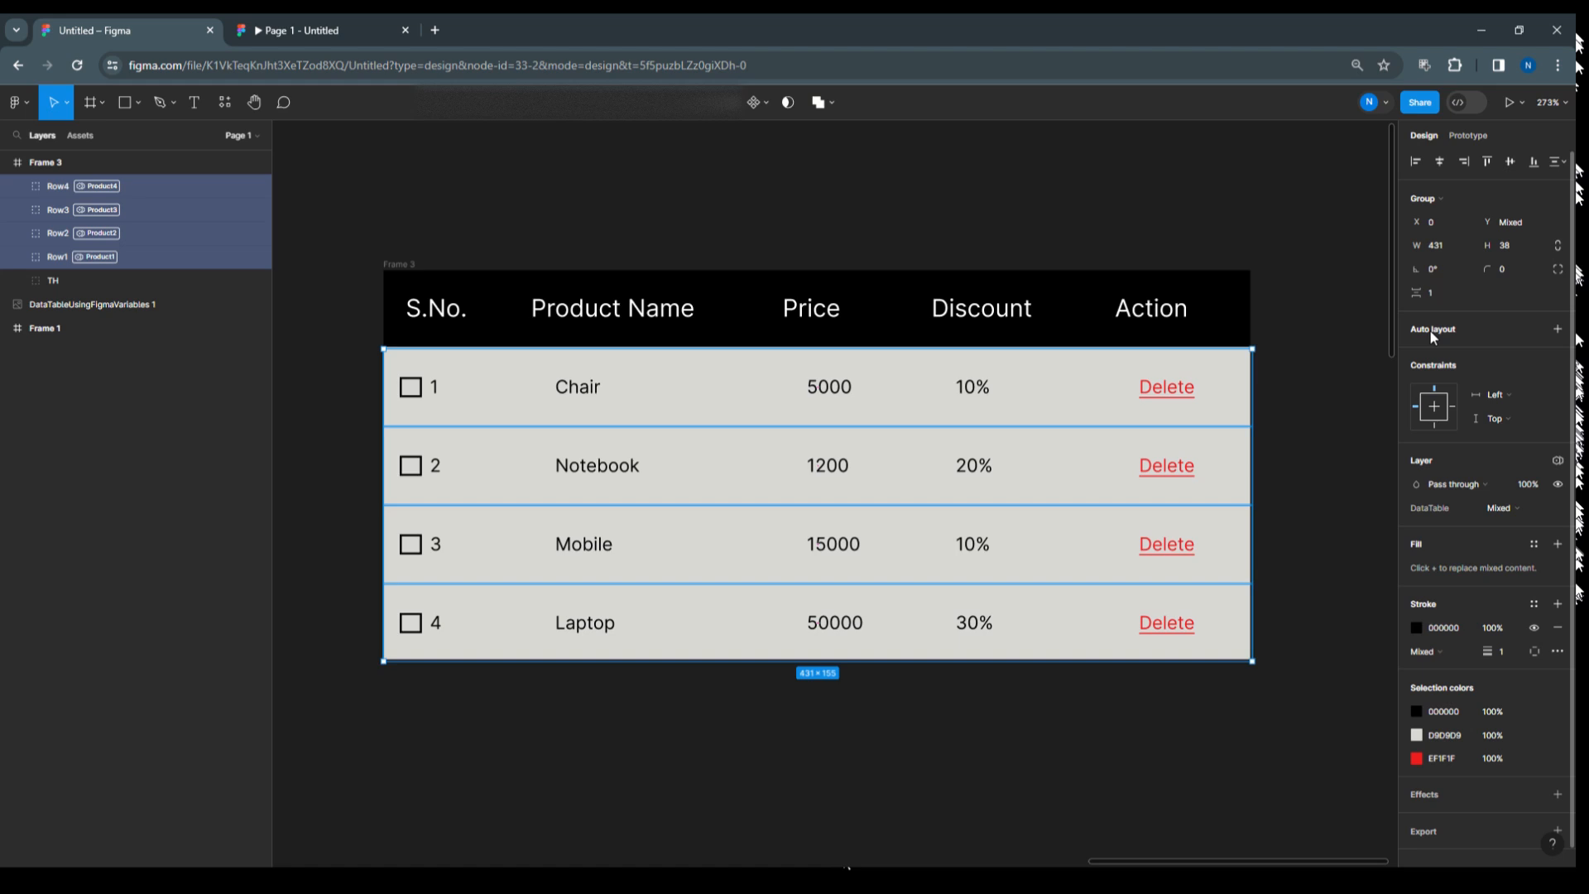
key(shift+a)
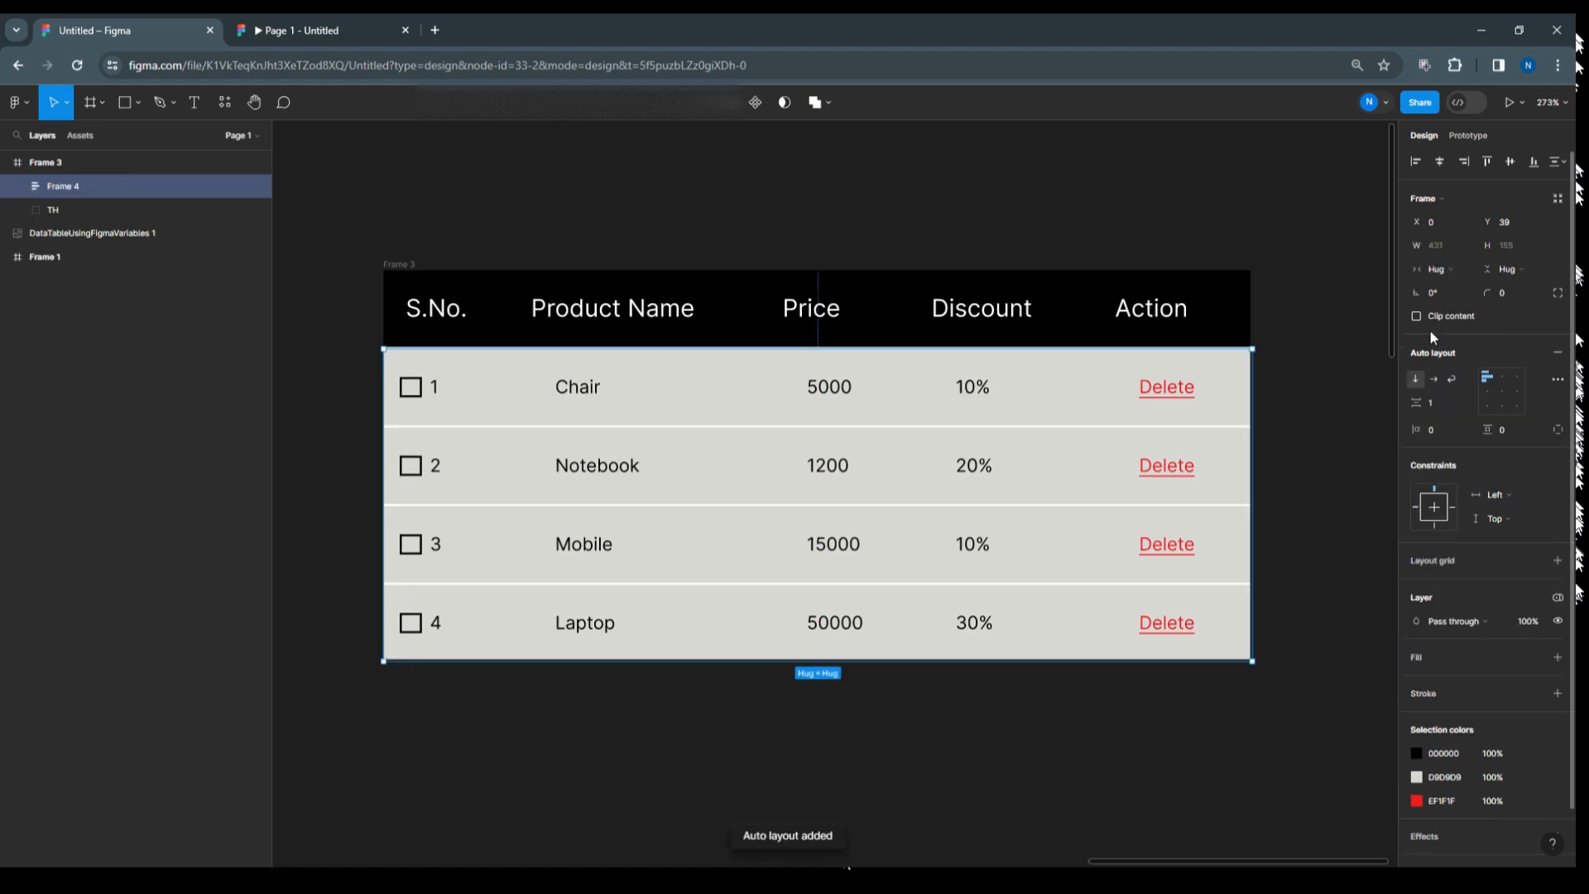
click(18, 187)
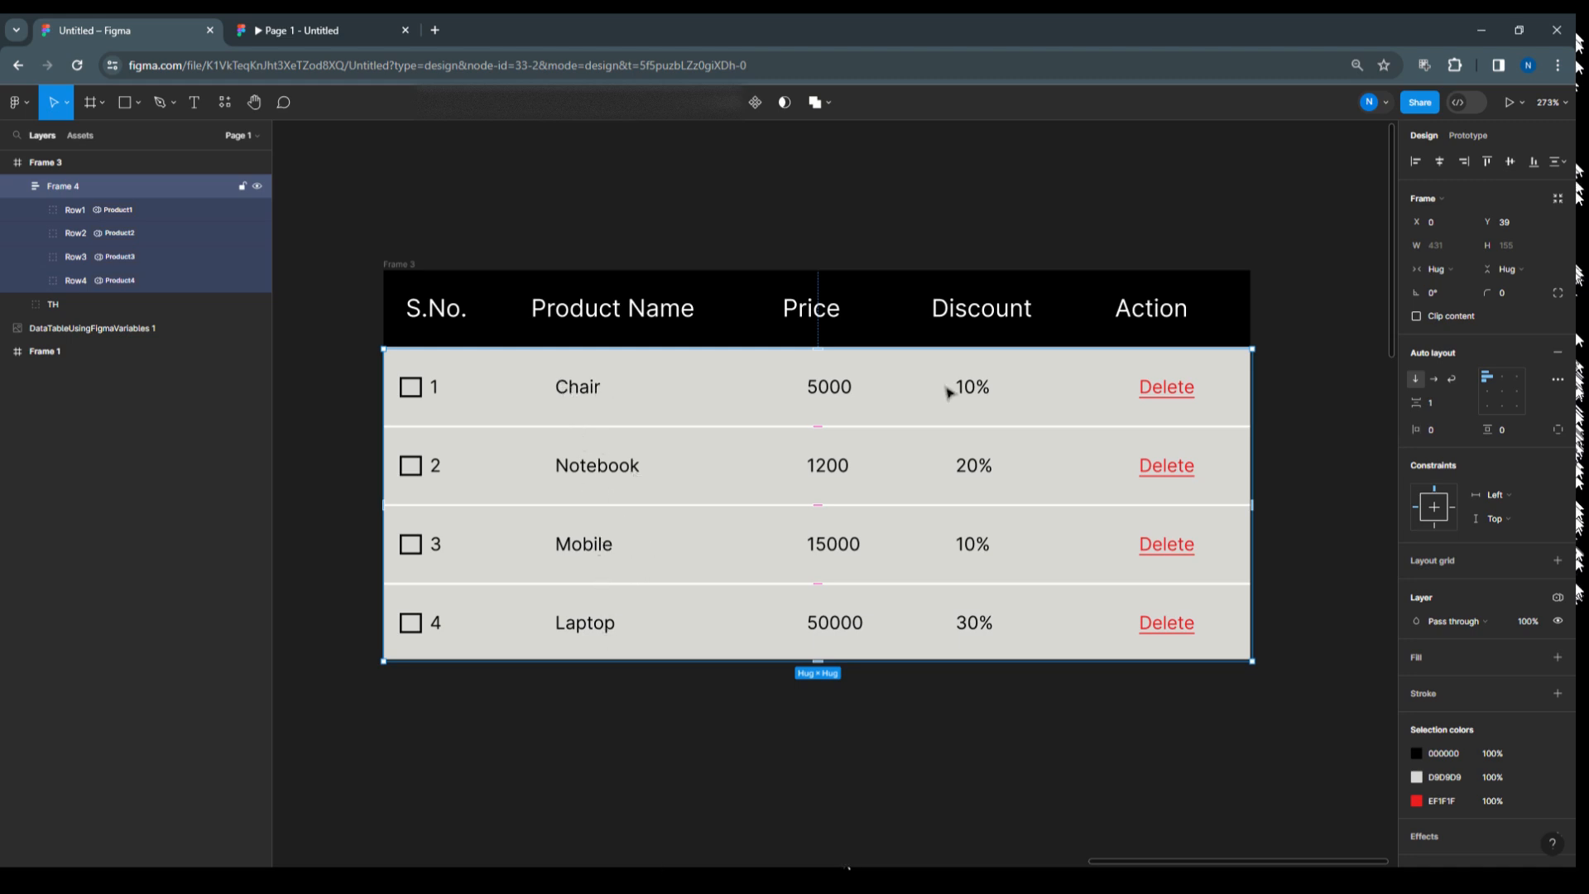
click(1323, 319)
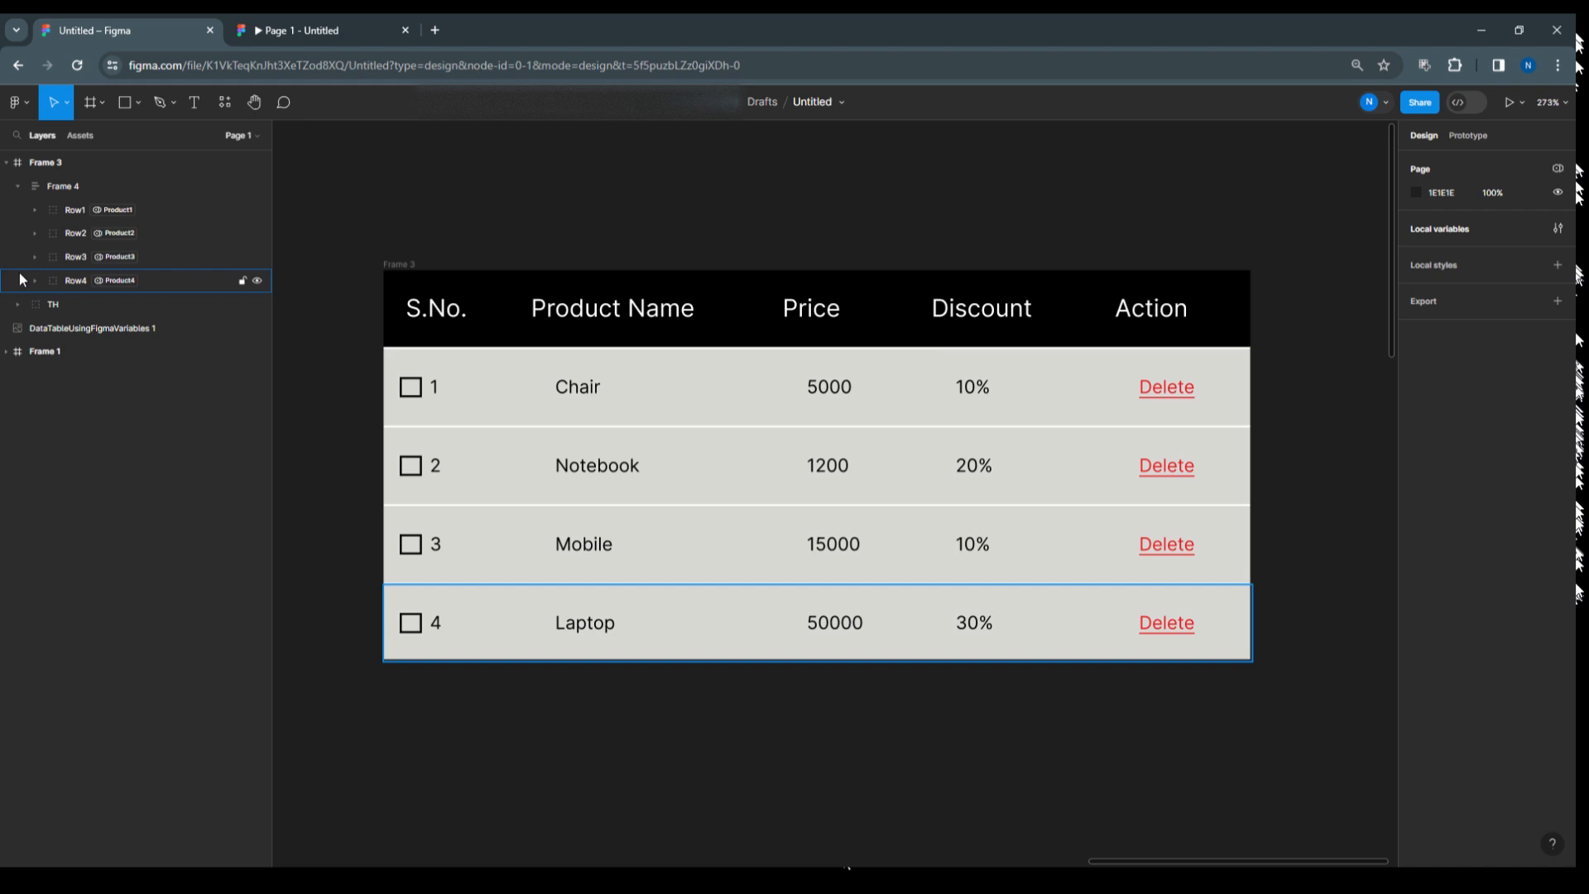
Add an on-click interaction to the Delete text inside Row1.
click(33, 210)
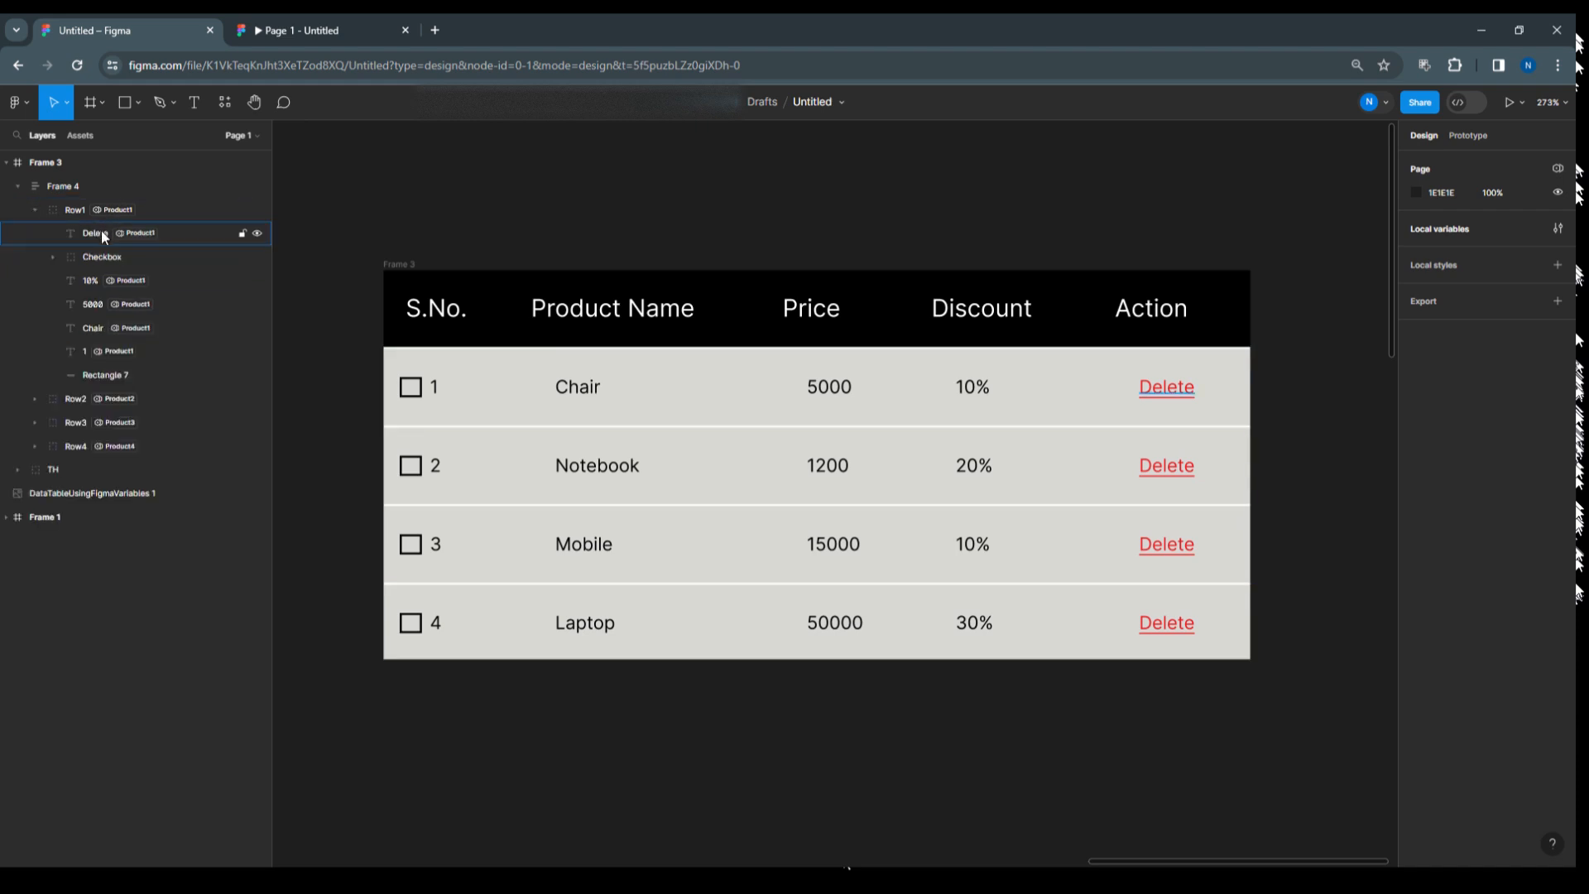
click(101, 231)
click(1479, 135)
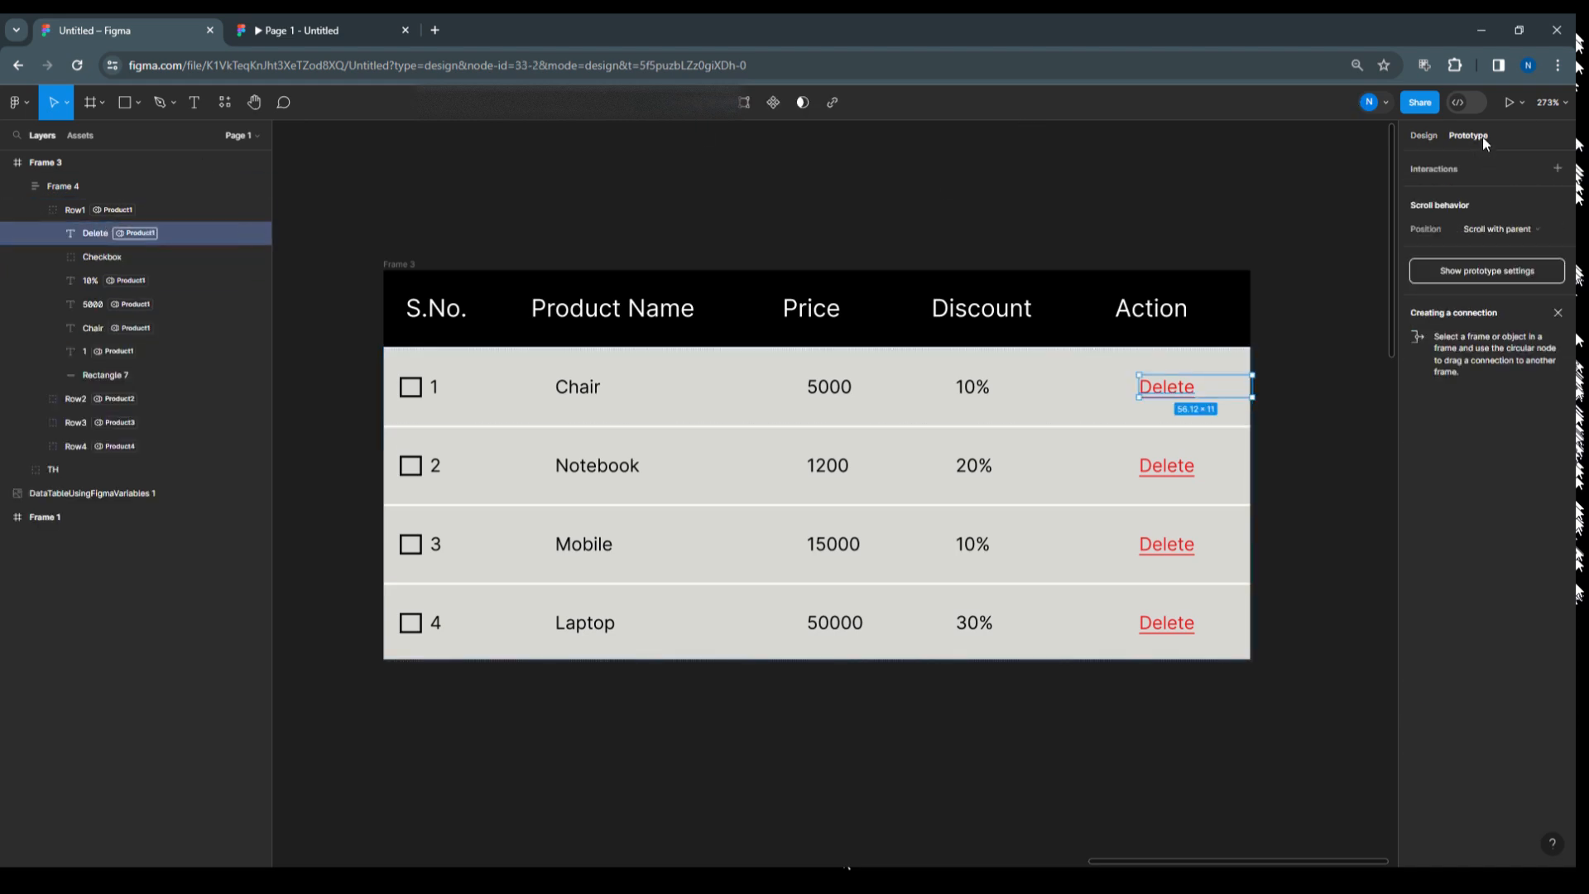
click(1447, 169)
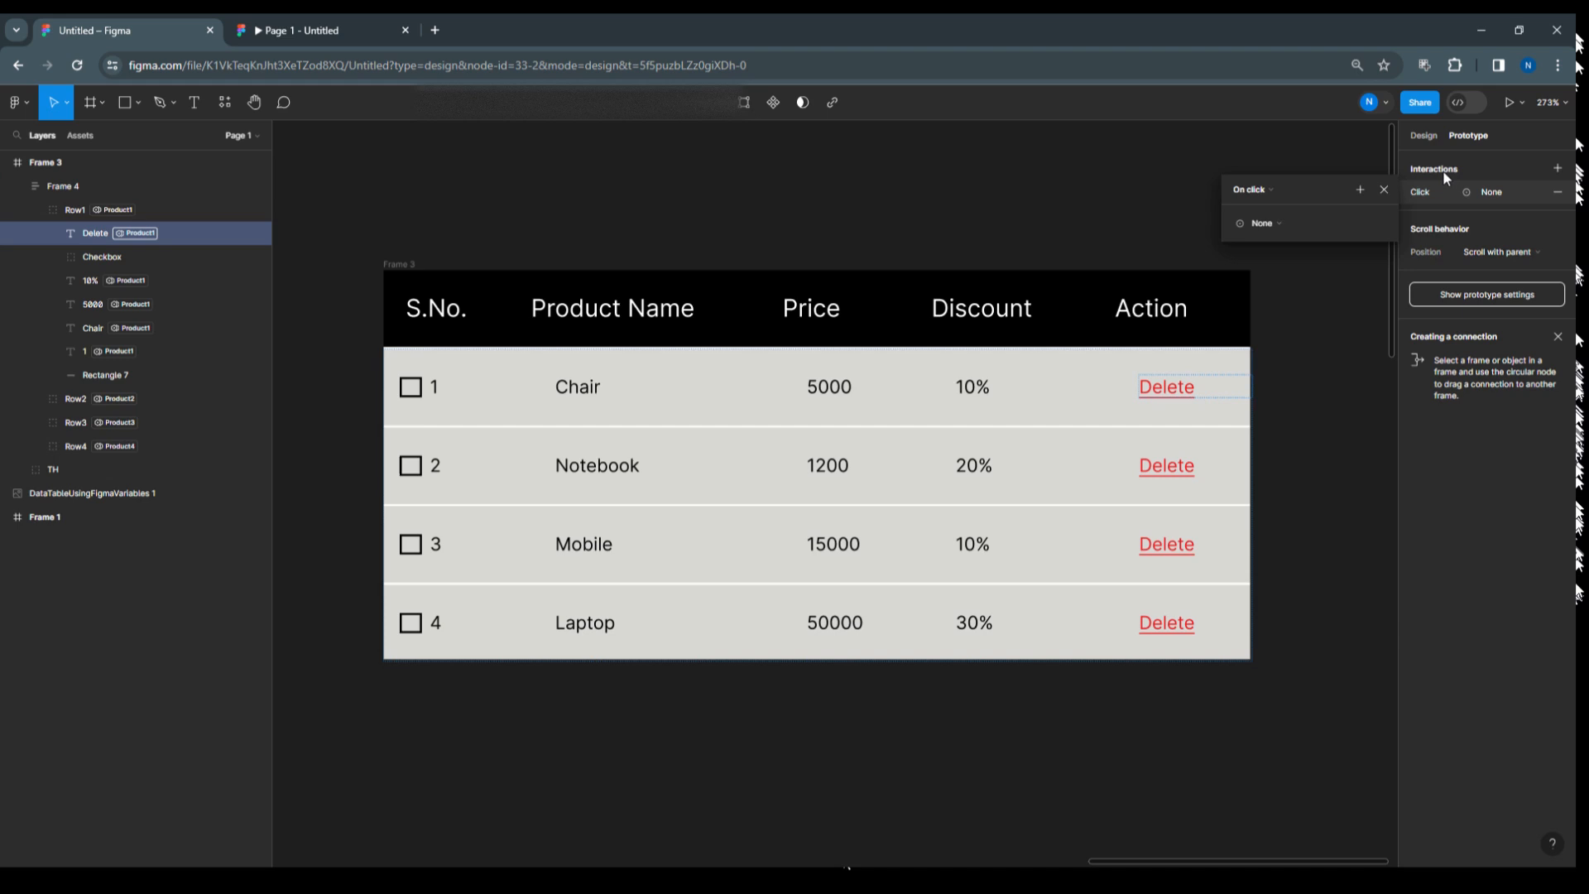
Make the click on Row1's Delete text set the Checkbox variable to true.
click(1284, 222)
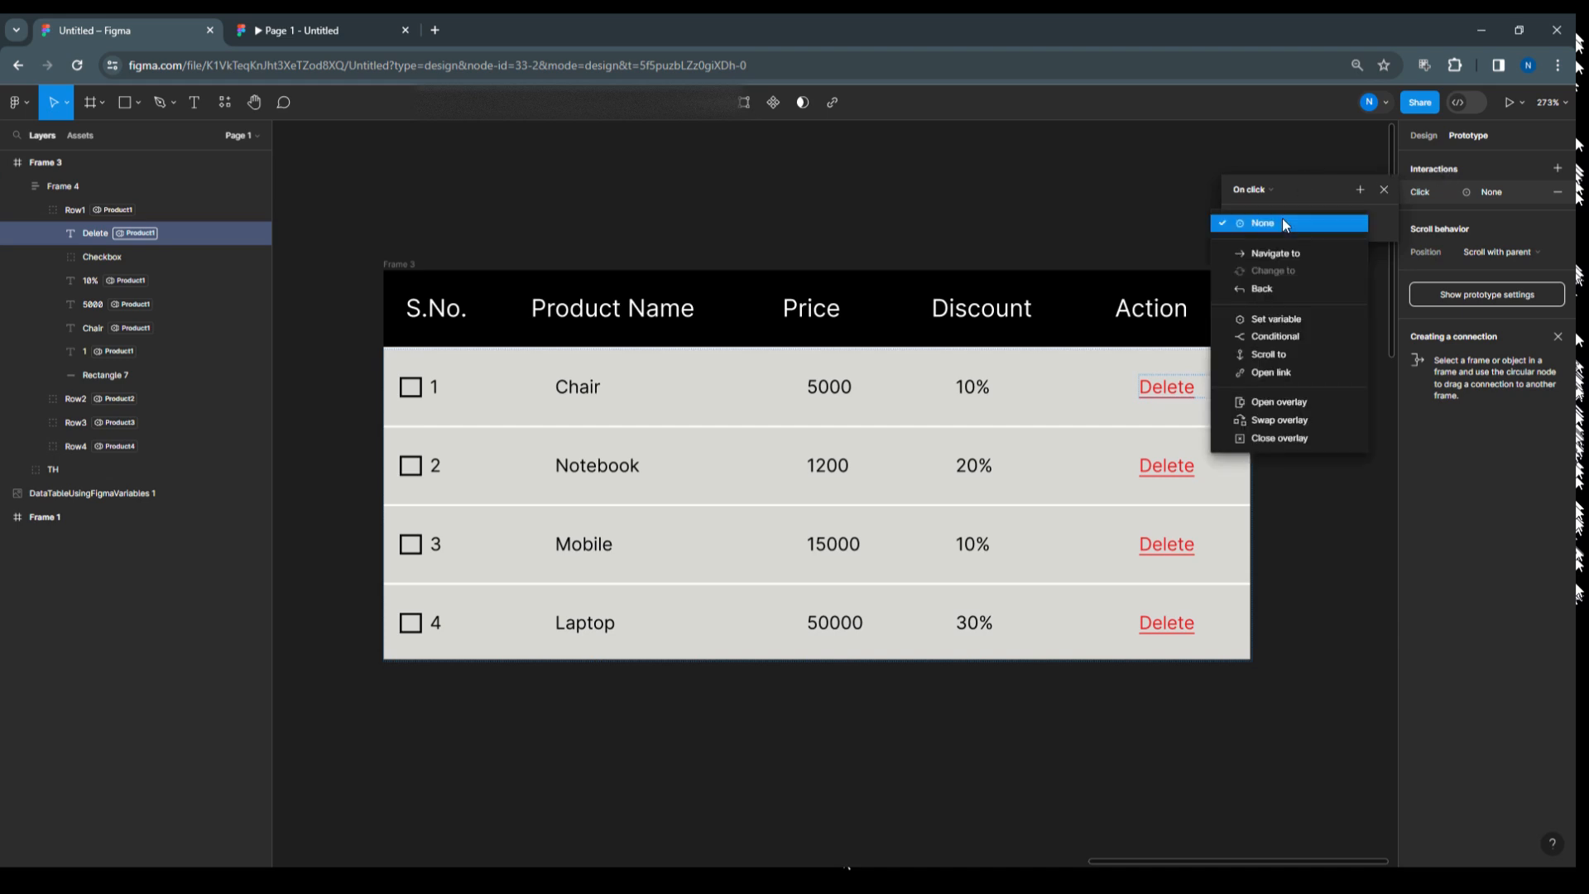
click(1283, 318)
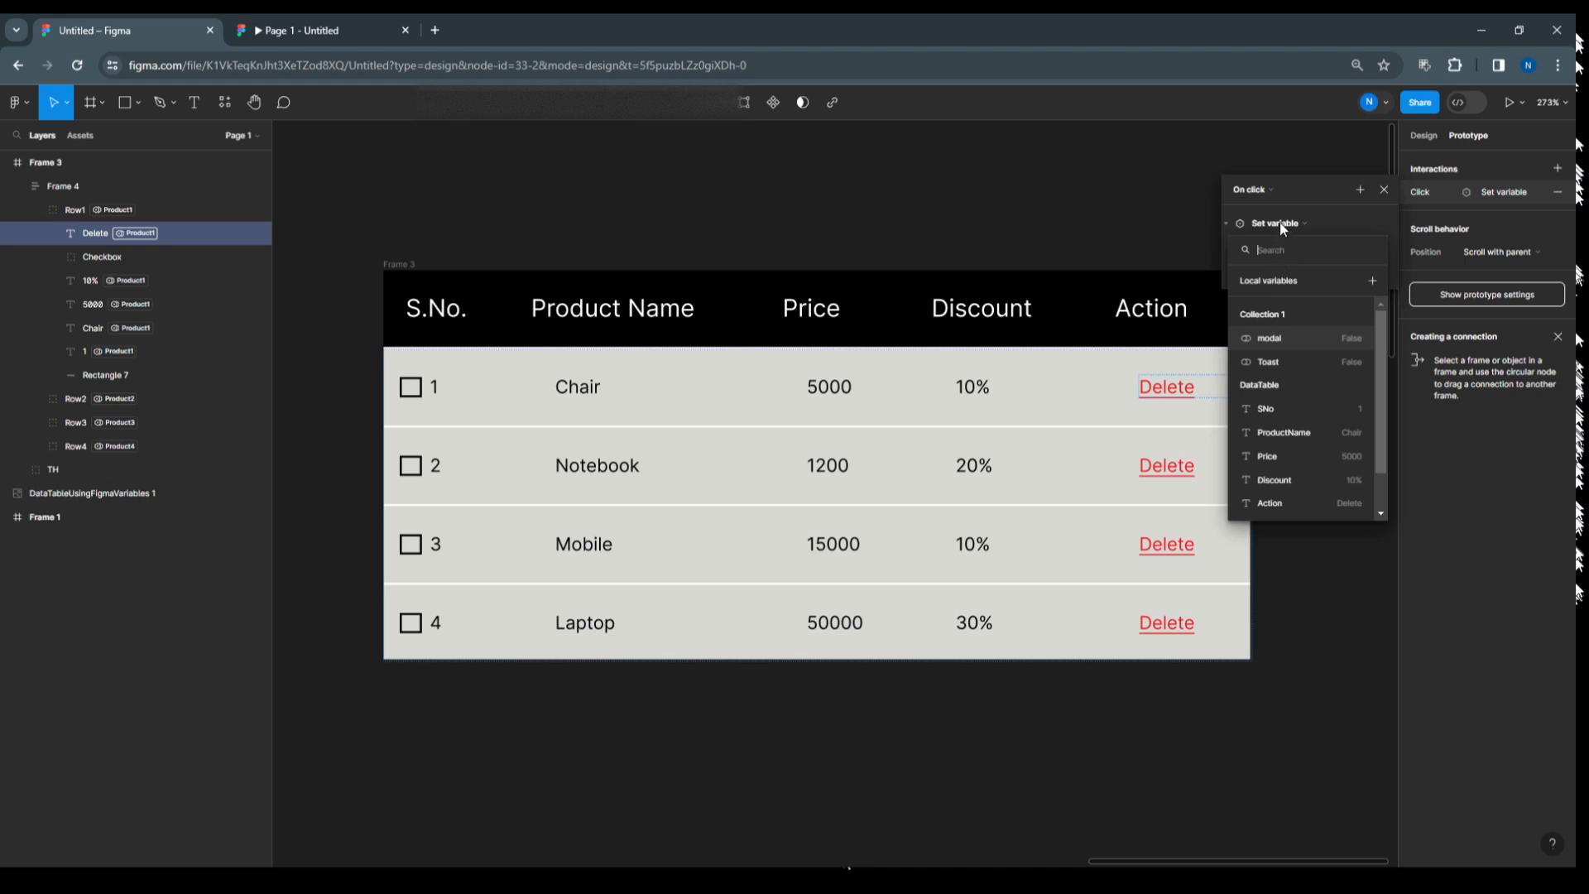
scroll(1288, 463, down, 1)
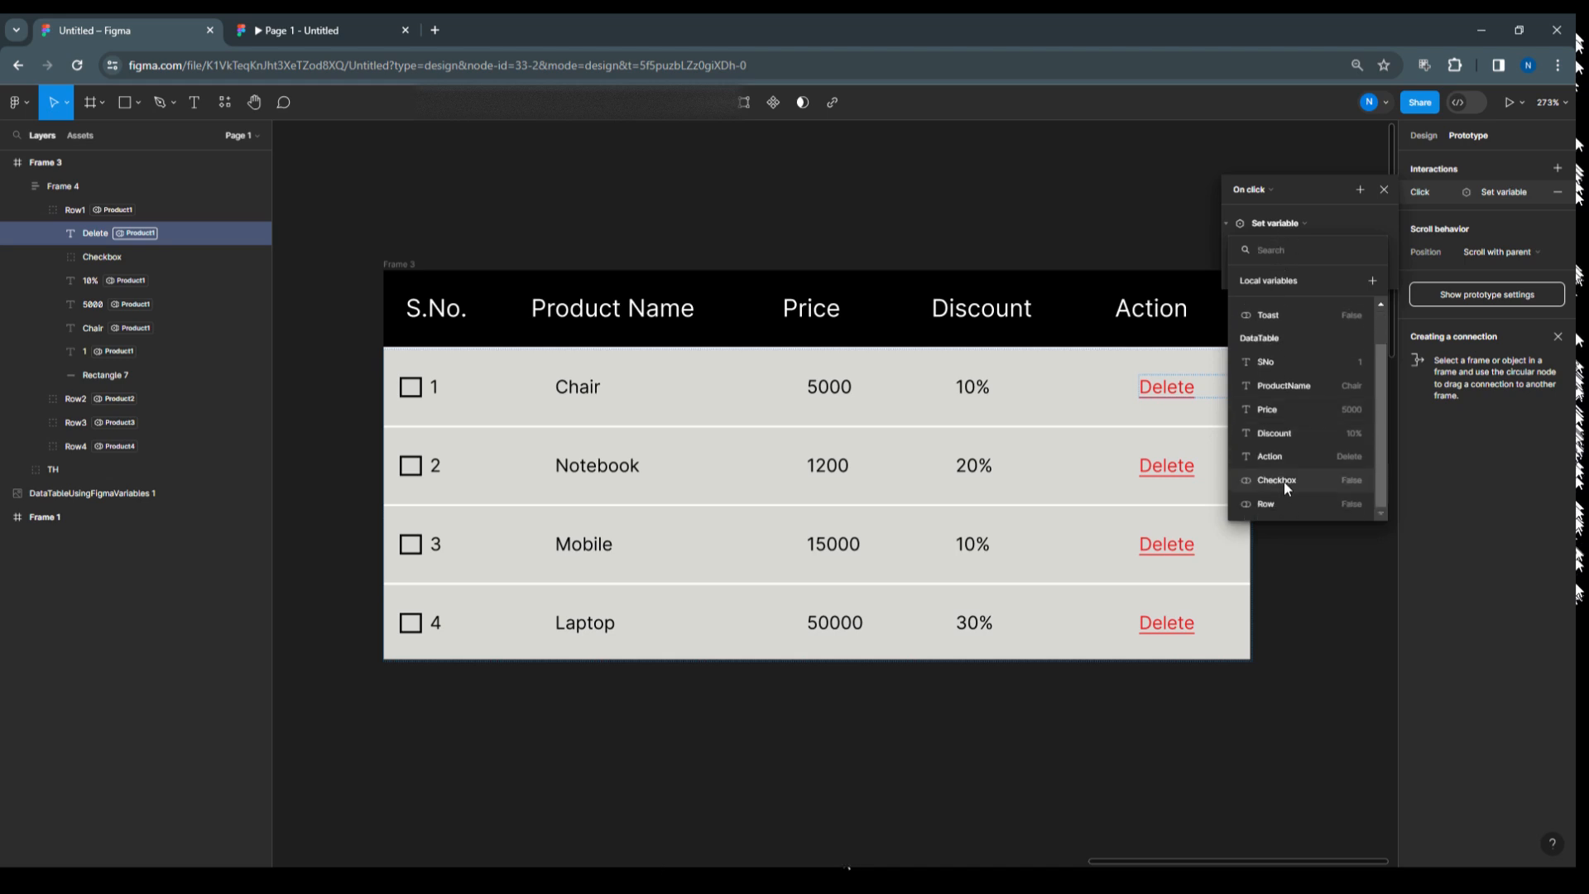
click(1279, 481)
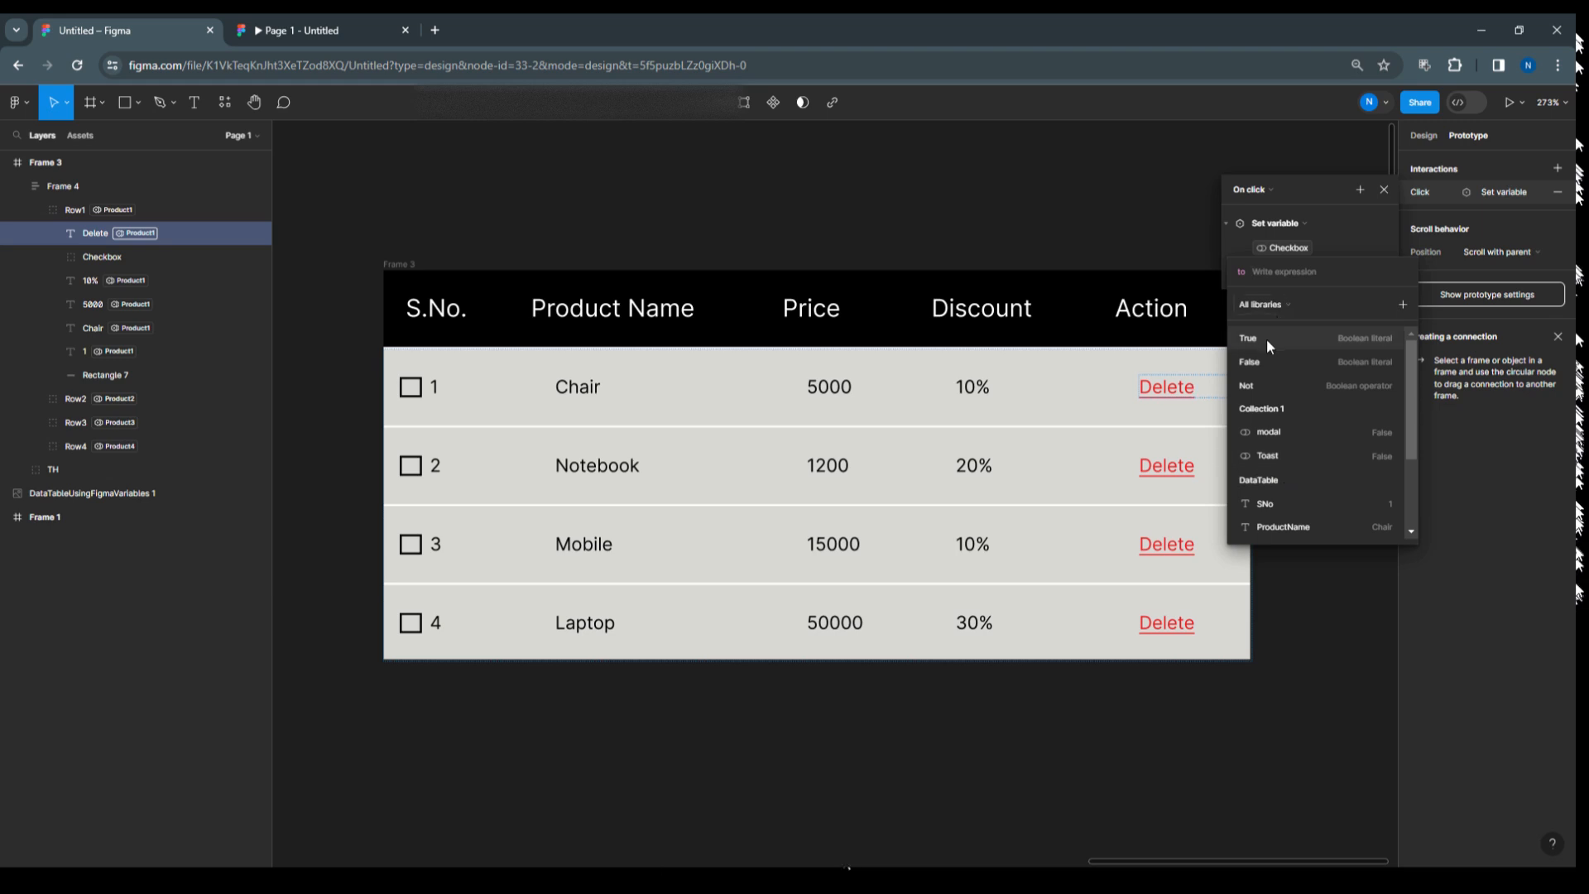
click(1266, 339)
click(1332, 236)
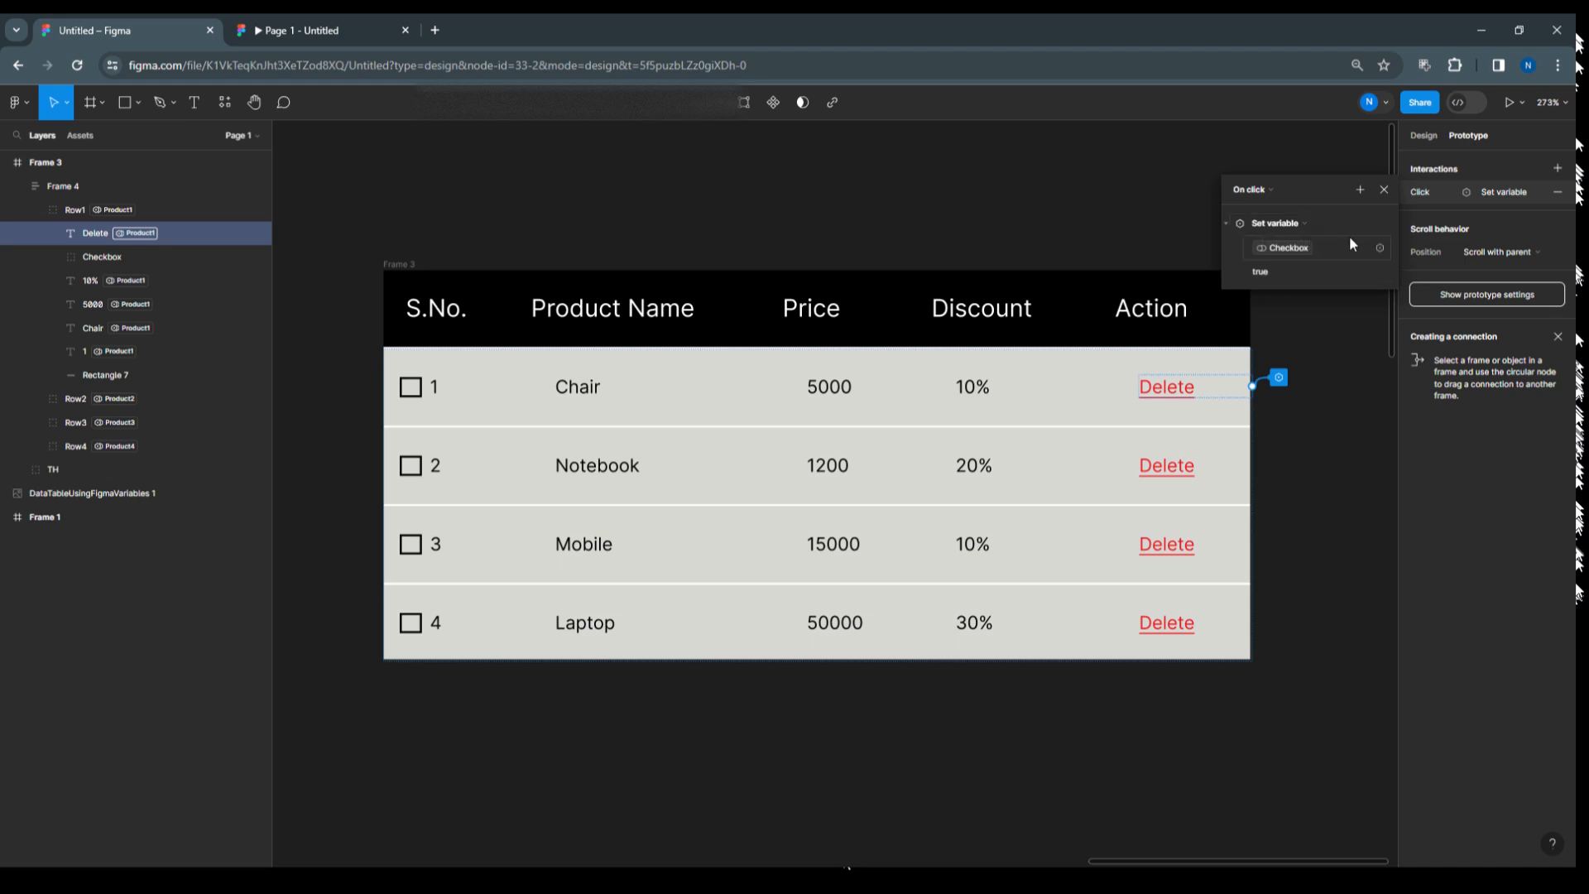
Change the action of Row1's Delete text to Conditional with the condition Checkbox == true.
click(1298, 222)
click(1292, 254)
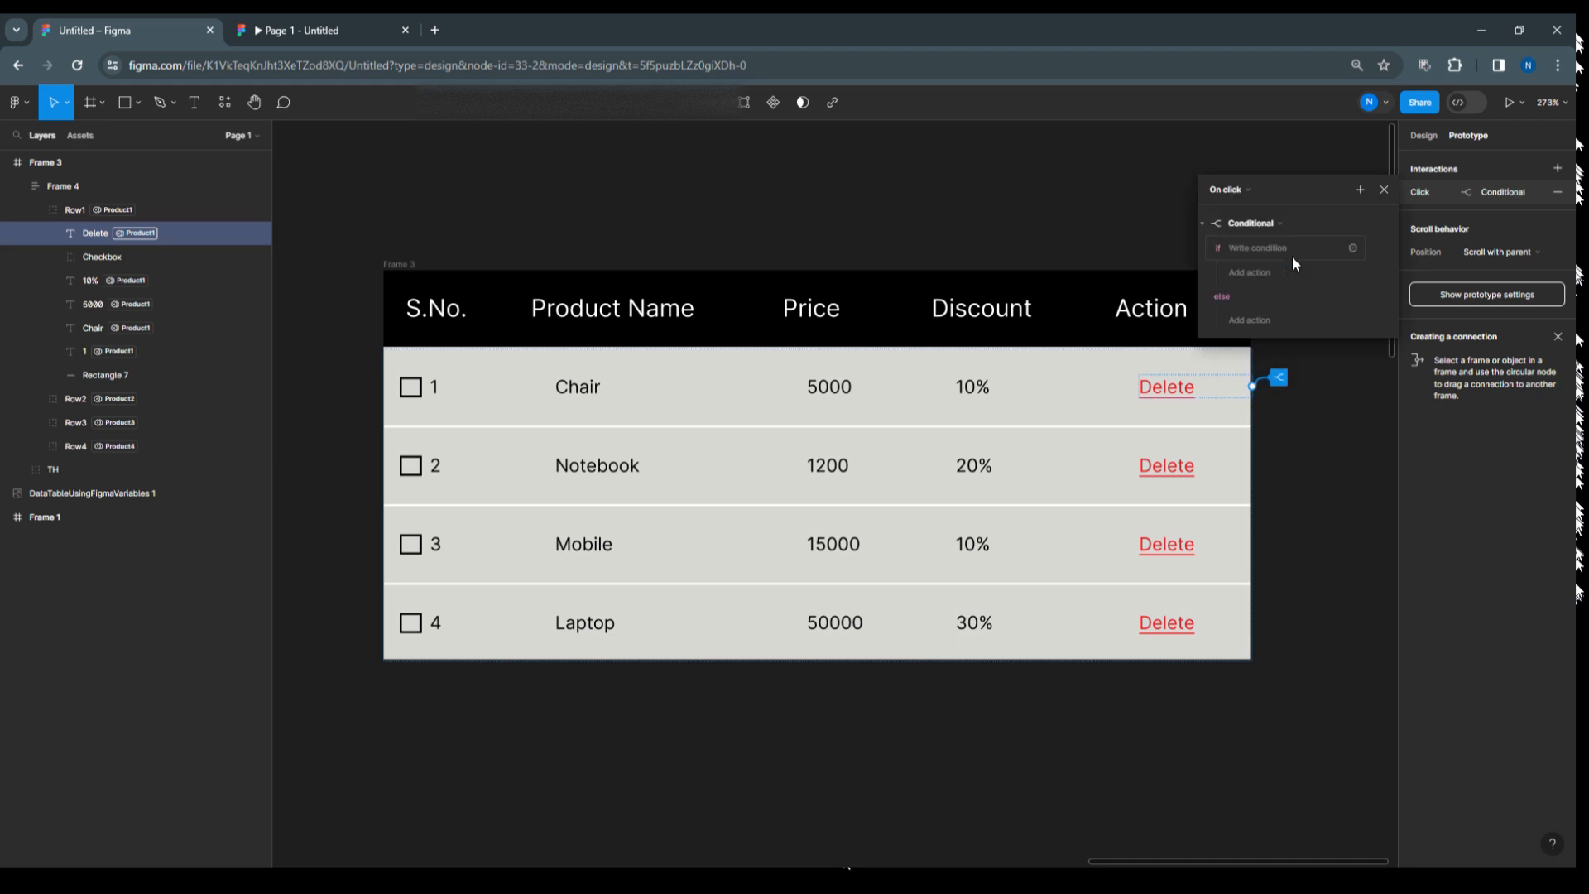
click(1245, 253)
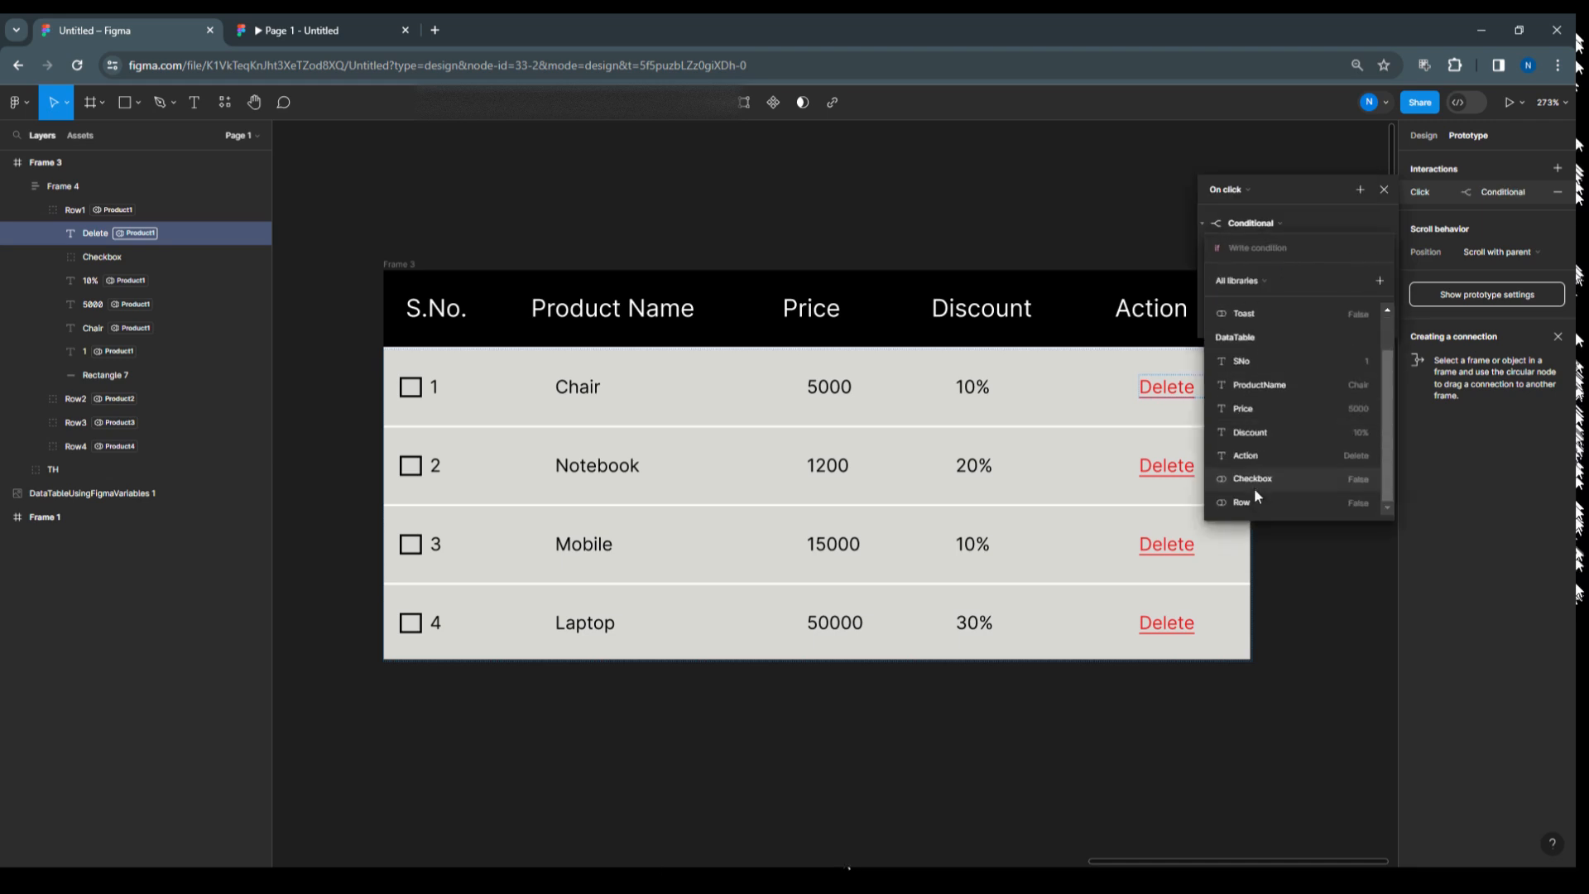
click(1254, 488)
text(==)
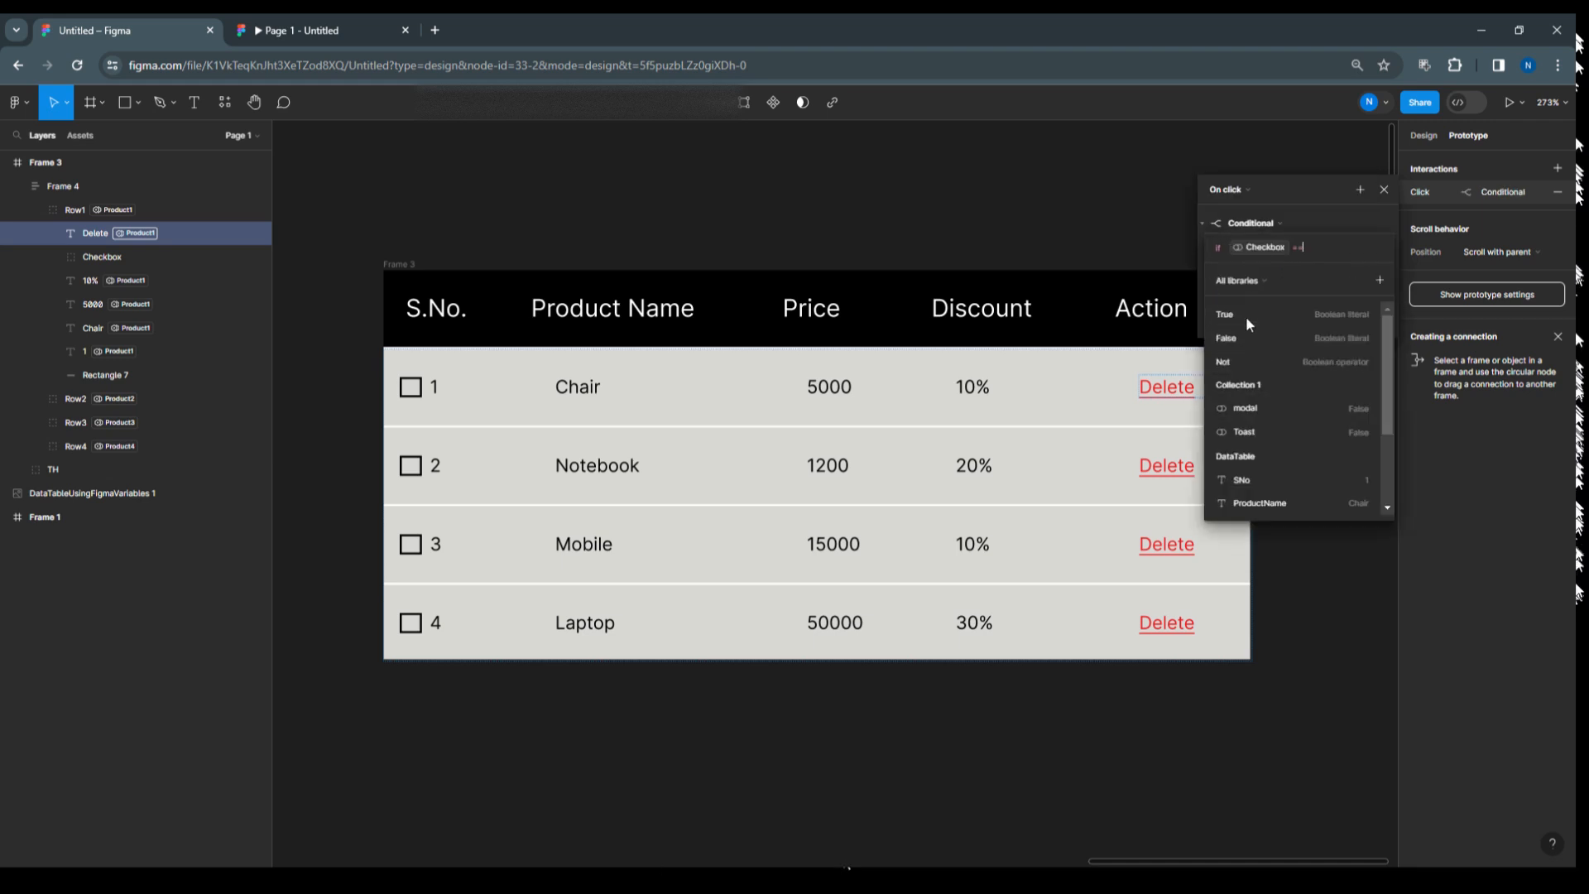
click(1245, 318)
click(1322, 216)
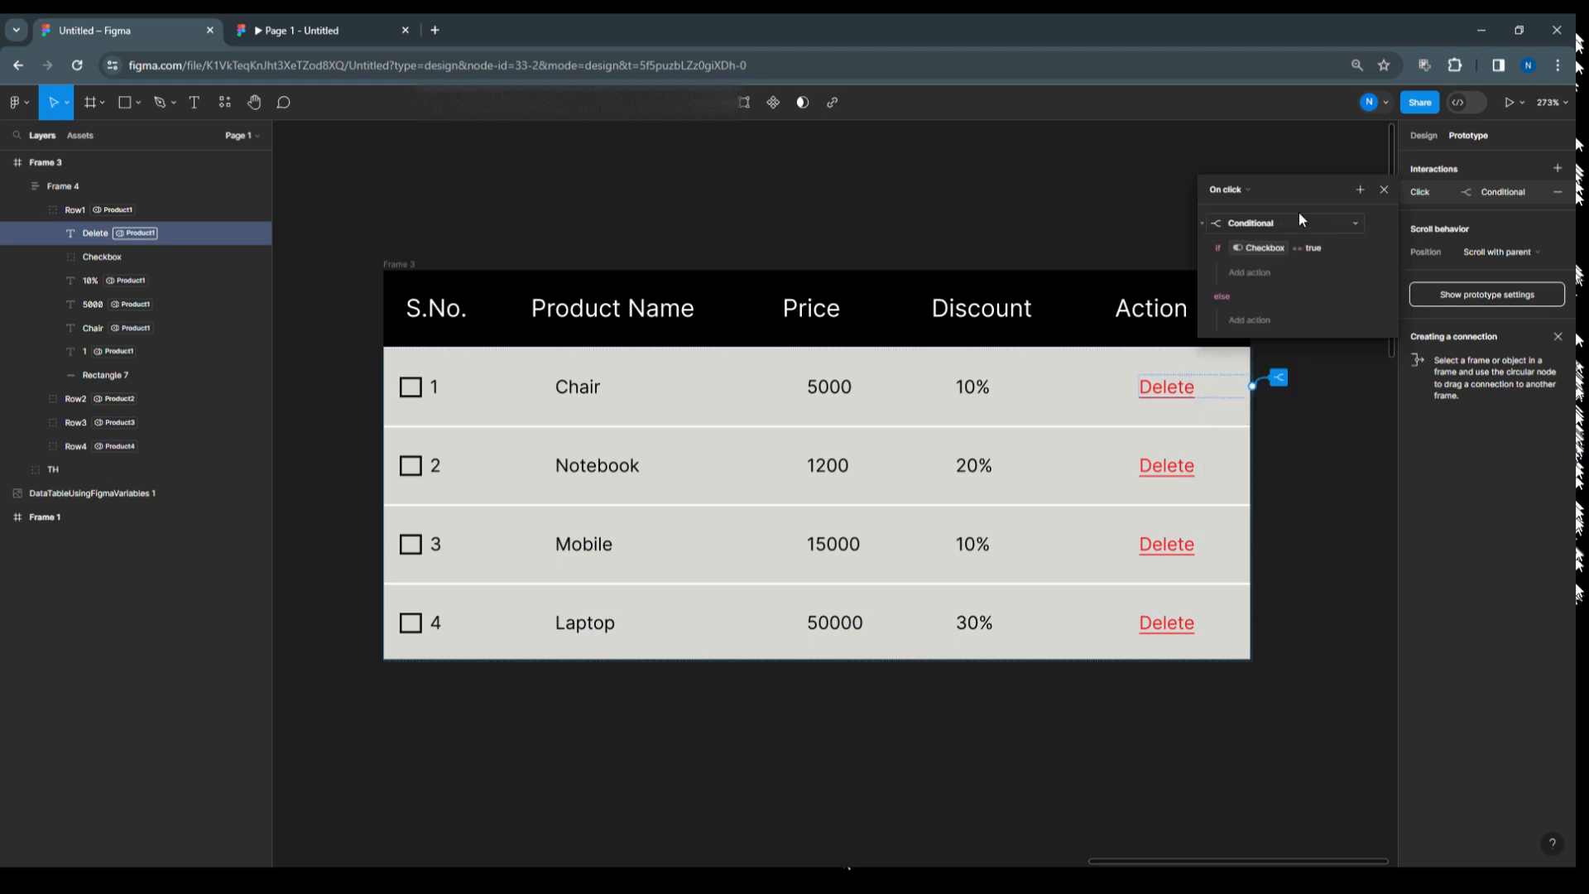
Make the true branch of Row1's Delete conditional set the Row variable to true.
click(1255, 270)
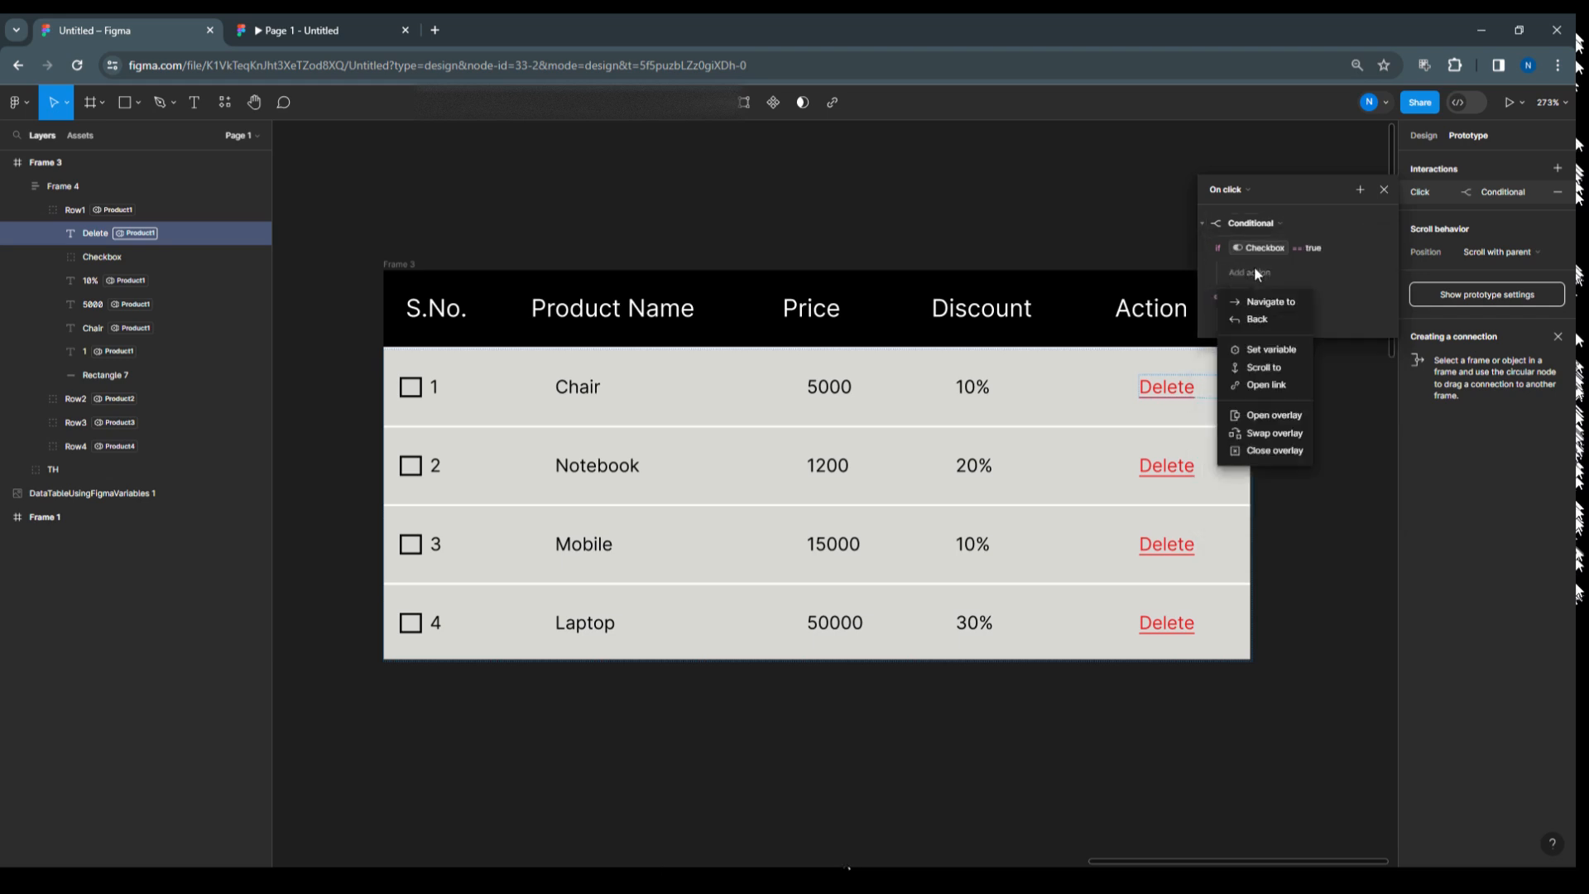
click(1264, 350)
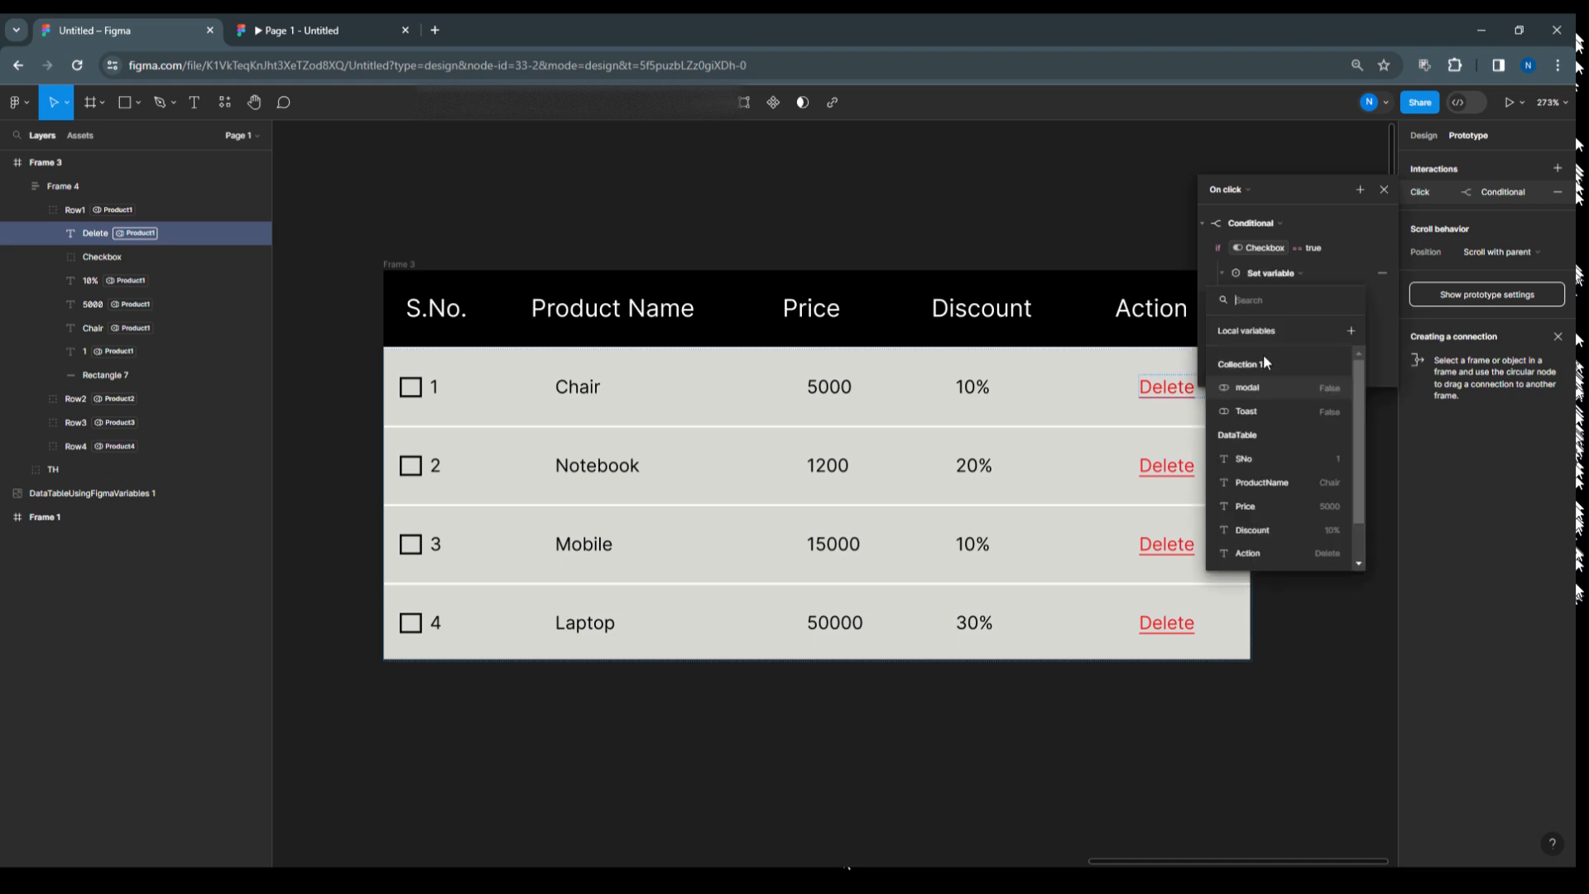
scroll(1254, 538, down, 1)
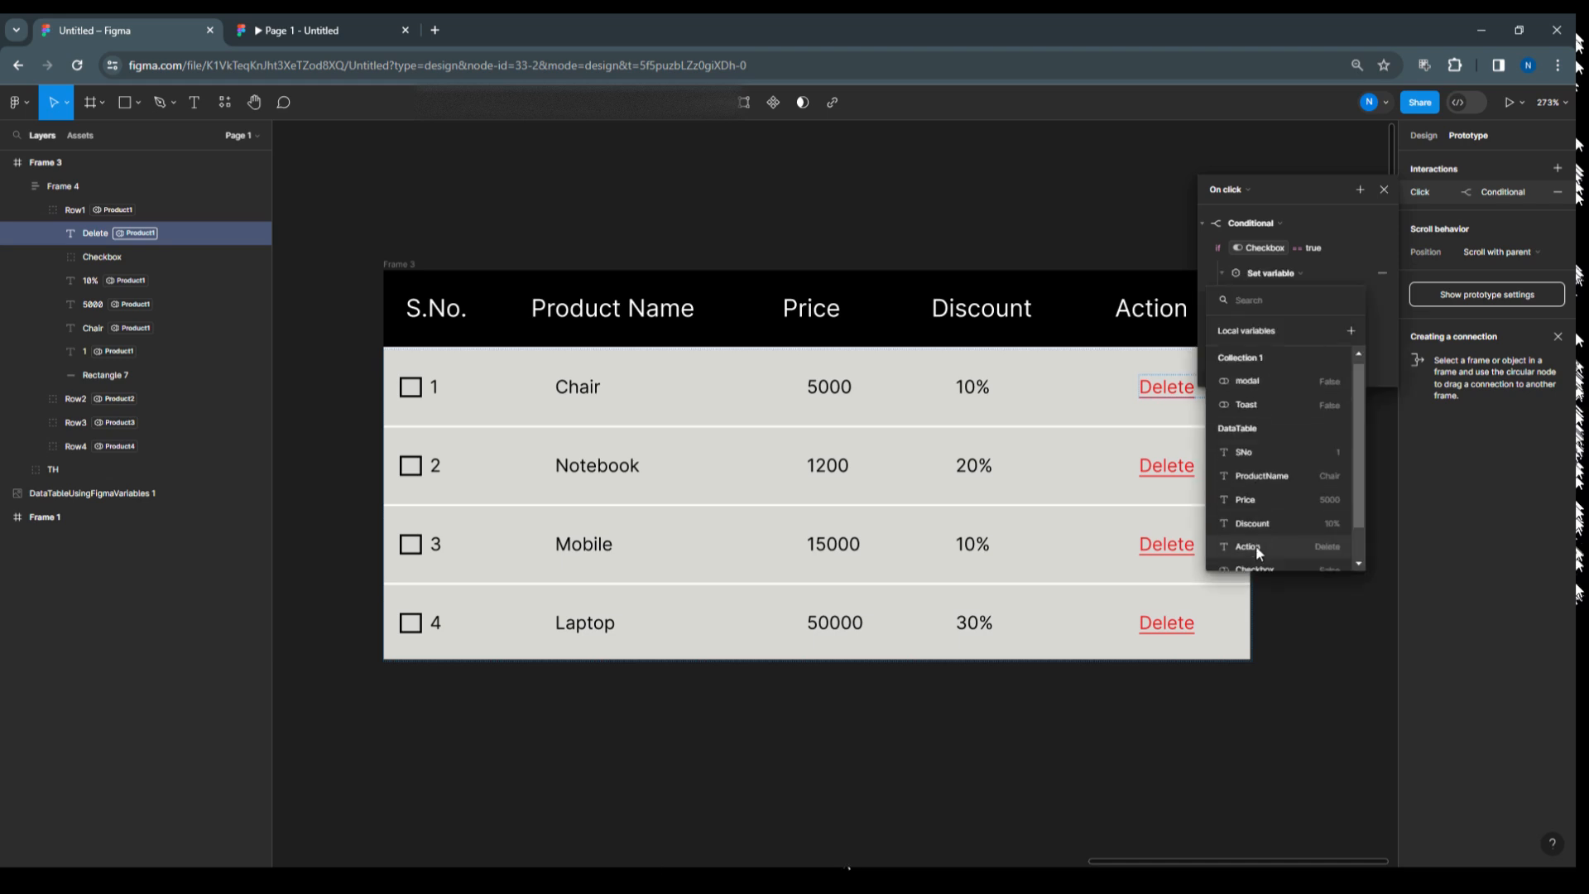
click(1273, 549)
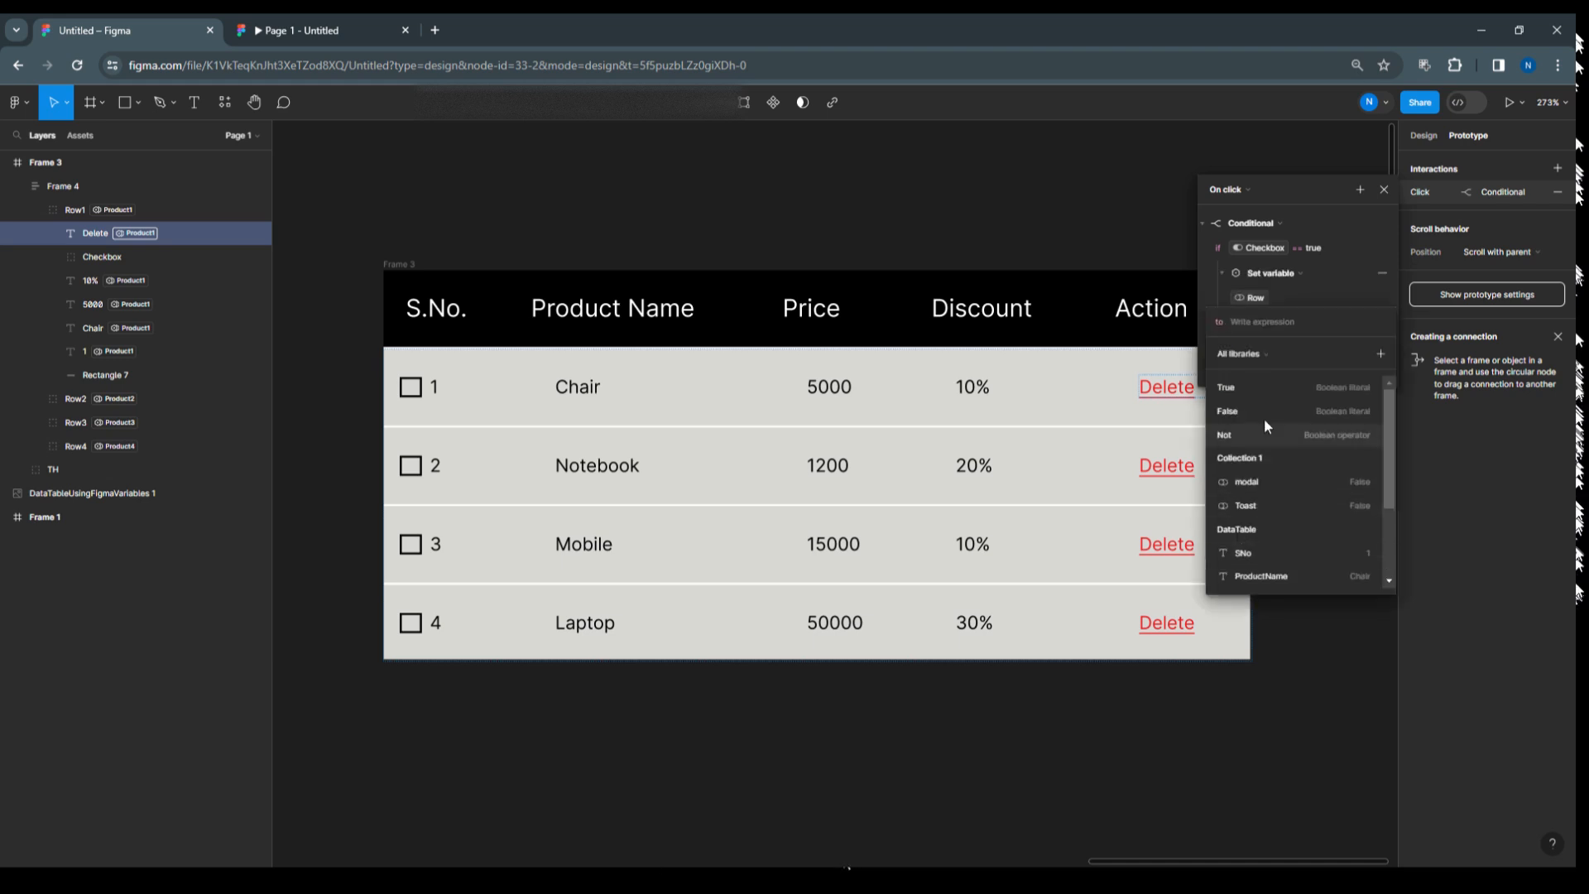
click(1234, 386)
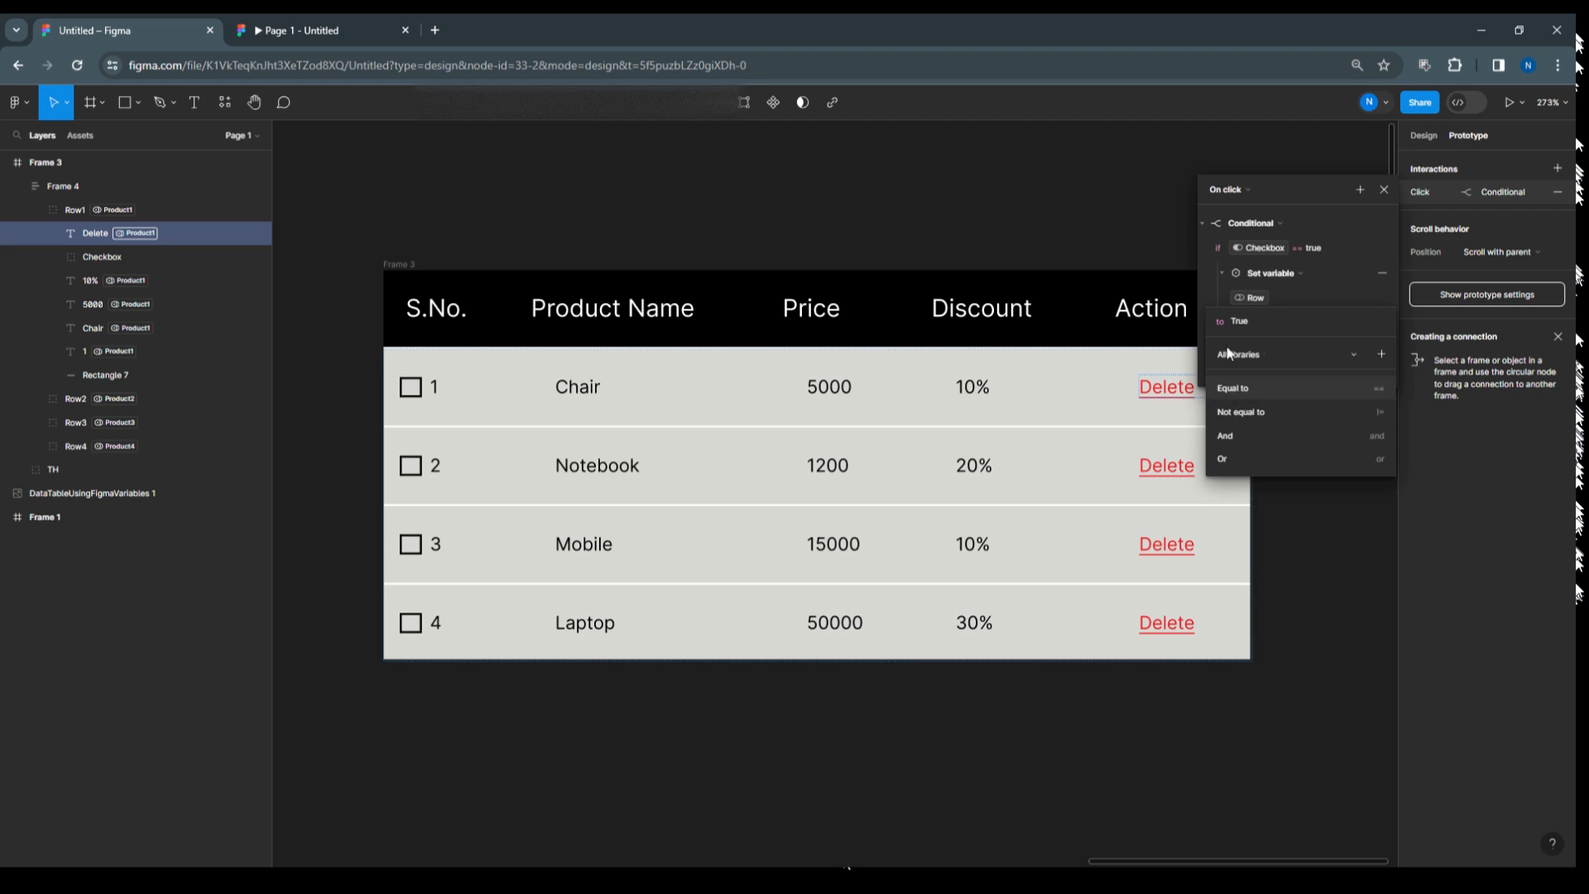
click(1277, 287)
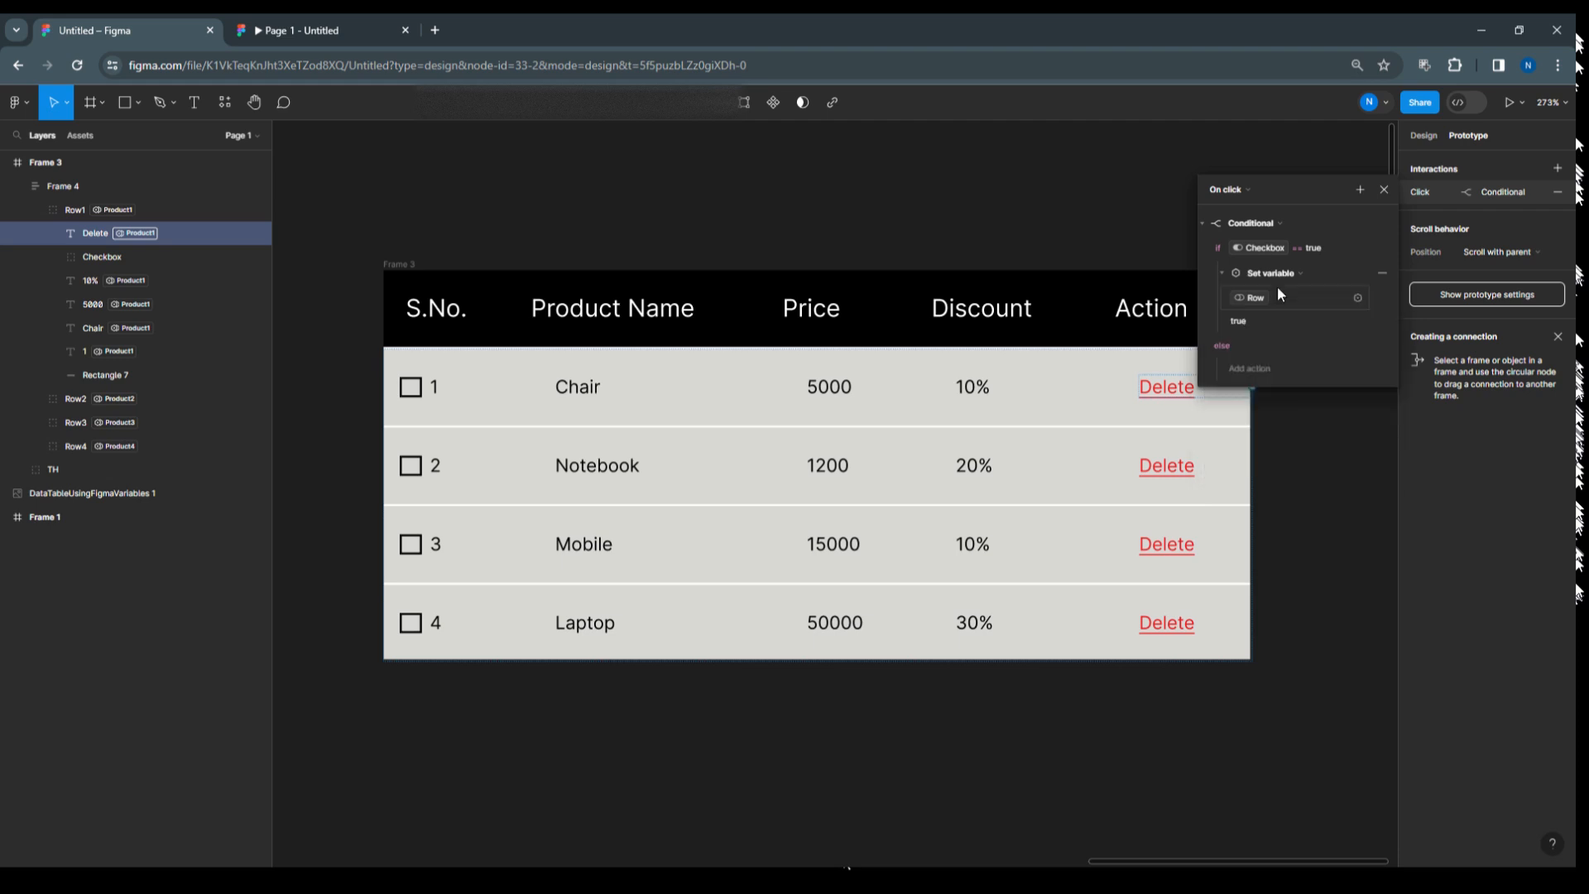
Make the else branch of Row1's Delete conditional set the Row variable to false.
click(1251, 368)
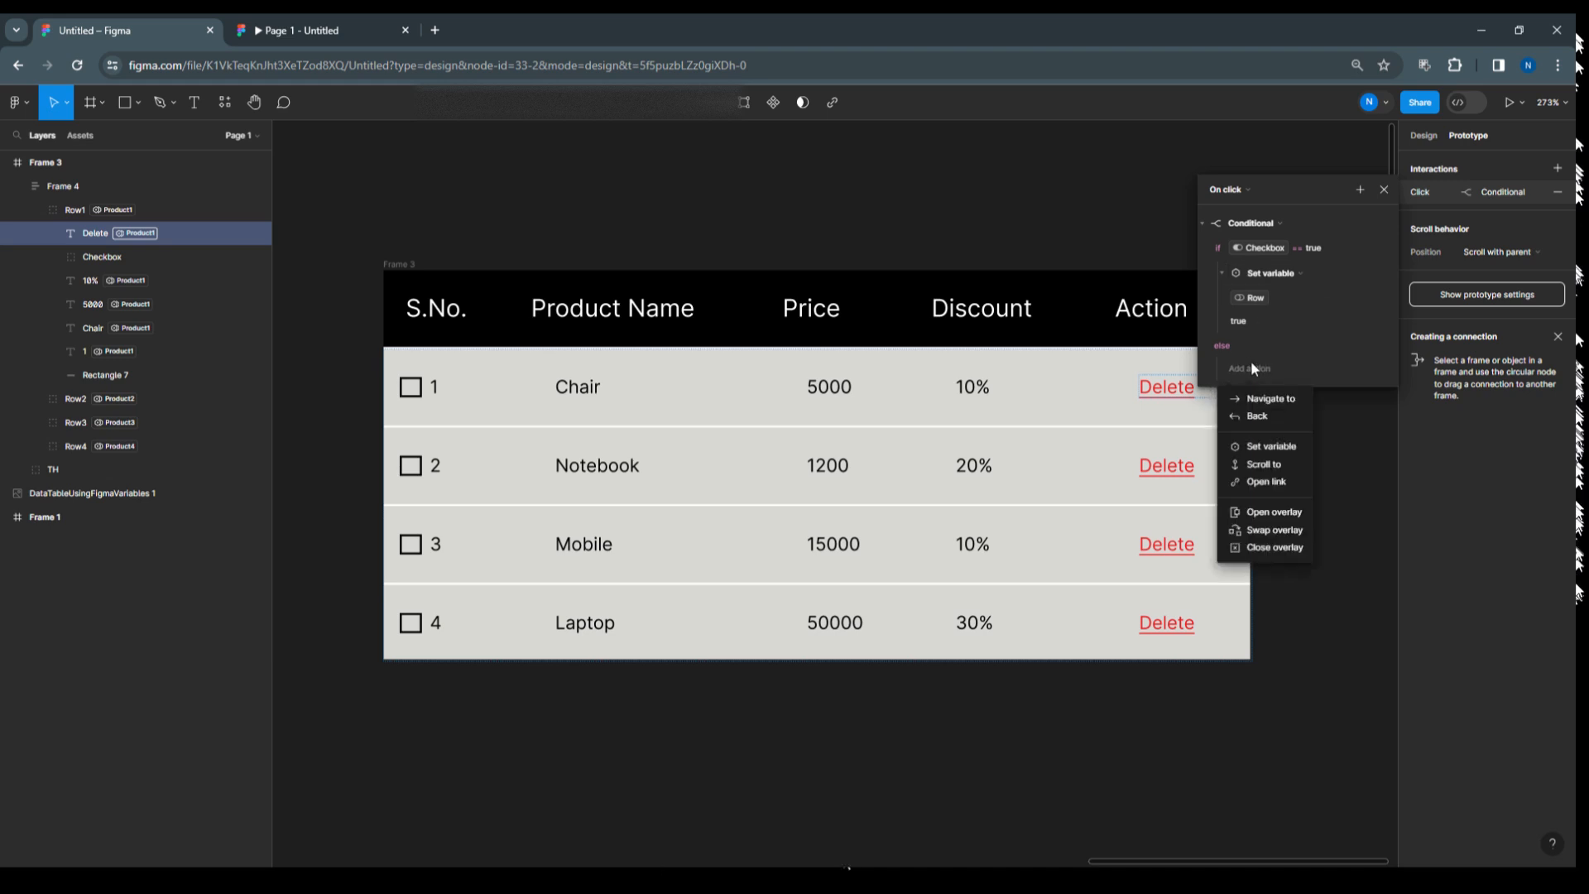
click(1279, 450)
scroll(1260, 618, down, 3)
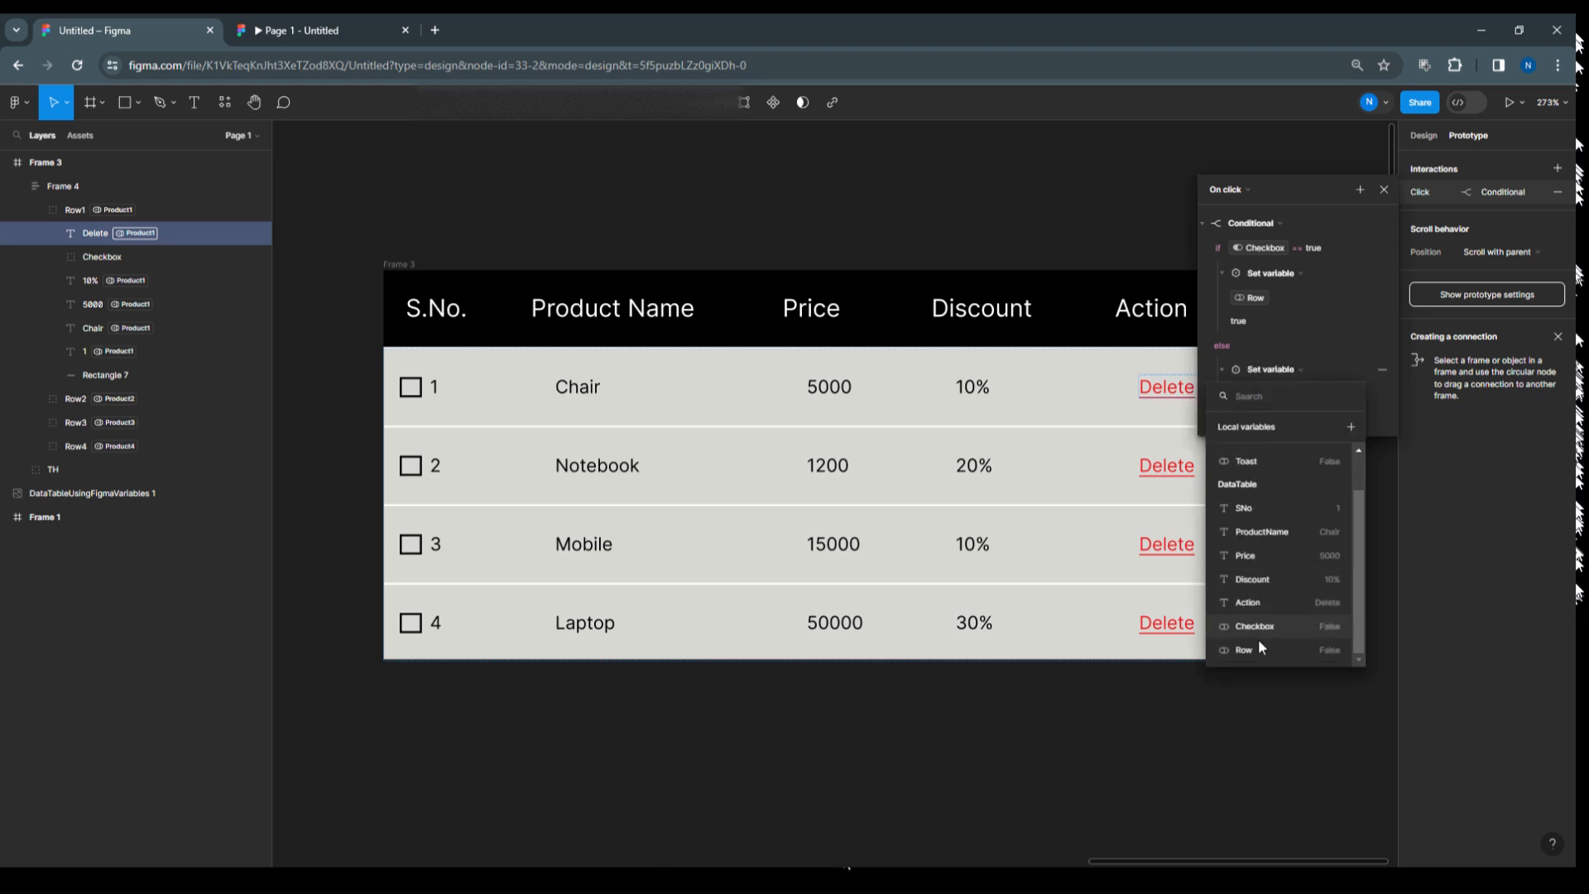
click(1256, 648)
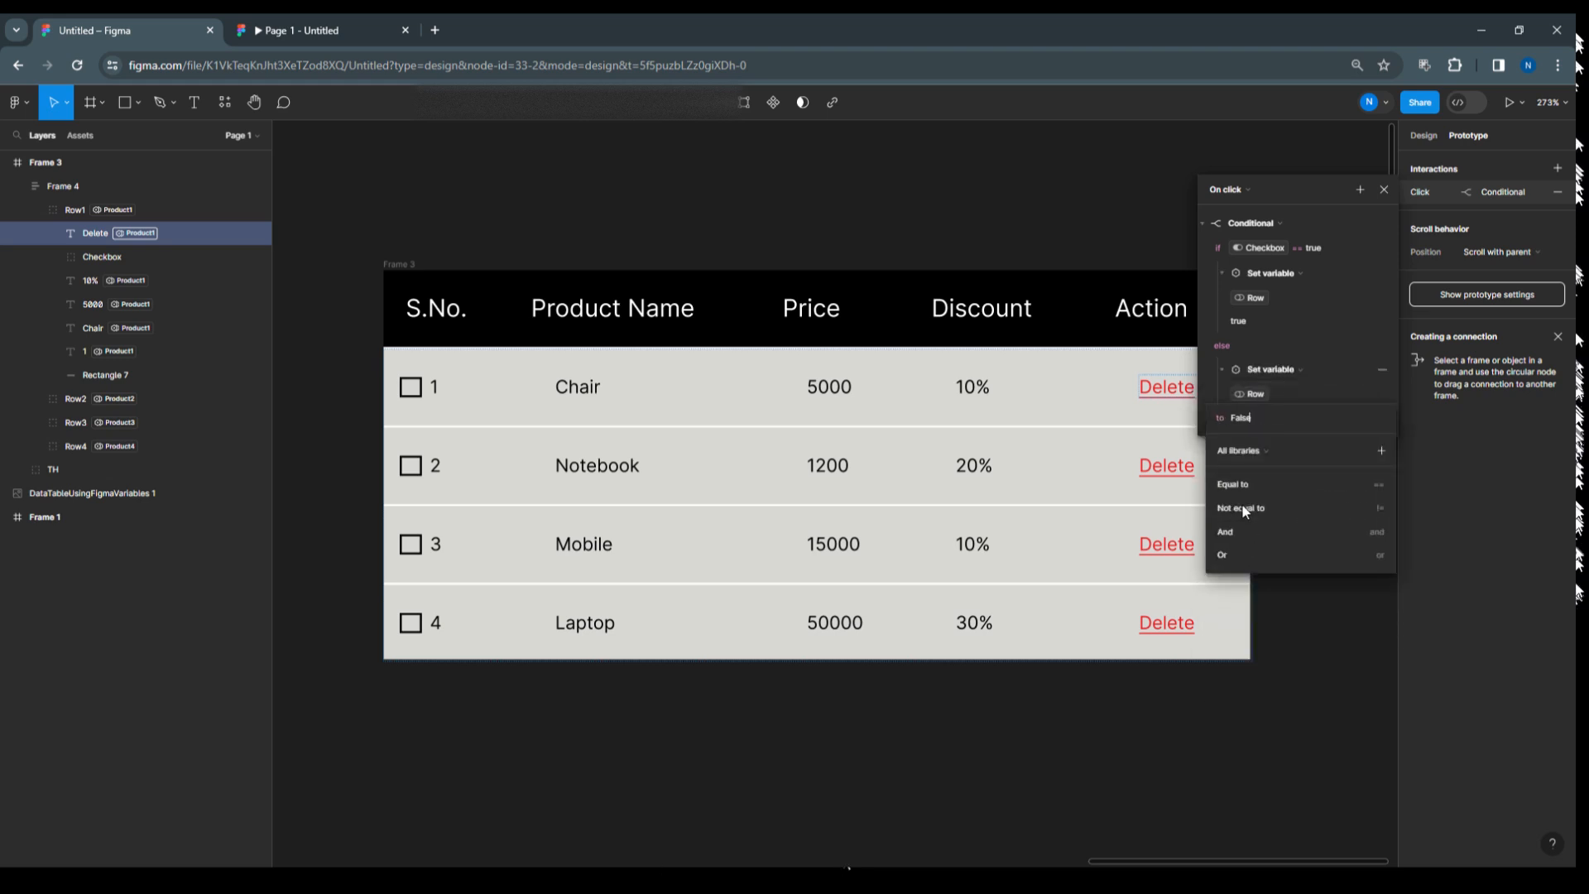
key(Return)
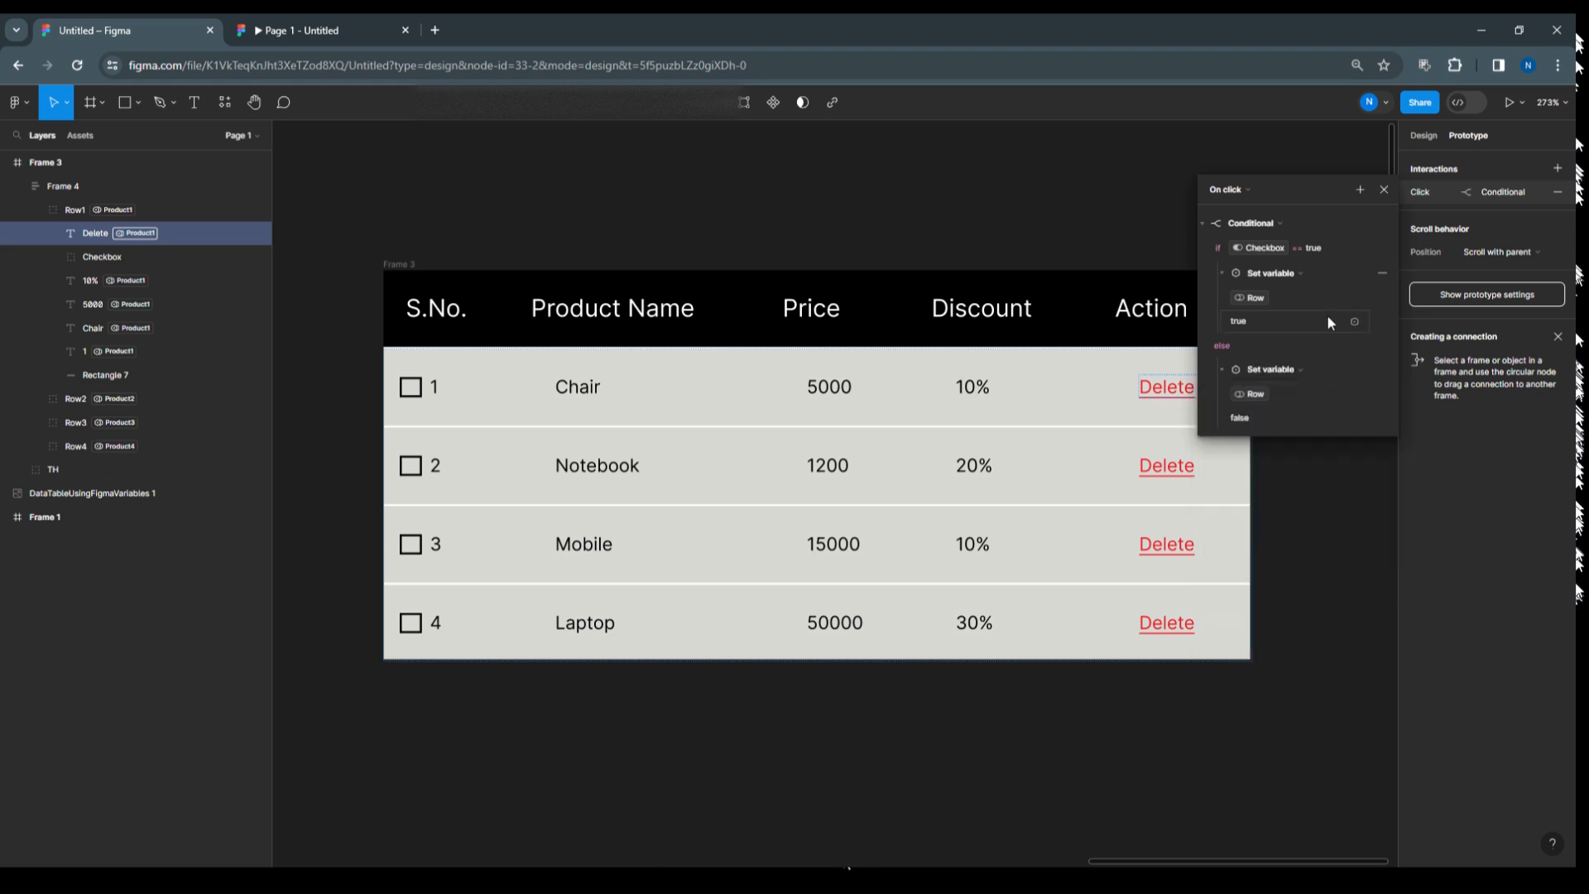
click(1384, 190)
Preview Frame 3 as a prototype scaled to fit the screen, and test the Chair row's checkbox and Delete link.
click(398, 265)
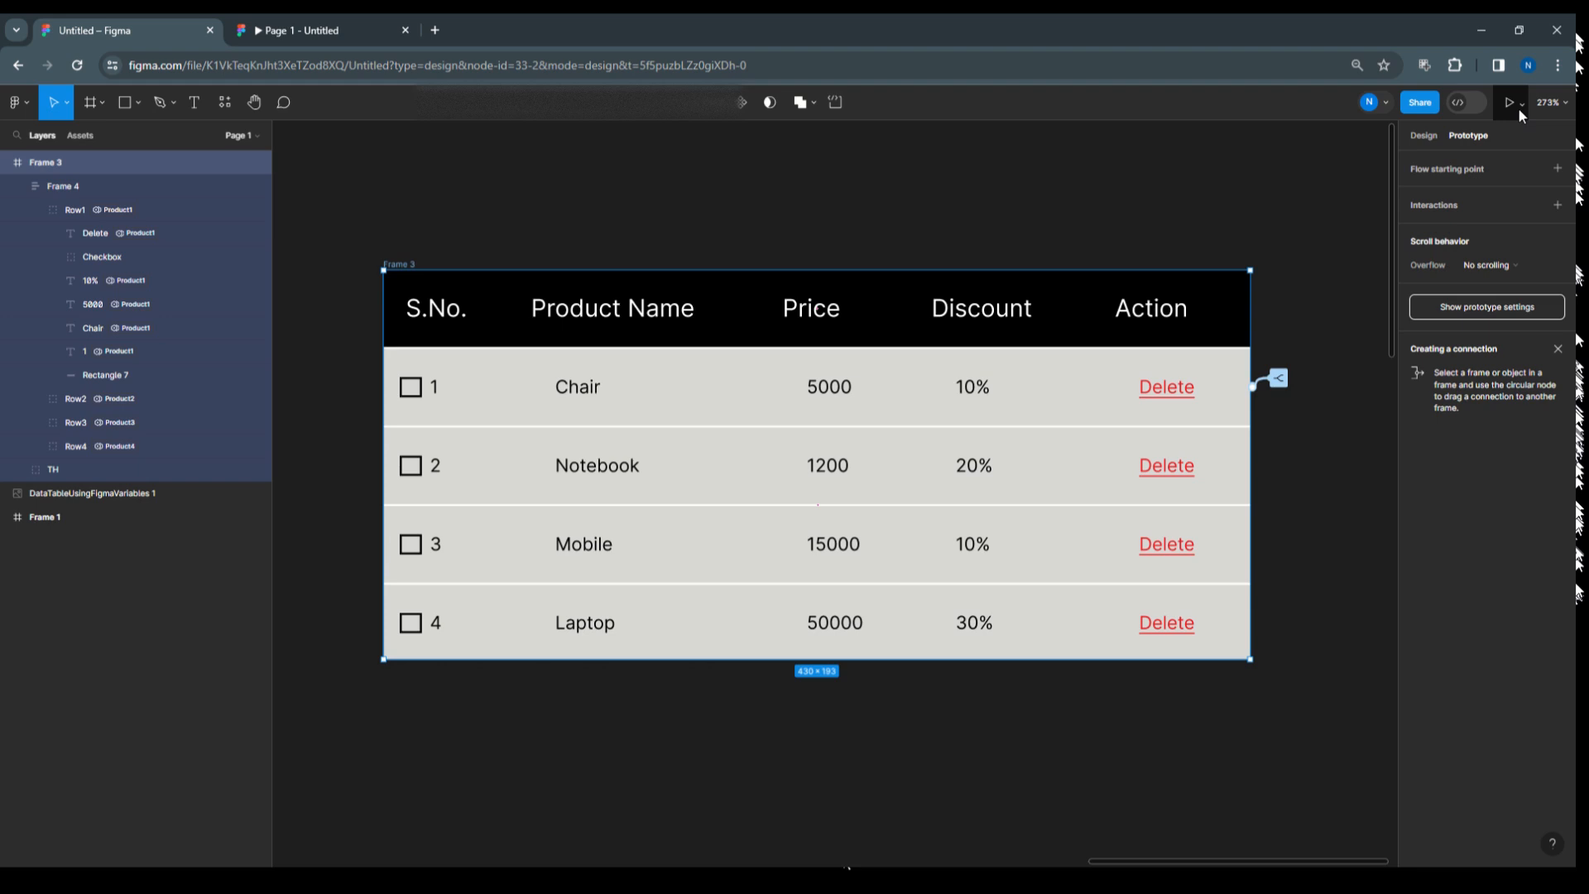
click(103, 236)
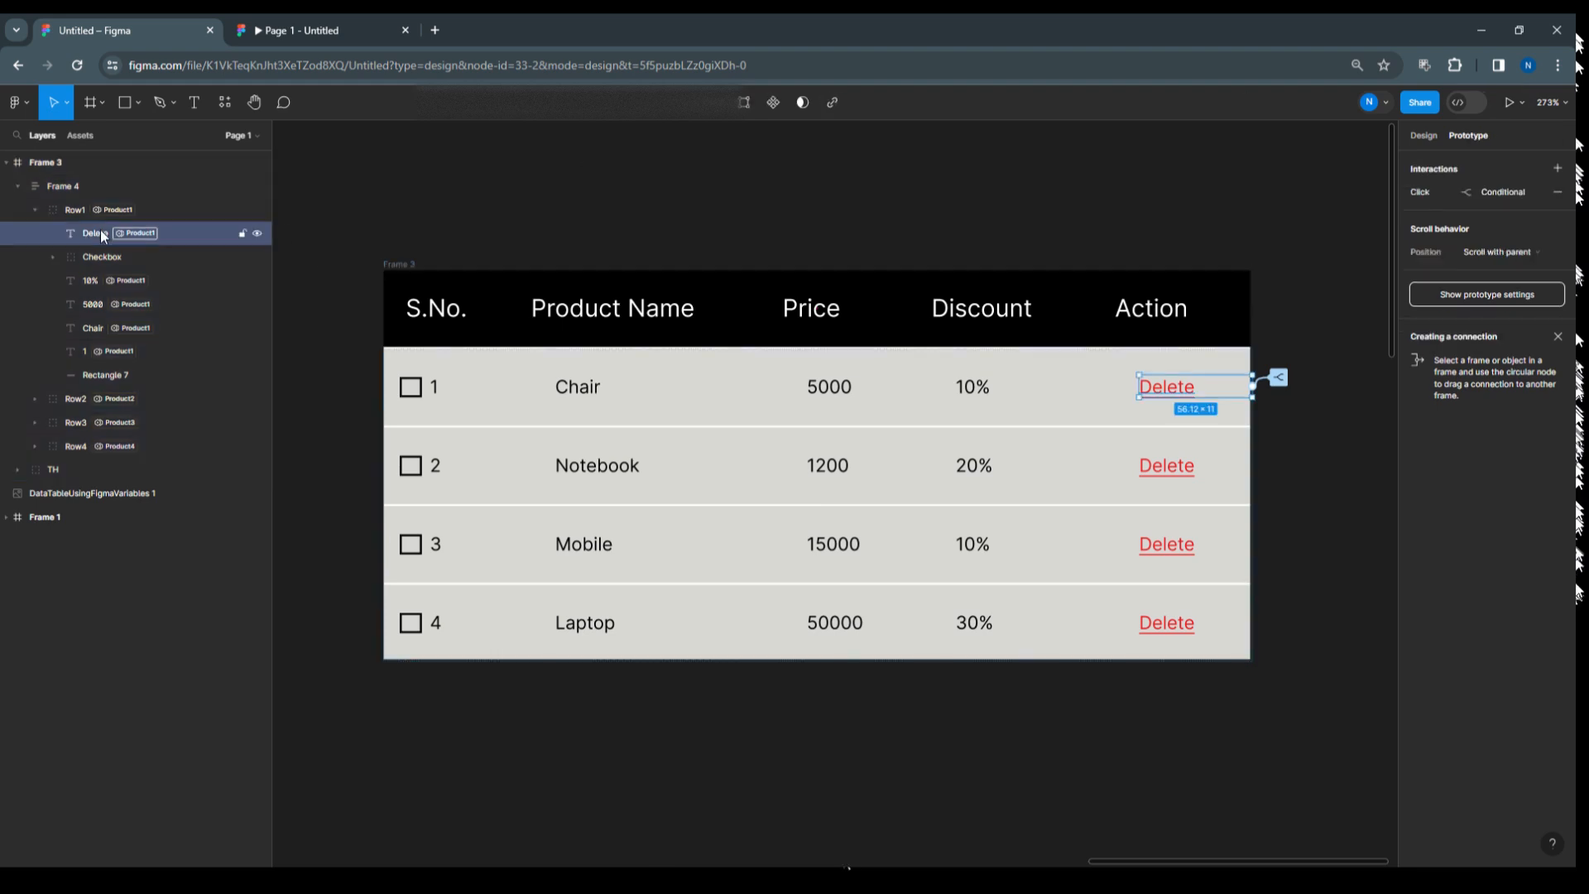
click(412, 263)
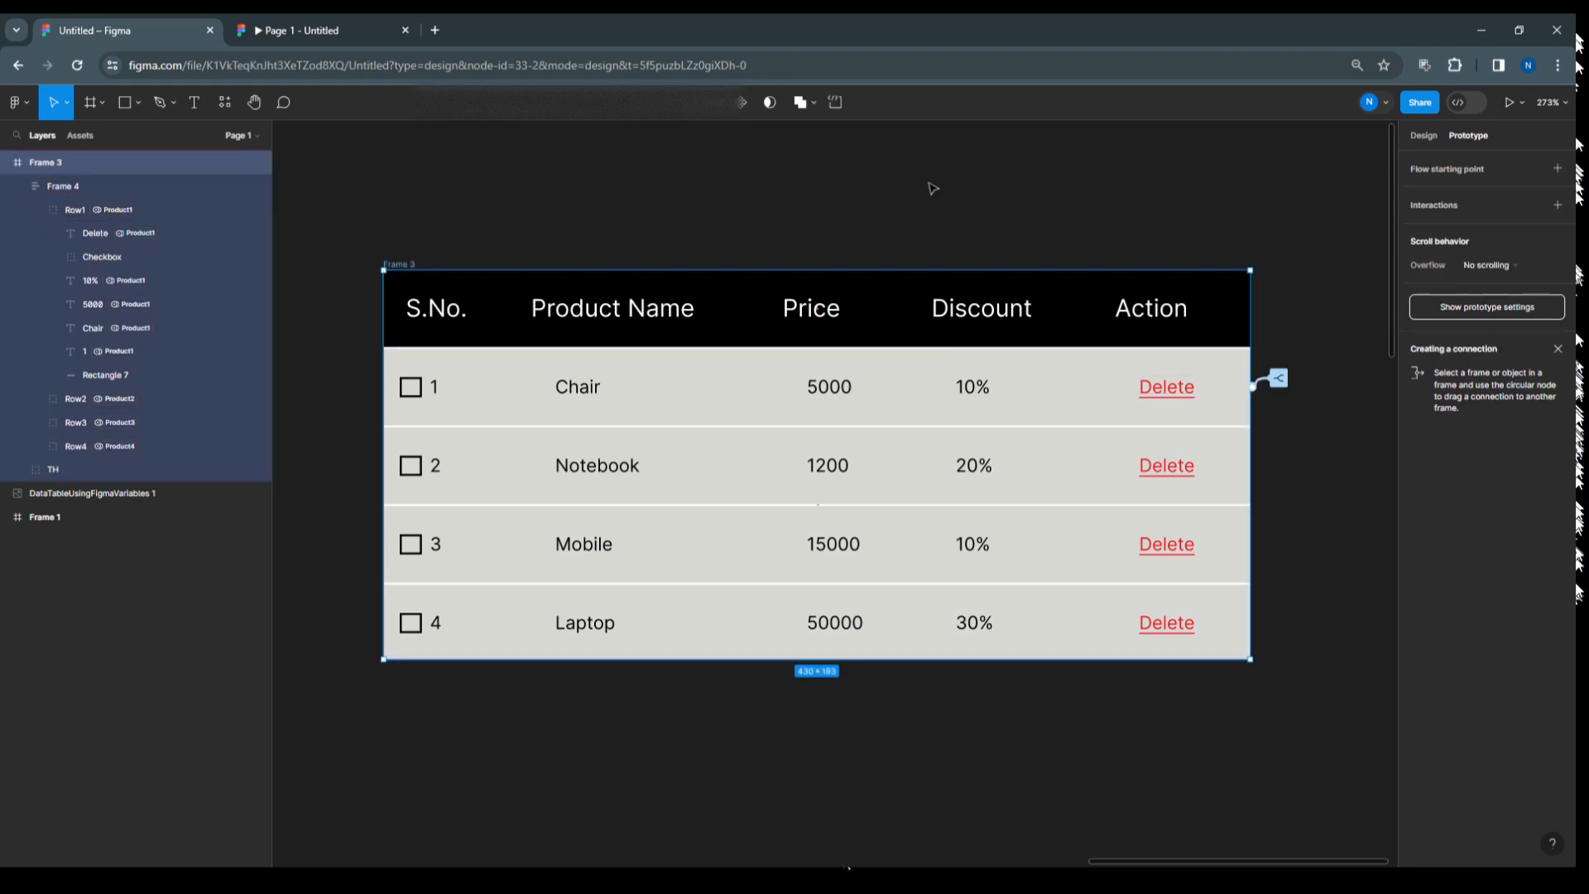
click(1520, 106)
click(1509, 138)
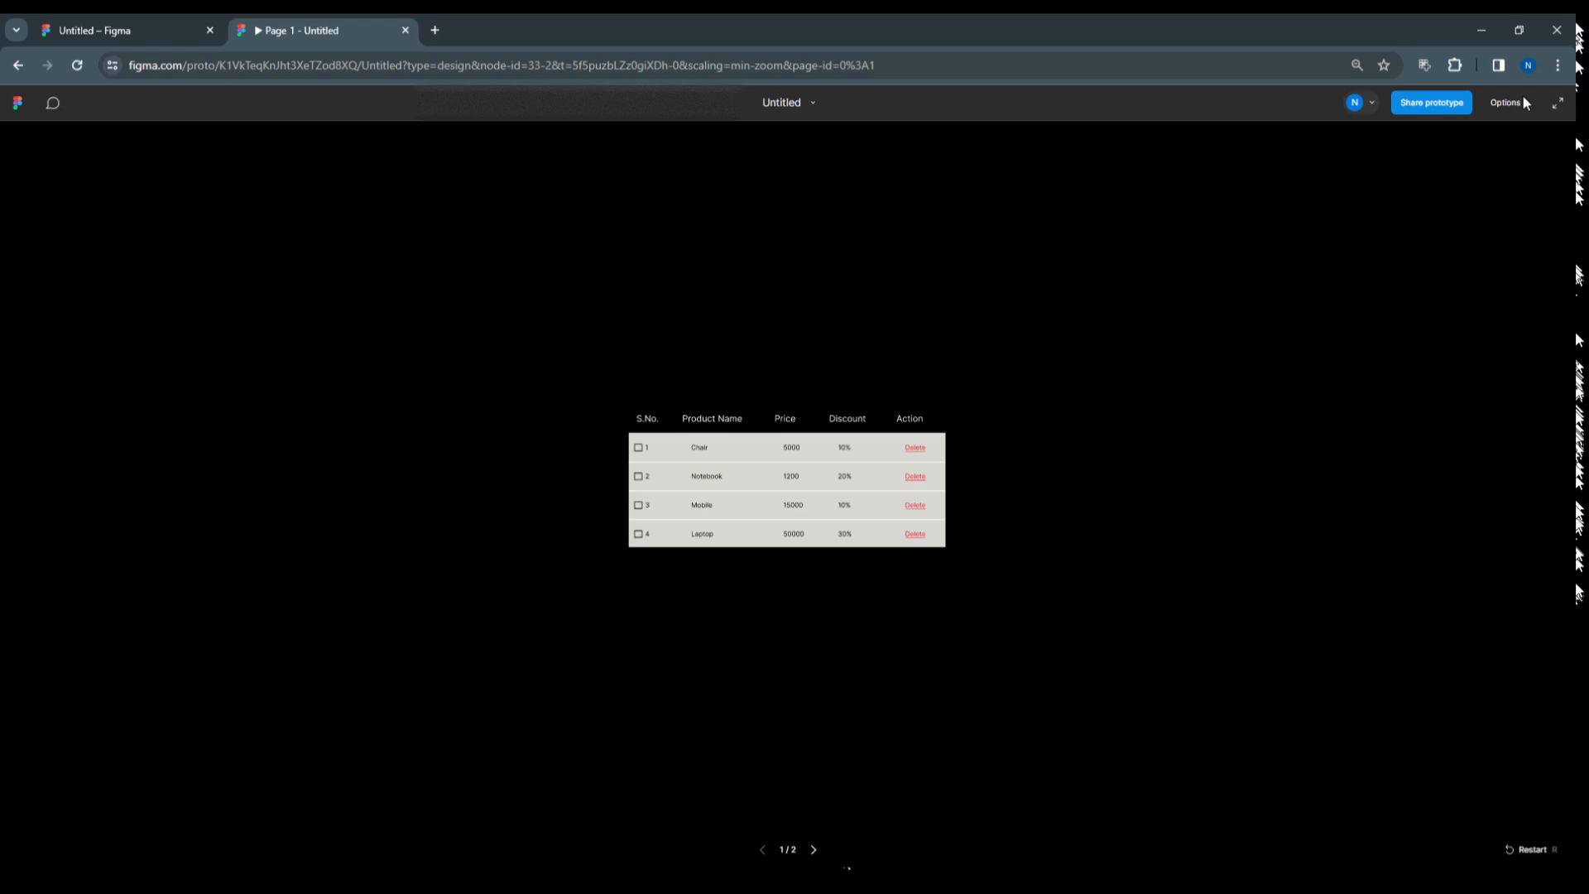
click(1523, 101)
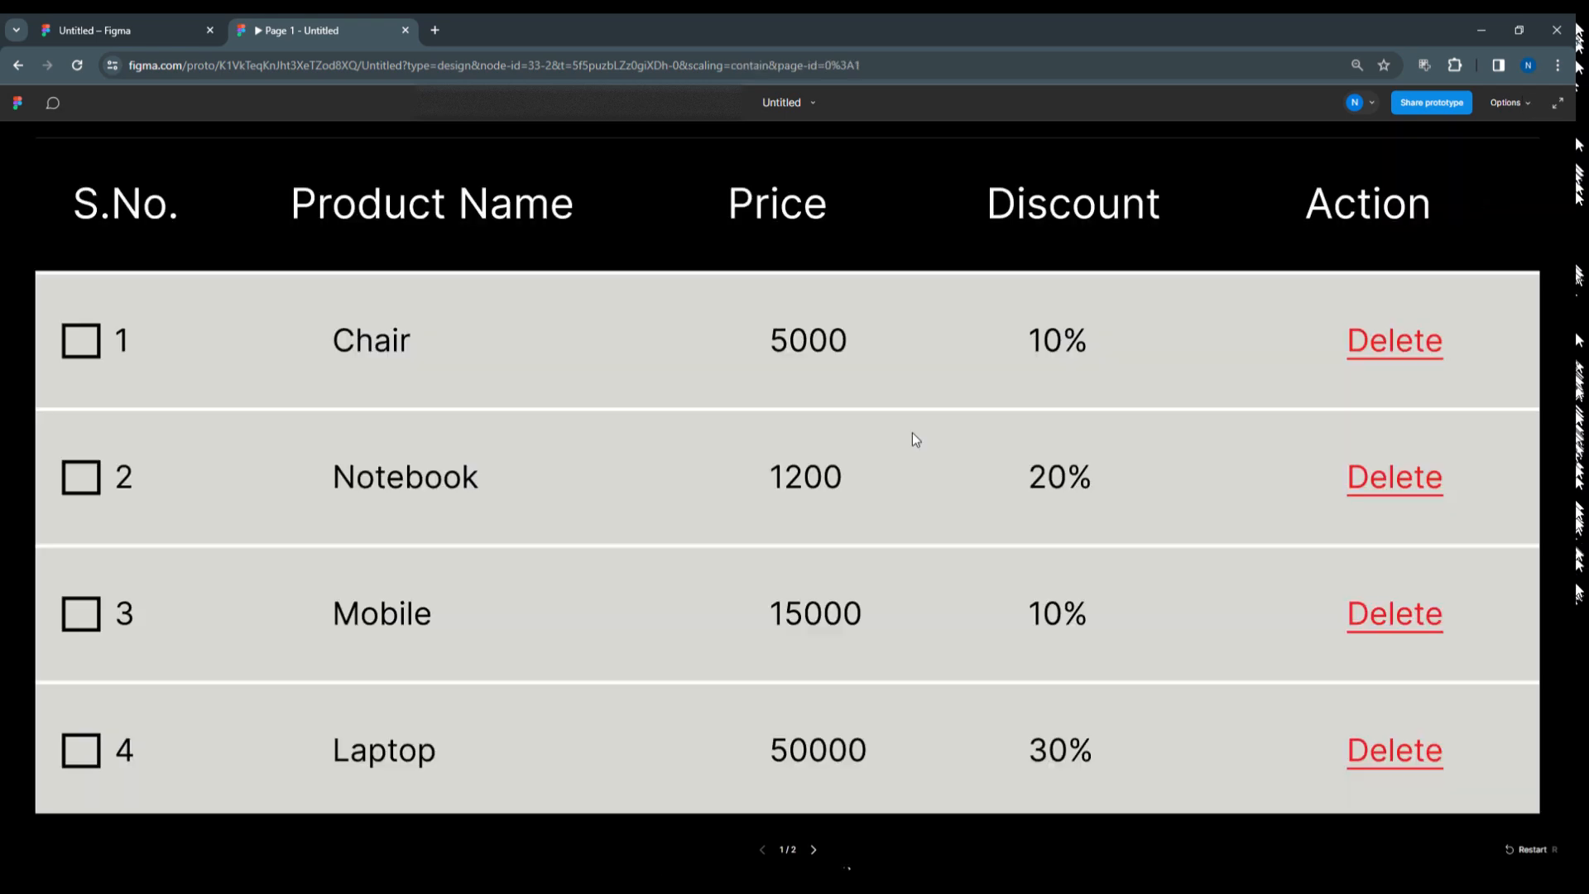
click(785, 358)
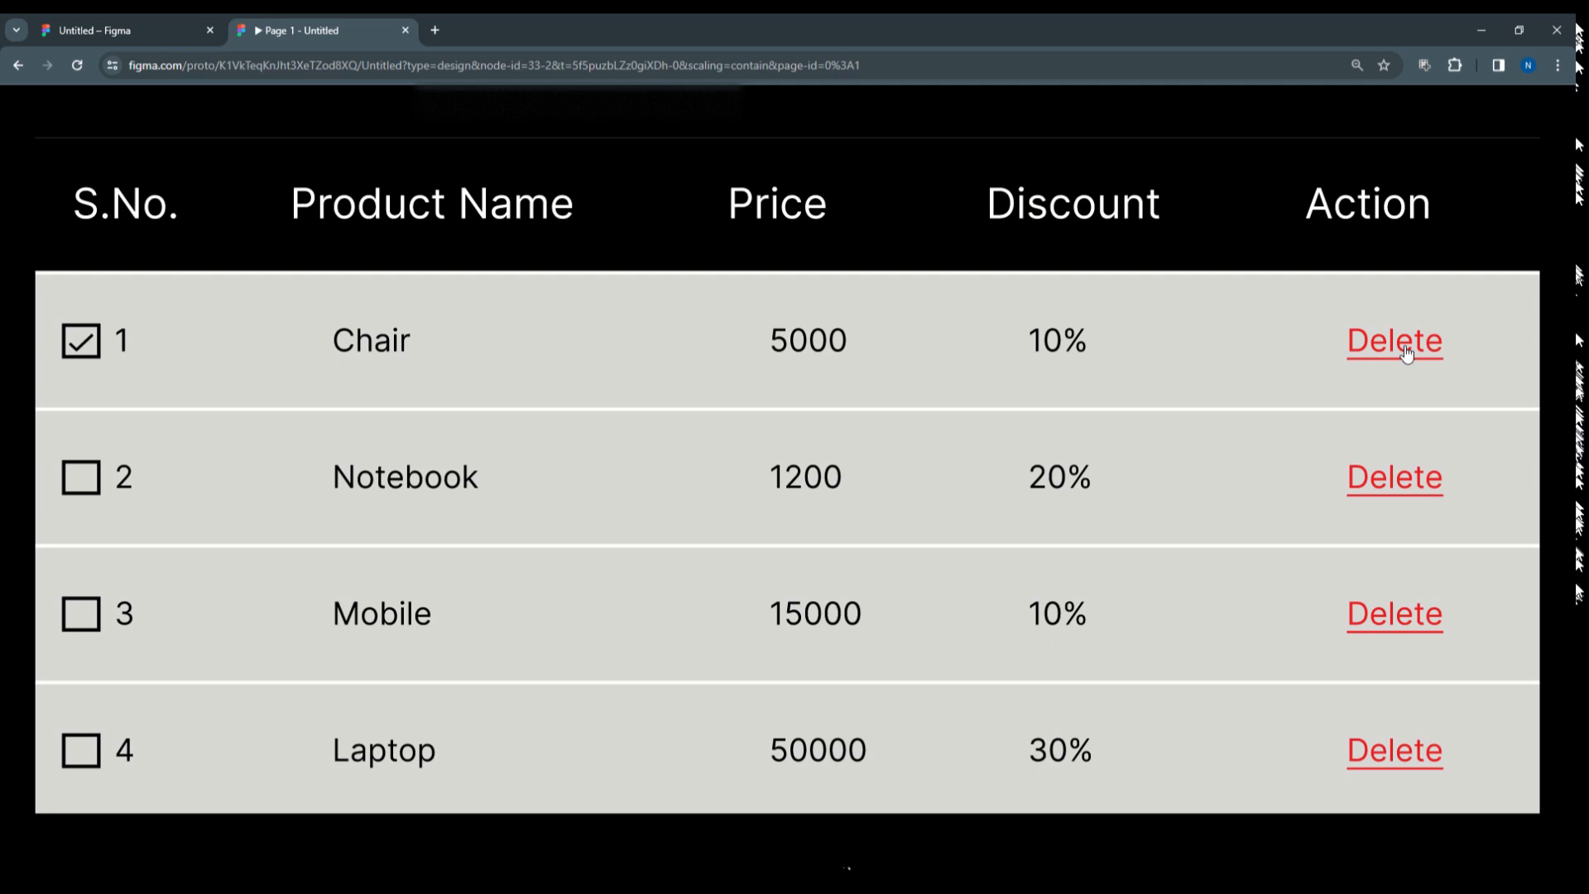
Return to the design file and bind the visibility of the Row1 group to the Row variable.
click(112, 30)
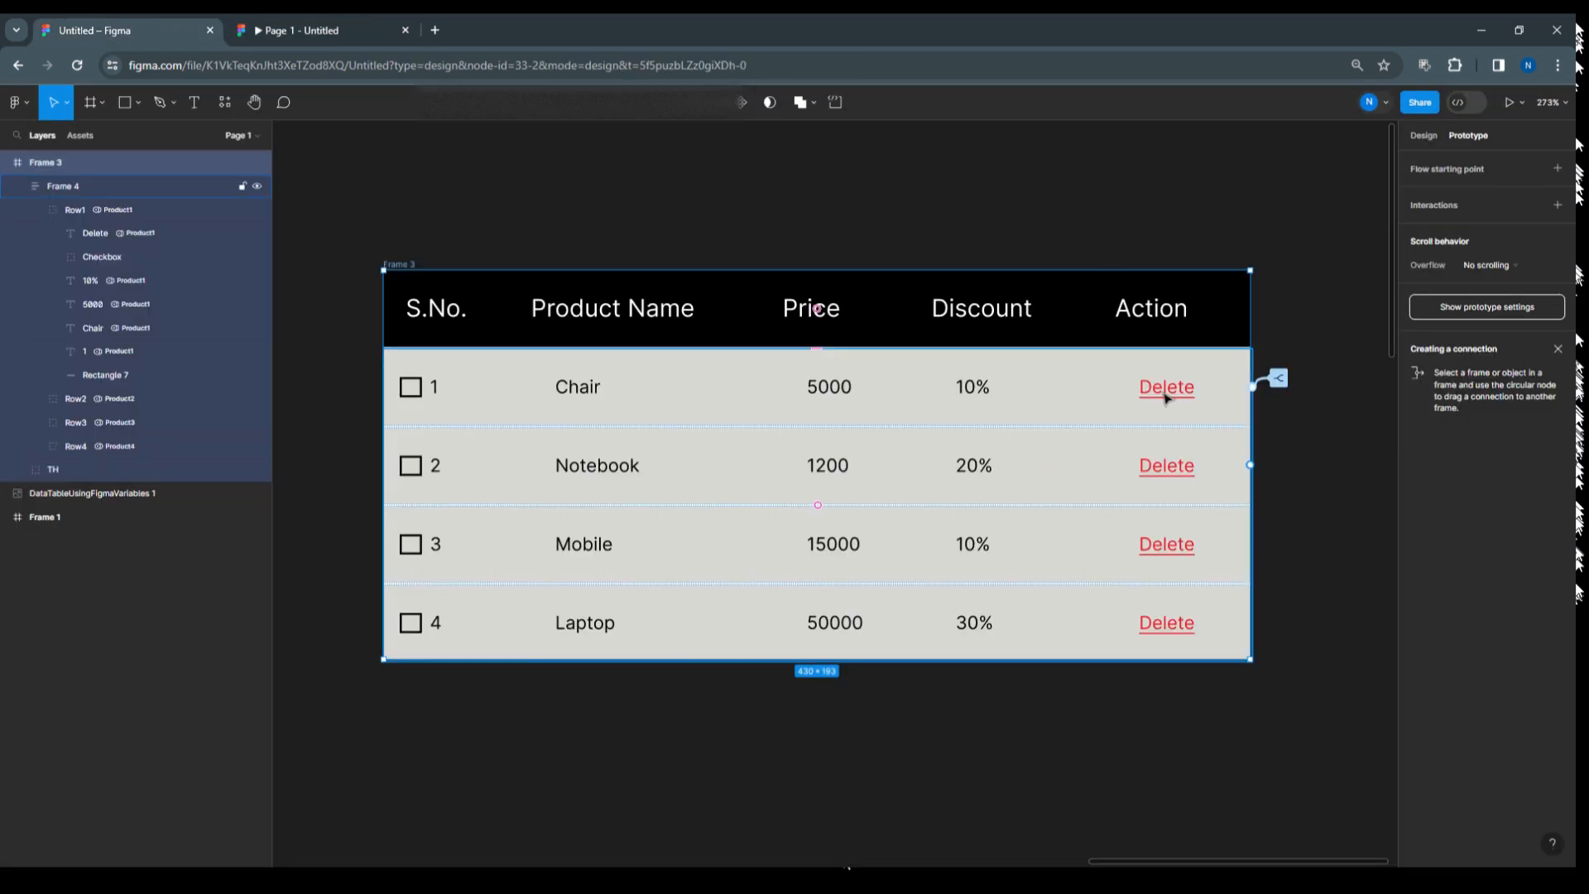
click(997, 405)
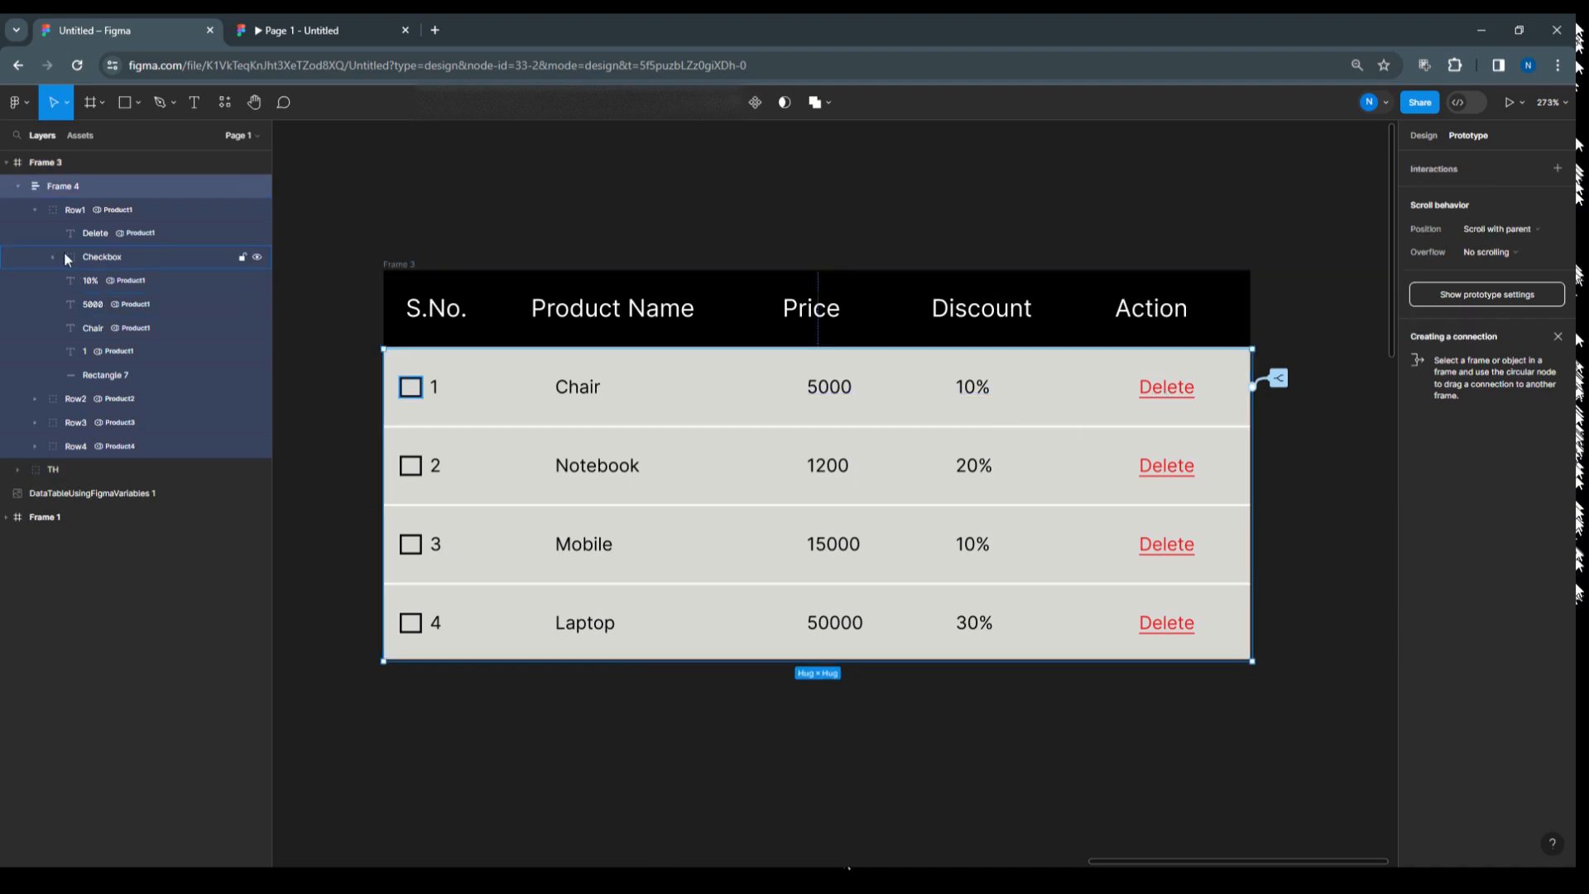
click(74, 212)
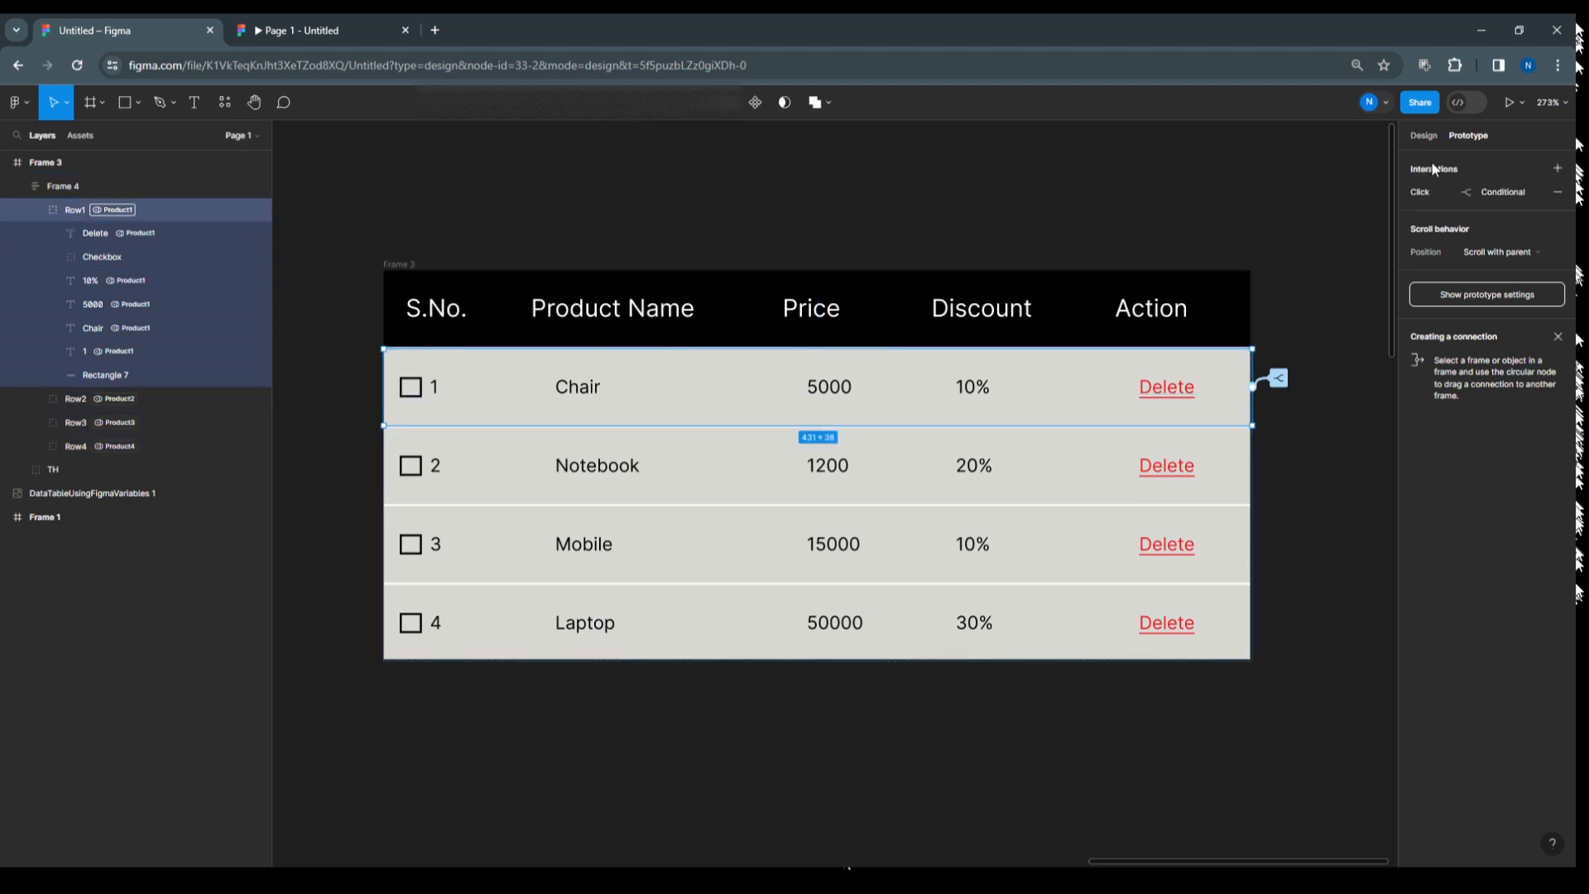
click(1424, 137)
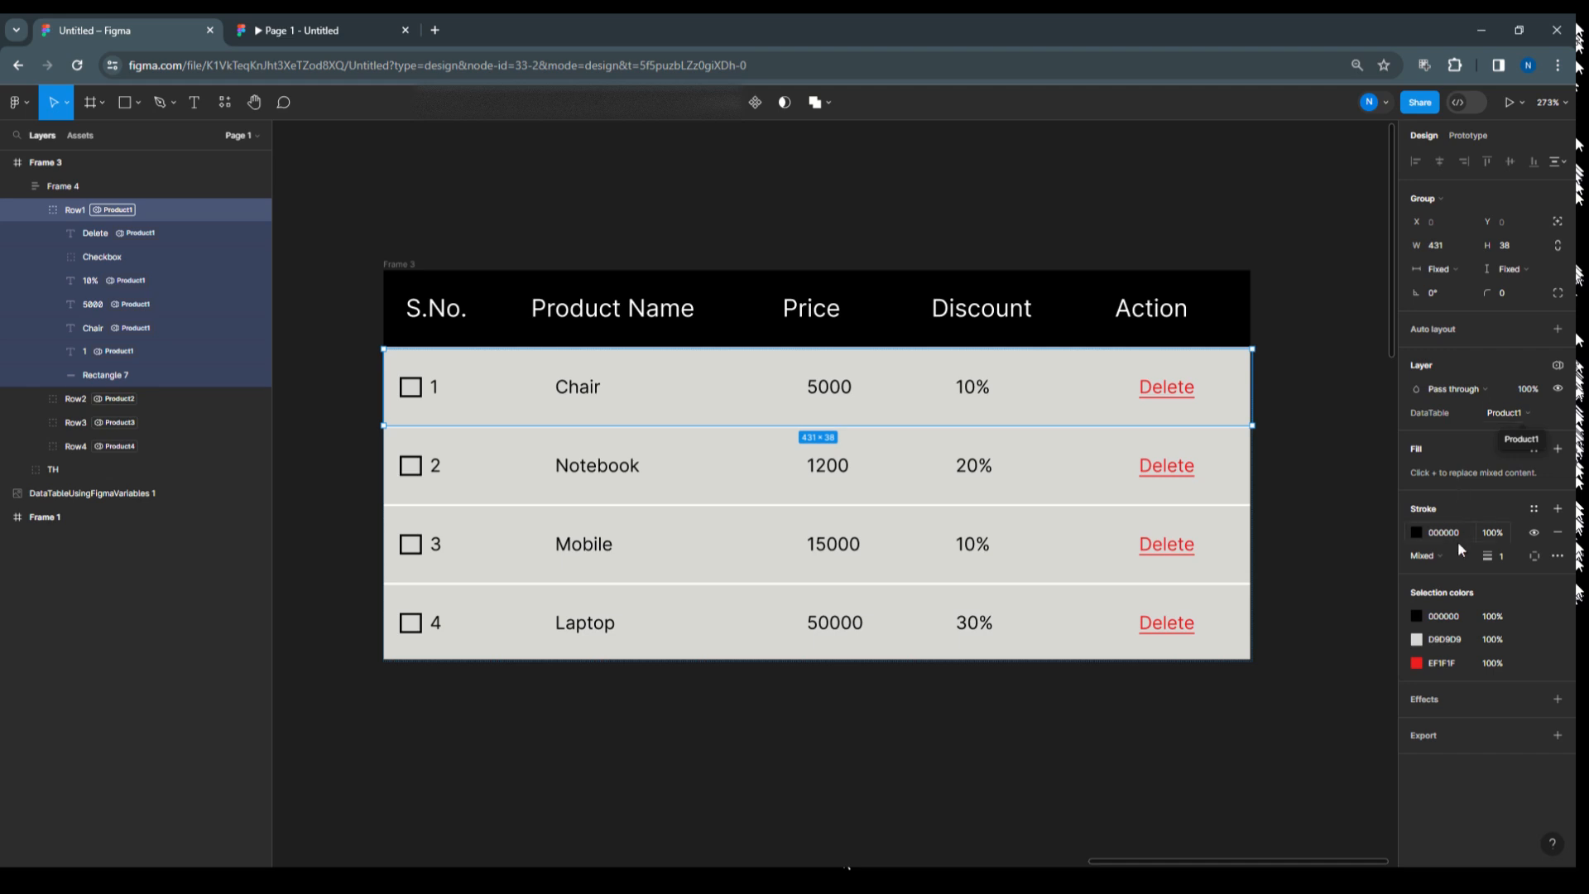
click(1558, 389)
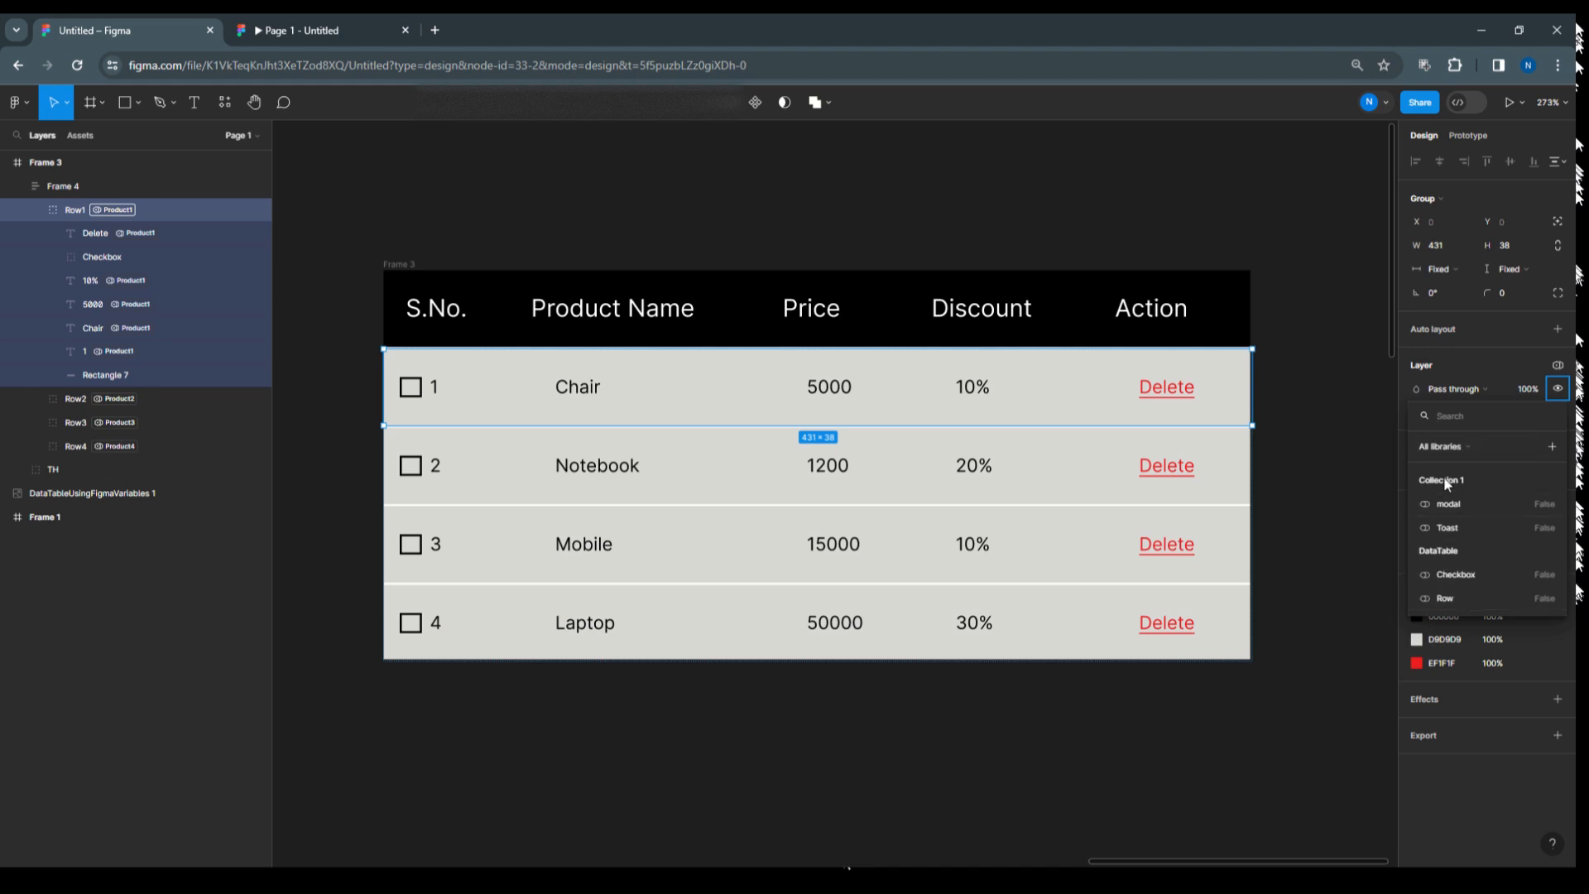
click(1448, 600)
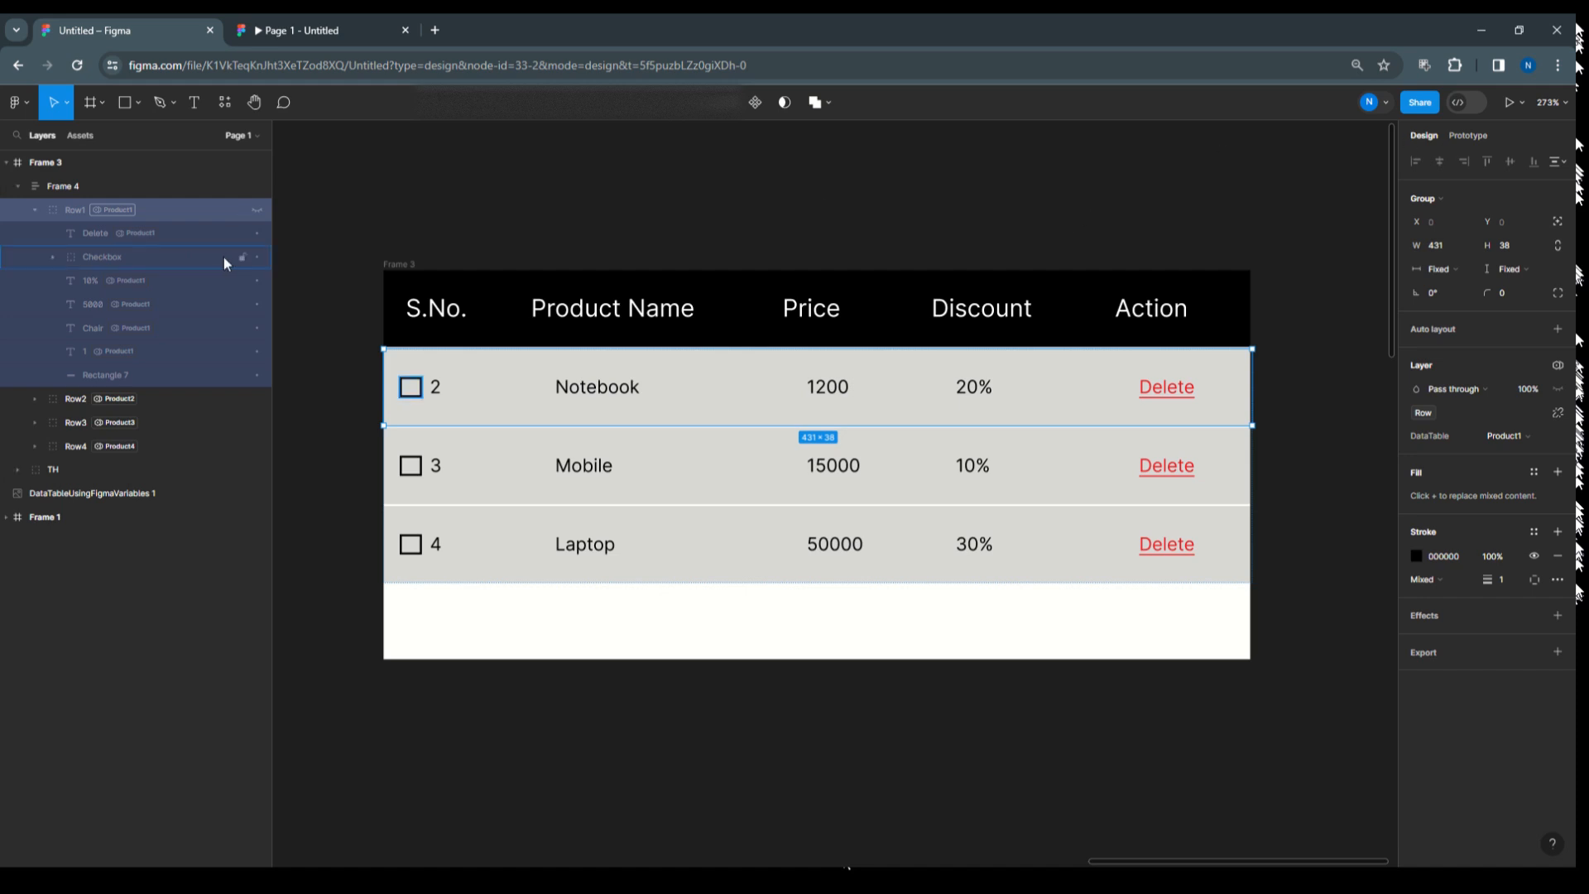
Bind the visibility of the Row2 group to the DataTable variable Row.
click(34, 400)
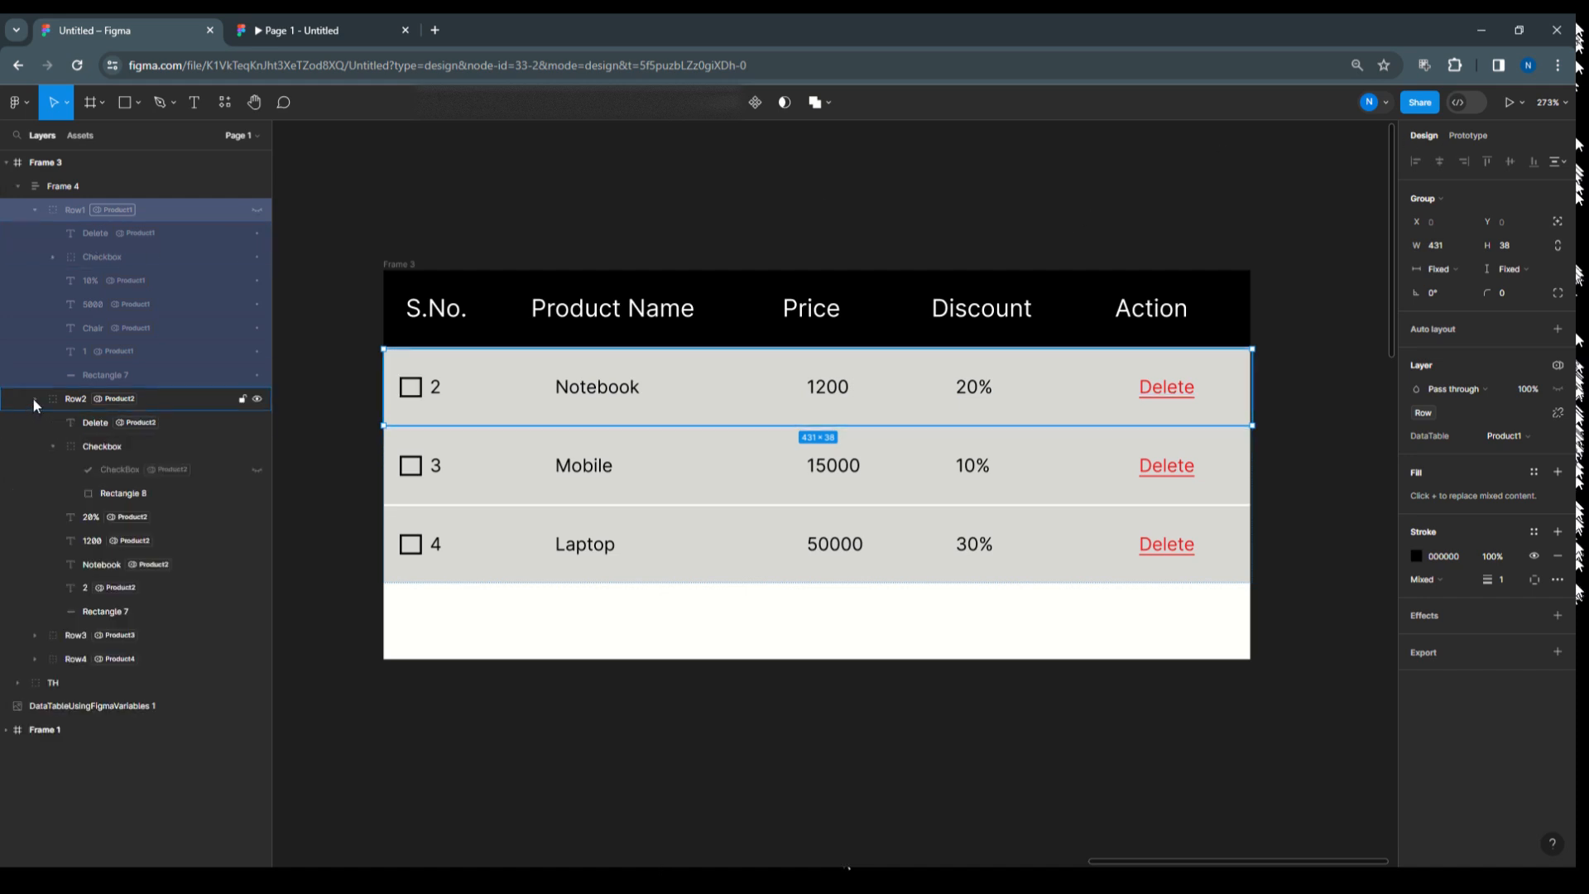
click(78, 399)
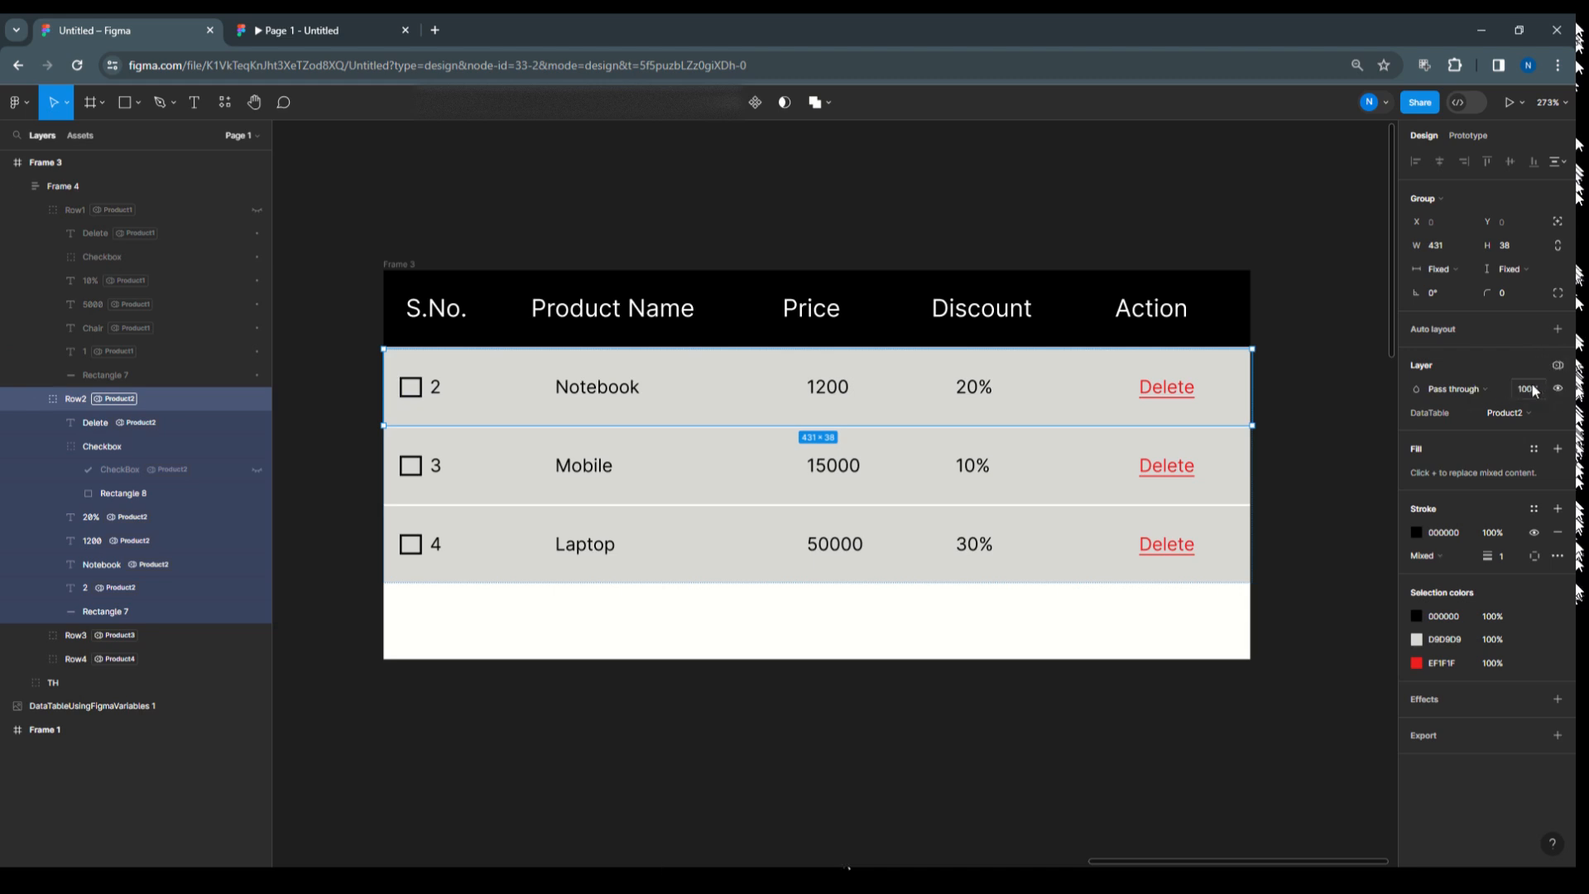
click(1558, 388)
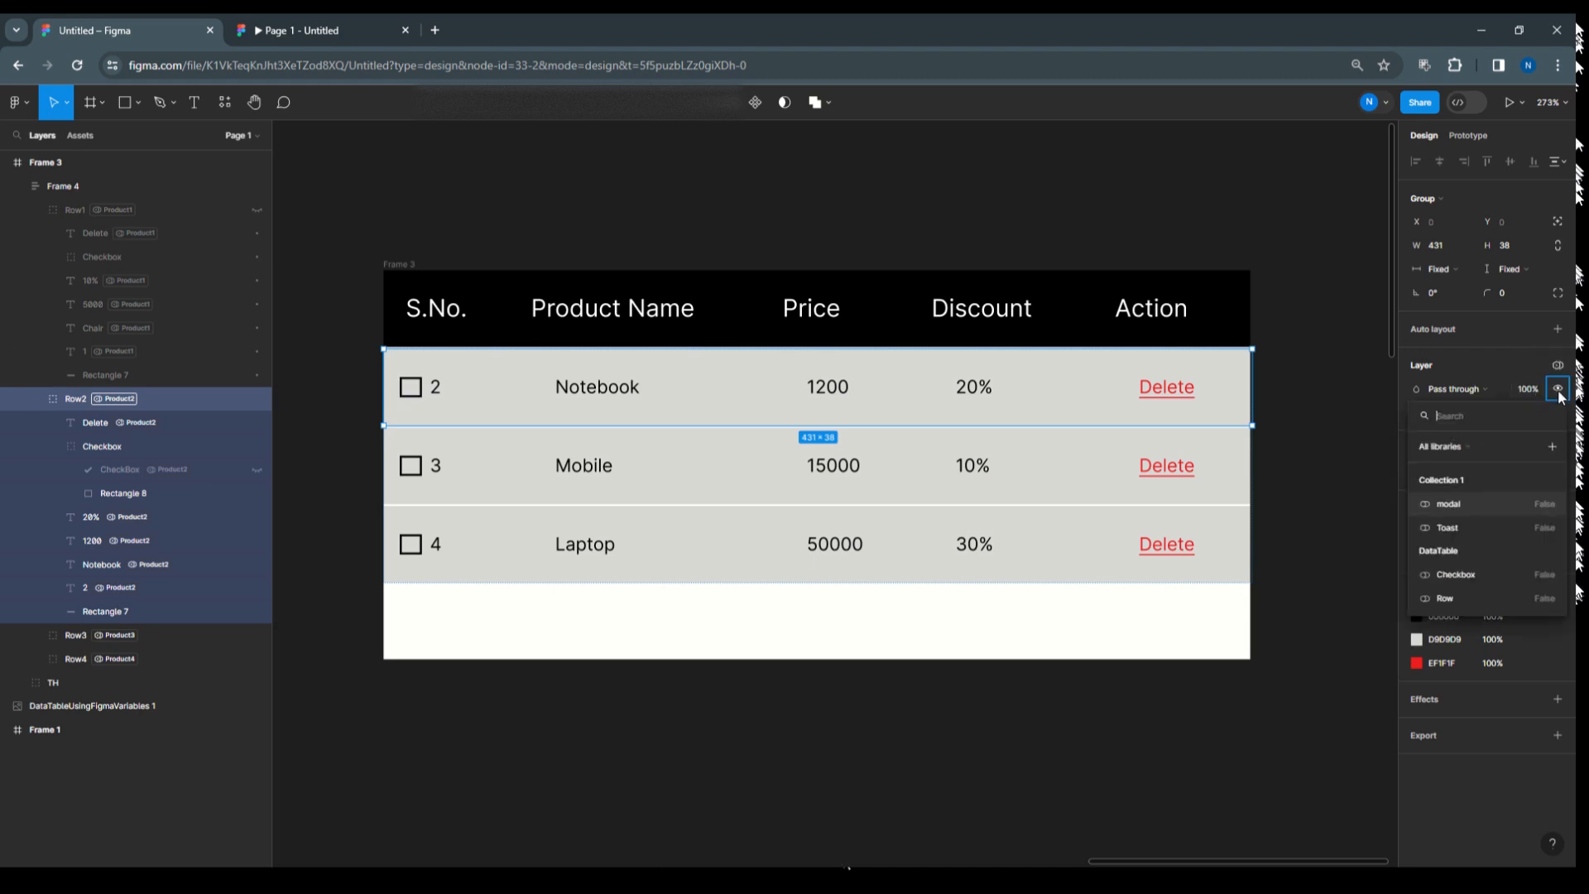
click(1464, 591)
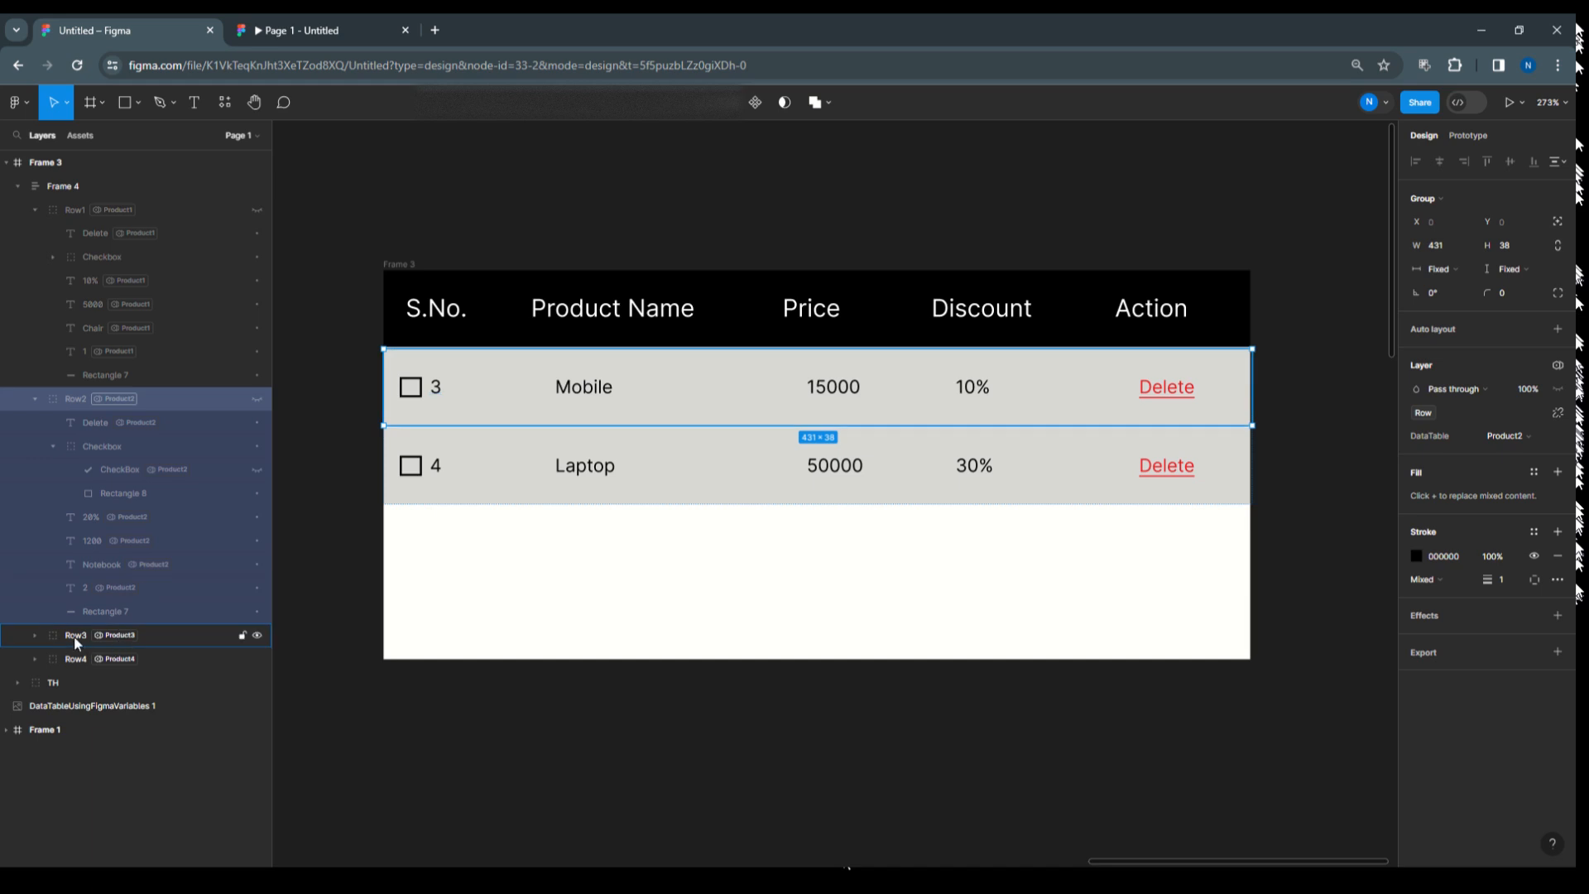
Bind the visibility of the Row3 group to the DataTable variable Row.
click(34, 636)
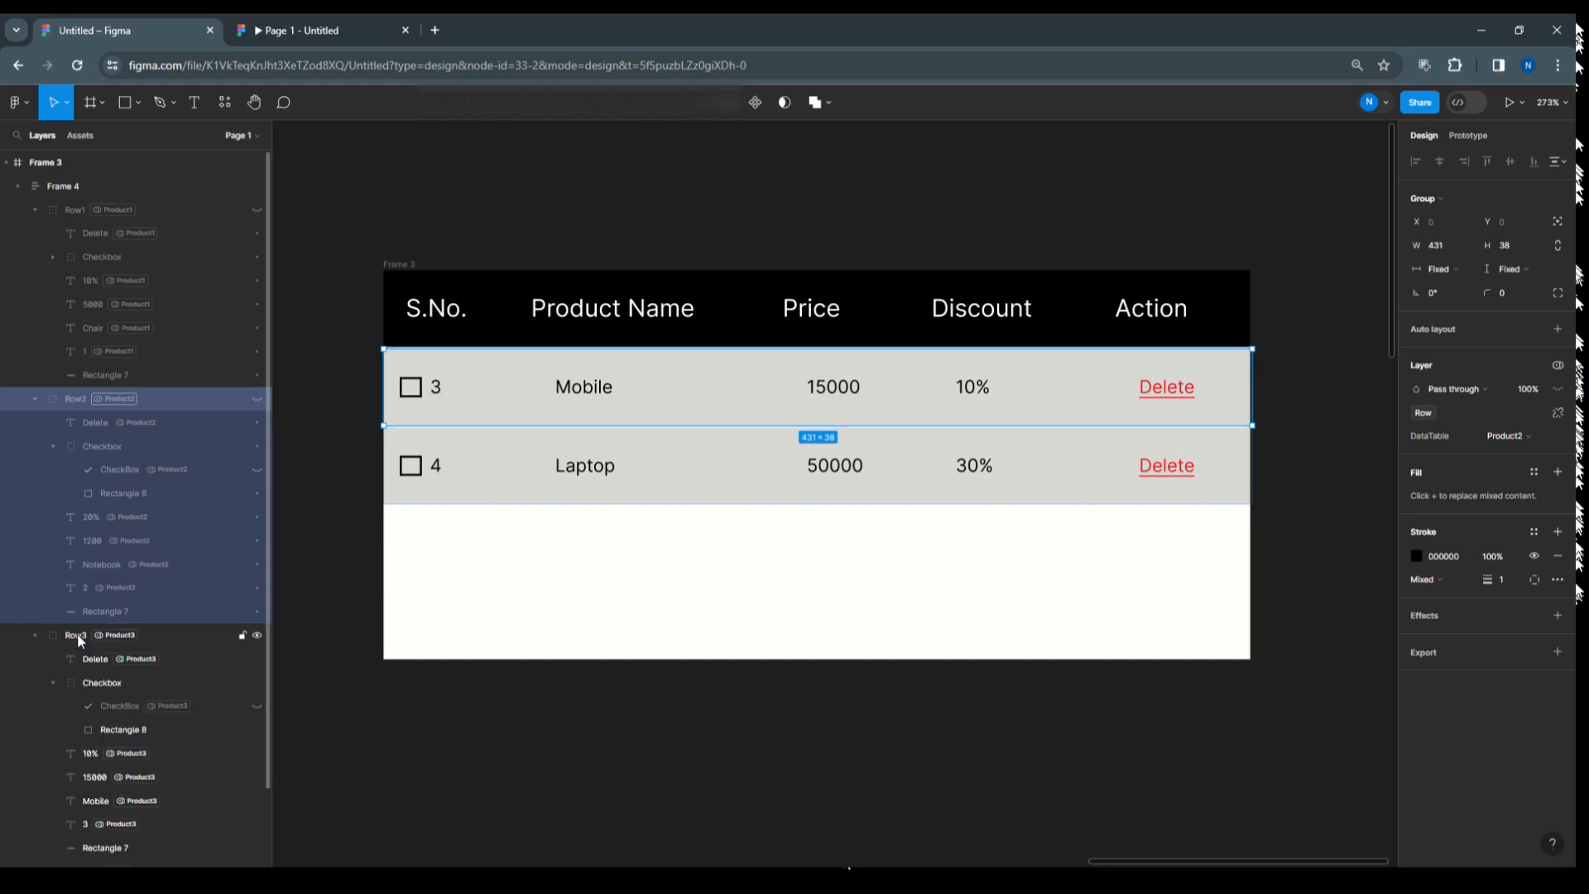
click(76, 635)
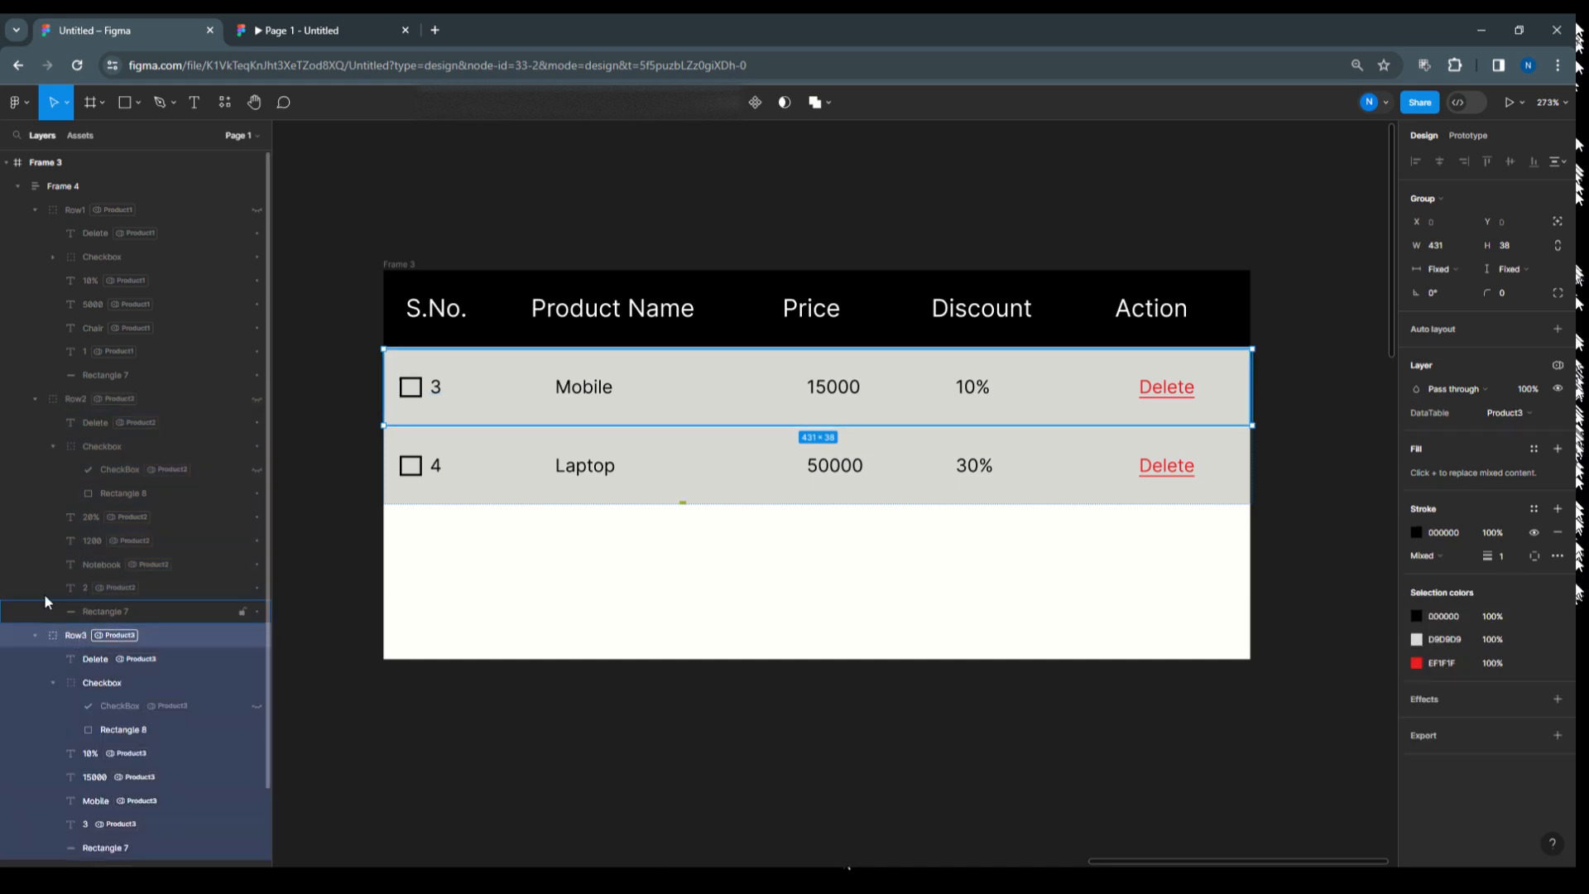
right_click(1558, 390)
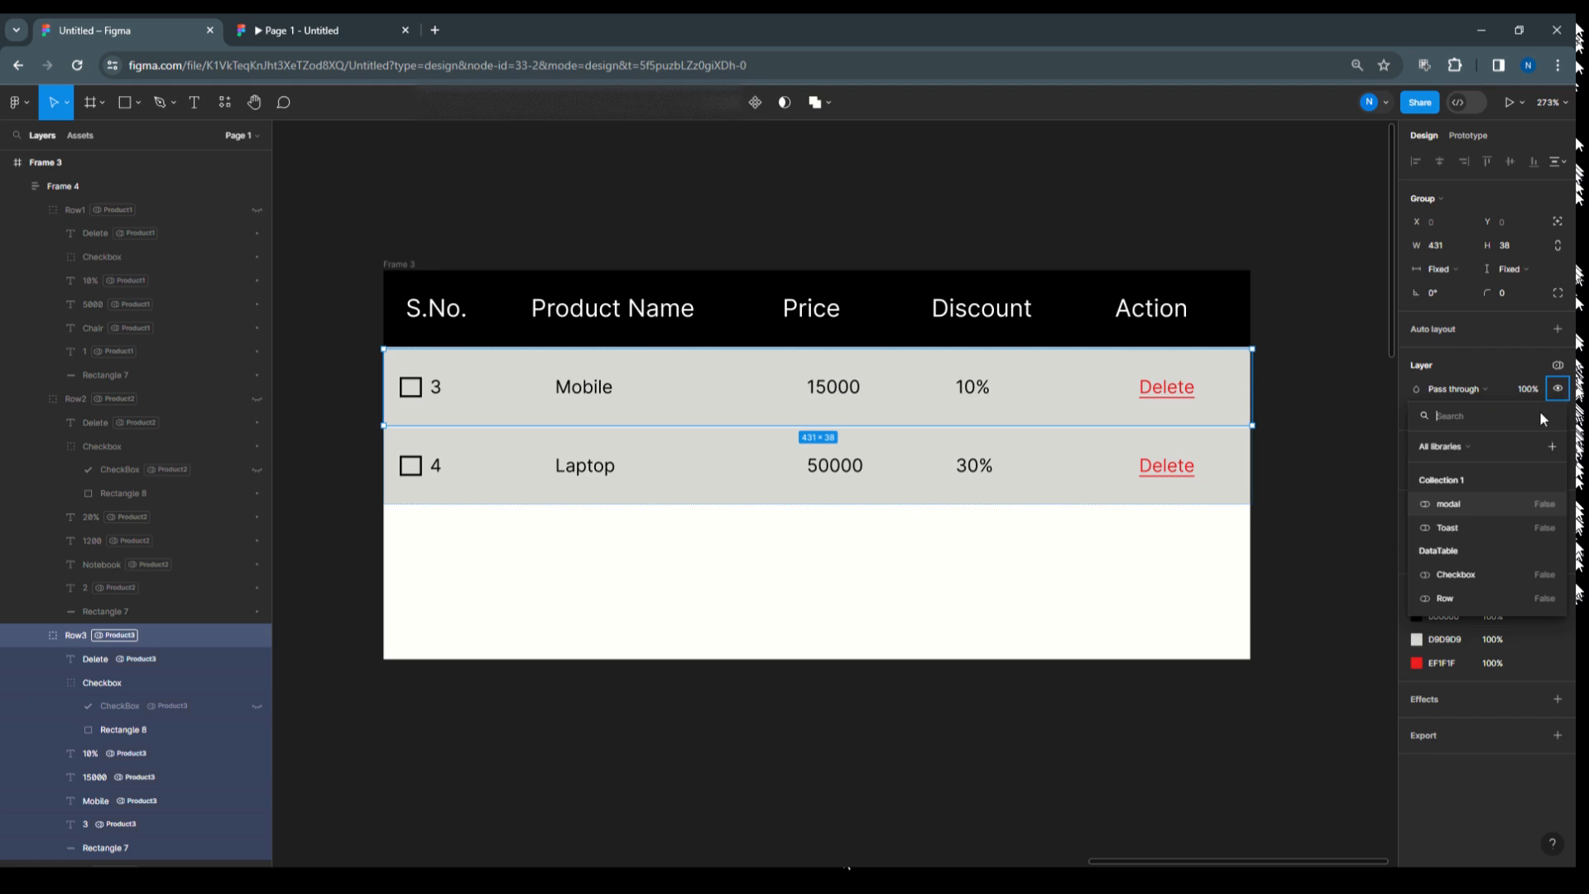
click(1474, 597)
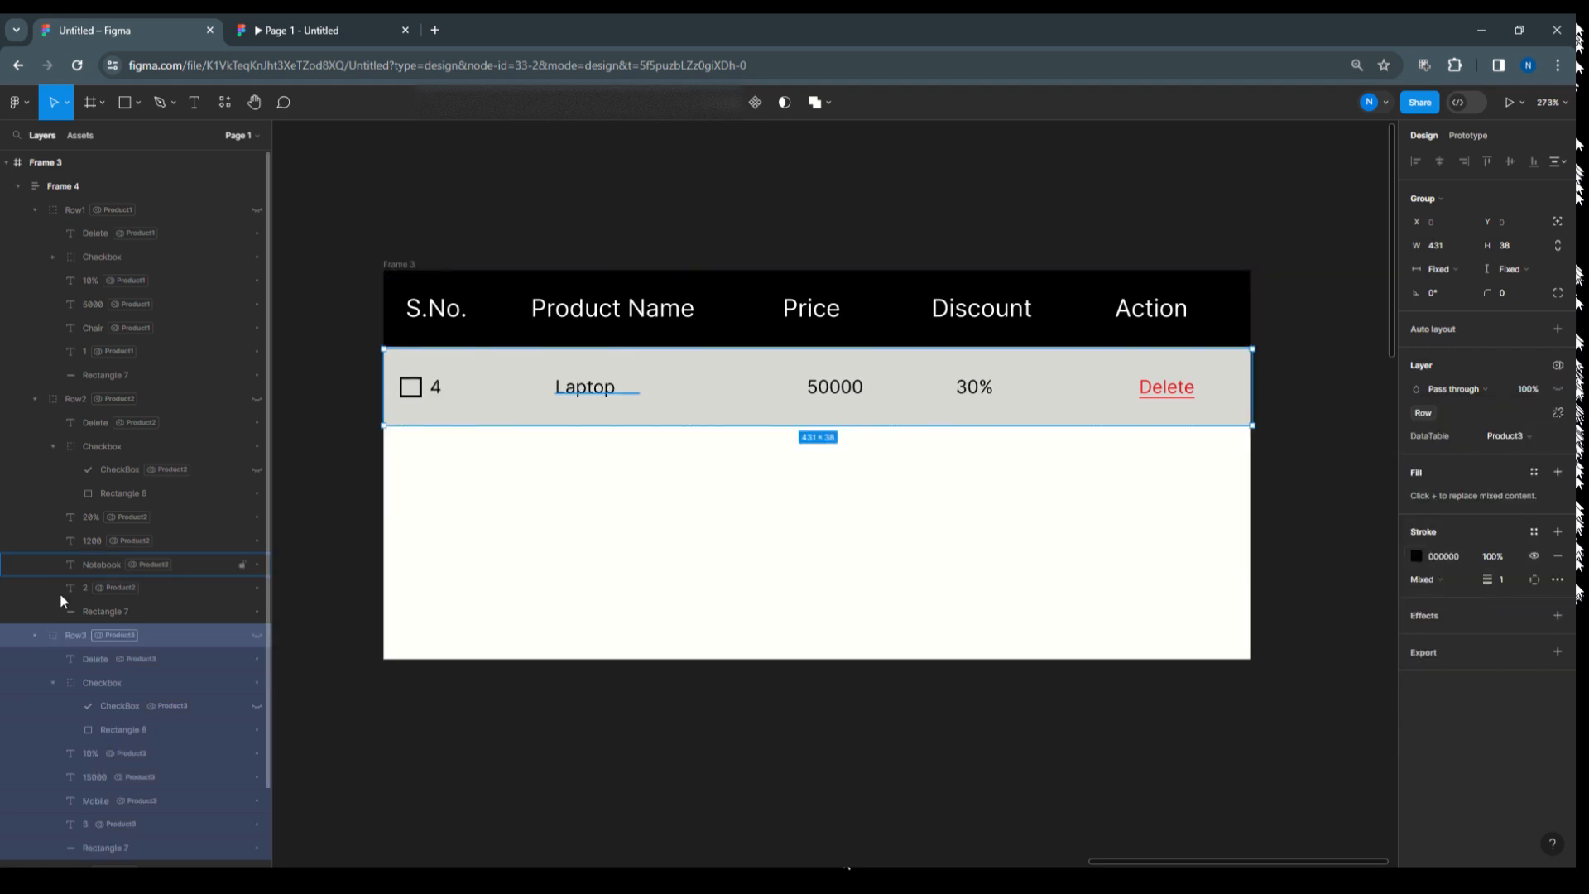
Bind the visibility of the Row4 group to the DataTable variable Row.
scroll(117, 579, down, 2)
click(72, 802)
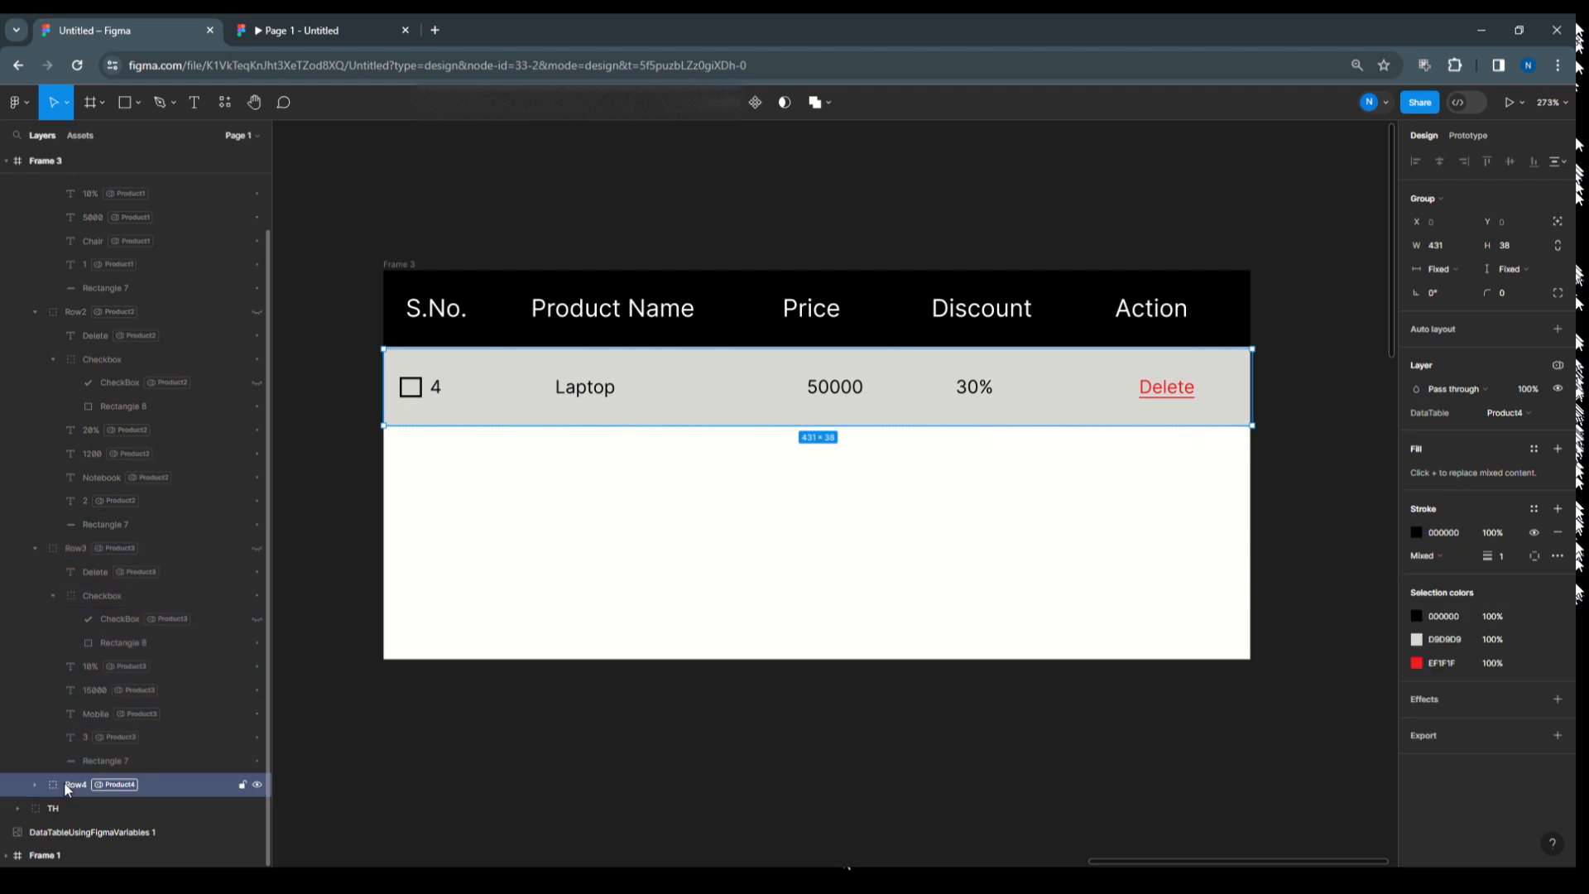
click(1557, 389)
click(1454, 598)
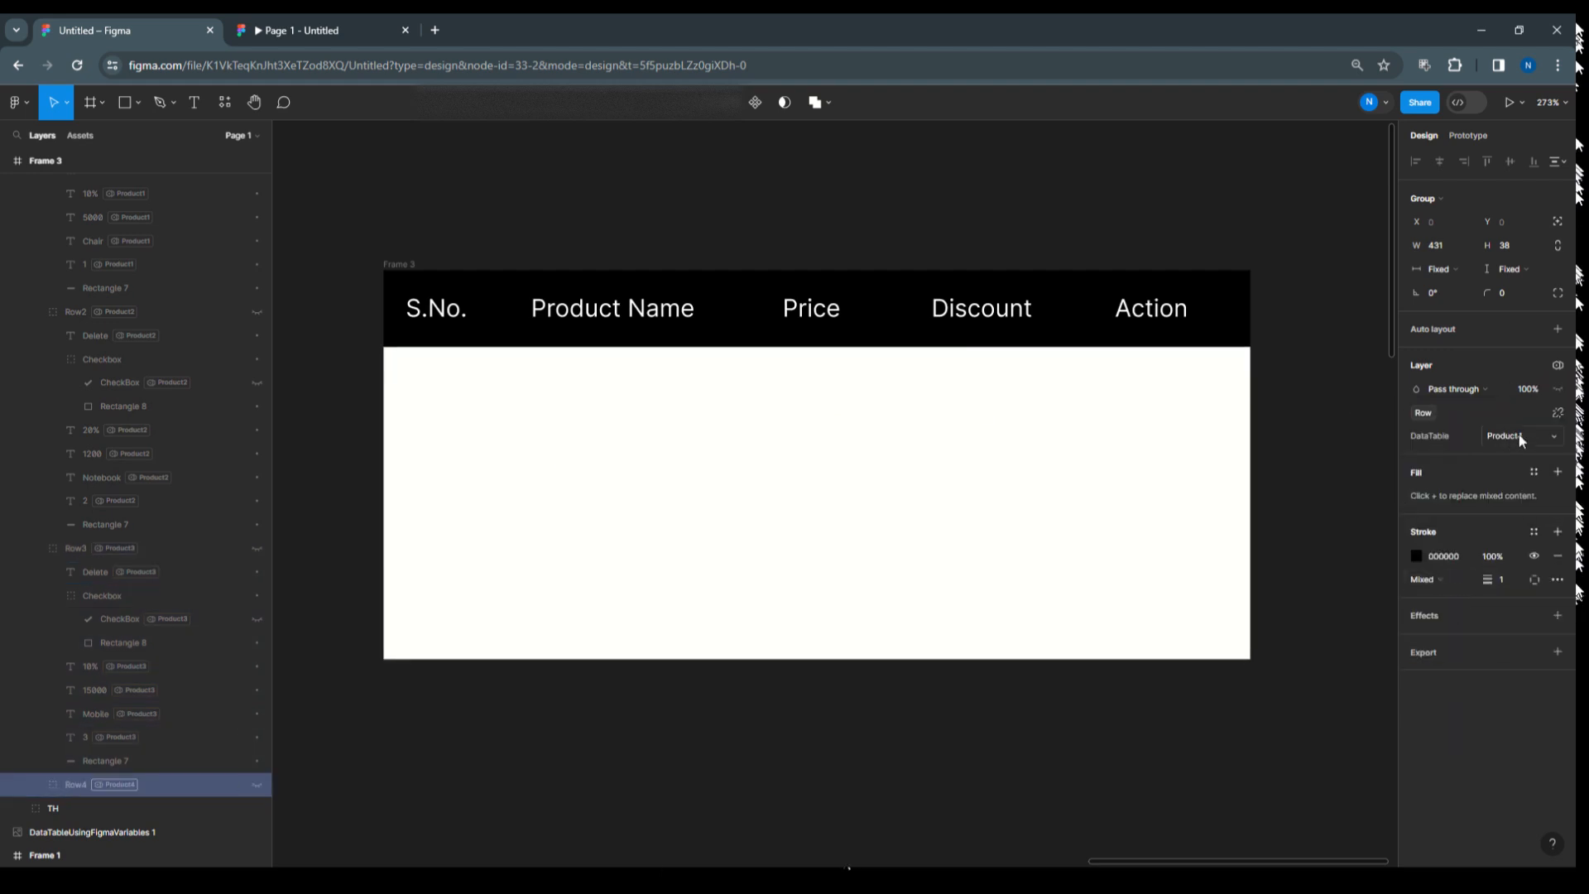
Set the DataTable variable Row to True for the Product1, Product2, Product3 and Product4 modes.
click(1191, 170)
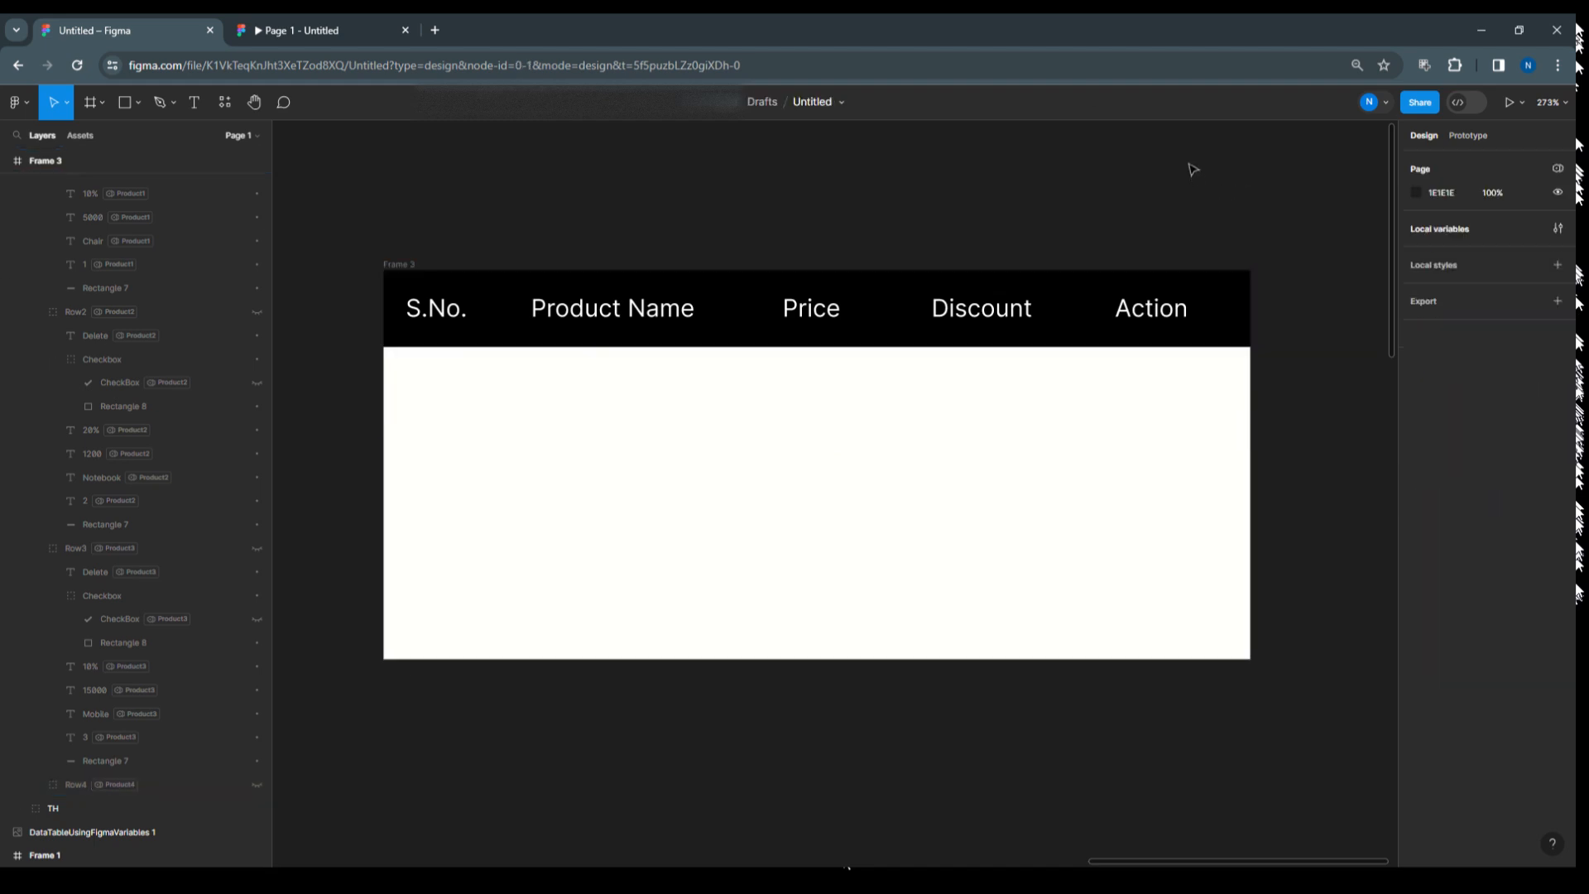
click(1438, 231)
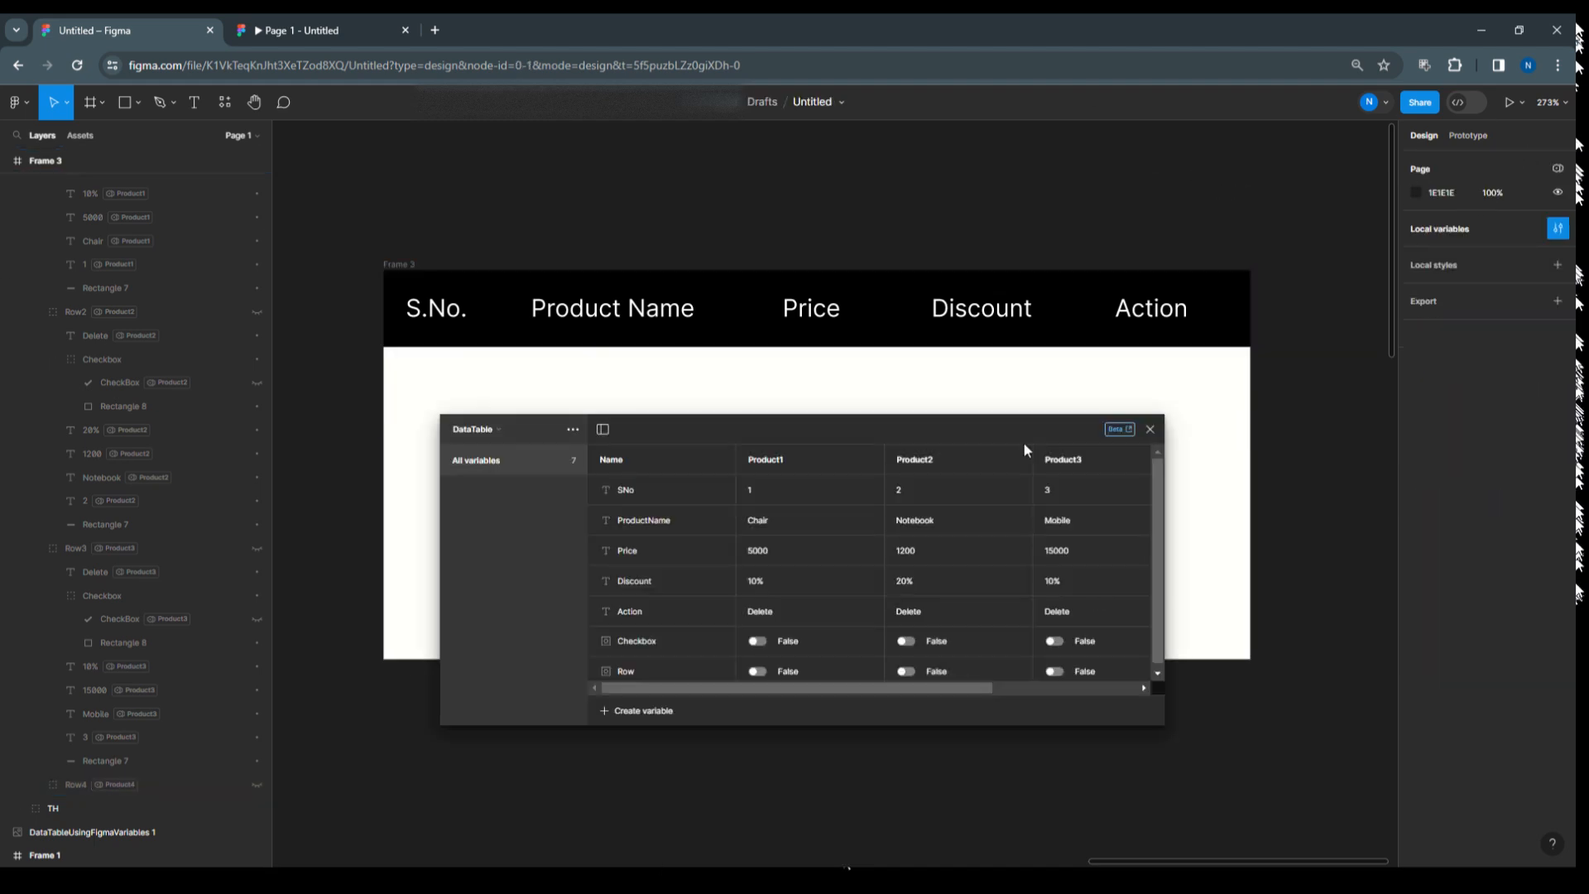
scroll(913, 606, down, 1)
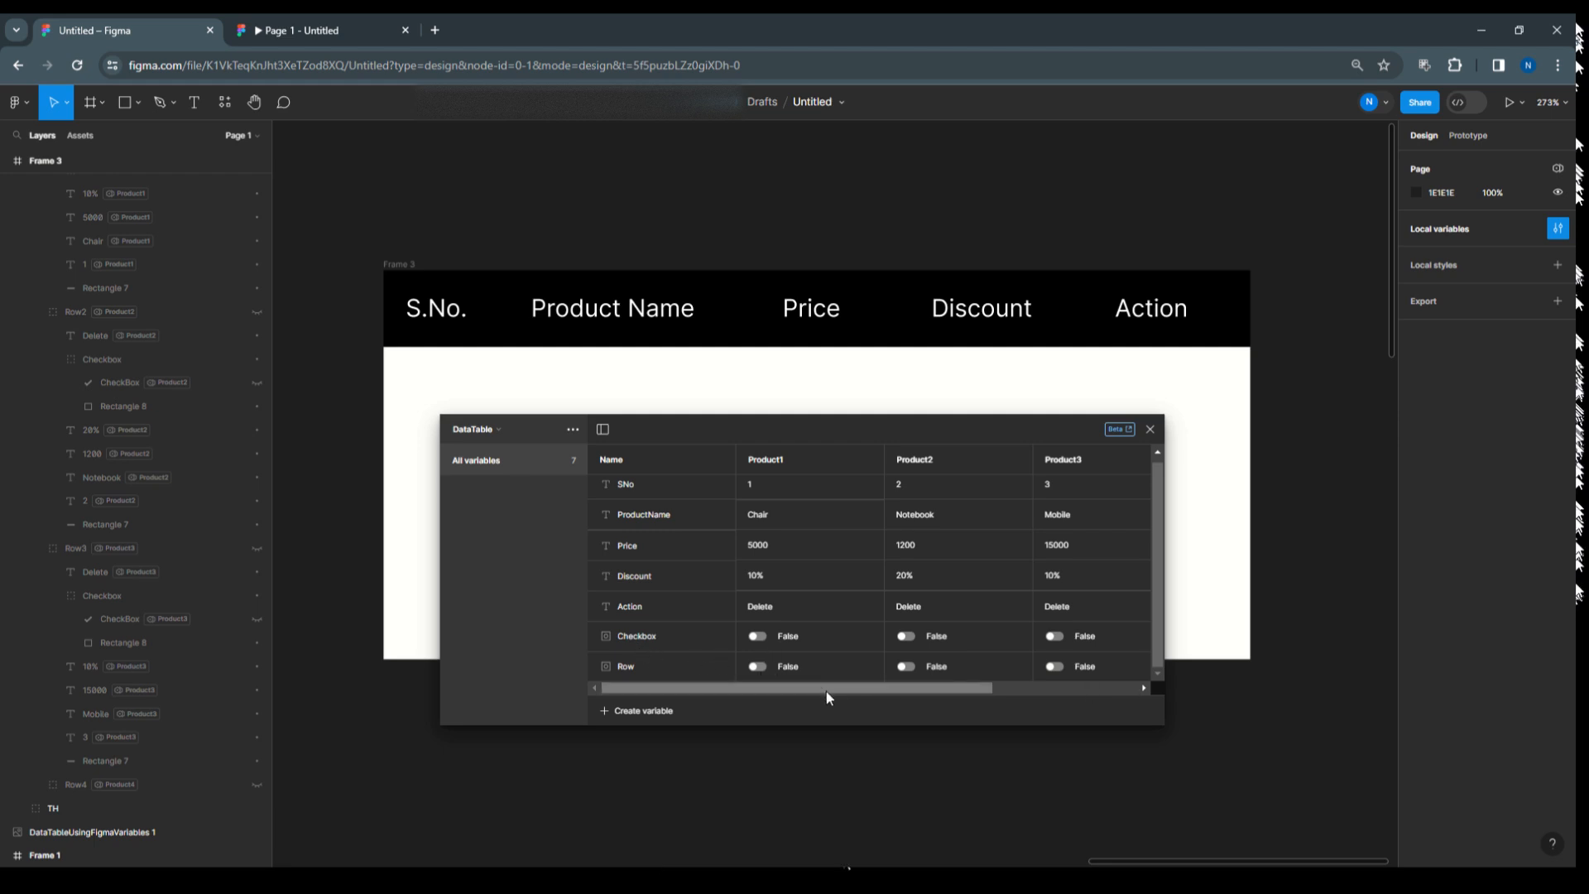
drag(798, 687, 677, 684)
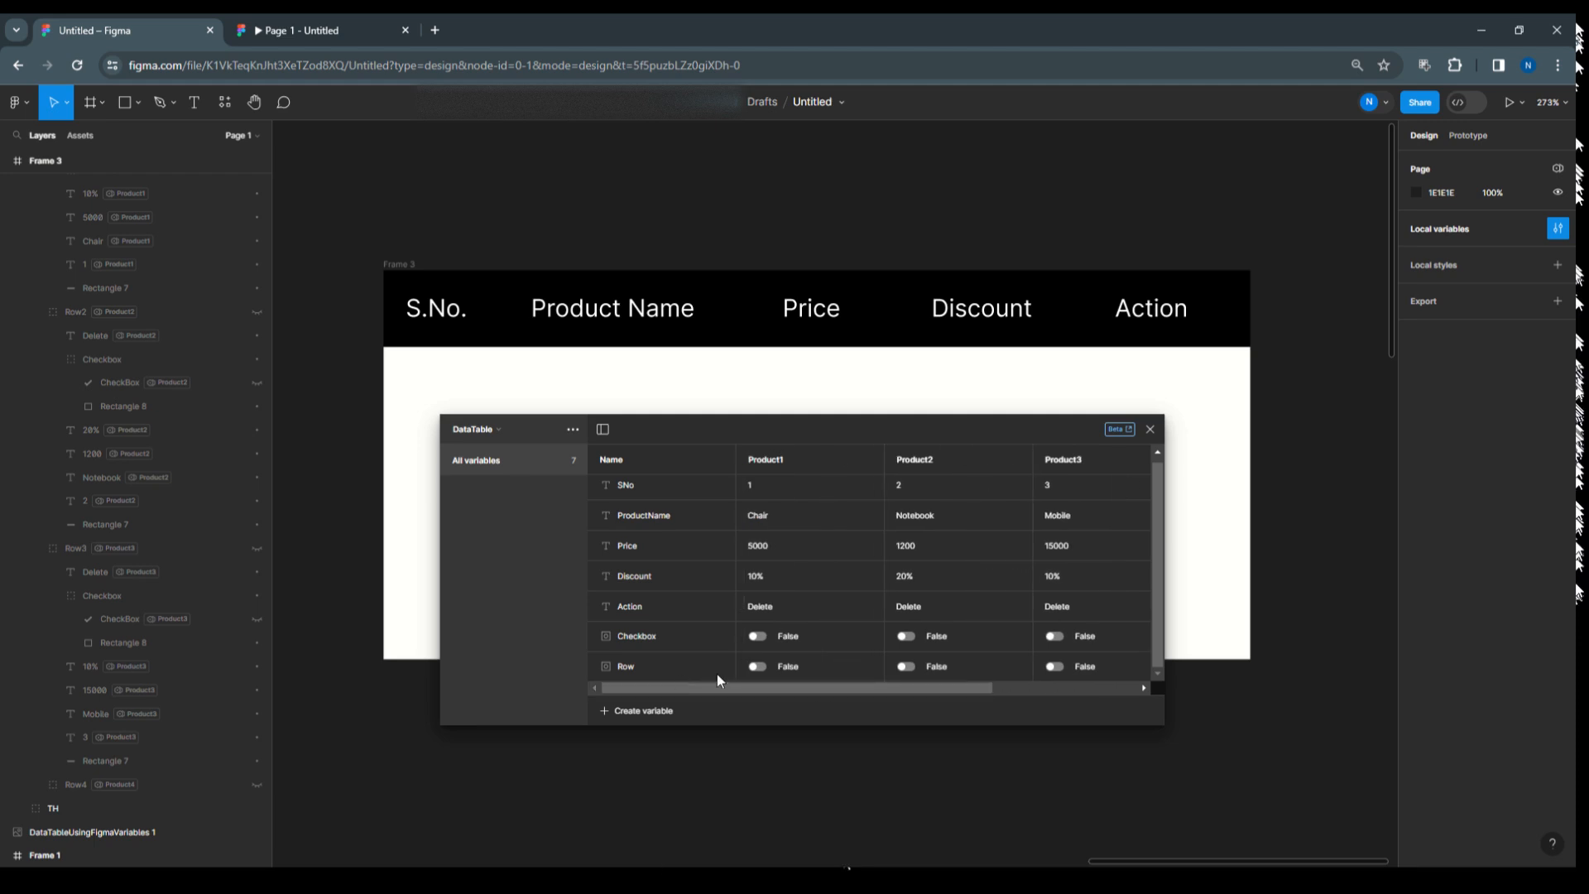
click(758, 665)
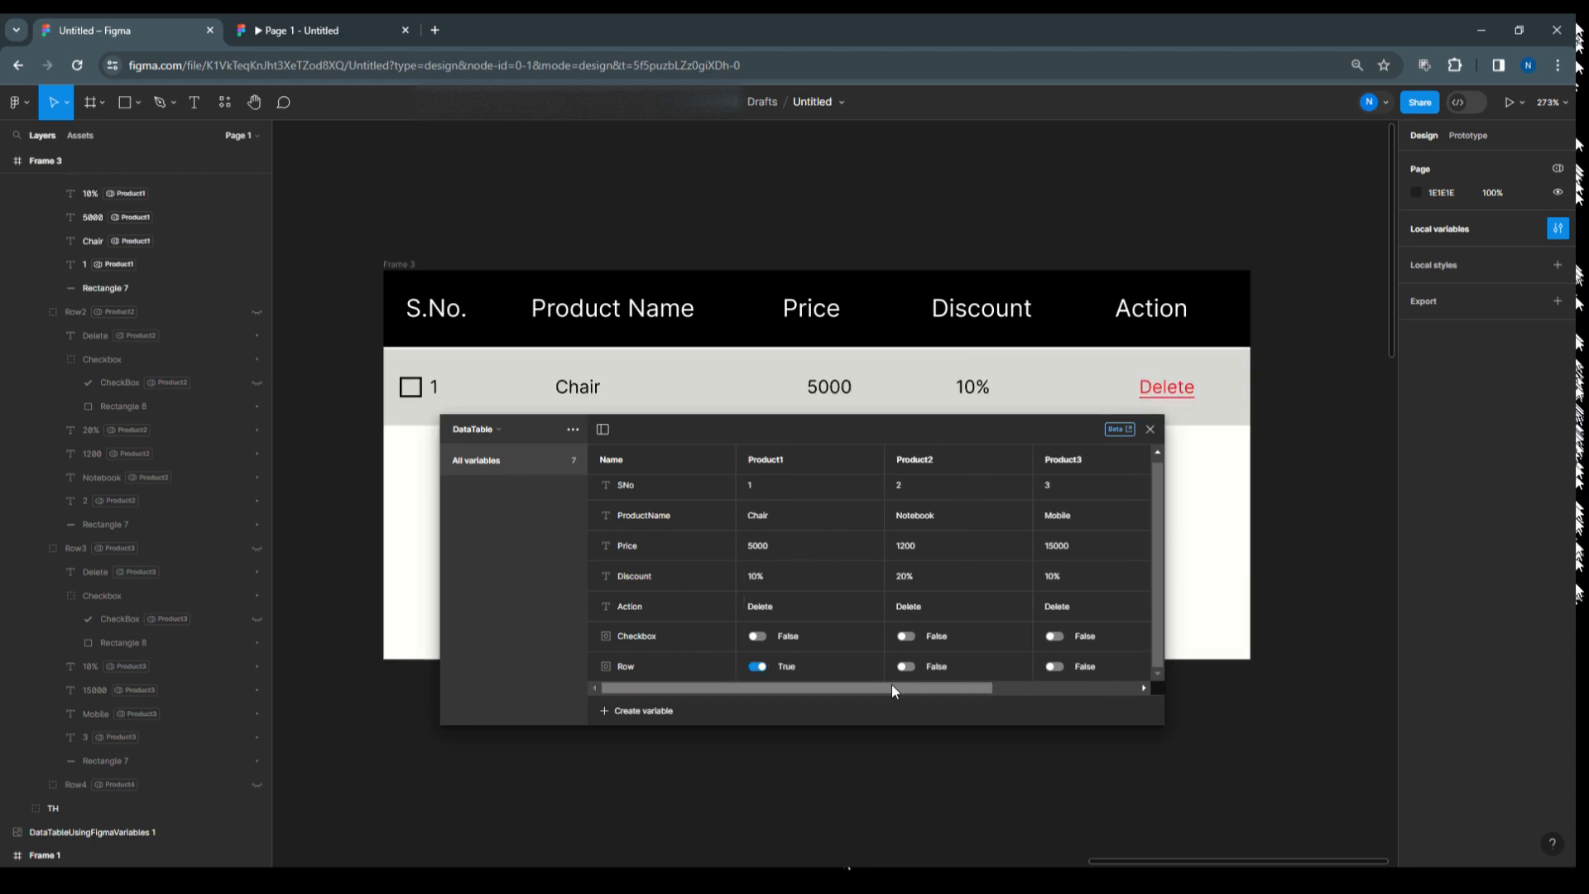
click(906, 664)
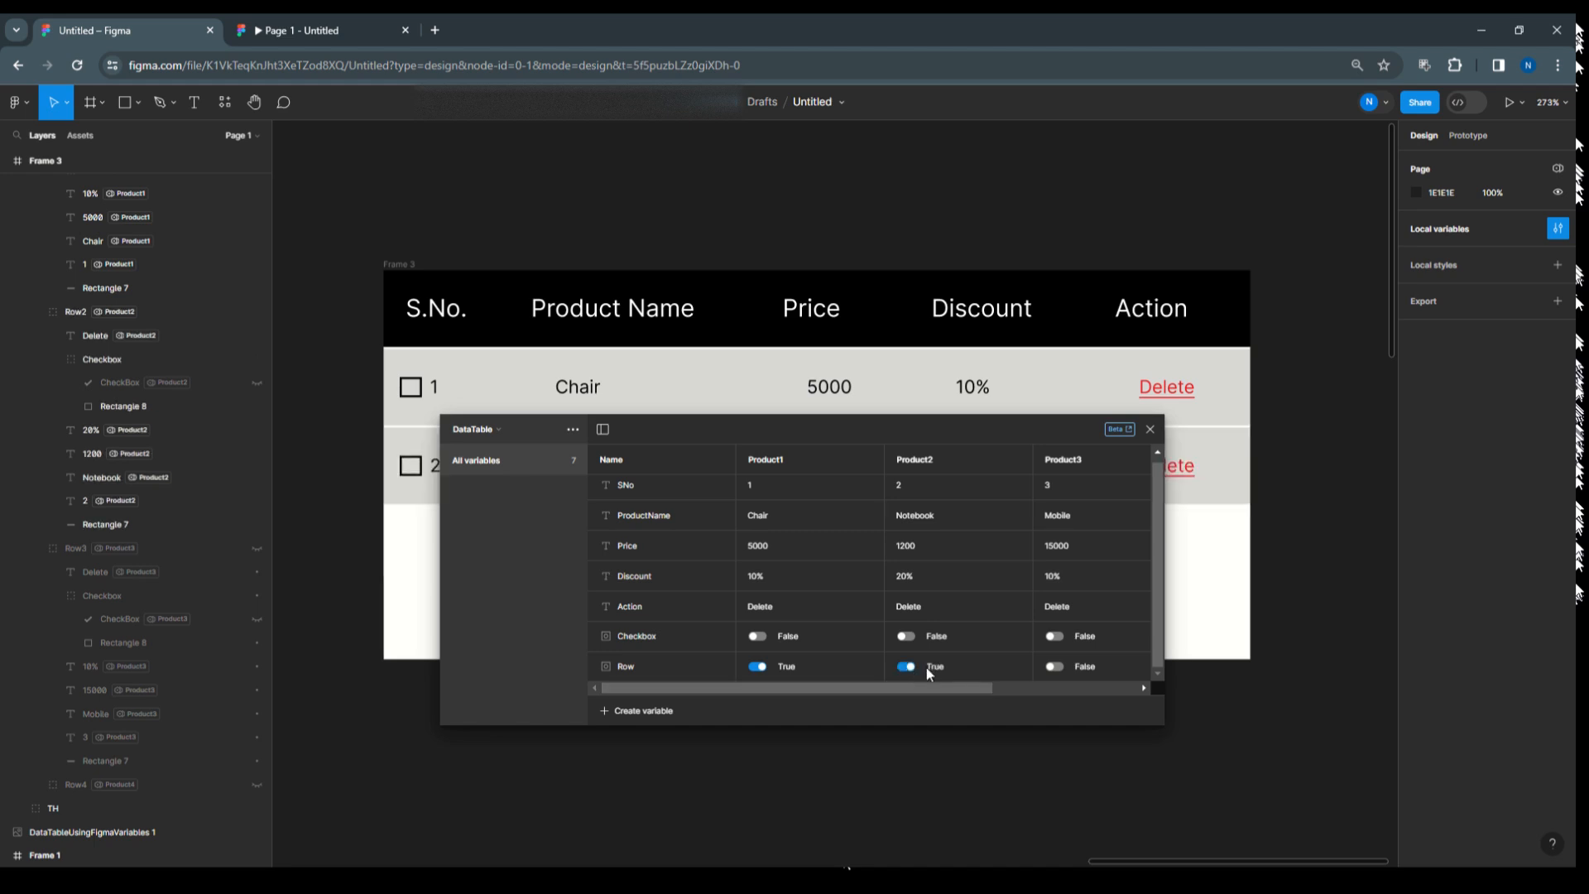
click(1055, 666)
drag(957, 687, 911, 678)
click(1047, 667)
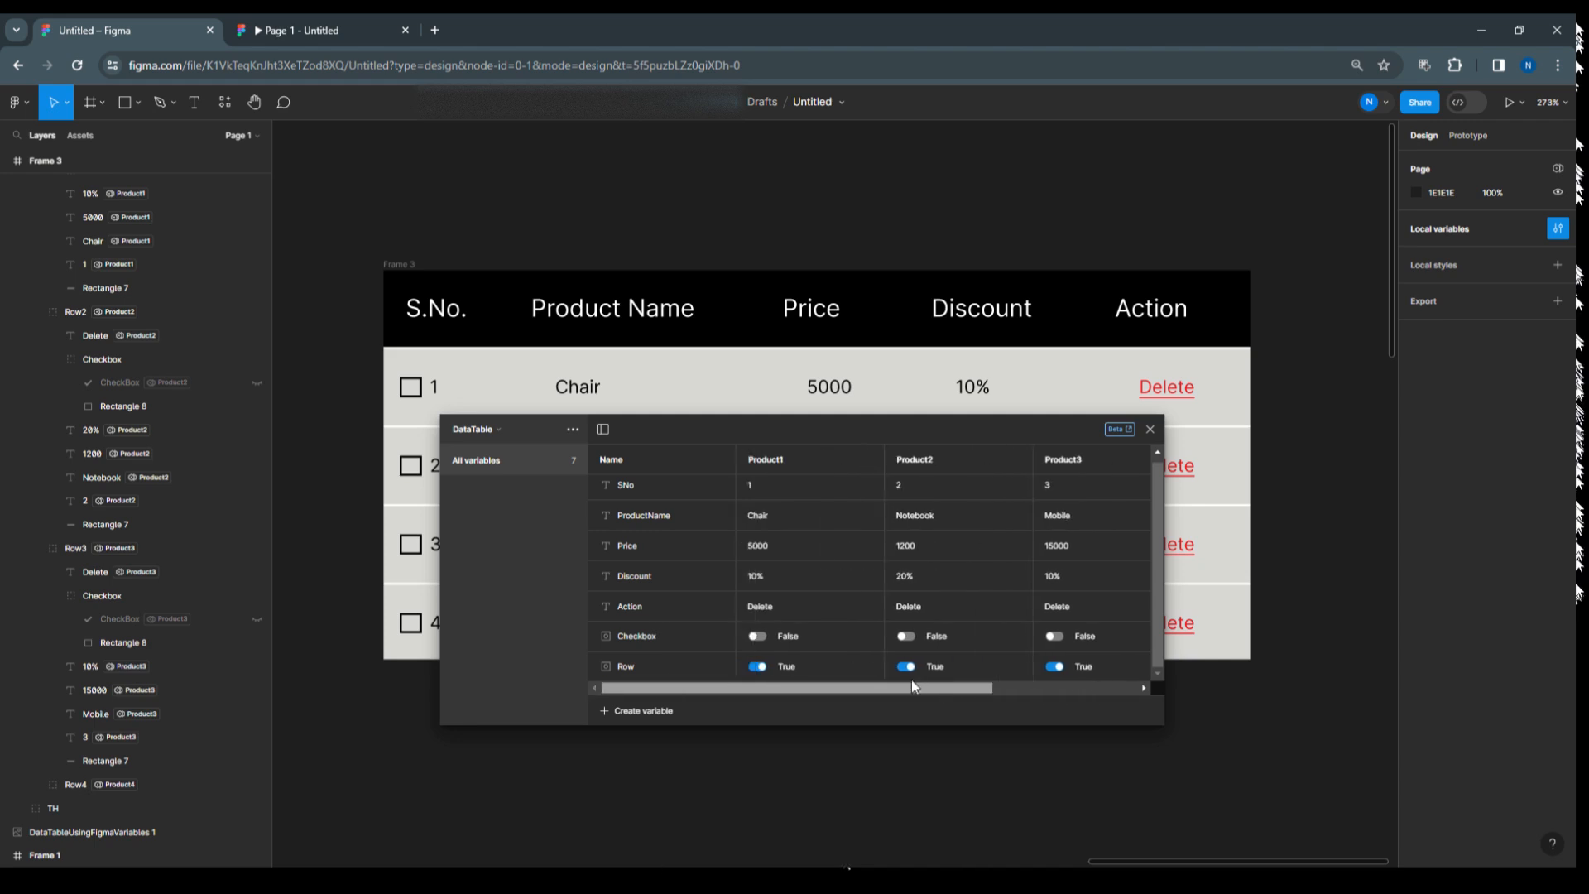
click(1150, 429)
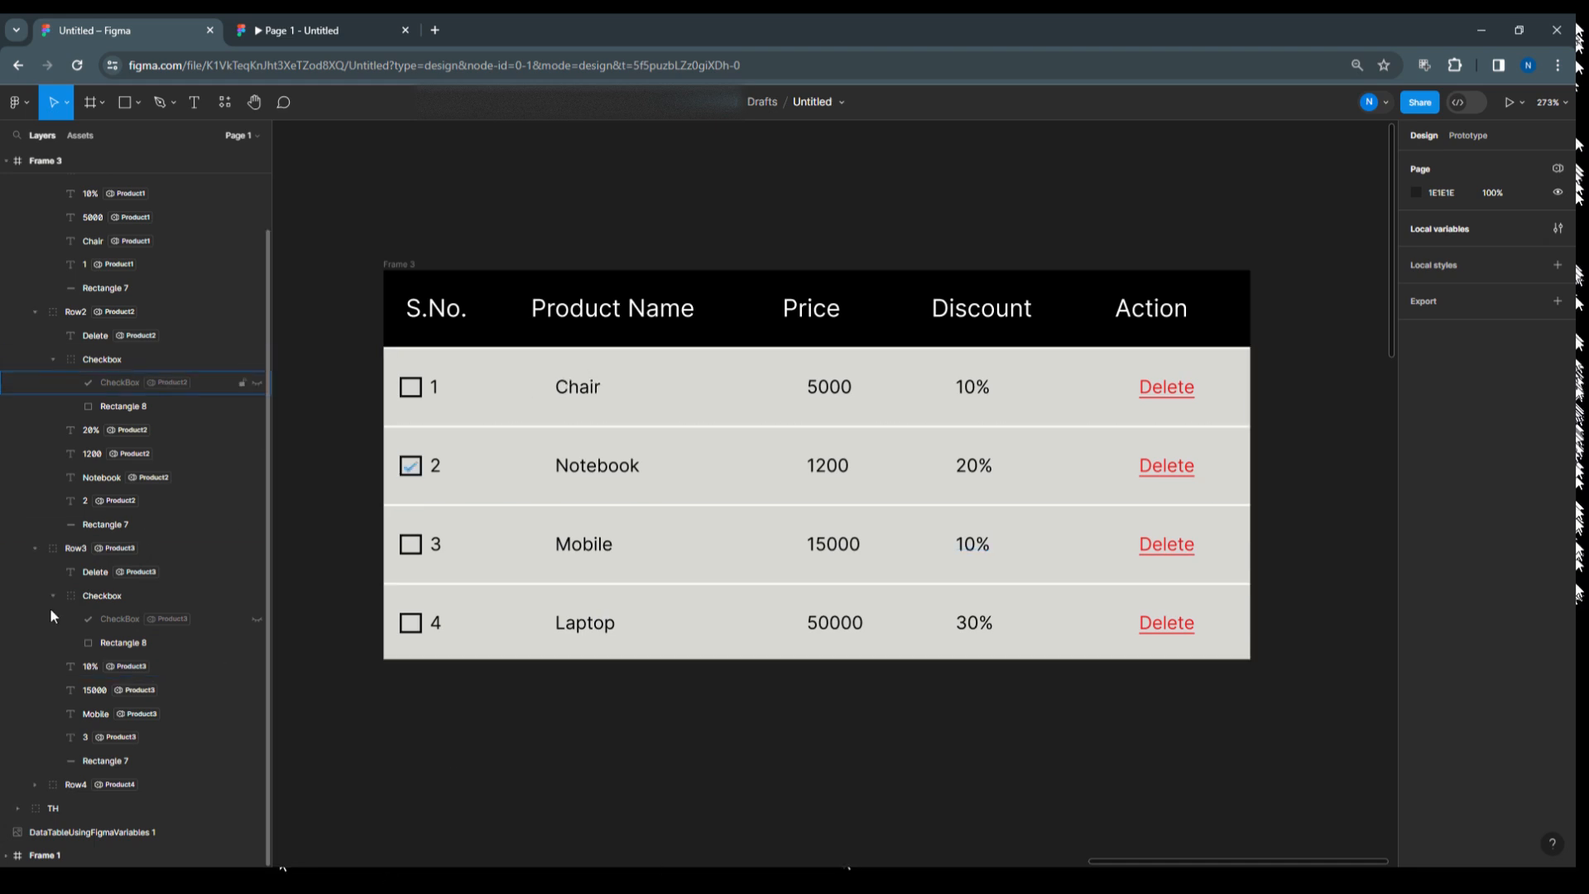
Change the fill of Row1's background rectangle to the light blue document color B8F1F8.
click(461, 402)
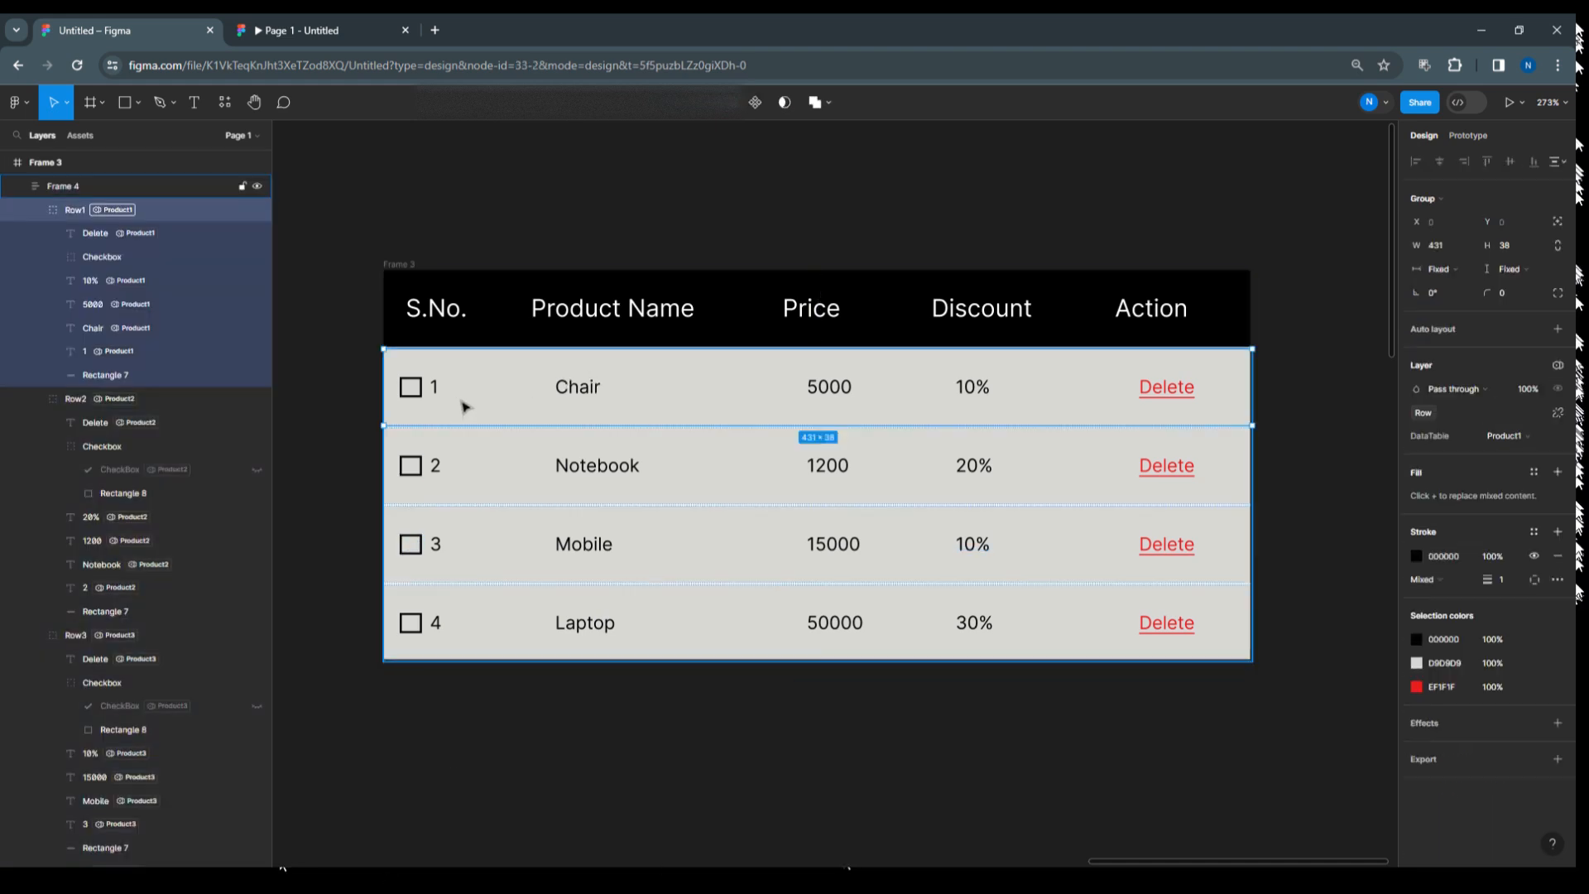
click(128, 374)
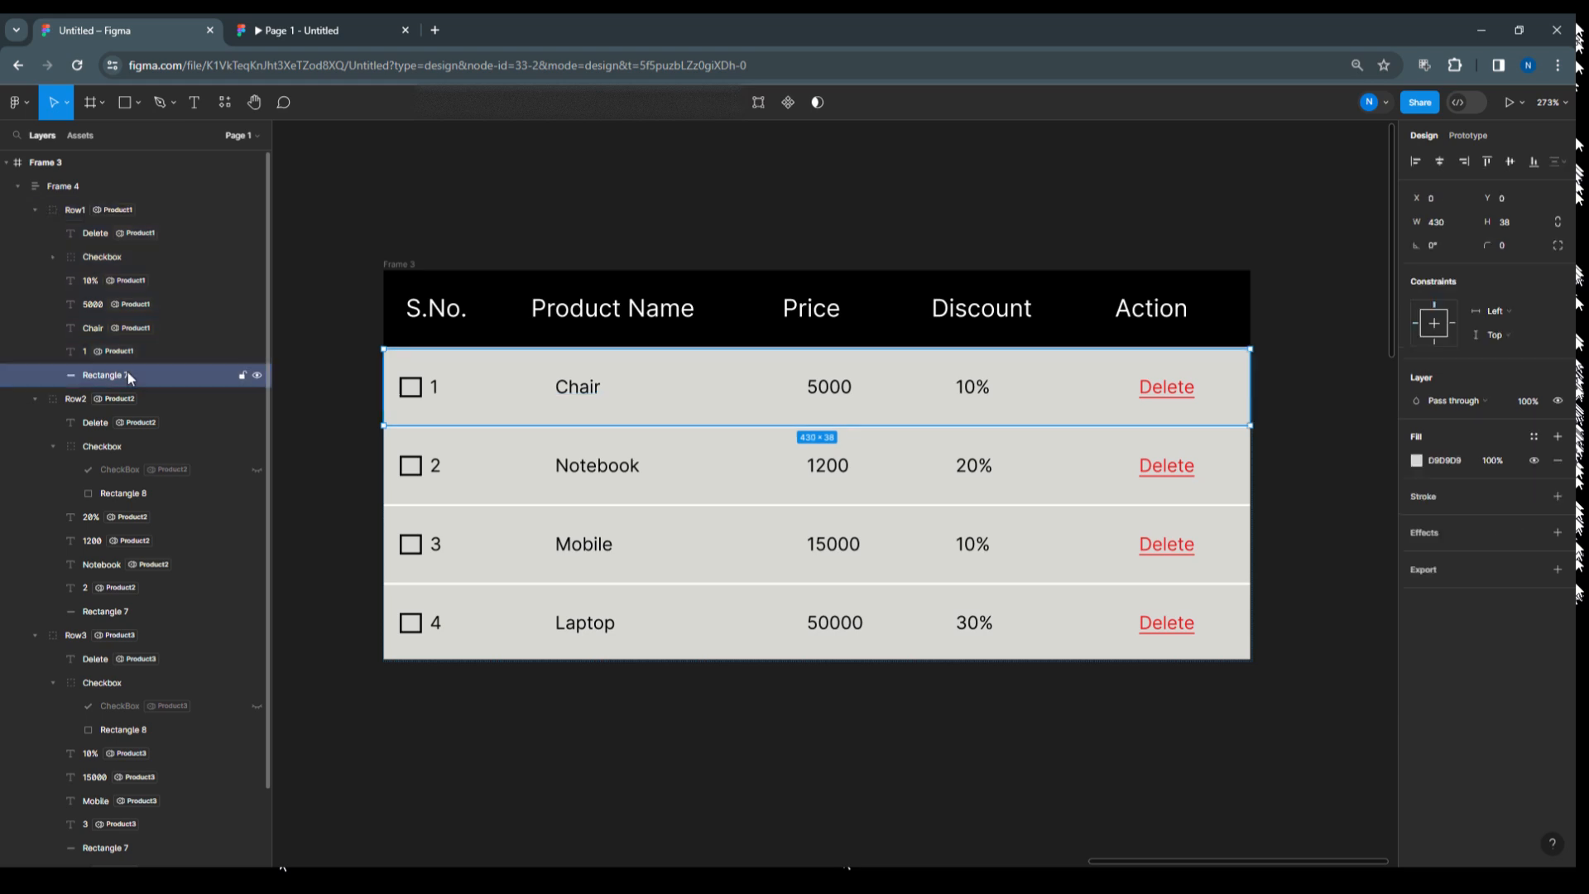
click(1417, 460)
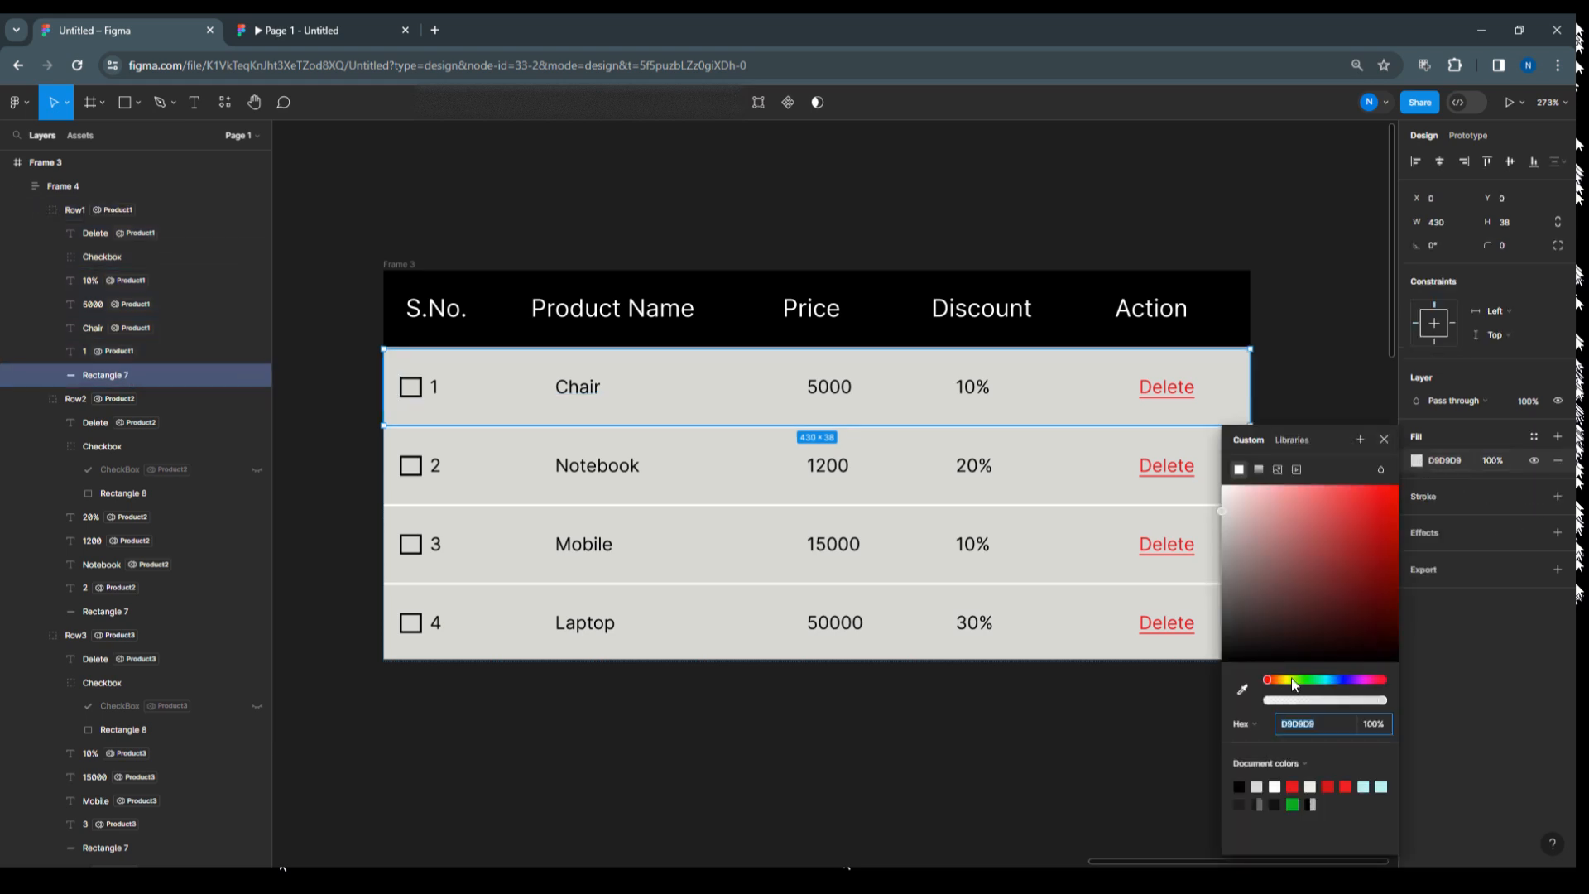
click(1365, 784)
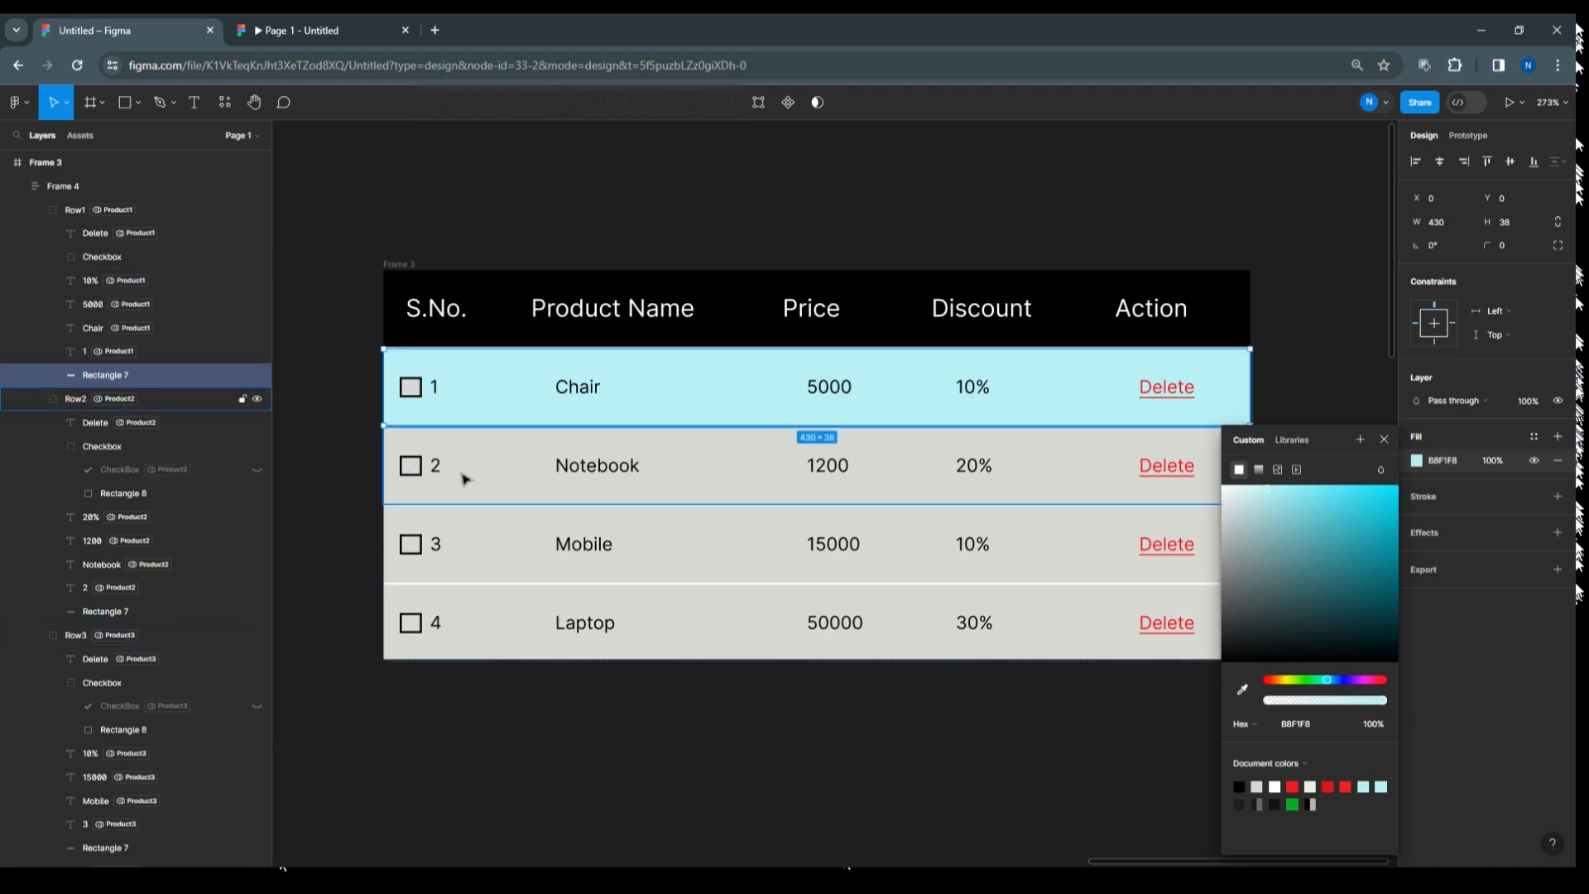
Hide the grey fill of the checkbox rectangle in Row1 so only its outline remains.
click(415, 392)
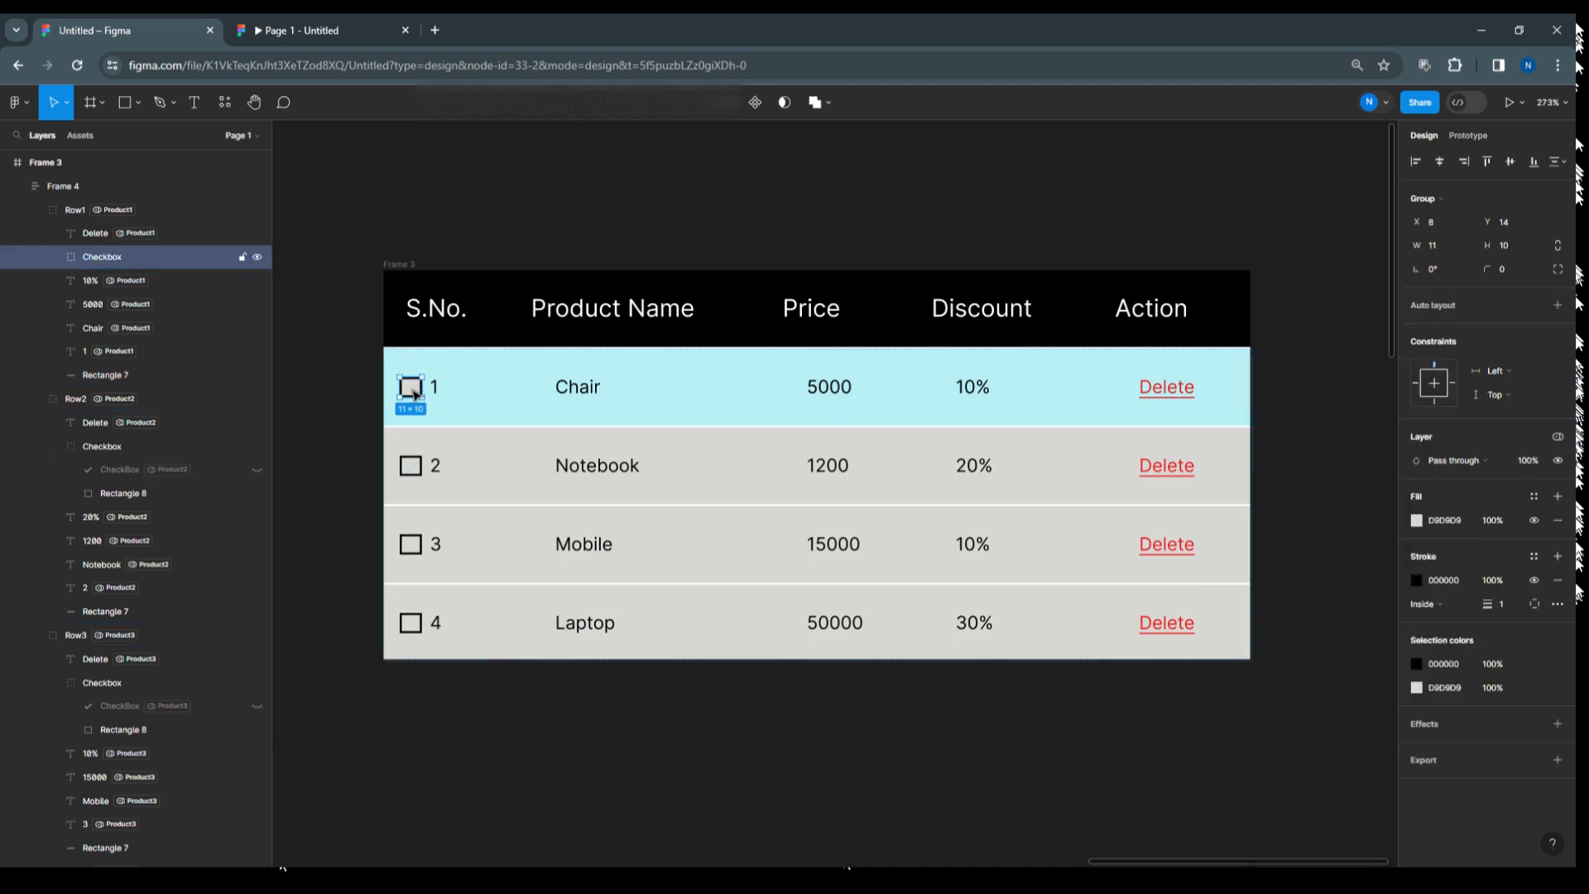
click(52, 256)
click(119, 303)
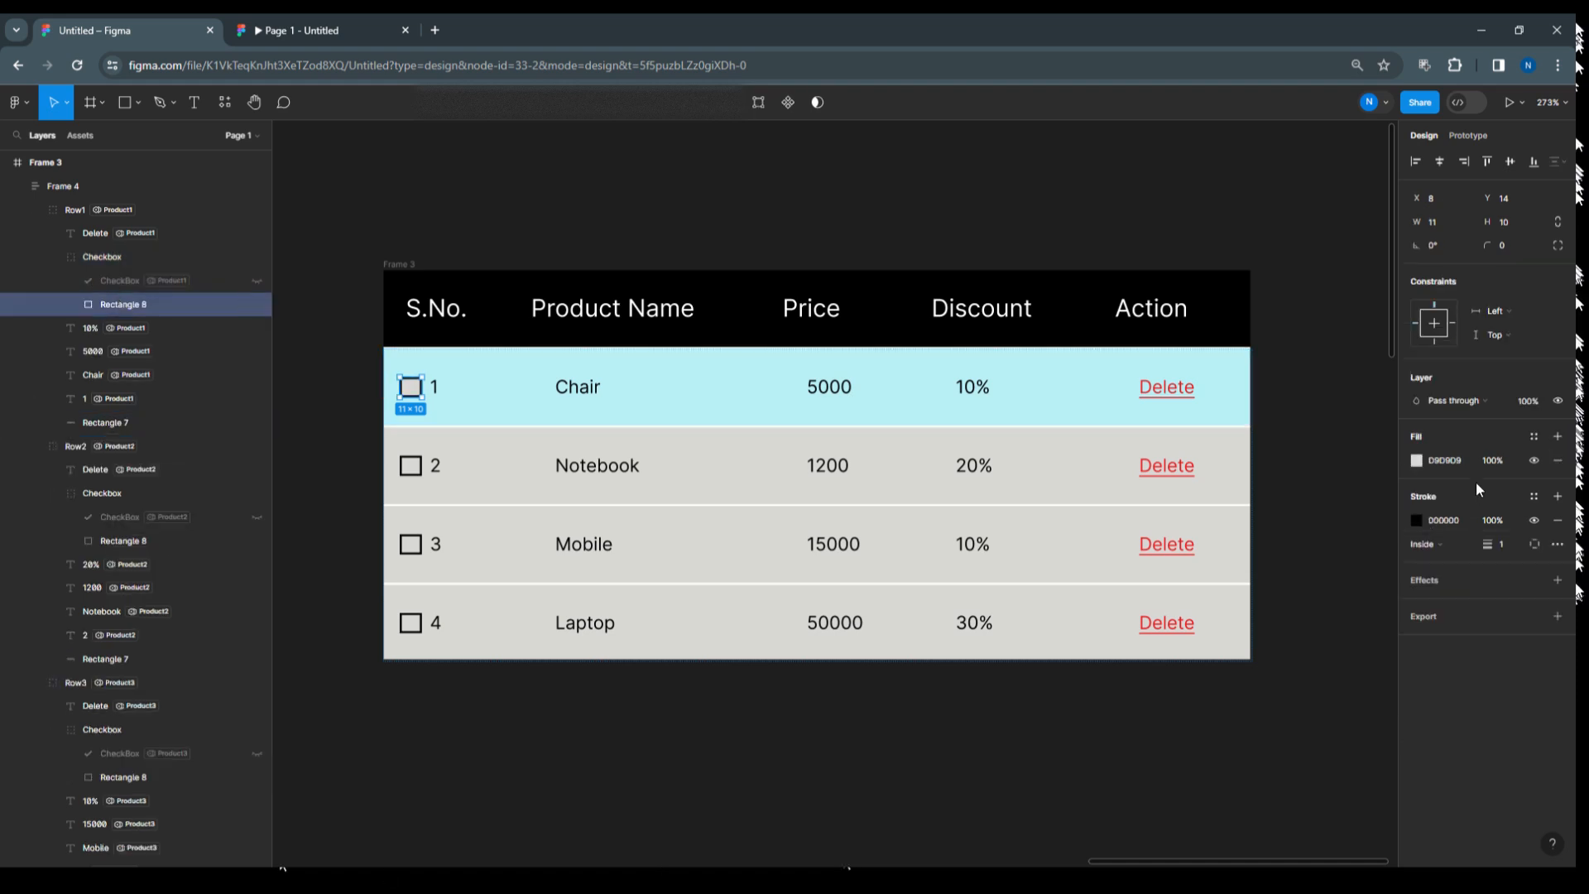
click(487, 460)
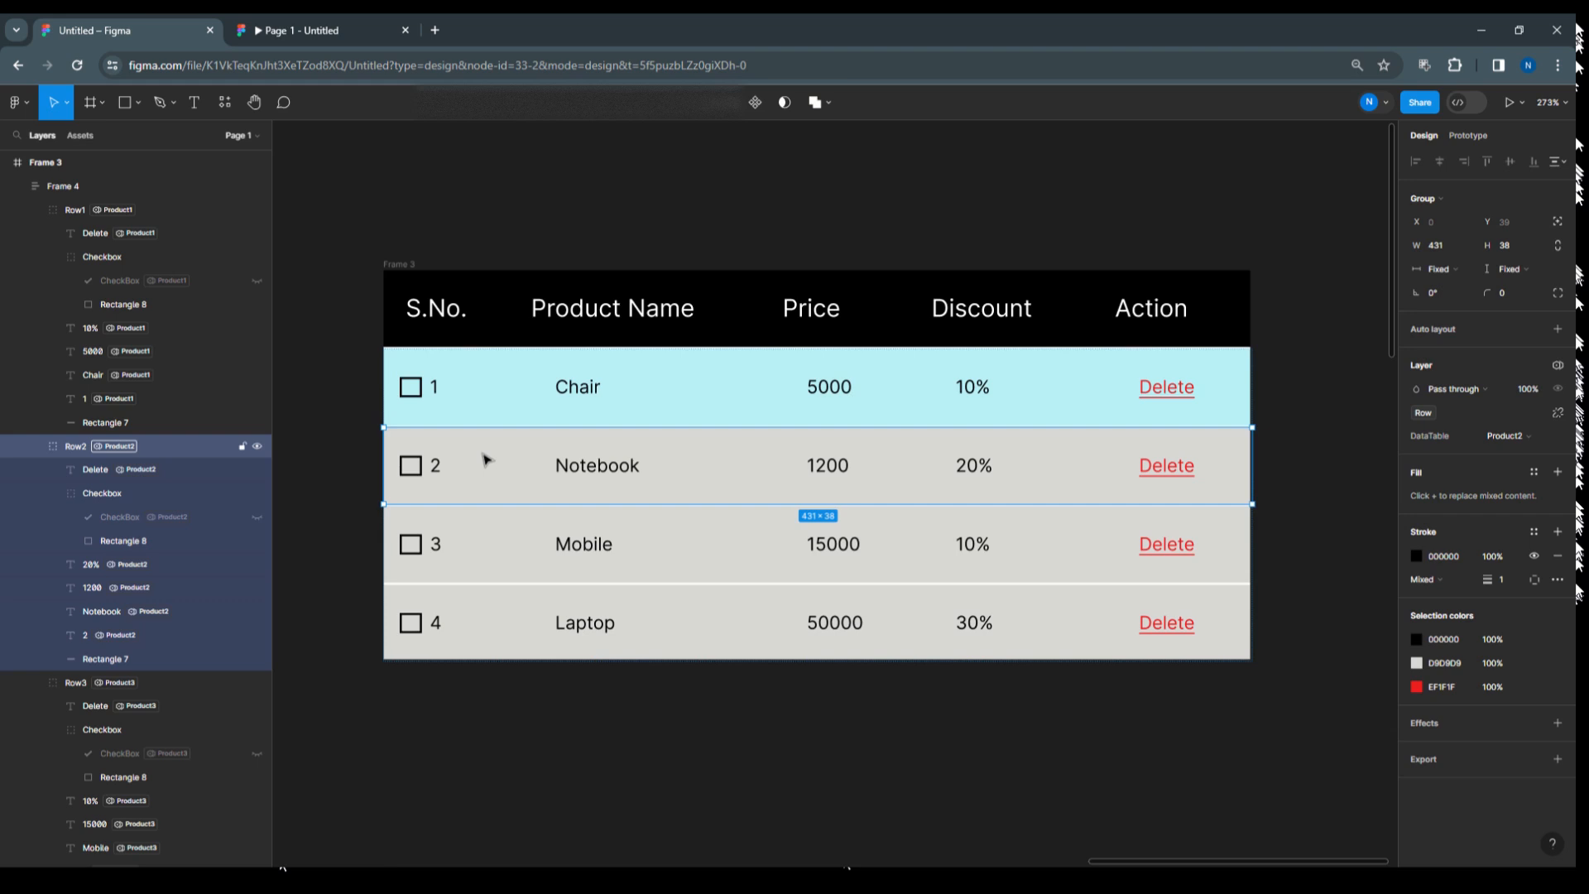
Change the fill of Row3's background rectangle to the light blue document color B8F1F8.
click(469, 563)
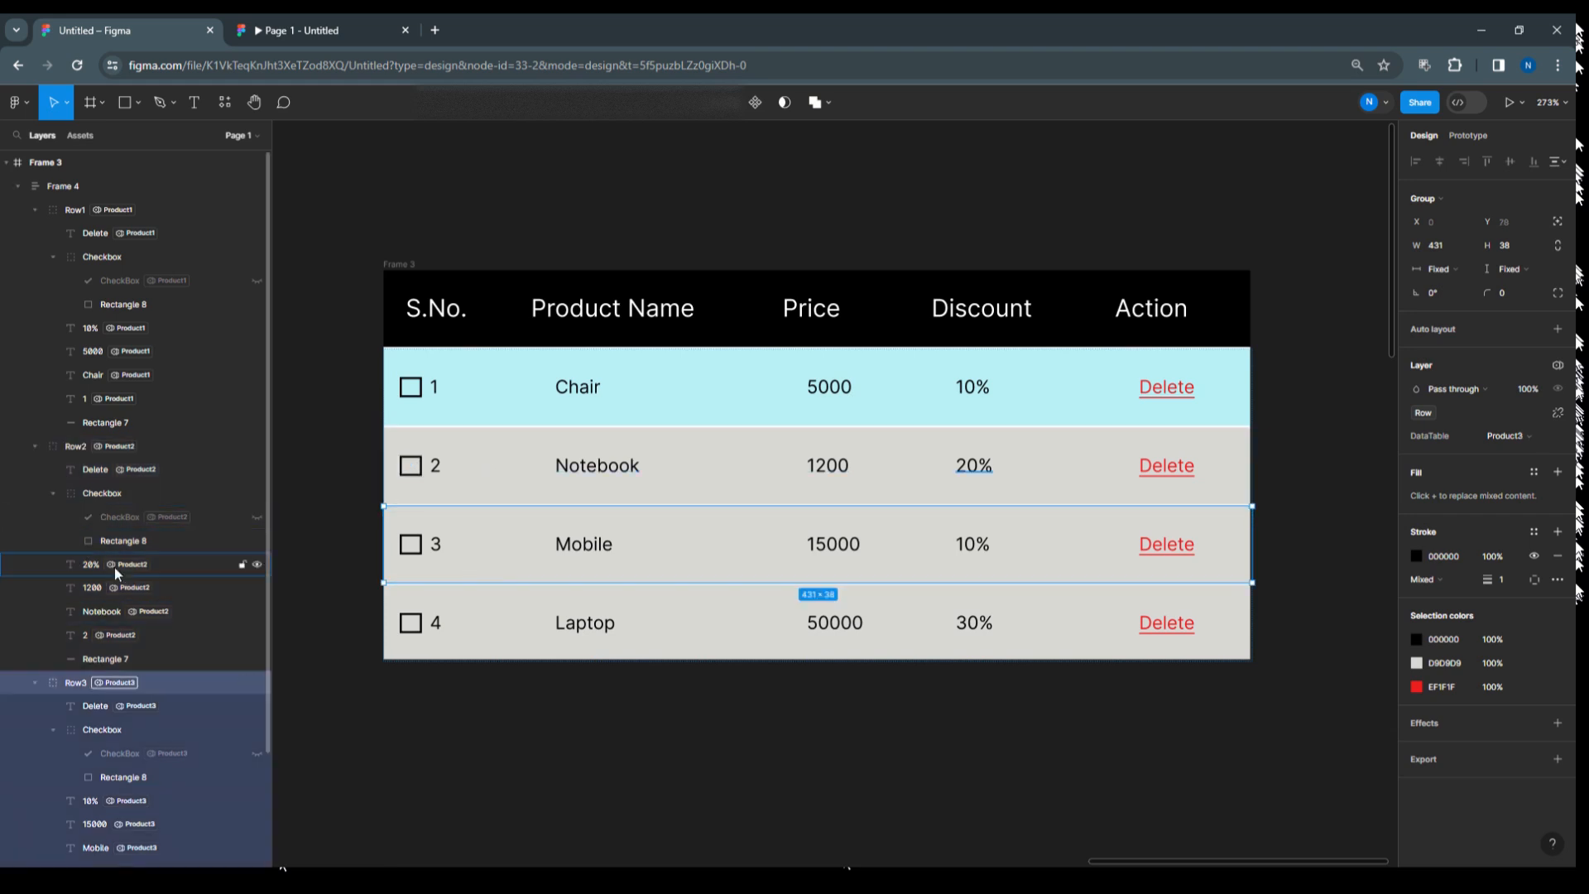
scroll(118, 563, down, 3)
click(133, 753)
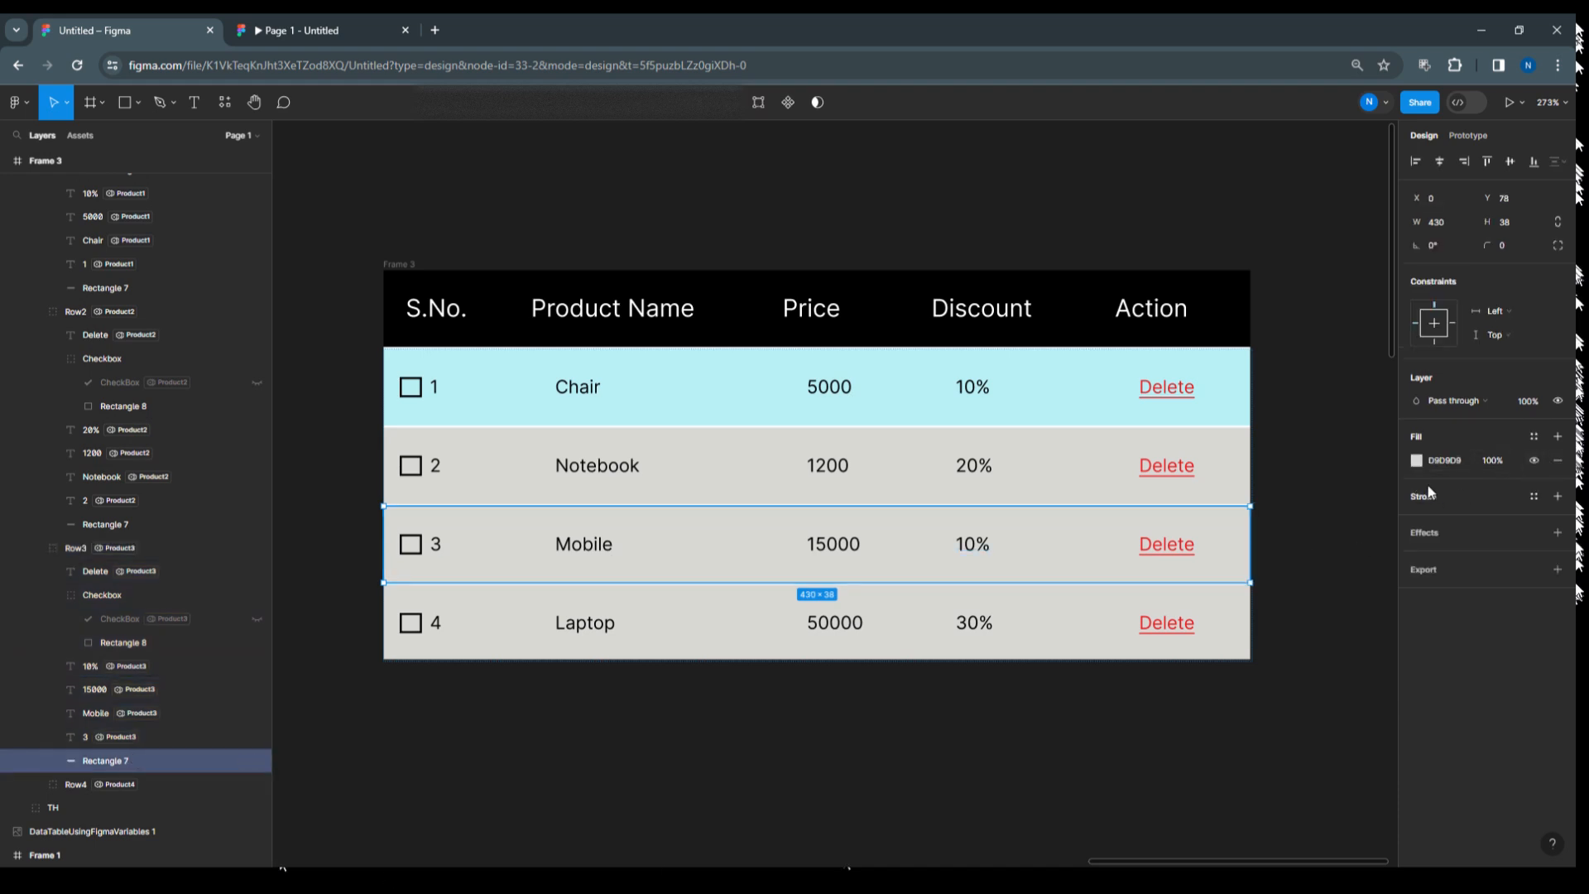
click(1417, 461)
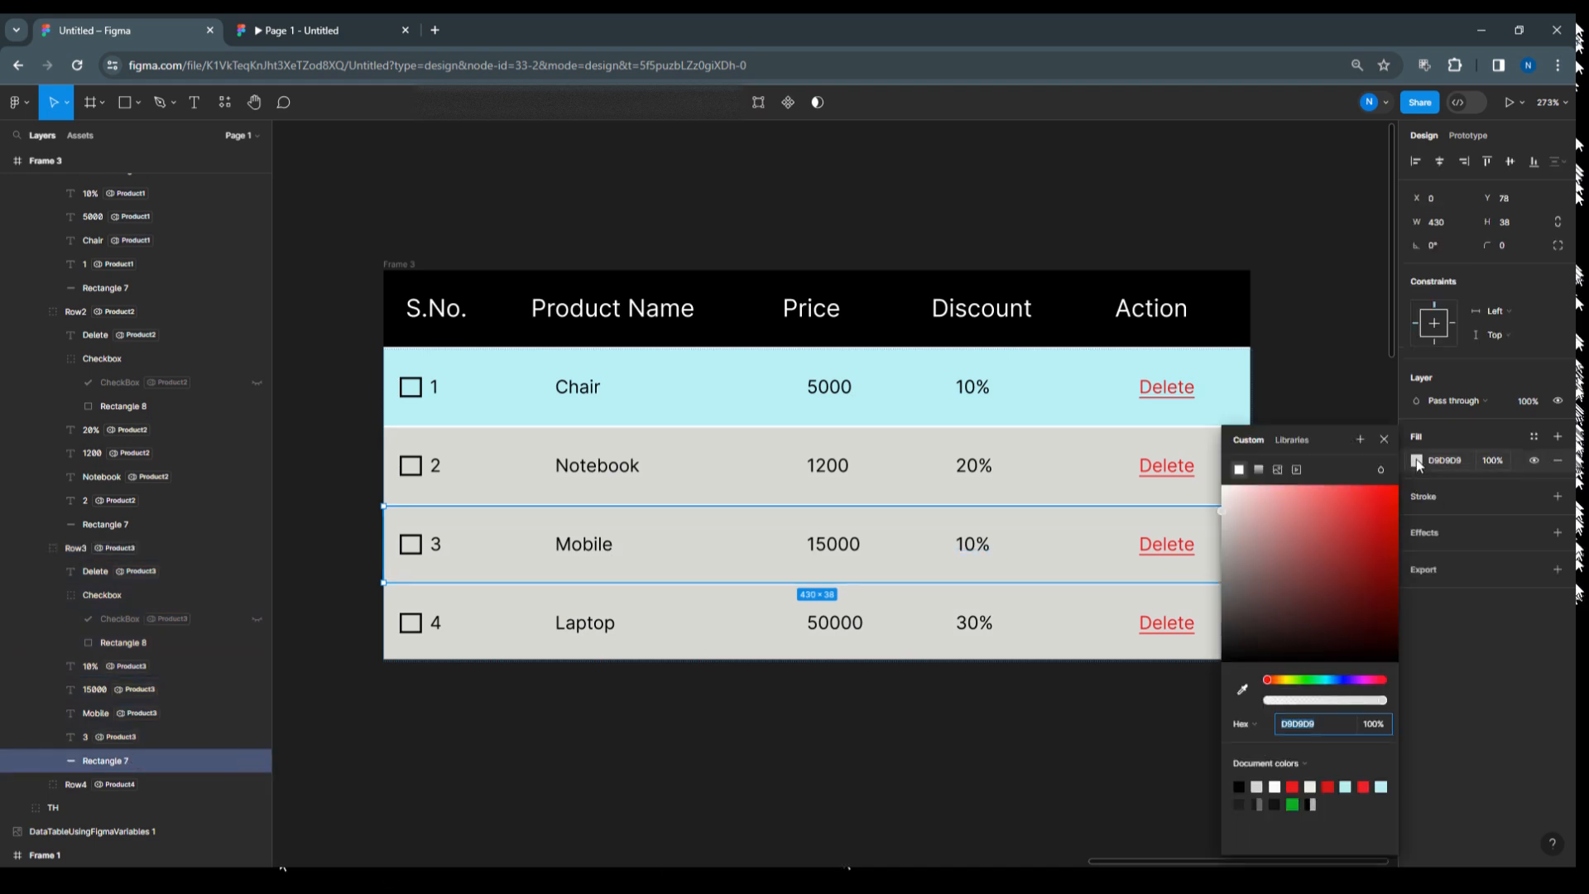
click(1346, 786)
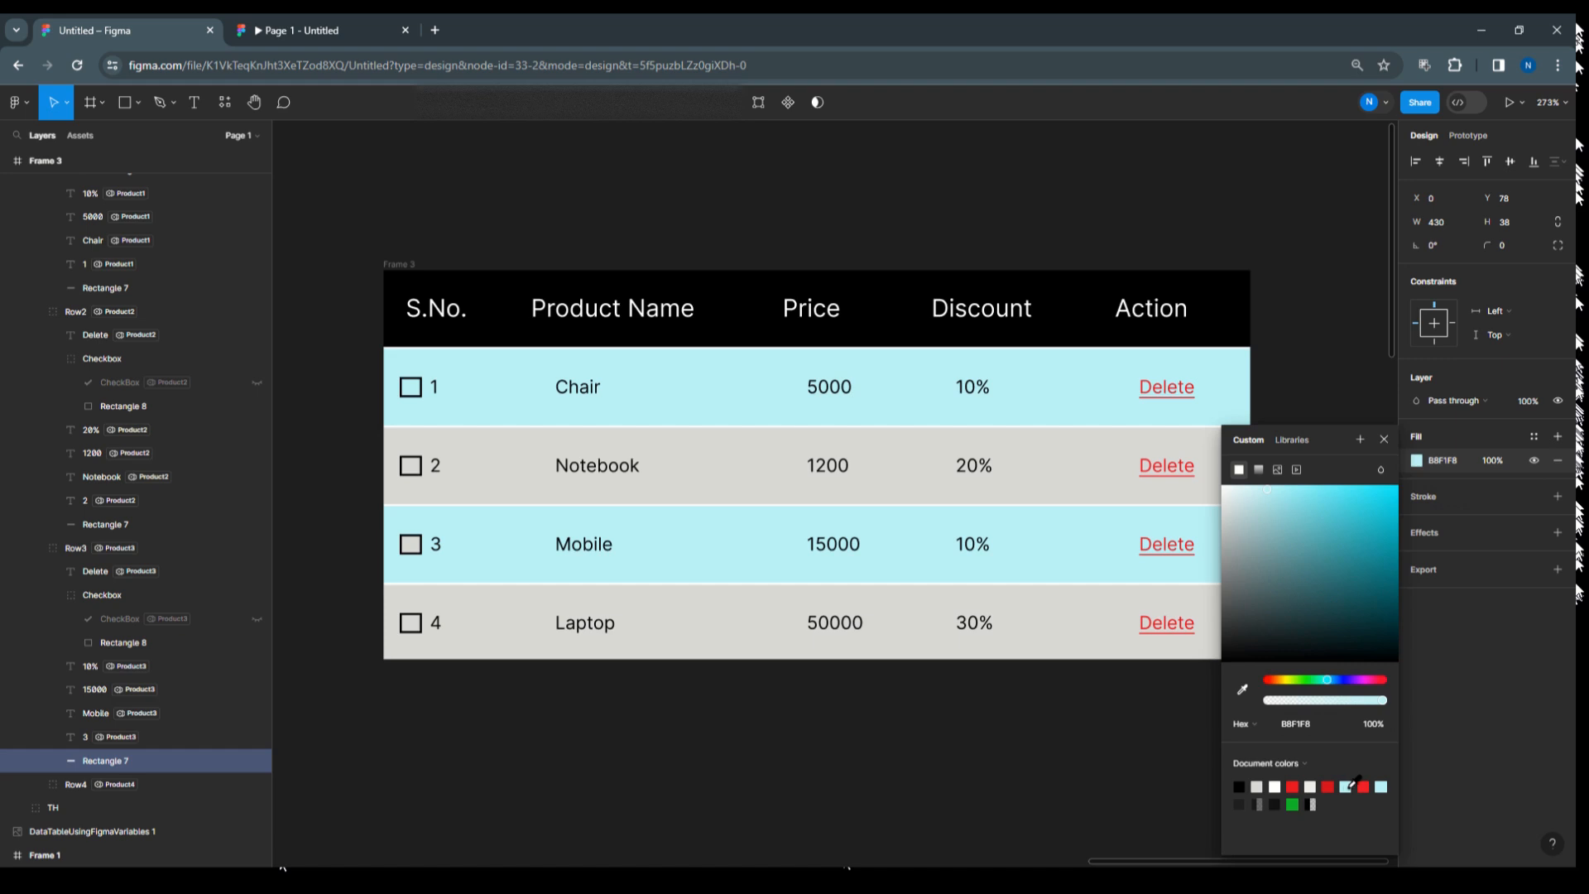
Hide the grey fill of the checkbox in Row3 and clear the selection.
click(412, 545)
click(1533, 520)
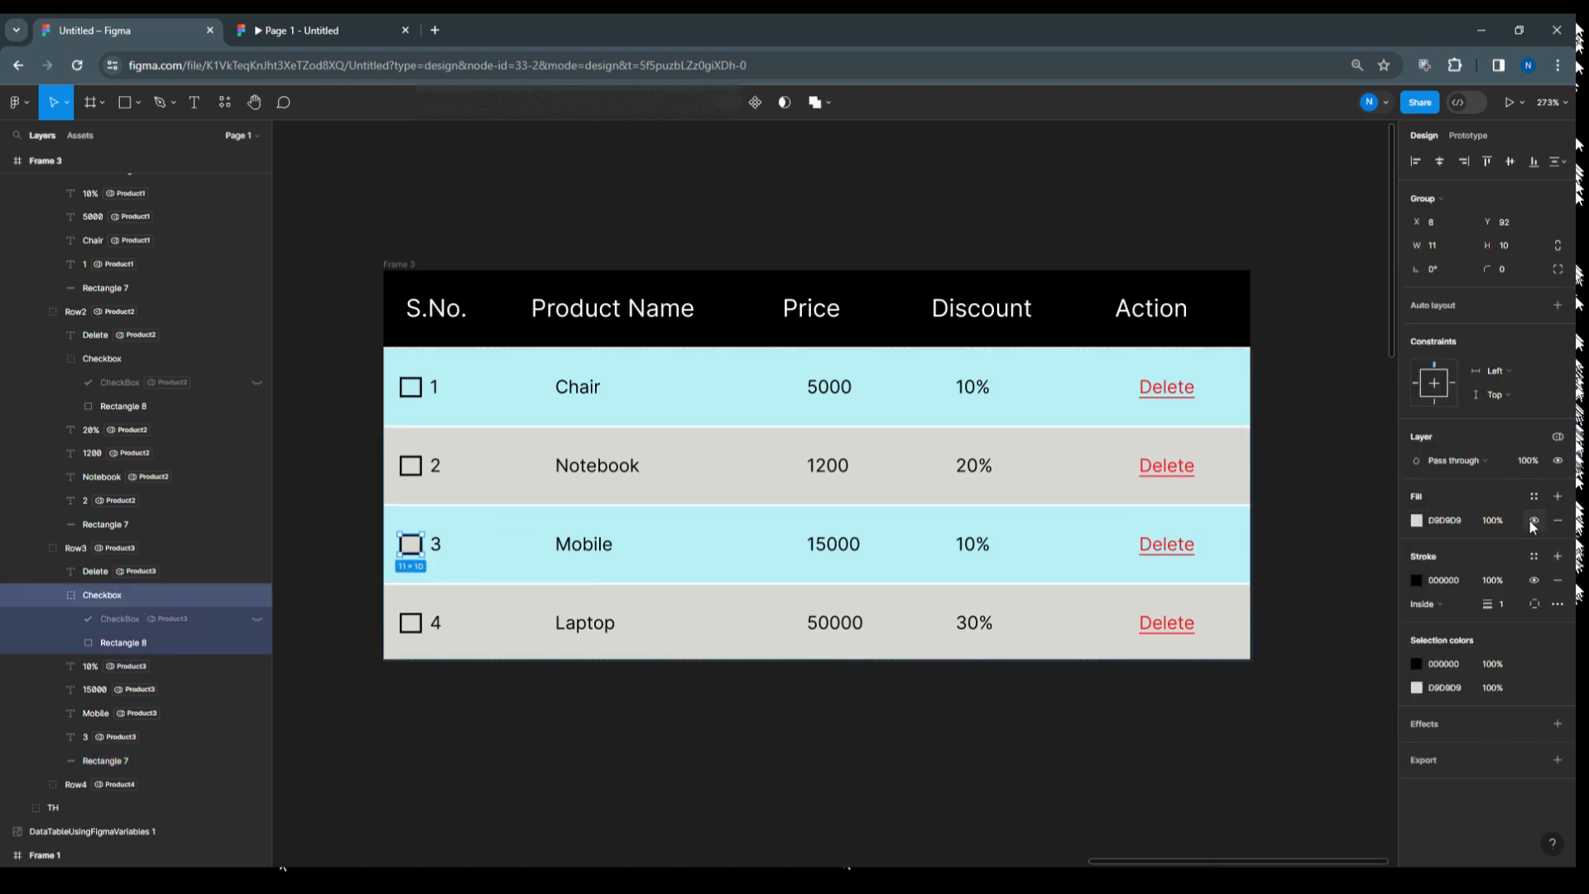
click(1146, 182)
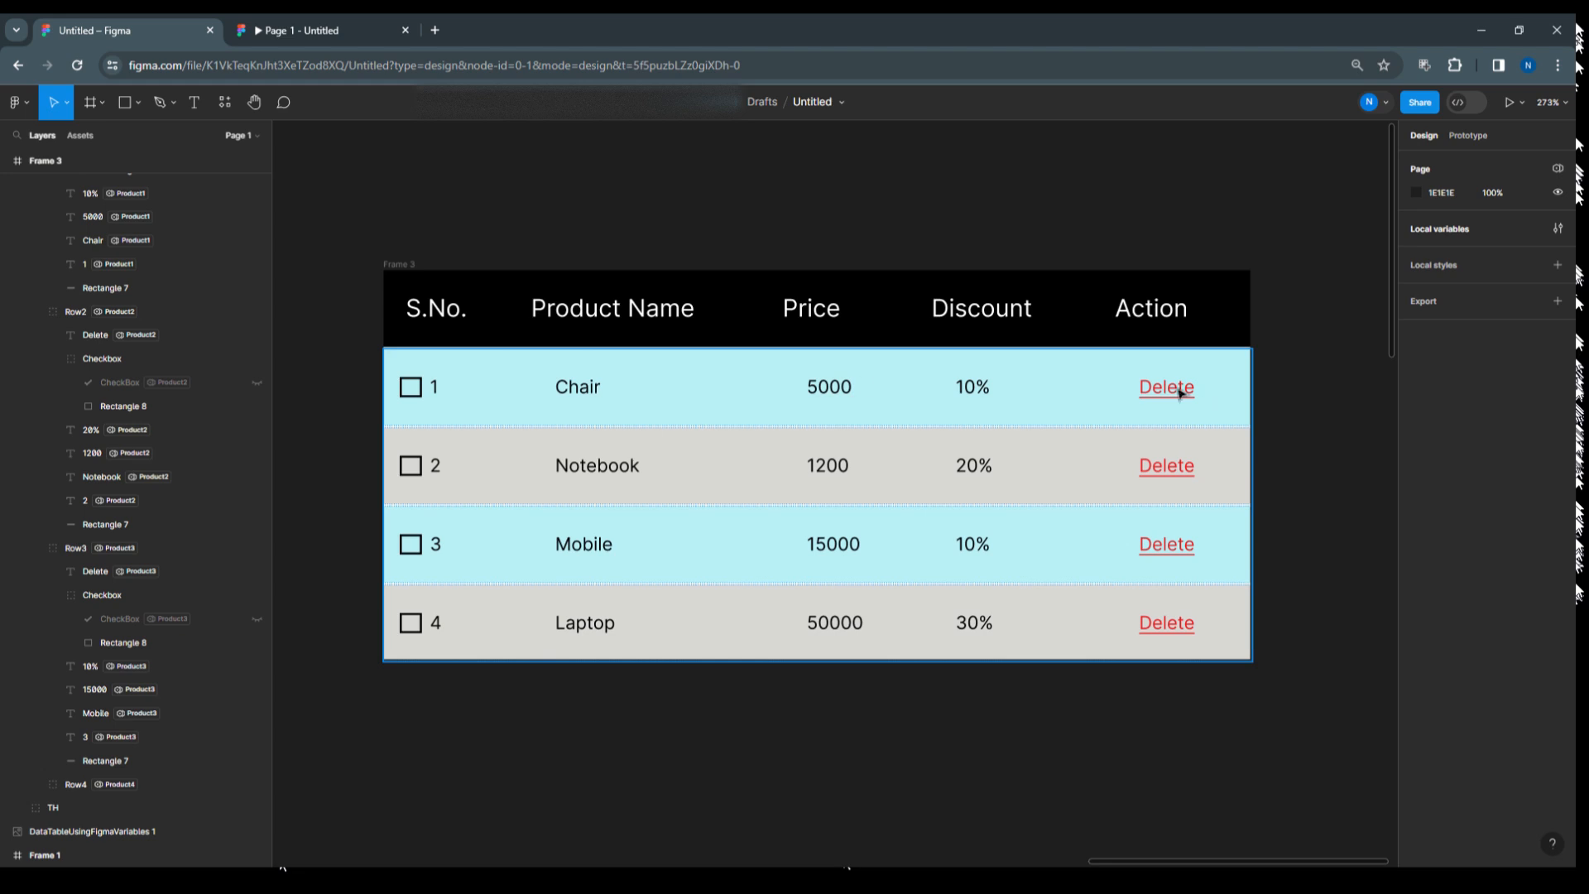
Review the conditional on-click interaction of the Delete text in Row1.
scroll(172, 266, up, 3)
click(106, 212)
click(106, 235)
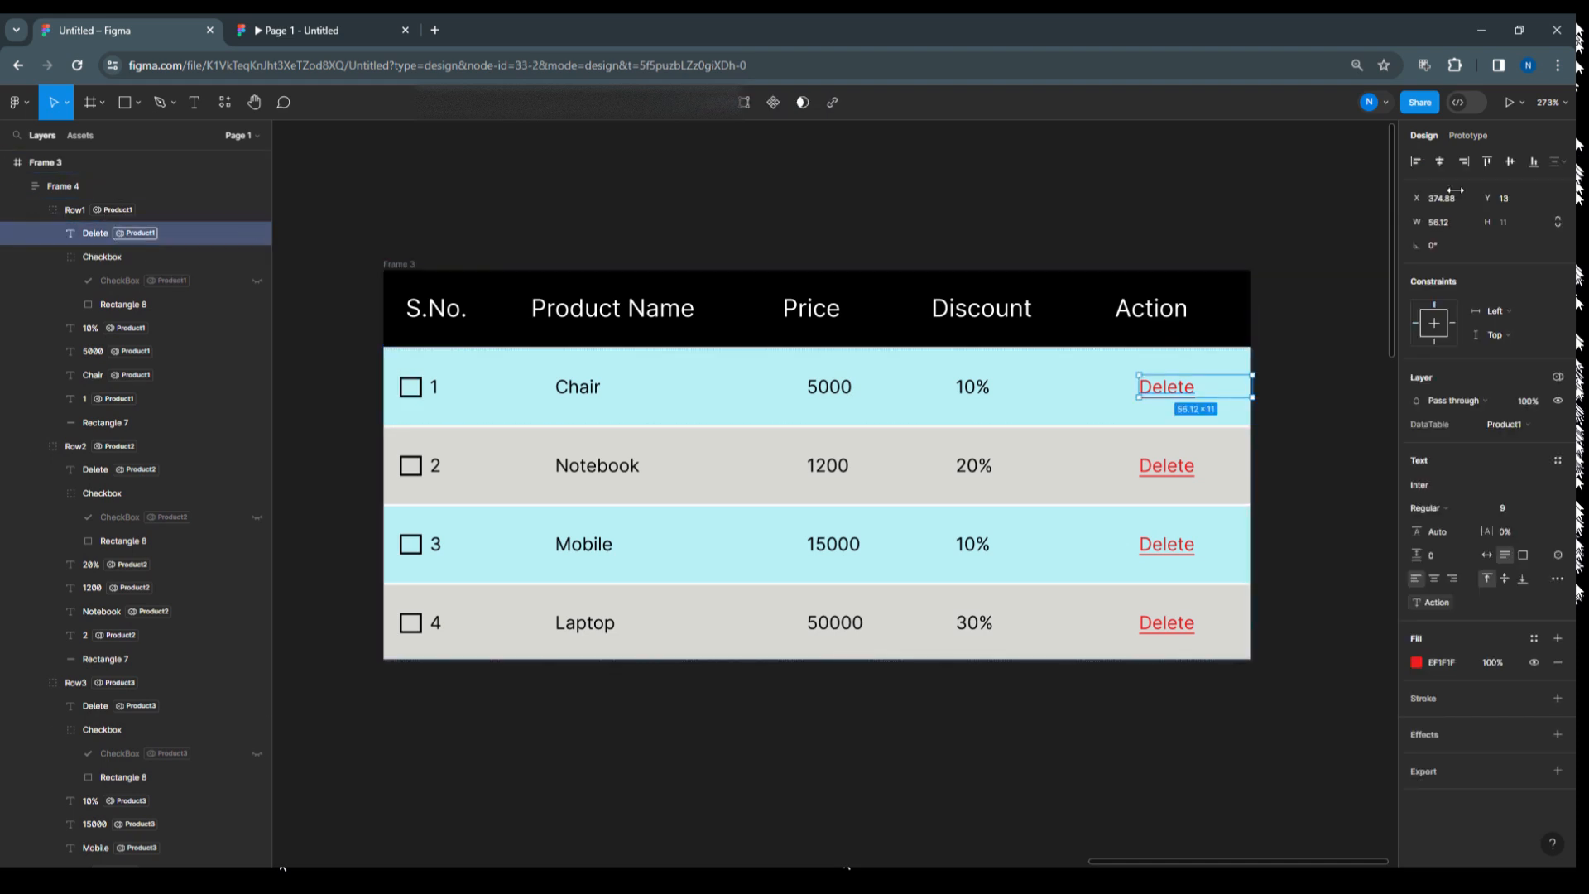
click(1470, 135)
click(1424, 193)
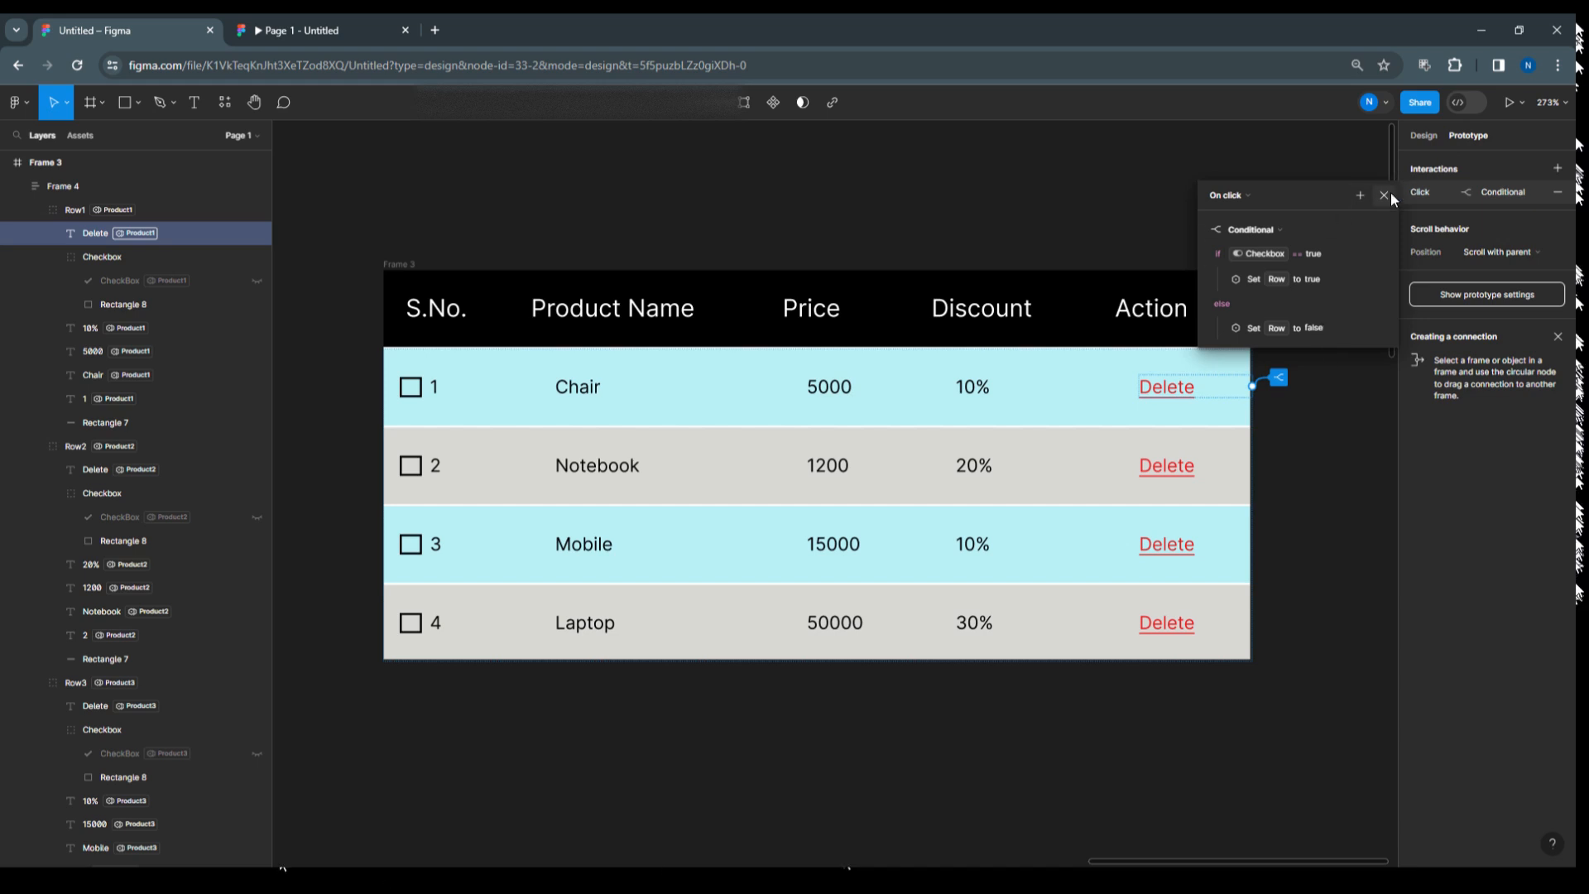
click(1384, 194)
Present Frame 3 with Fill screen scaling and tick the Chair row's checkbox to test its Delete link.
click(395, 263)
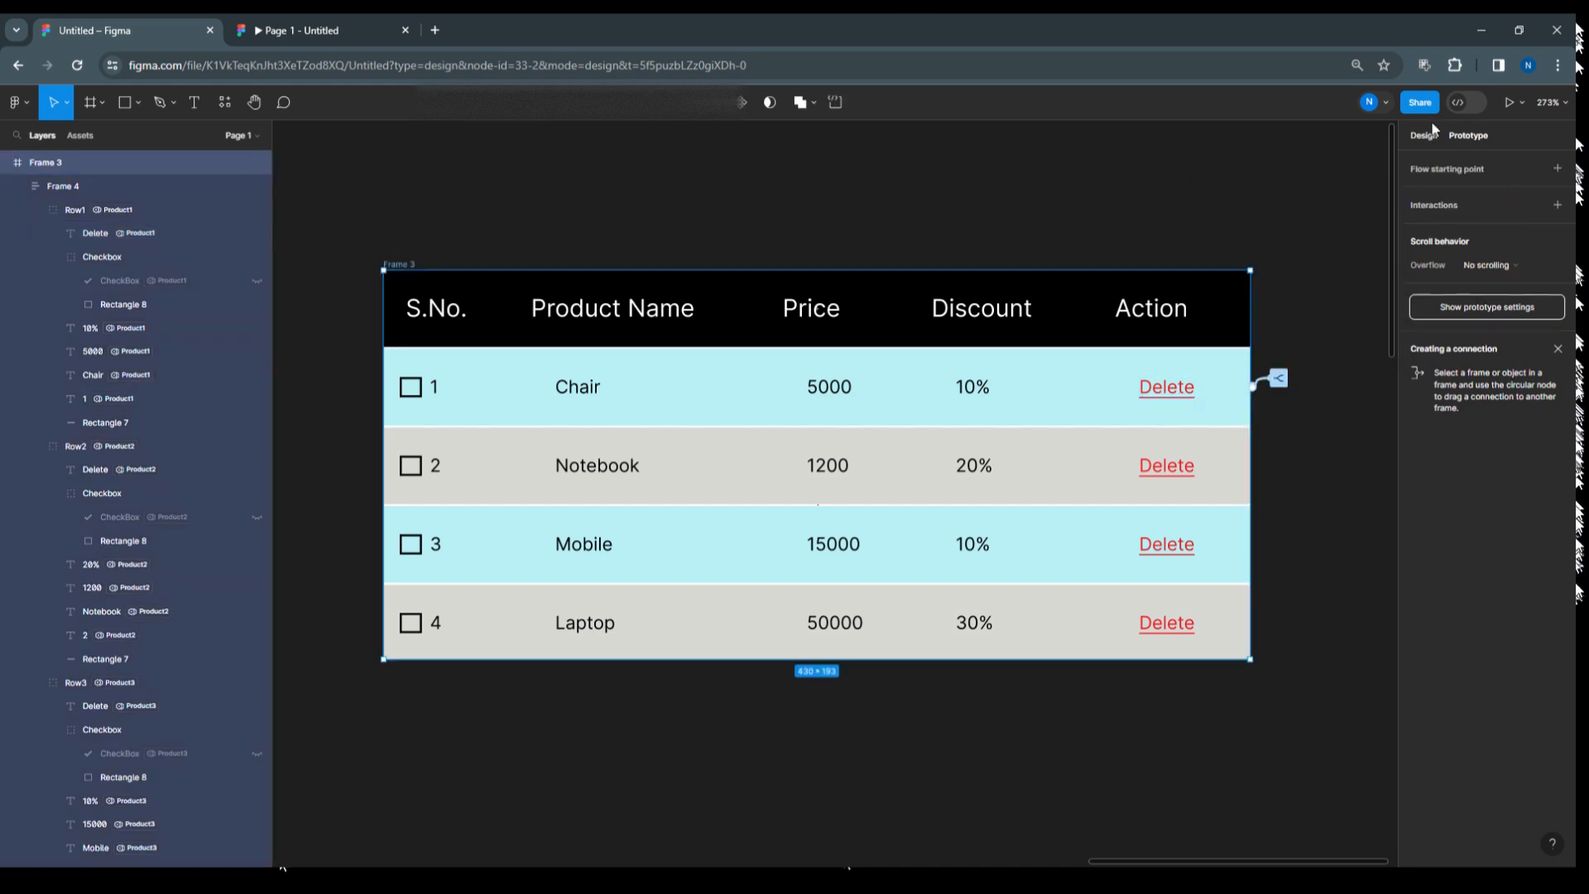
click(1520, 106)
click(1475, 137)
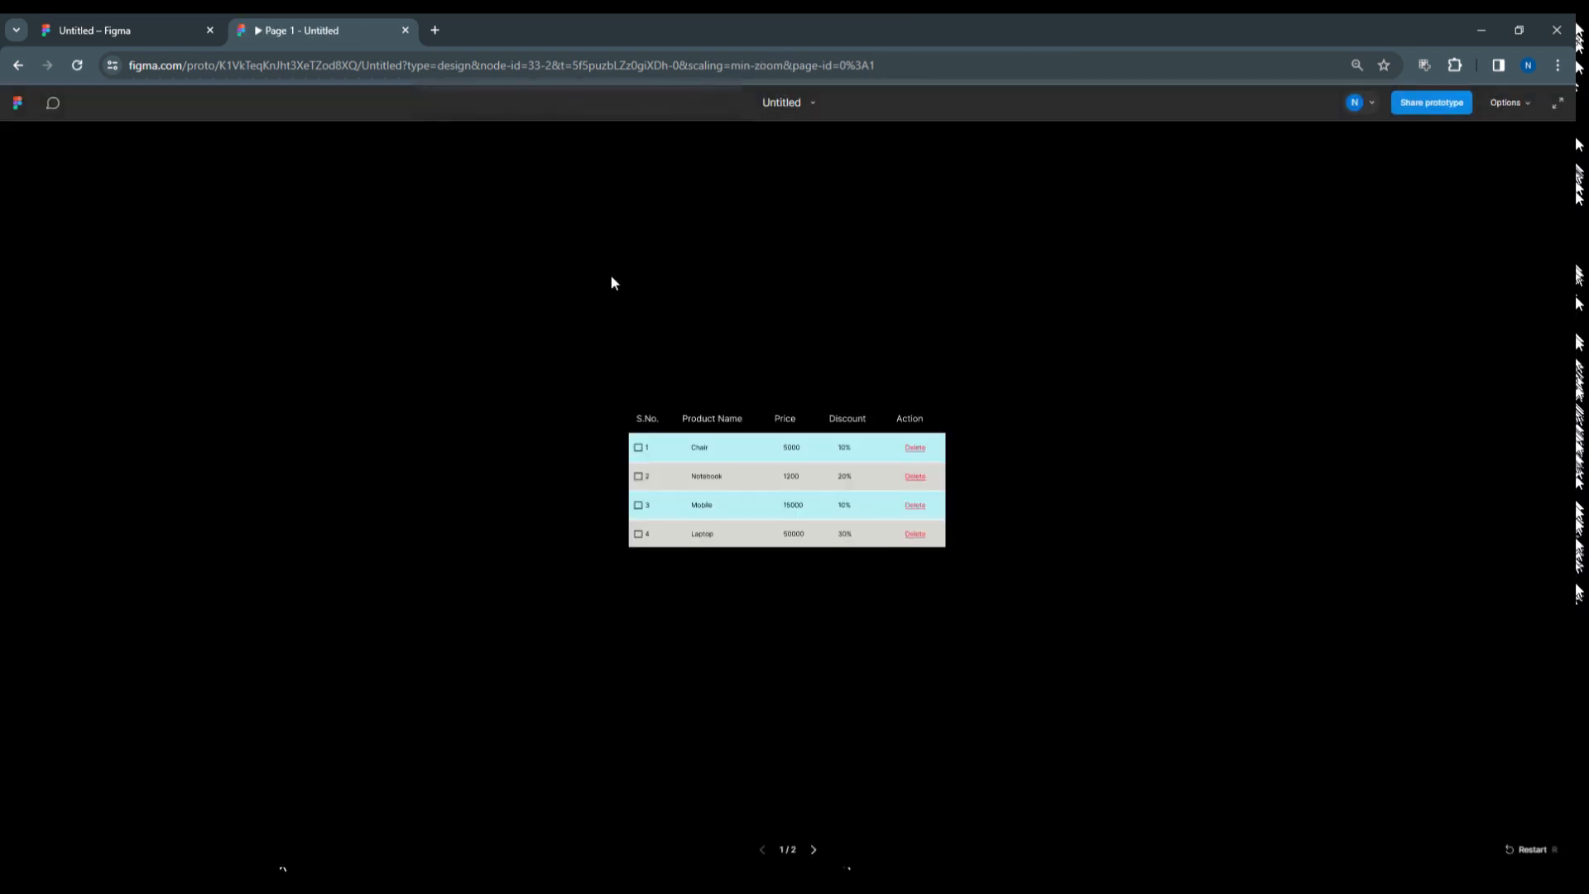
click(1531, 103)
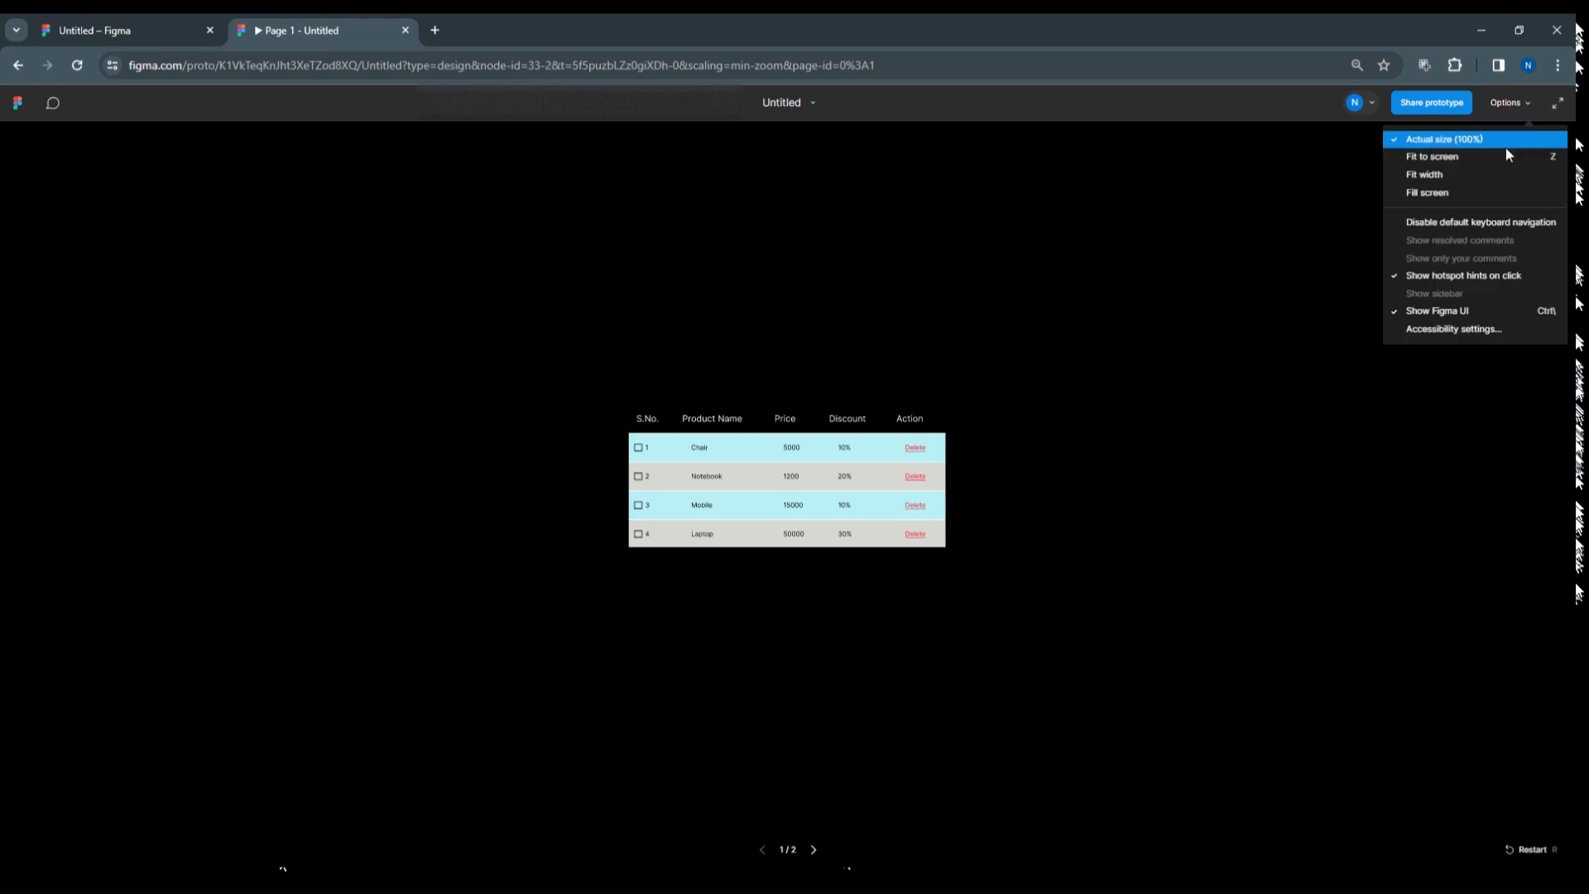
click(1487, 193)
click(709, 353)
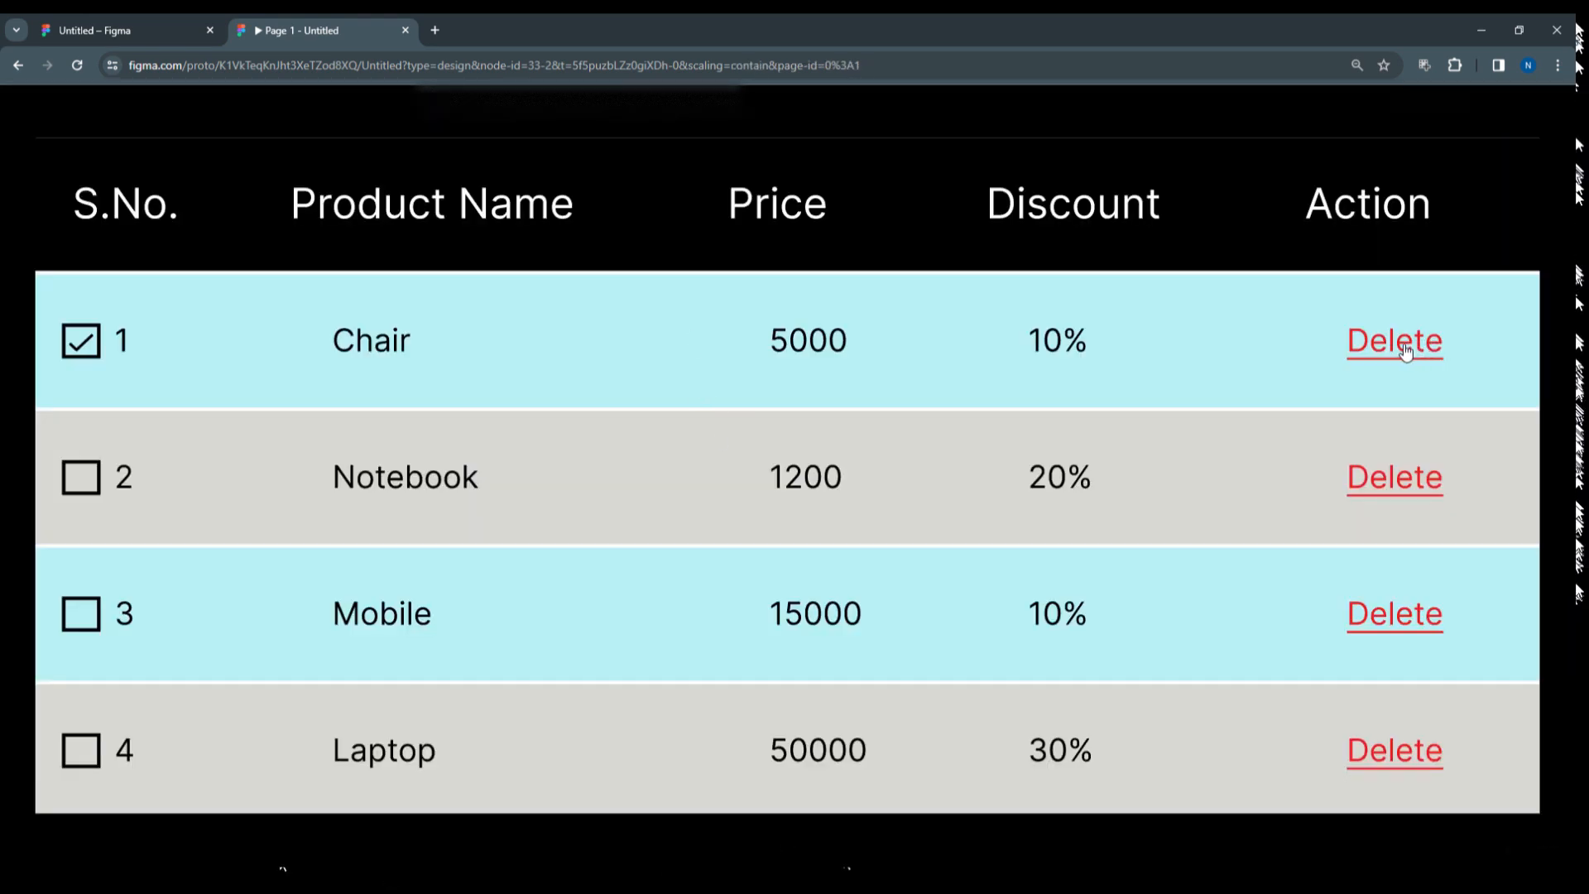
Return to the design file and make Row1's Delete conditional set Row to false when Checkbox is true, removing the else action.
click(132, 18)
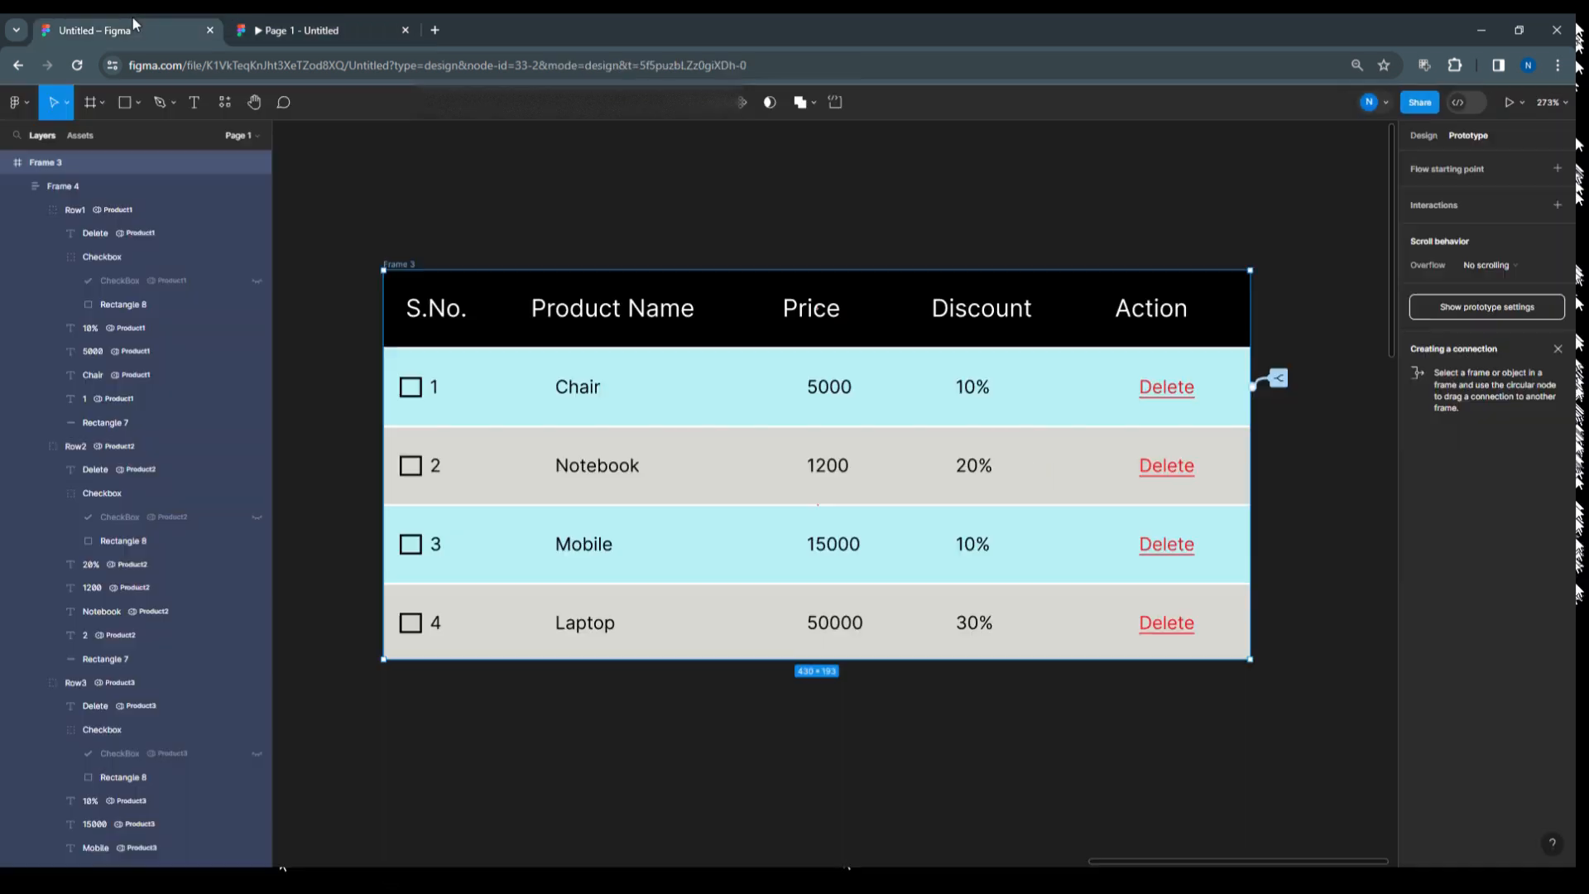
click(1162, 389)
click(115, 235)
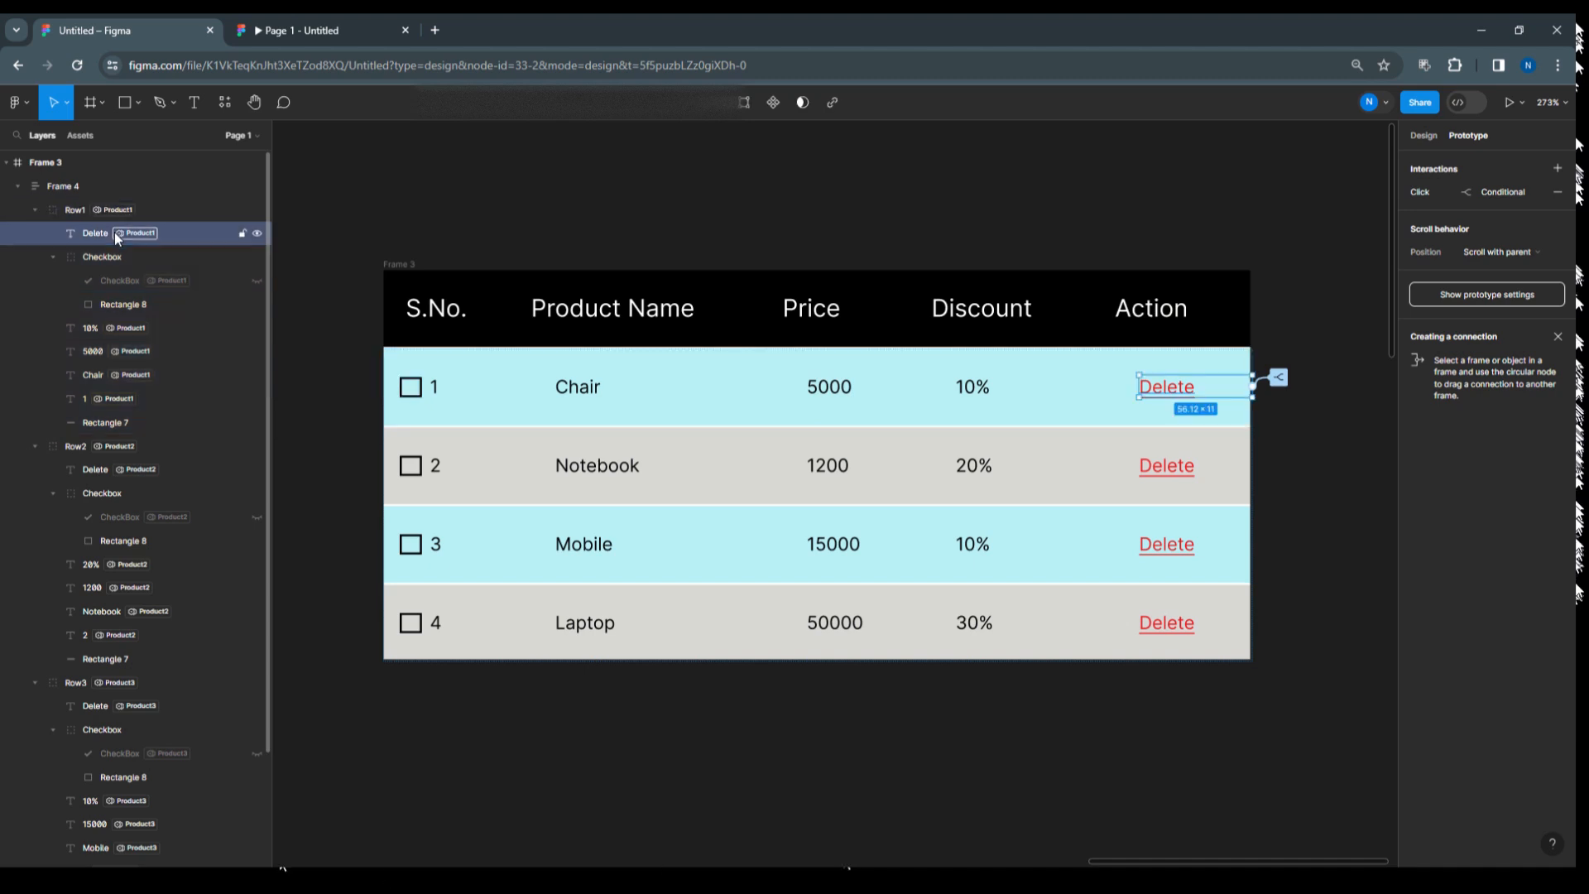
click(1414, 191)
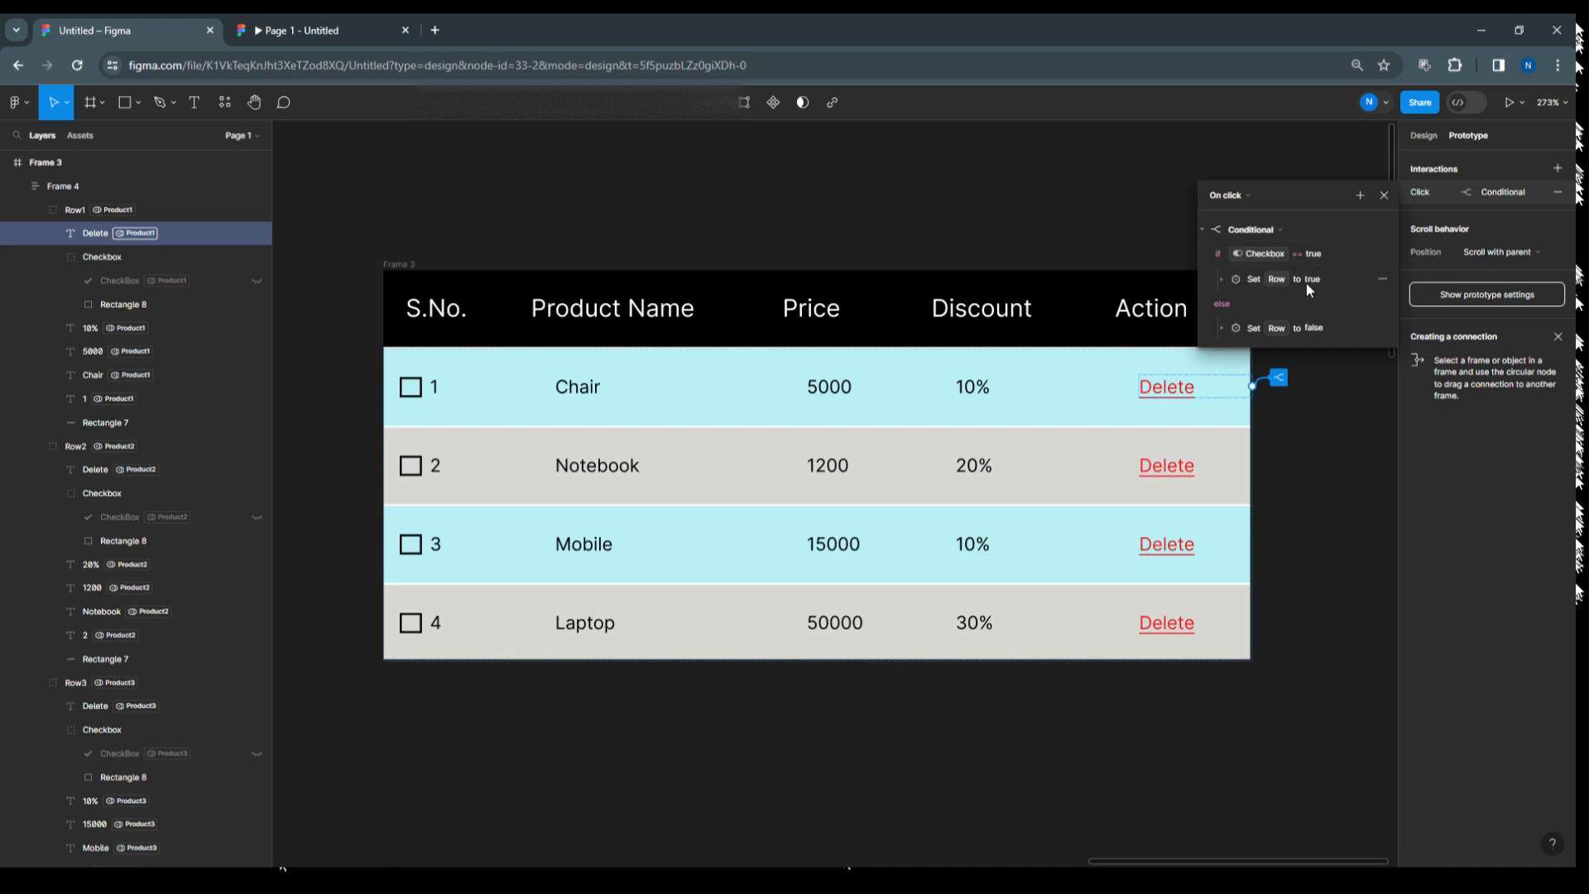
click(1221, 280)
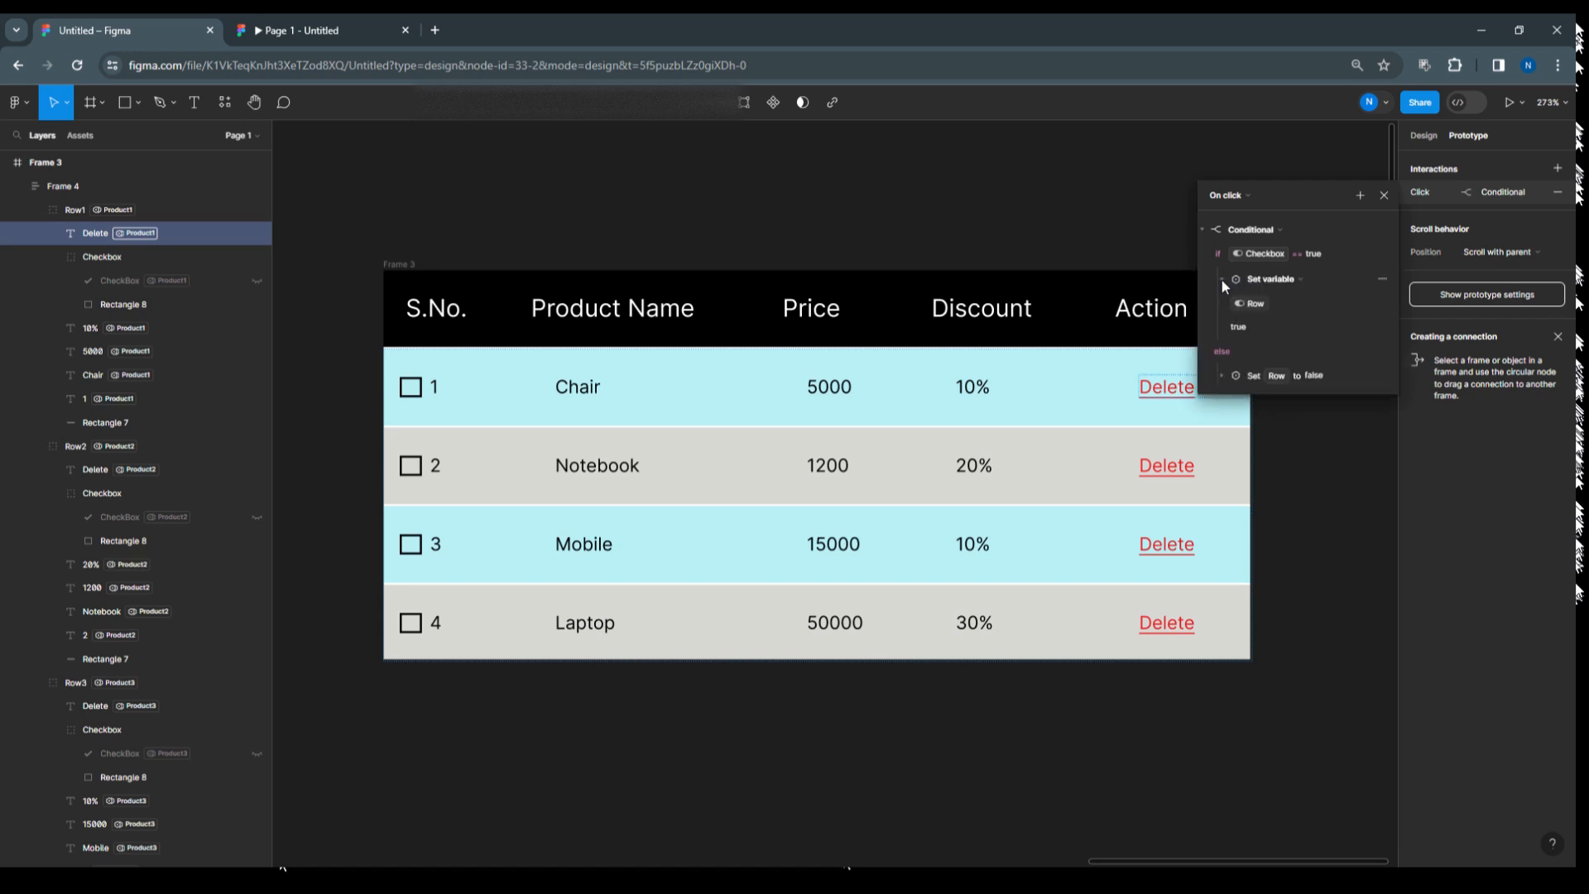
click(1251, 336)
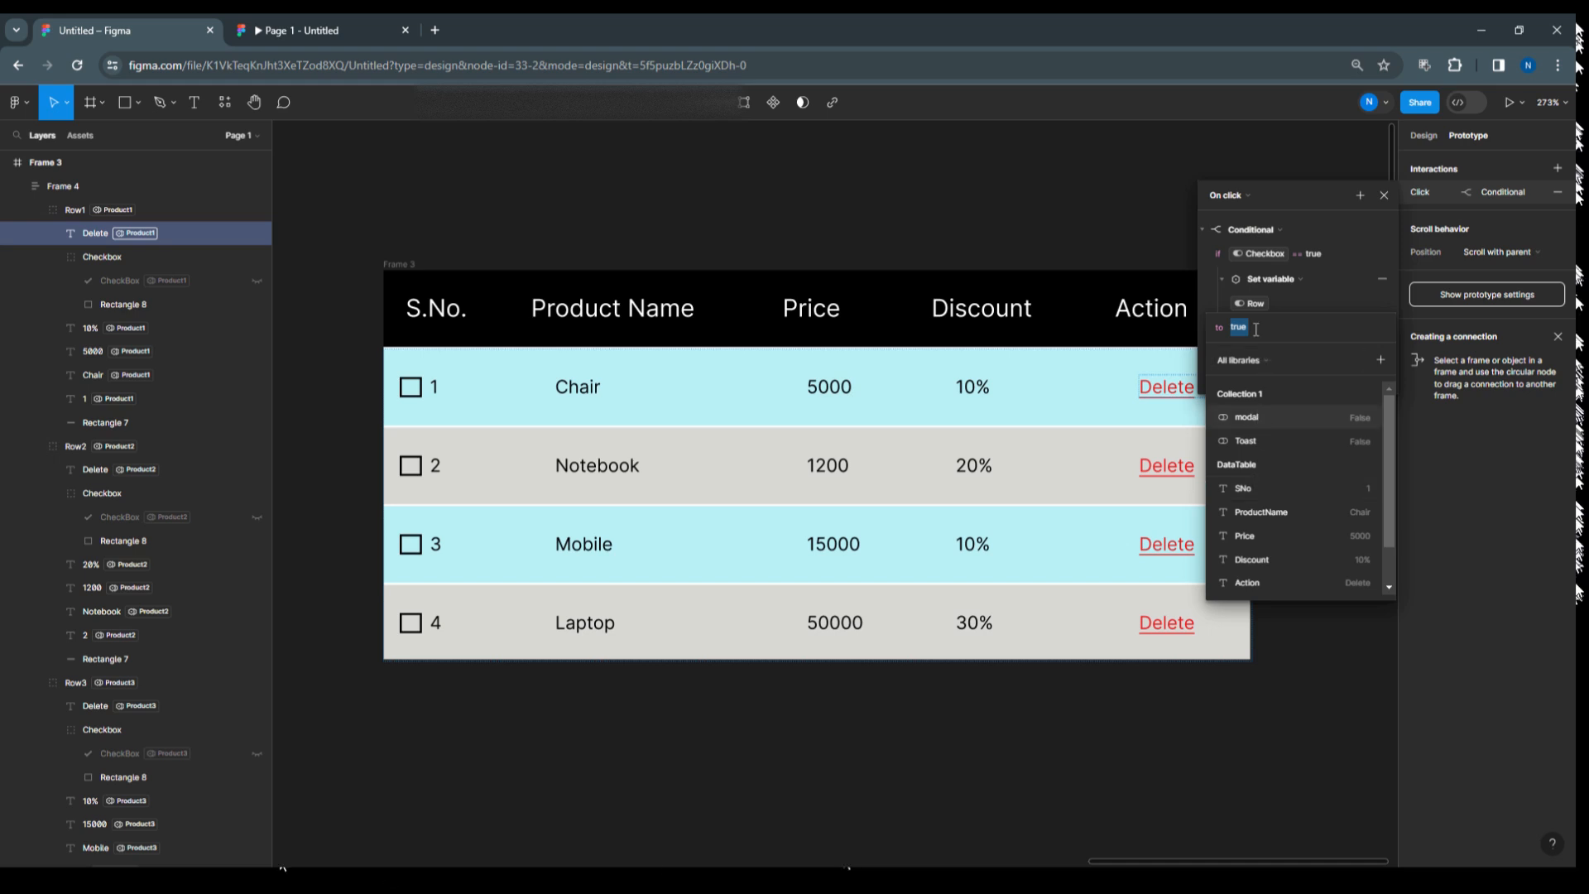
key(BackSpace)
text(f)
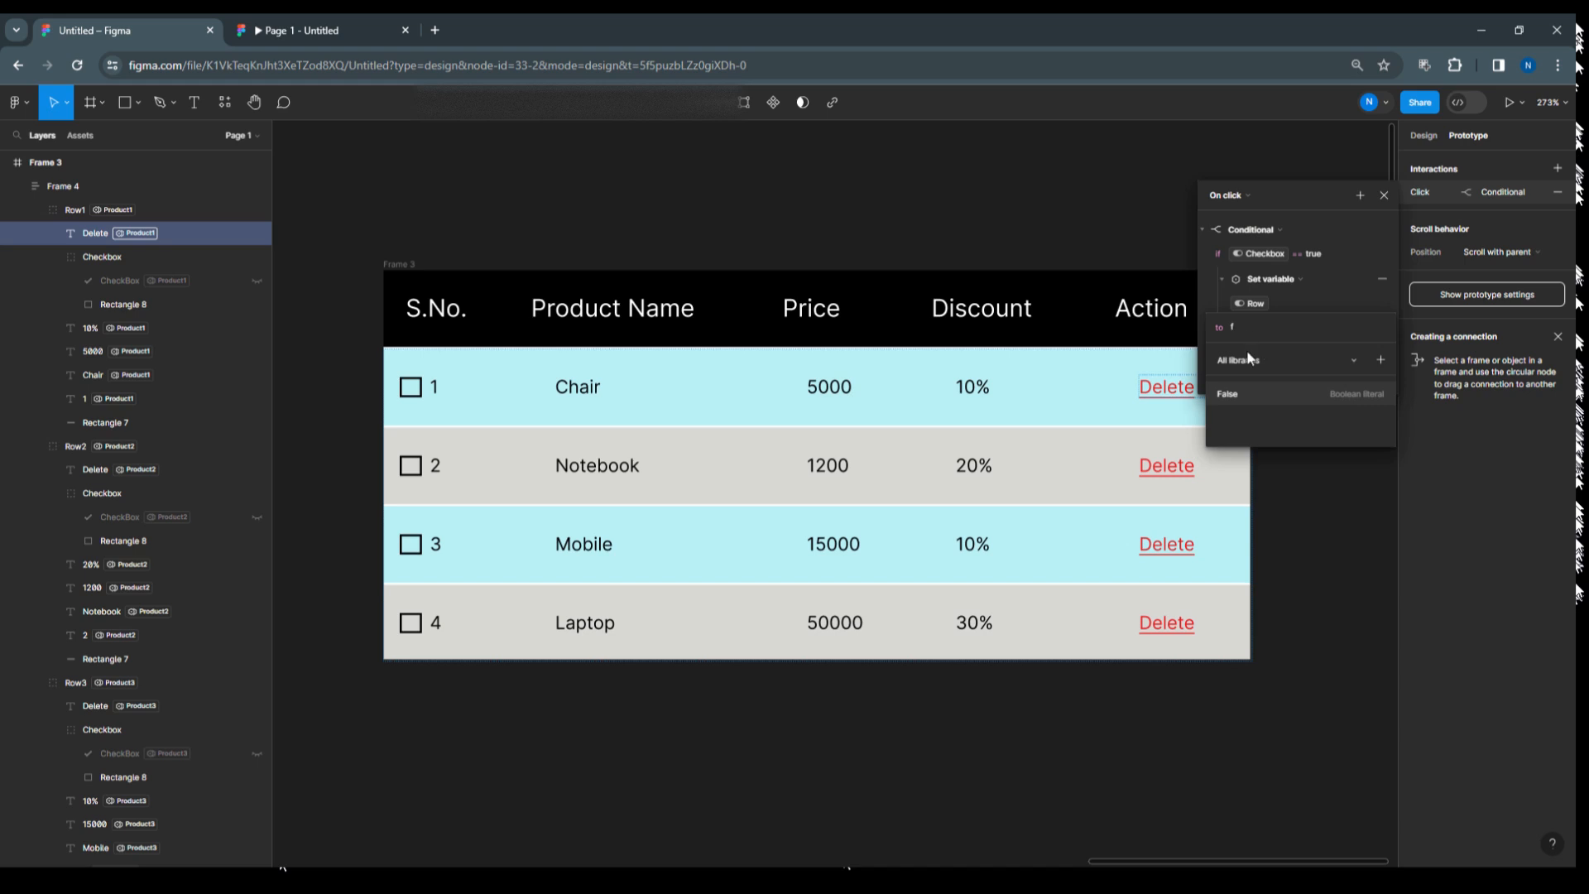
click(1243, 400)
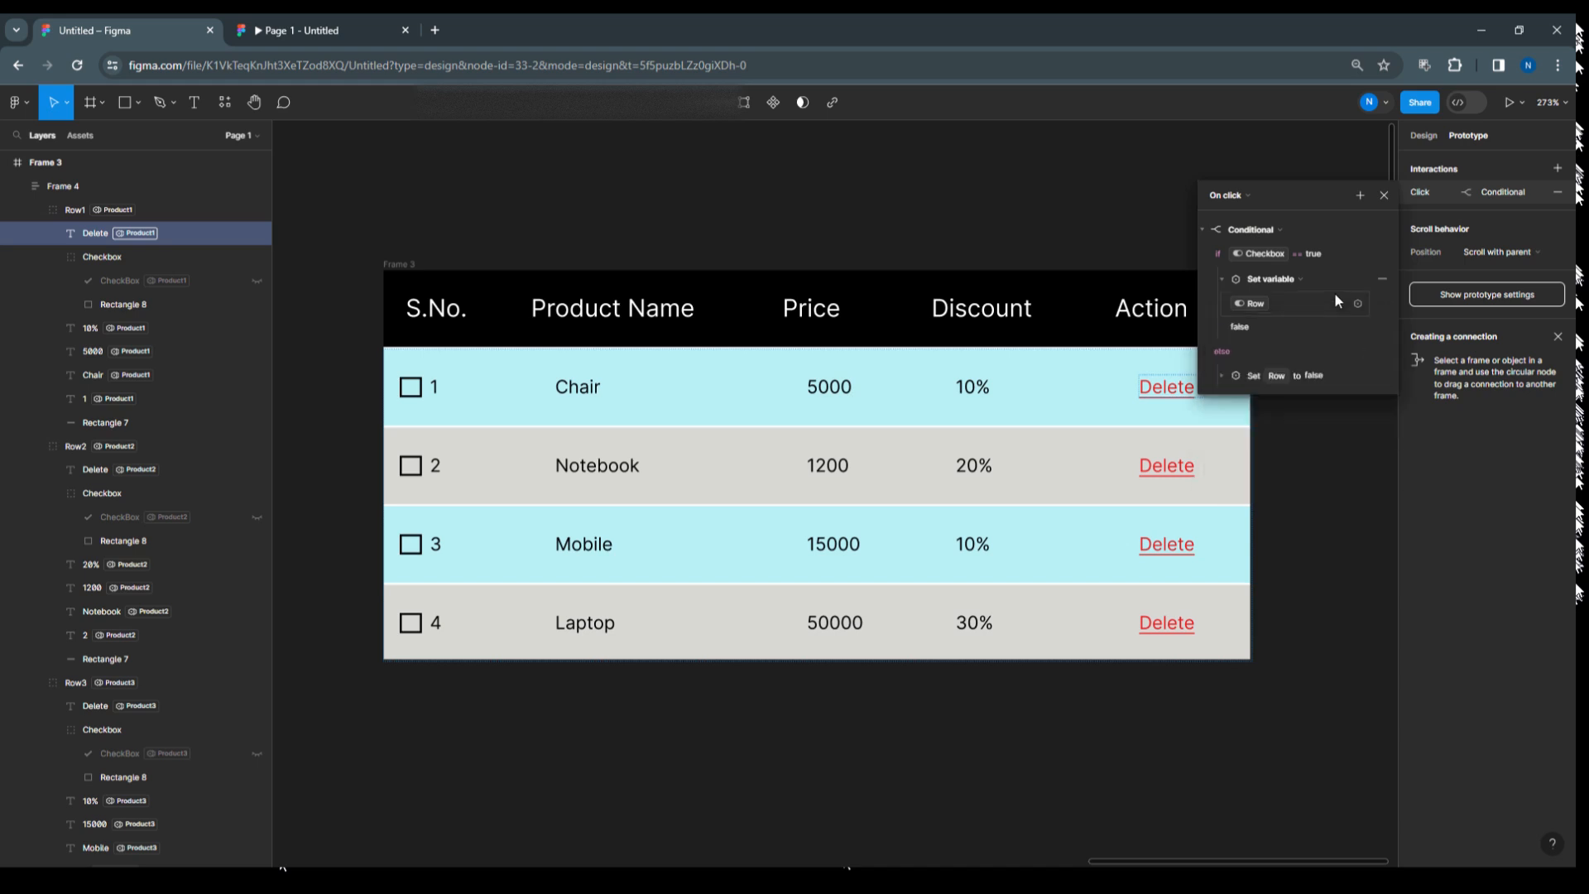
click(1382, 376)
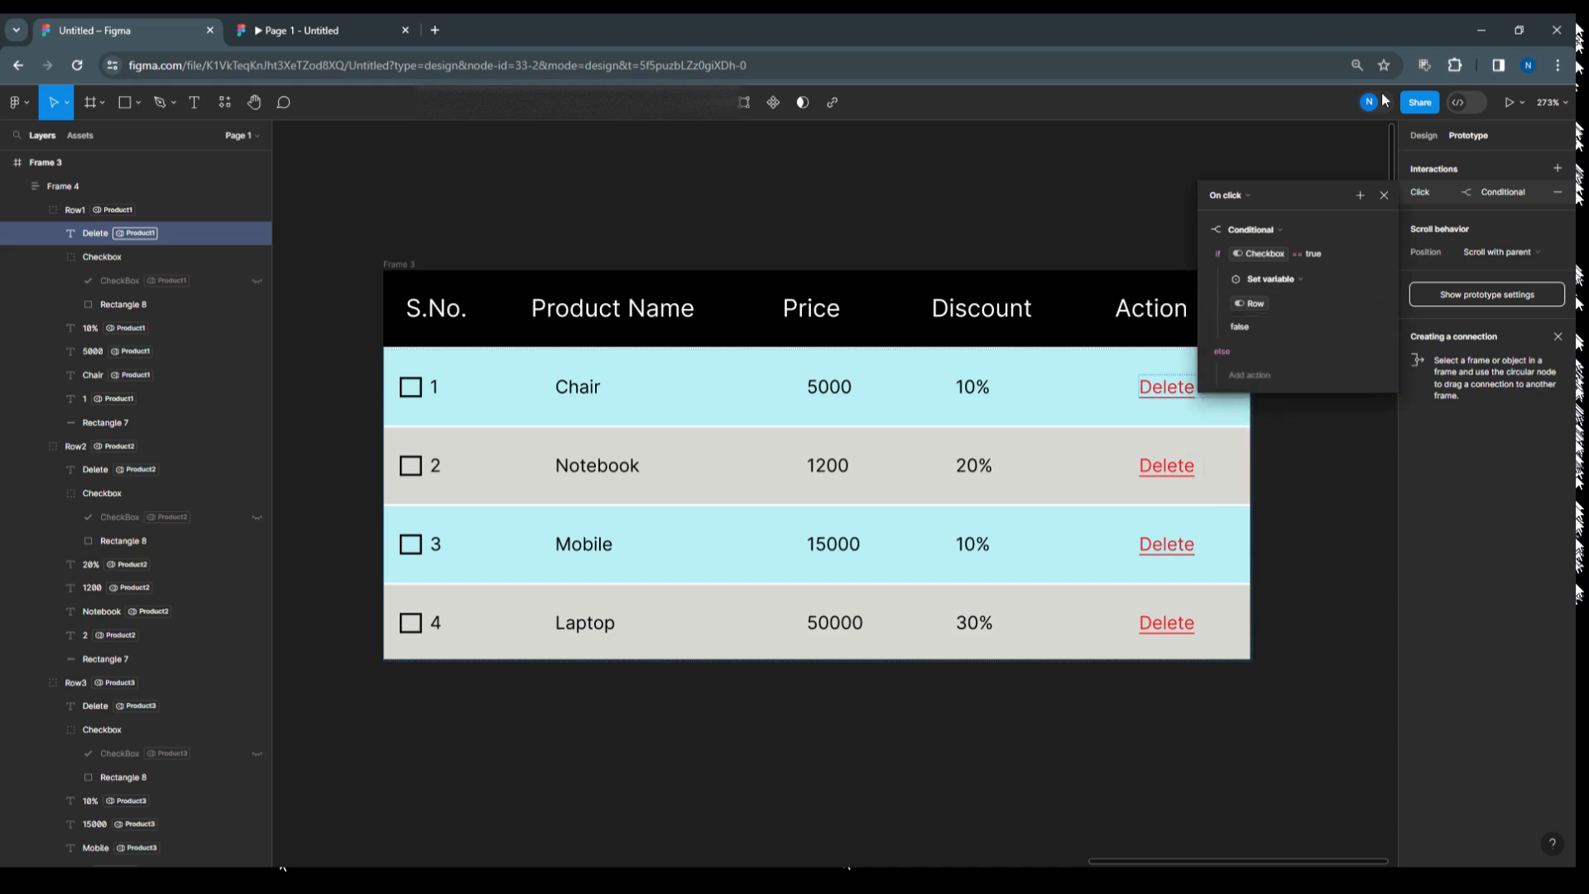
Present Frame 3 scaled to fill the screen and test deleting the Chair row with its checkbox ticked.
click(1383, 195)
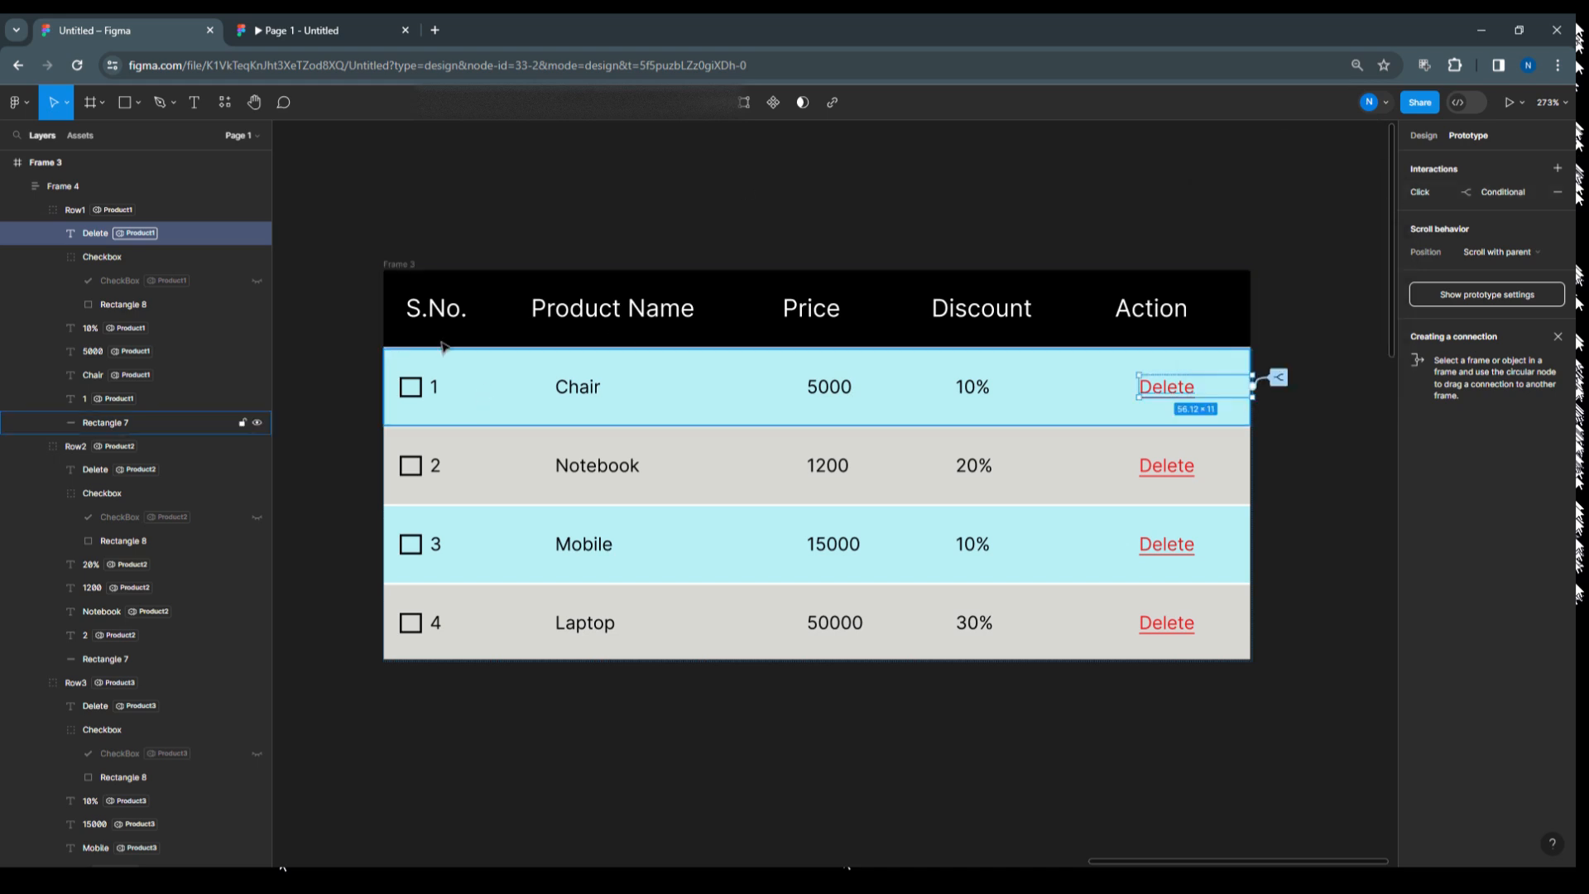
click(419, 271)
click(1519, 103)
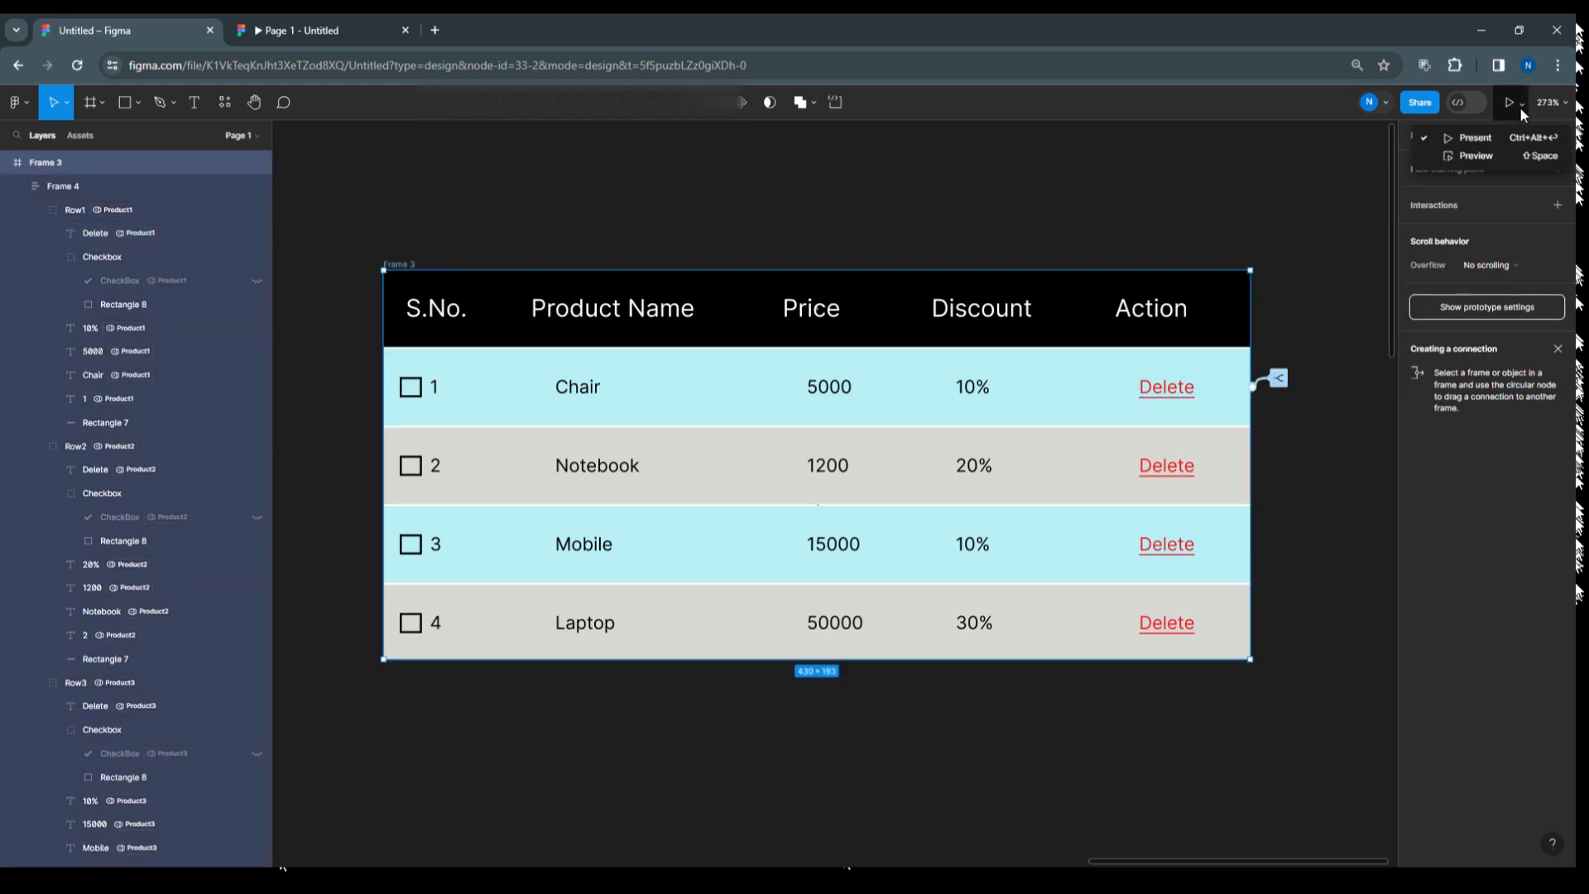
click(1513, 137)
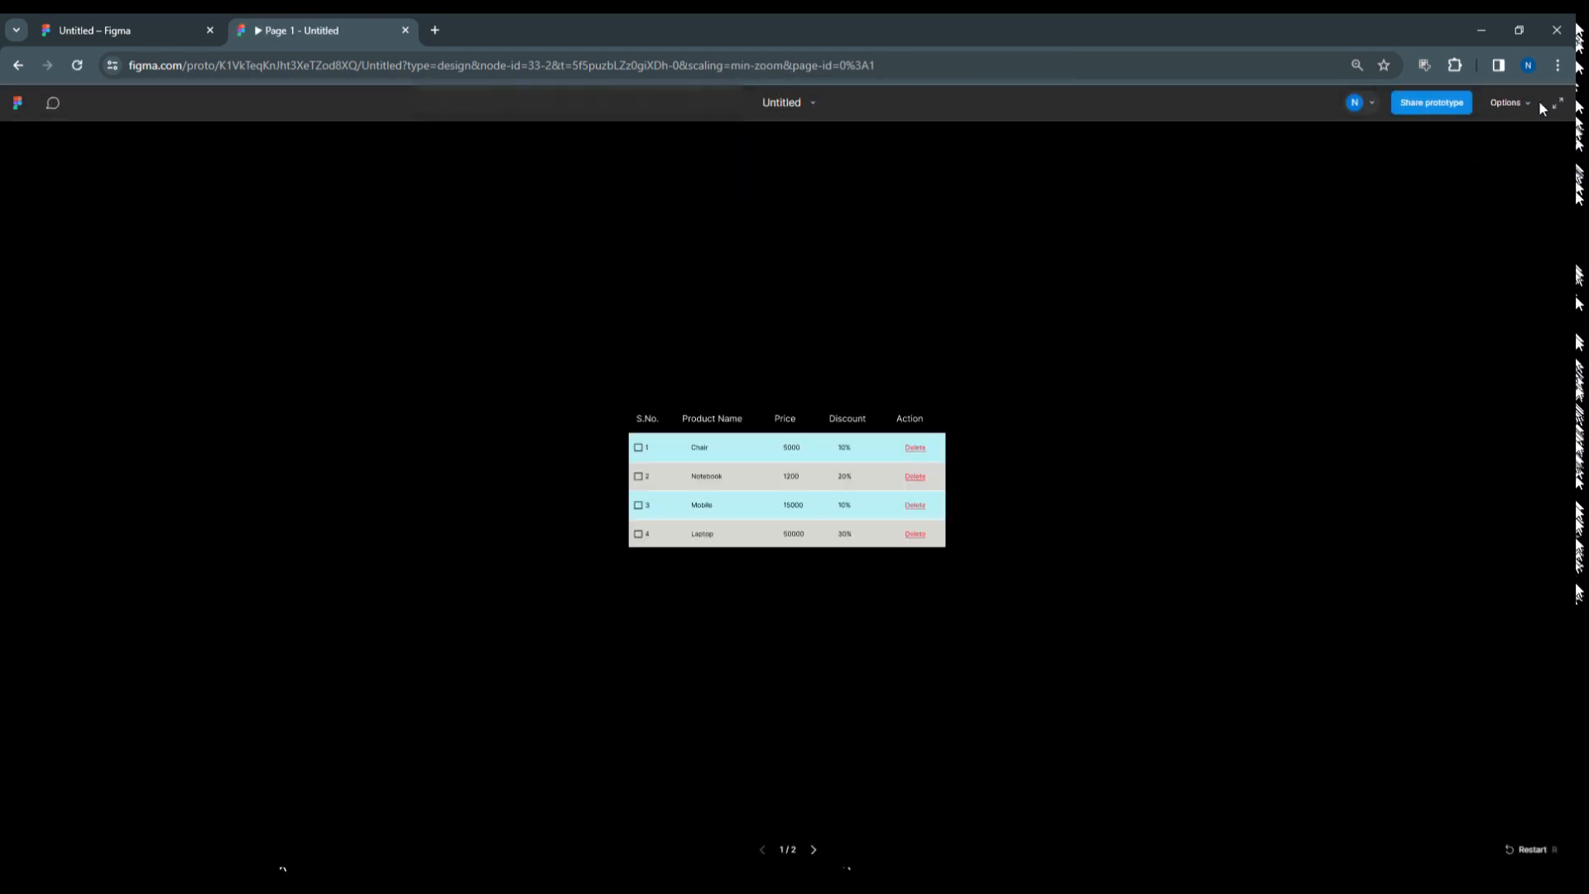
click(1521, 108)
click(1499, 197)
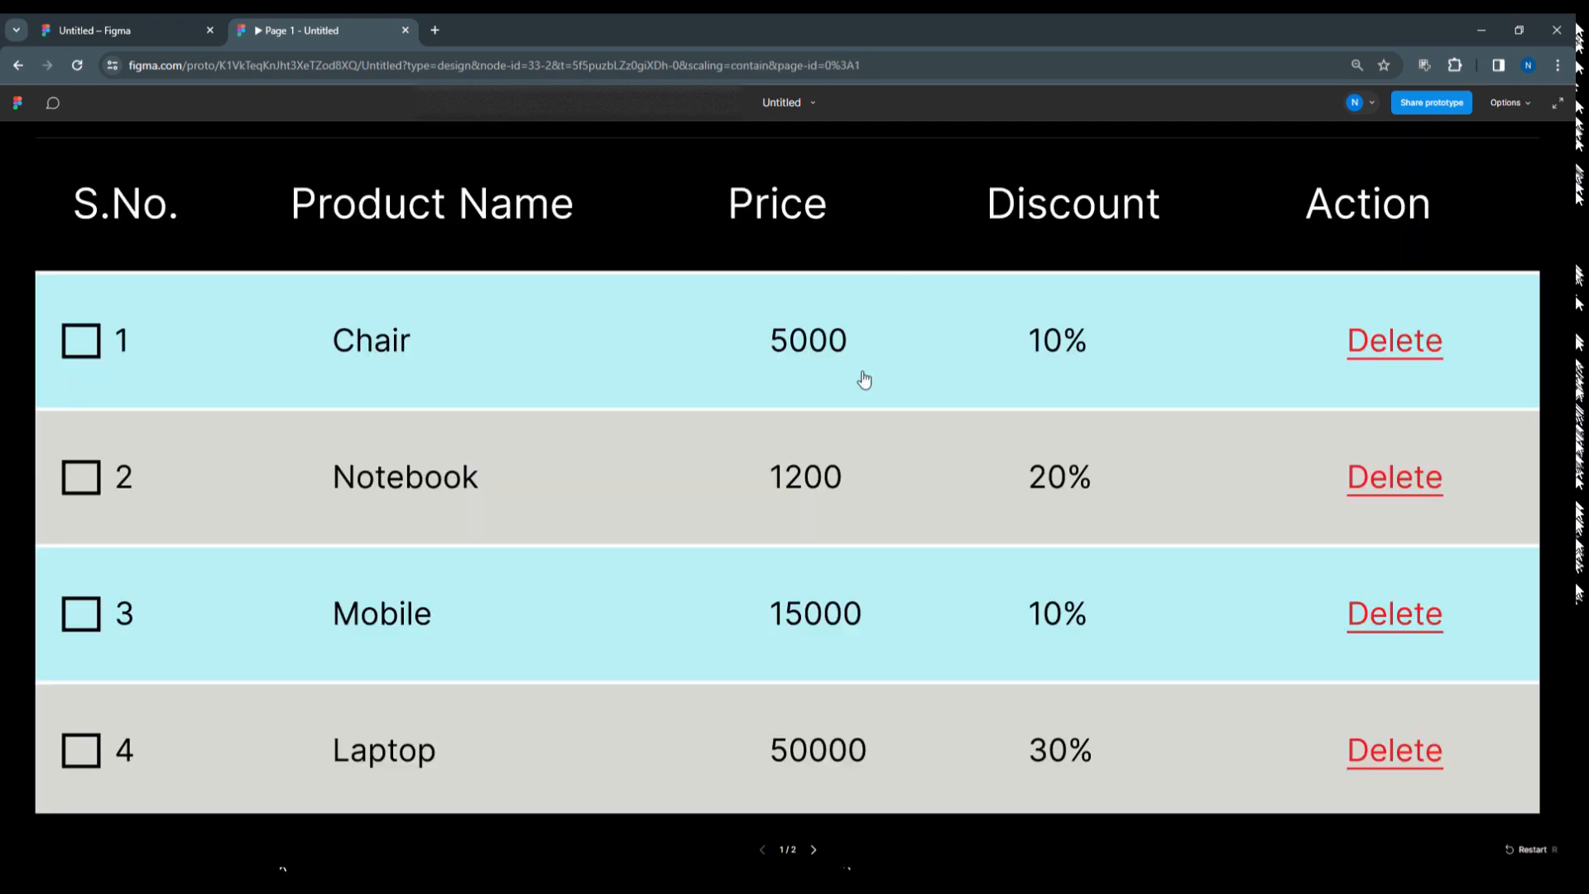
click(679, 346)
click(1410, 354)
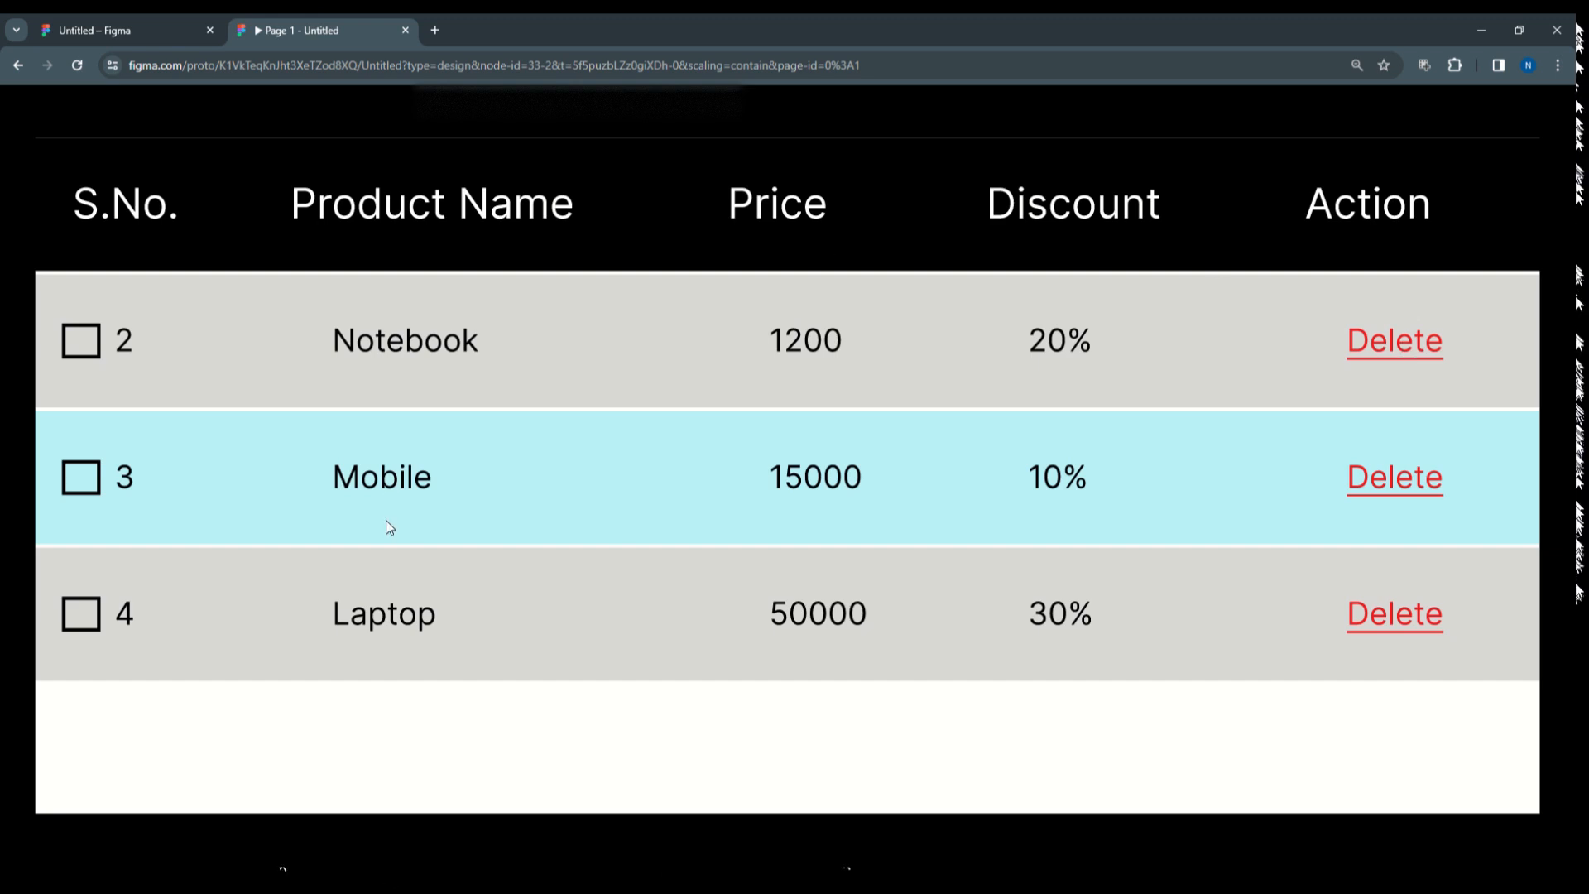
Check the design file briefly and repeat the Chair row deletion test in the prototype.
click(116, 25)
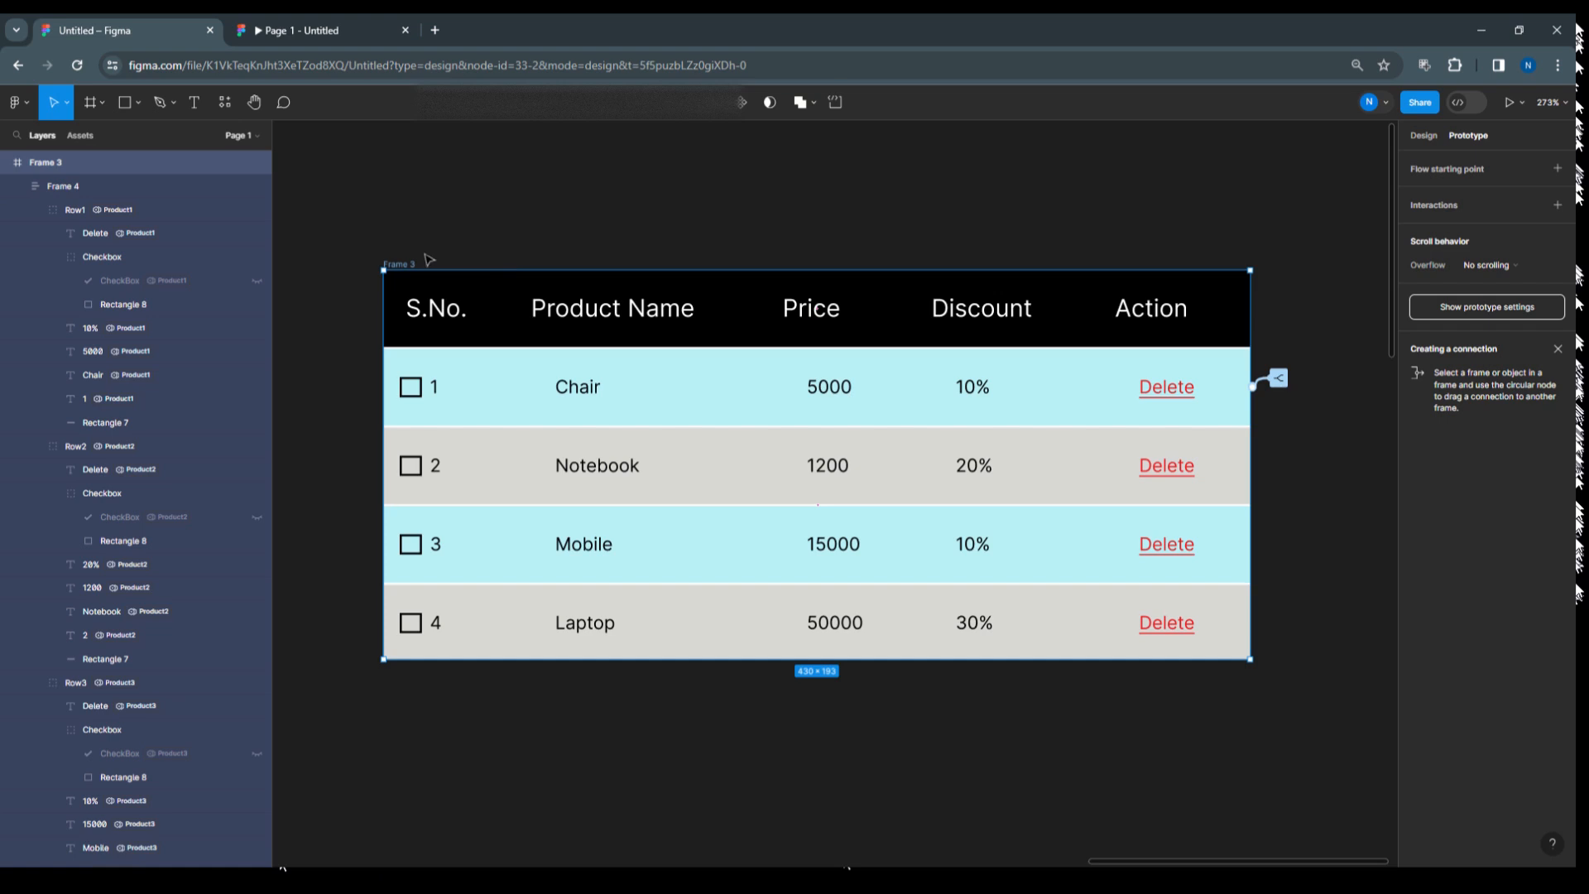
click(307, 31)
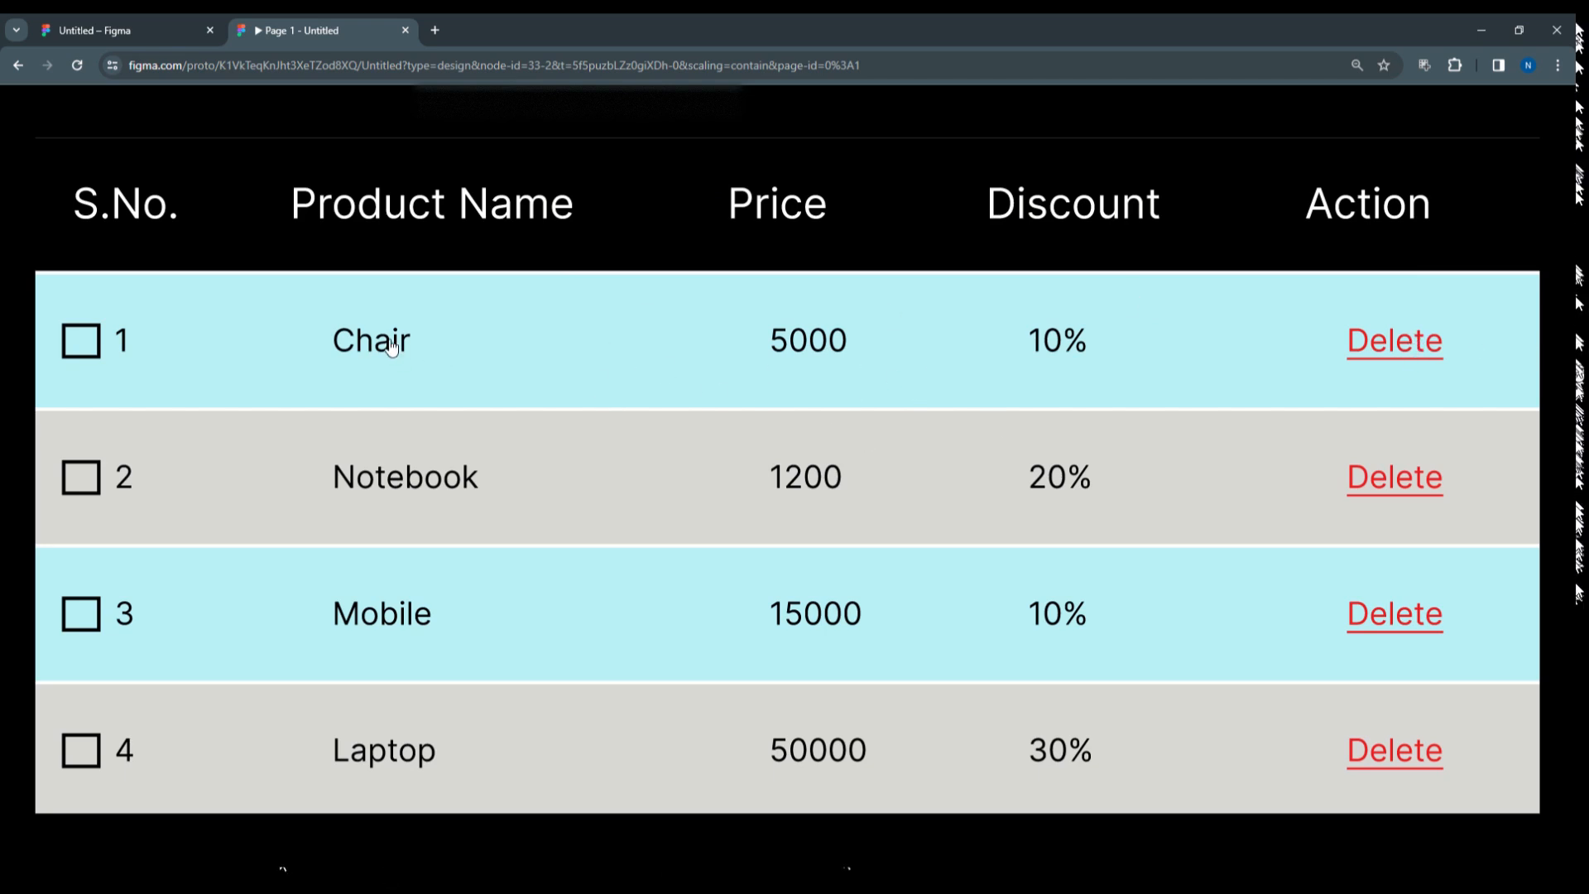
click(357, 346)
click(1398, 360)
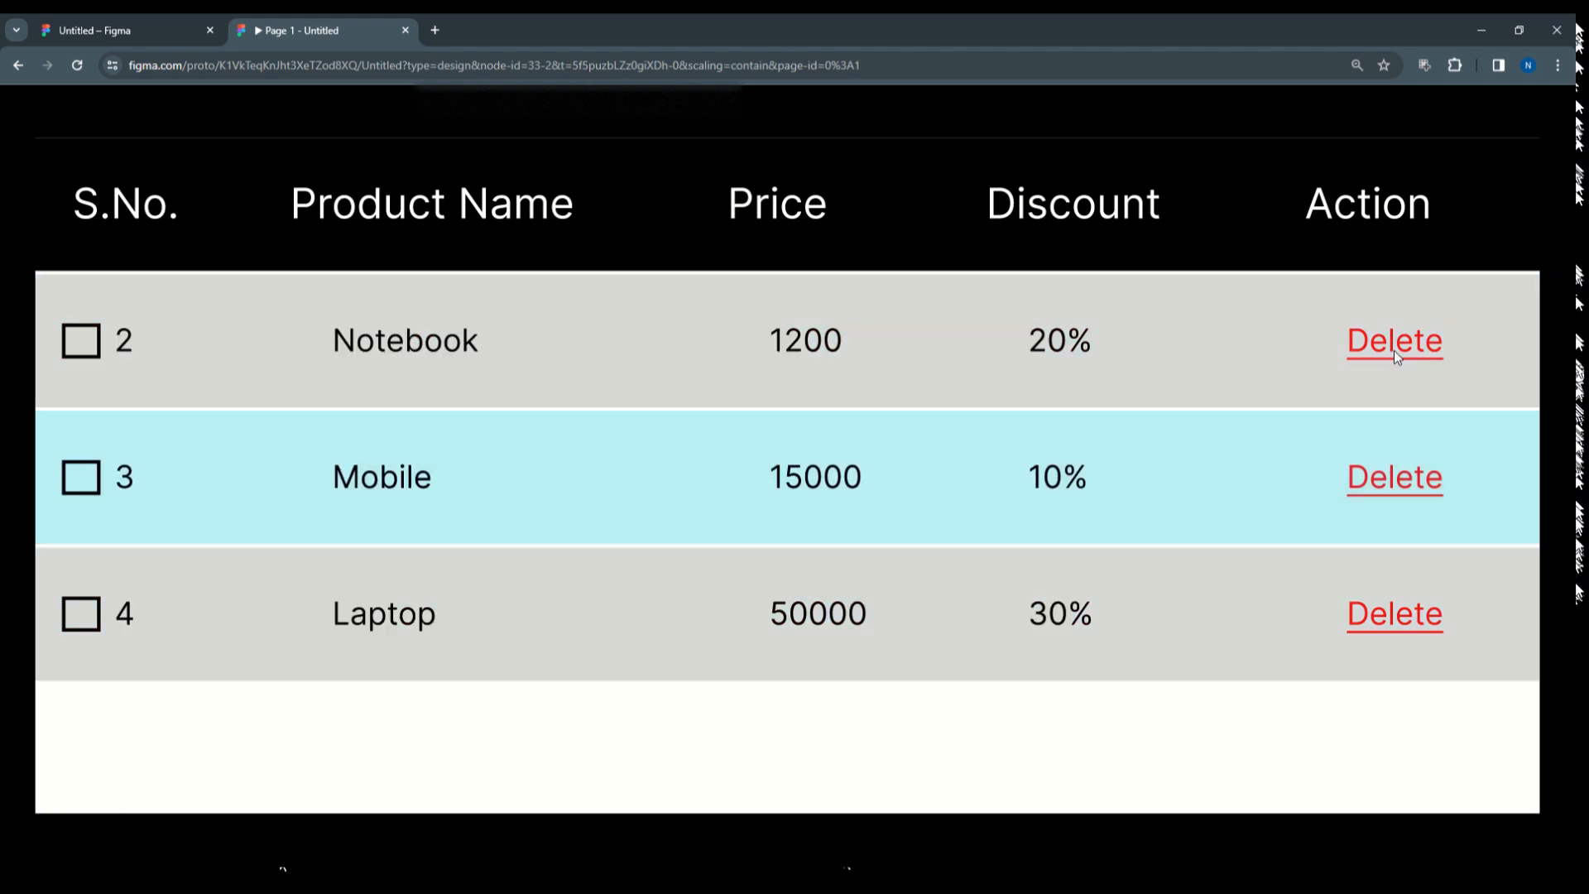
Return to the design file and collapse Frame 4's nested layers, leaving Frame 4 selected.
click(130, 33)
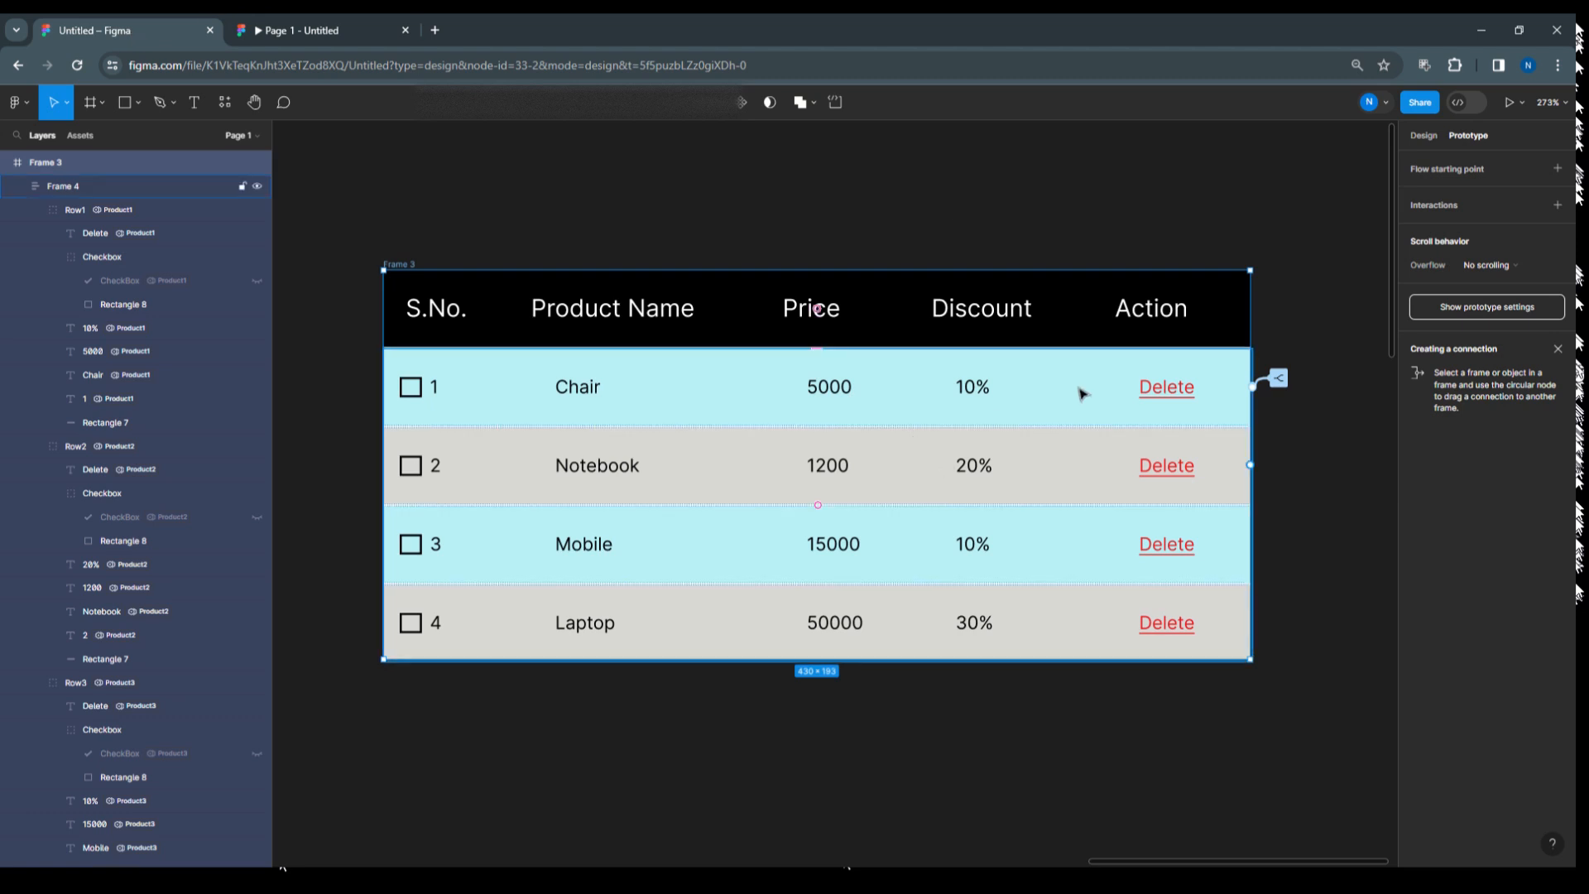
click(1291, 273)
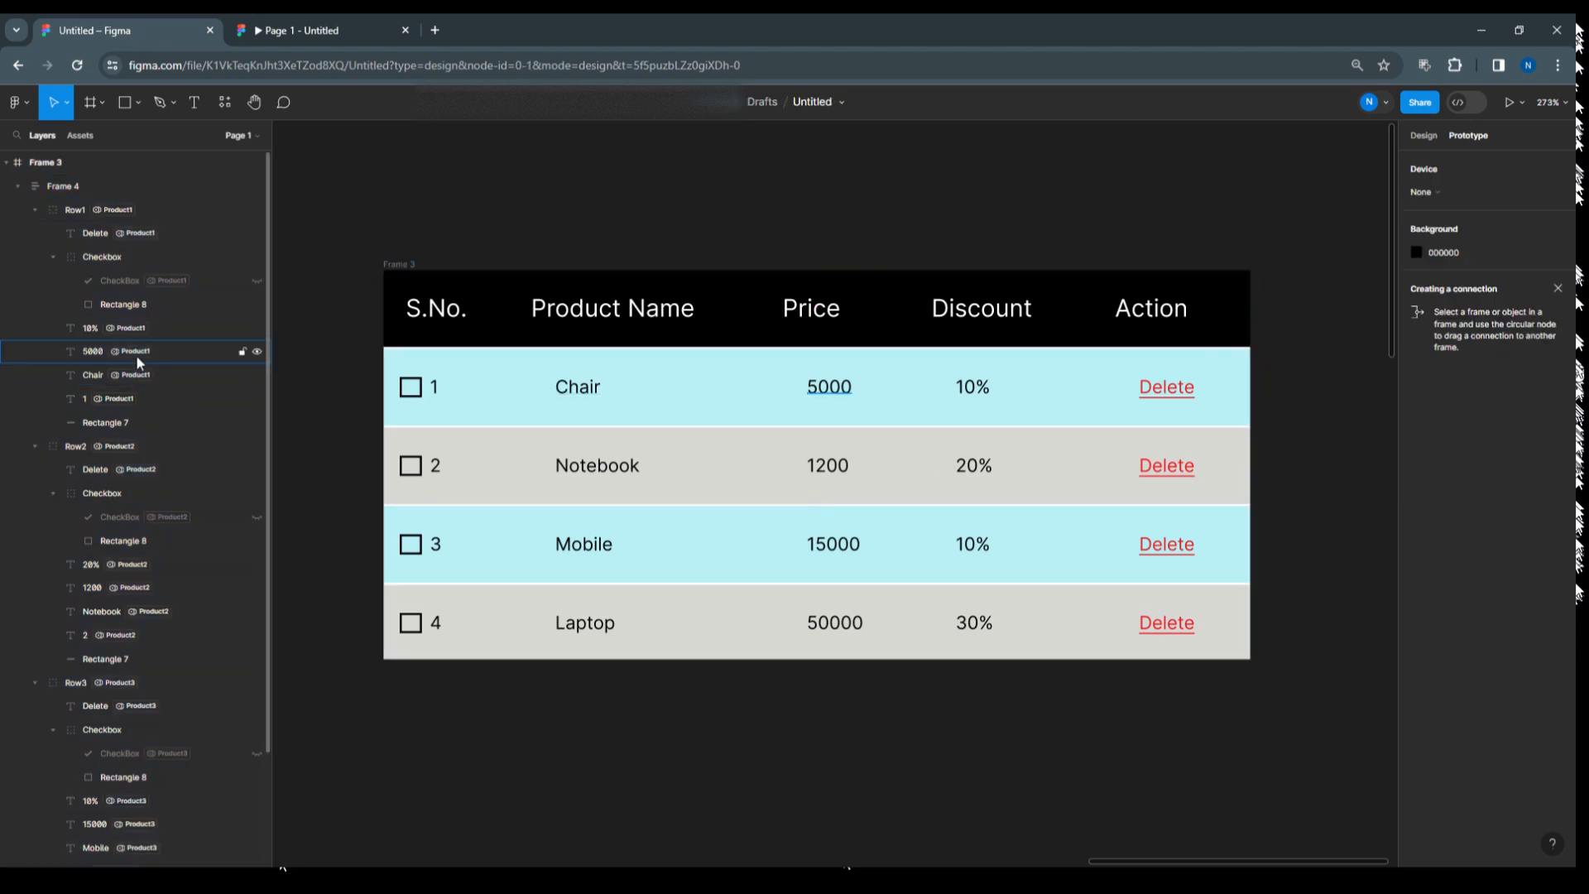
click(19, 189)
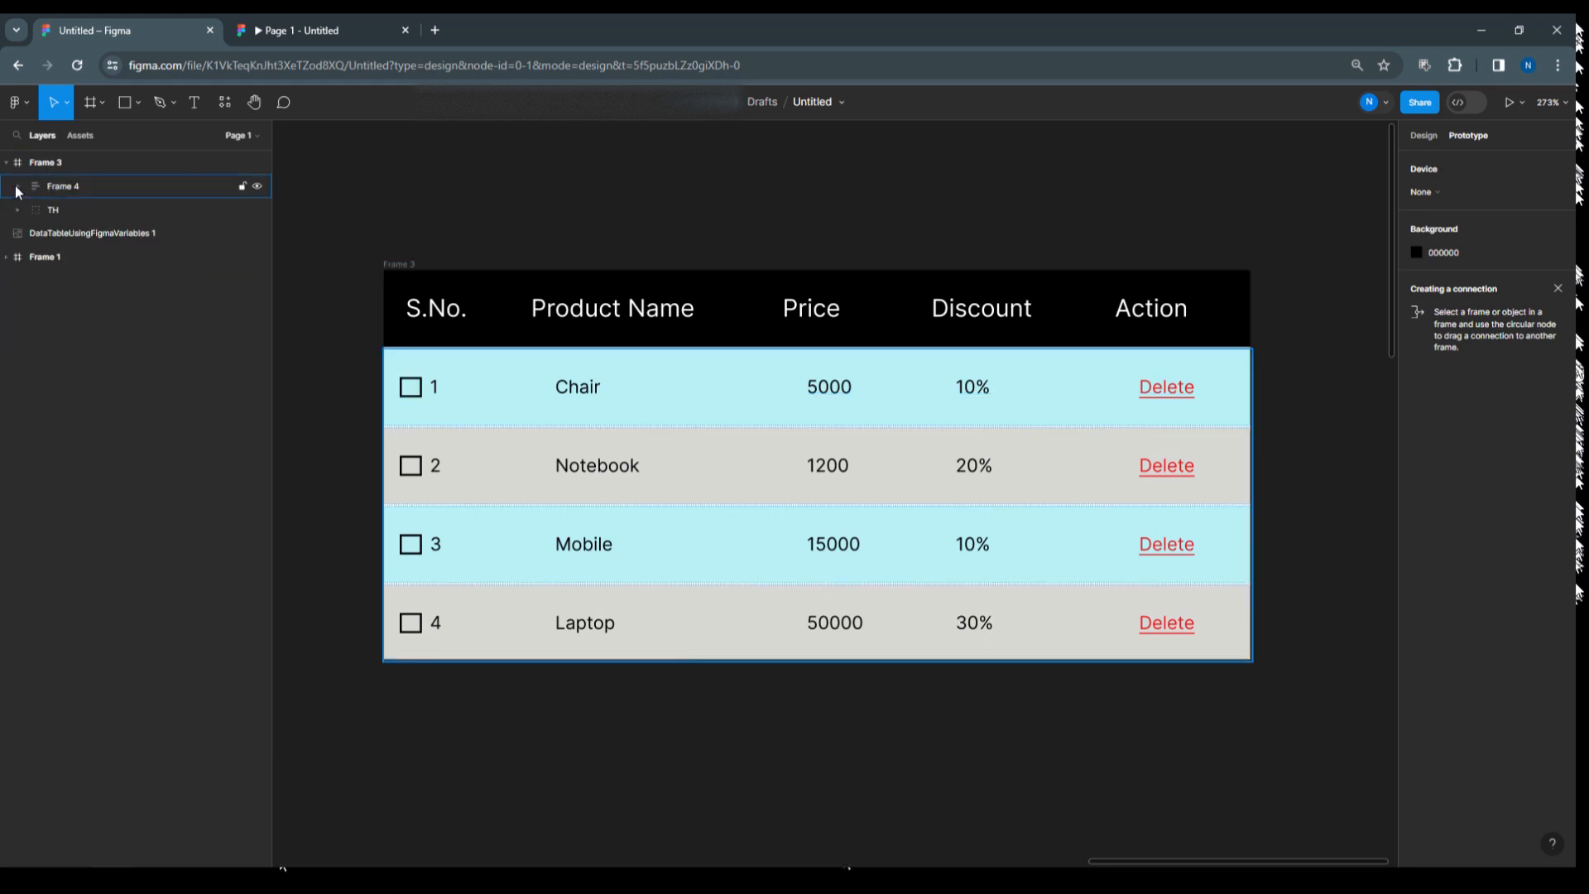
click(18, 189)
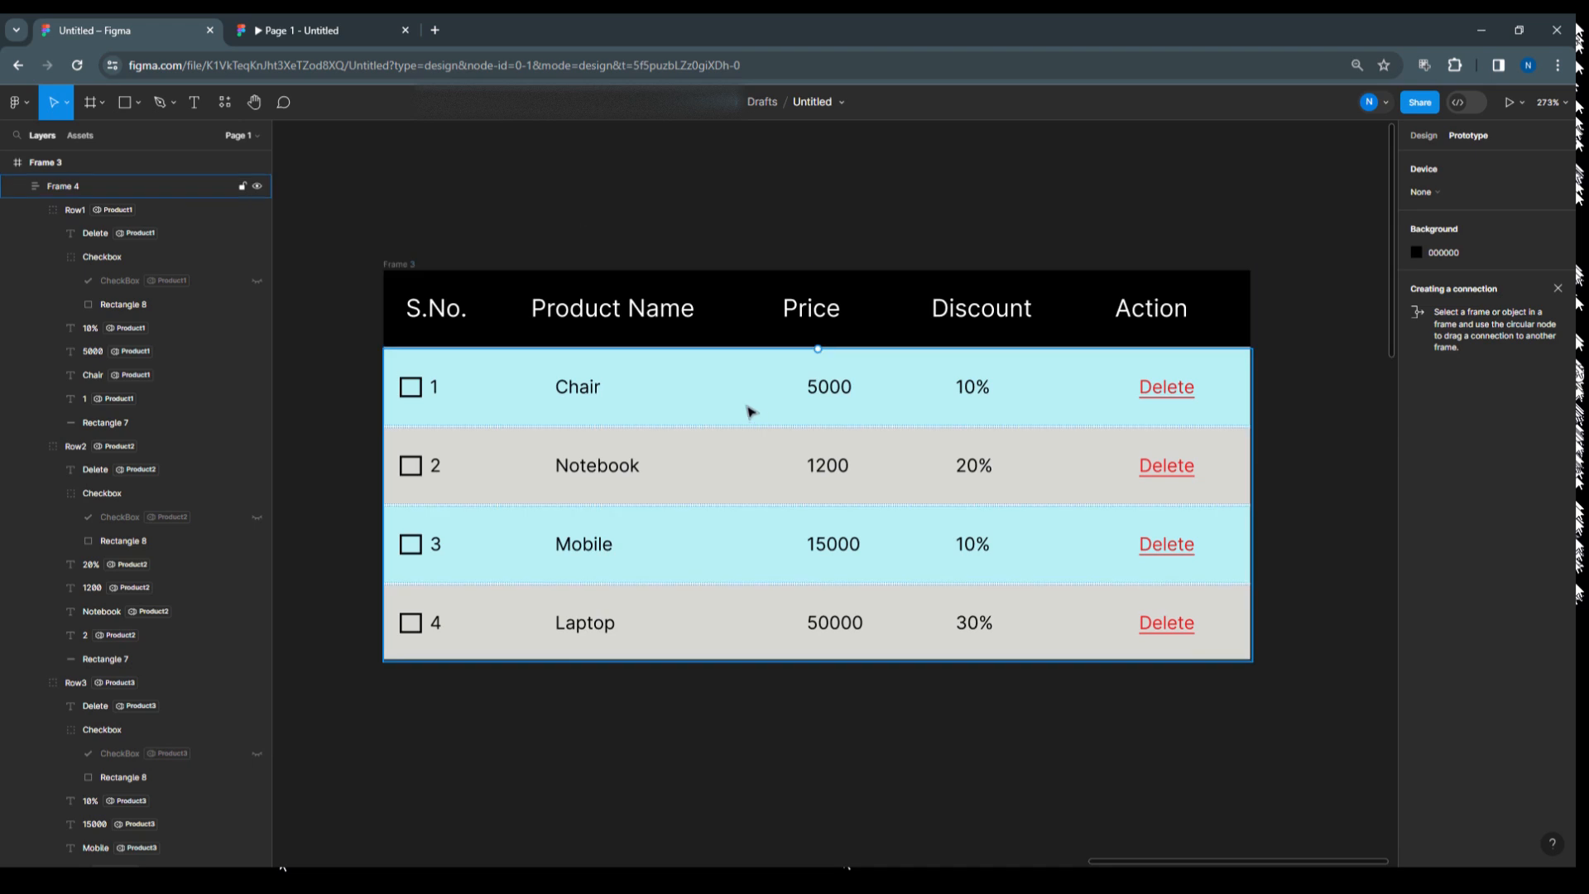
click(17, 187)
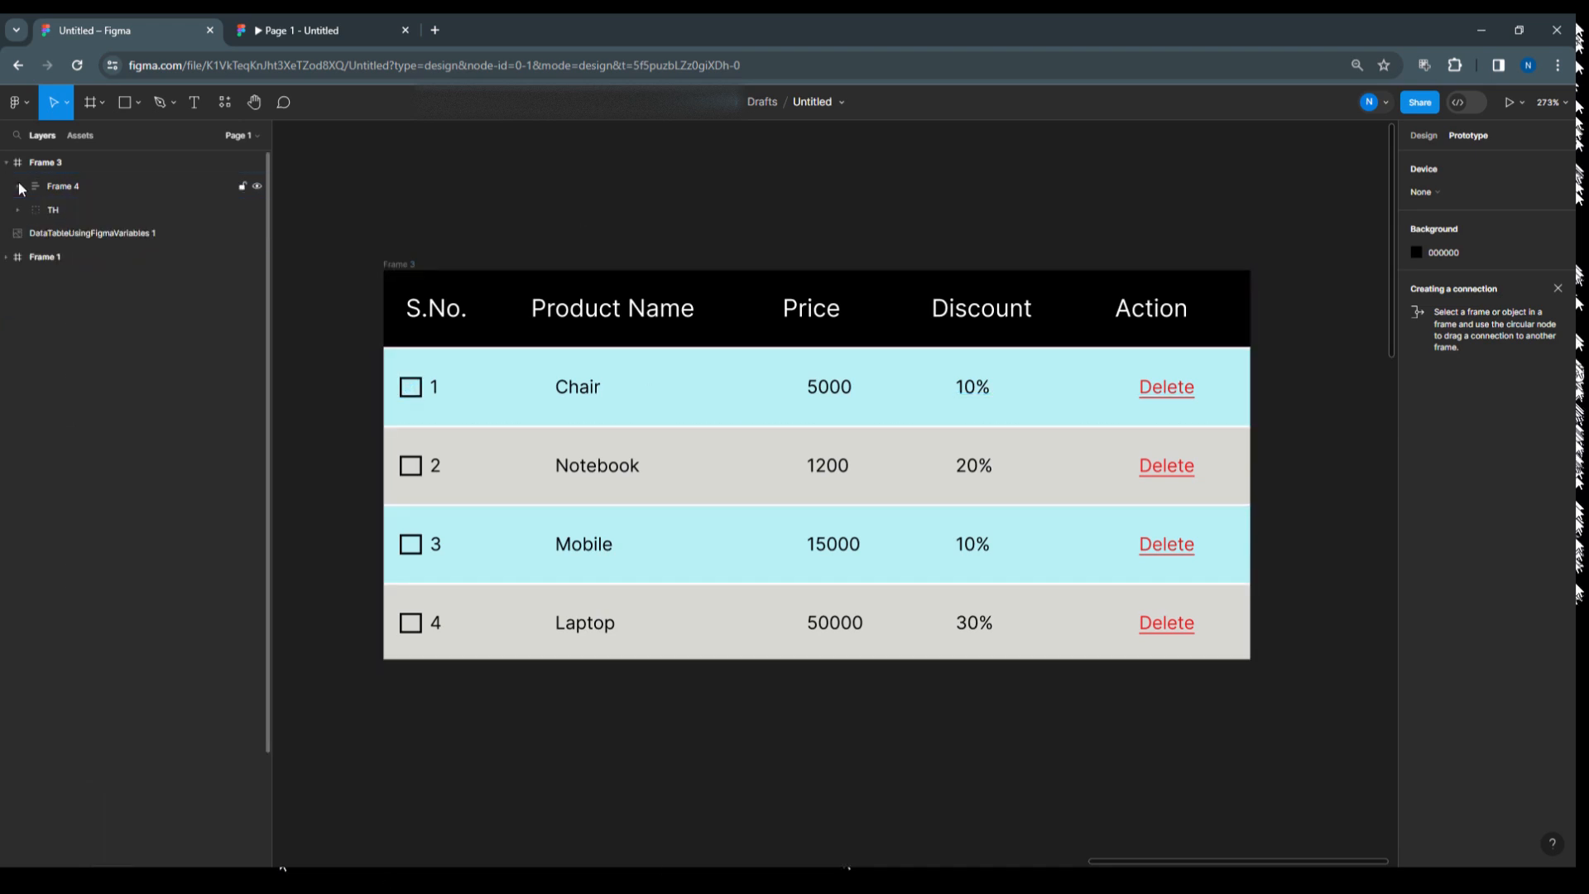
click(78, 187)
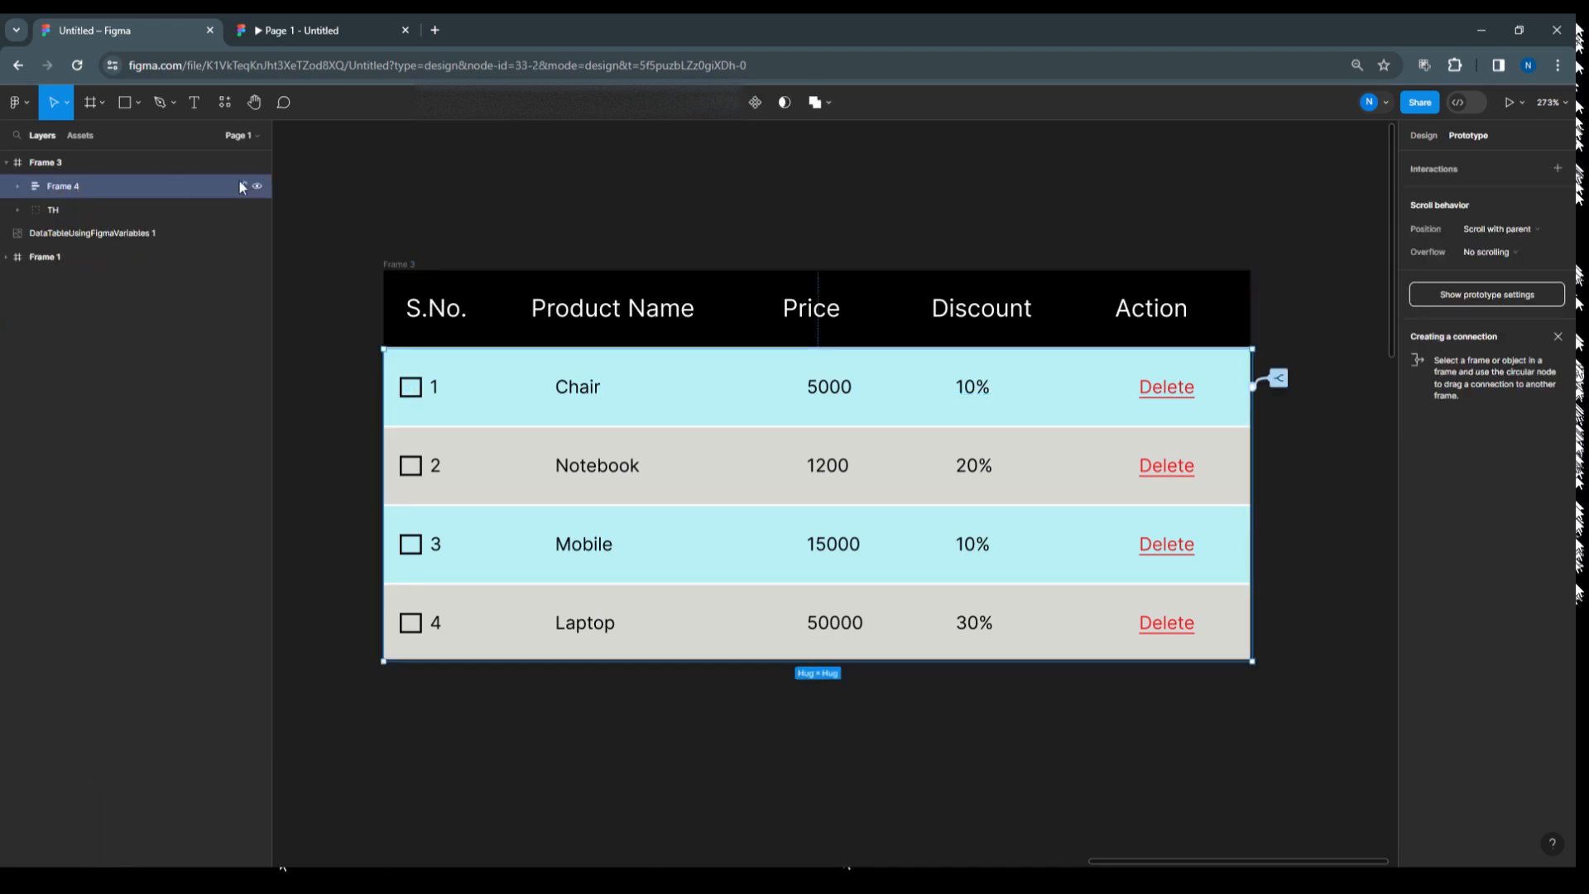
Copy the hidden Toast and ModalWindow groups from Frame 1 and paste them into Frame 3.
click(6, 259)
click(63, 281)
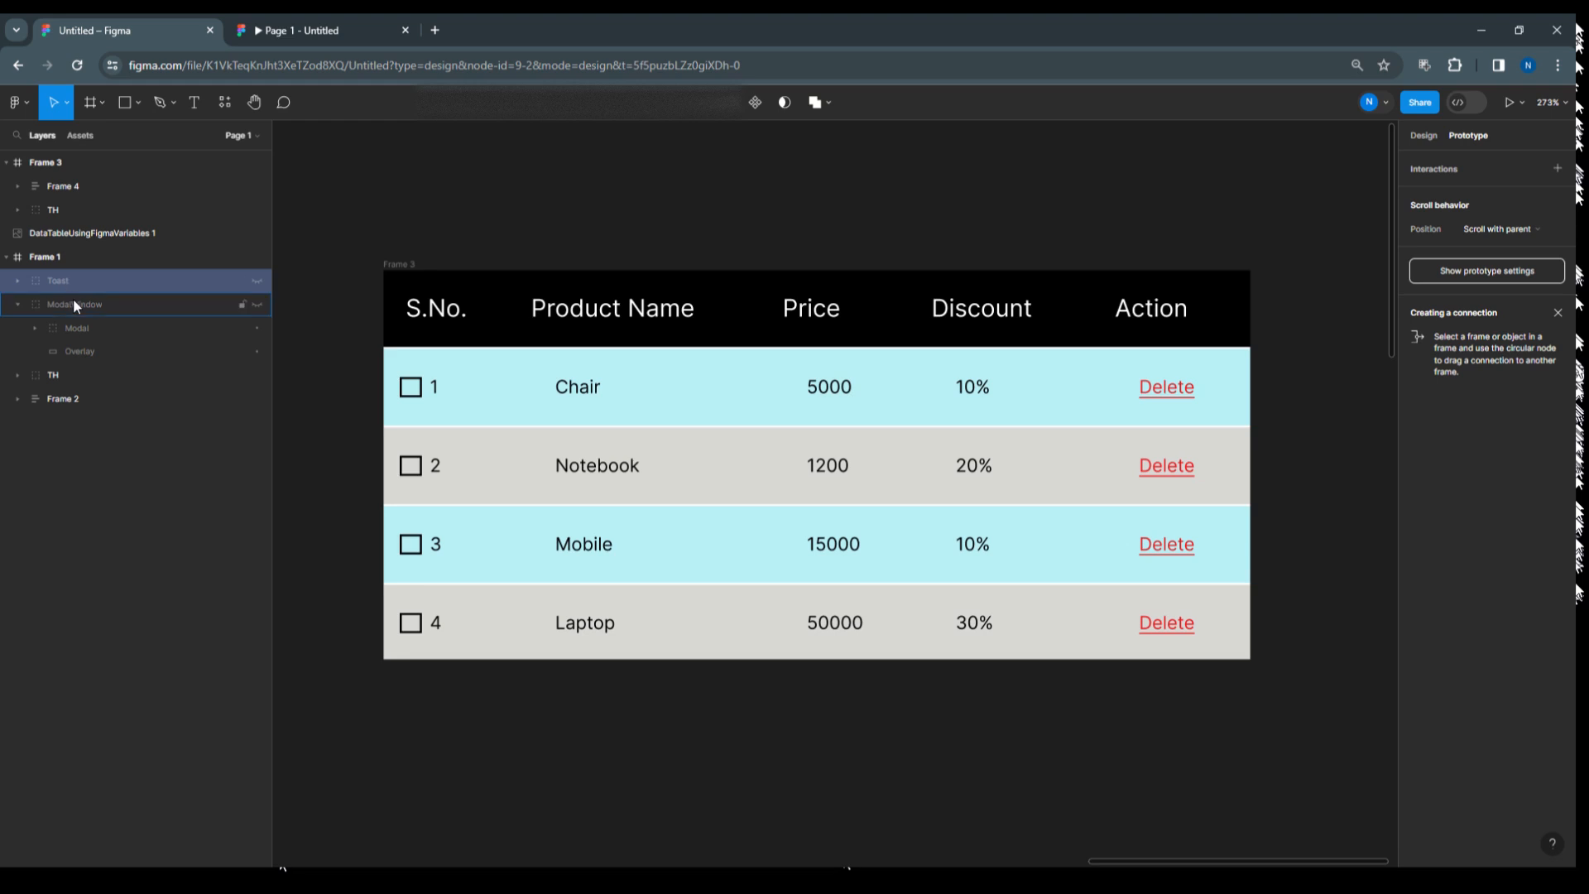
click(13, 303)
shift+click(62, 301)
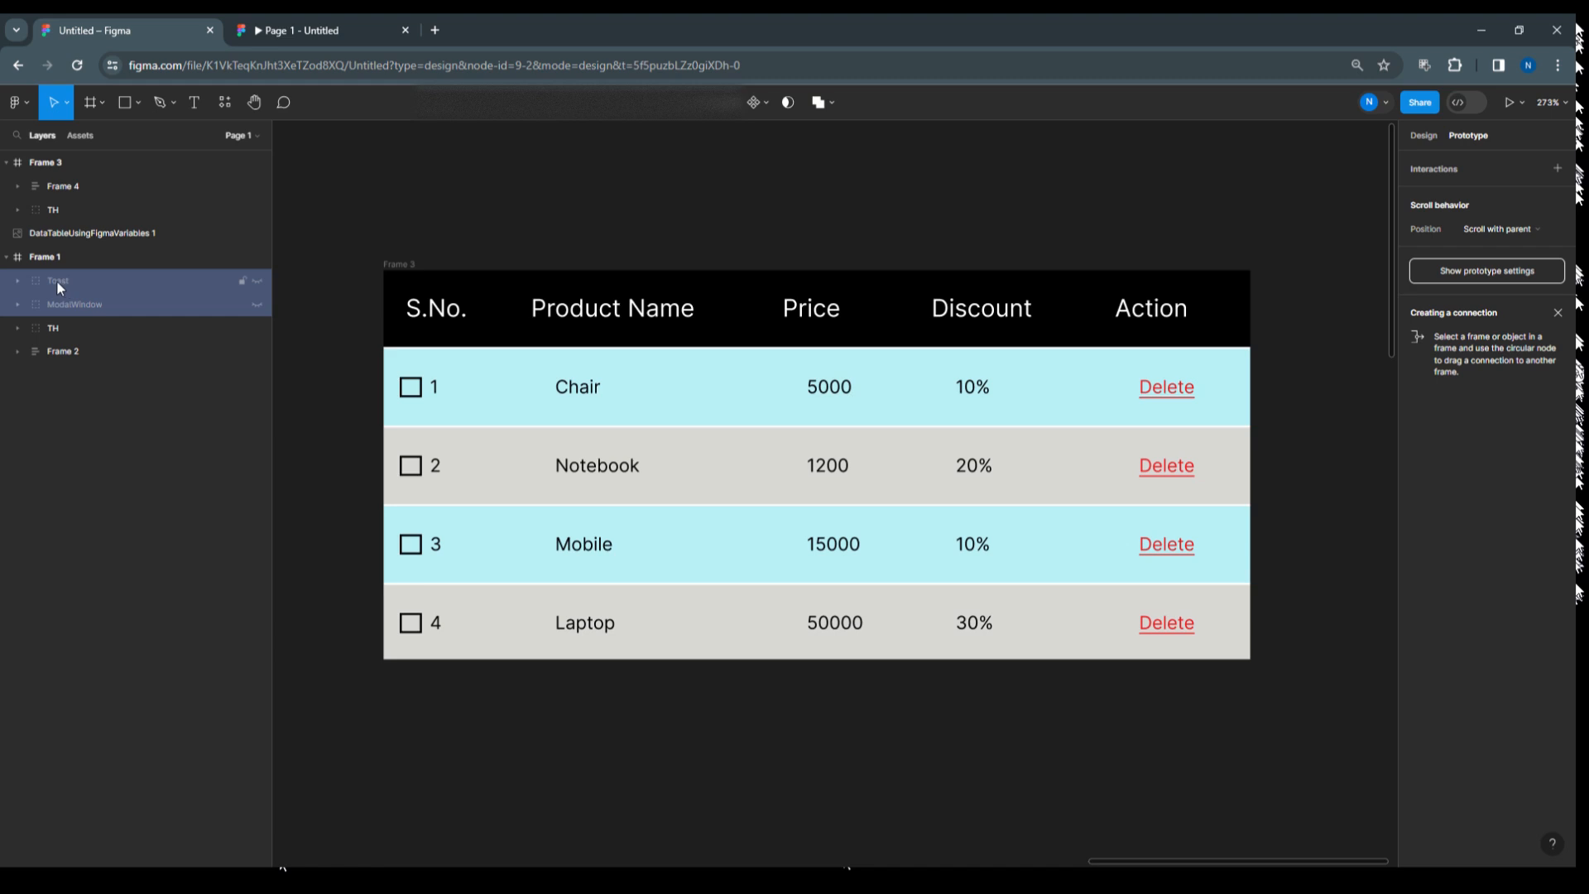
click(46, 183)
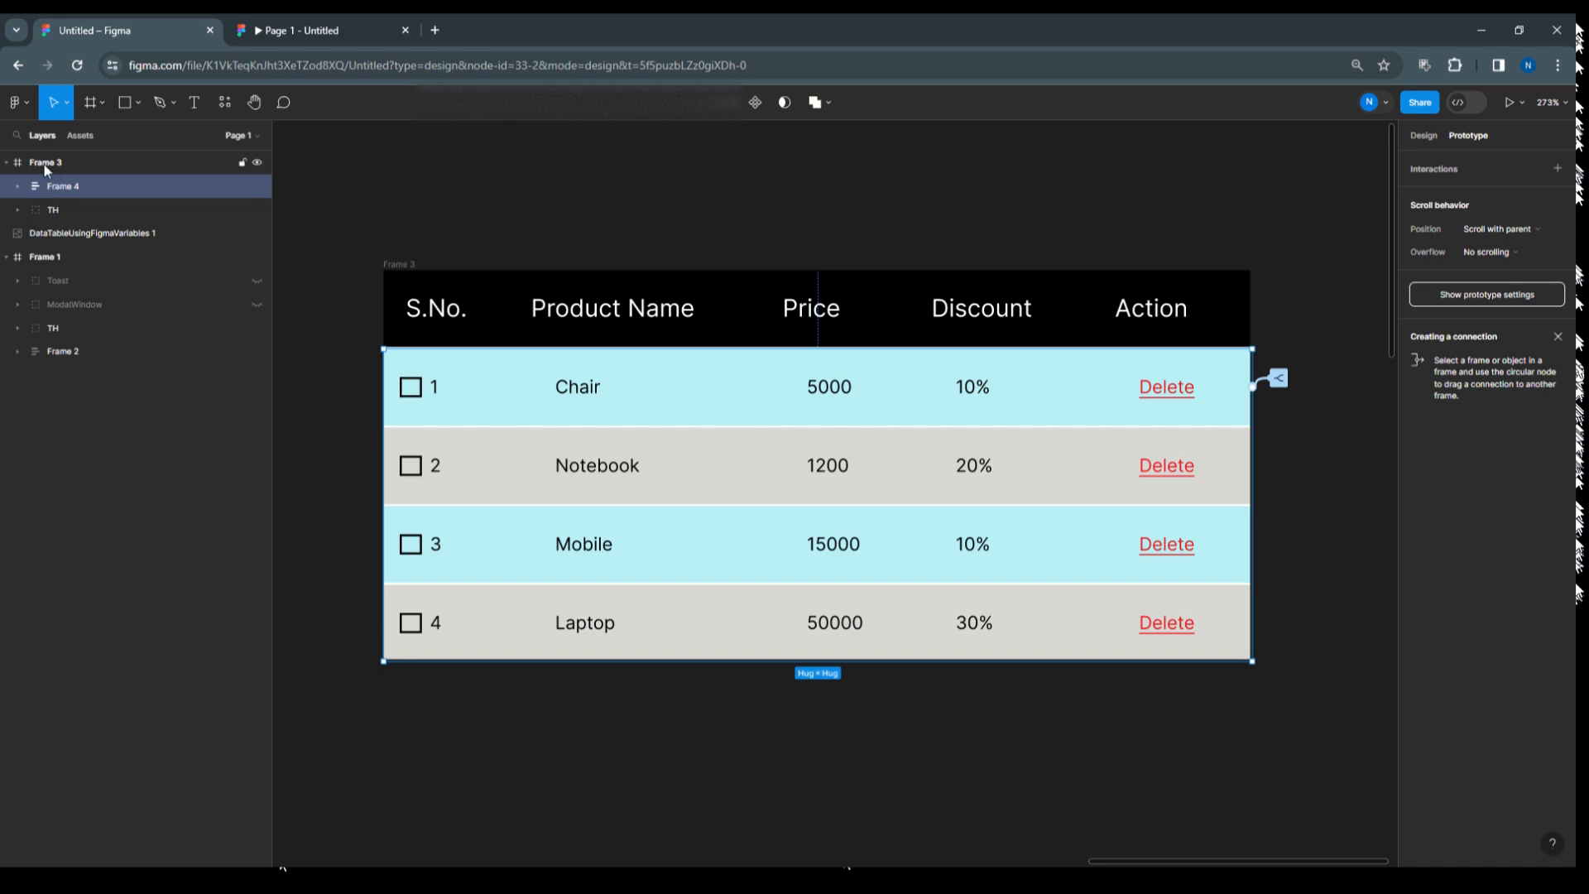
click(45, 166)
key(ctrl+v)
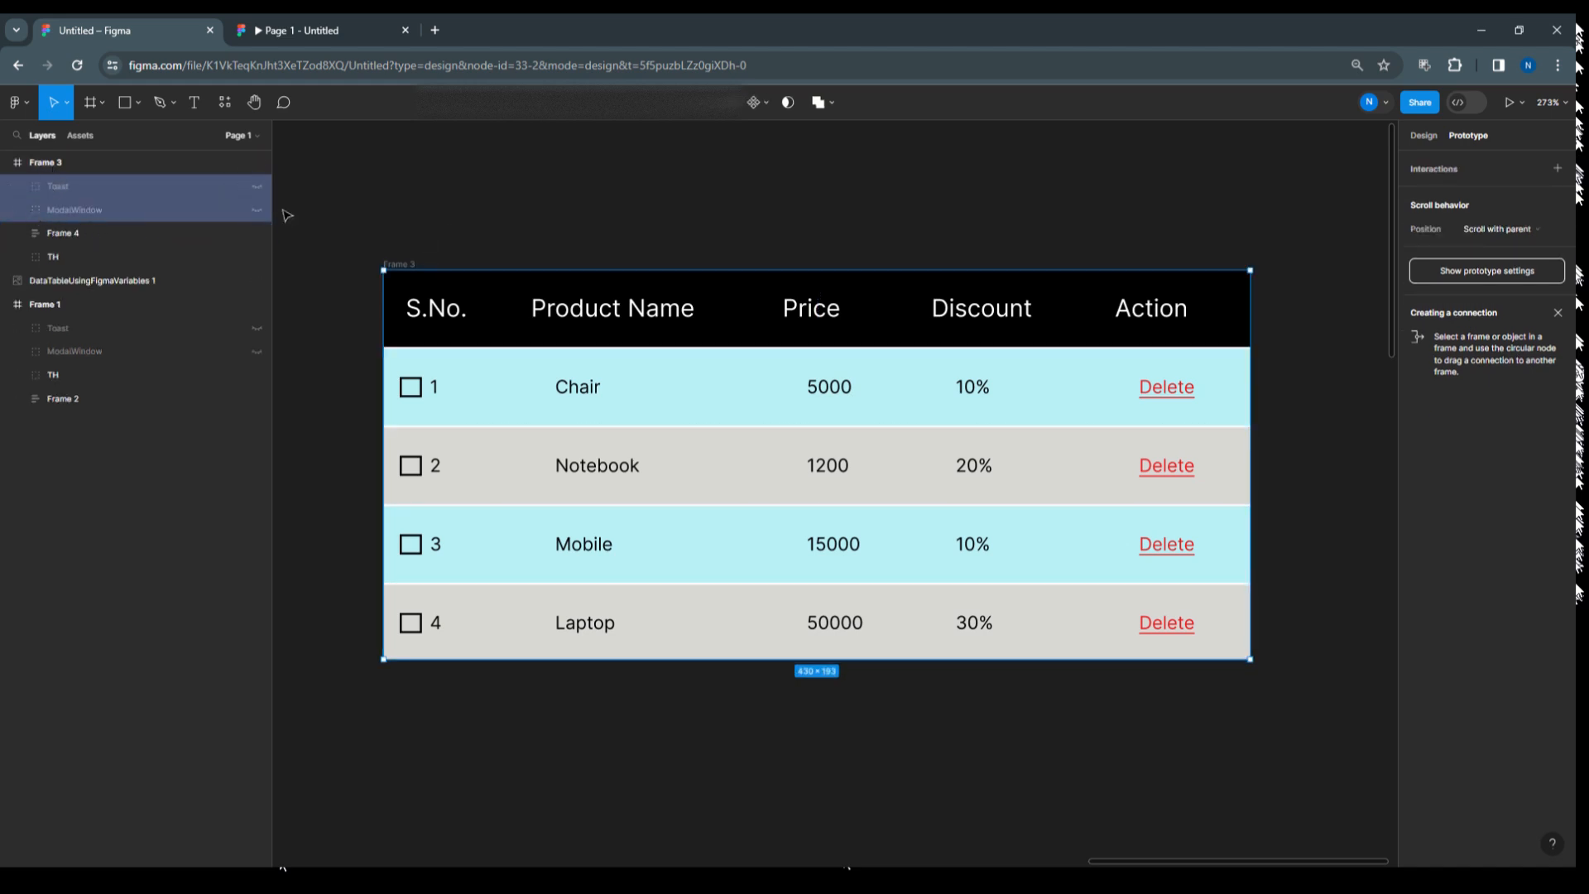
Show the ModalWindow group in Frame 3 and briefly preview the Toast group before hiding it again.
click(257, 210)
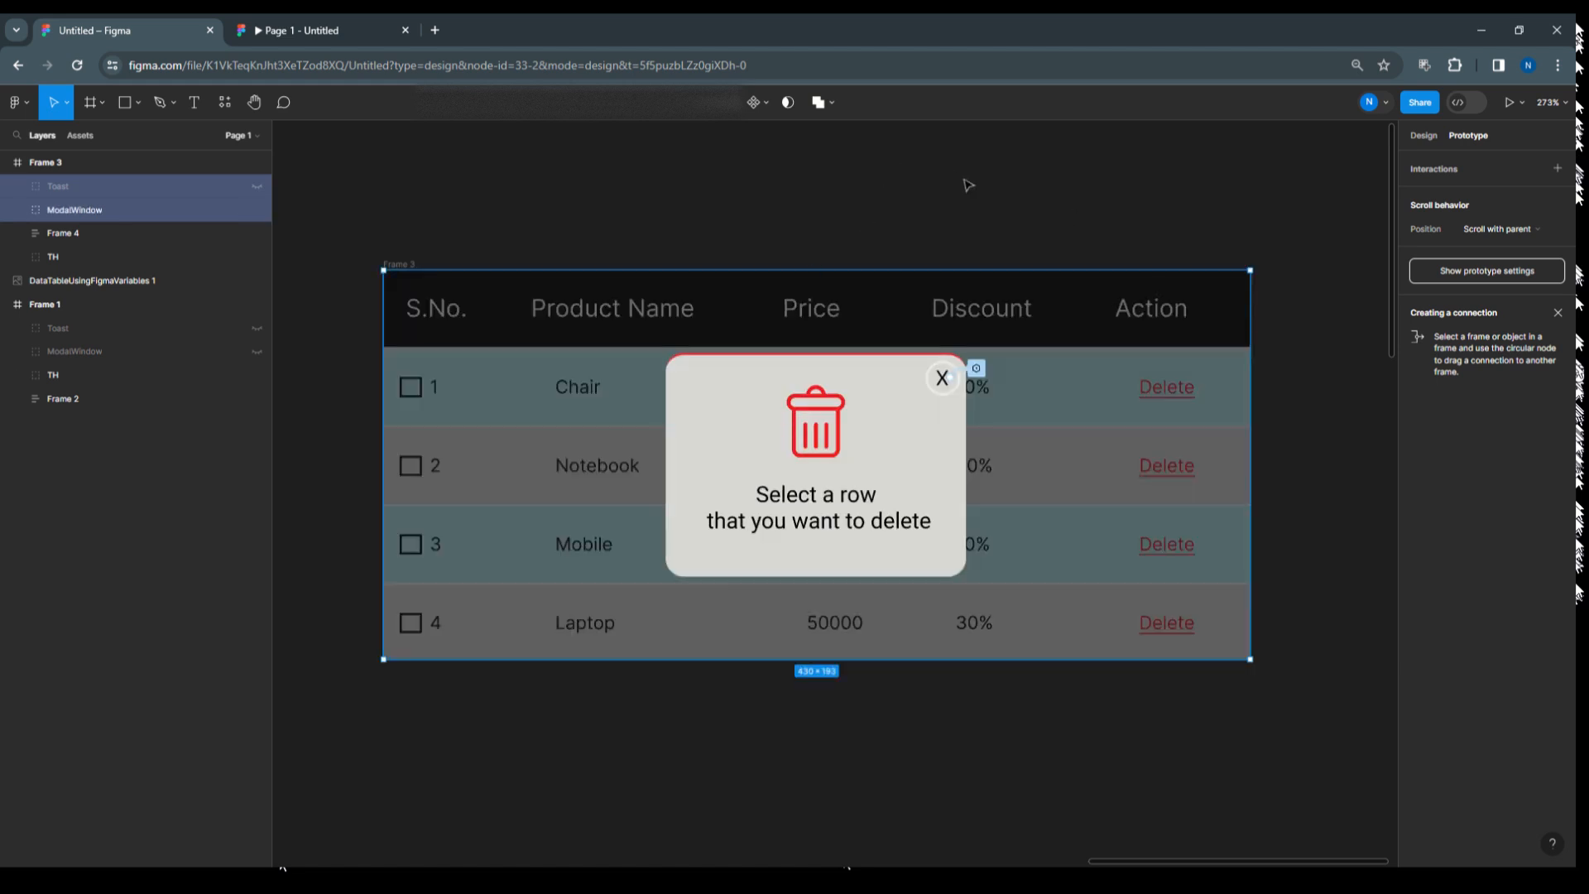
click(1303, 374)
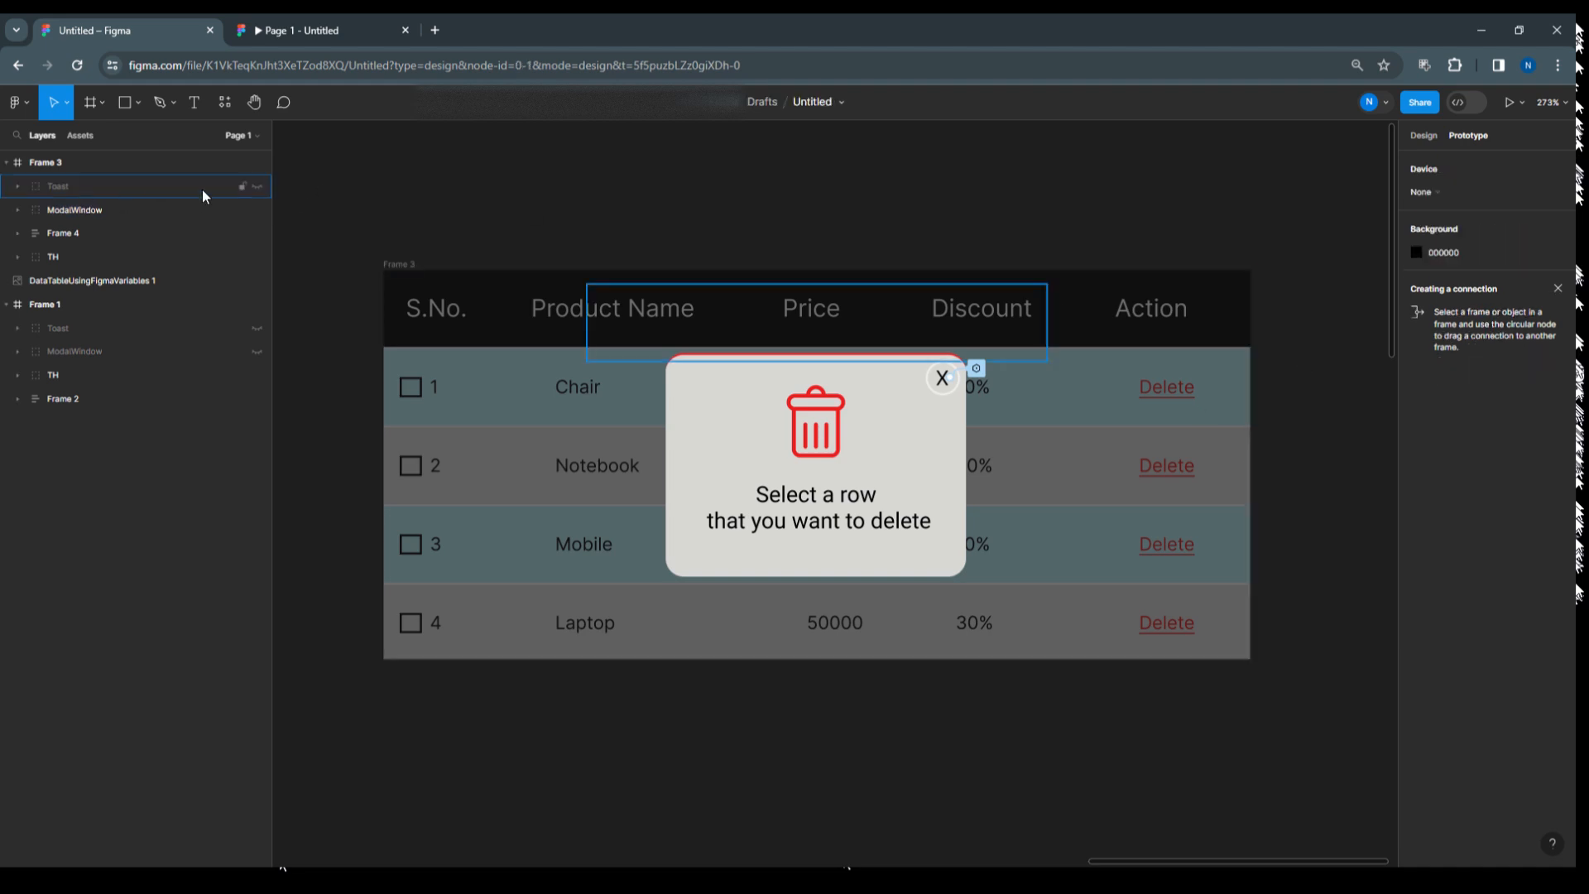
click(256, 186)
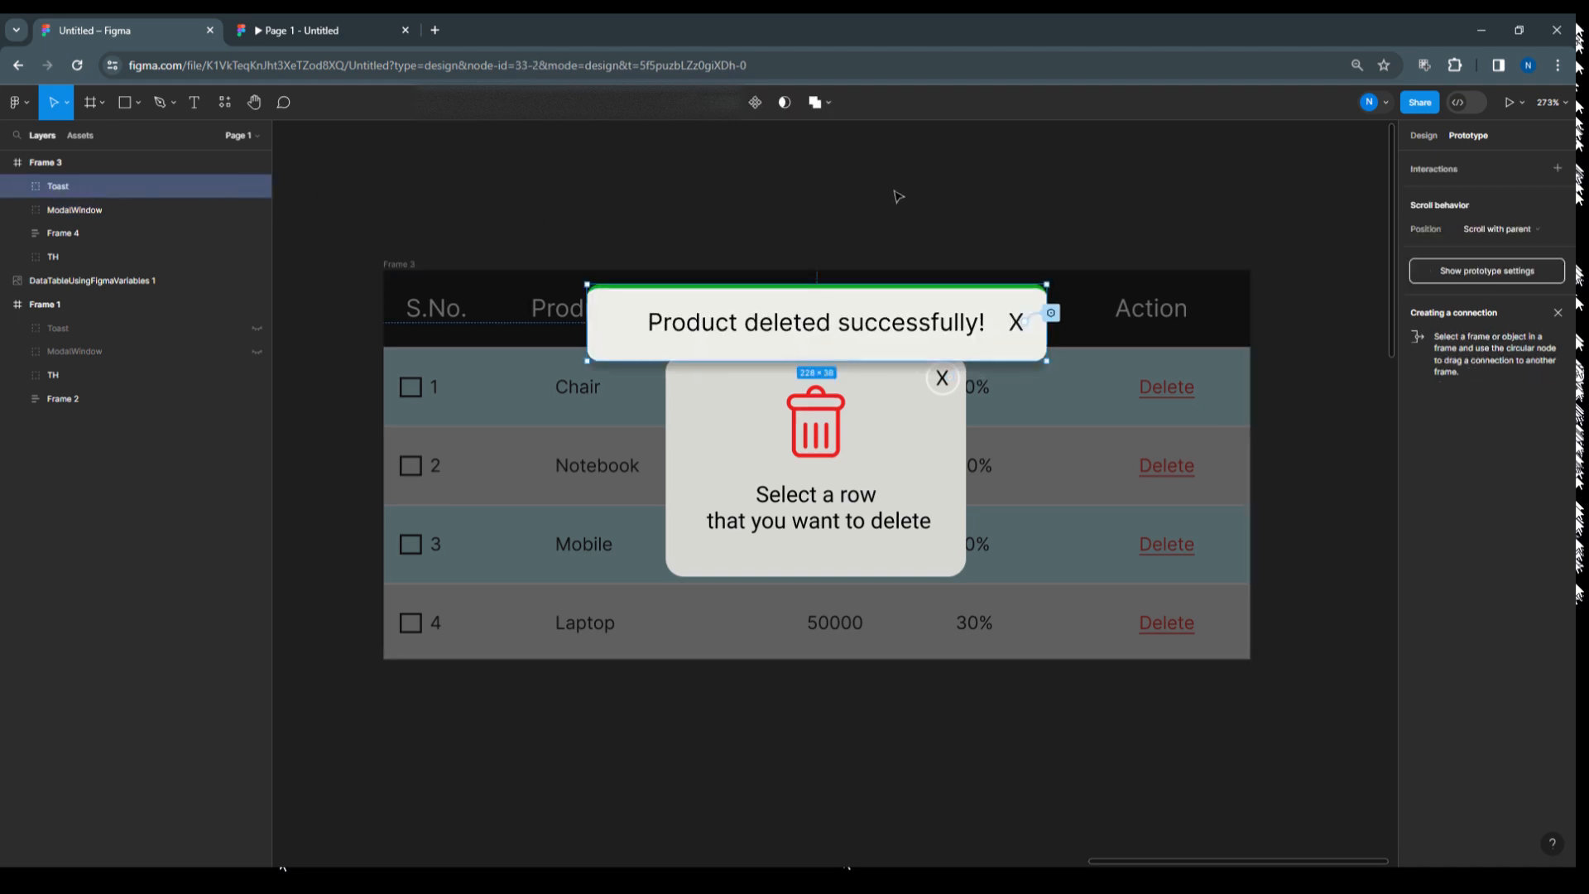
click(256, 187)
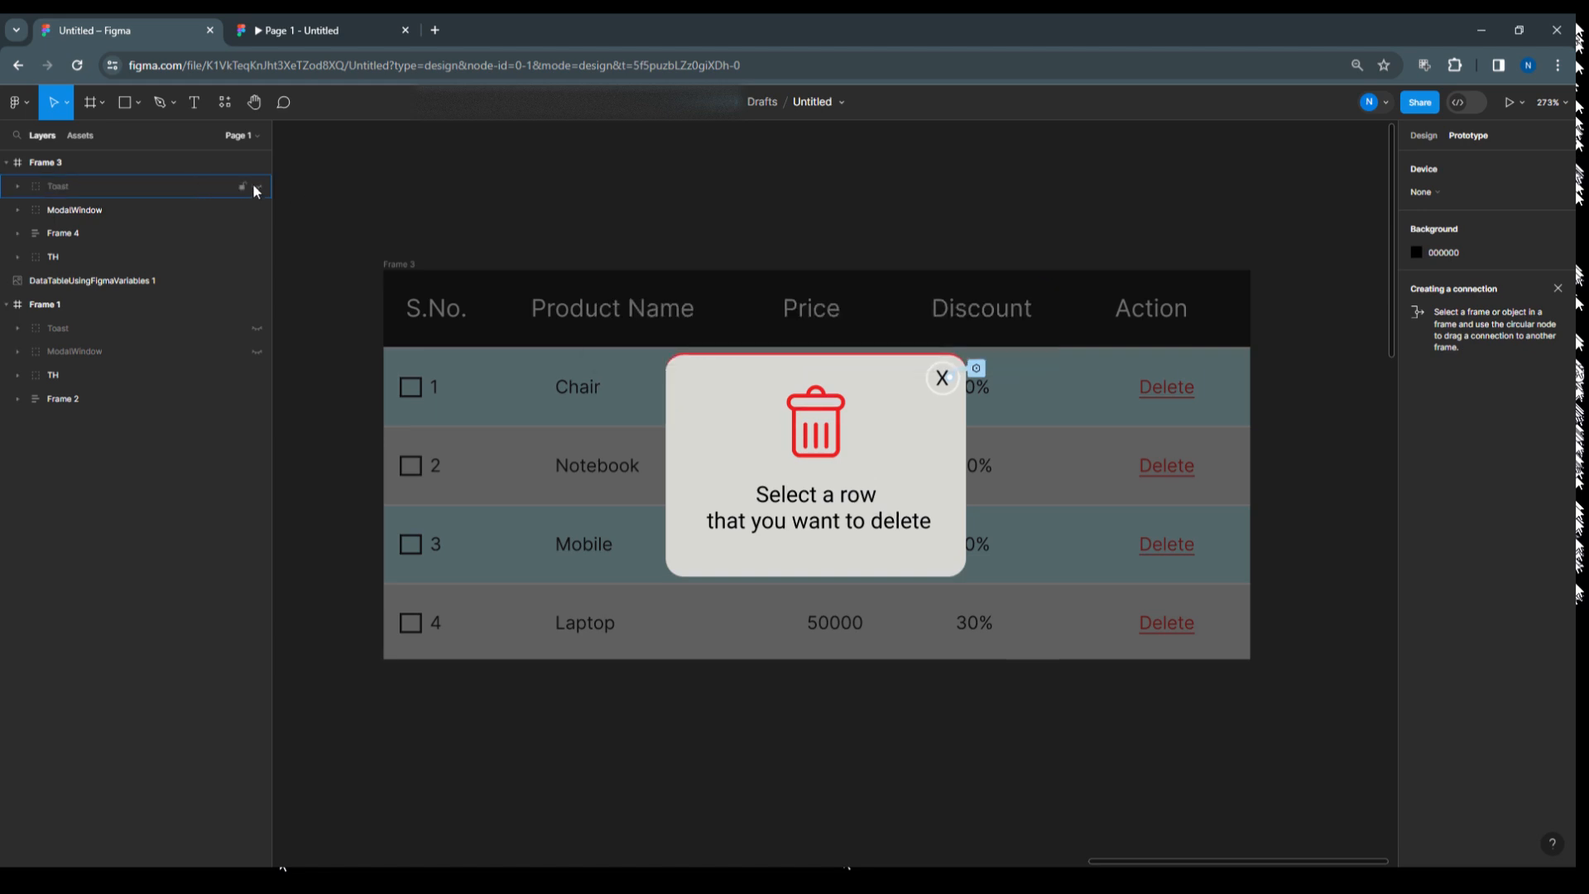
Open the local variables and examine the modal and Toast booleans in Collection 1.
click(74, 207)
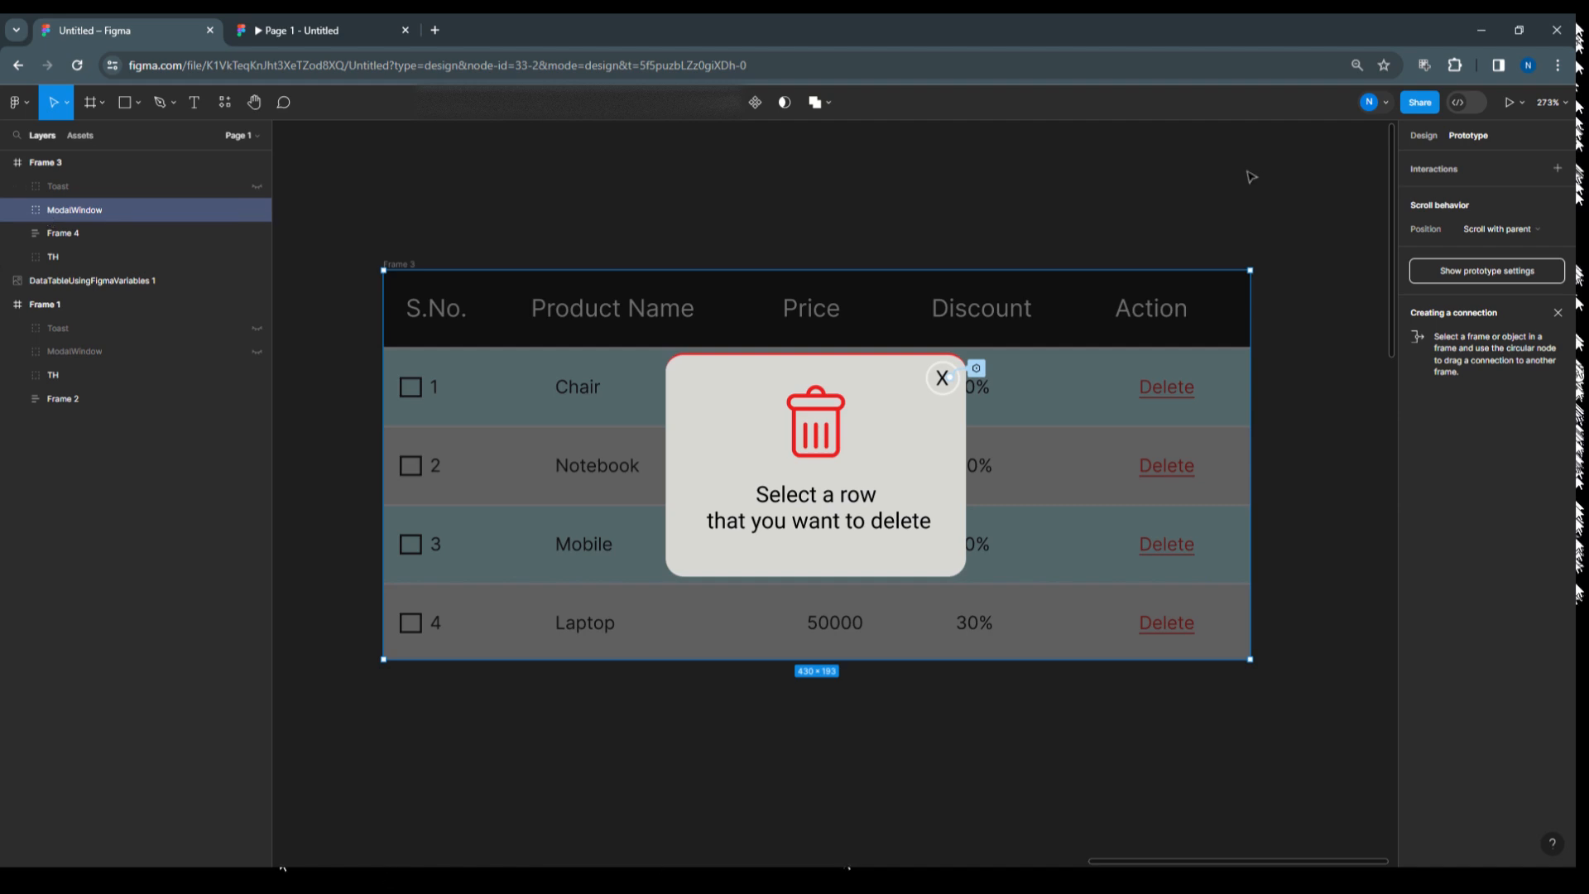
click(1424, 136)
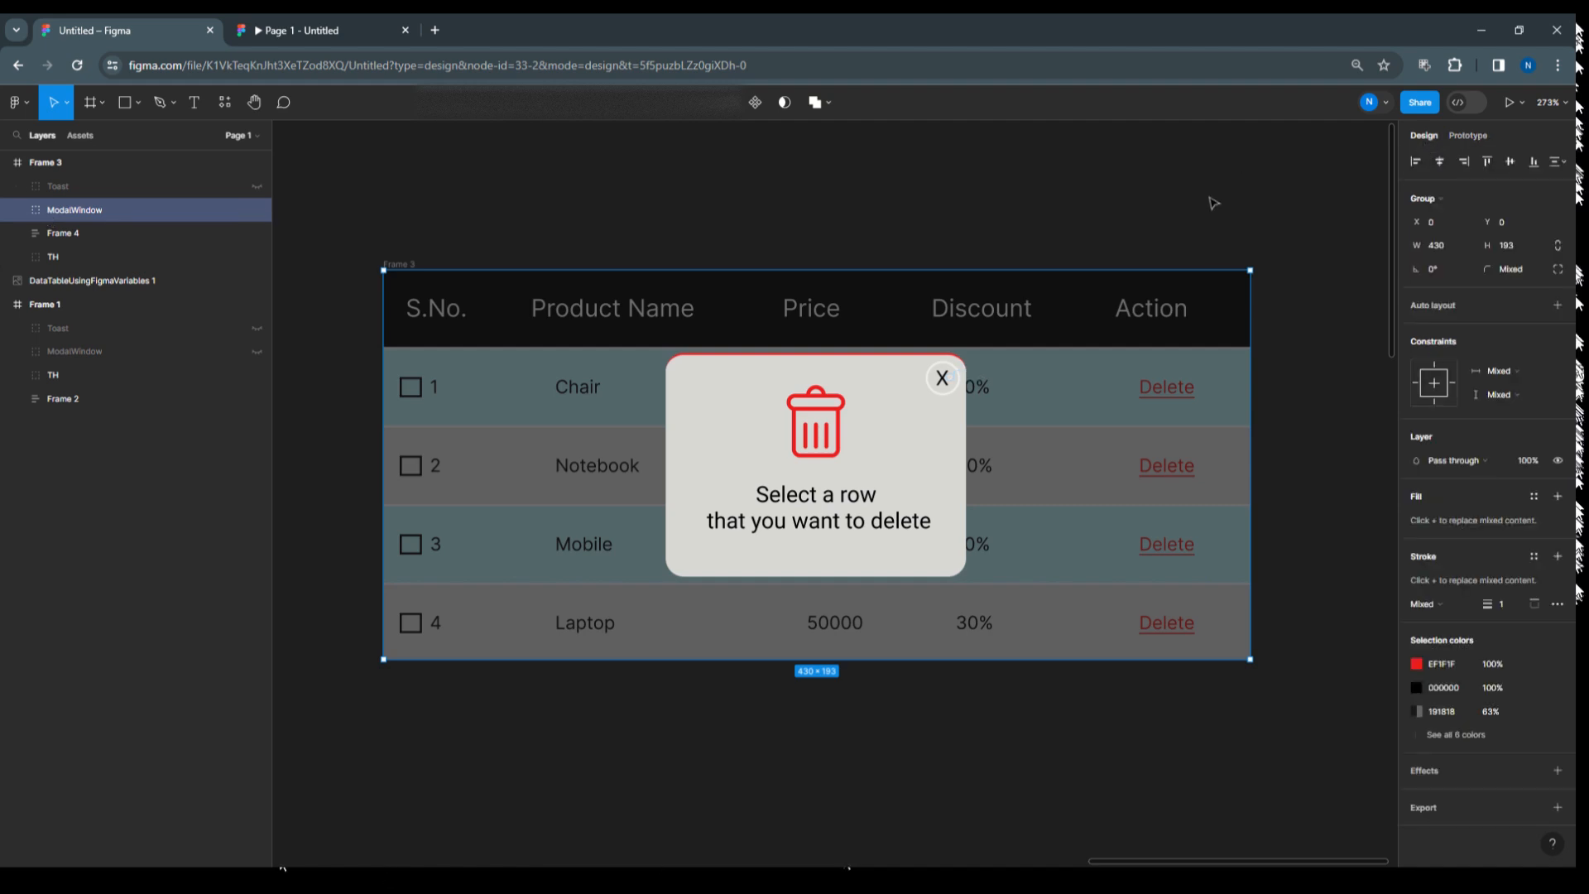
click(1091, 205)
click(1437, 230)
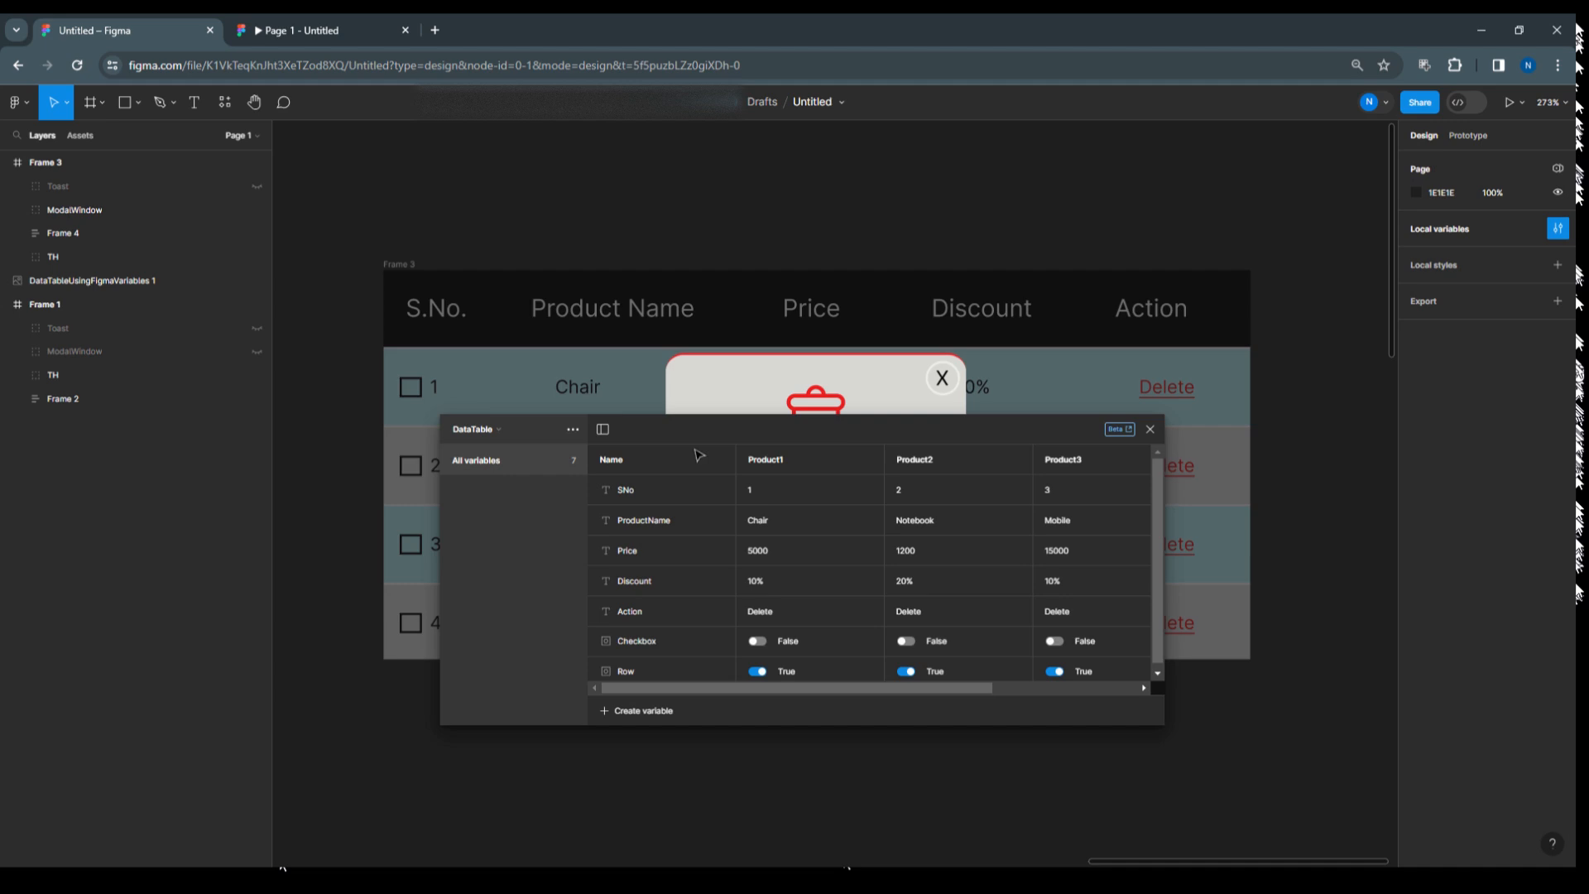
click(502, 432)
click(501, 411)
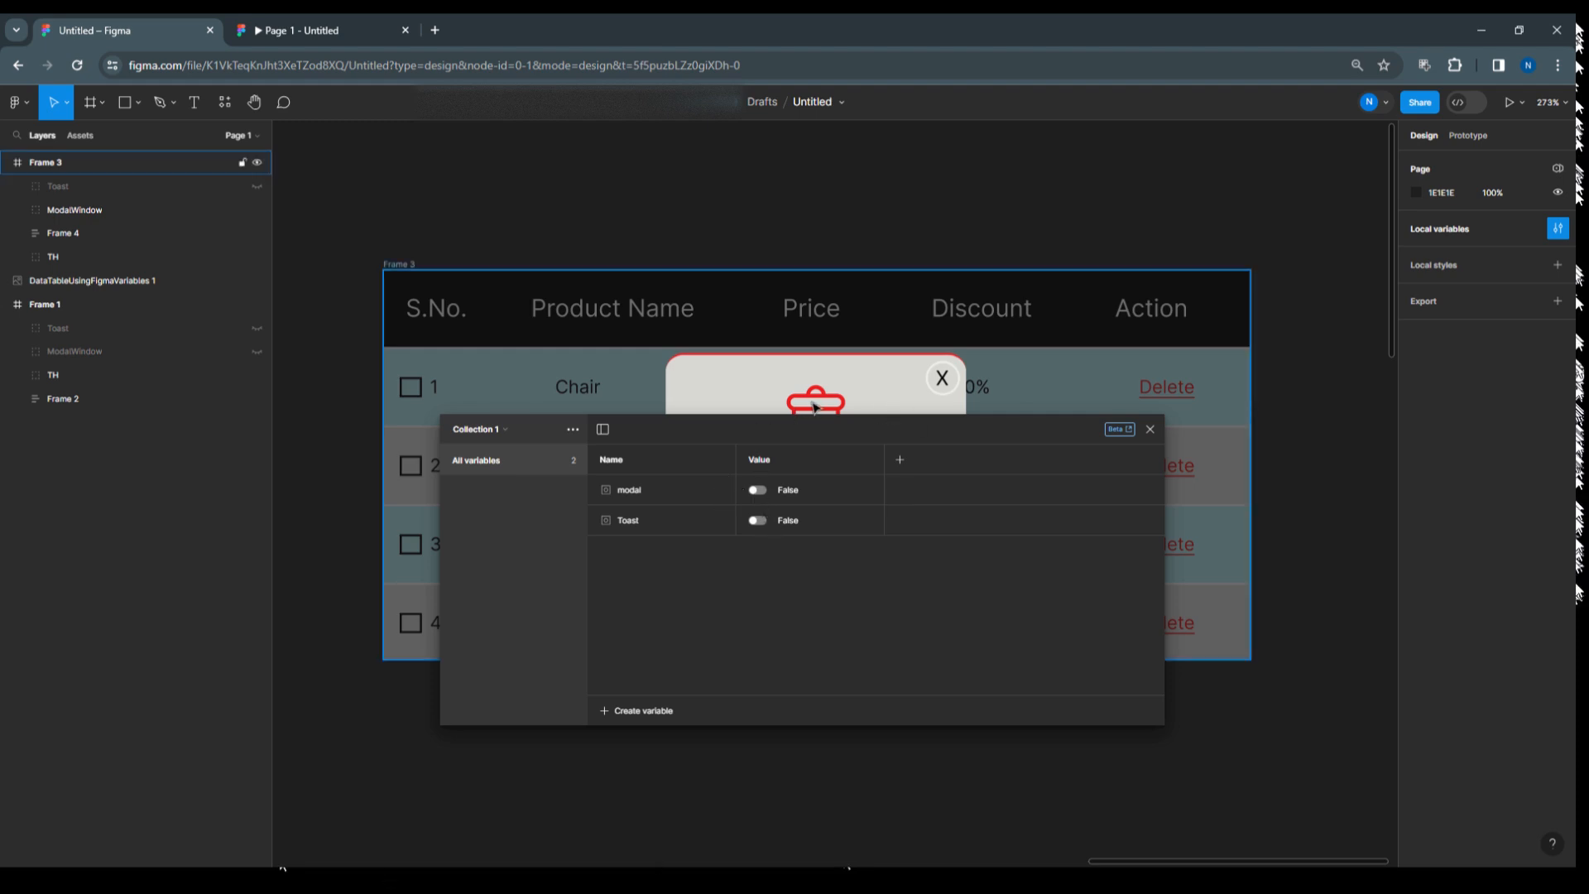
Compare the variables of the DataTable collection with those of Collection 1 and close the local variables.
click(505, 429)
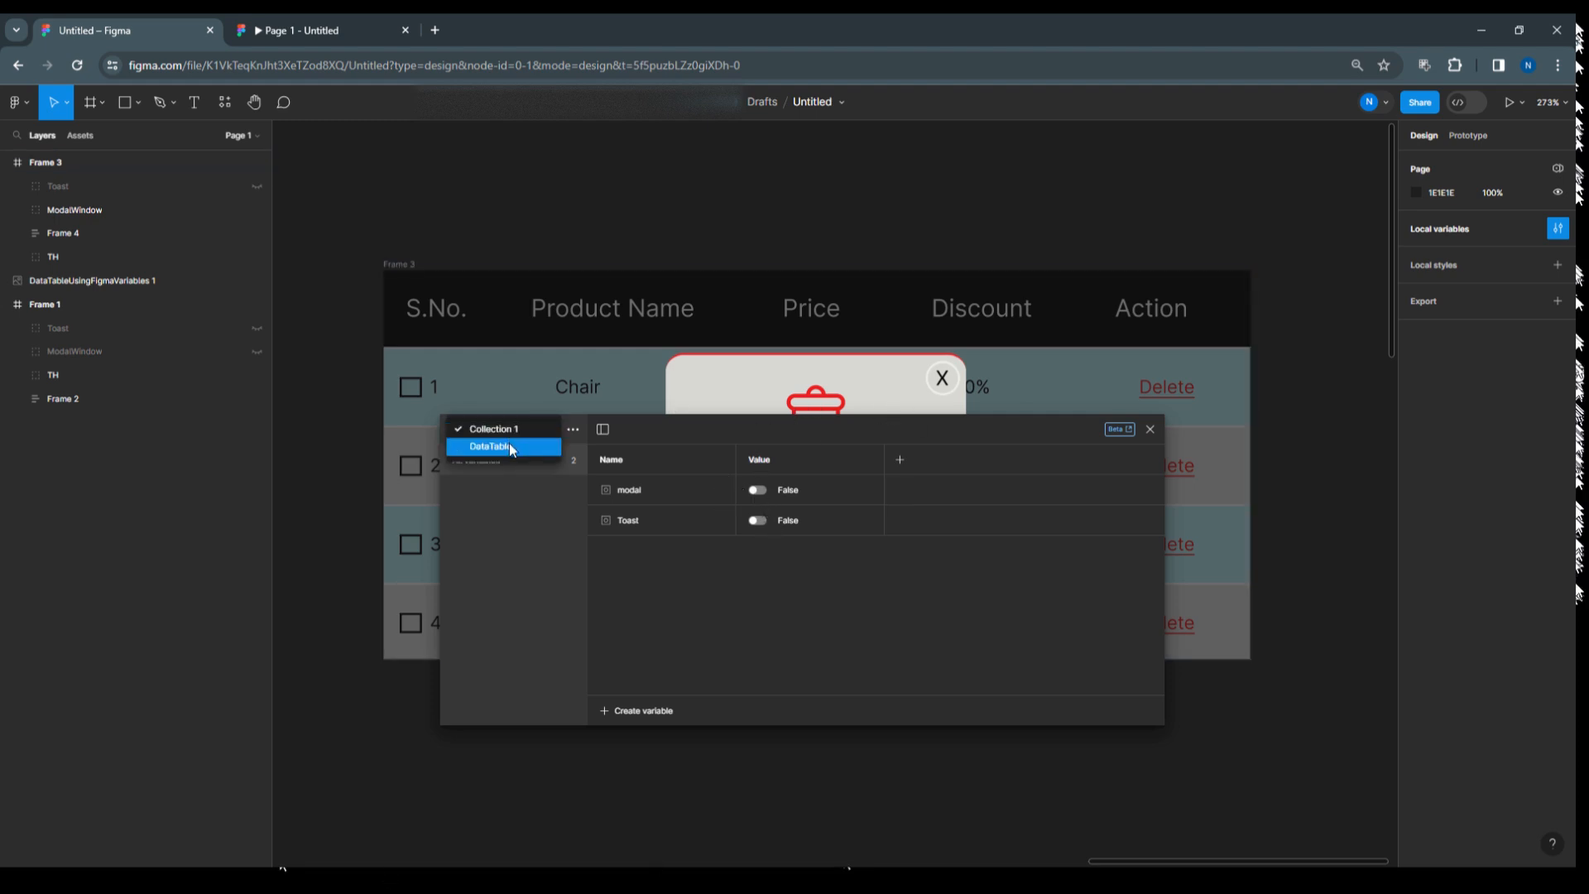
click(505, 447)
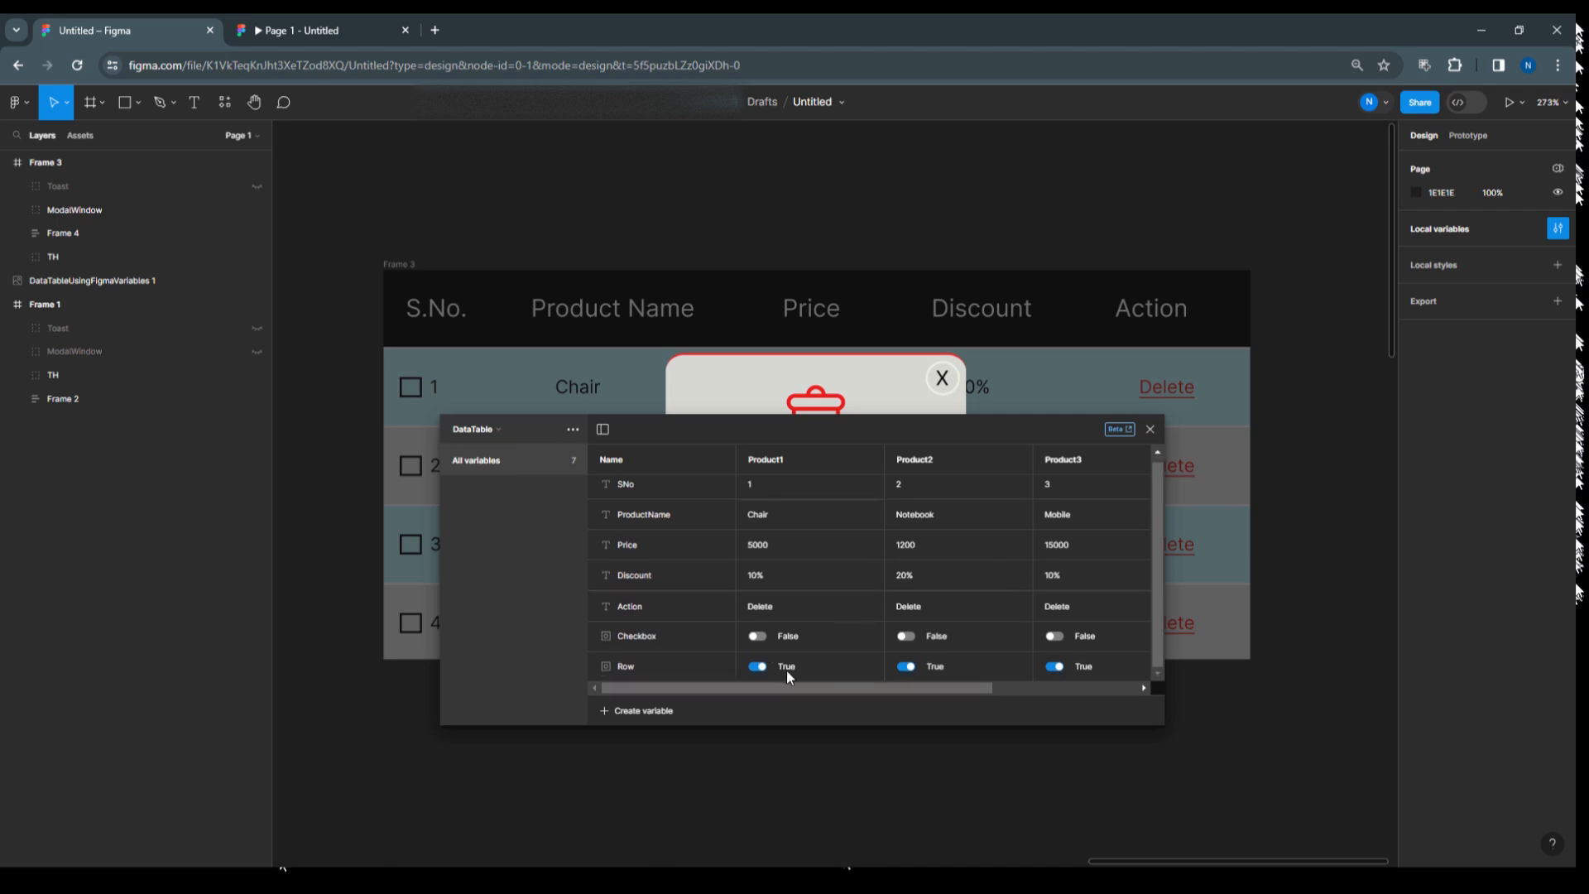
scroll(803, 488, up, 1)
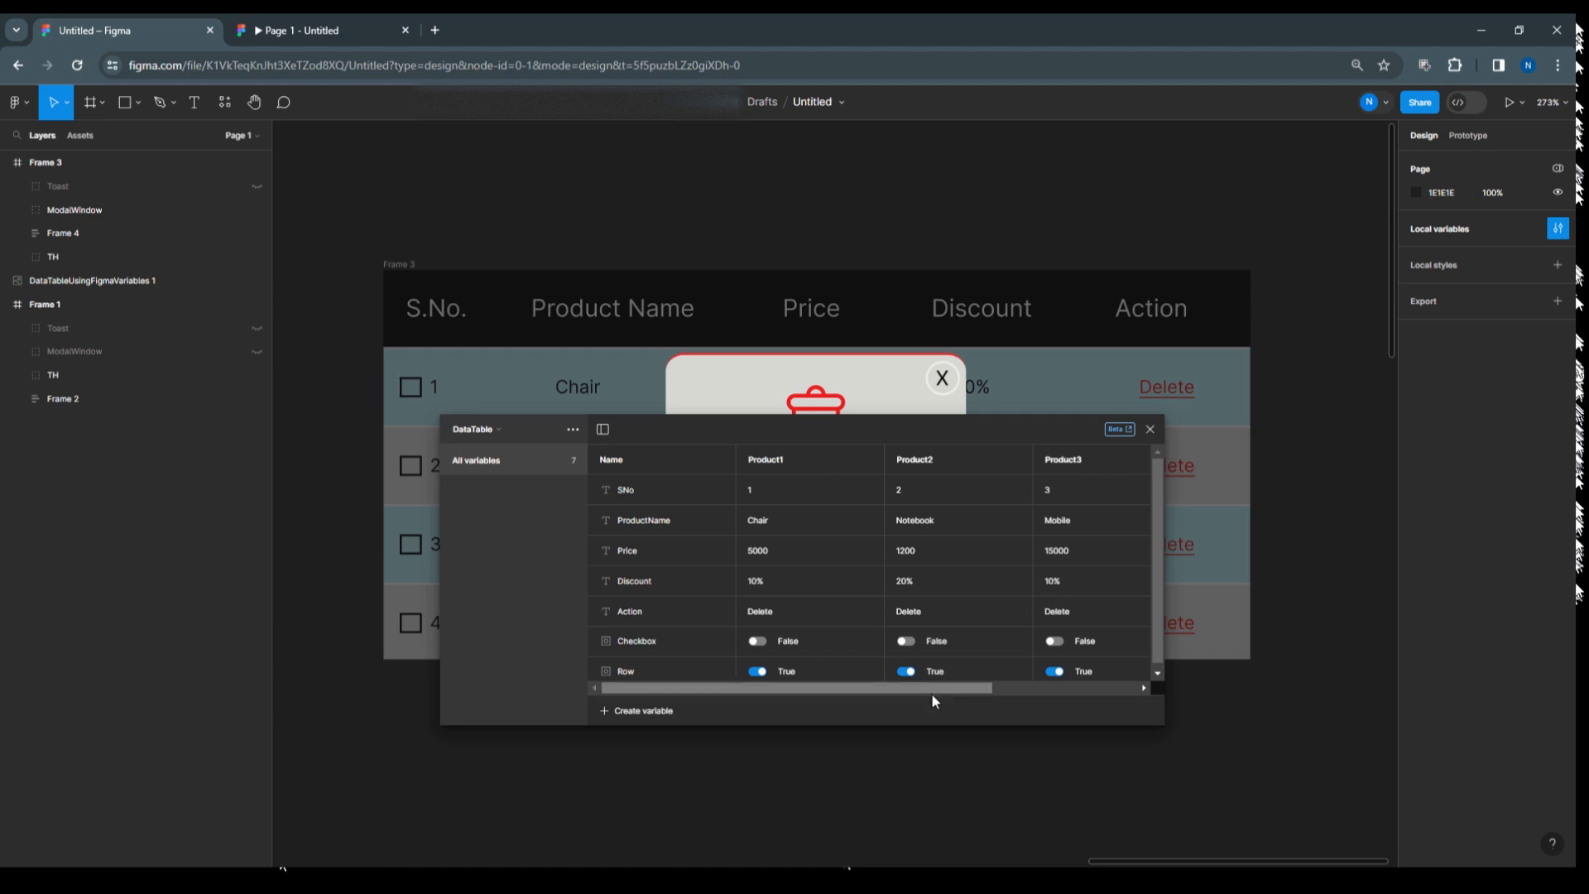
drag(931, 687, 783, 686)
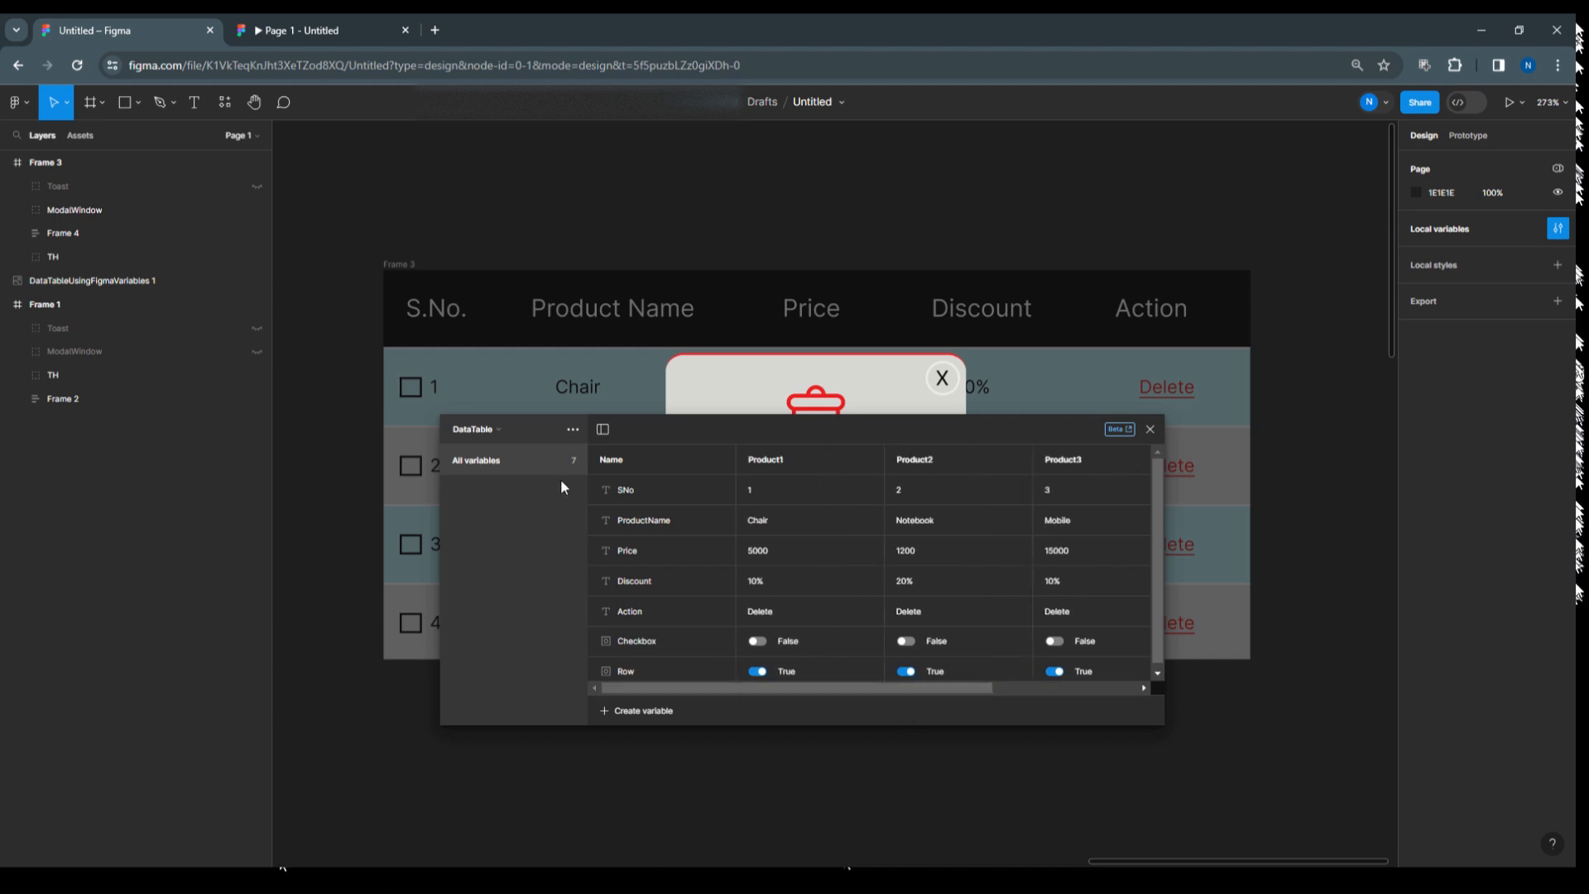
click(513, 425)
click(514, 412)
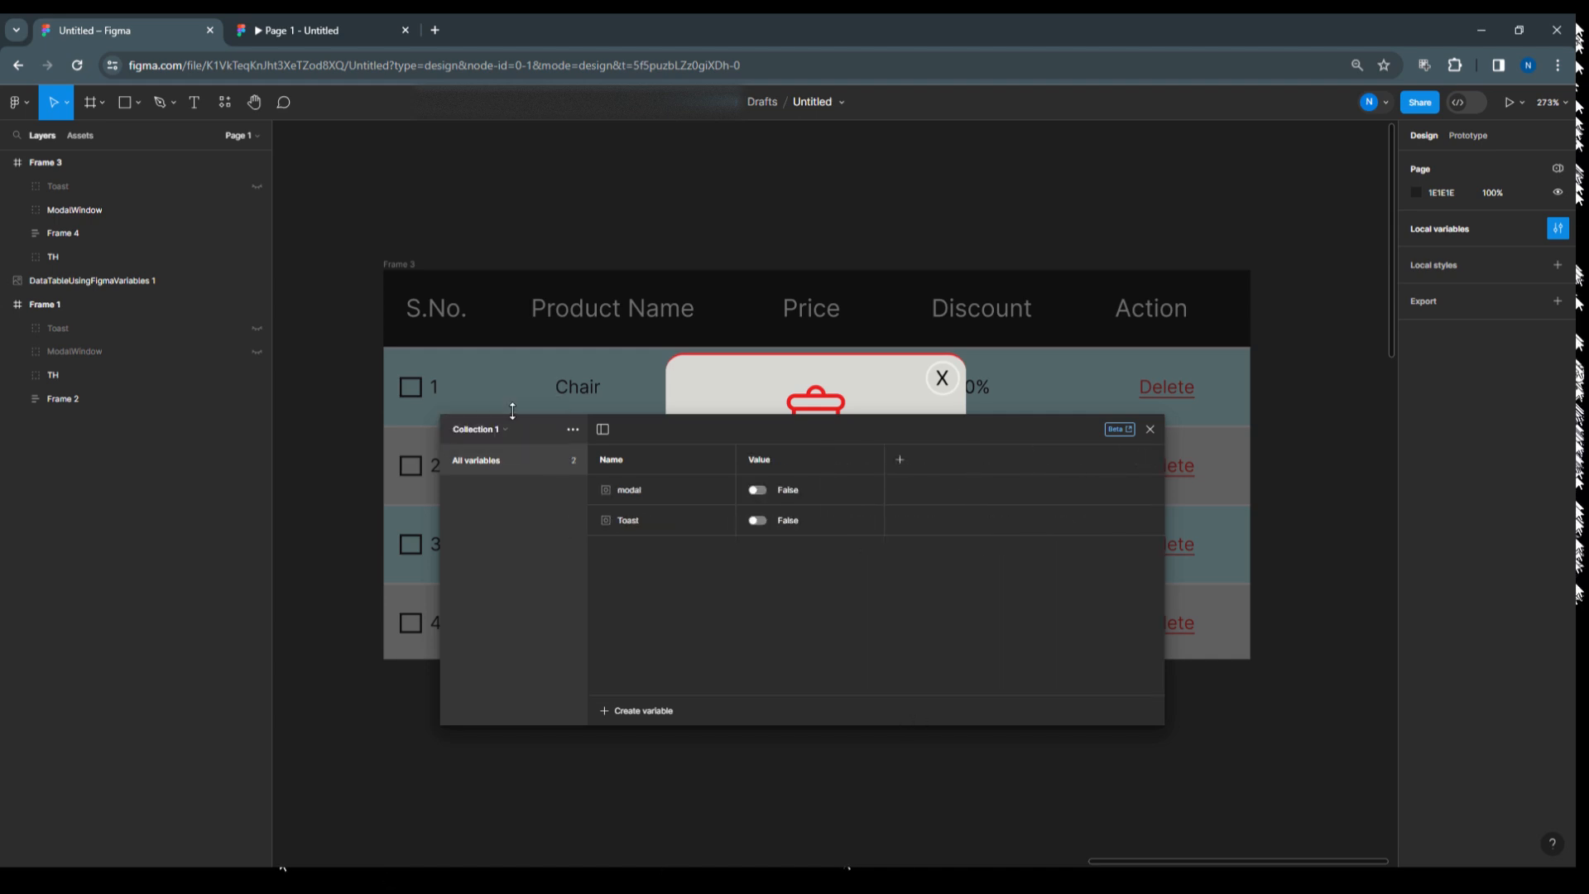
drag(818, 425, 832, 524)
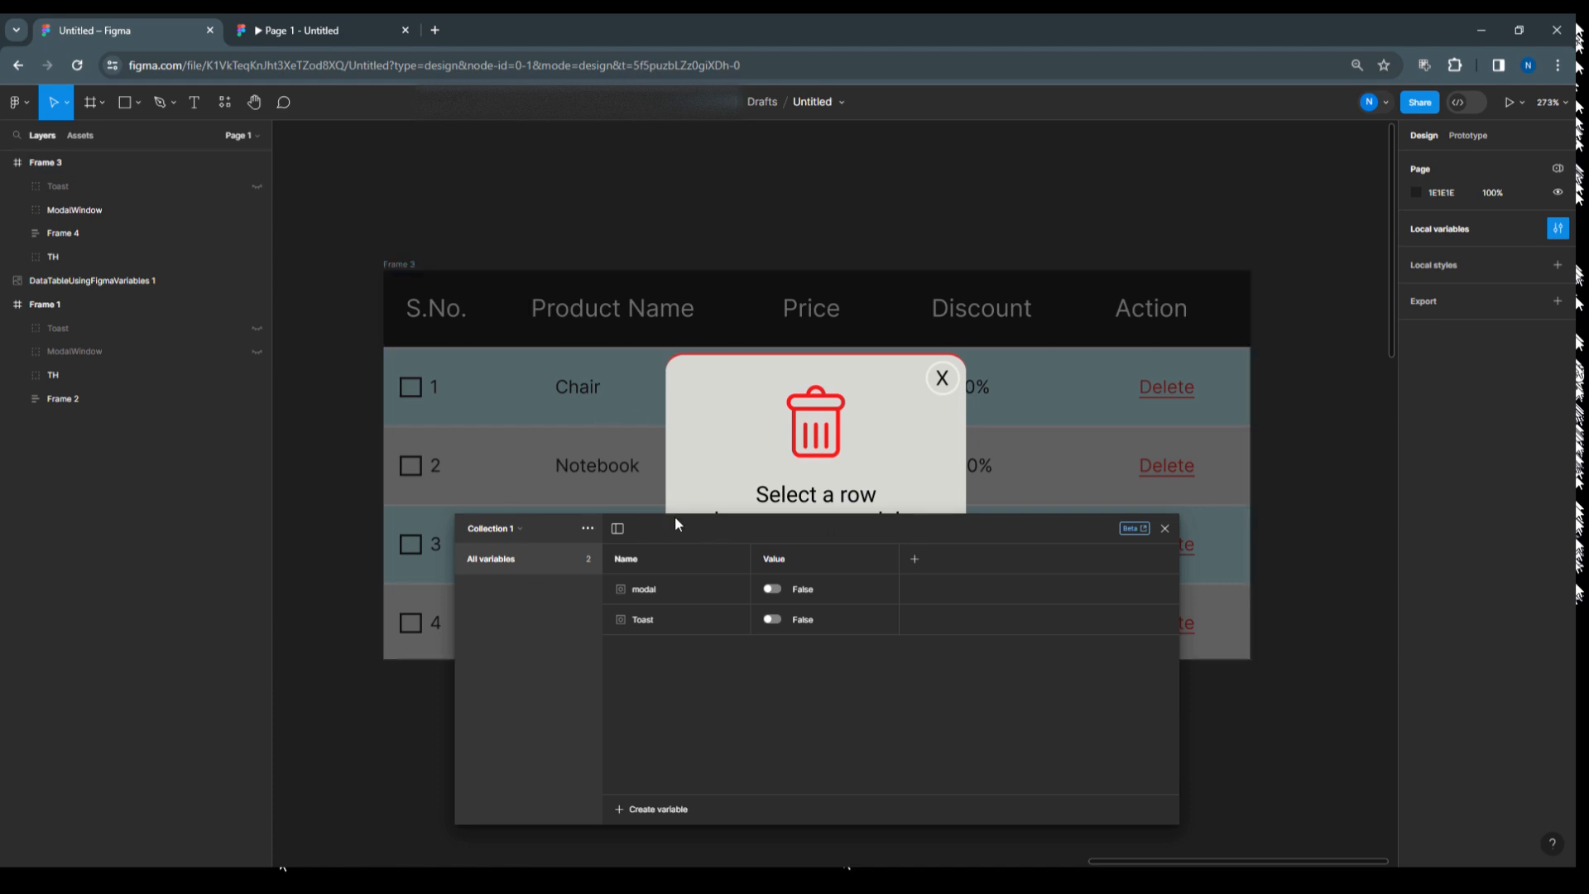
click(1165, 529)
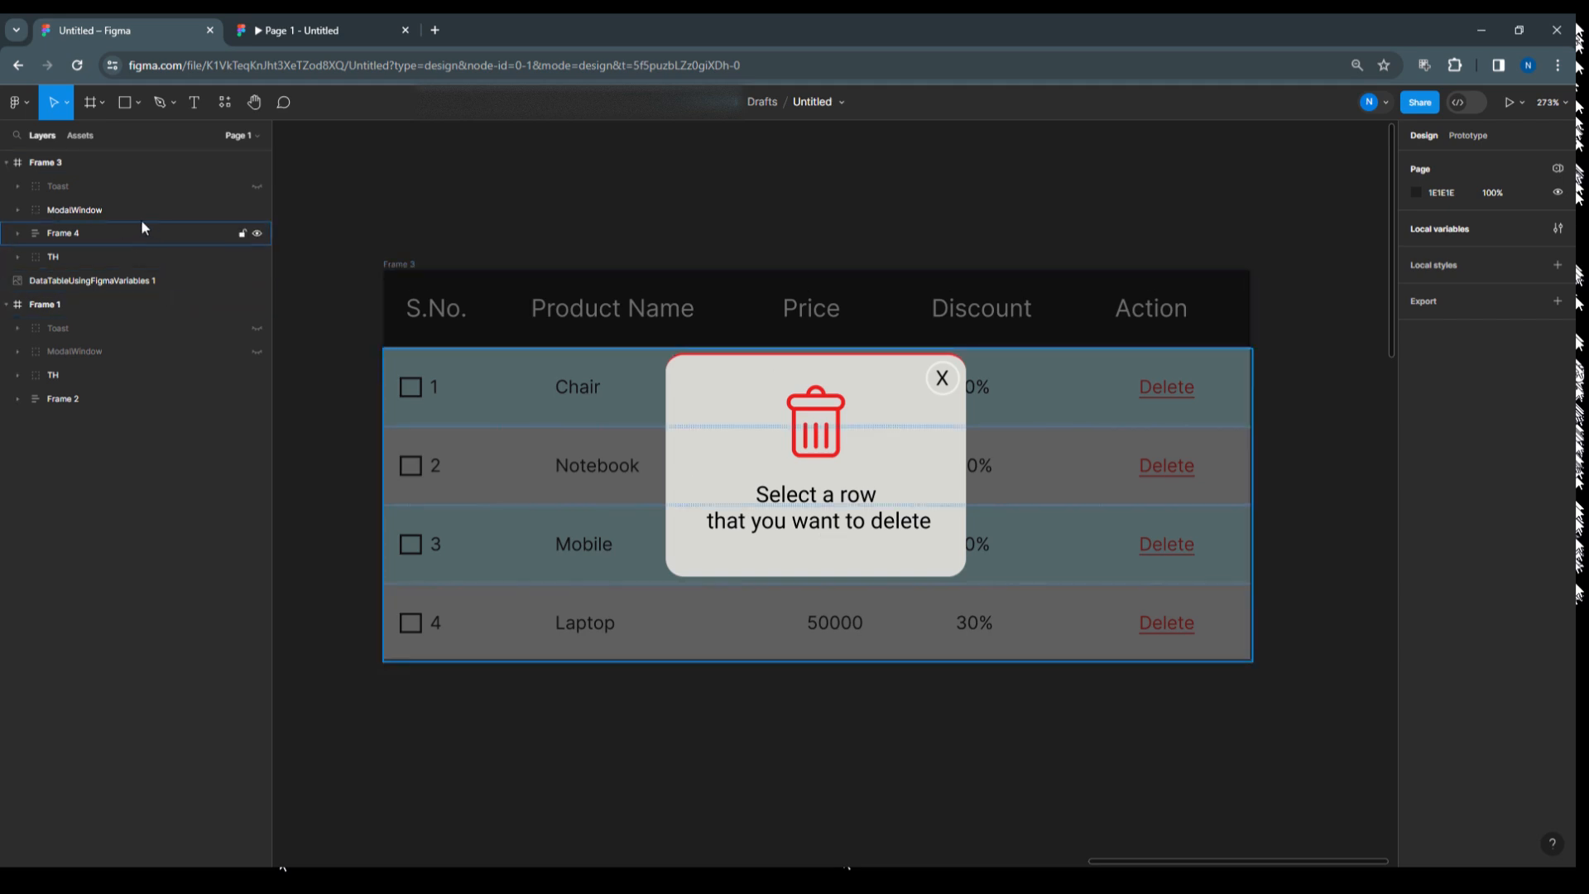
Bind the visibility of the ModalWindow group in Frame 3 to the modal variable from Collection 1.
click(93, 210)
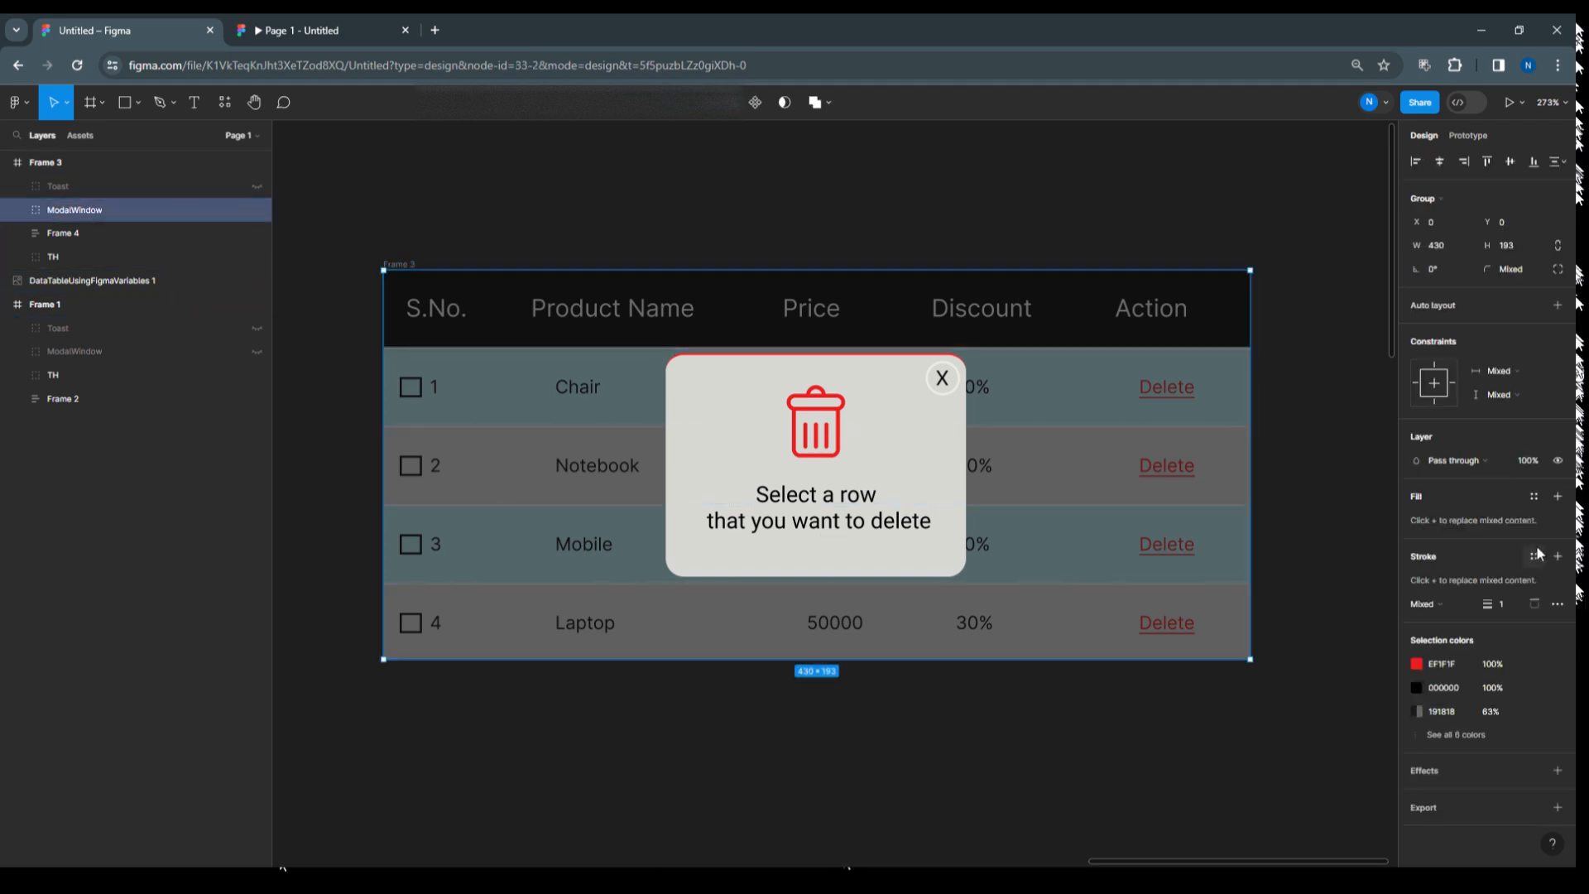
click(1558, 461)
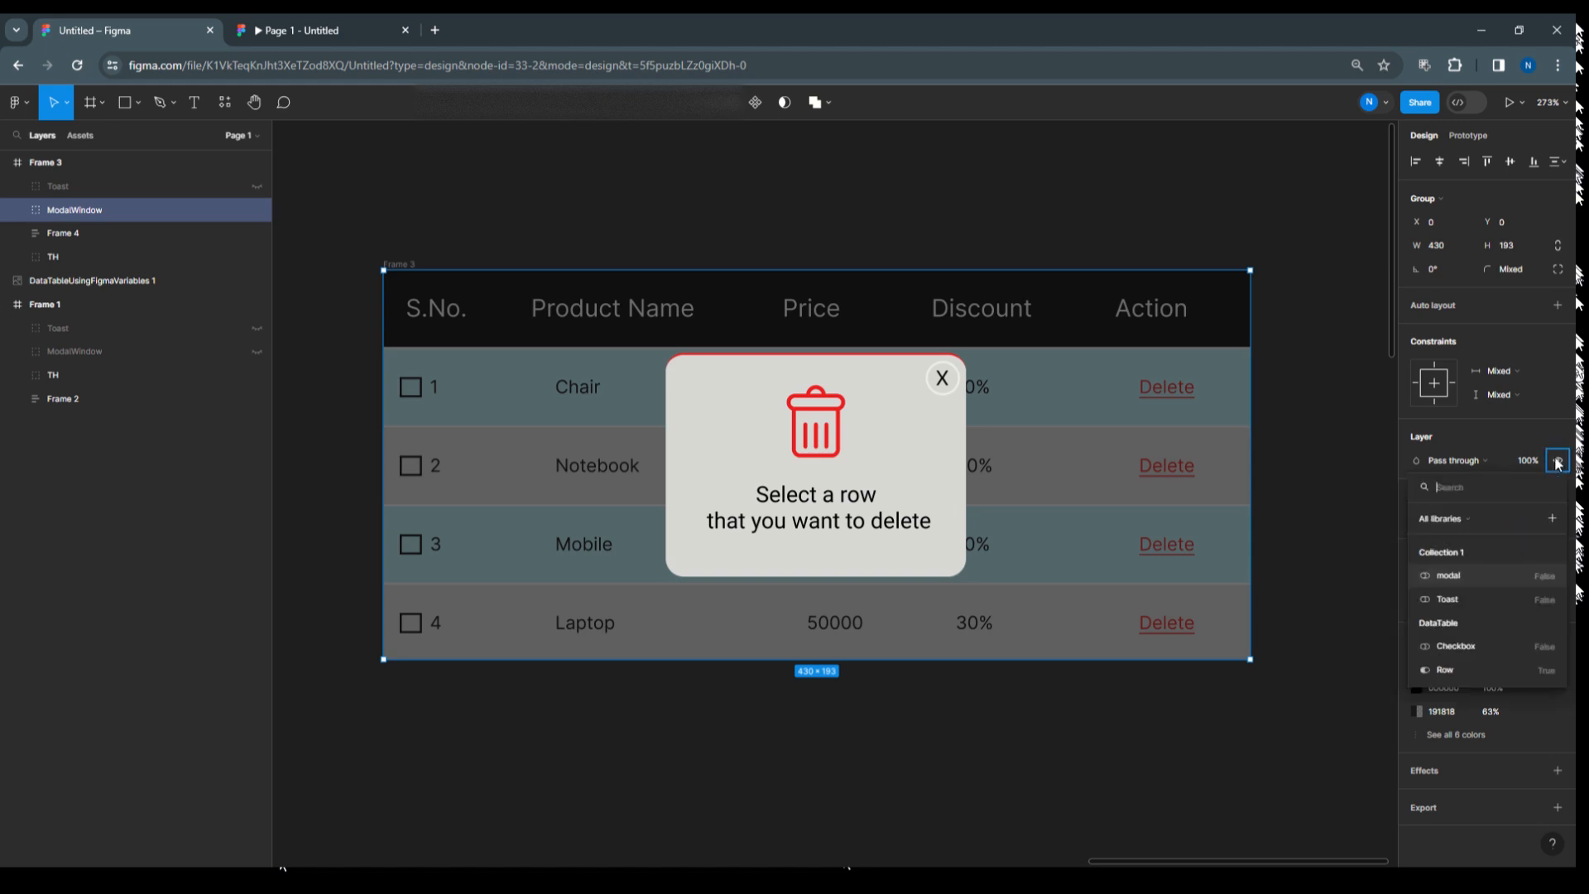
click(1462, 573)
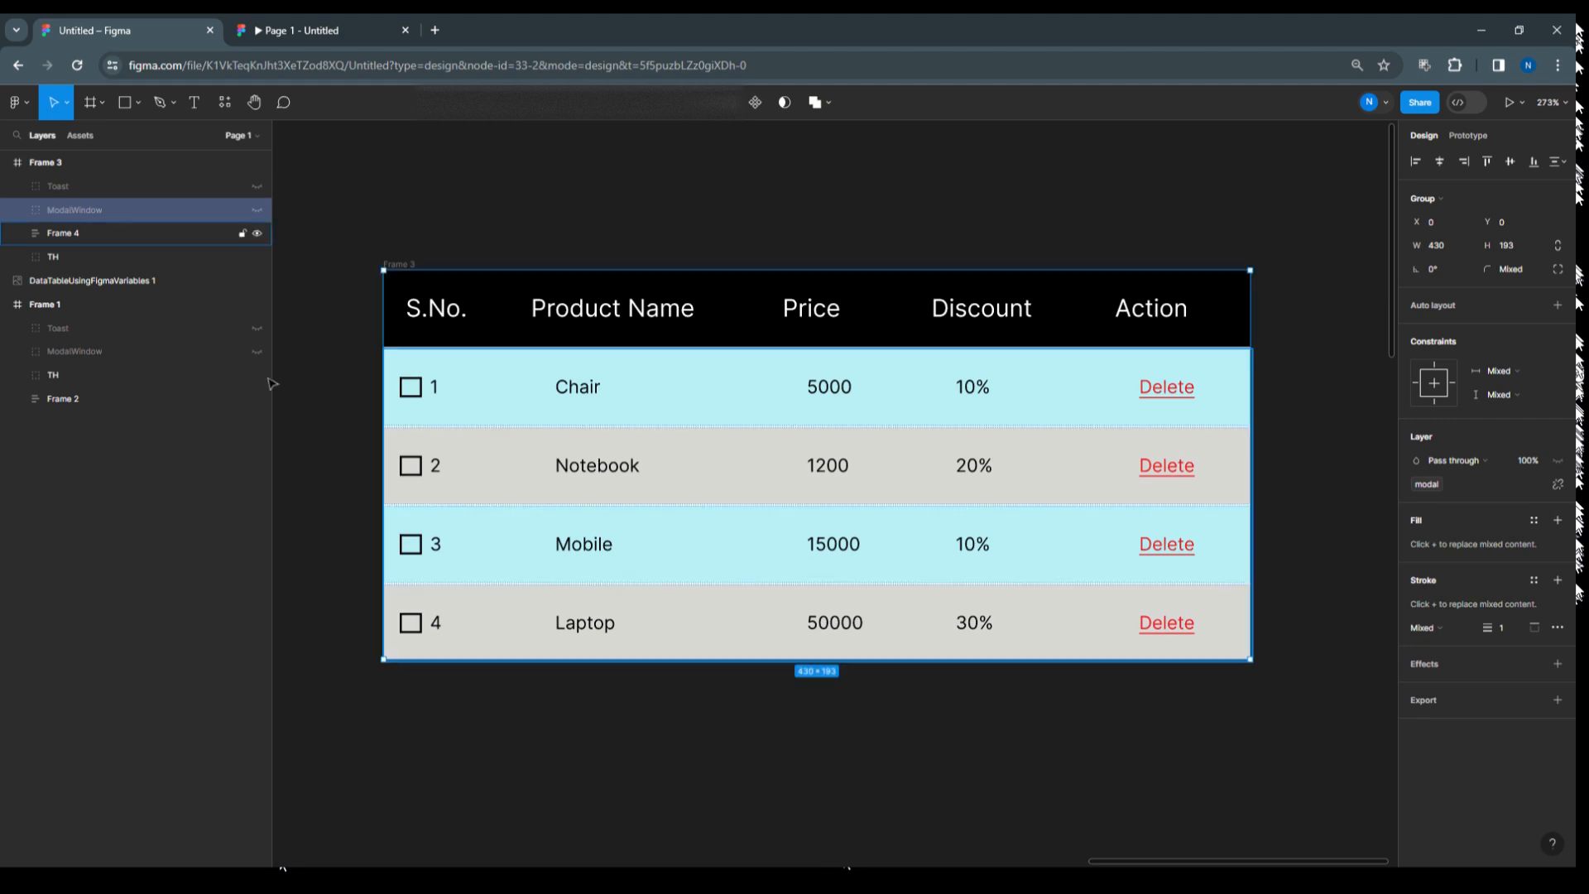
Show the Toast group in Frame 3 and bind its visibility to the Toast variable from Collection 1.
click(256, 187)
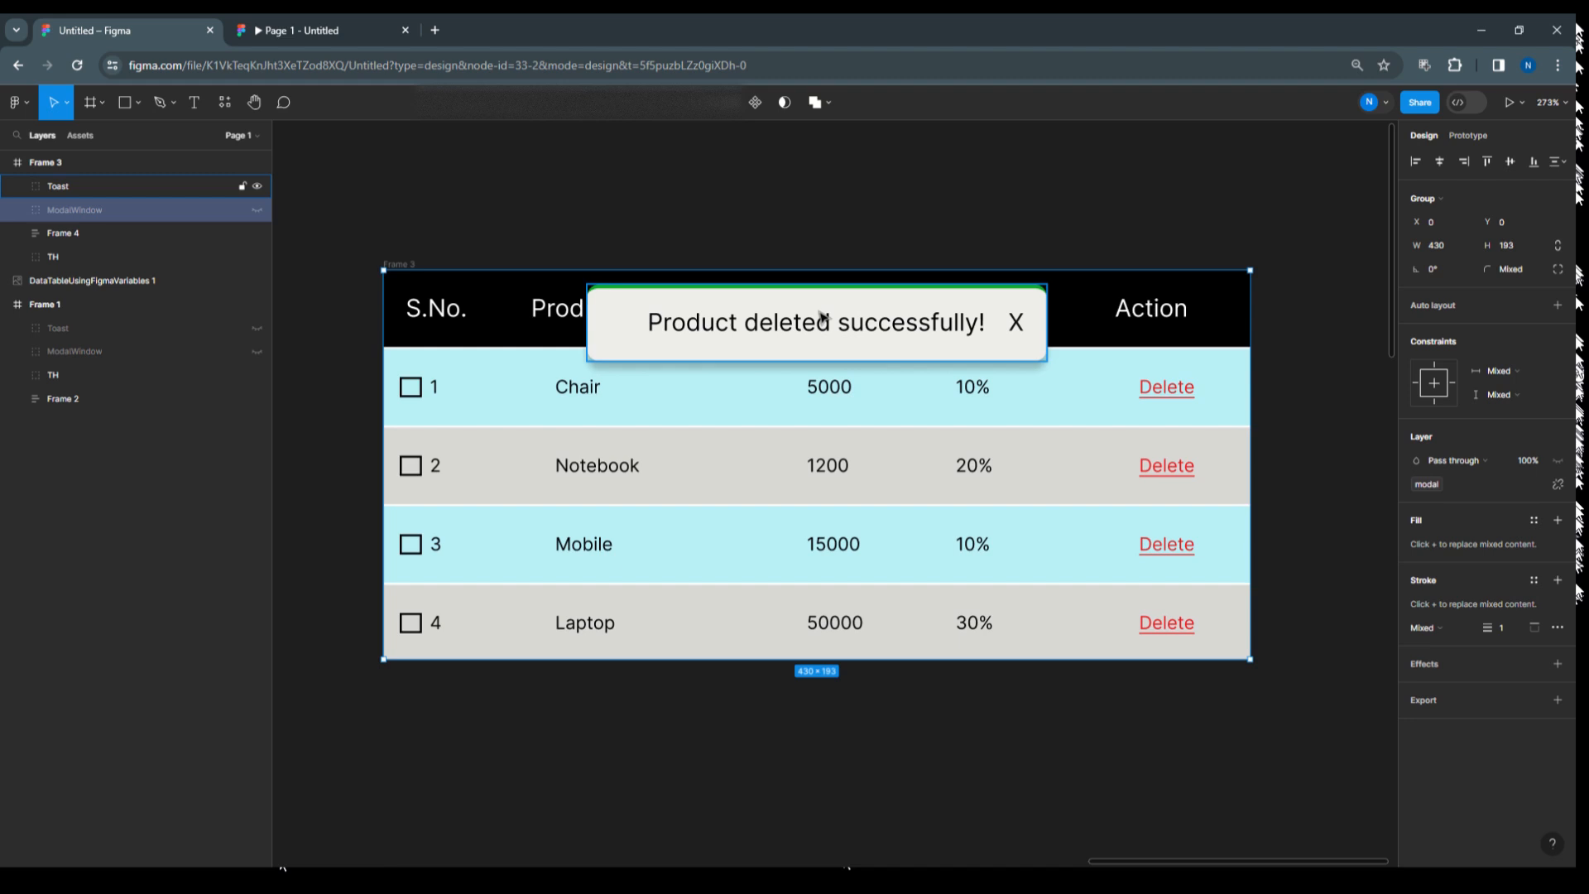
click(821, 316)
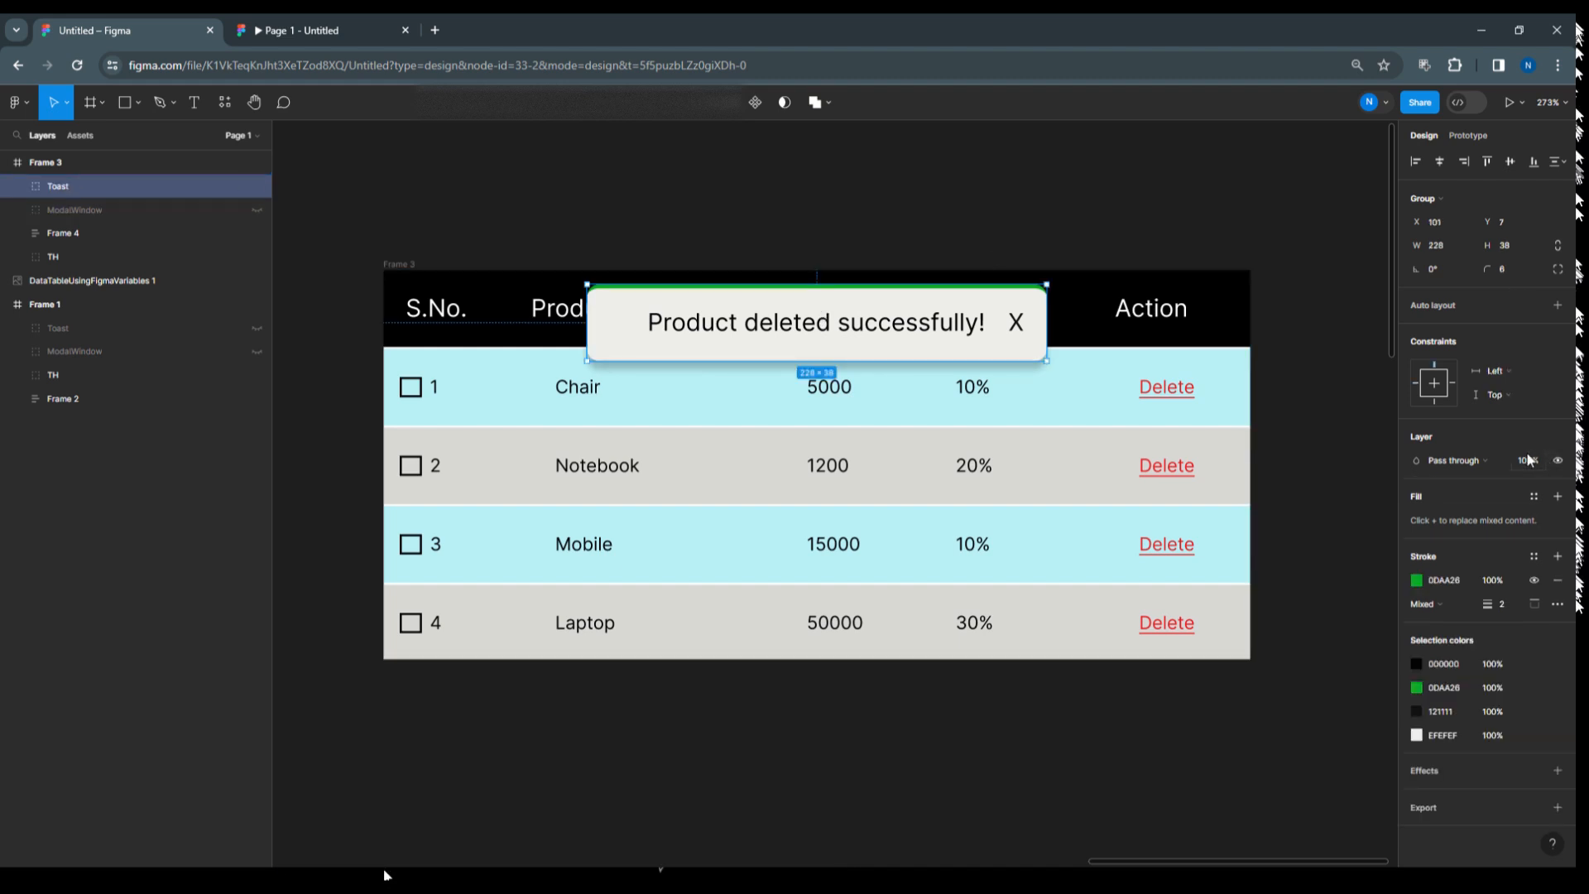
click(1557, 461)
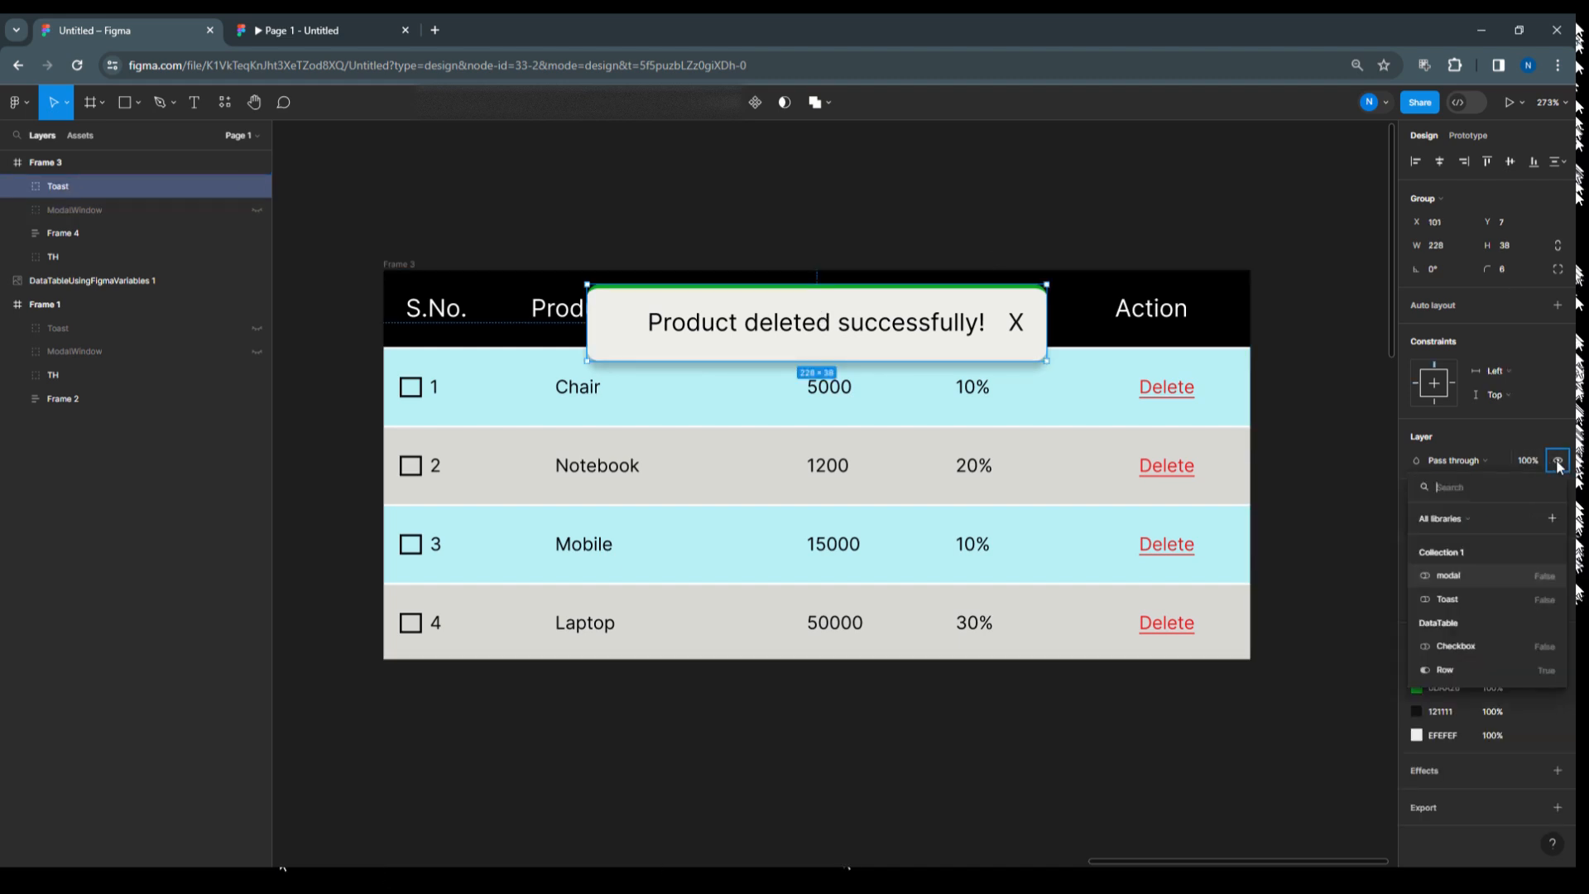
click(1490, 599)
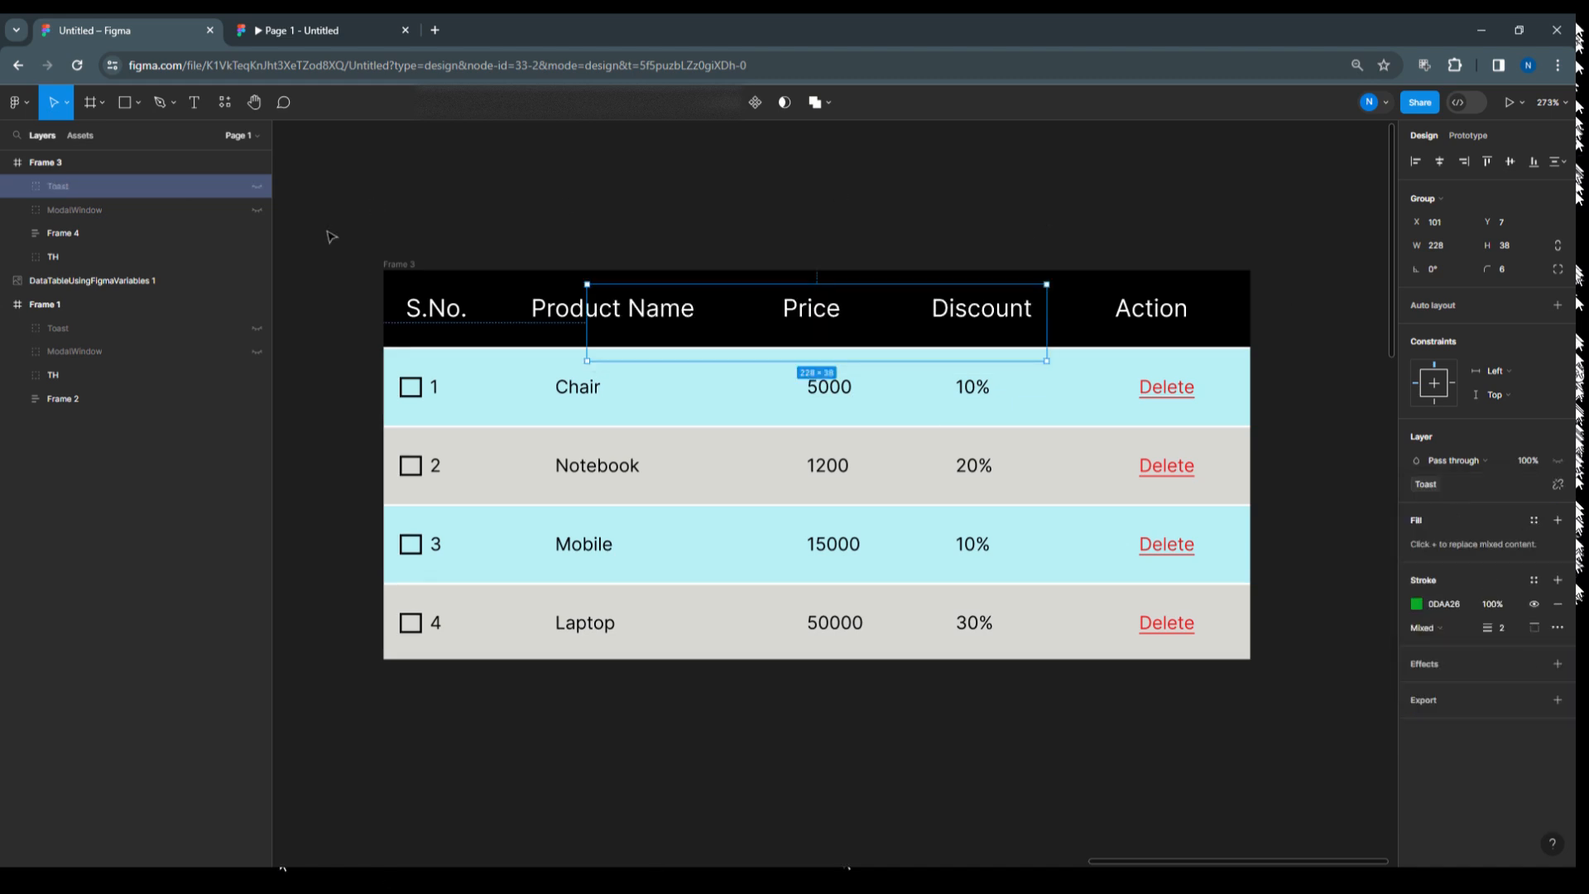
In the click conditional of Row1's Delete text, add an else action setting the Checkbox variable to false.
click(18, 234)
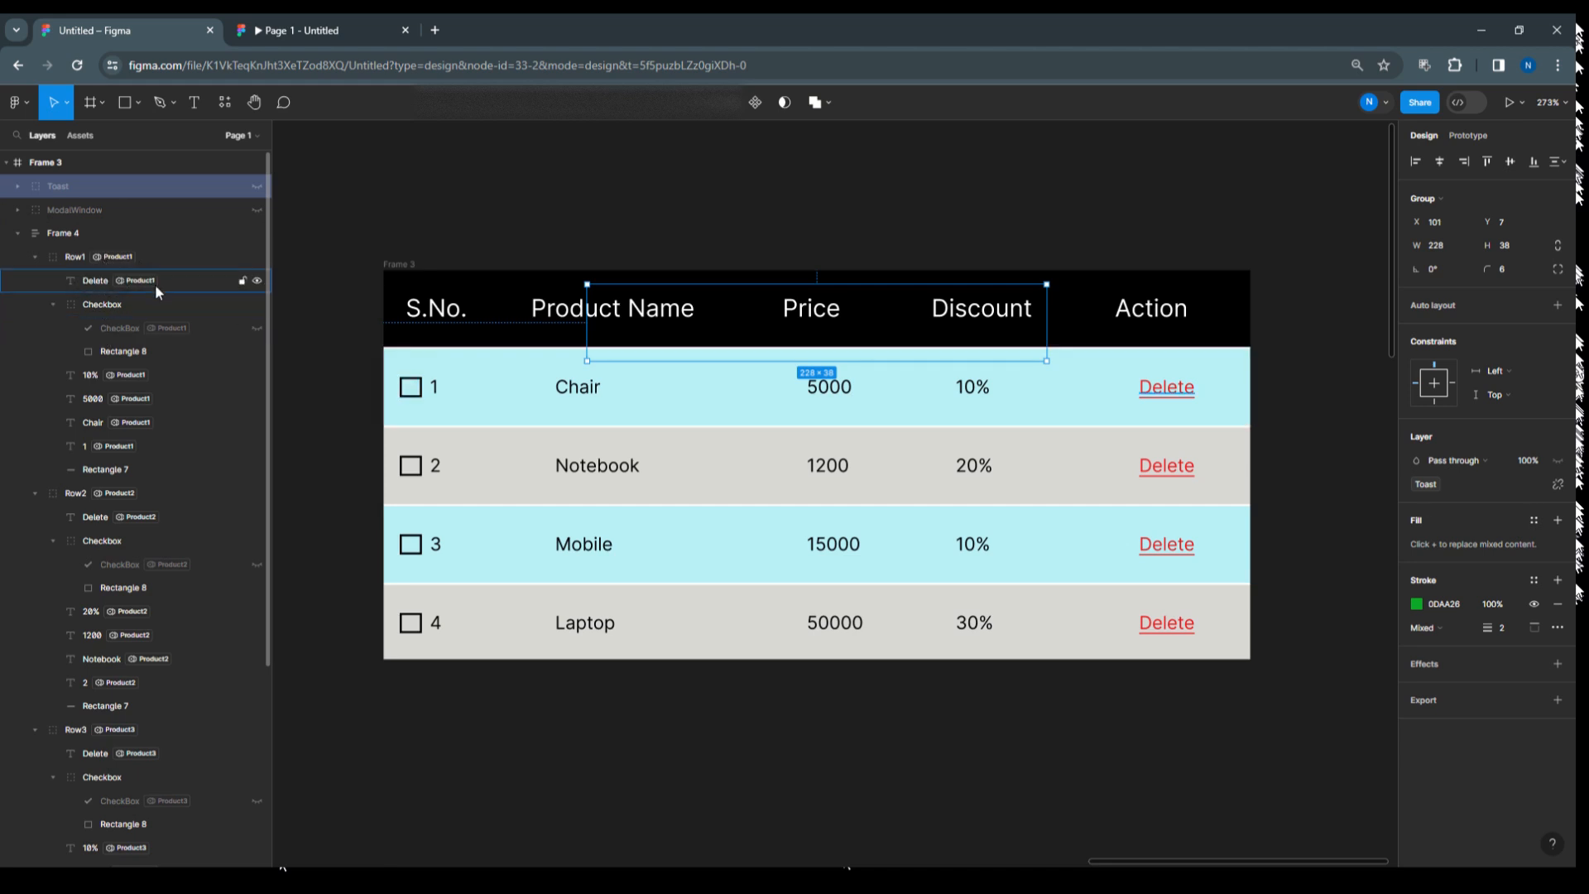
click(114, 286)
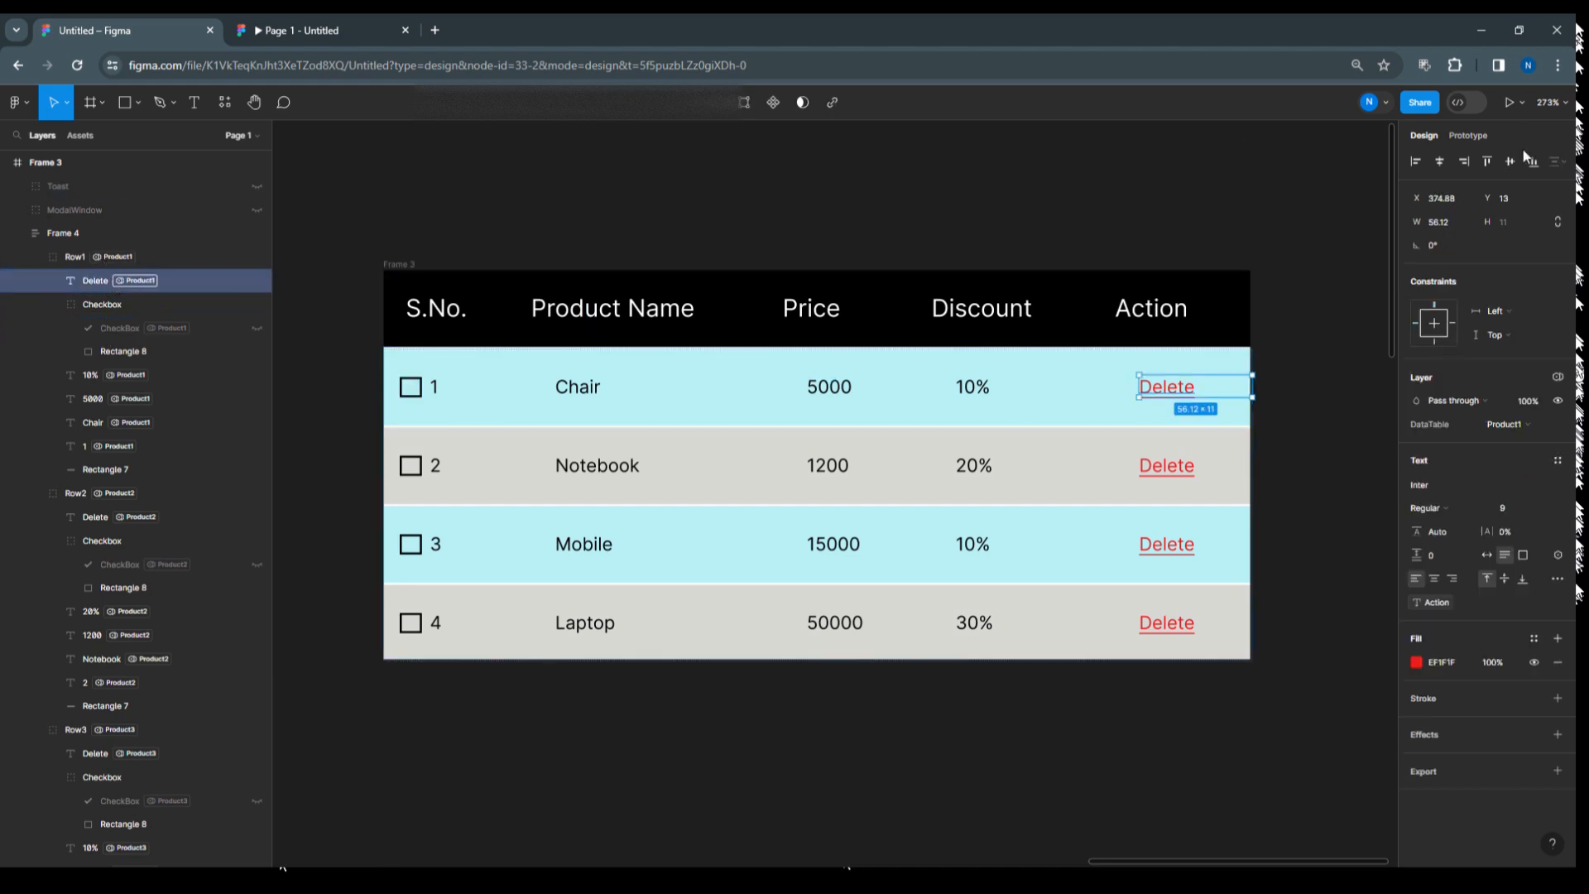
click(1468, 136)
click(1417, 193)
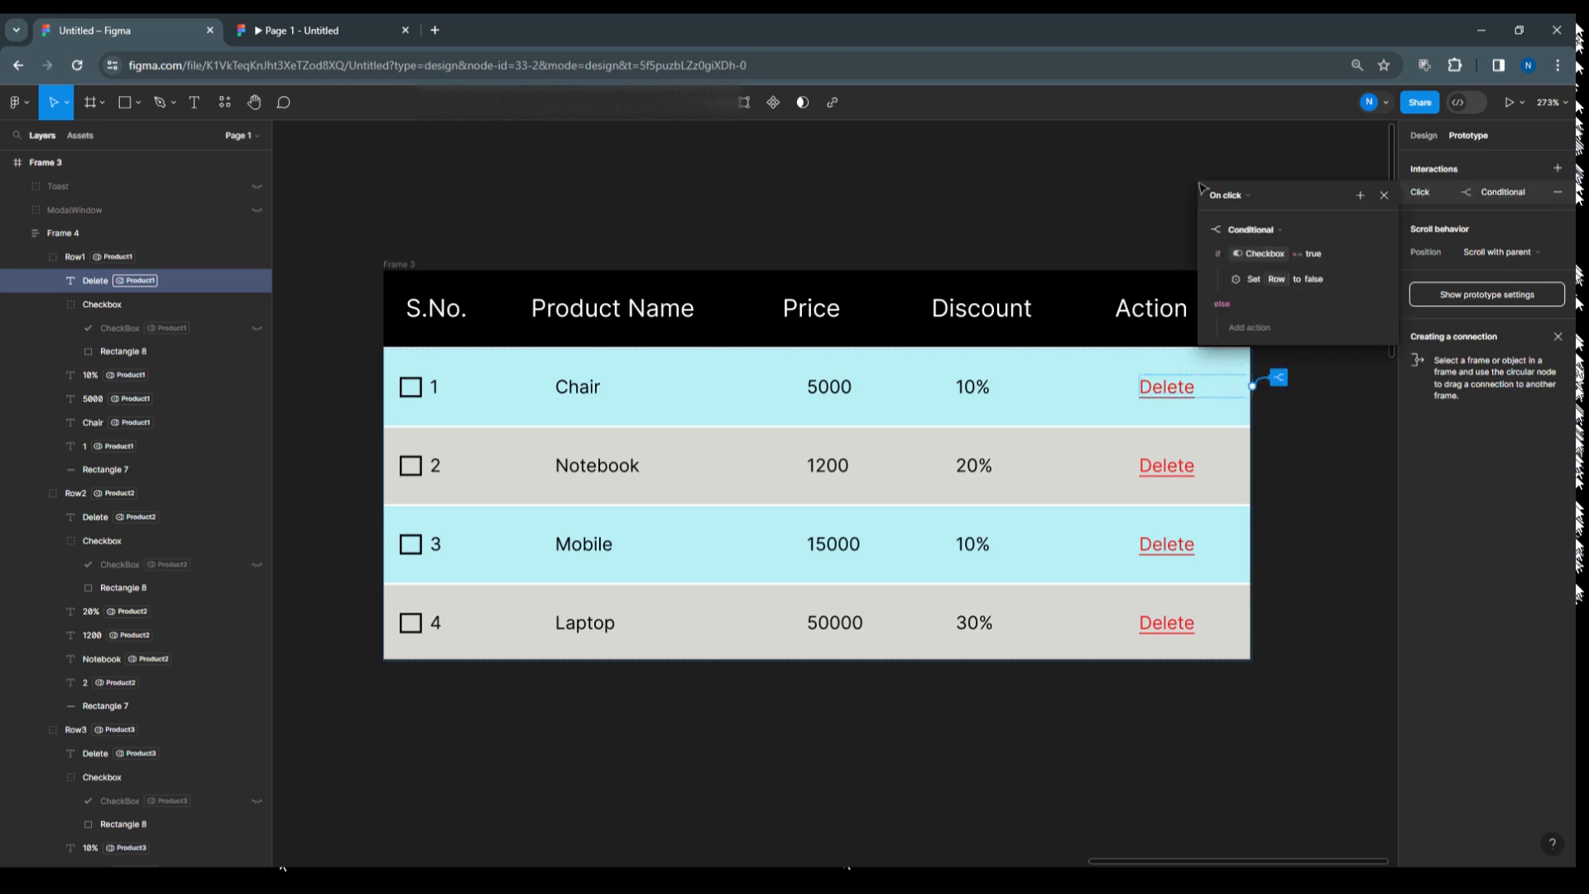
drag(1272, 198, 625, 164)
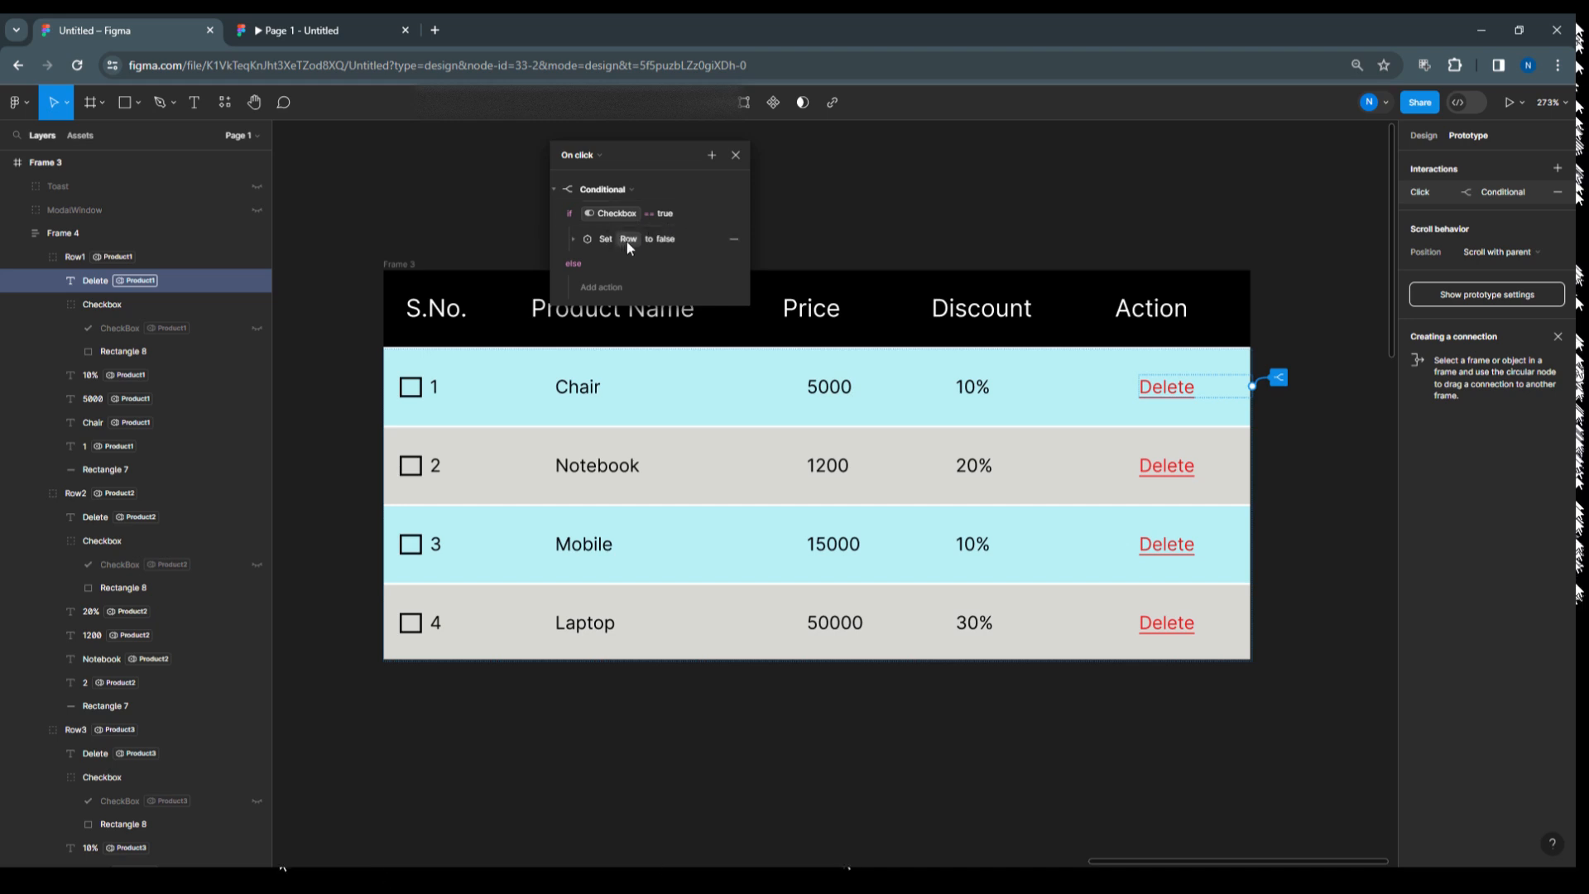
click(618, 288)
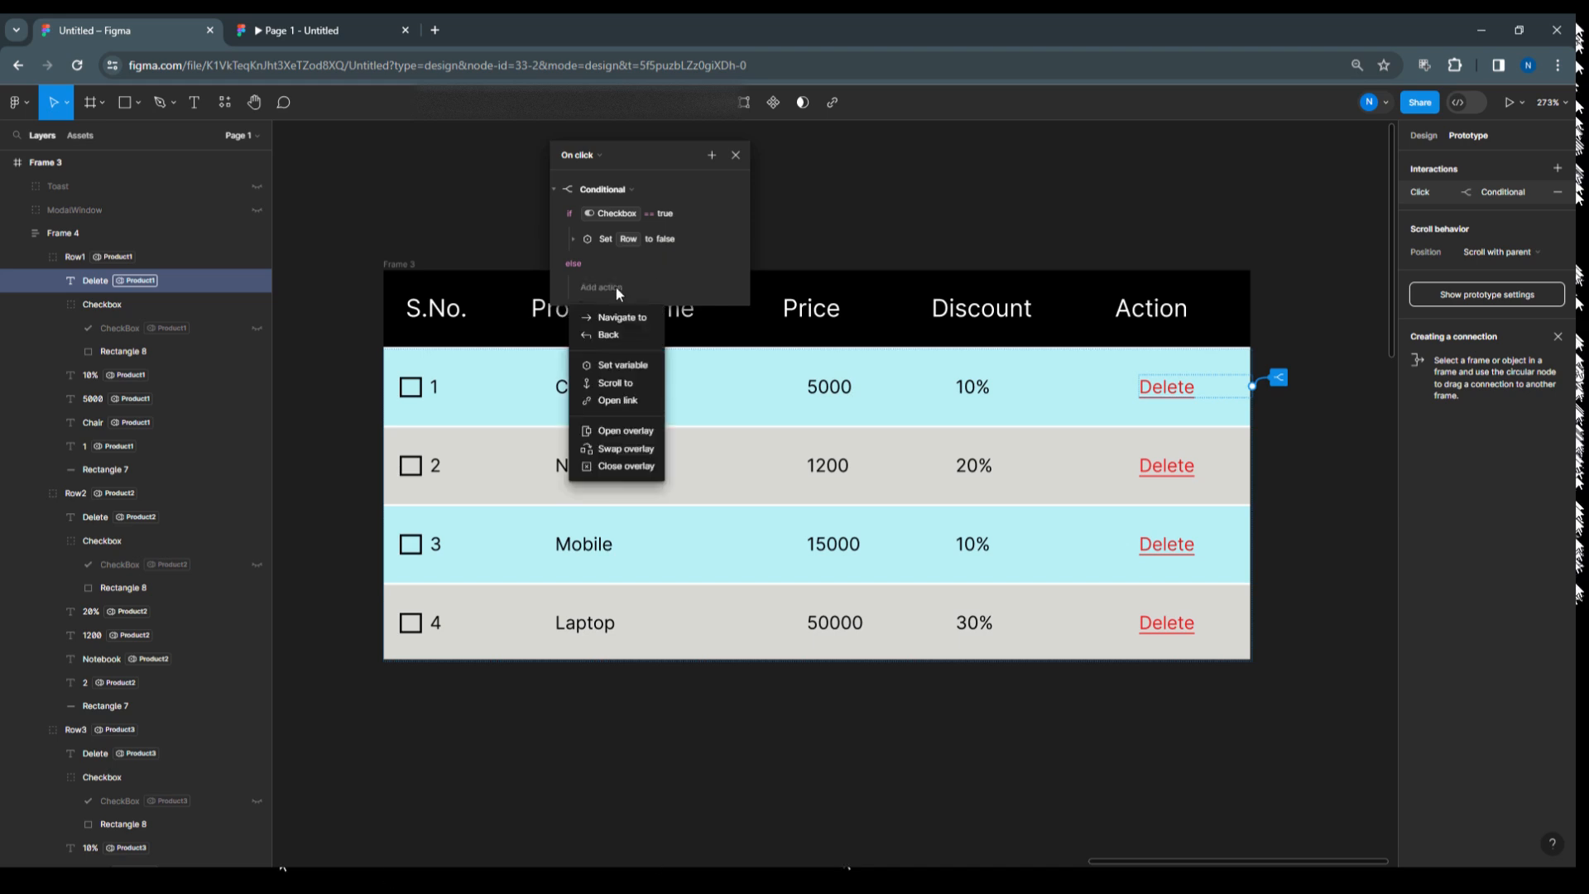
click(604, 363)
scroll(613, 514, down, 2)
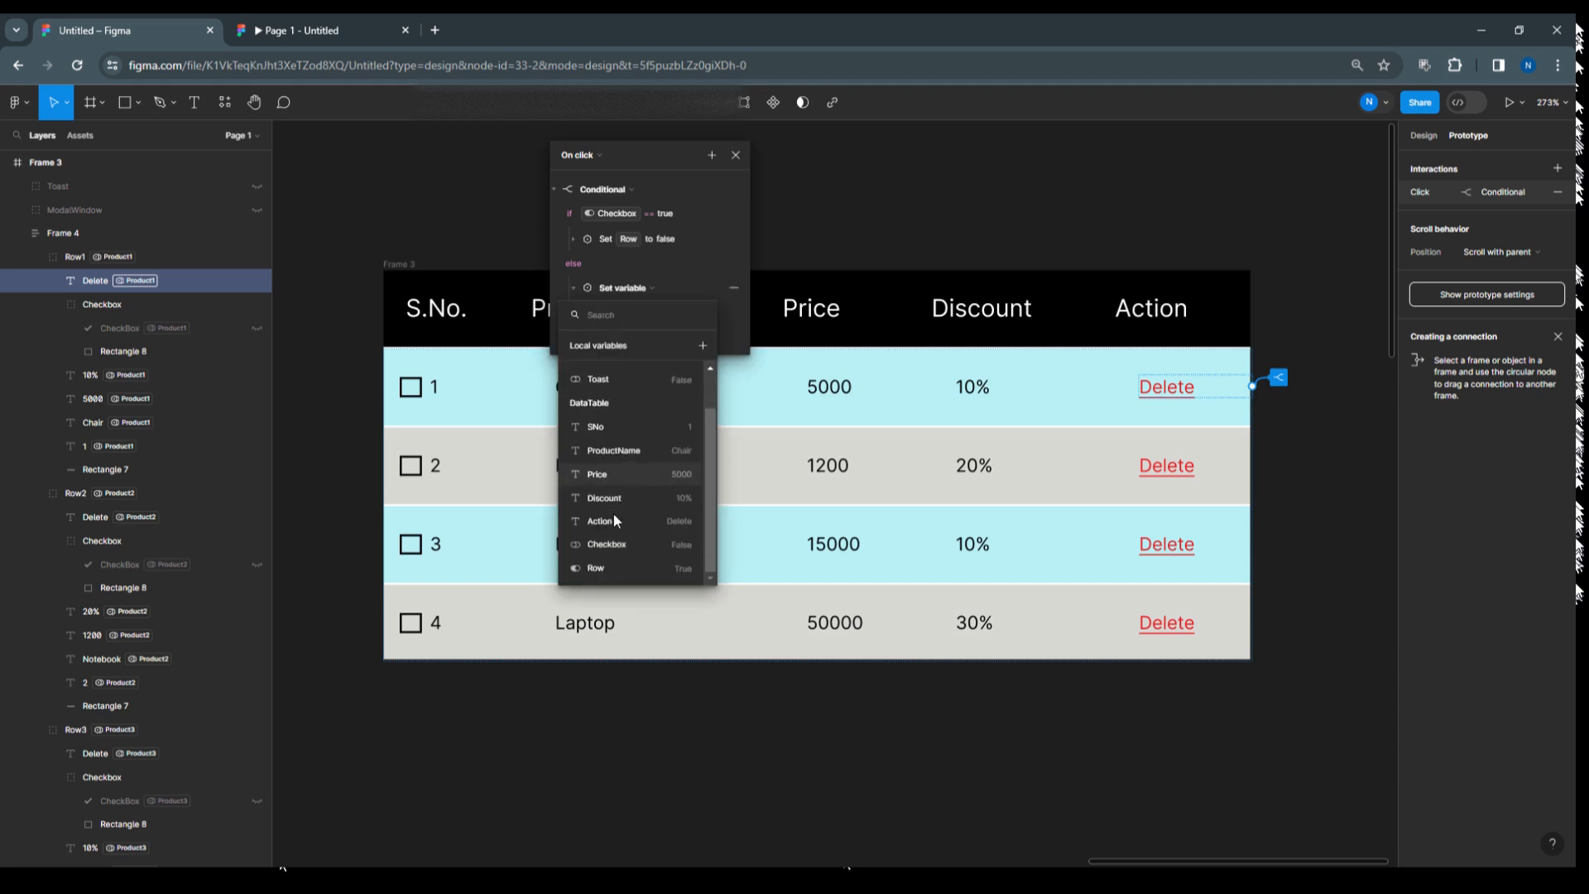
click(624, 544)
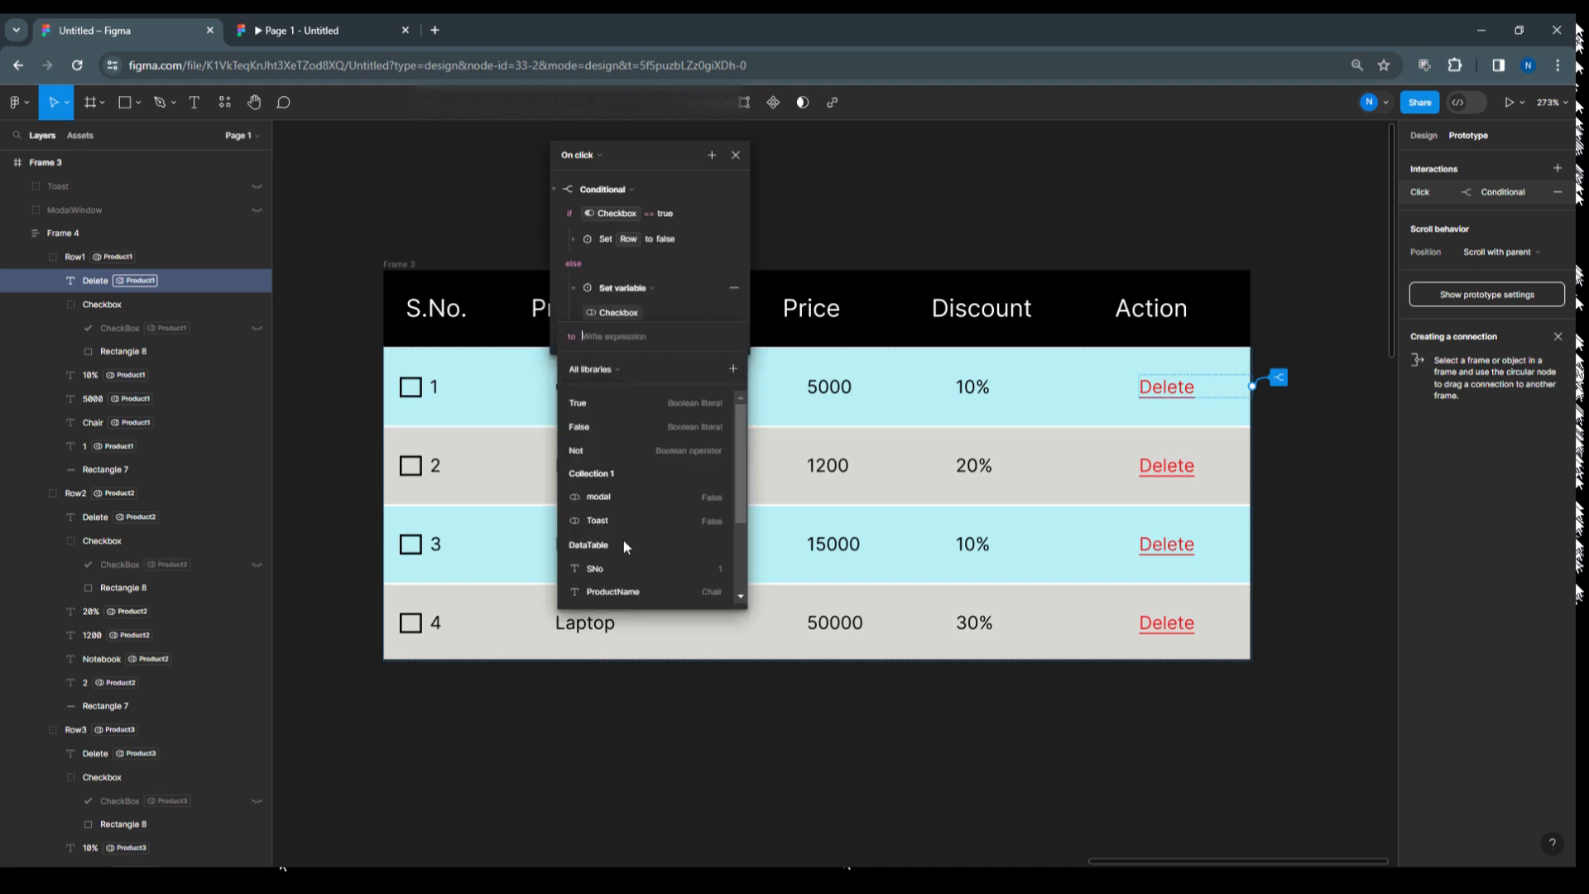
click(604, 427)
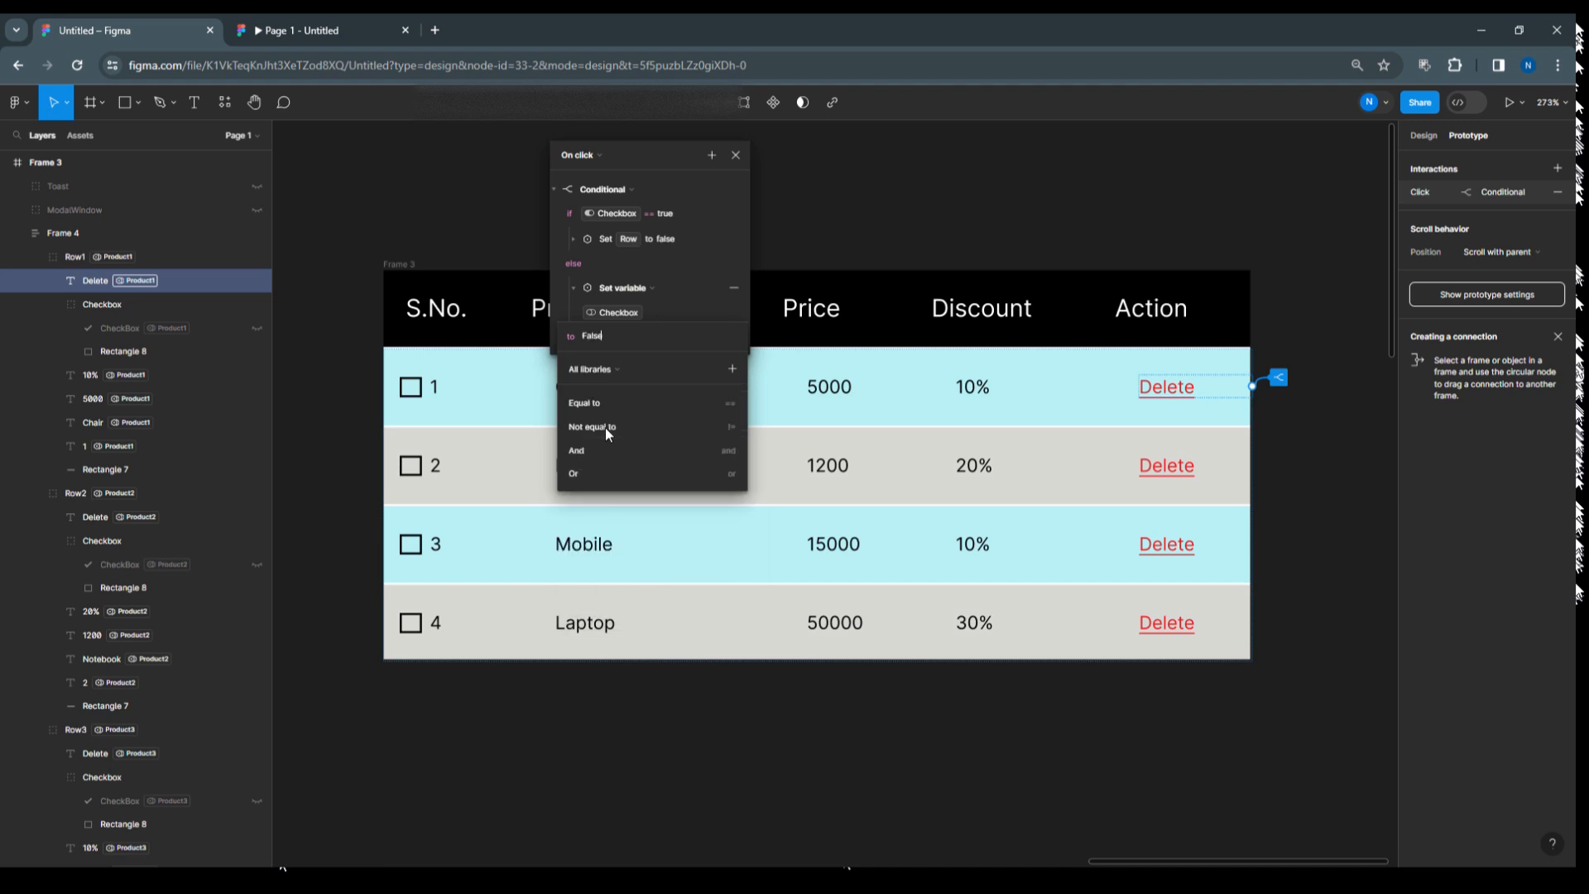
click(670, 299)
scroll(675, 308, down, 2)
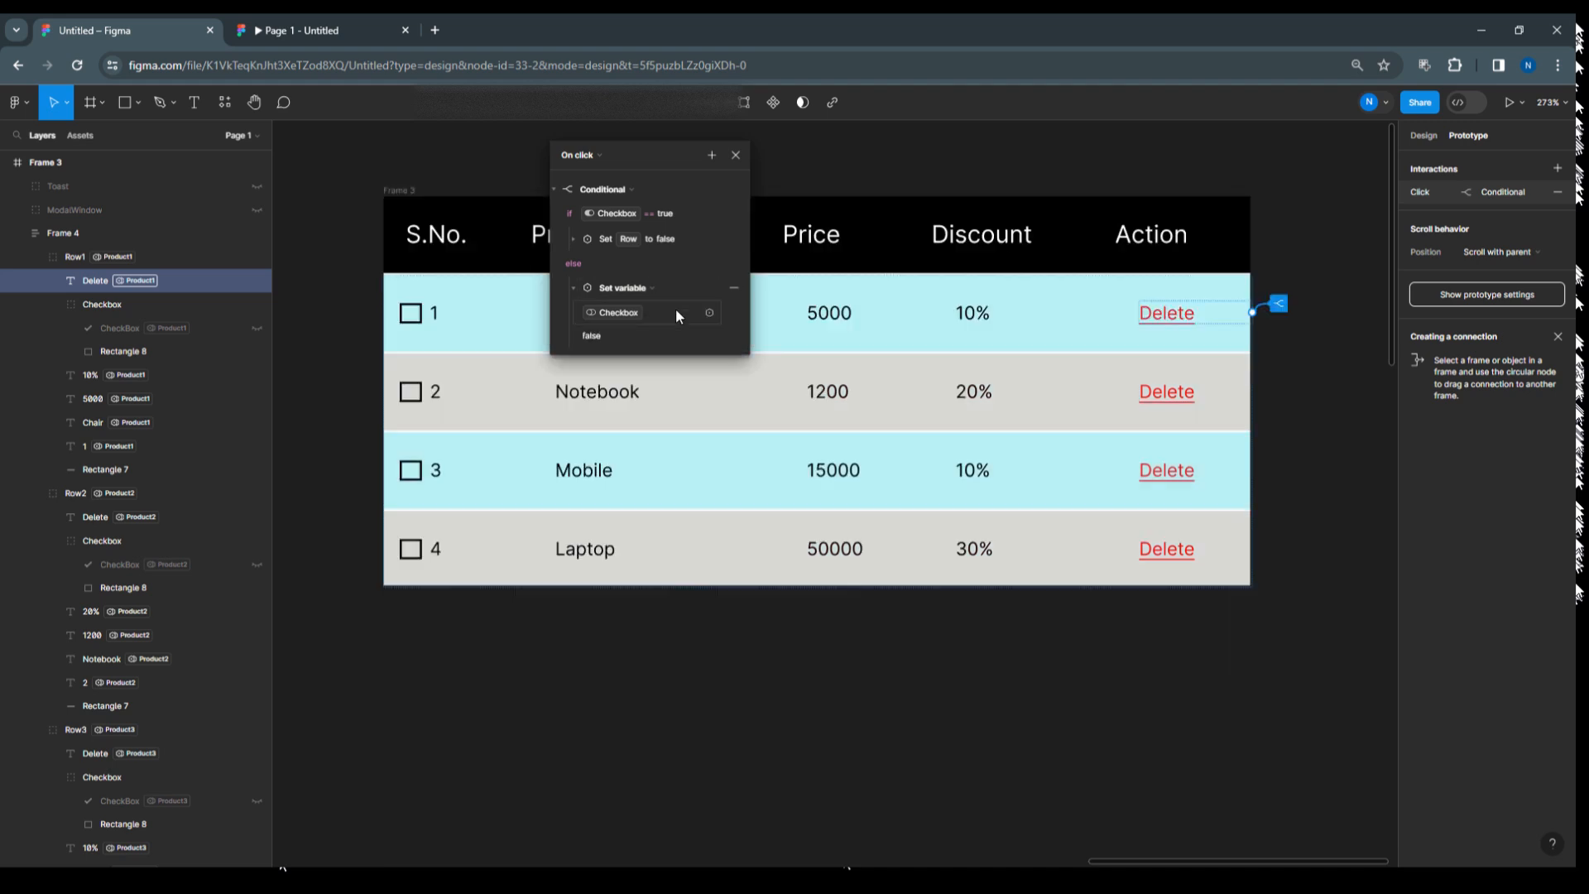
scroll(675, 308, up, 1)
Add a second else action to the Delete conditional that sets the modal variable to true.
click(730, 264)
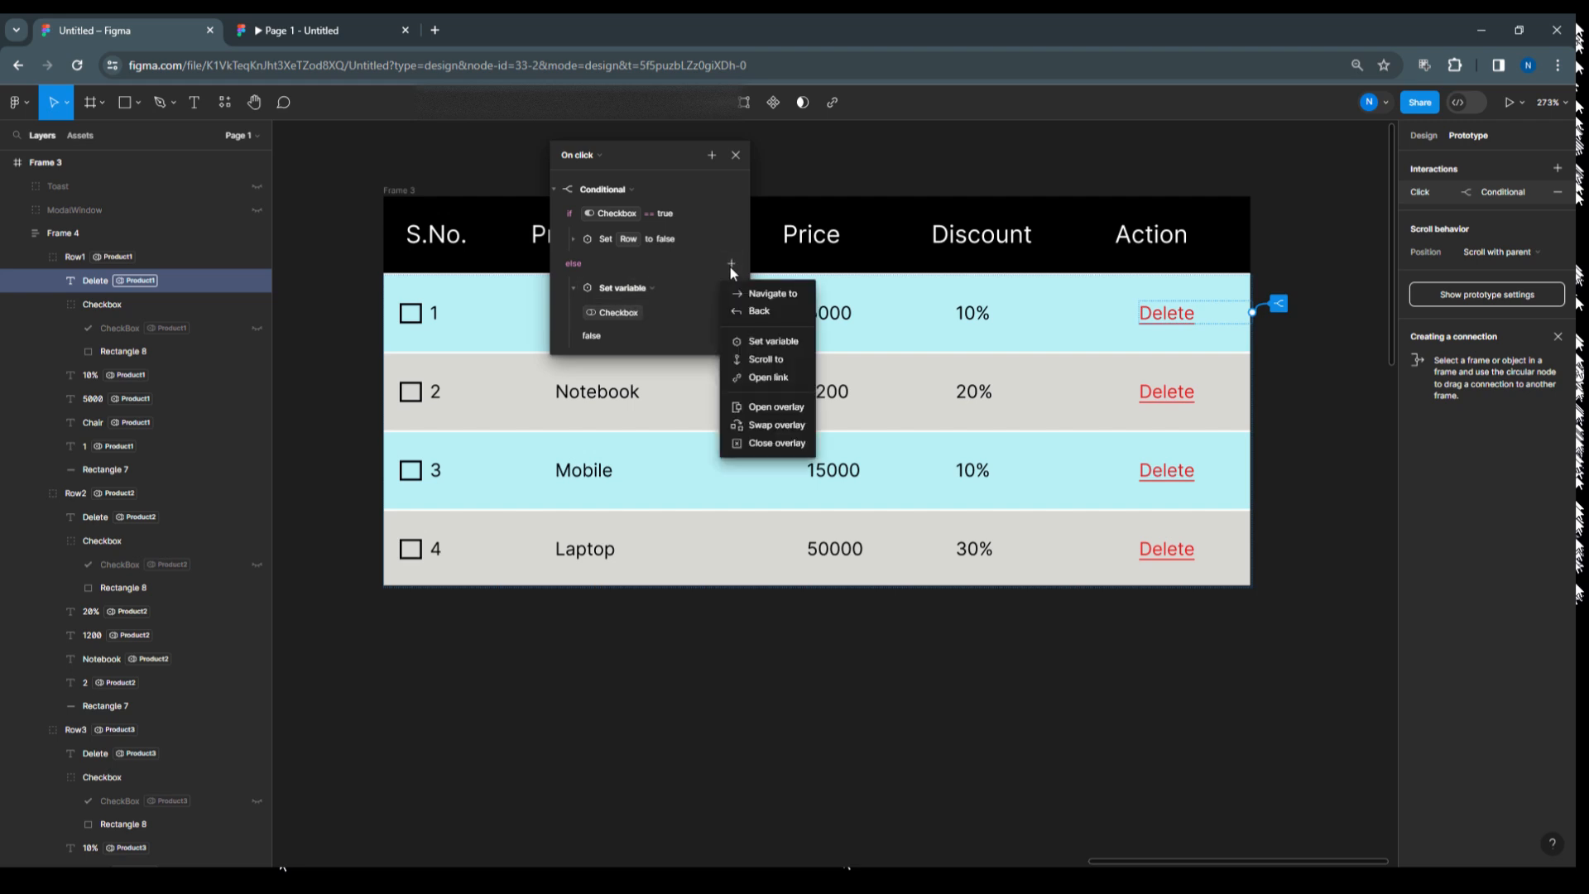
click(750, 341)
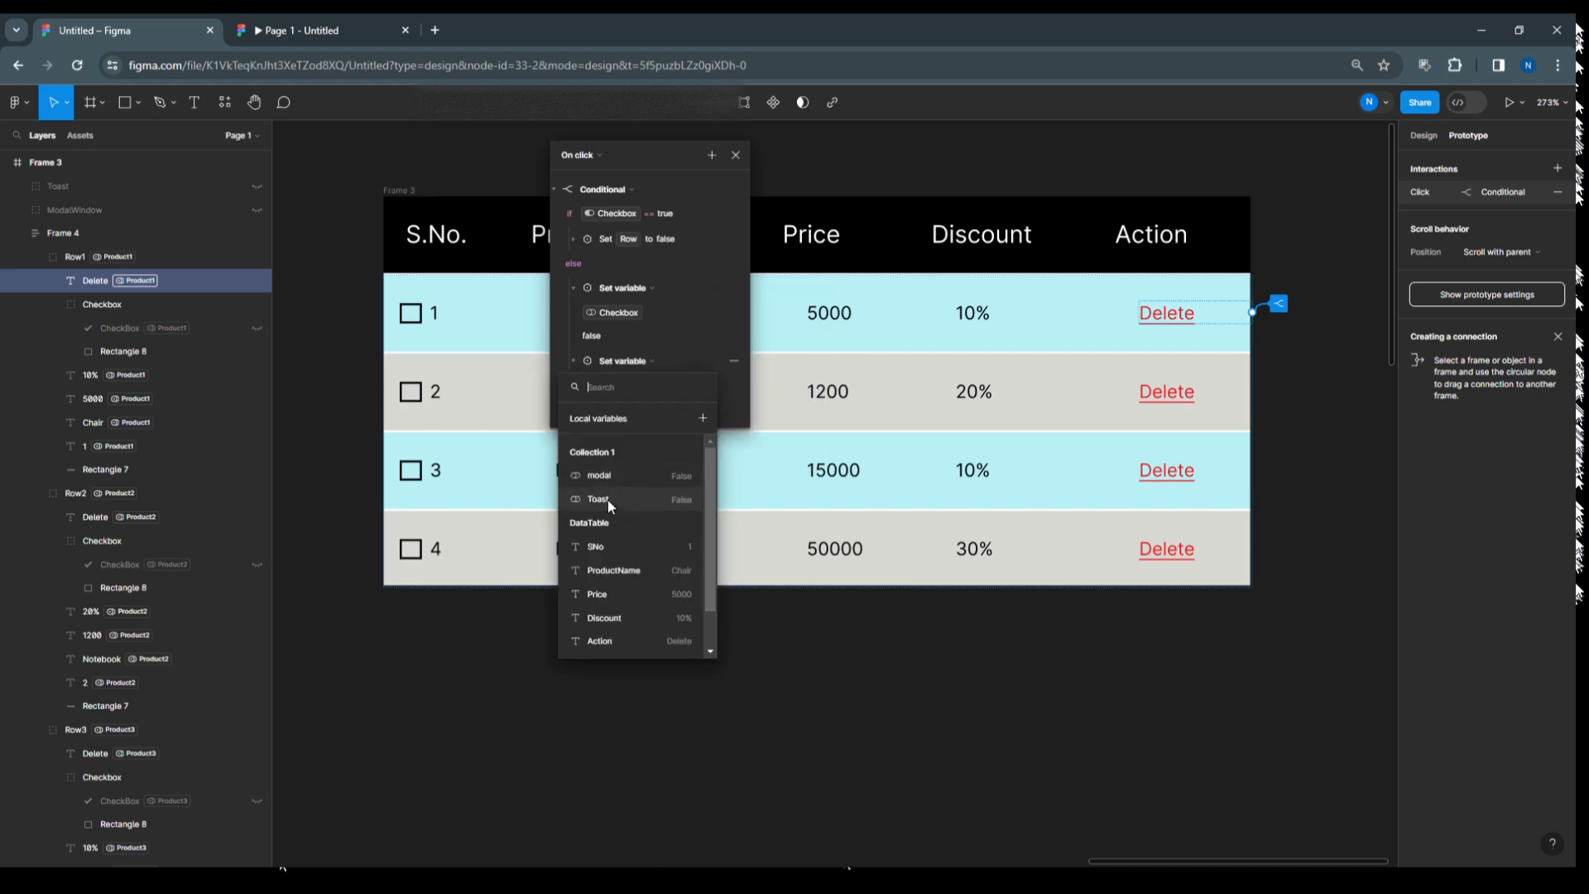
click(608, 475)
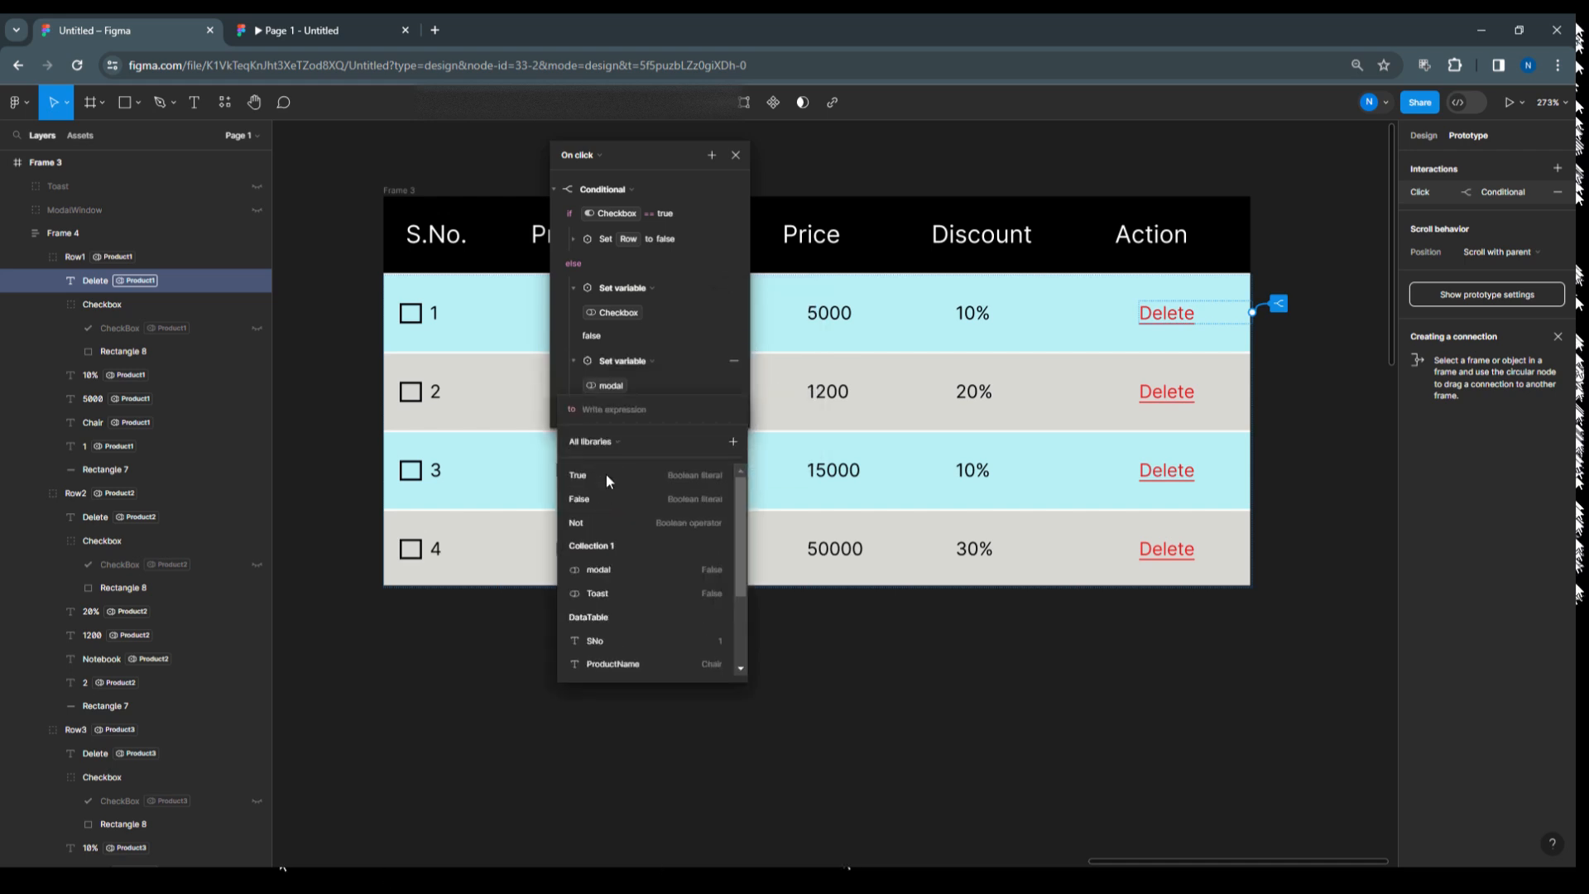
text(True)
key(Return)
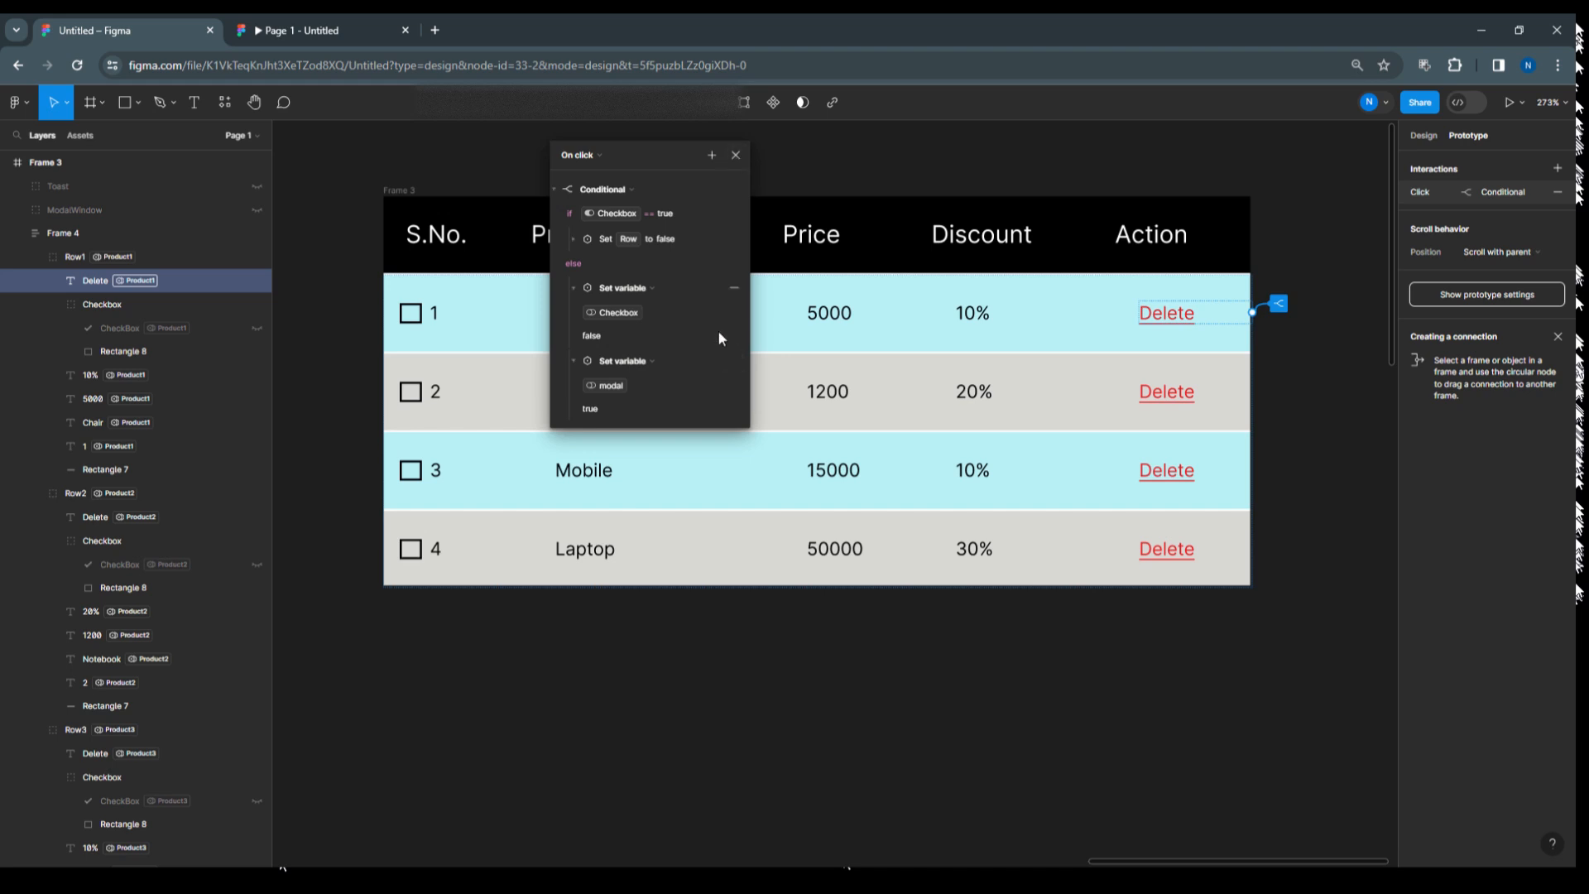
scroll(685, 316, up, 3)
scroll(686, 316, down, 2)
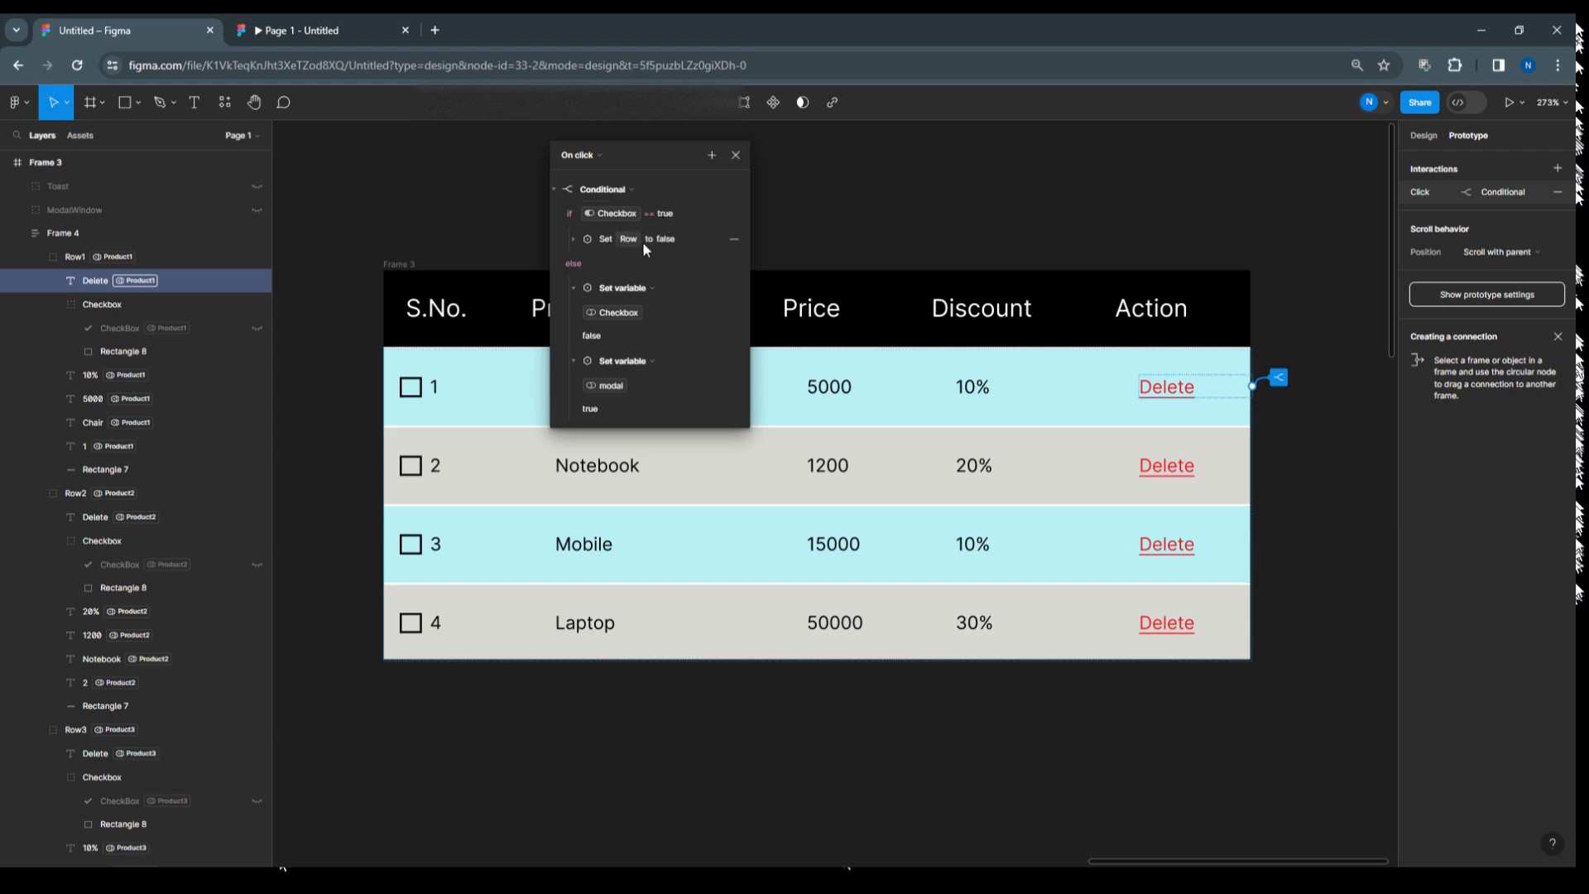
Add an action setting Toast to true under the condition Checkbox == true, and close the interaction settings.
click(573, 238)
click(573, 238)
click(738, 214)
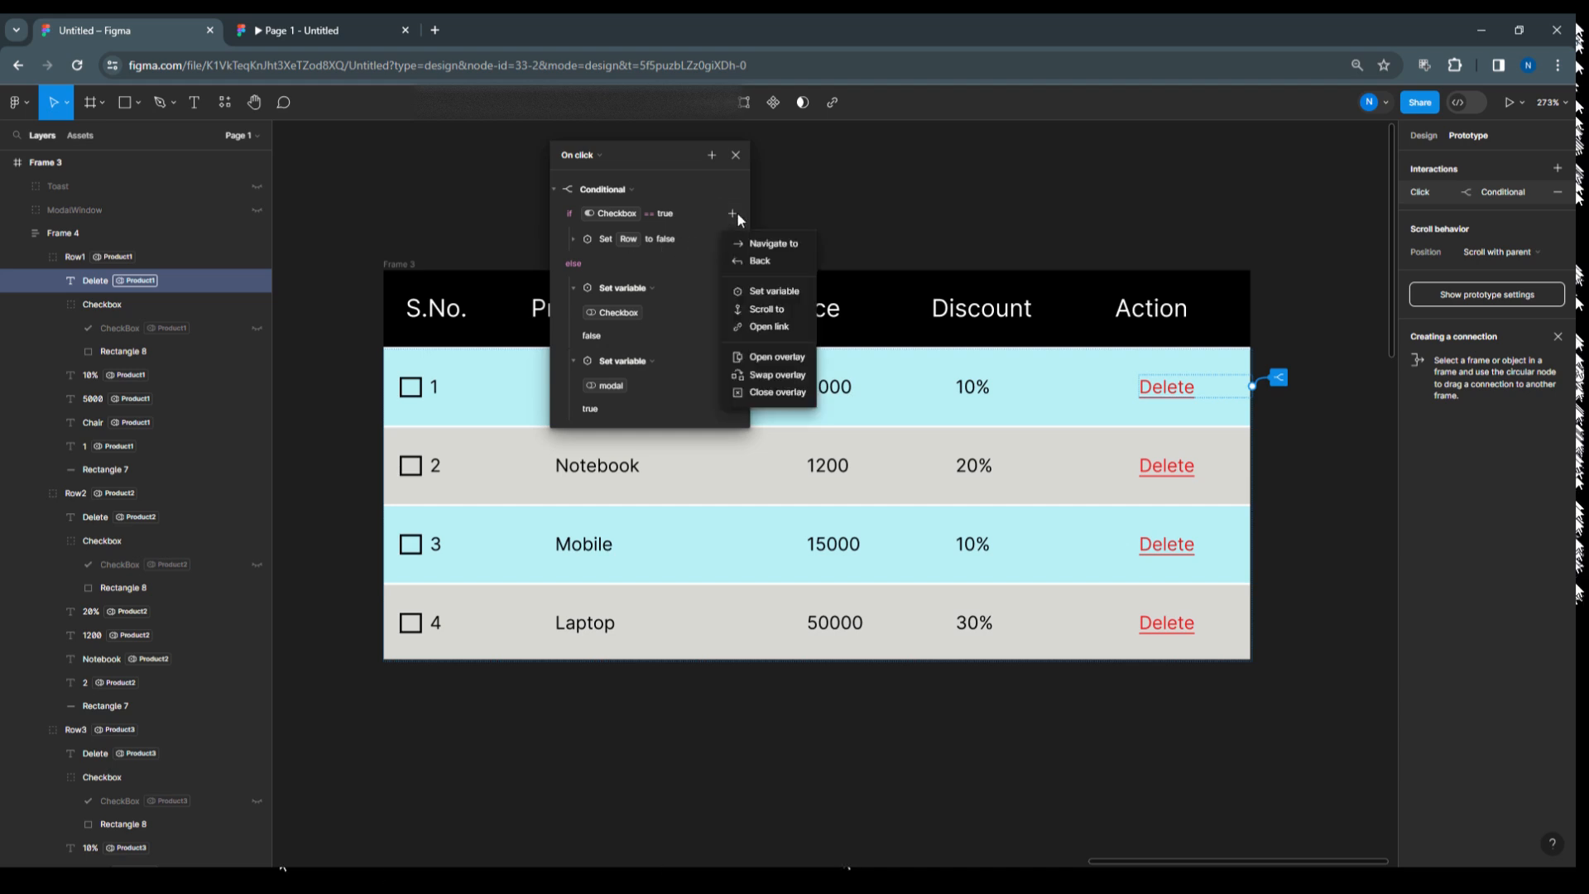
click(768, 289)
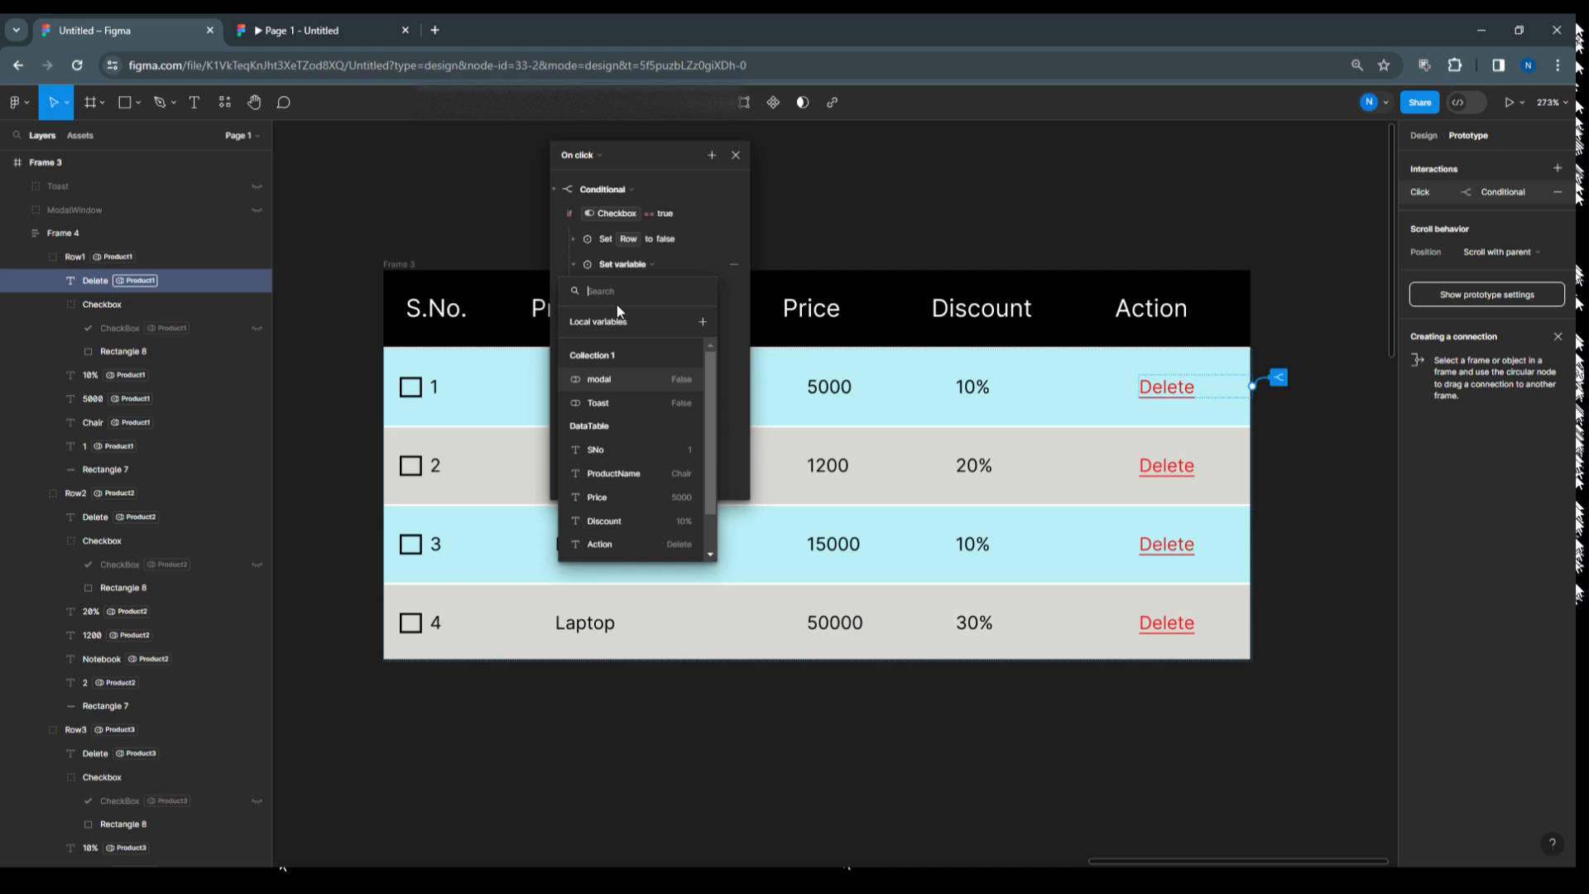
click(614, 404)
click(594, 382)
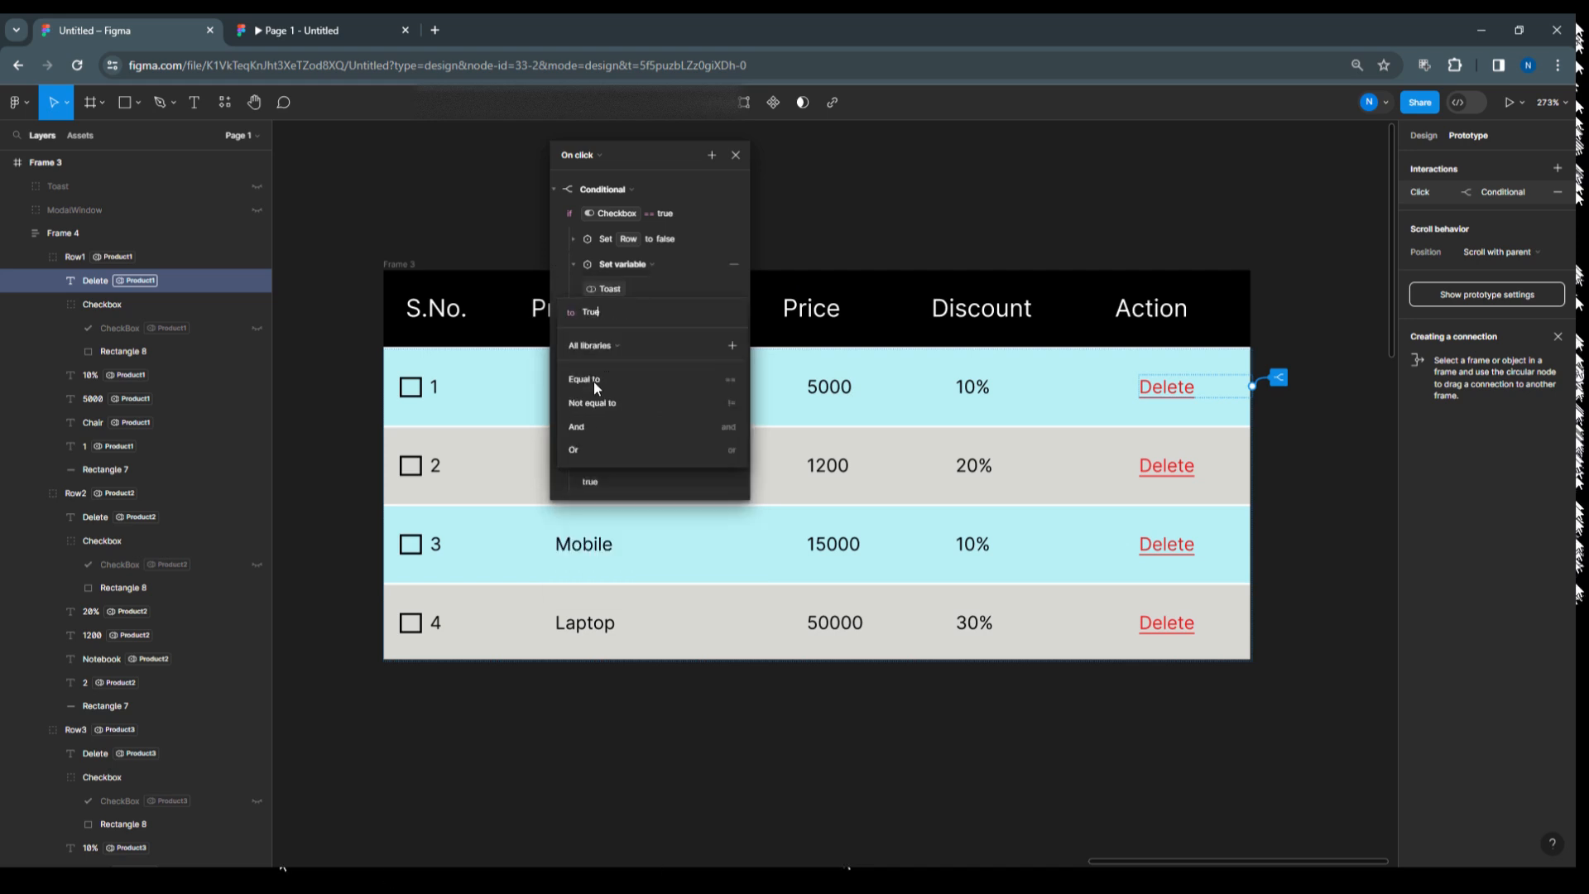
click(719, 231)
click(735, 154)
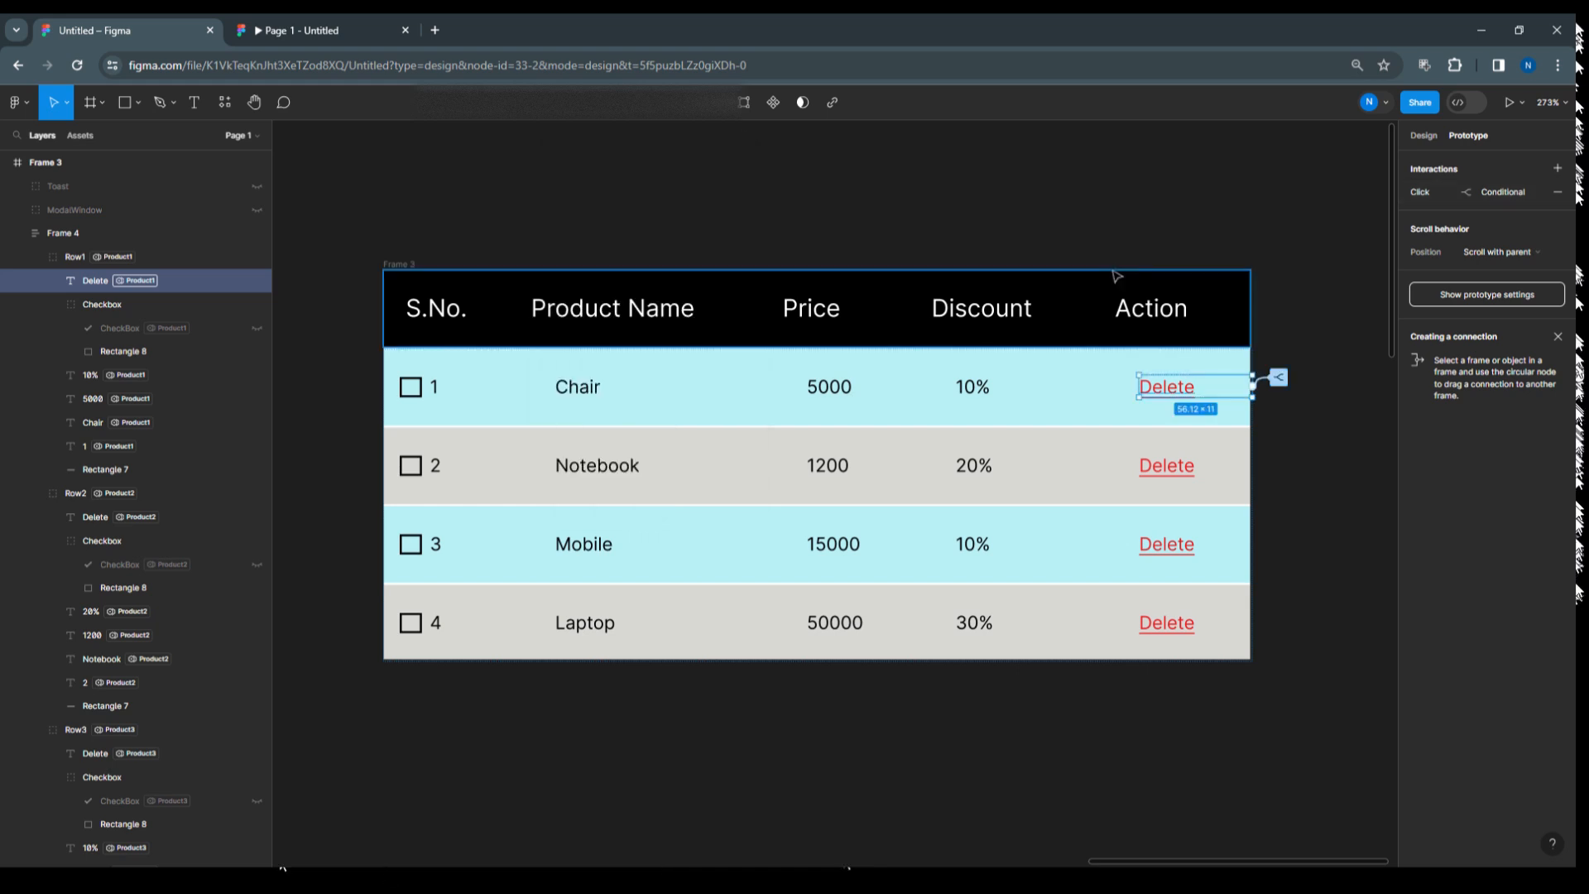
Present Frame 3 as a prototype and scale the preview to fit the screen.
click(406, 264)
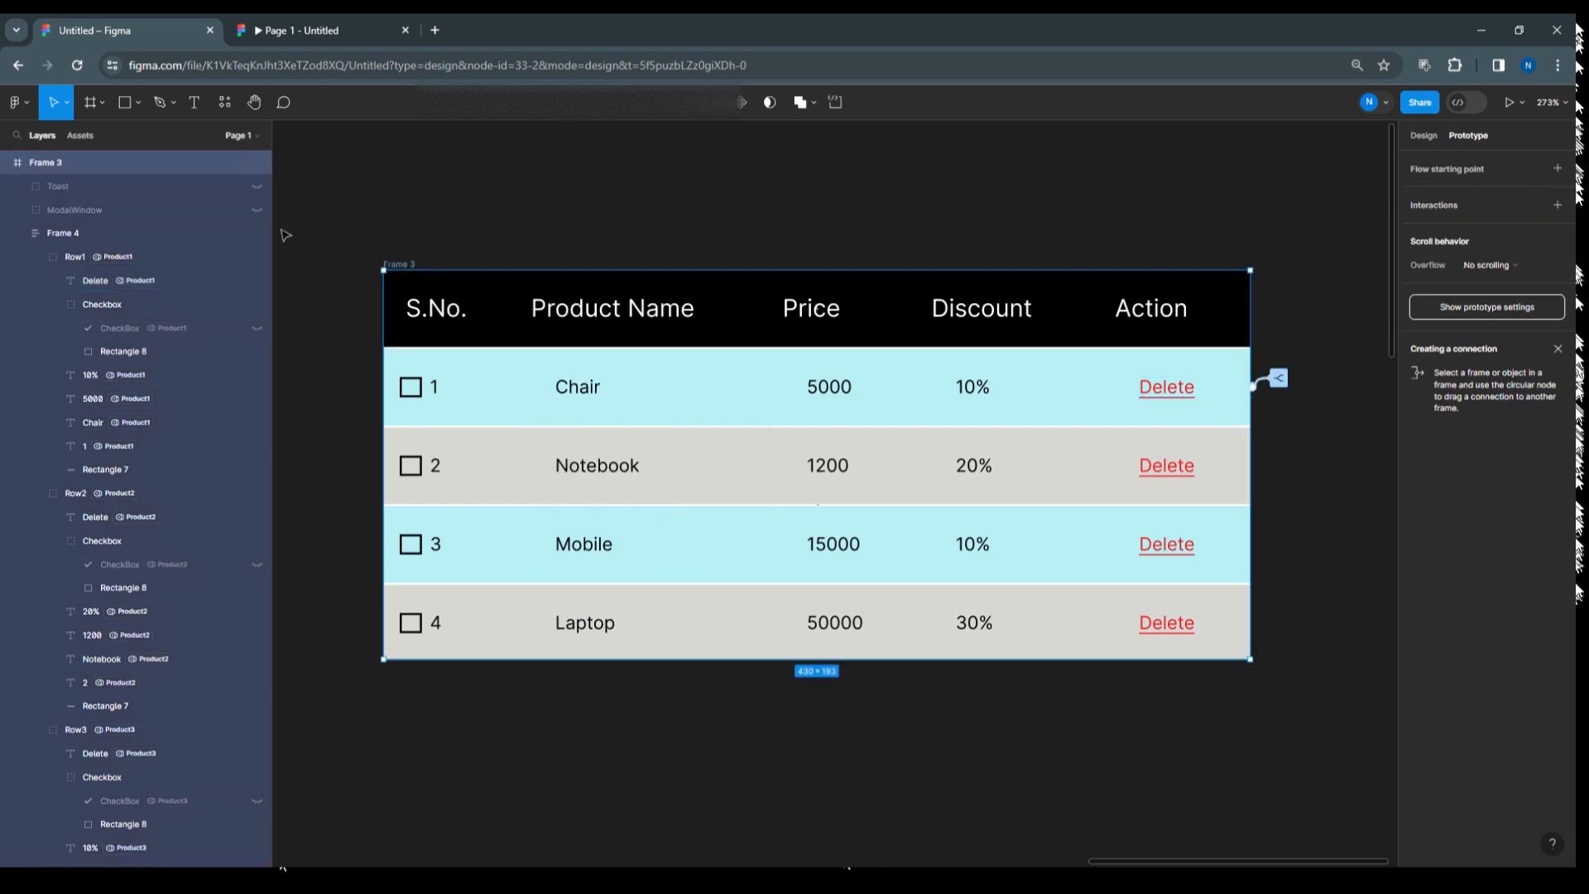
click(1520, 111)
click(1512, 132)
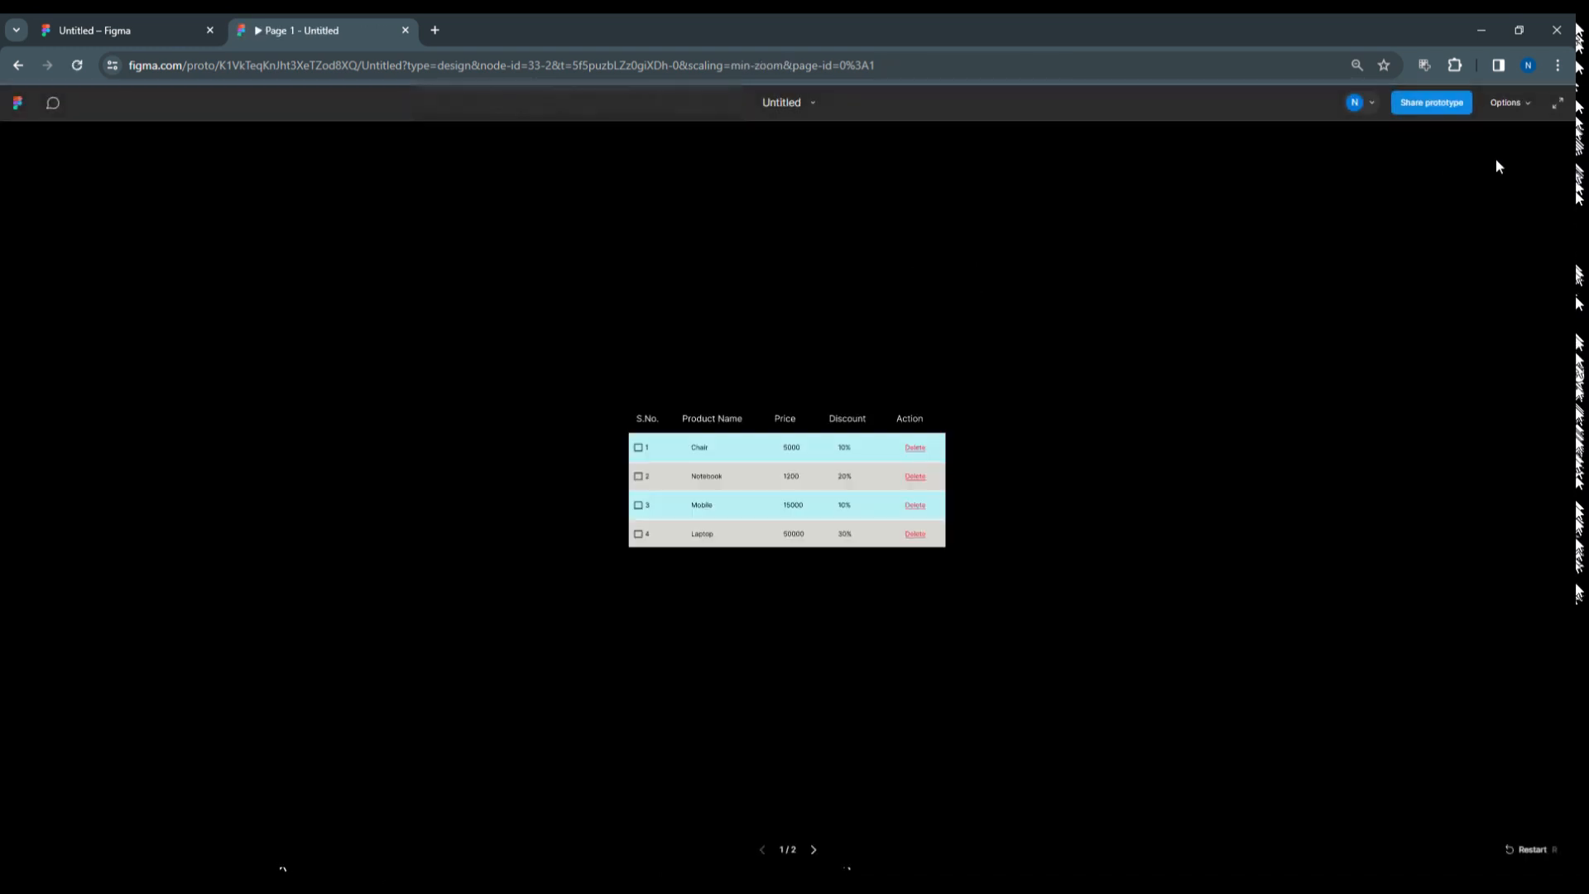
click(1521, 102)
click(1488, 183)
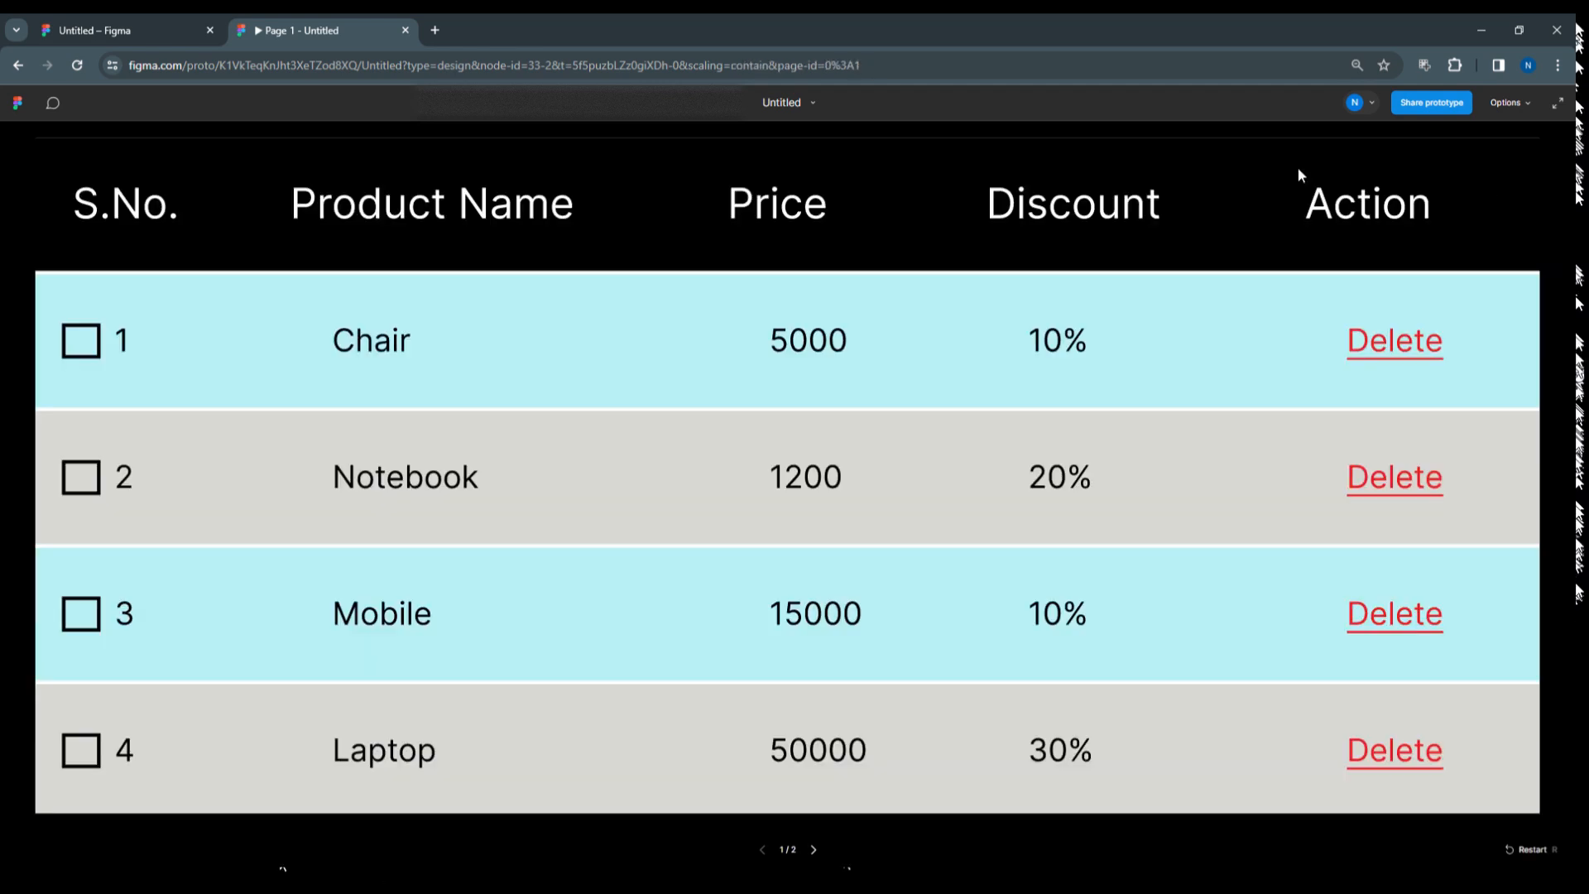
Test deleting the Chair row unticked and ticked, dismissing the warning modal and the success toast.
click(1421, 349)
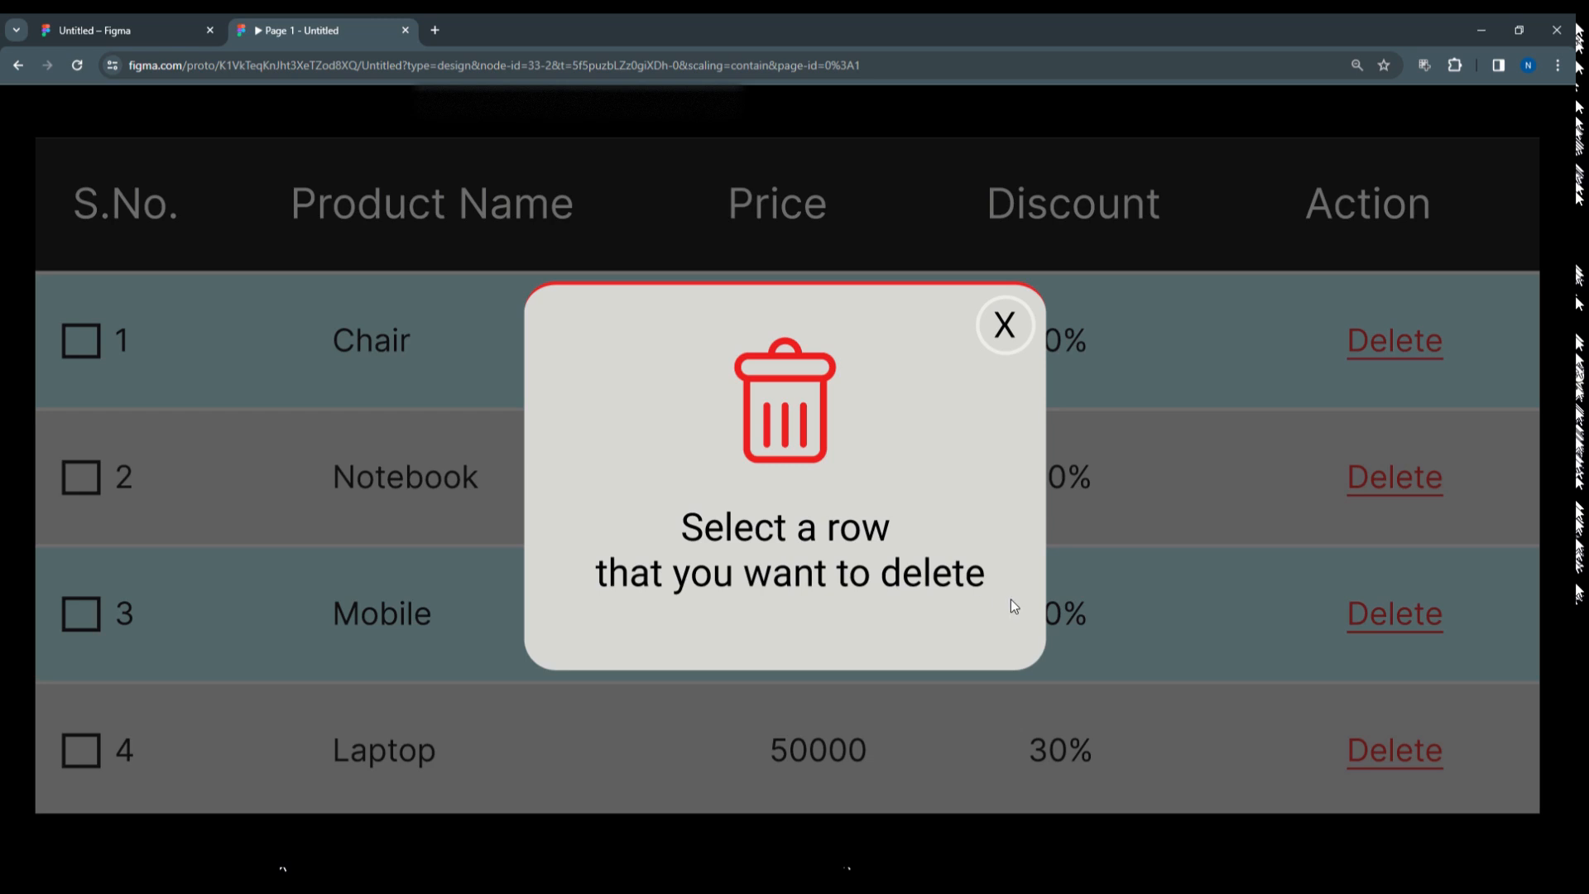
click(1003, 330)
click(191, 343)
click(1420, 351)
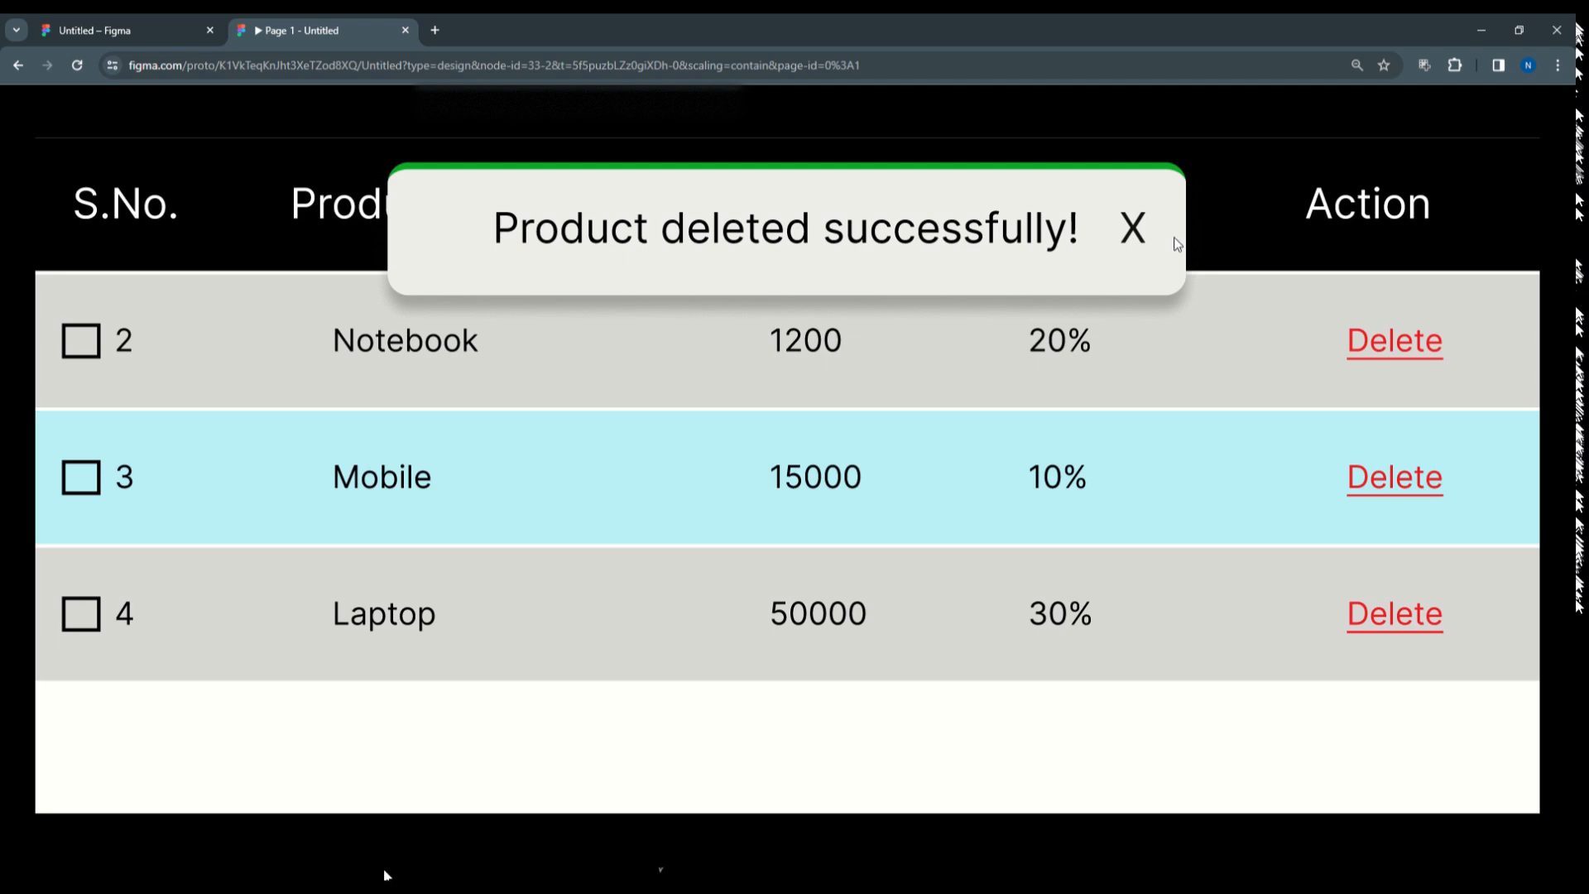
click(1133, 229)
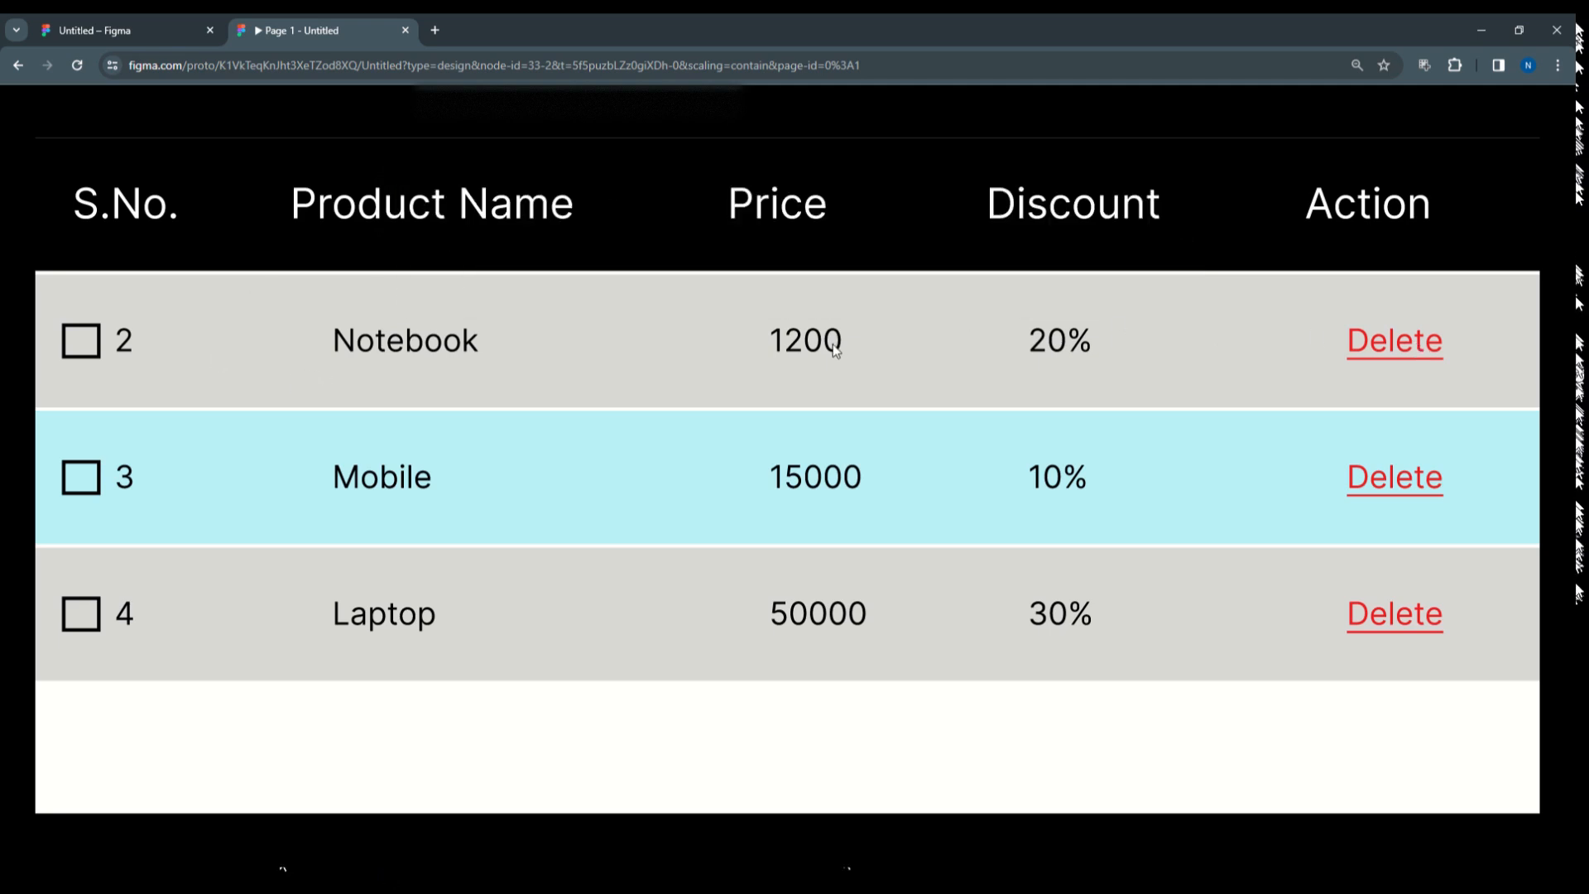
Return to the design file and review the click conditional on Row1 that toggles the Checkbox variable.
click(103, 29)
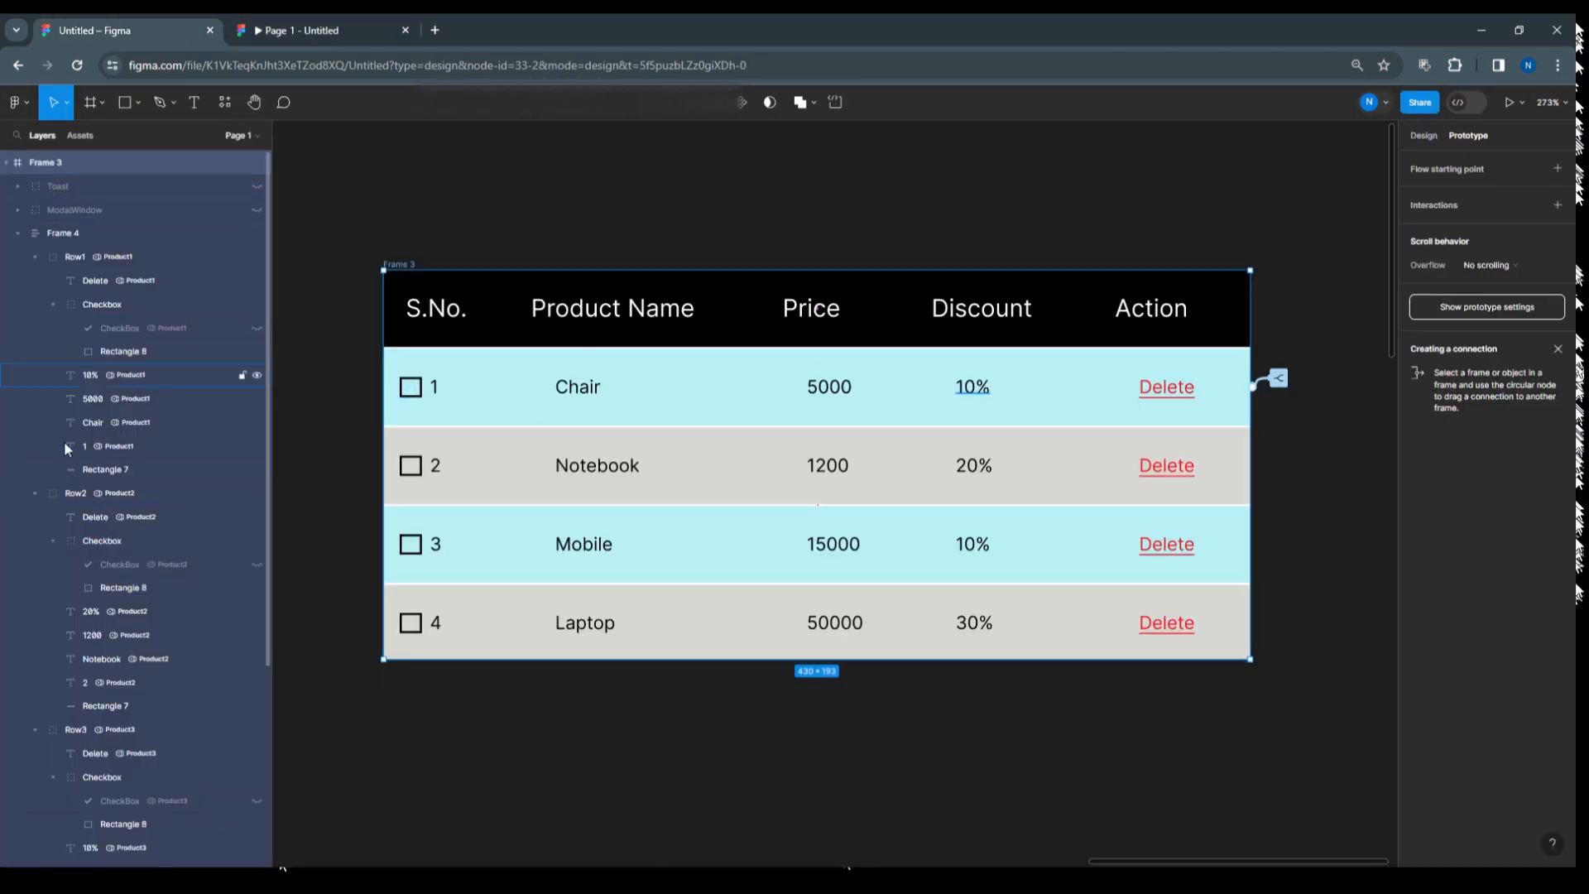
click(76, 256)
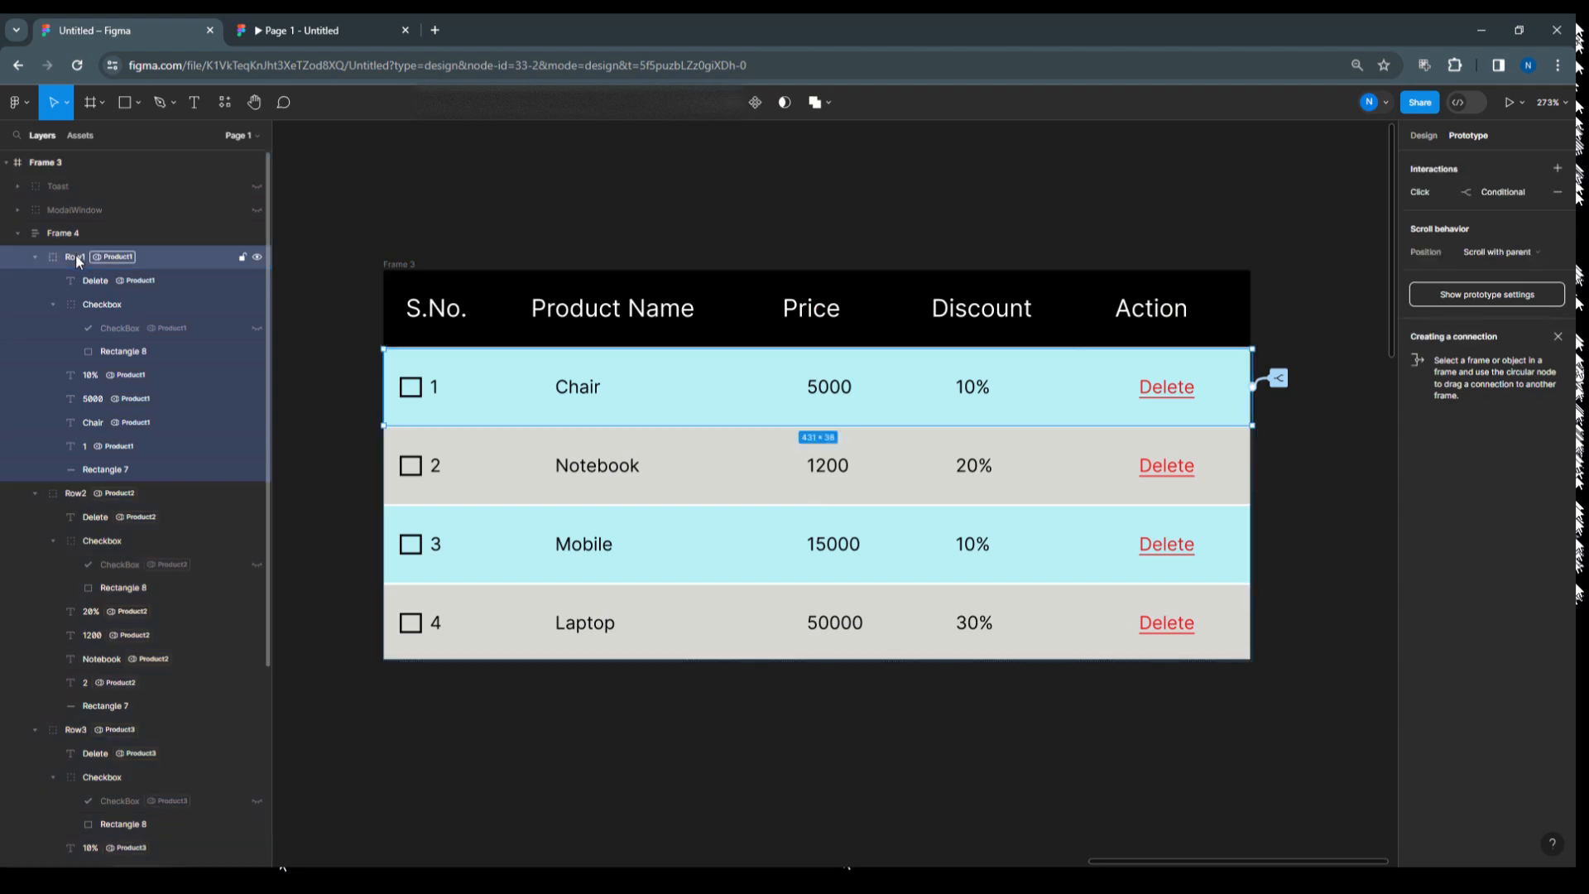
click(1407, 192)
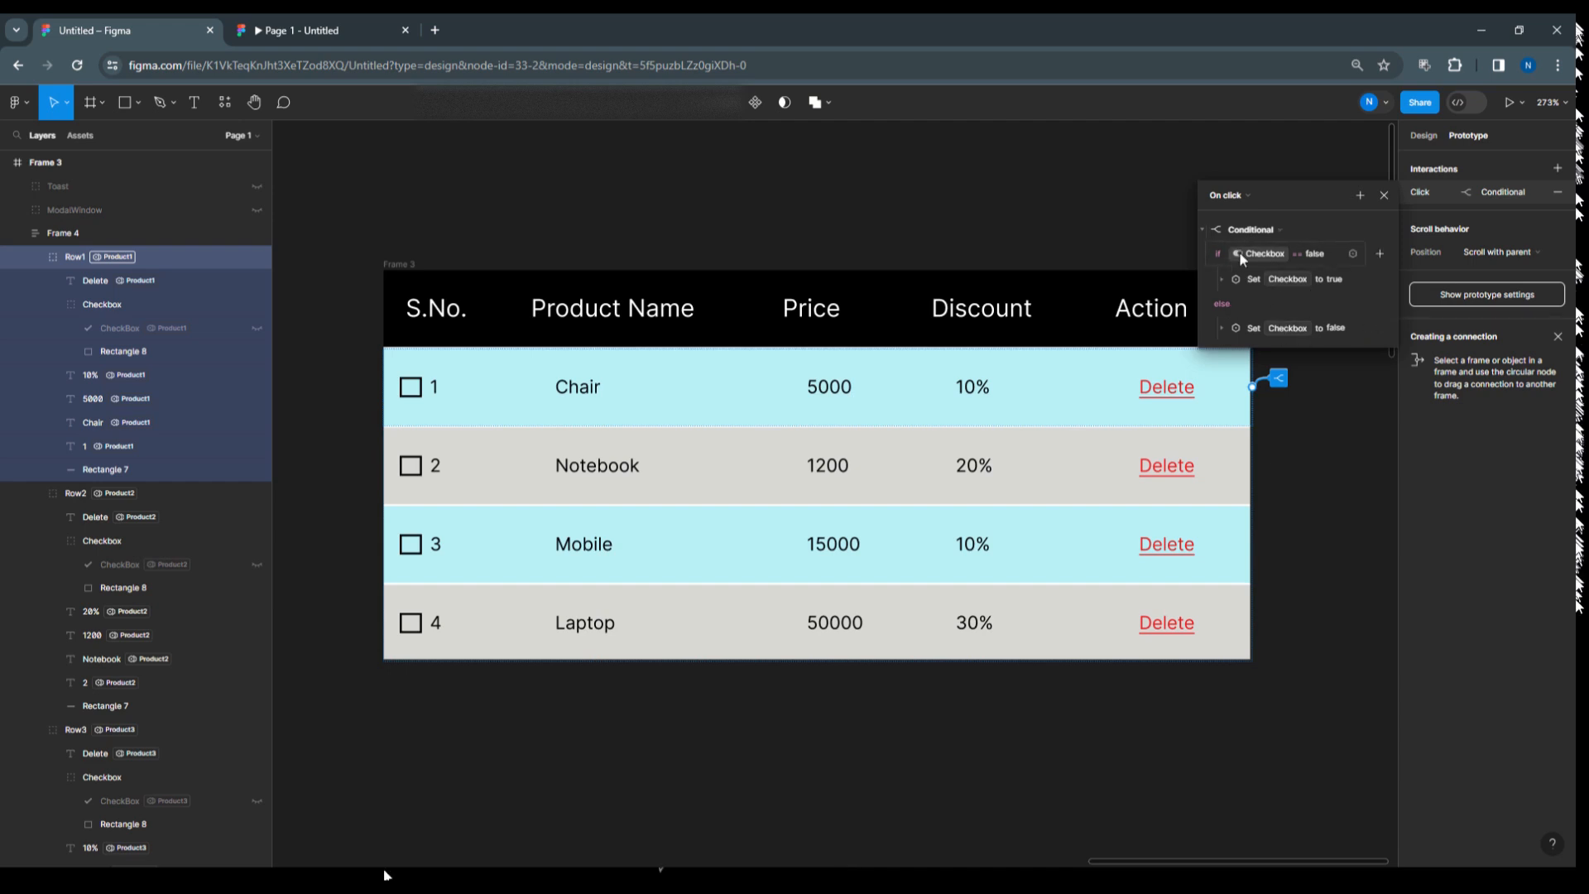
click(1384, 195)
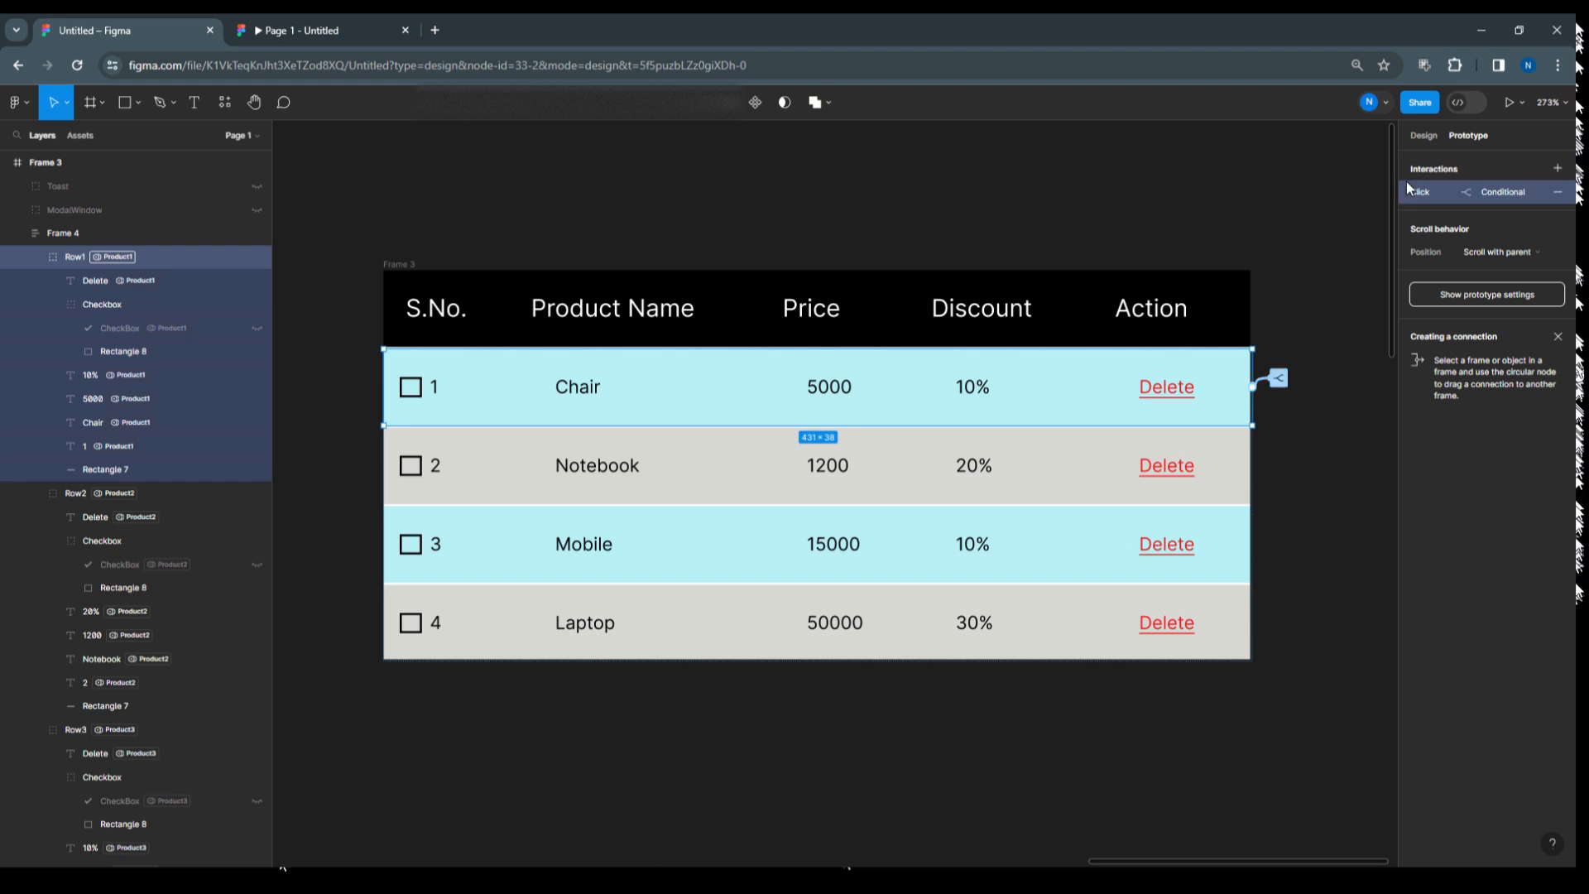
Paste Row1's click conditional onto Row2, and copy the conditional on Row1's Delete text onto Row2's Delete text.
click(161, 493)
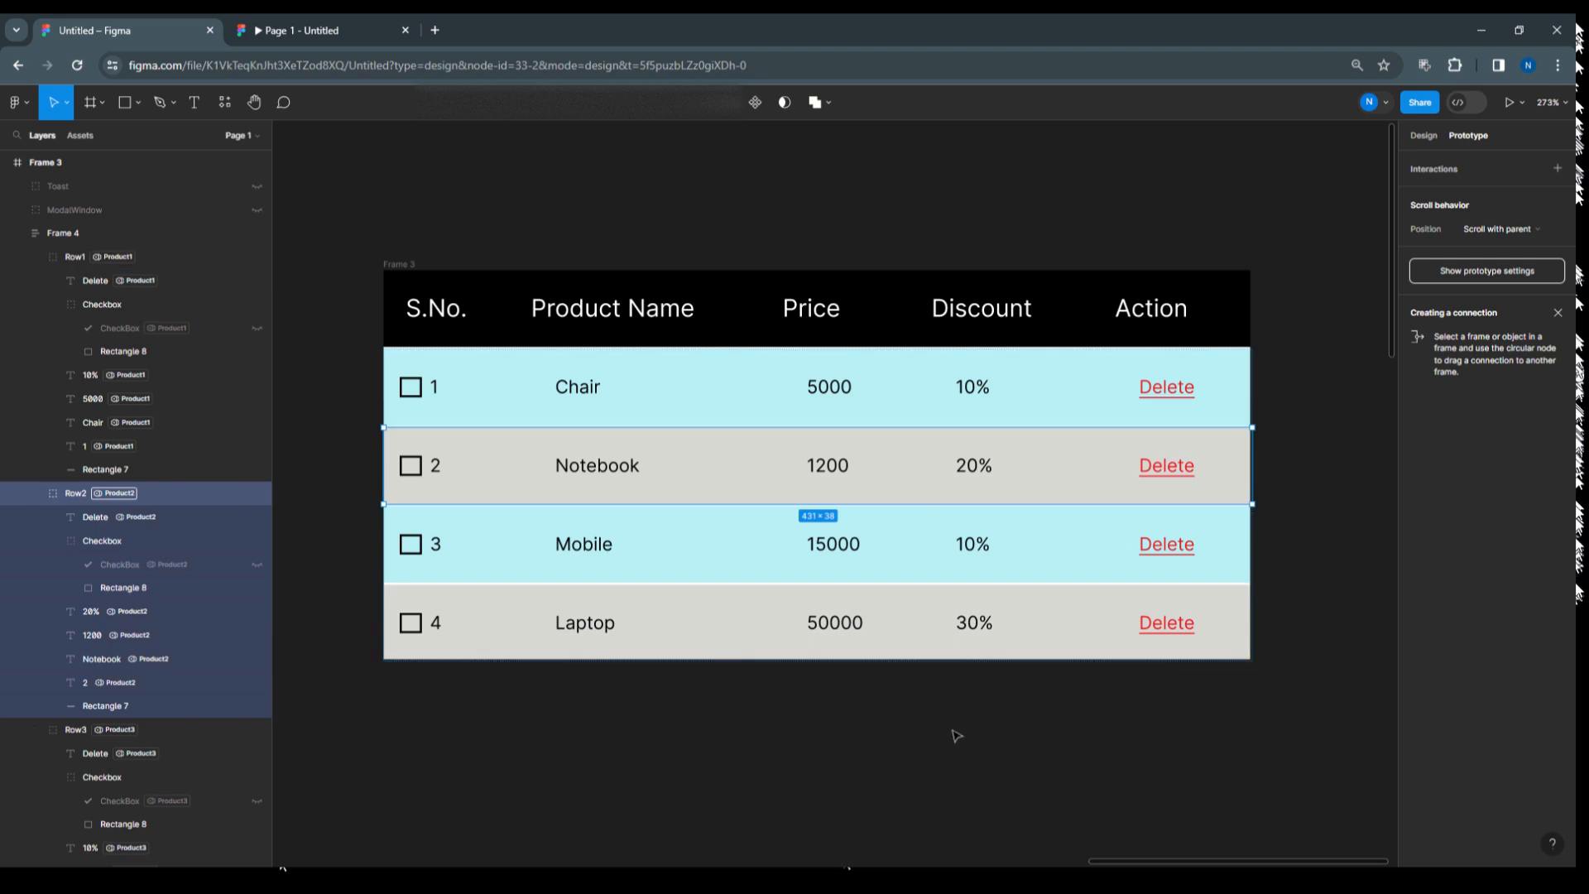
key(ctrl+v)
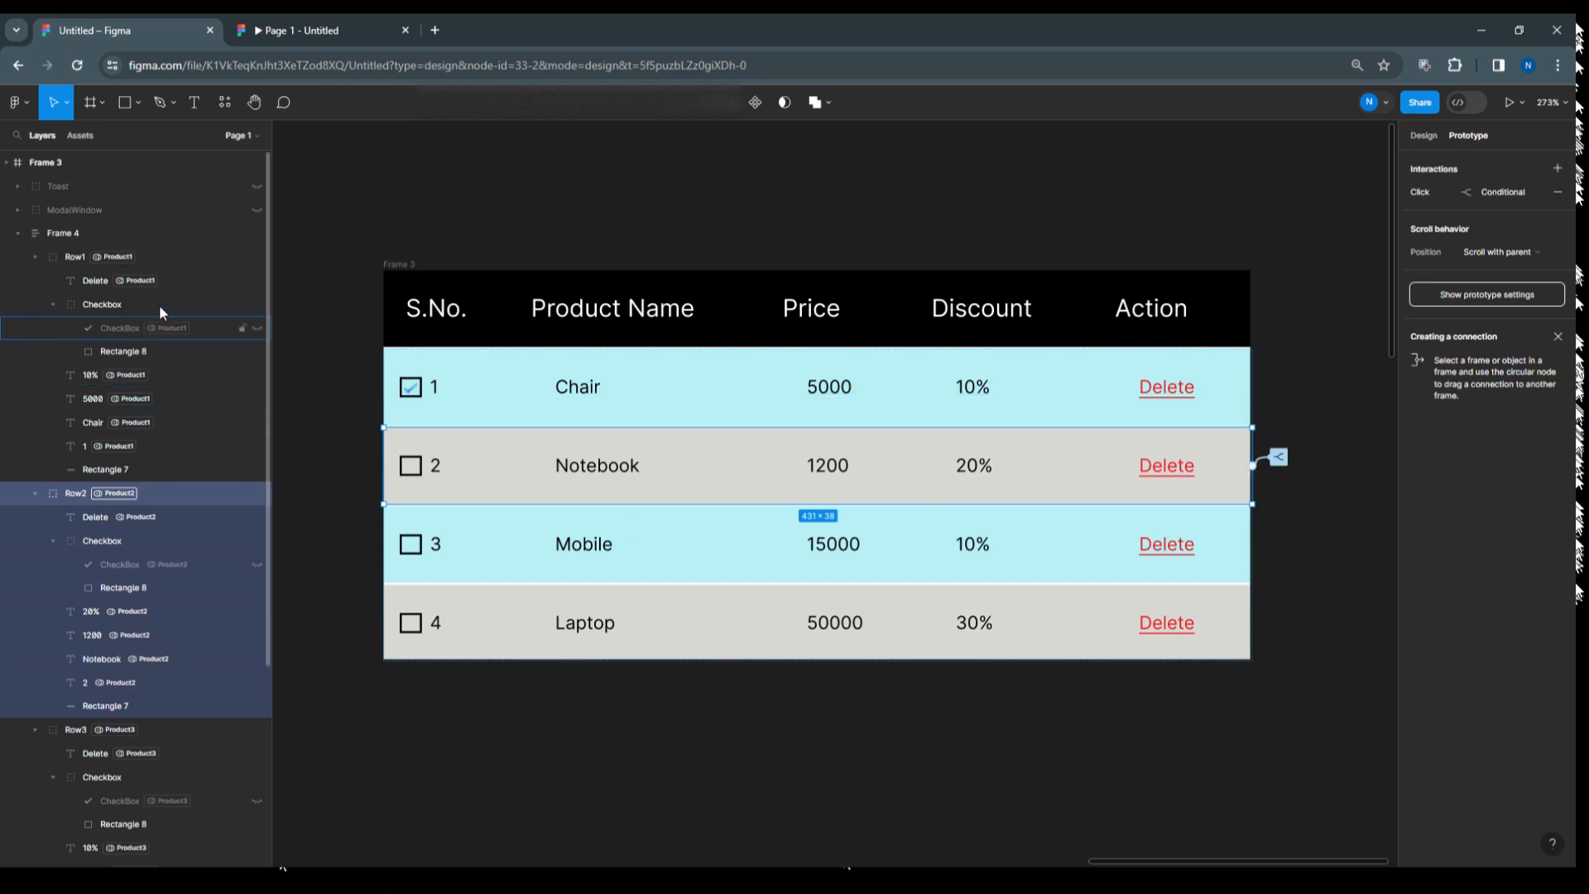
click(173, 280)
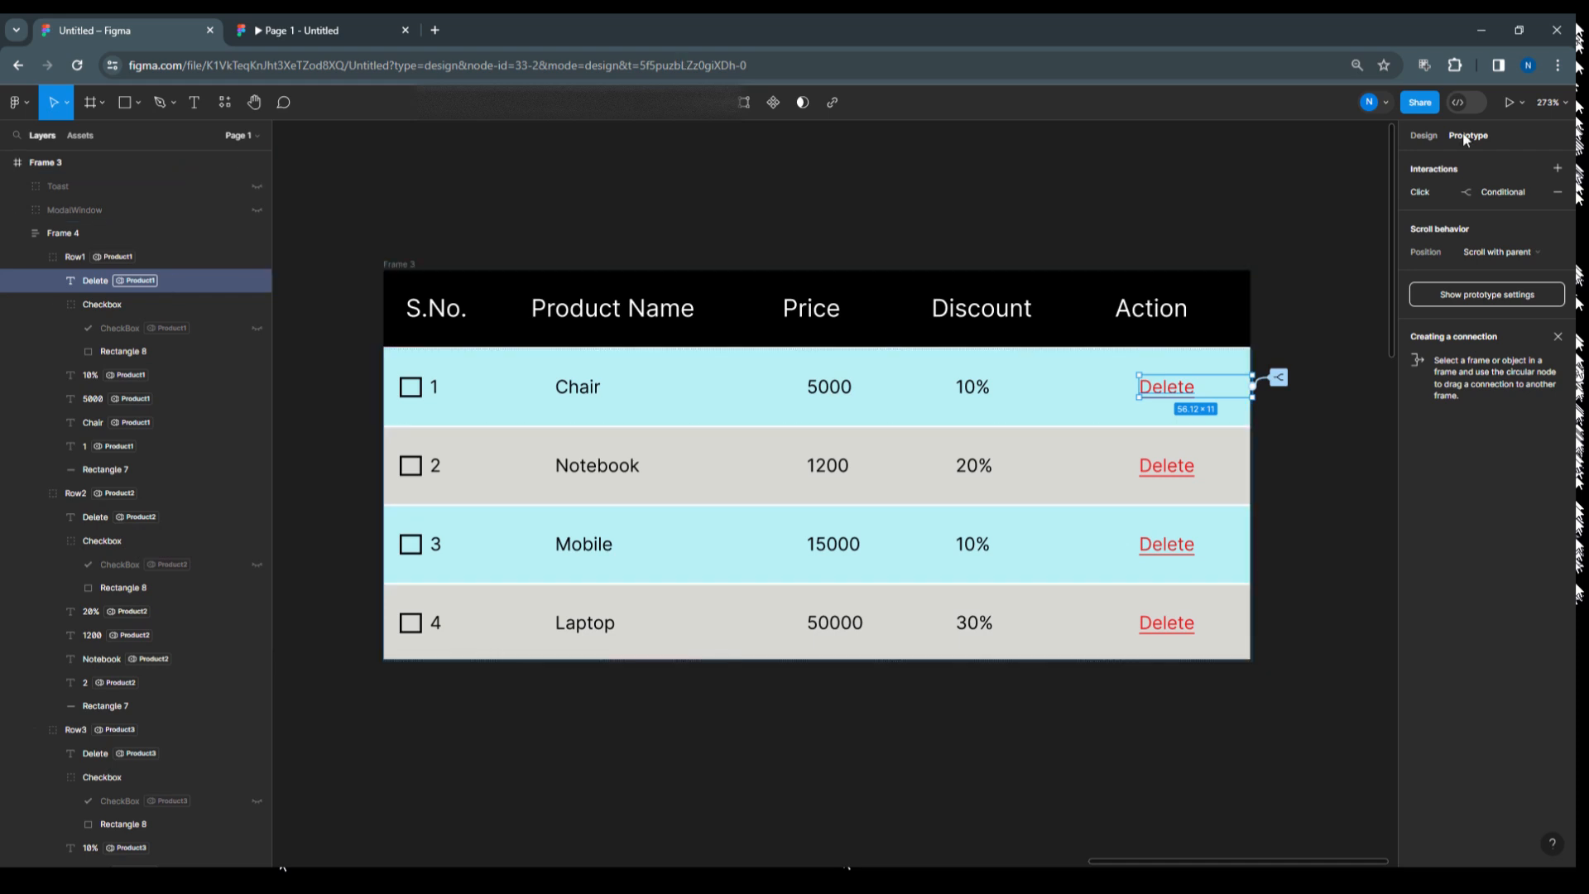
click(1415, 191)
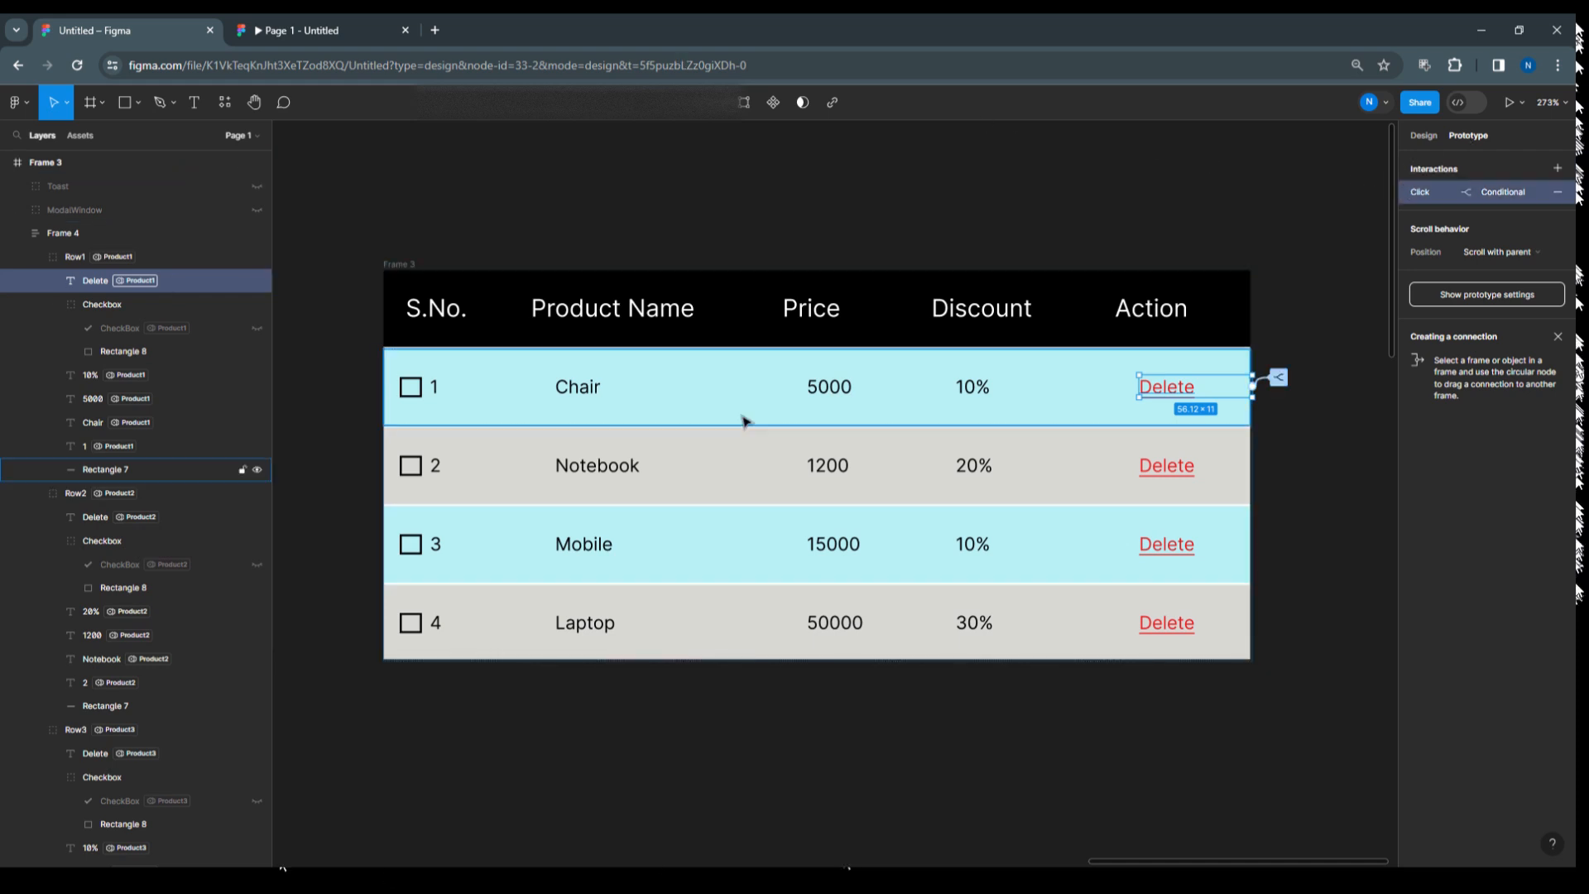
click(164, 516)
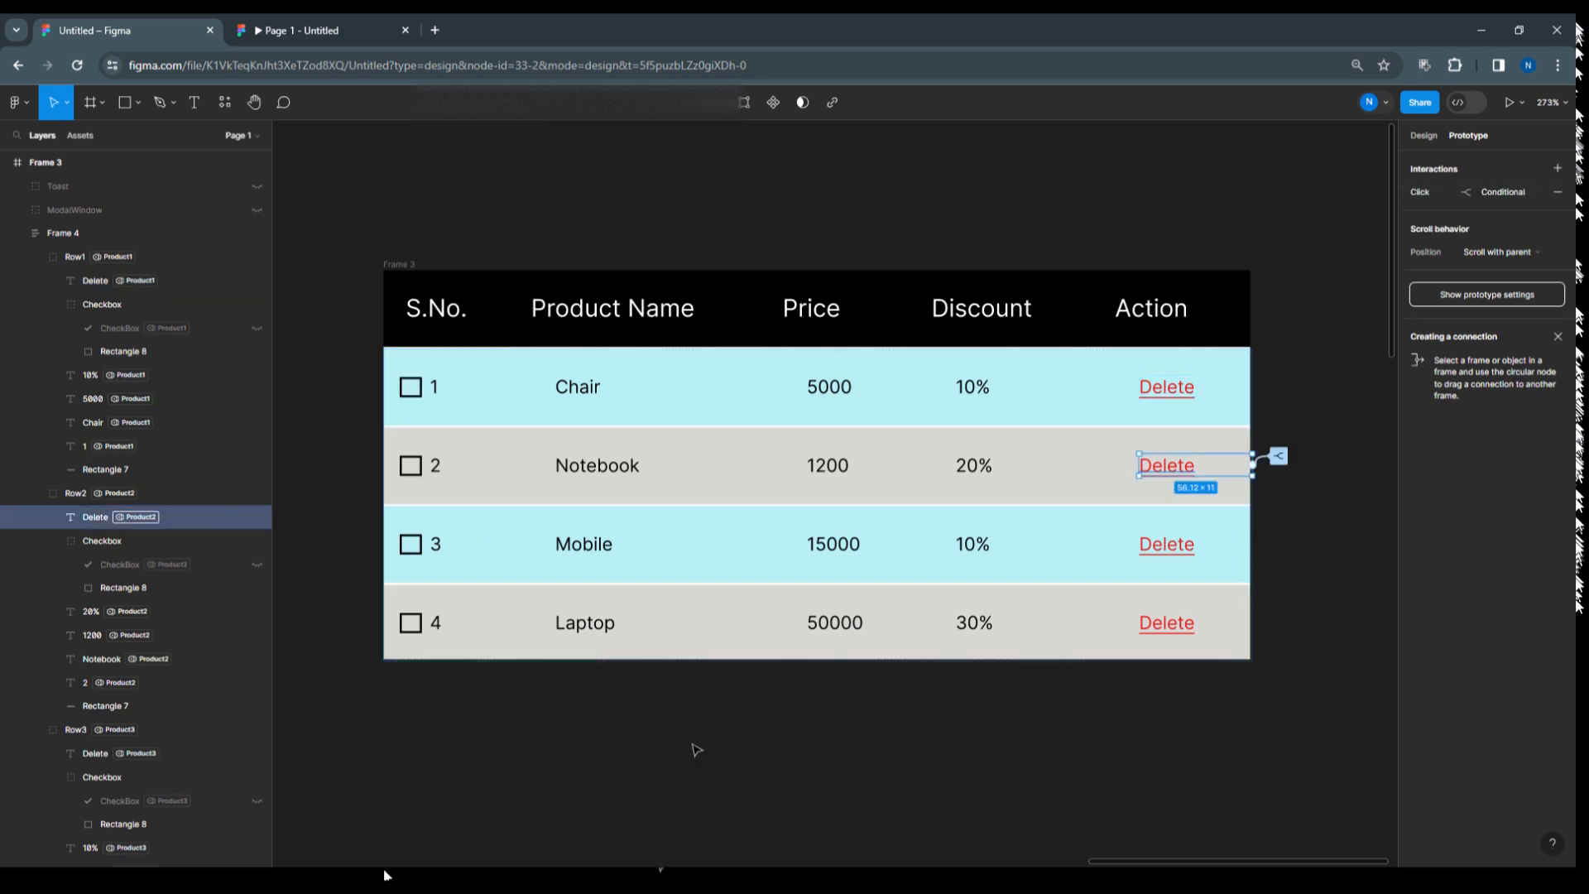
Copy the click conditional from Row1 and paste it onto Row3.
scroll(140, 488, down, 3)
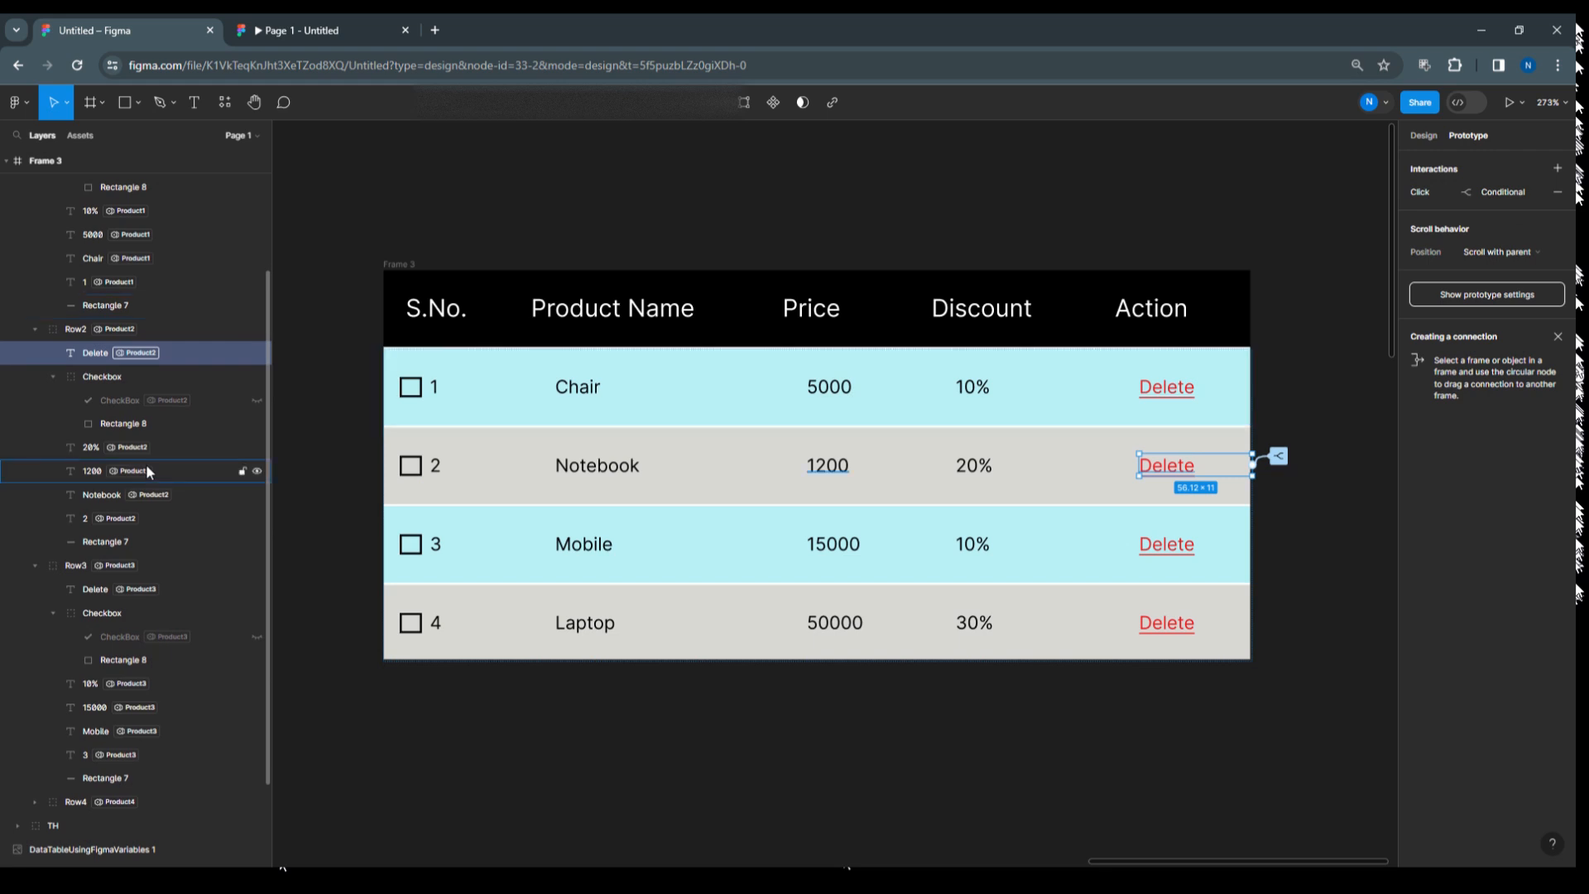
click(513, 394)
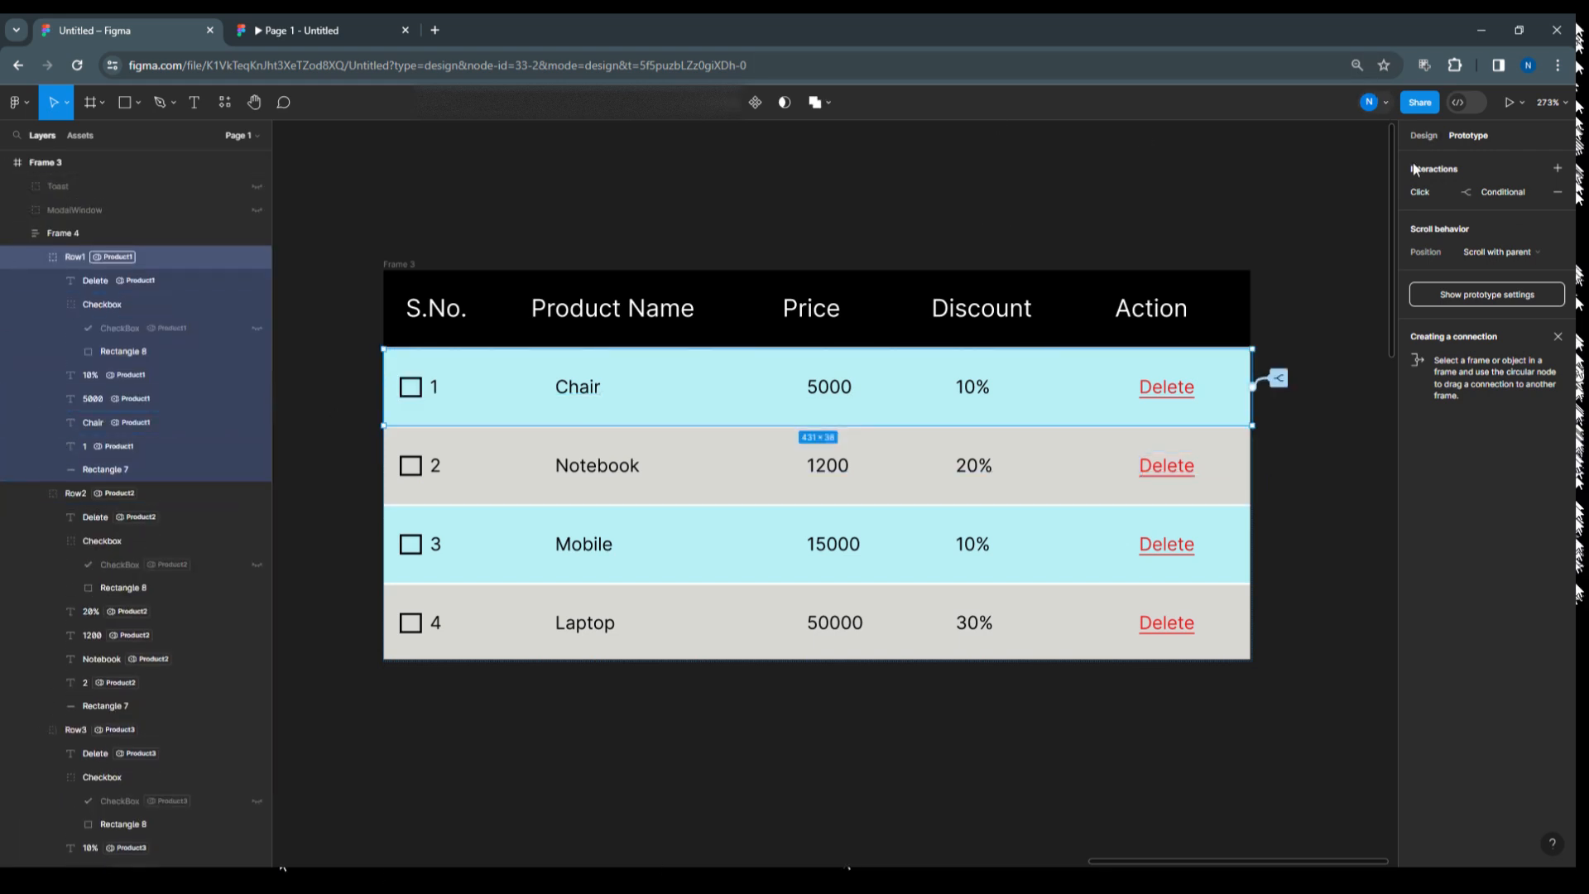
click(1403, 189)
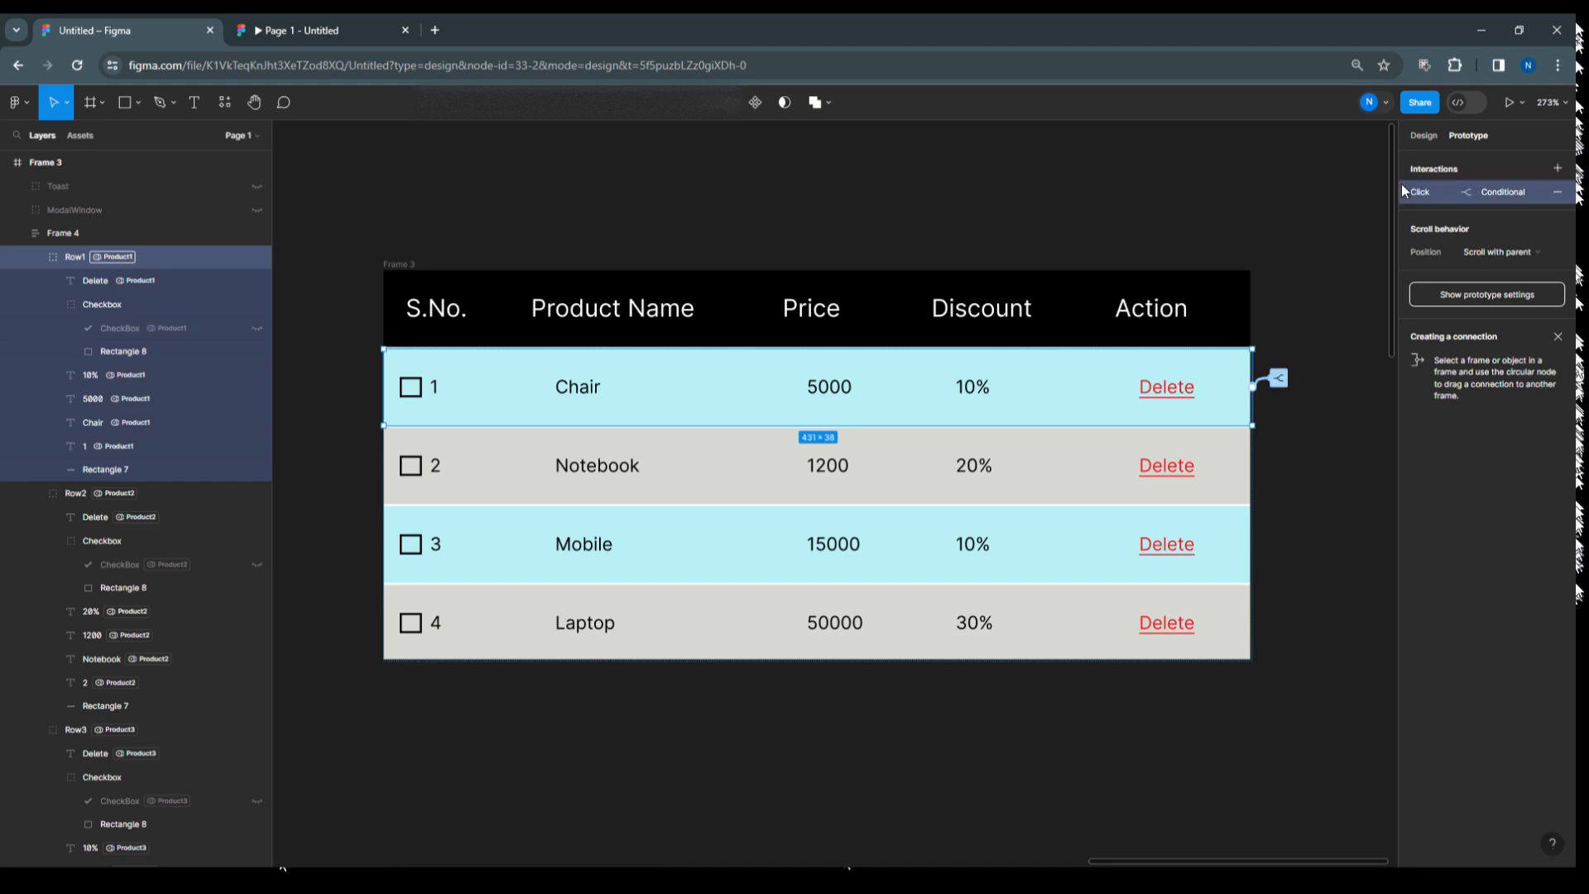
scroll(169, 405, down, 2)
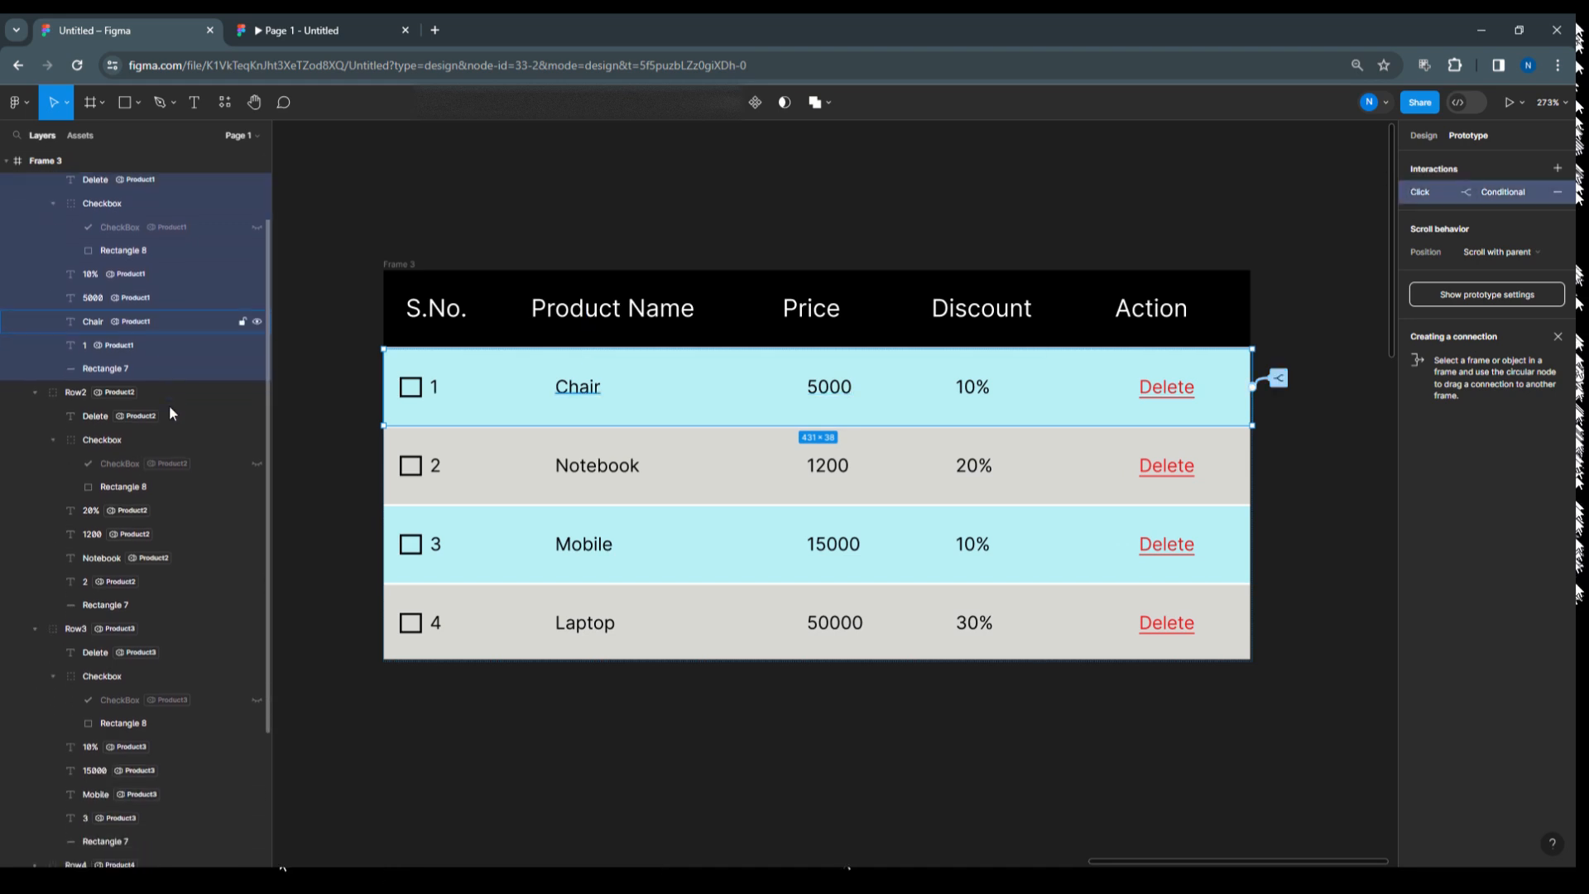
scroll(168, 407, down, 3)
click(170, 449)
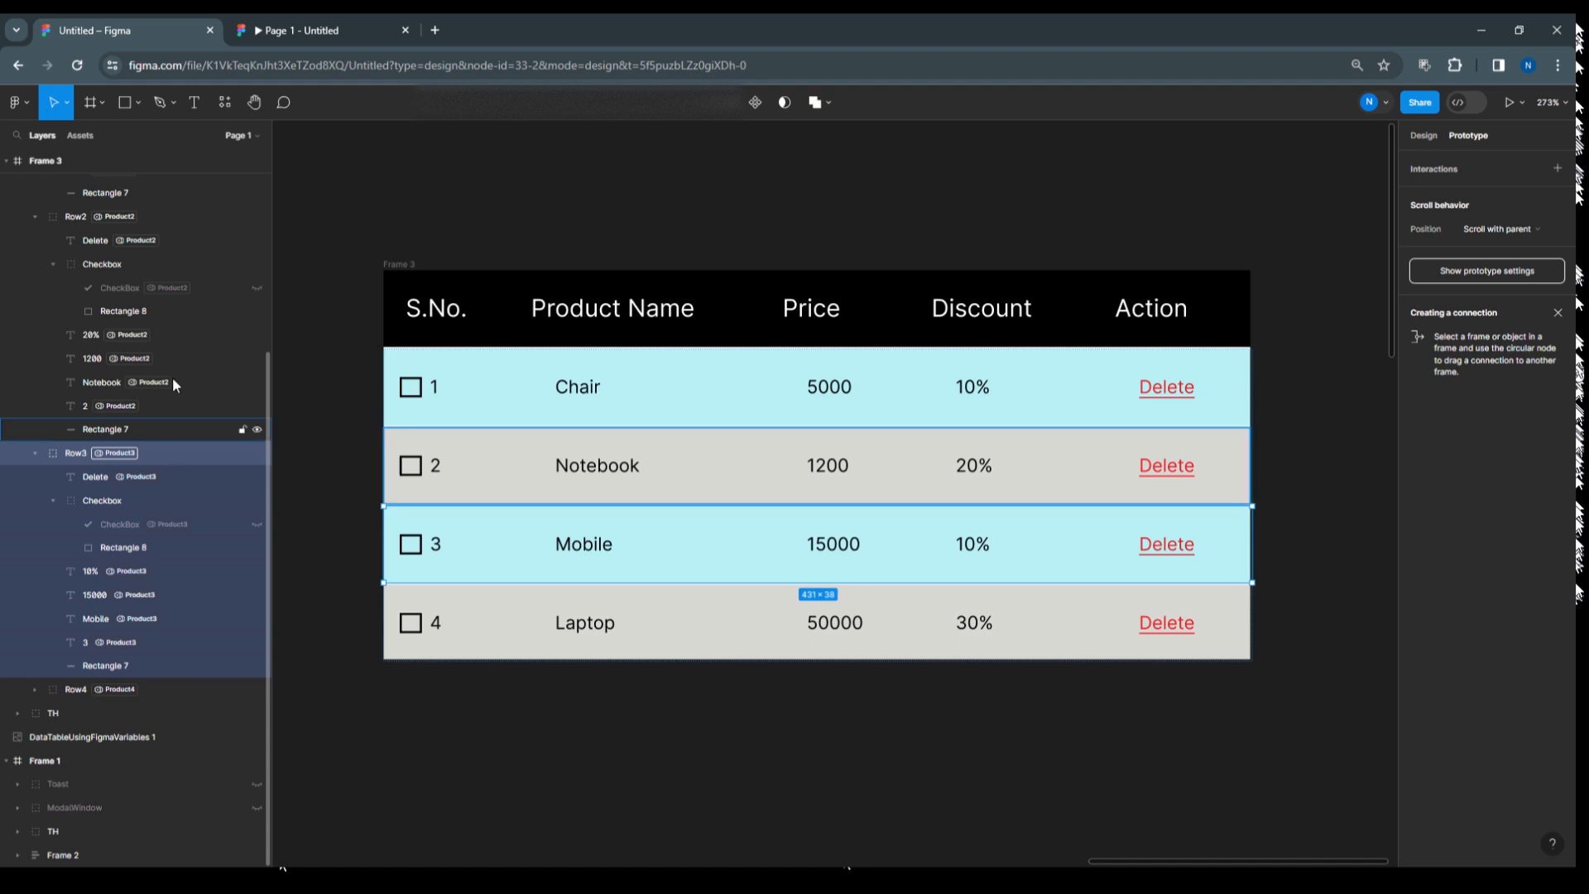
key(ctrl+v)
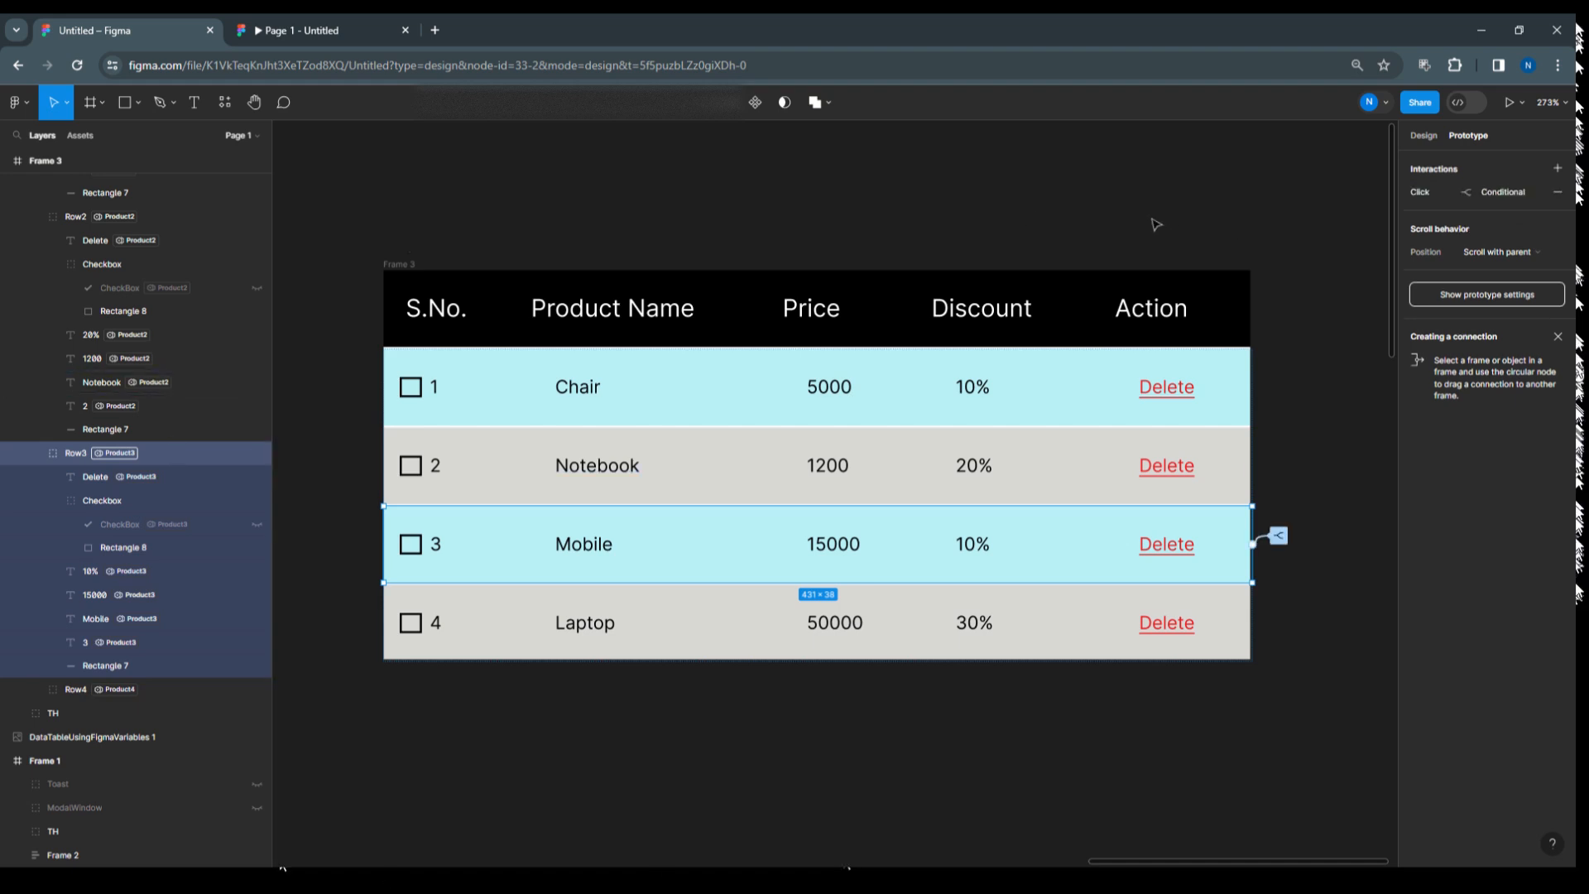
Copy the click conditional from Row2's Delete text onto Row3's Delete text.
click(52, 240)
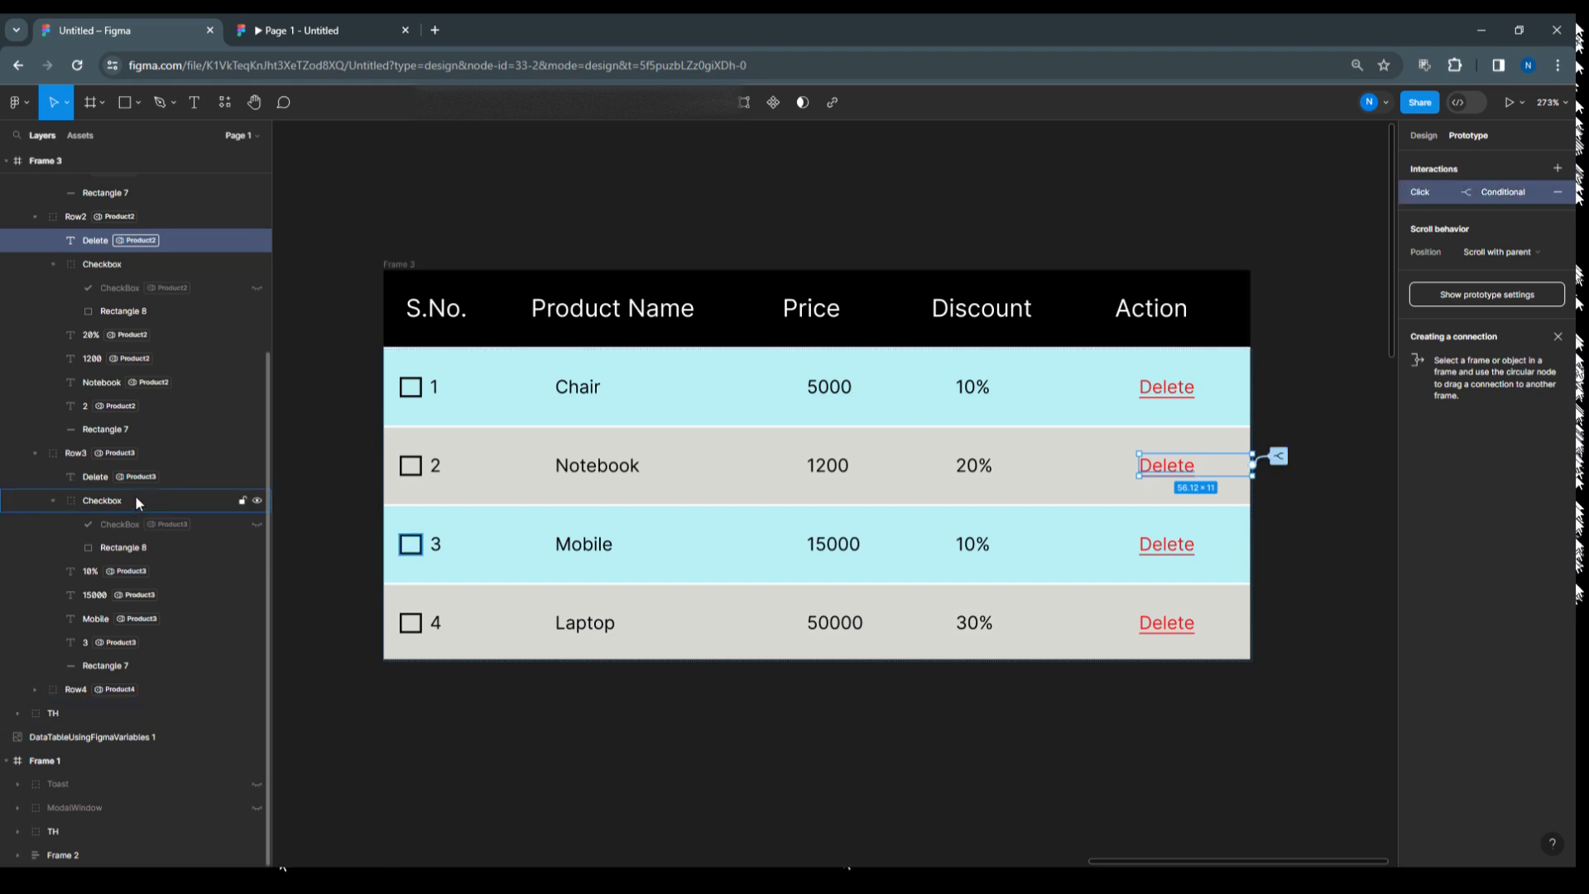
click(198, 477)
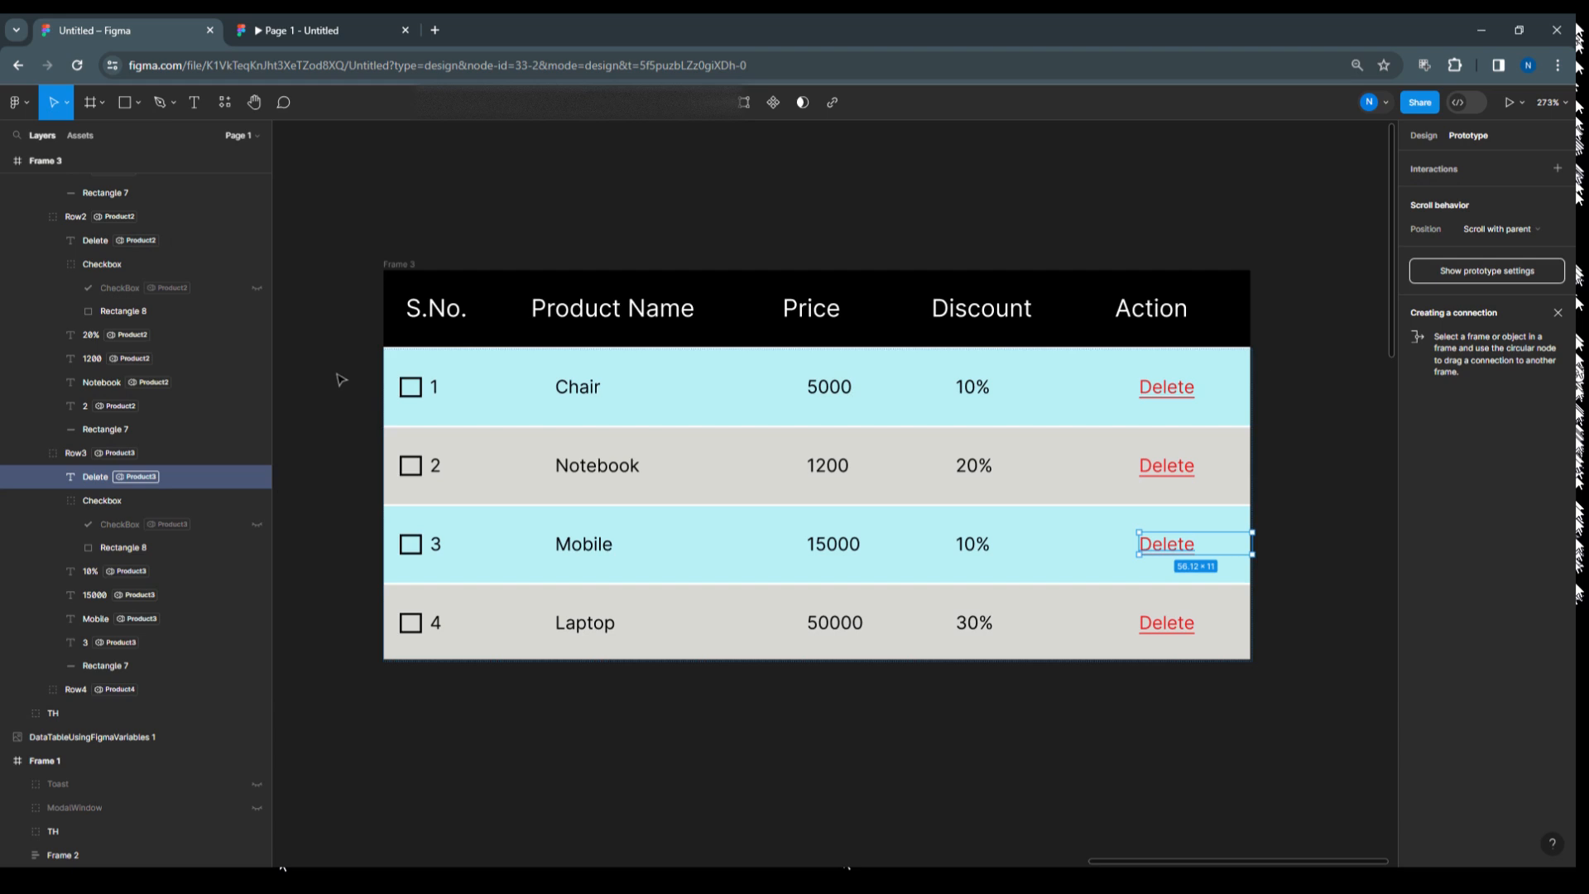
key(ctrl+v)
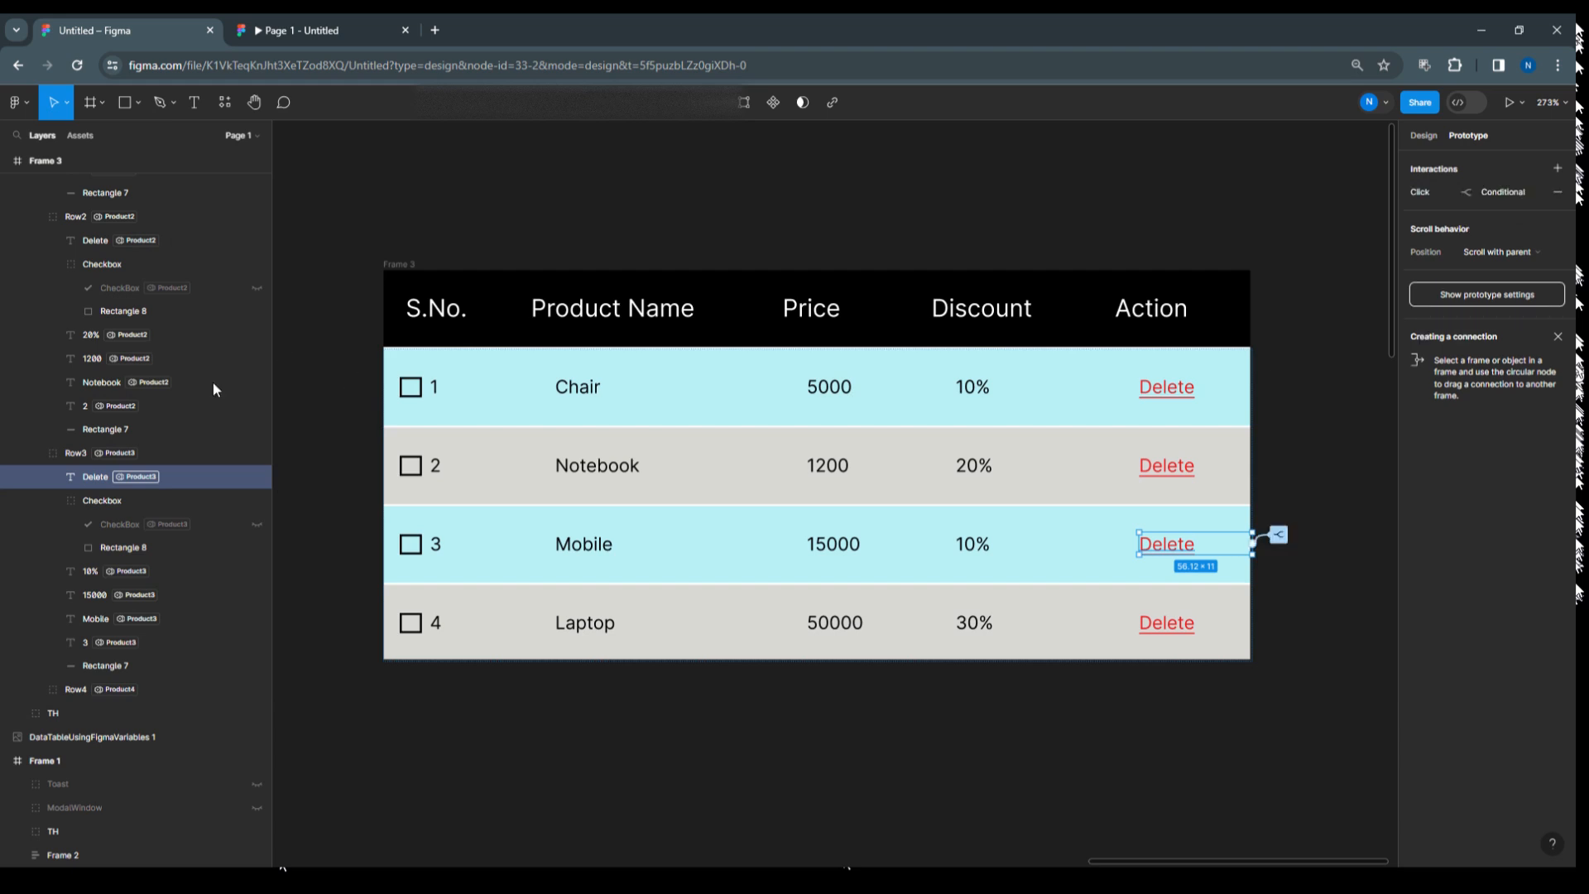
Copy the click conditional from Row3 and paste it onto Row4.
click(75, 453)
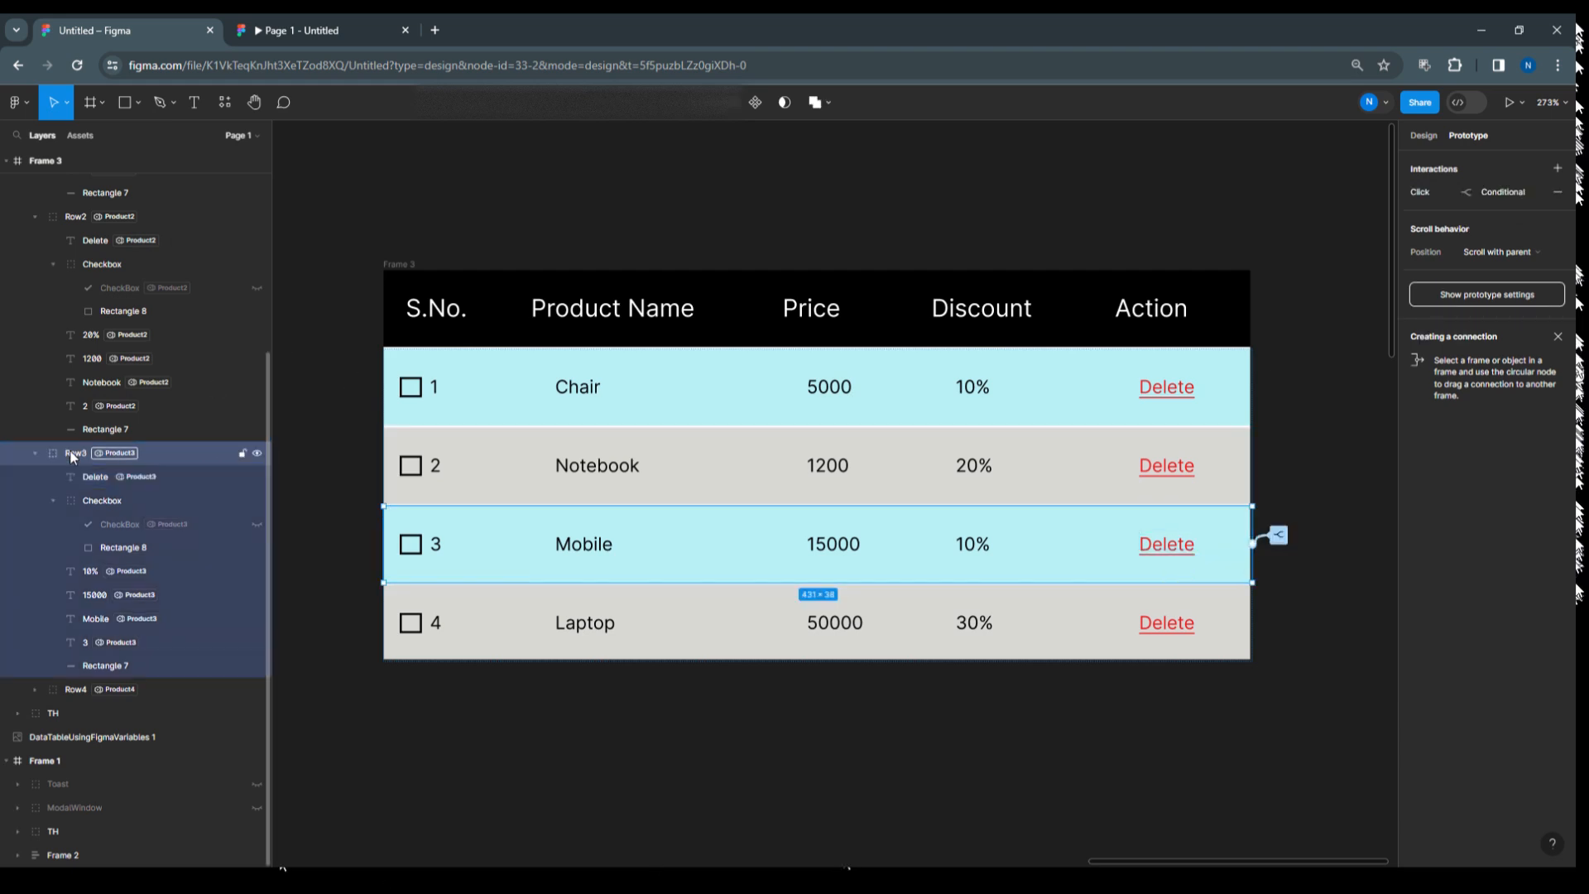
click(1408, 191)
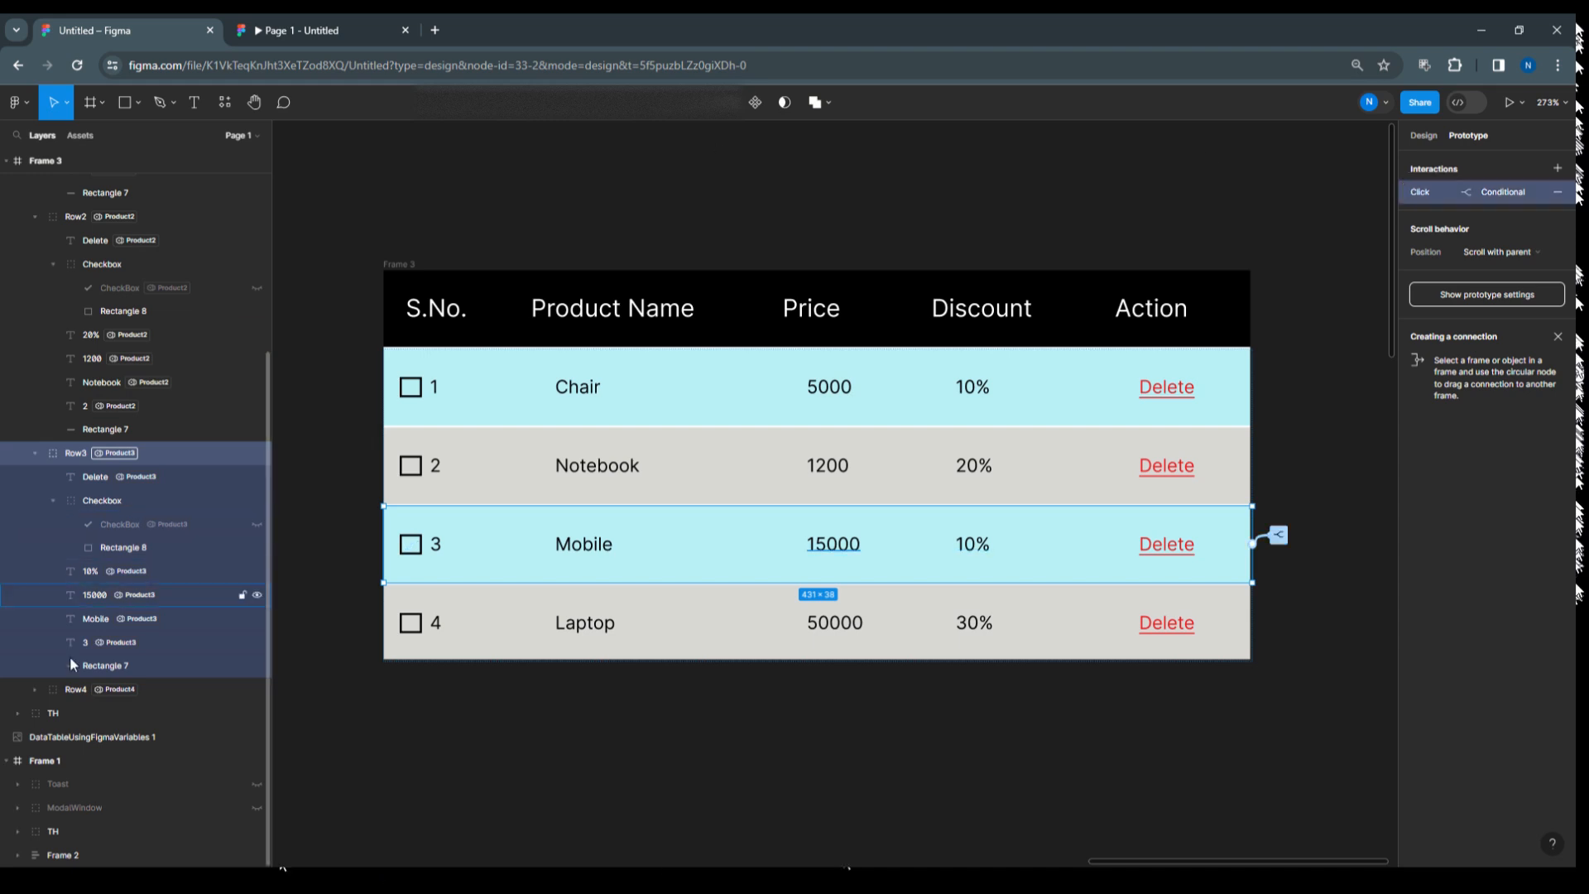
click(35, 688)
click(76, 689)
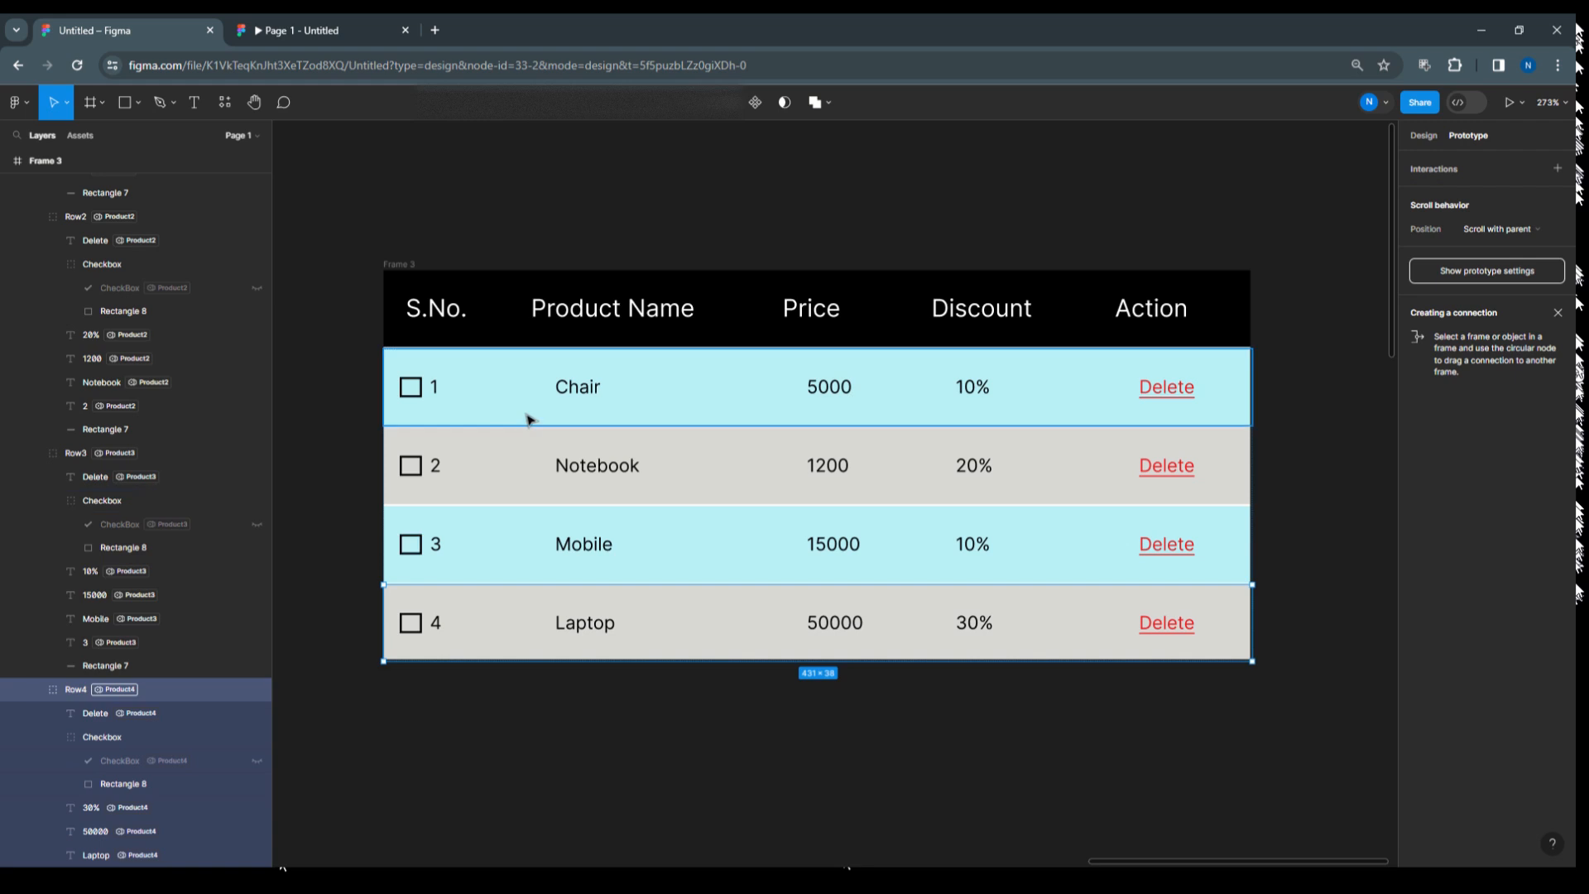
key(ctrl+v)
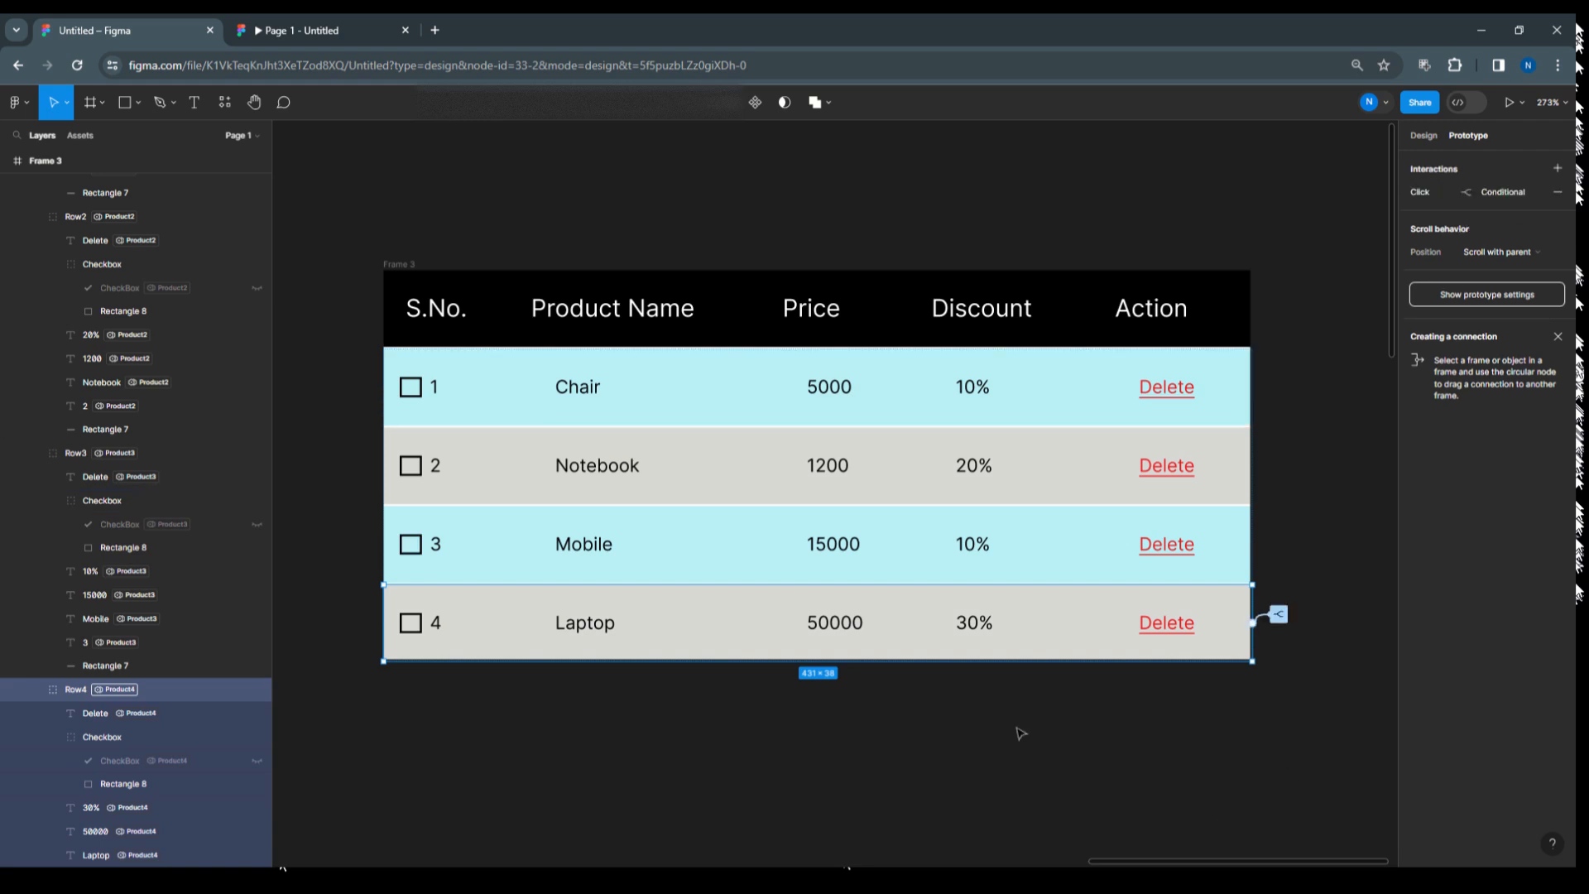
Copy the click conditional from Row3's Delete text onto Row4's Delete text.
click(82, 470)
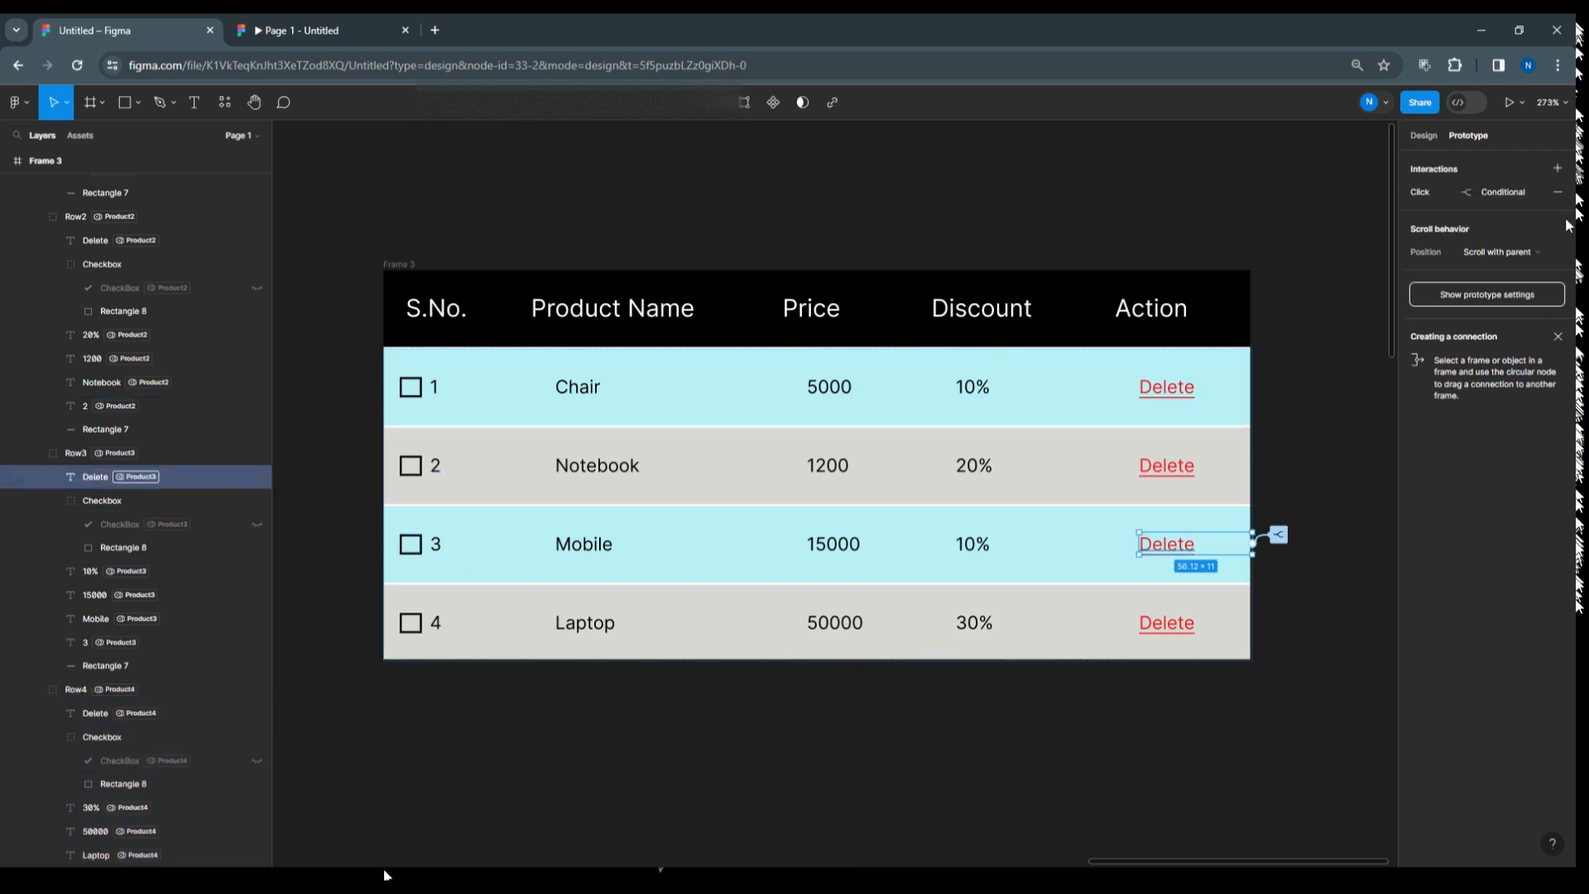
click(1406, 190)
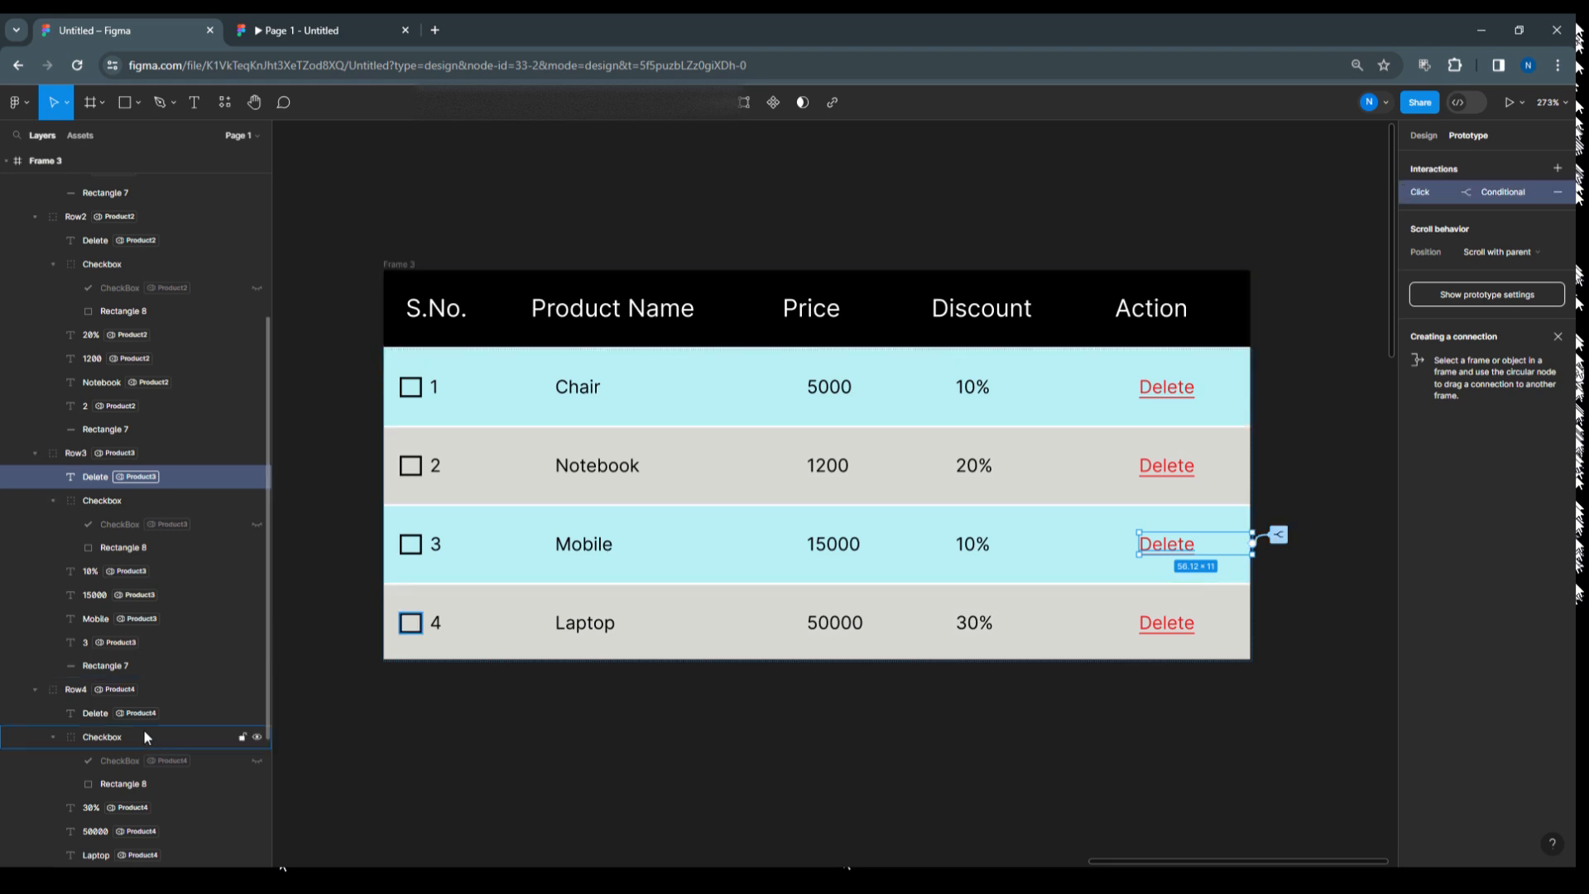
scroll(143, 736, down, 4)
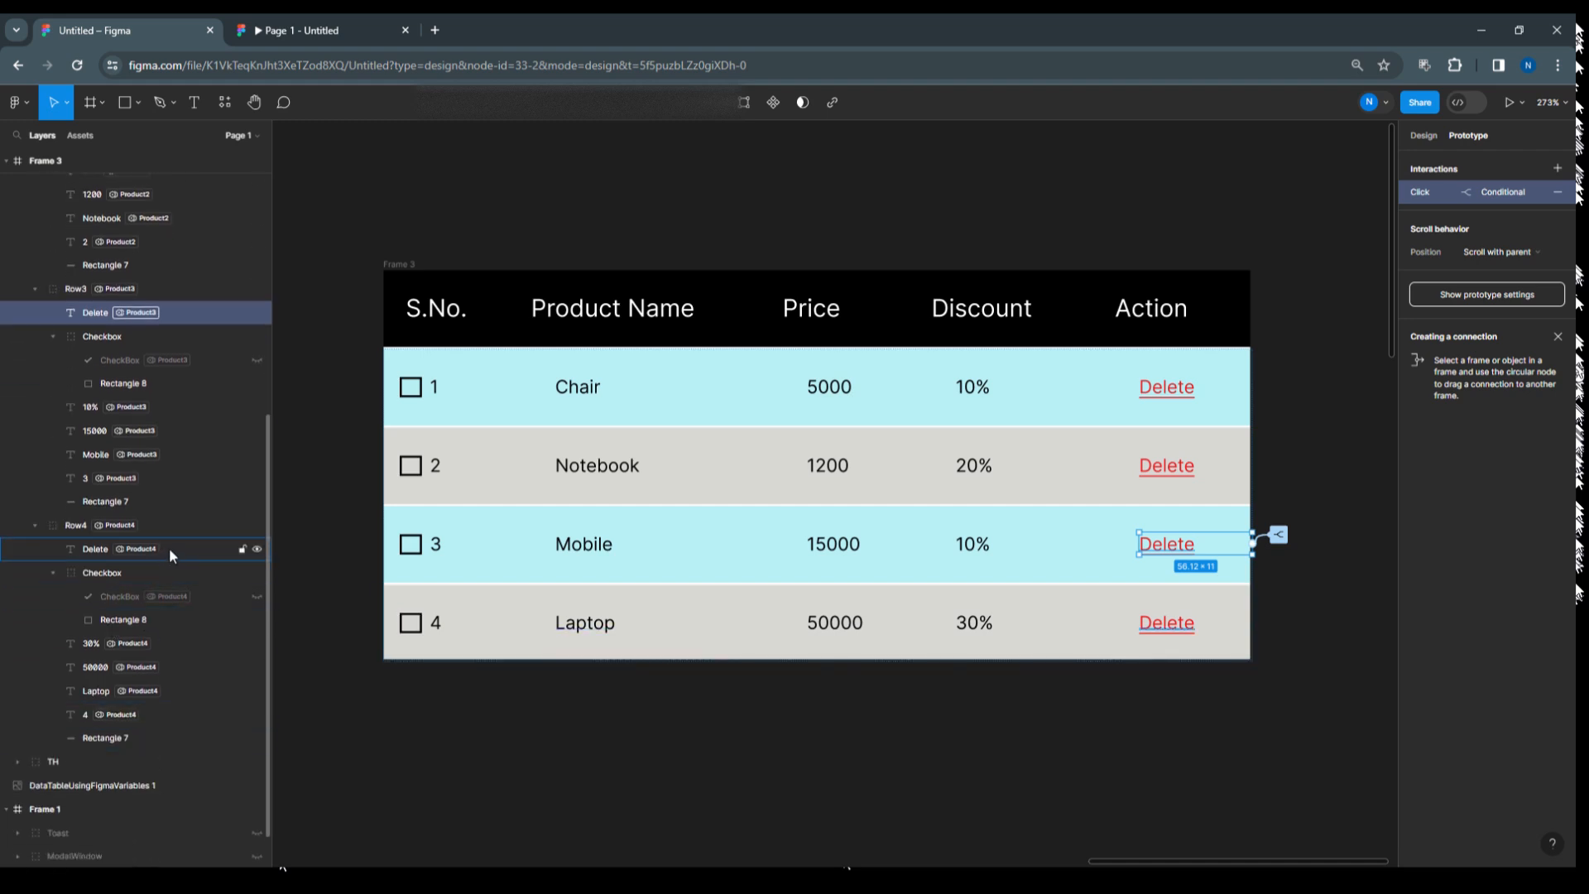
click(169, 548)
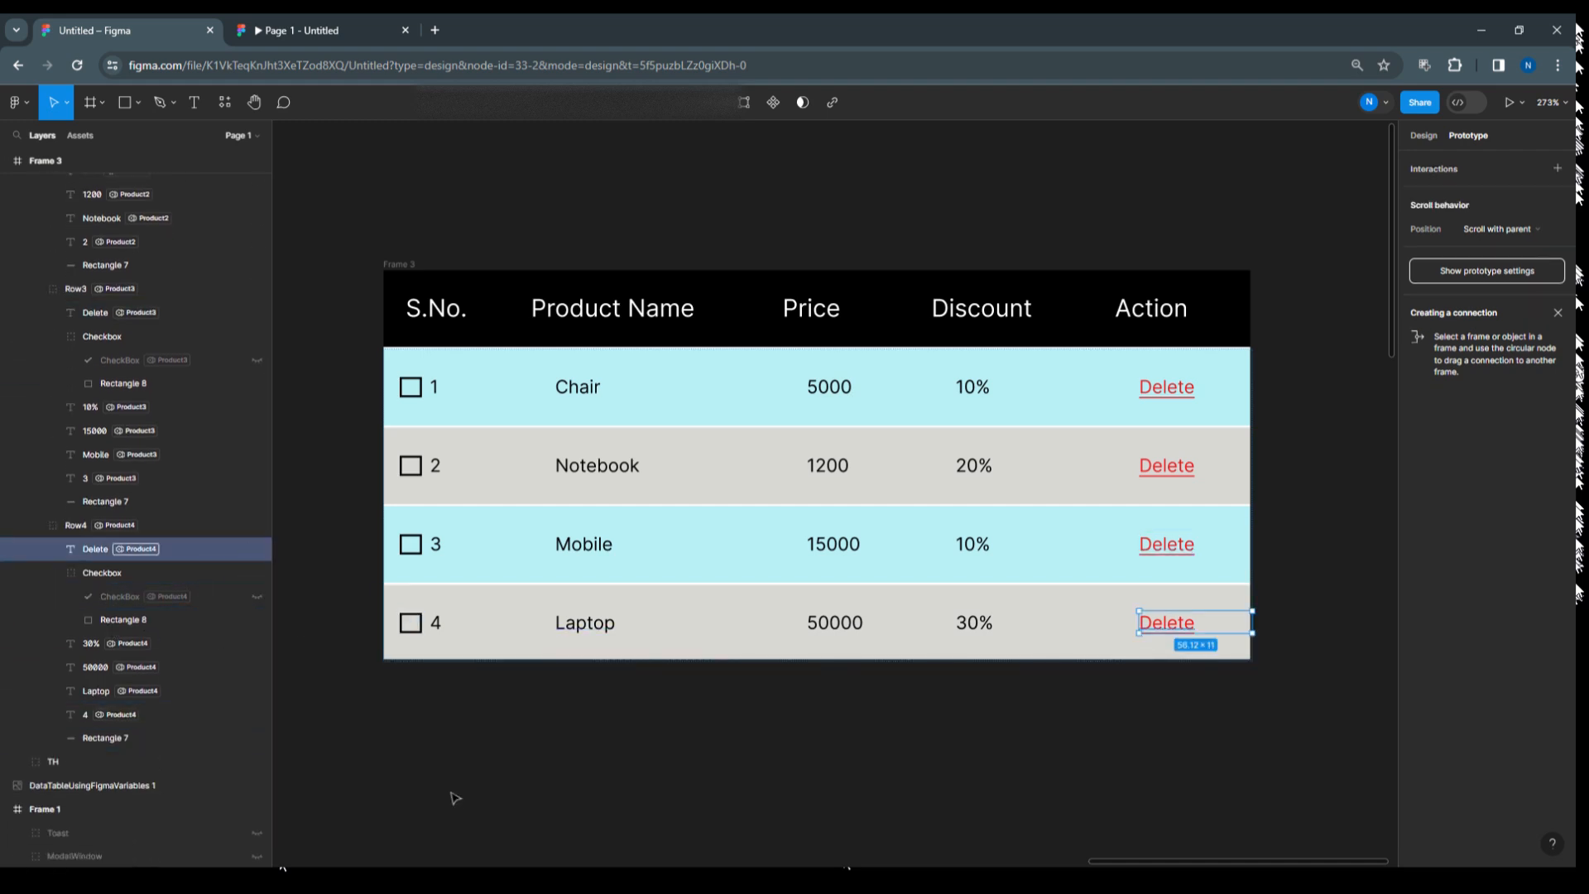
key(ctrl+v)
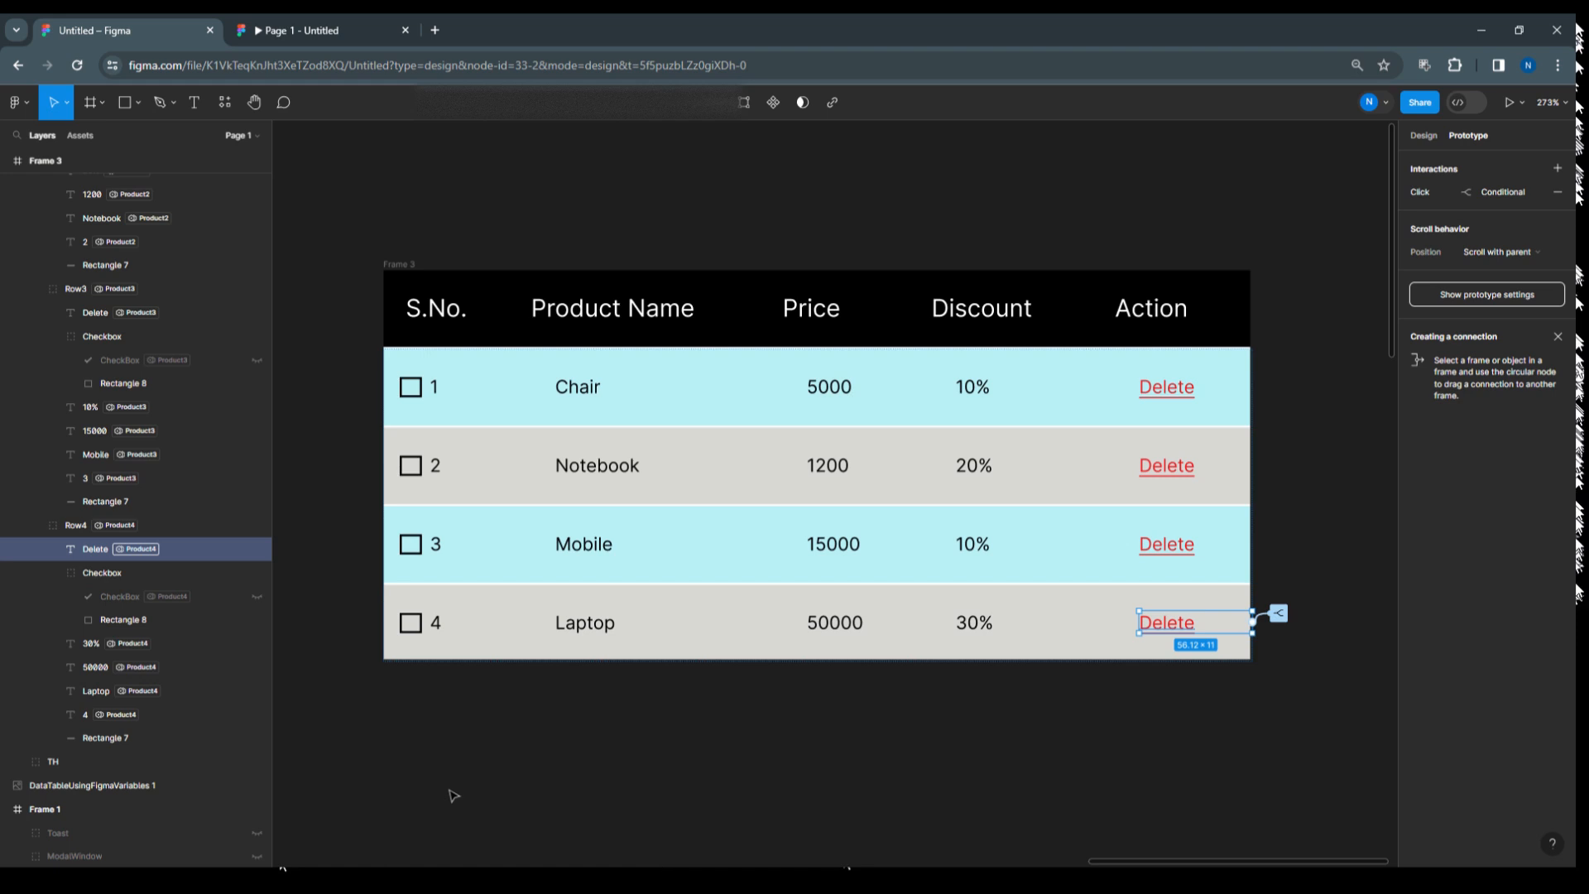
Present Frame 3 as a prototype again and scale the preview to fit the window.
click(412, 268)
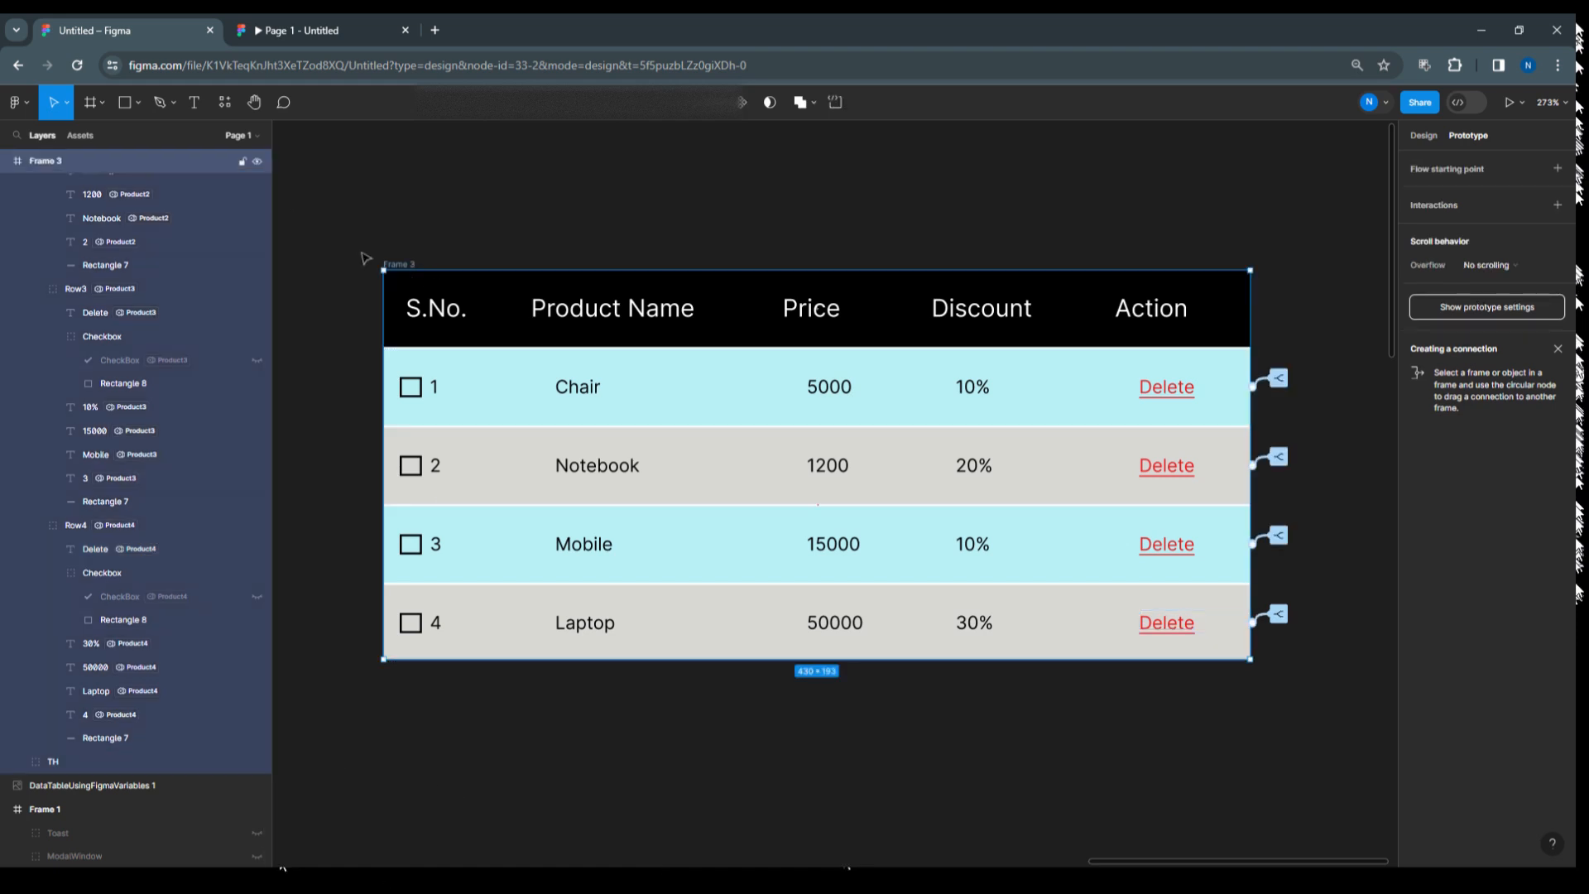
click(1519, 104)
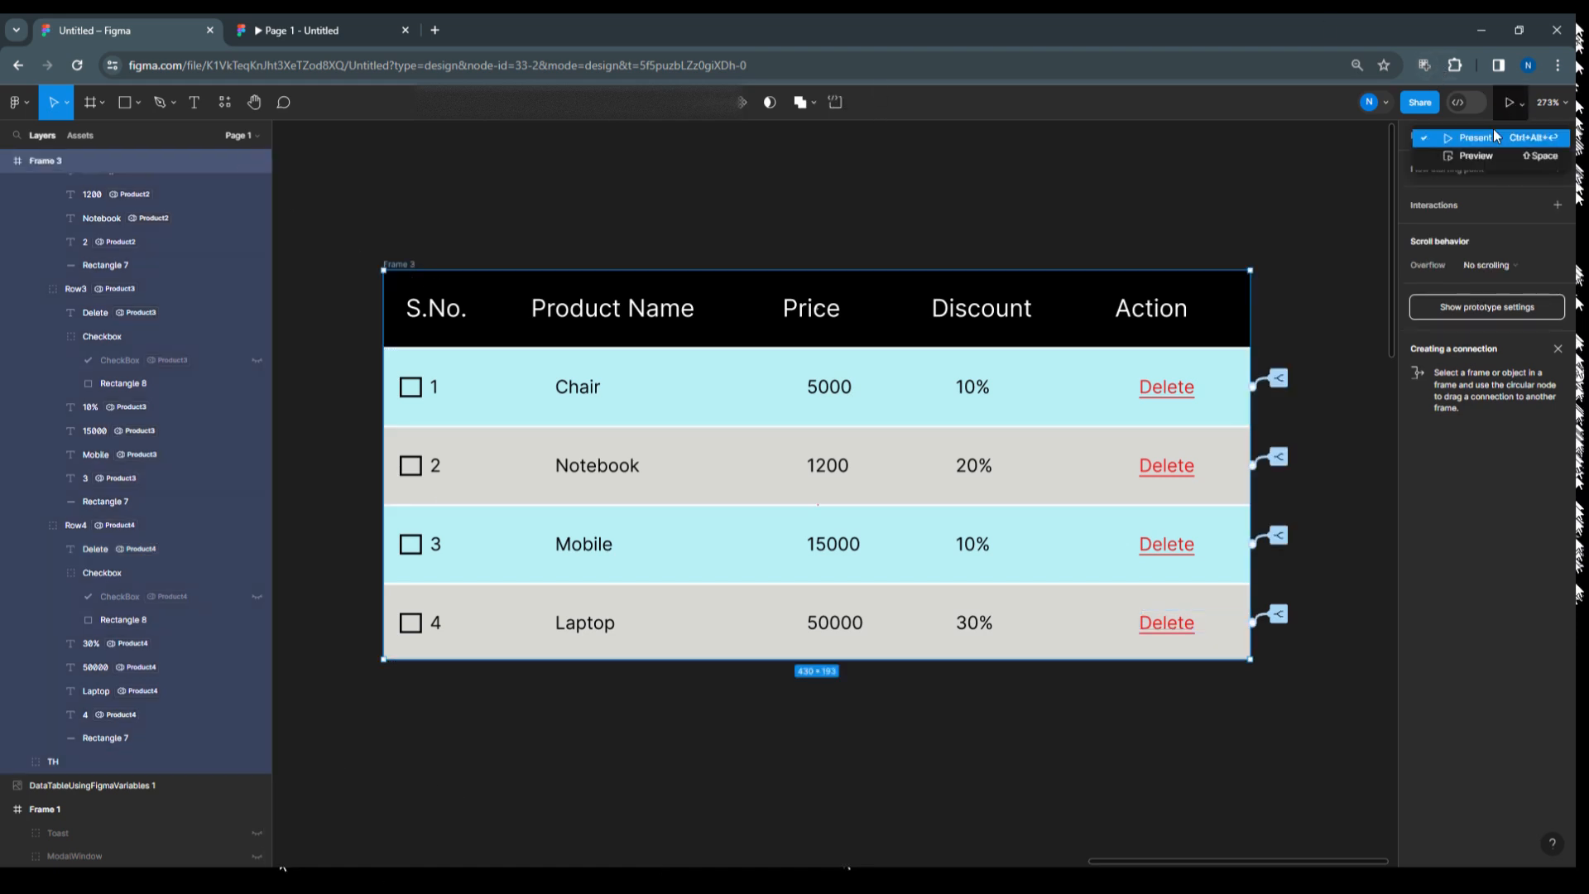
click(1493, 130)
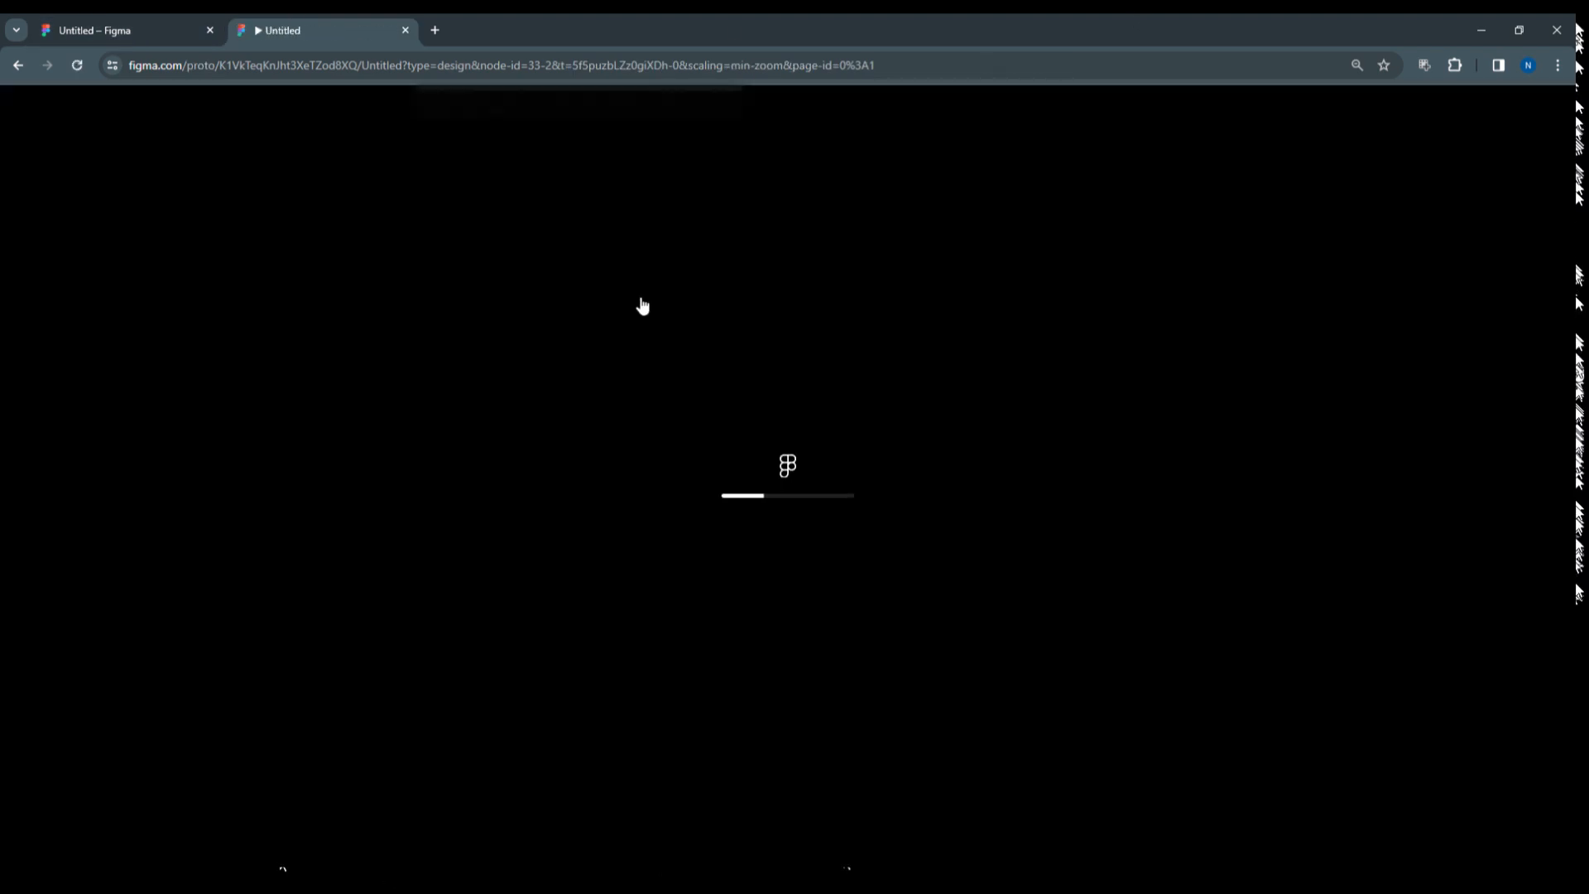
click(1519, 104)
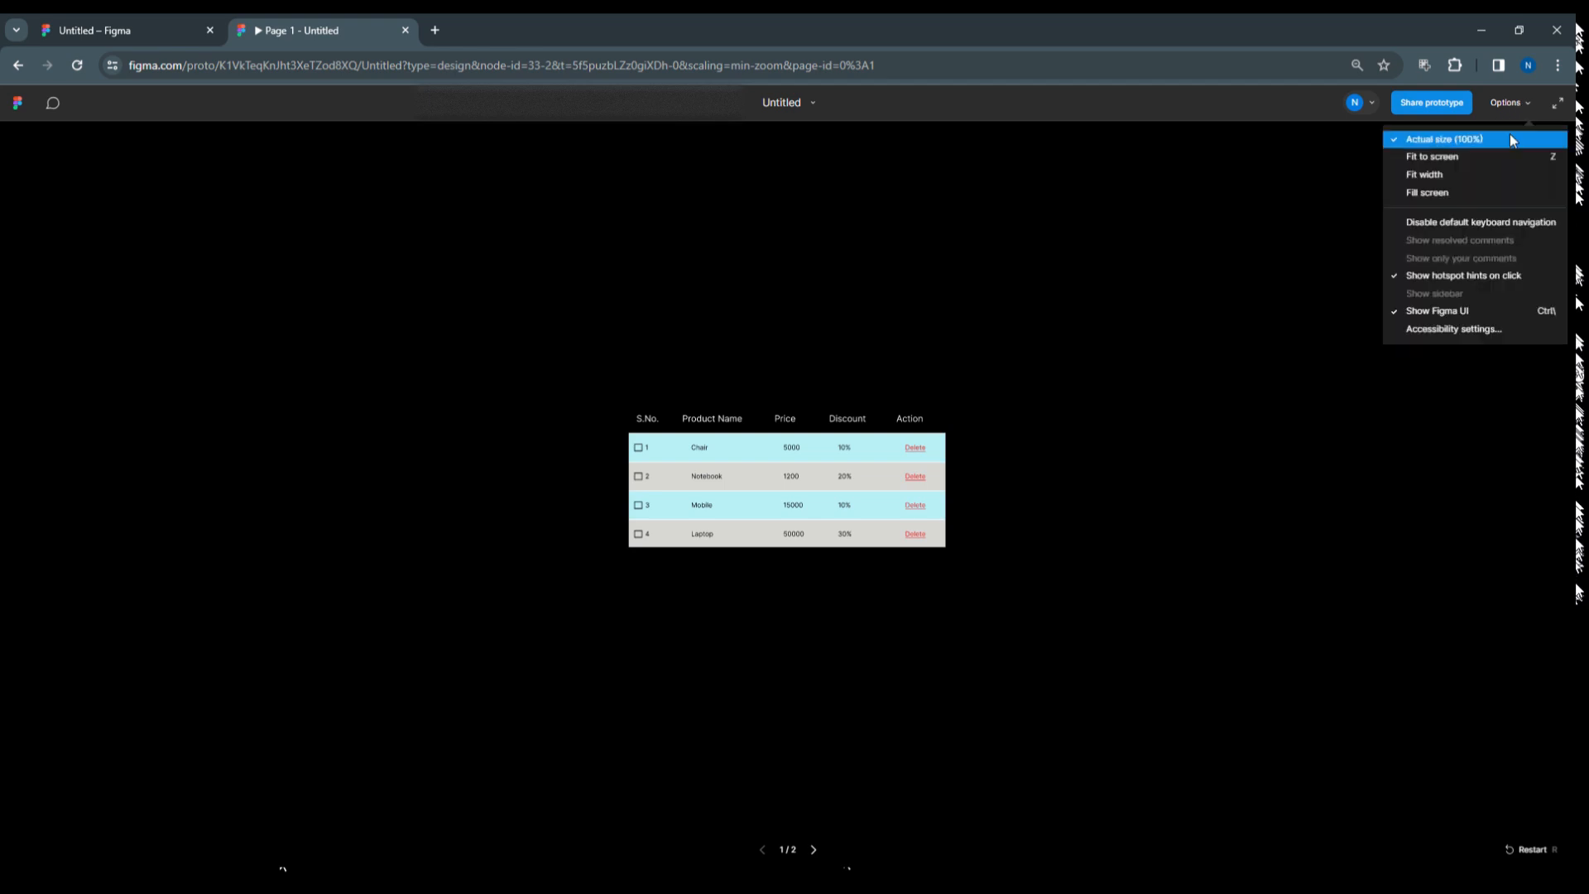
click(1500, 192)
Test deleting the ticked Chair row and the unticked Mobile row, and dismiss the success toast and warning modal.
click(391, 356)
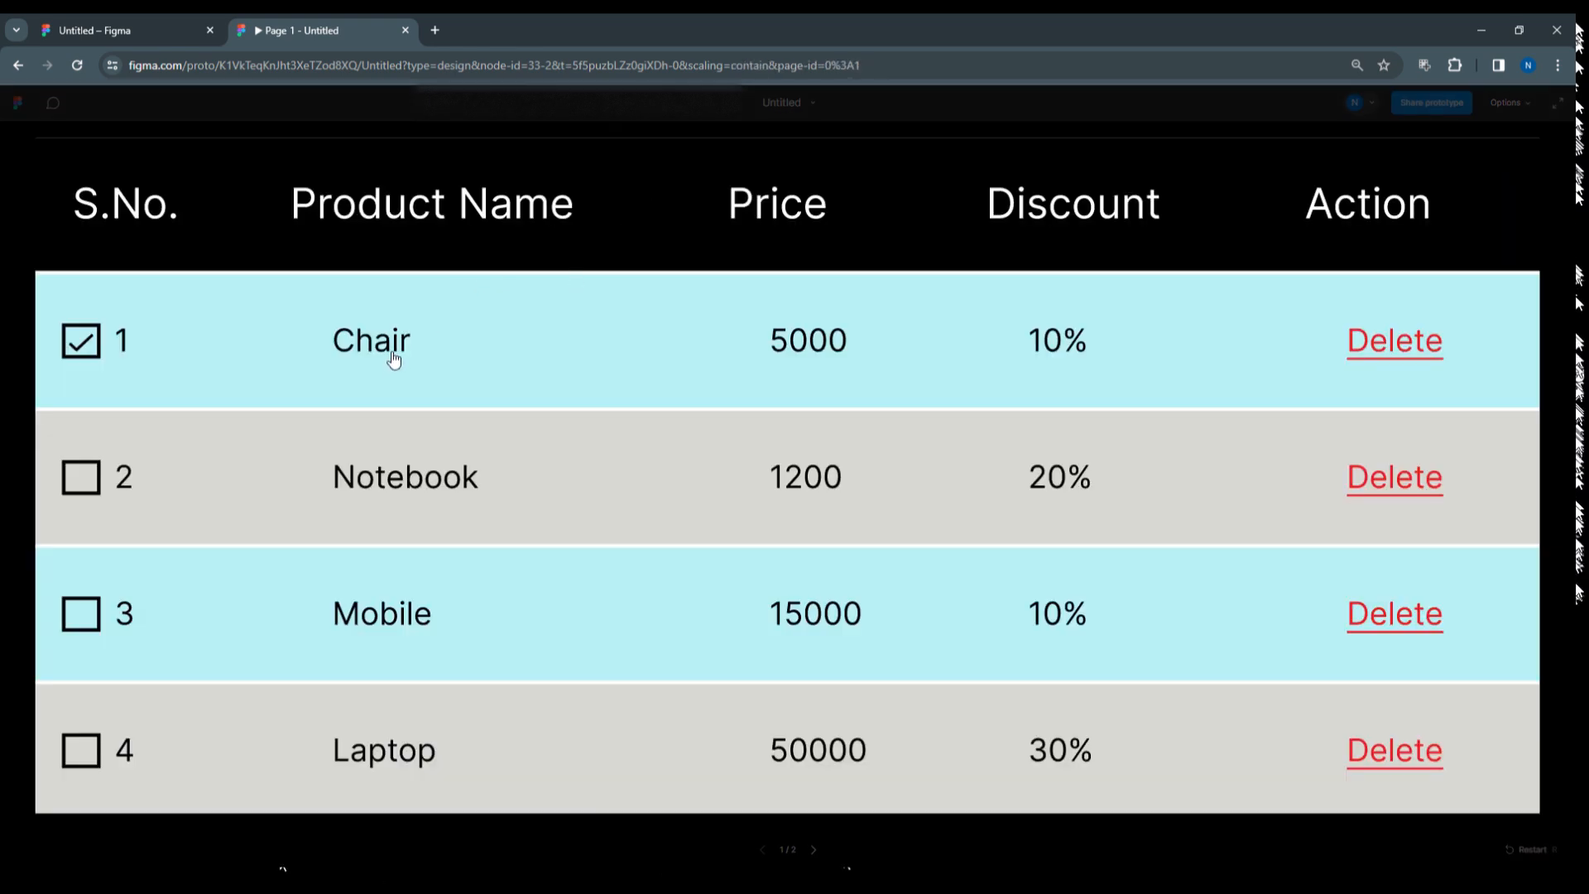
click(1393, 341)
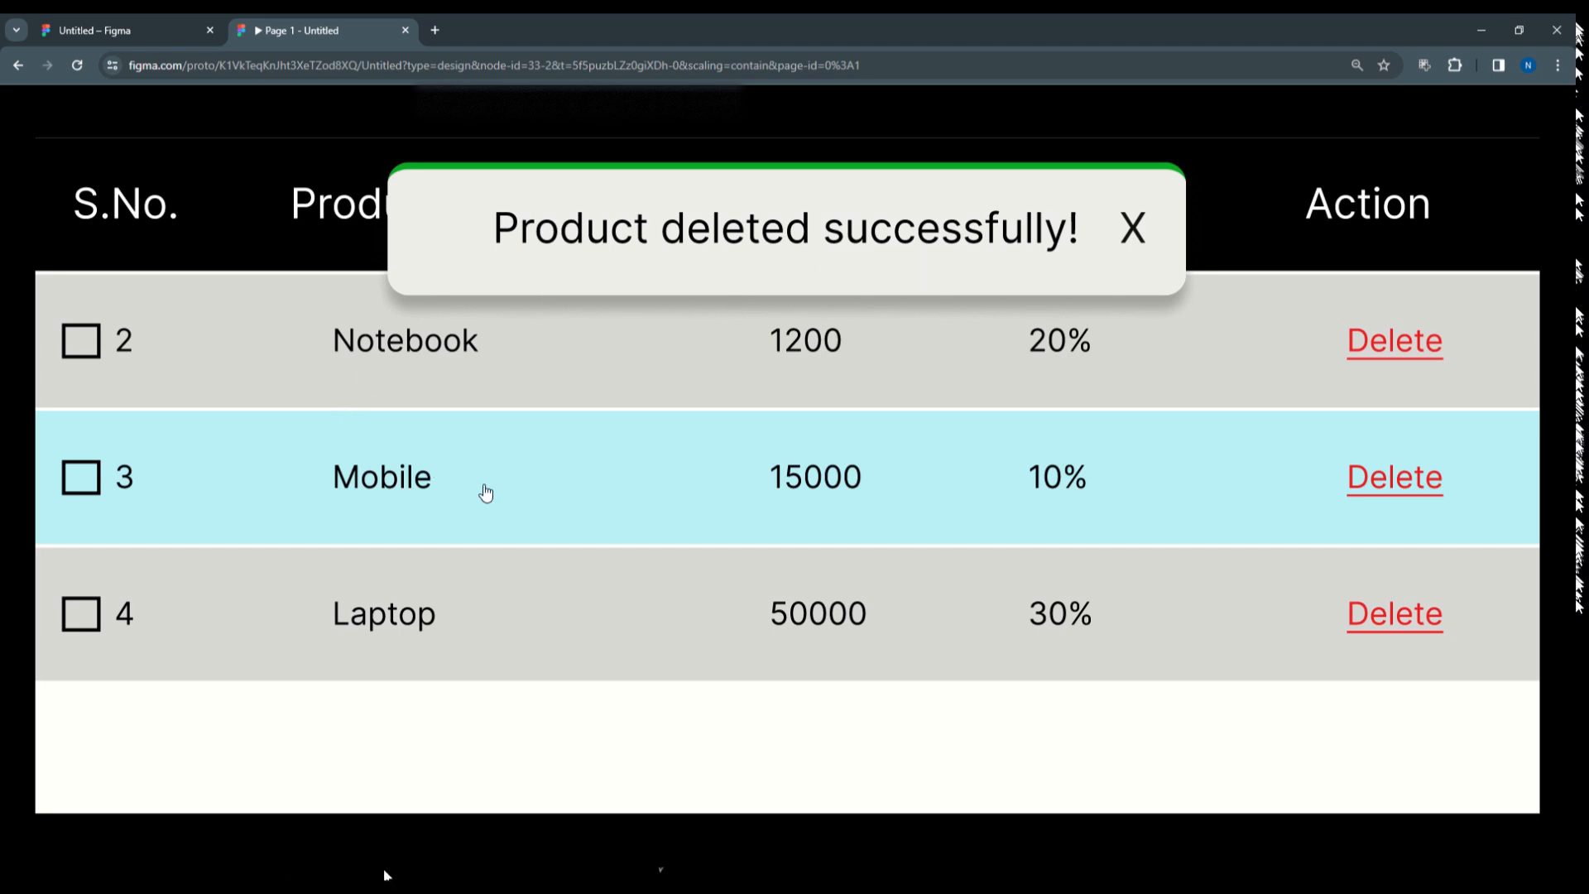
click(1397, 478)
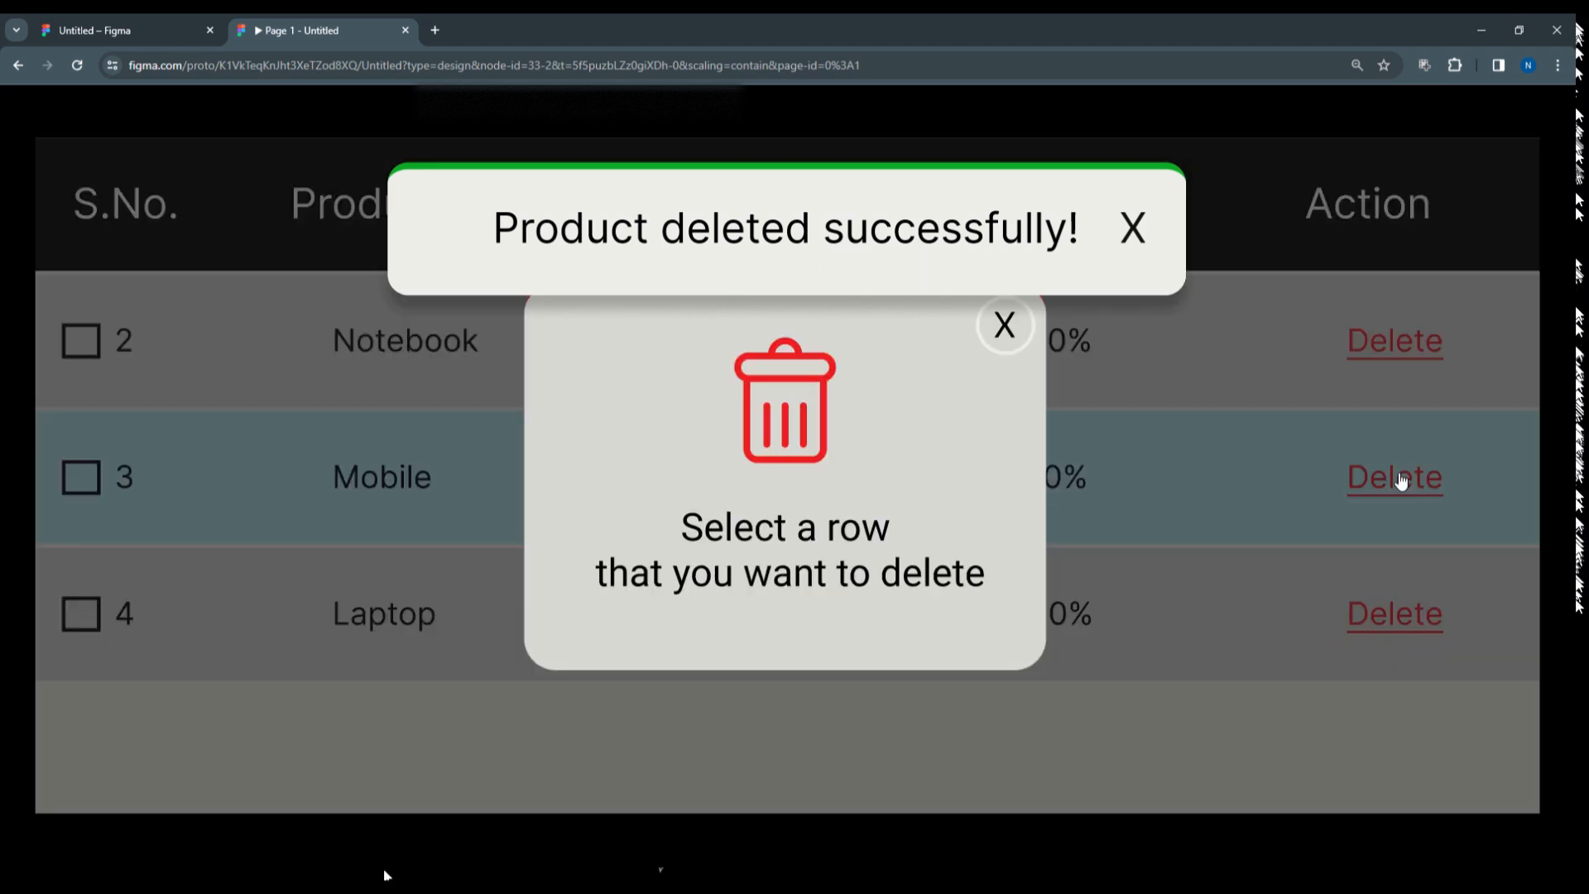
click(1133, 235)
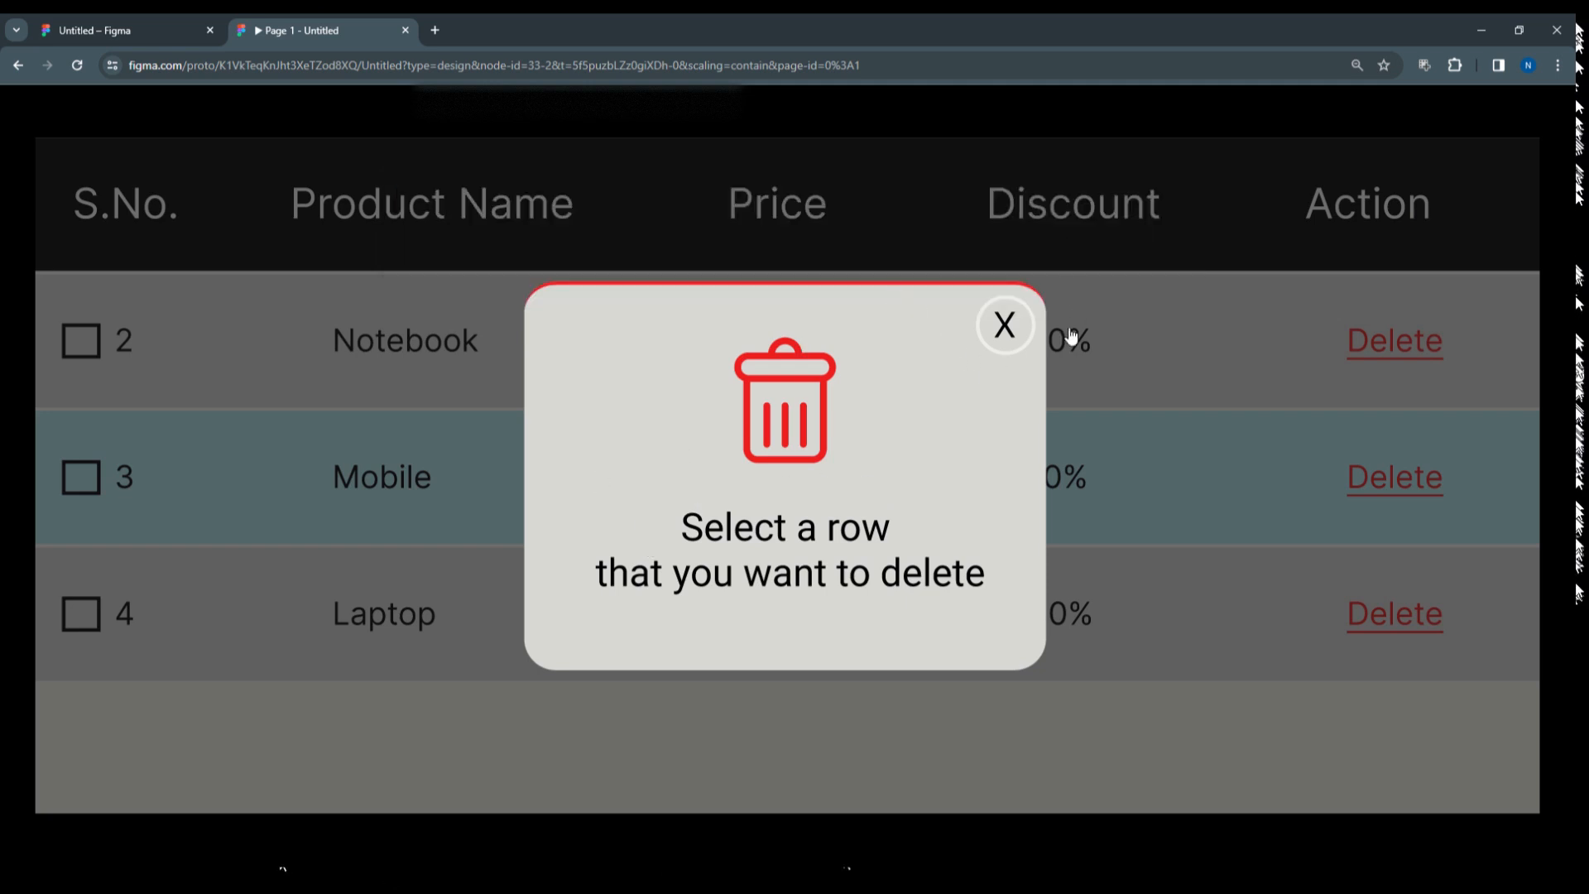
click(1000, 343)
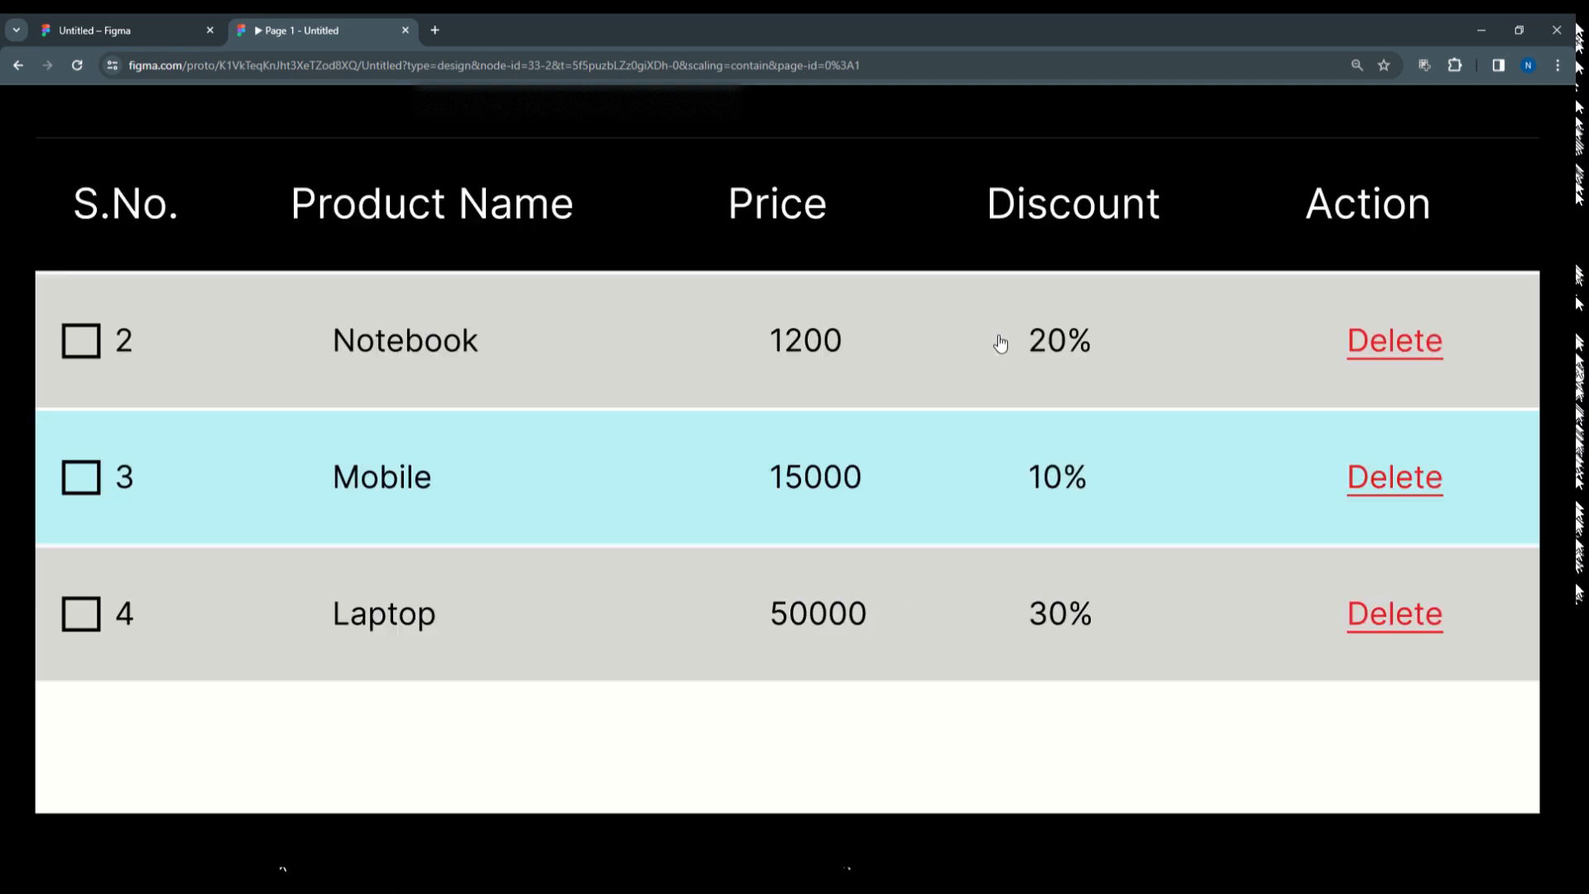
Test deleting the unticked Laptop row and the ticked Notebook row, dismissing the warning modal and the success toast.
click(1397, 619)
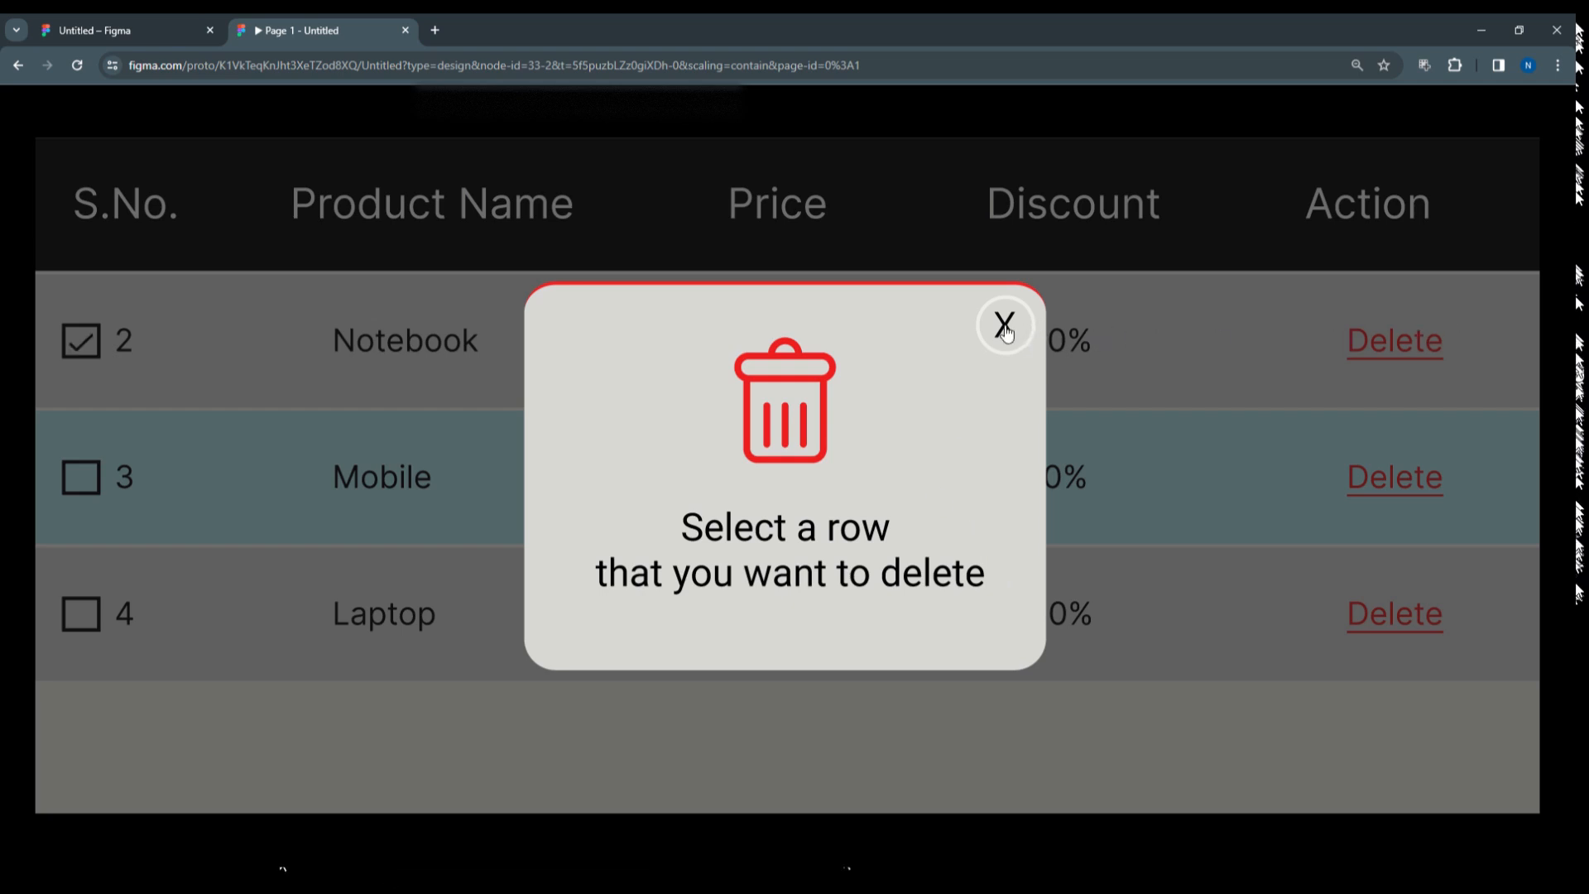
click(1005, 325)
click(1394, 341)
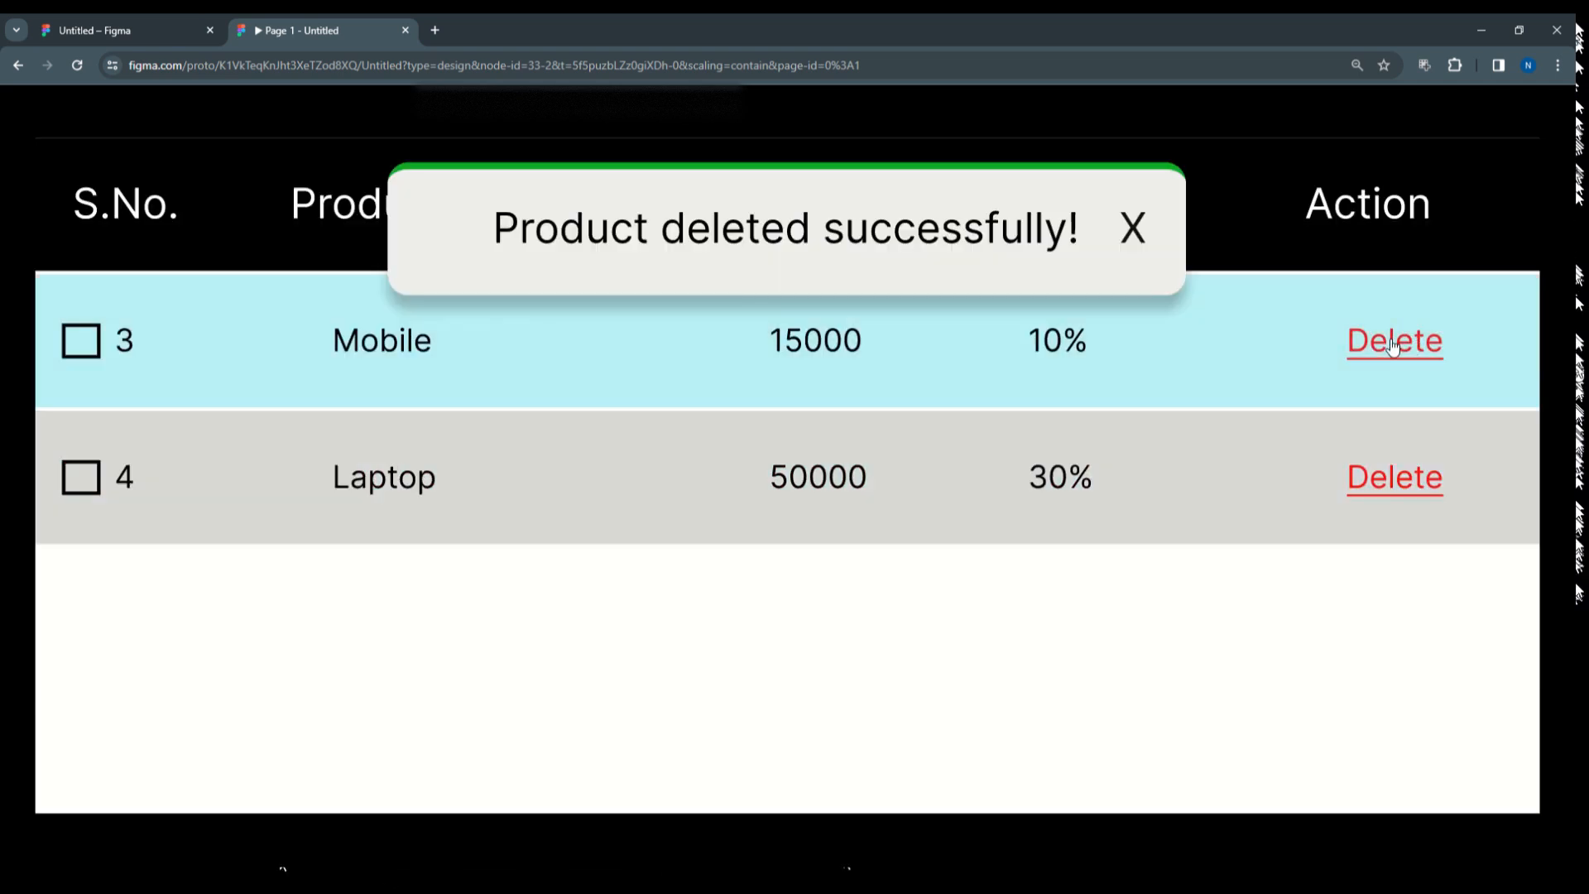
click(1133, 235)
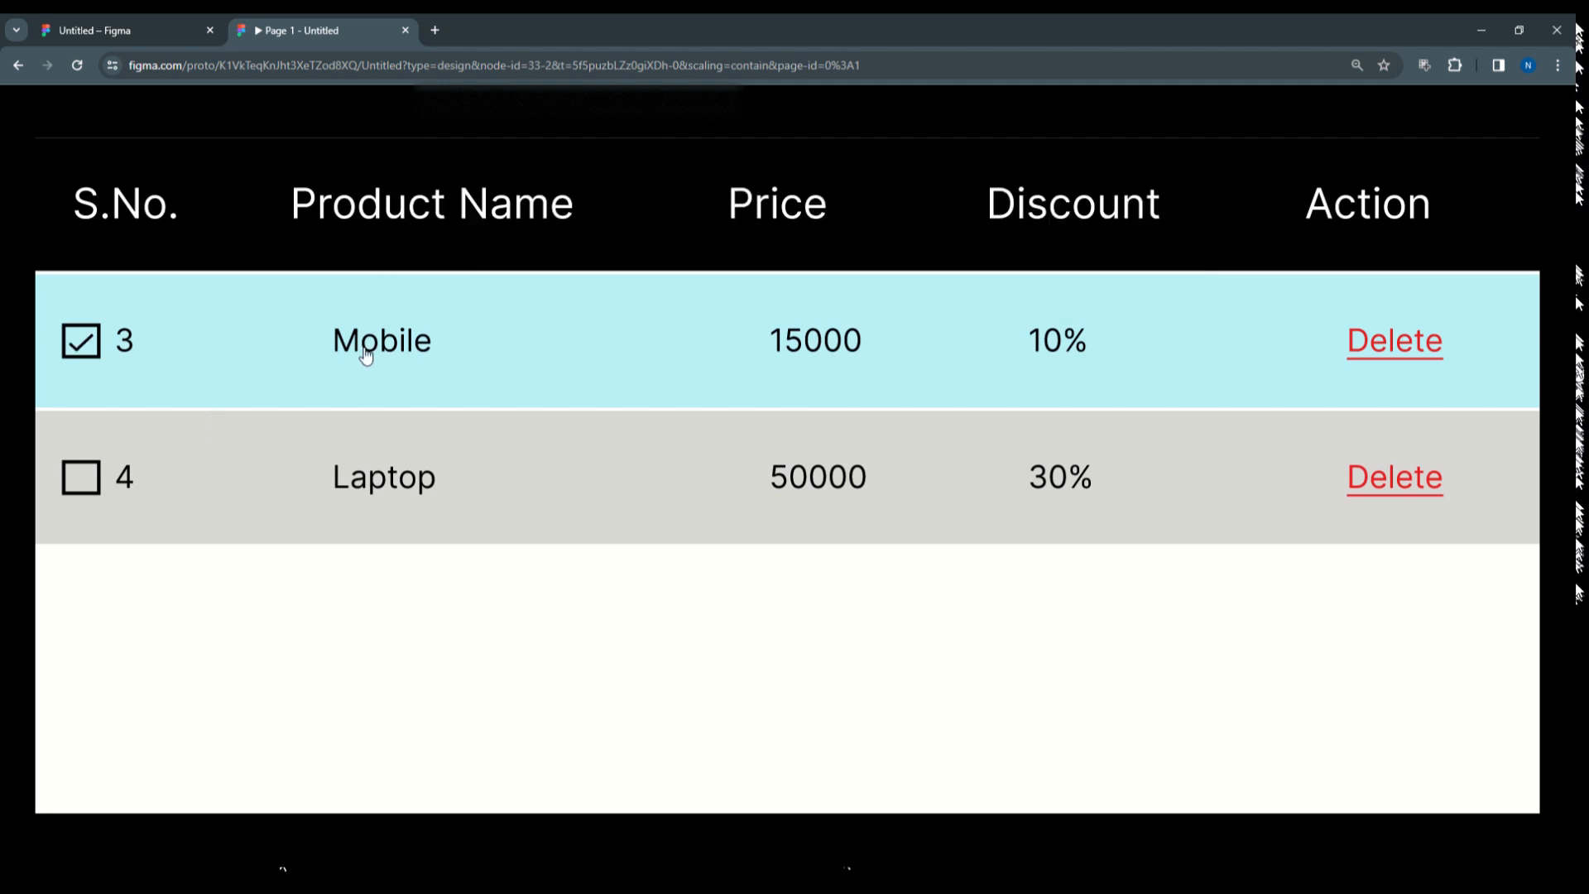
Test deleting the ticked Mobile row and the unticked Laptop row, dismissing the success toast and the warning modal.
click(1379, 351)
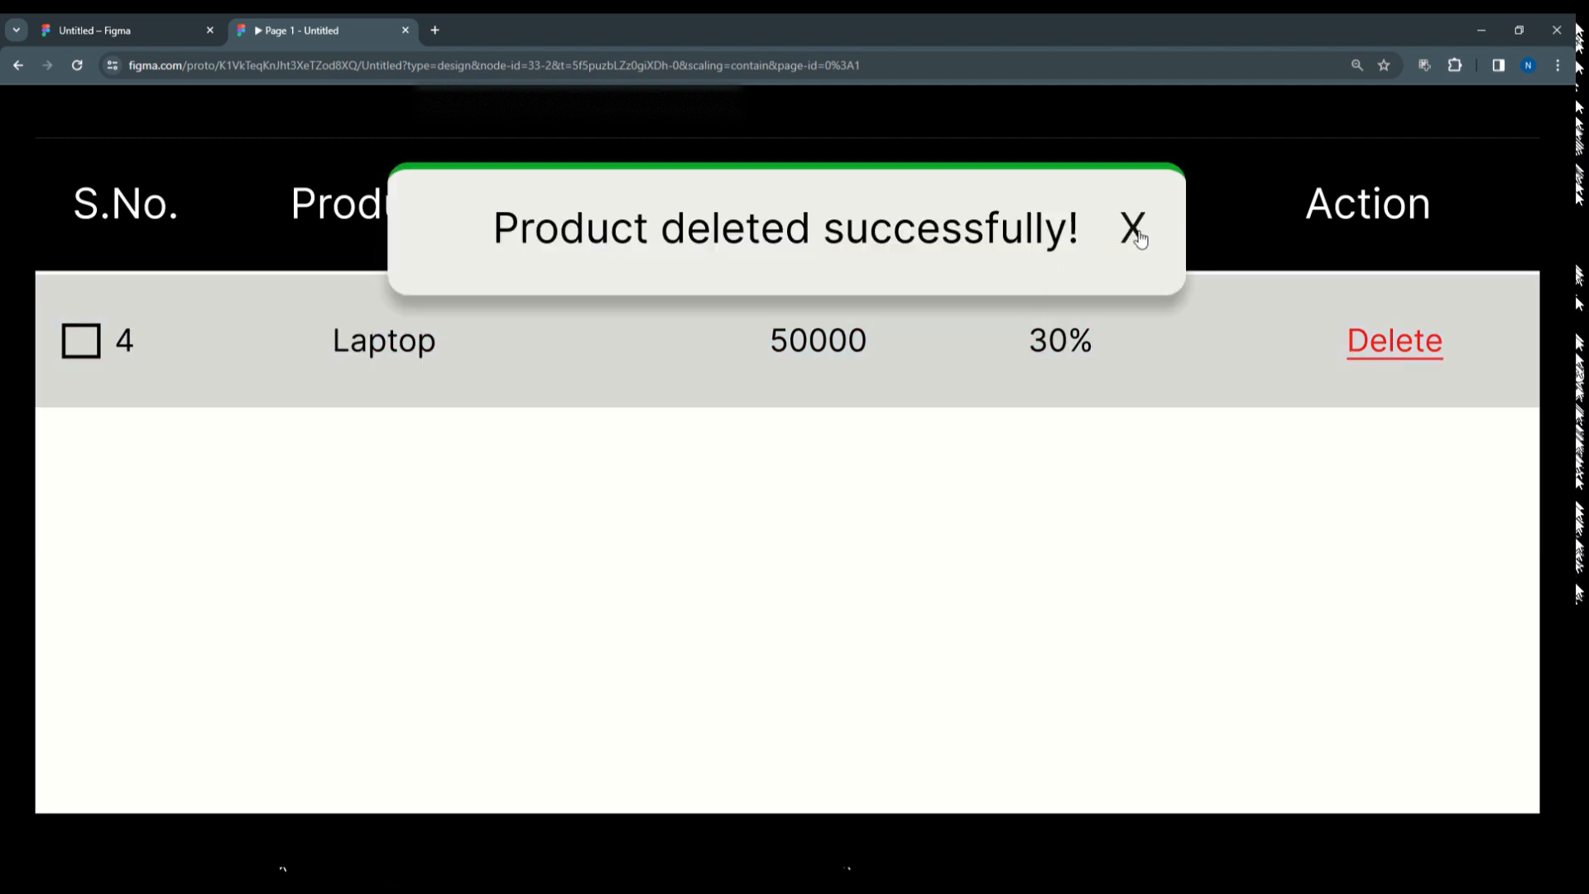
click(1139, 239)
click(1387, 358)
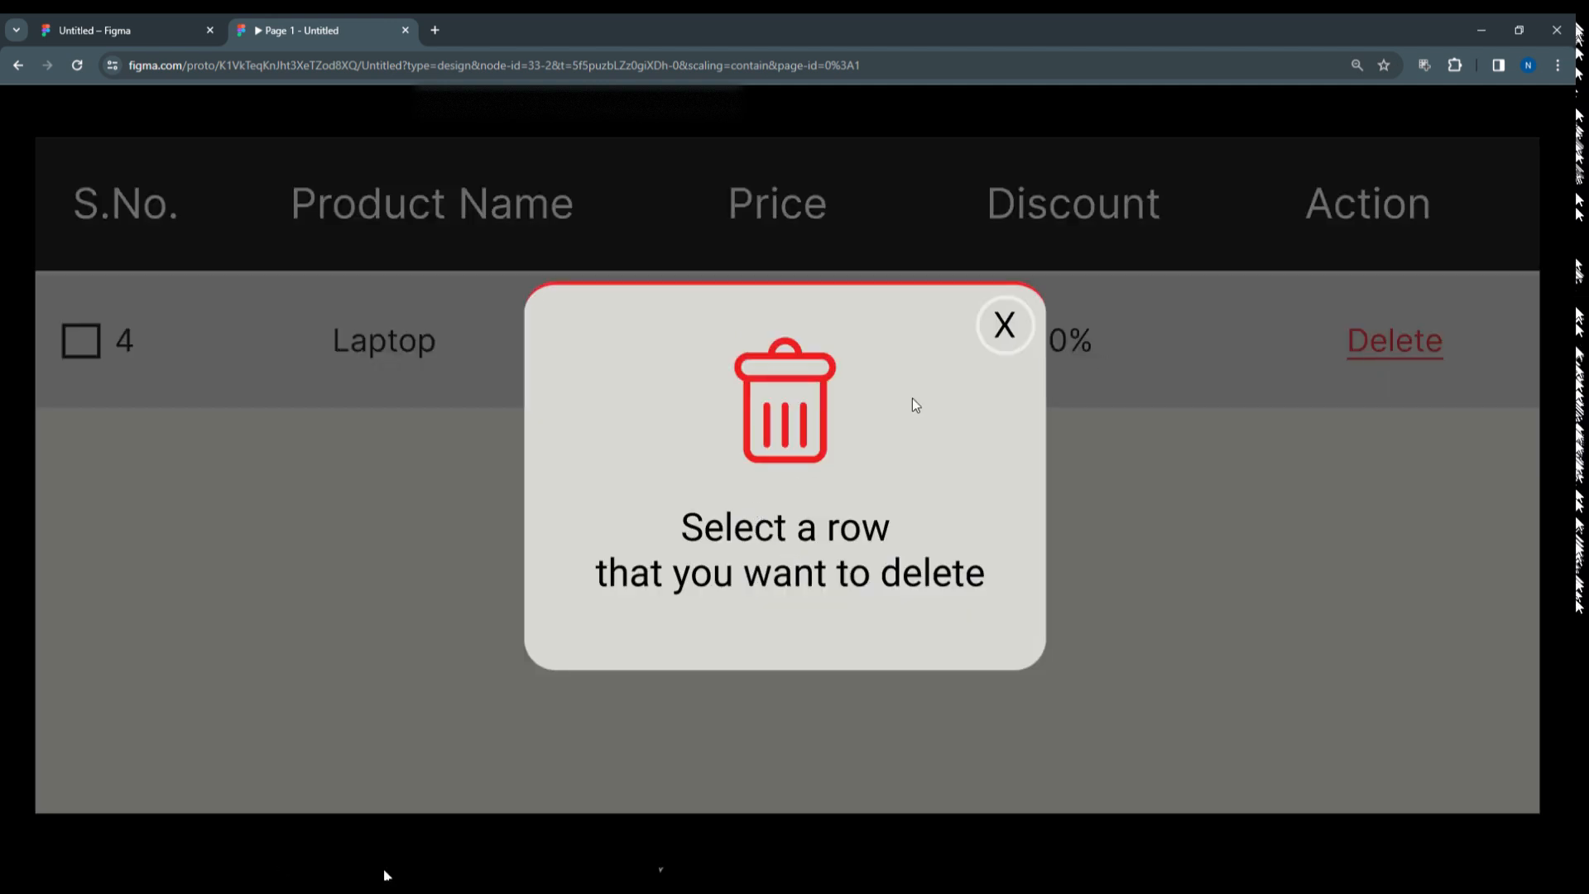
click(1004, 323)
Tick the Laptop row in the prototype, delete it and dismiss the success toast.
click(339, 337)
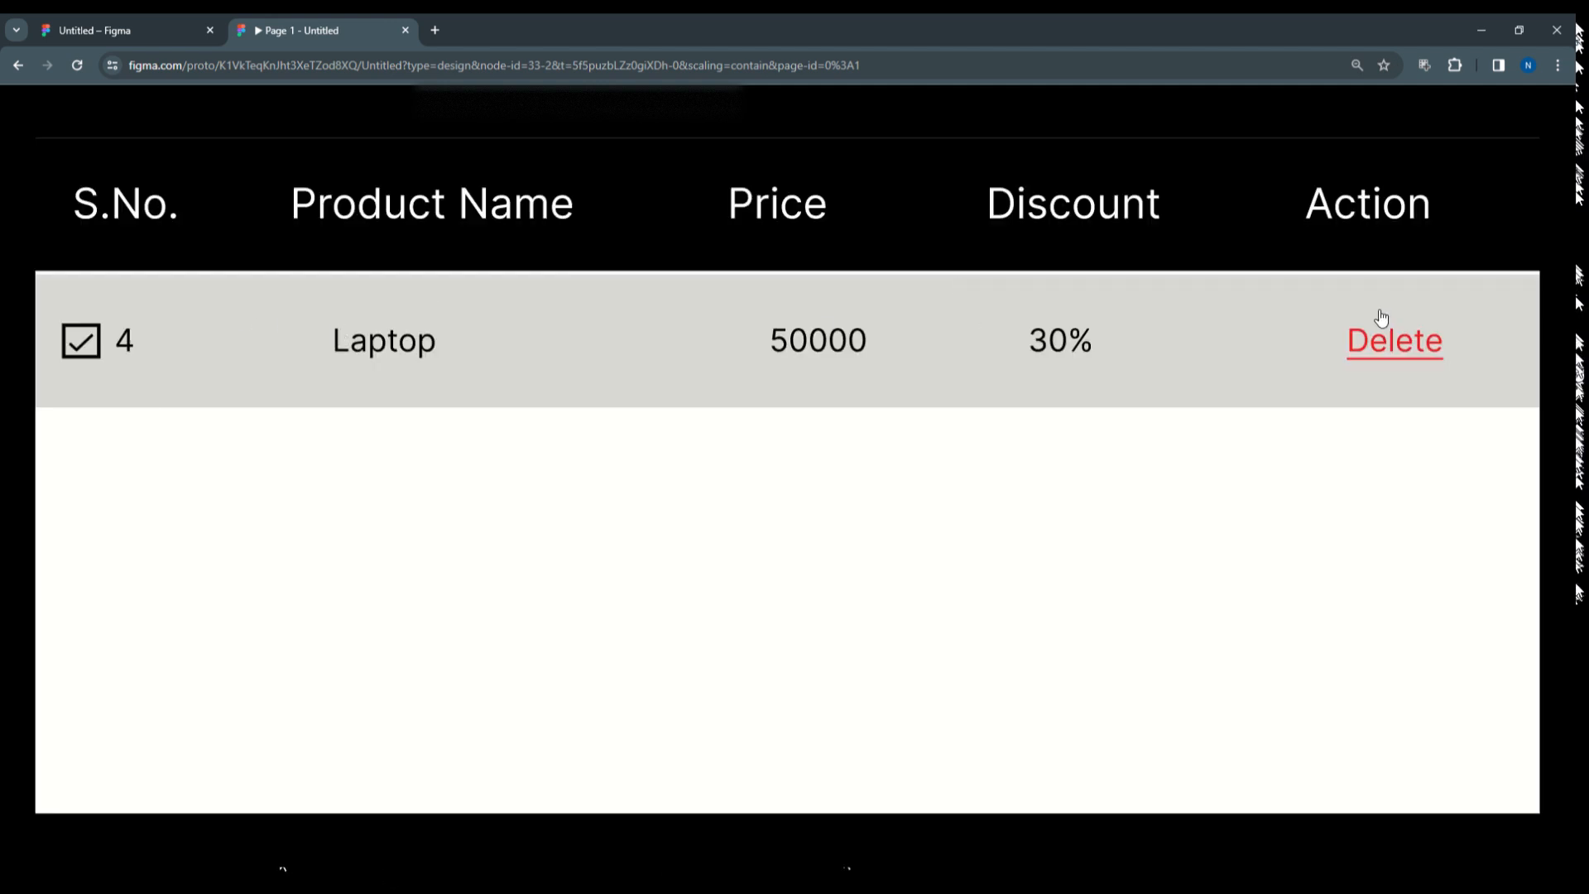
click(1380, 327)
click(1134, 227)
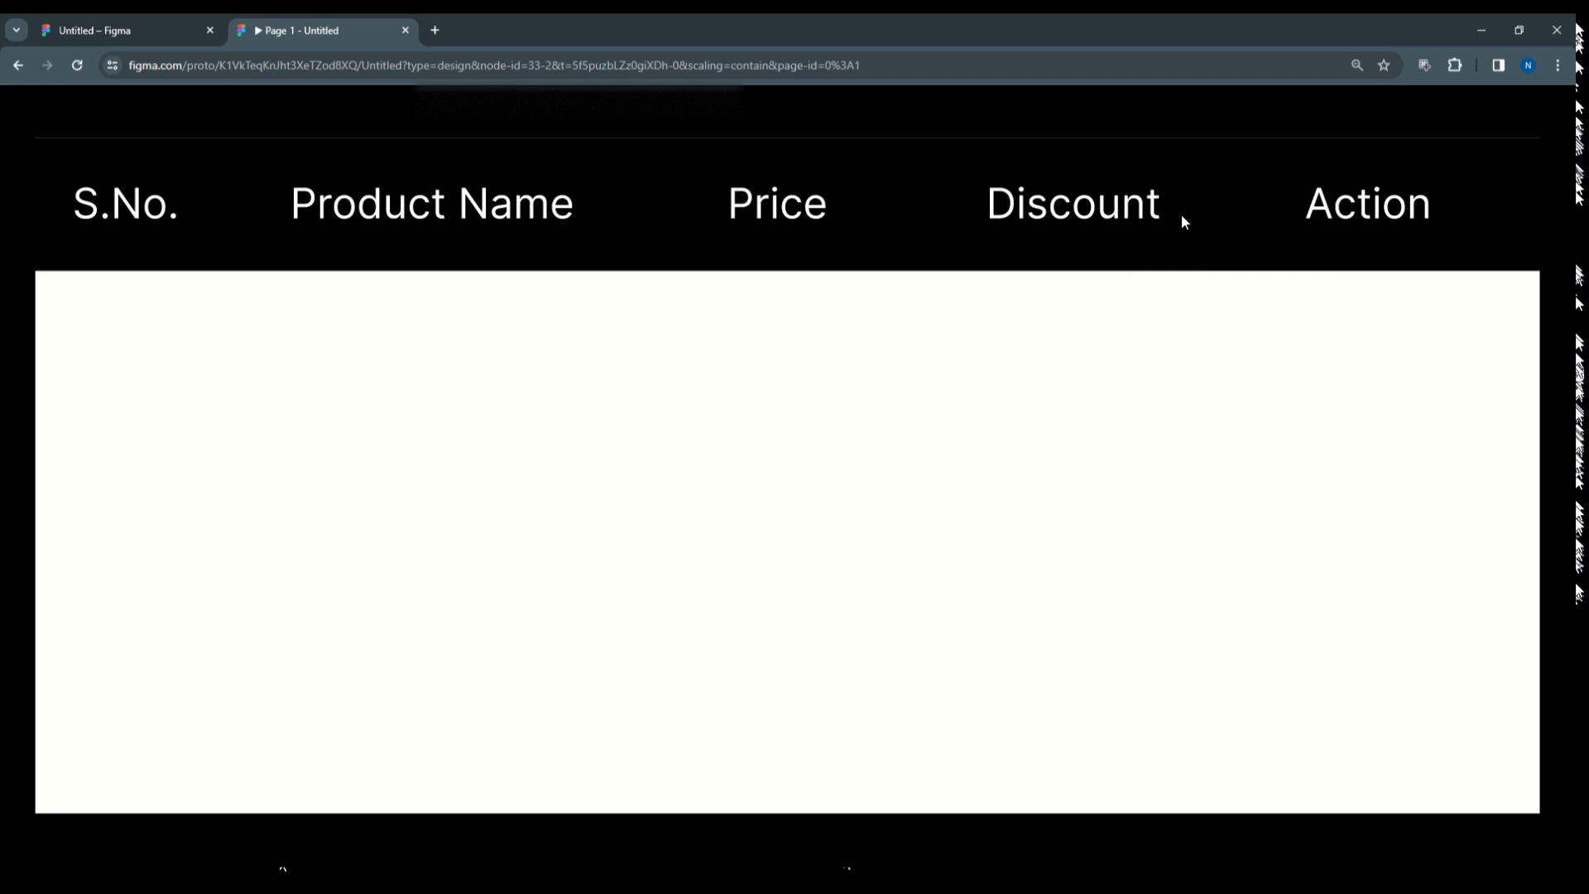
Reload the prototype preview to reset the table, and return to the design file.
click(139, 25)
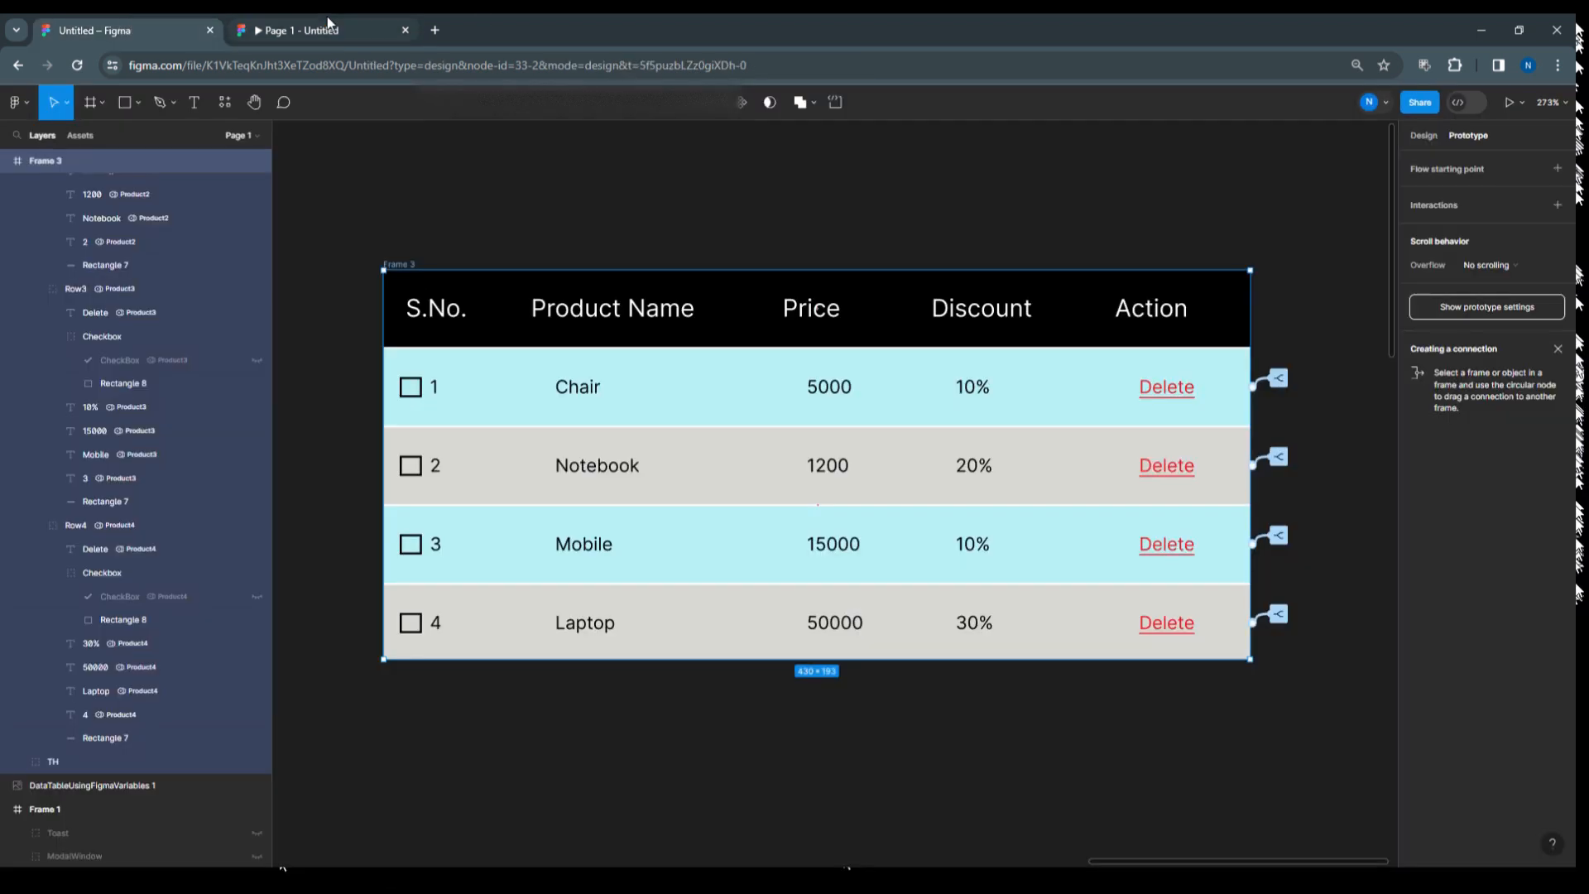
click(264, 30)
click(78, 64)
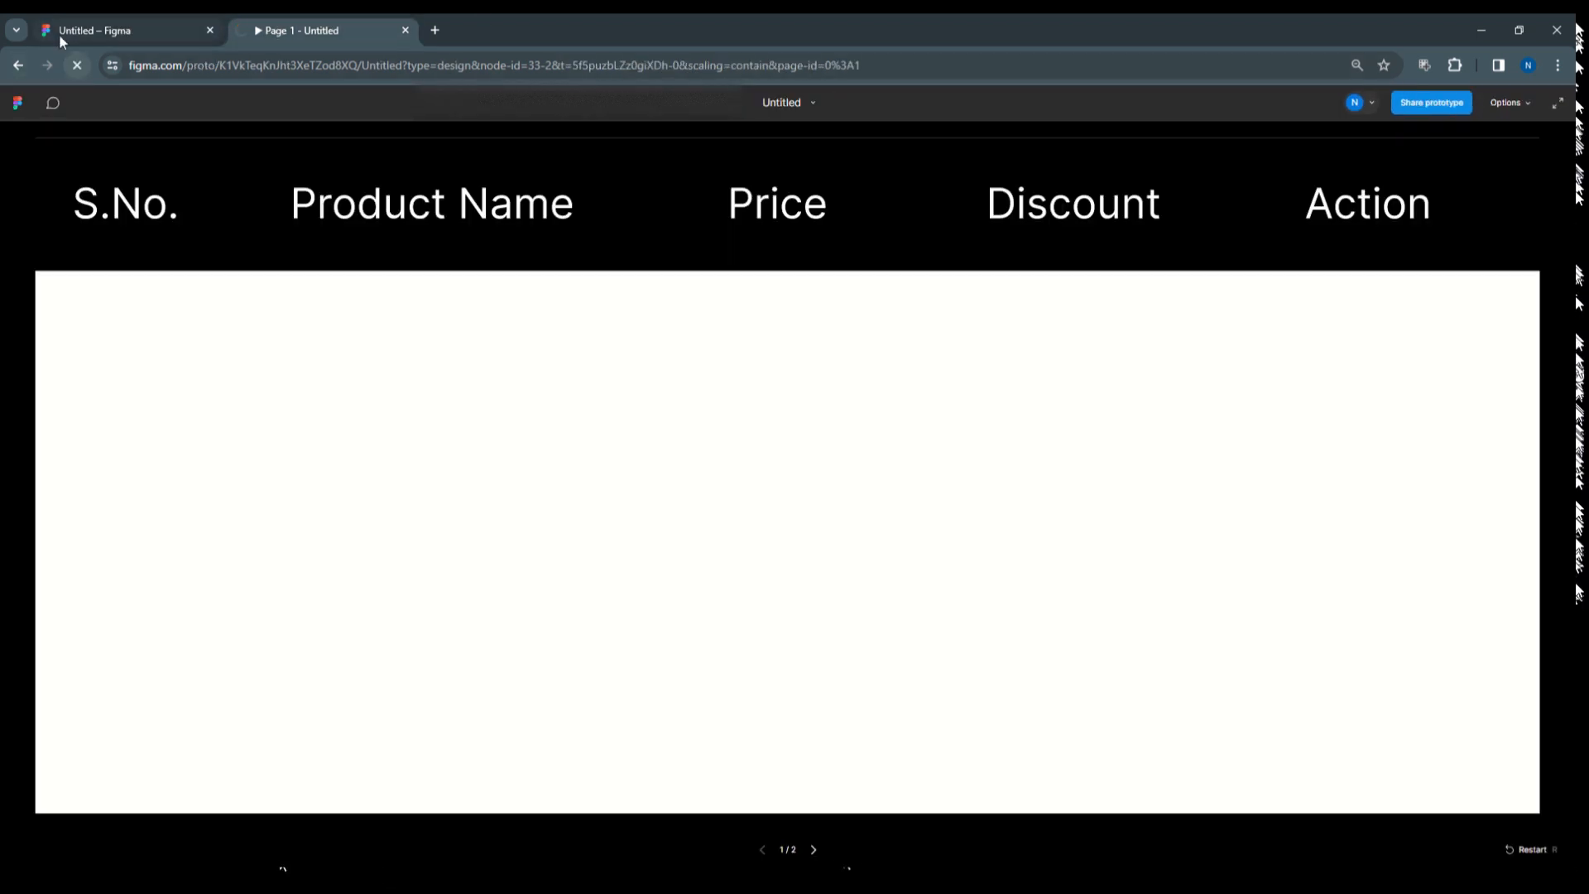
click(59, 36)
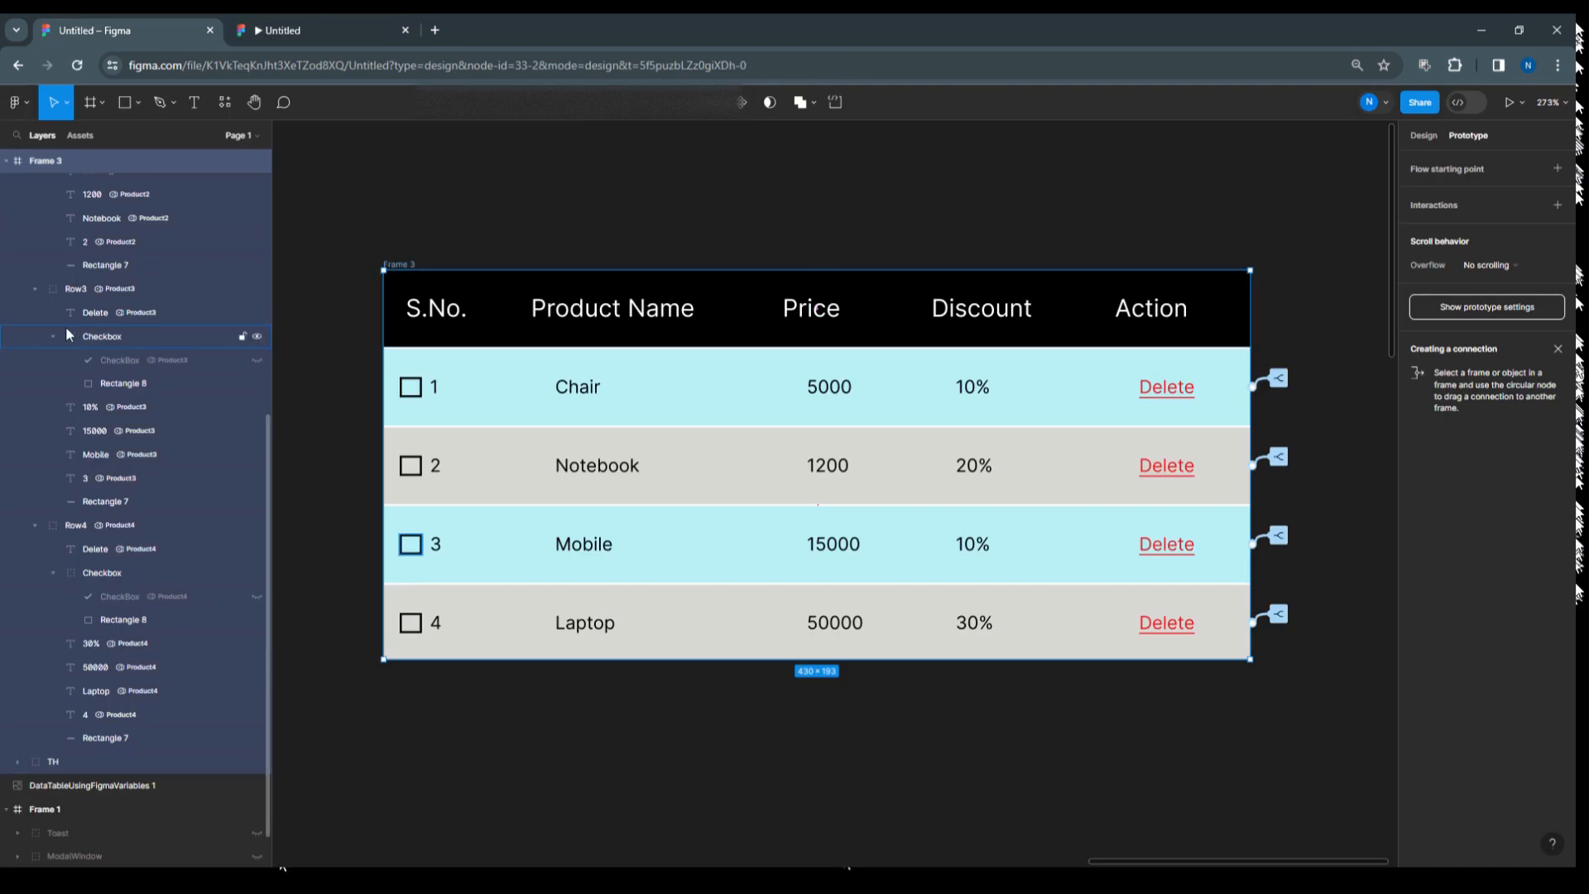
Inspect the design properties of the Row1 group, including its visibility variable and its DataTable mode.
scroll(89, 324, up, 3)
scroll(89, 325, up, 3)
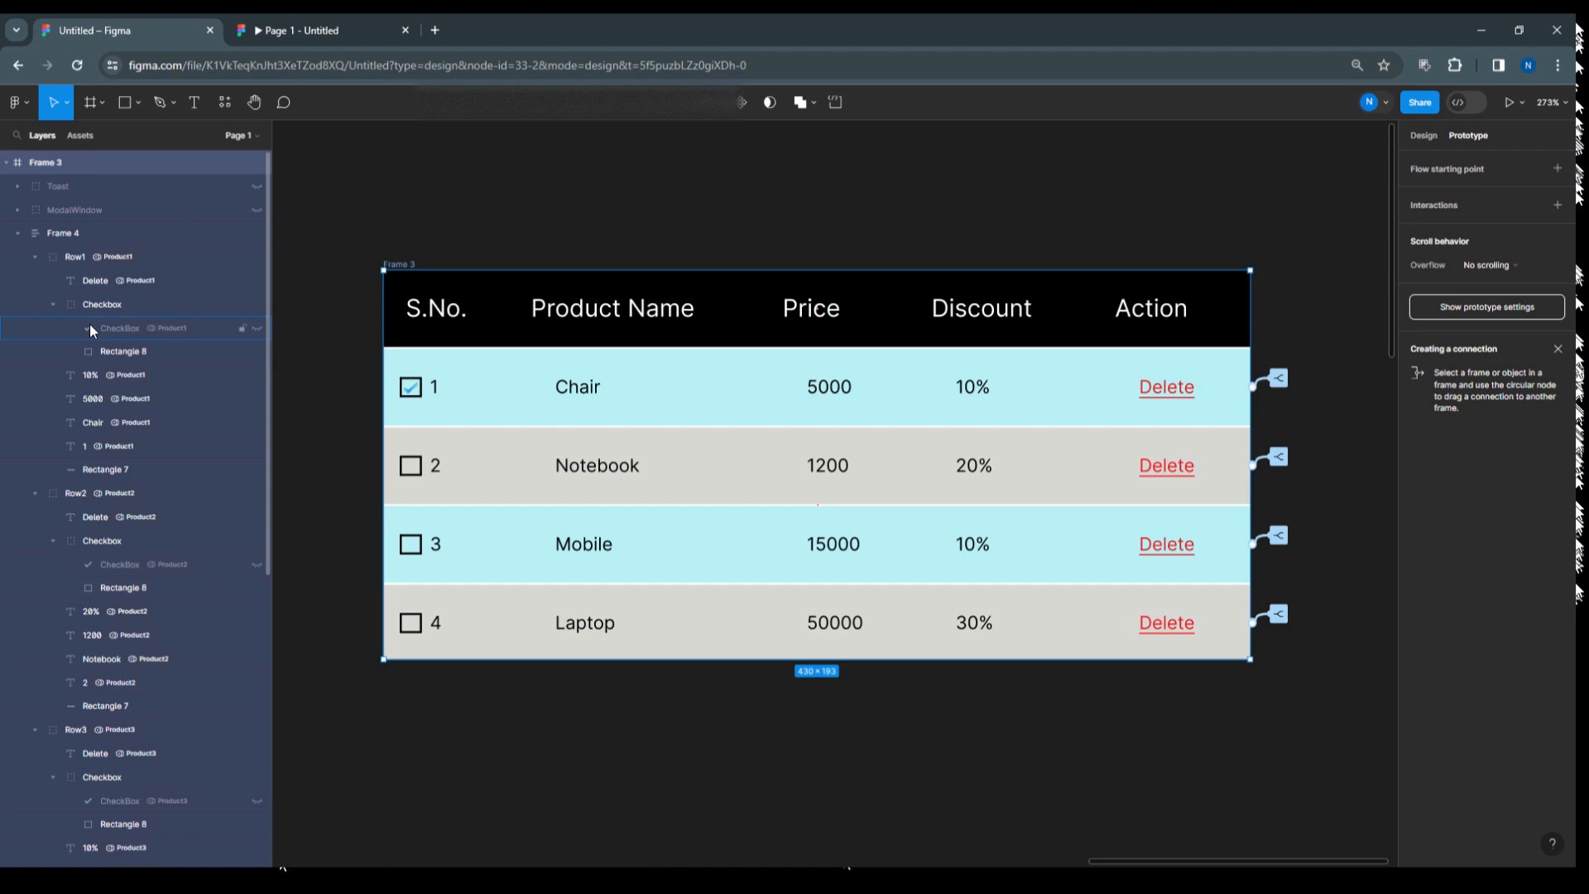
click(1431, 139)
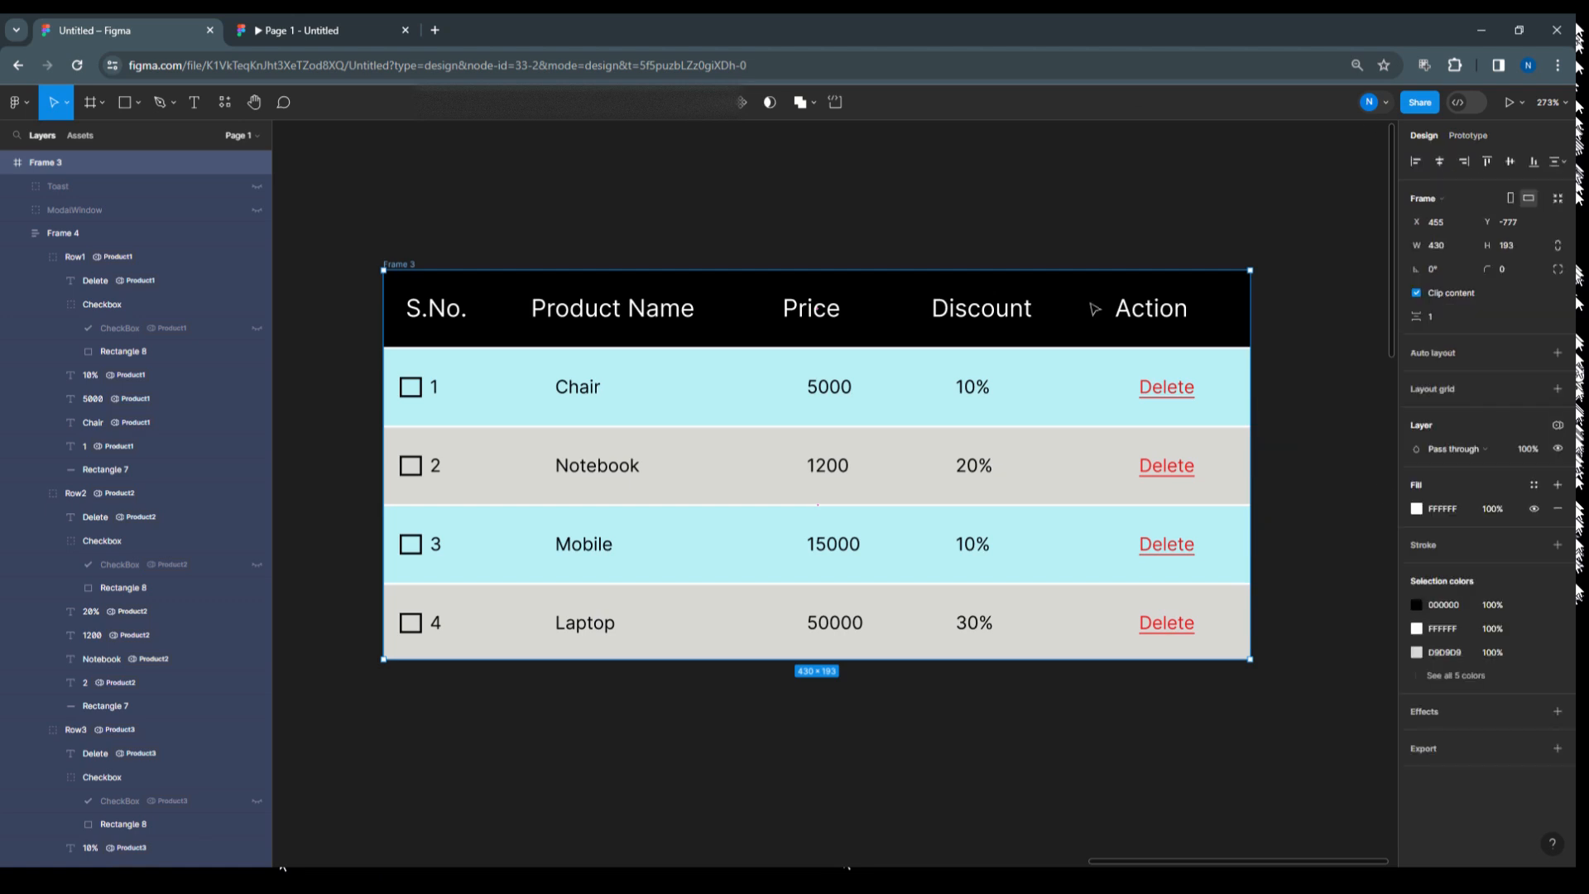
click(95, 259)
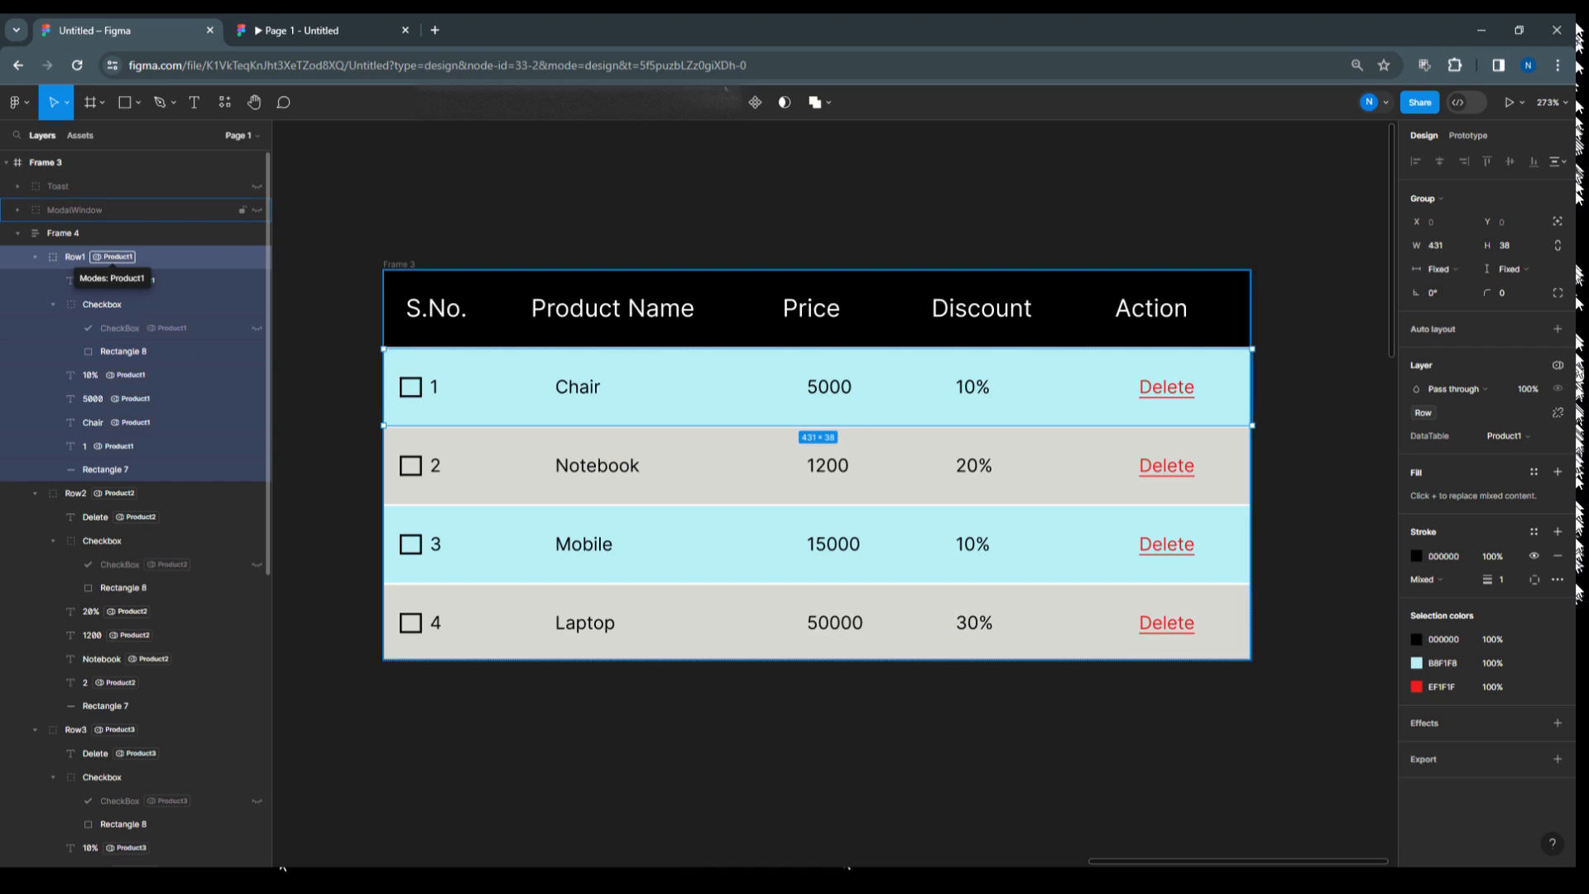
Review the product modes and the Checkbox and Row values in the DataTable variable collection, and close the local variables.
click(1252, 195)
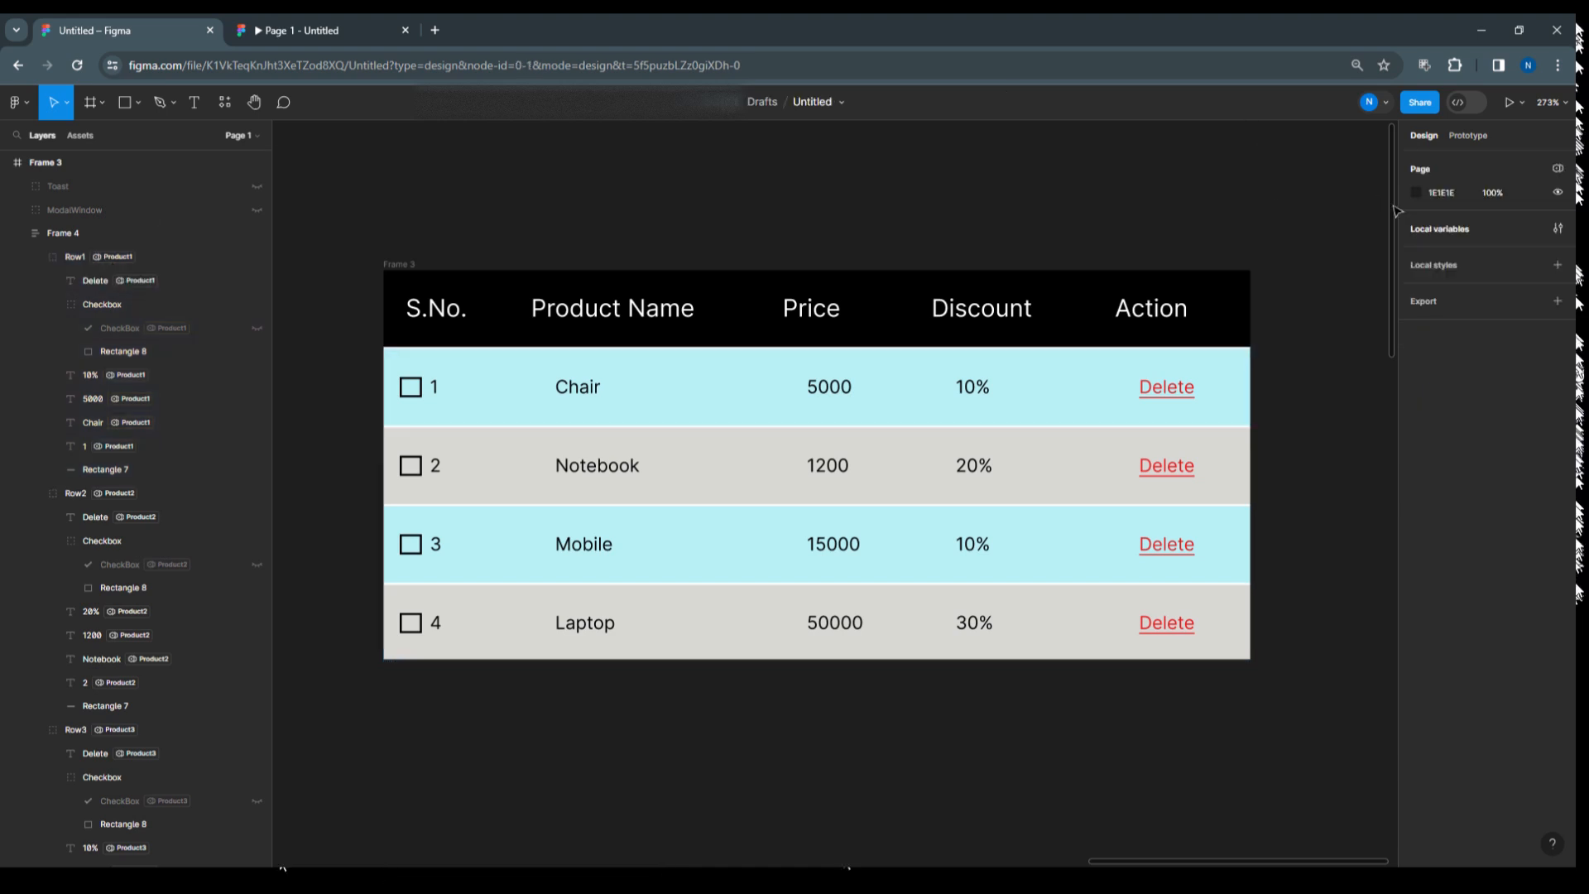
click(1422, 231)
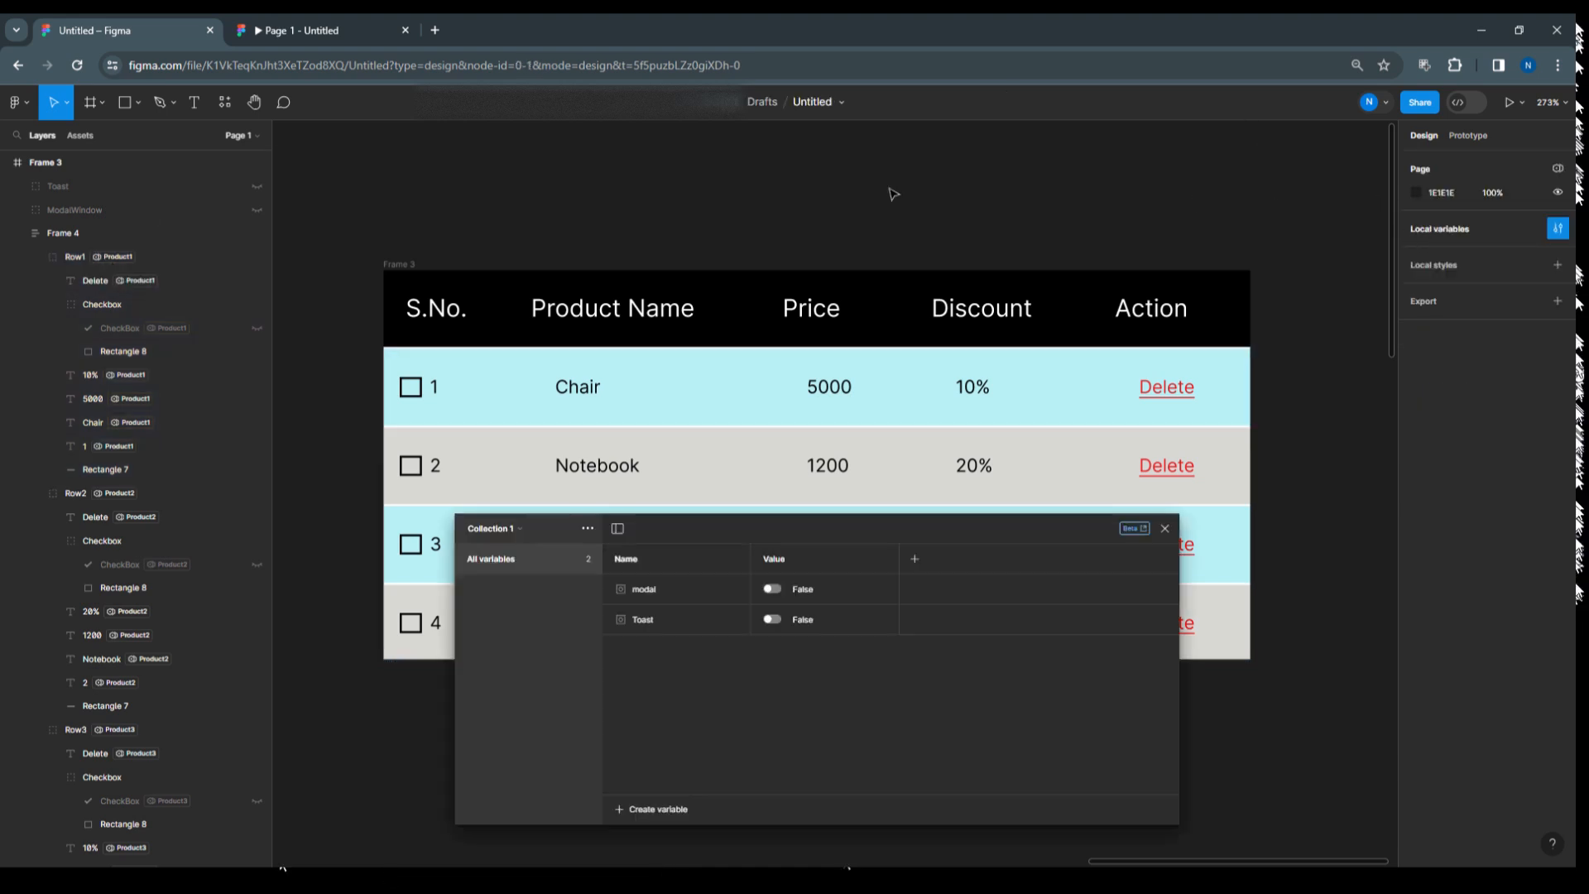
click(520, 529)
click(526, 544)
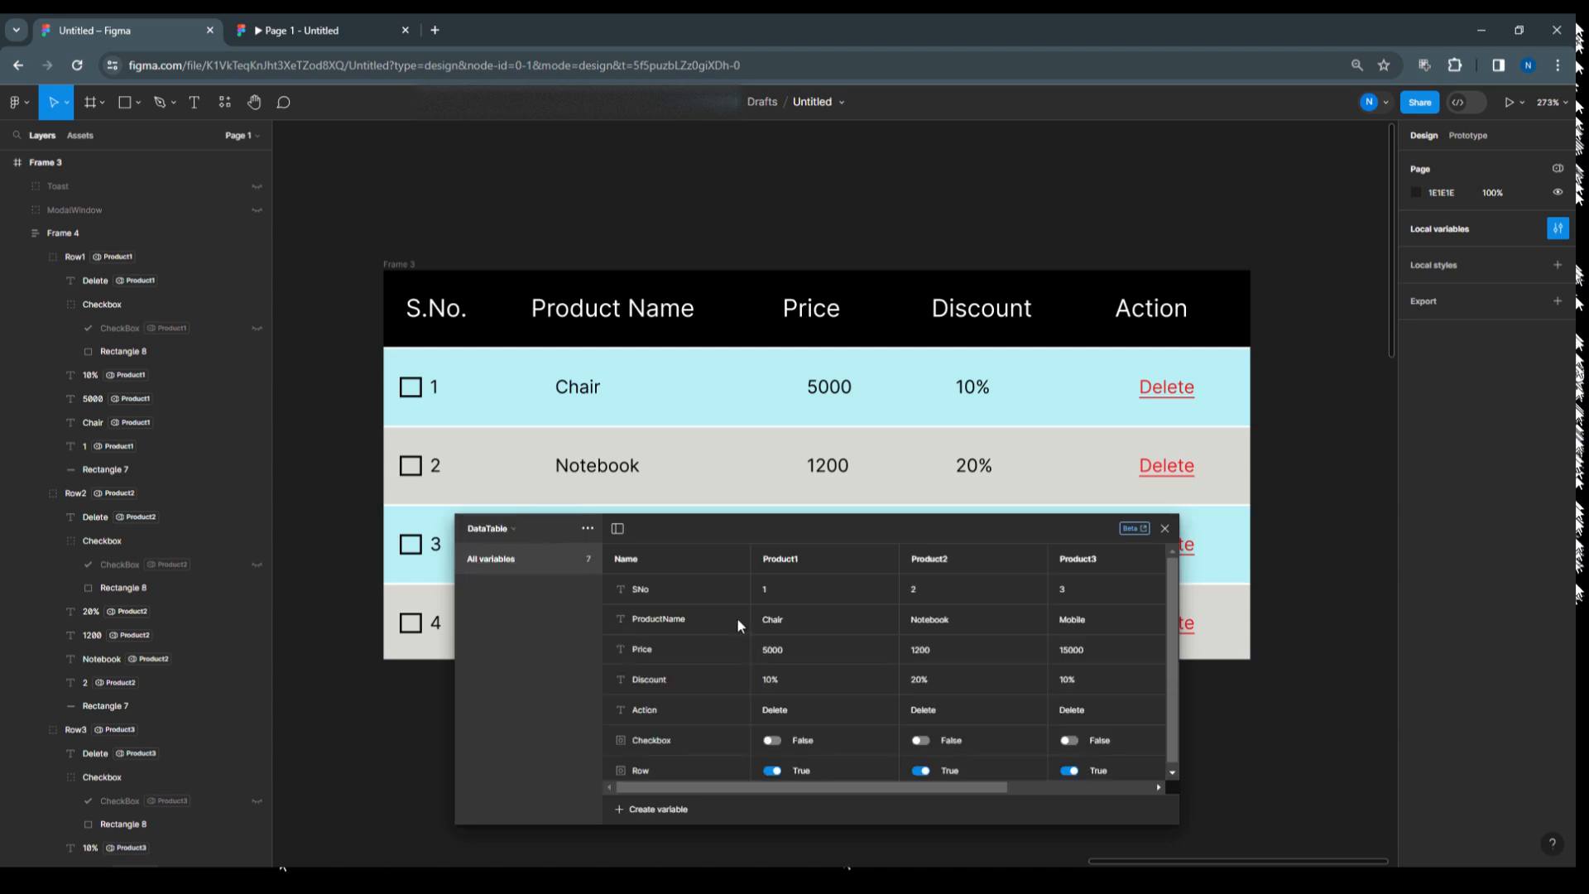
mouse_move(842, 780)
mouse_down()
mouse_move(1089, 781)
mouse_move(814, 777)
mouse_up()
click(401, 393)
click(1165, 529)
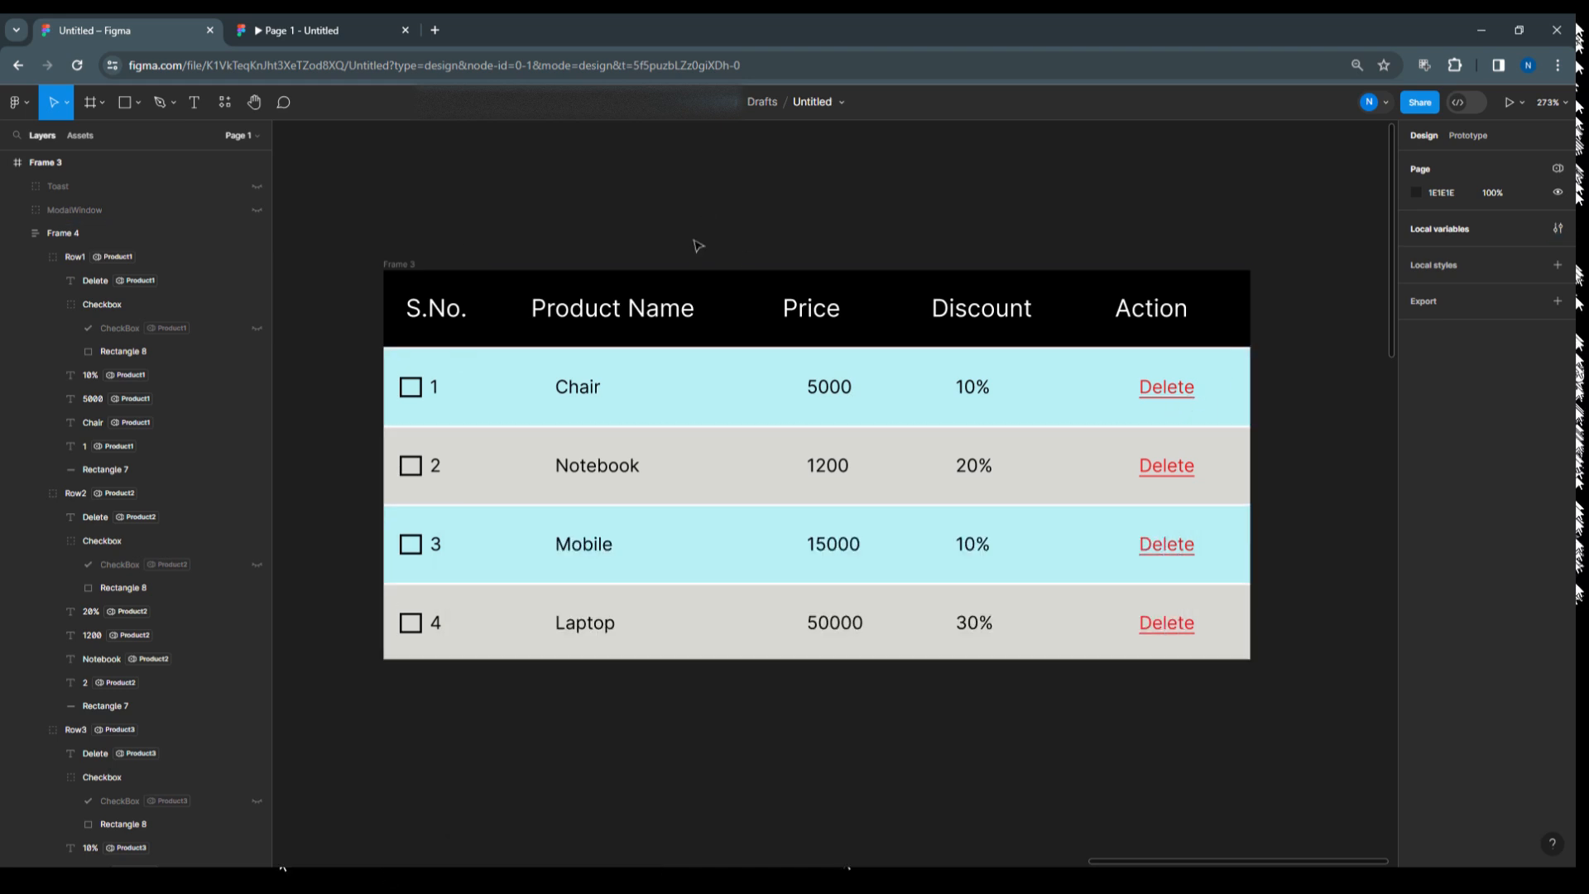